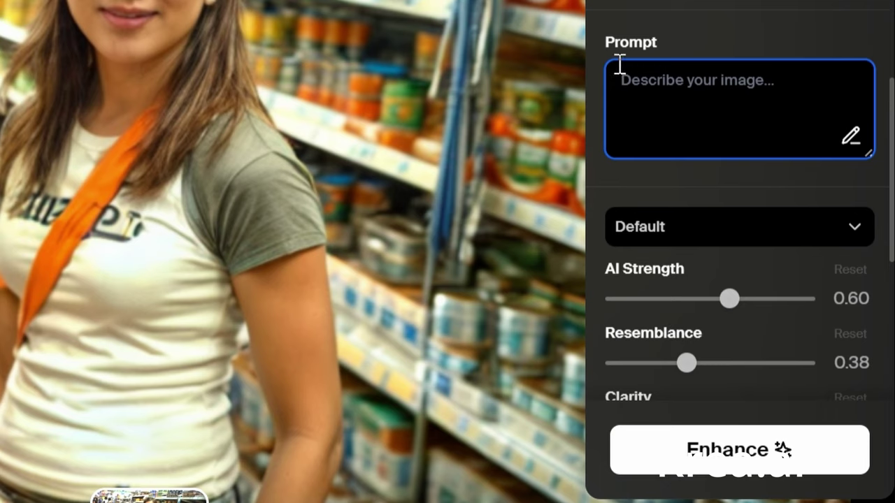
# Step: Review the AI Strength and Resemblance enhancement settings and set Clarity to 0.32
pyautogui.scroll(-1, 751, 233)
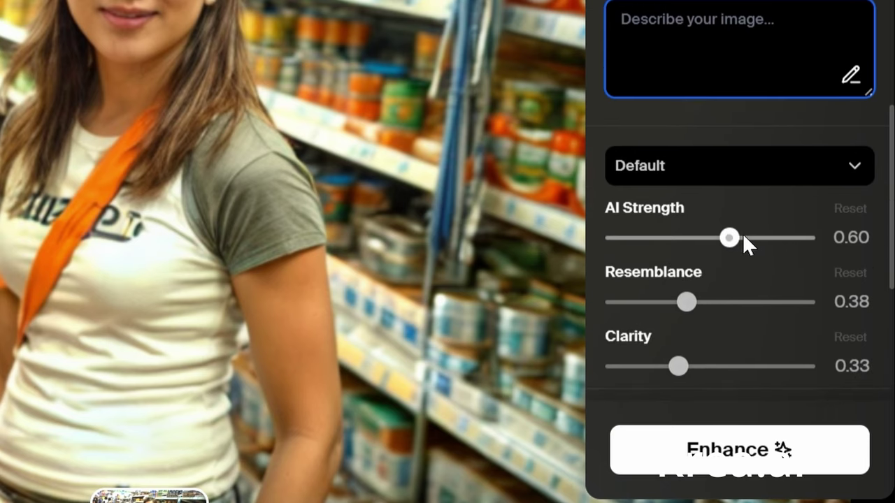
pyautogui.scroll(-1, 743, 233)
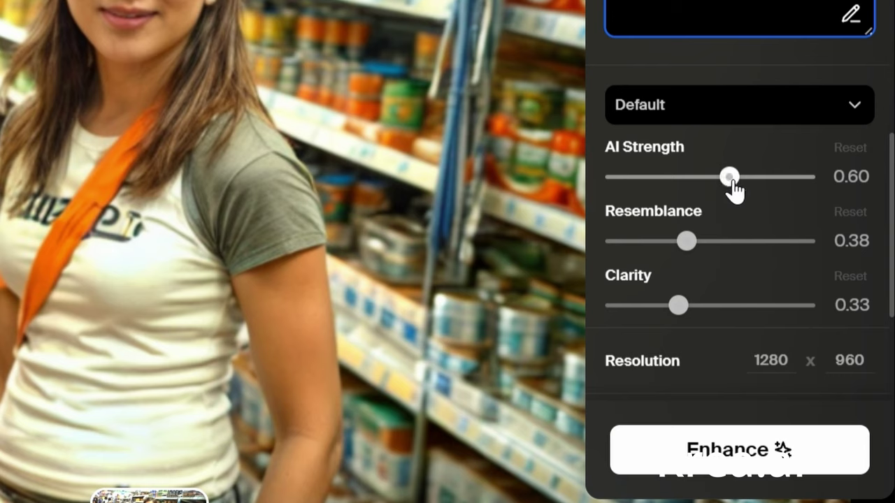
pyautogui.scroll(-2, 689, 245)
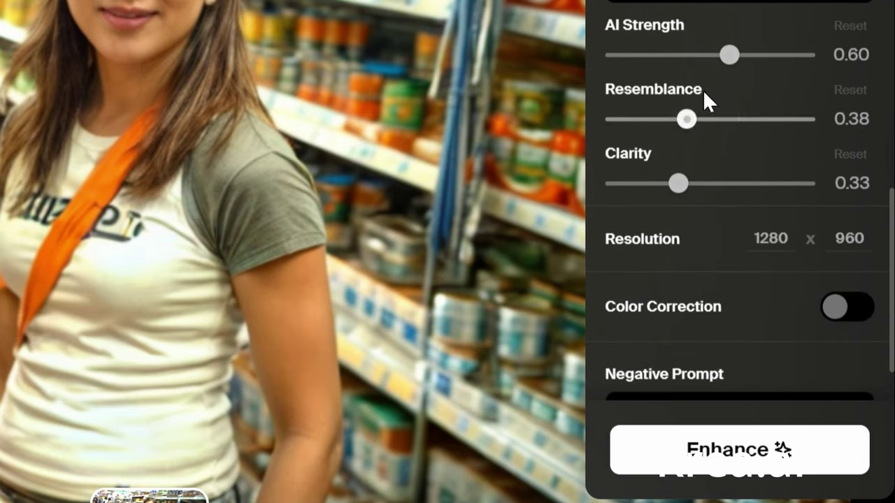
pyautogui.moveTo(679, 186); pyautogui.dragTo(678, 210)
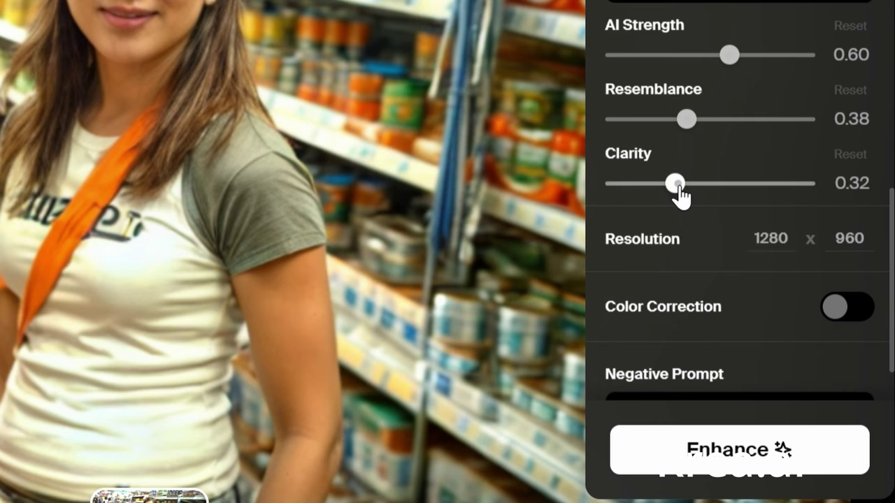
pyautogui.scroll(-1, 678, 196)
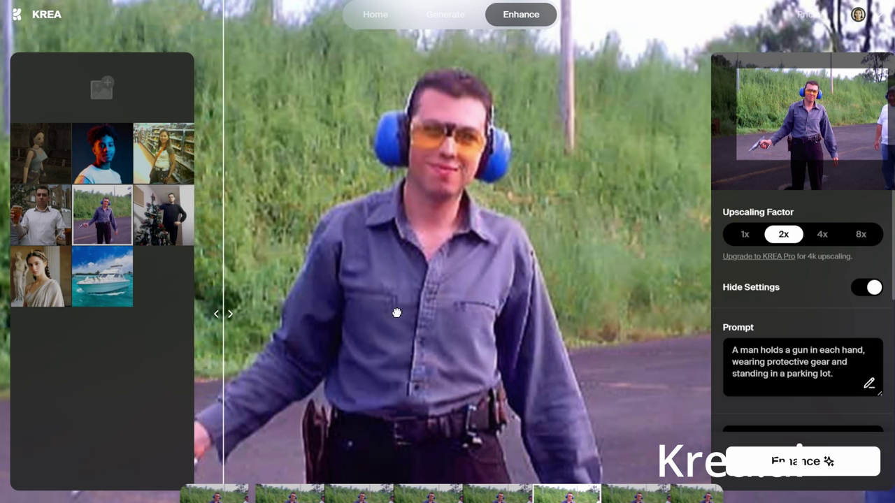
# Step: Compare the original and enhanced photo of the man with blue ear protection, from his upper body to the hand holding the gun
pyautogui.moveTo(234, 312); pyautogui.dragTo(260, 294)
pyautogui.scroll(-3, 296, 323)
pyautogui.moveTo(301, 319); pyautogui.dragTo(312, 275)
pyautogui.scroll(3, 326, 287)
pyautogui.moveTo(356, 386); pyautogui.dragTo(396, 226)
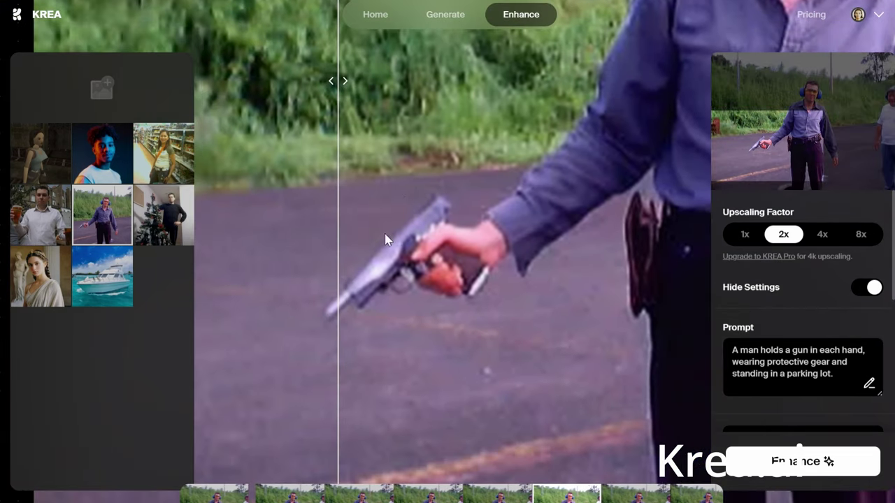
# Step: Compare several enhanced versions of the same photo, examining the detail of the gun and hand up close and in context
pyautogui.click(289, 494)
pyautogui.scroll(3, 368, 377)
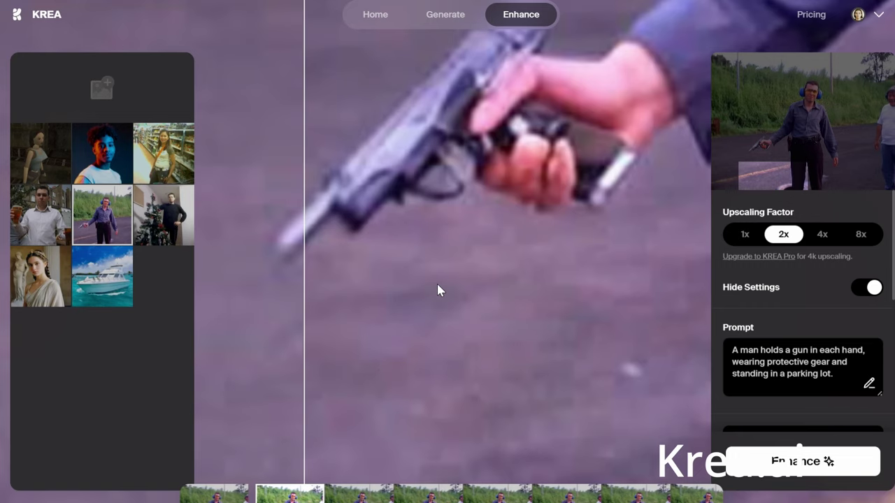
pyautogui.click(186, 490)
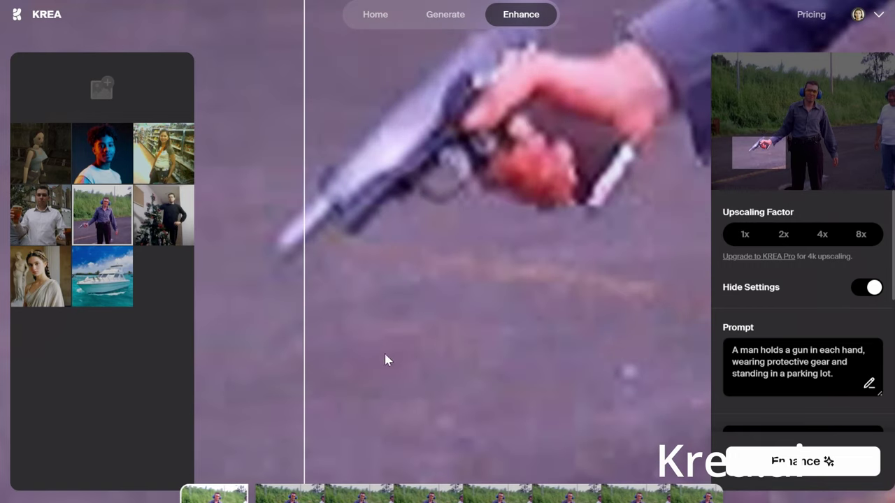
pyautogui.click(446, 493)
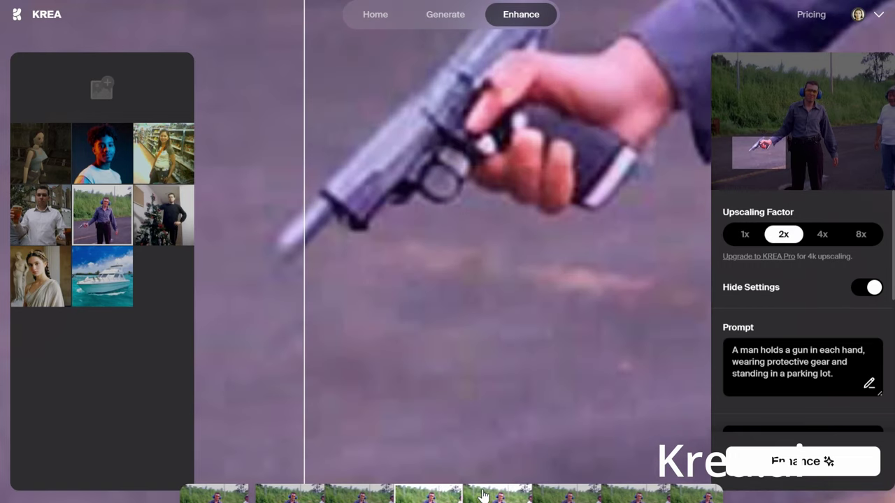
pyautogui.scroll(-4, 282, 360)
pyautogui.scroll(-3, 417, 286)
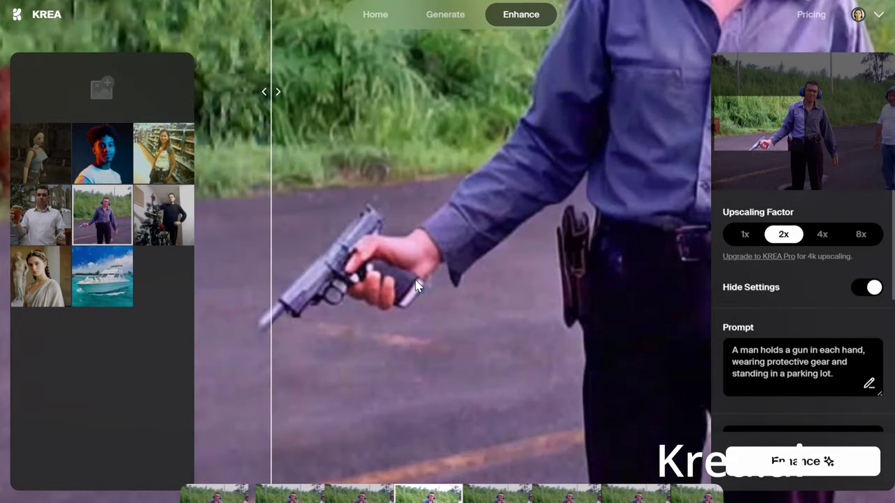
pyautogui.scroll(-4, 416, 287)
pyautogui.scroll(8, 472, 188)
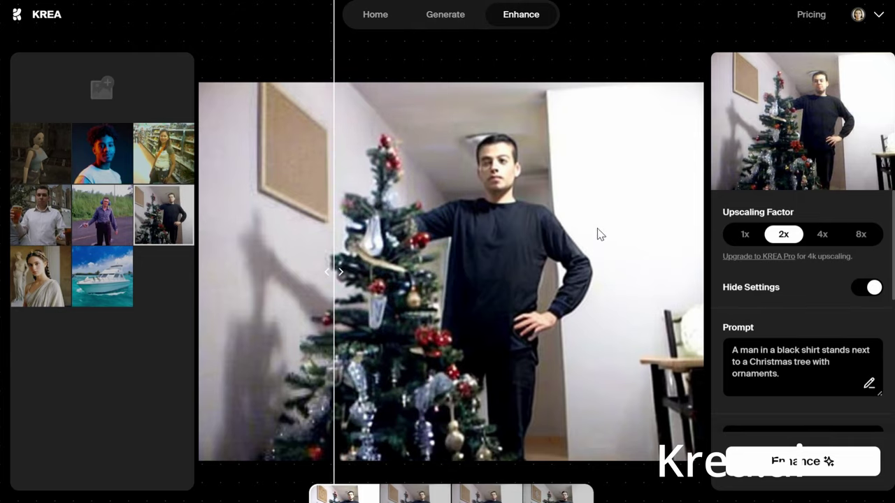
# Step: Examine the before-and-after comparison of the man in the black shirt beside the Christmas tree
pyautogui.scroll(3, 587, 232)
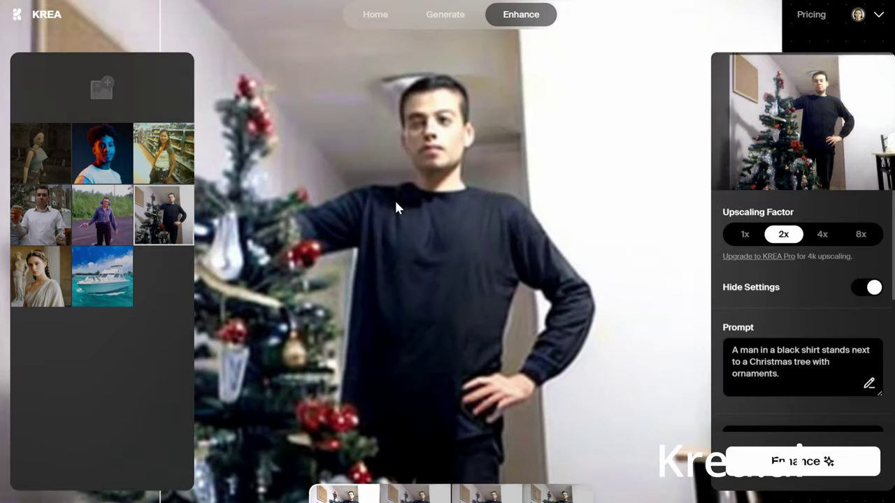
pyautogui.moveTo(396, 202); pyautogui.dragTo(410, 271)
pyautogui.scroll(2, 414, 264)
pyautogui.scroll(-4, 414, 264)
pyautogui.moveTo(236, 344); pyautogui.dragTo(241, 346)
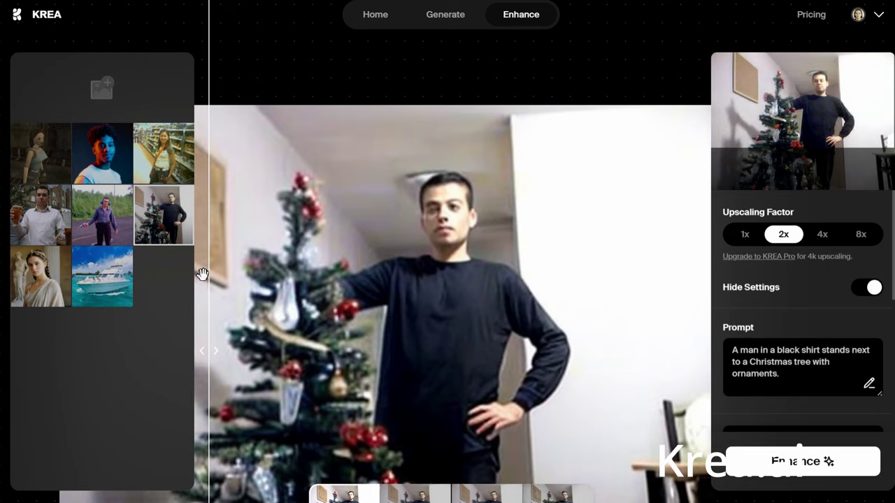
# Step: Open the image of the woman with the gold headband and compare her face and hair detail before and after enhancement
pyautogui.click(40, 276)
pyautogui.scroll(3, 461, 305)
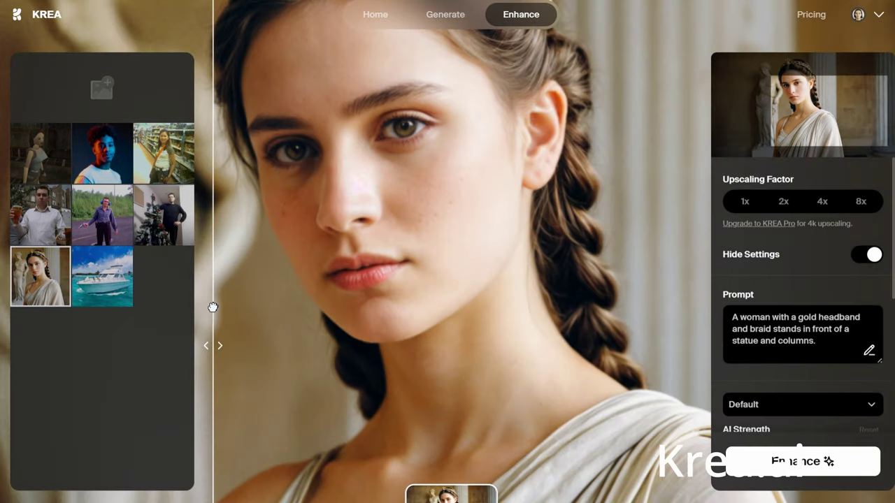
pyautogui.scroll(-2, 384, 356)
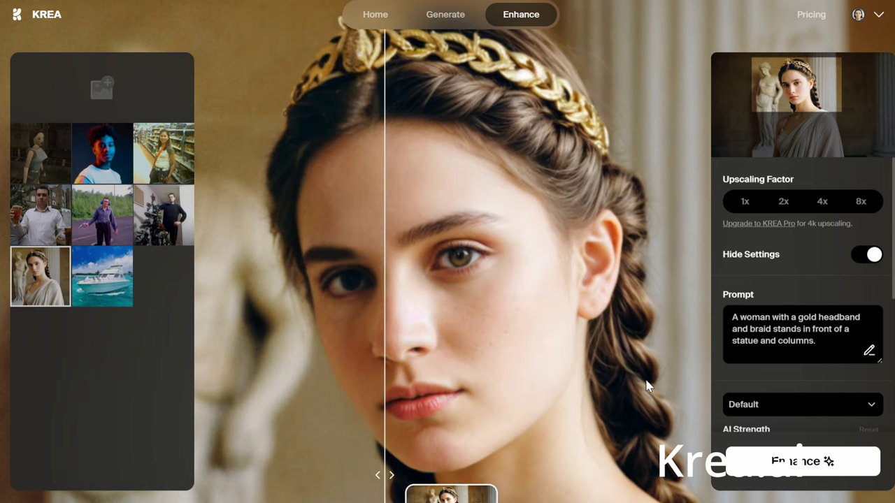
pyautogui.scroll(3, 357, 272)
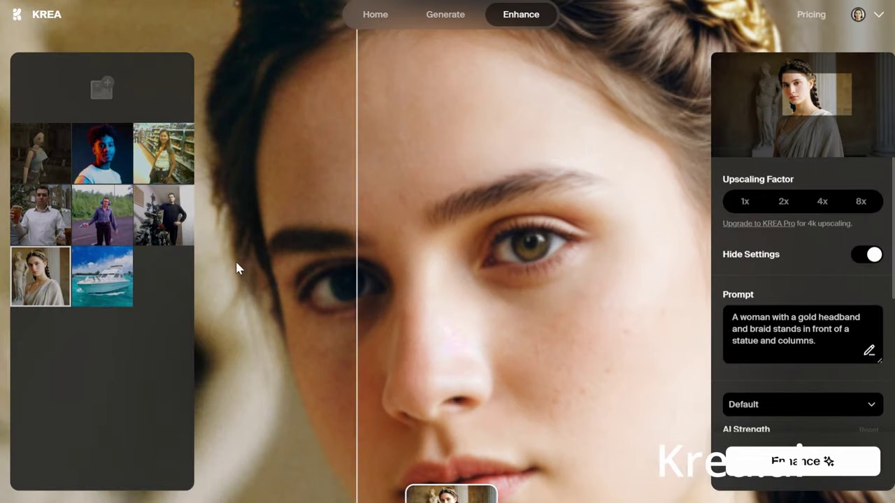
pyautogui.scroll(3, 359, 350)
pyautogui.scroll(-3, 364, 355)
pyautogui.moveTo(536, 378); pyautogui.dragTo(393, 326)
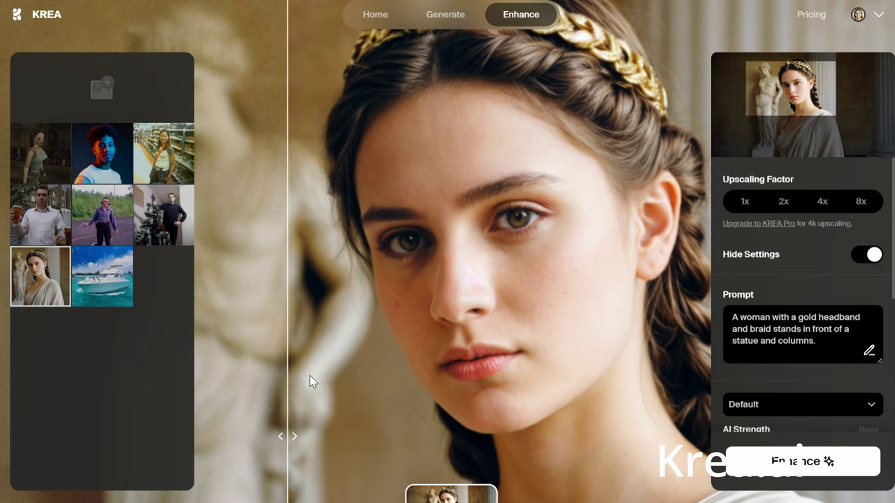
pyautogui.moveTo(300, 404); pyautogui.dragTo(242, 361)
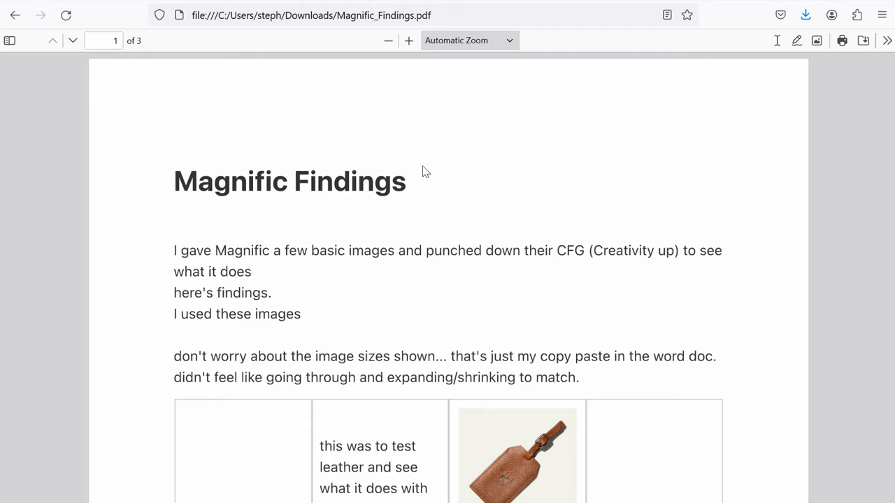
# Step: Switch to Magnific_Findings.pdf in the browser and read its three pages of notes on Magnific's tiling, seeds and styles
pyautogui.scroll(-5, 422, 166)
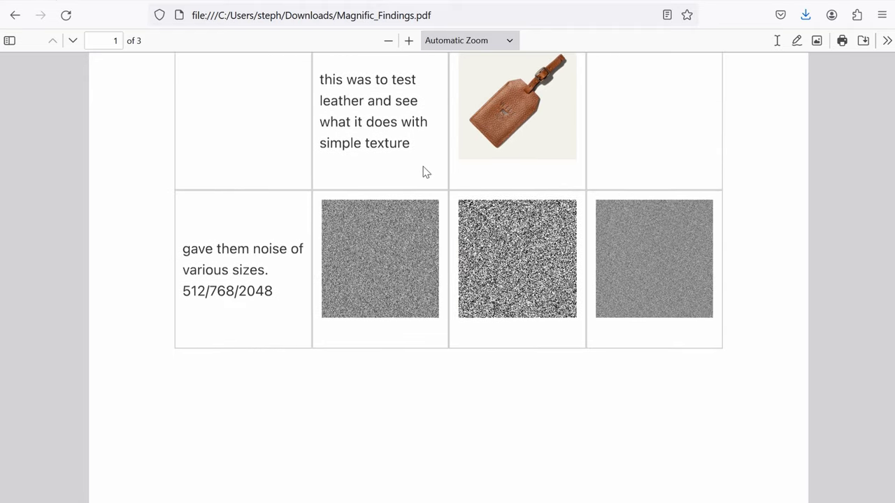
pyautogui.scroll(-5, 424, 172)
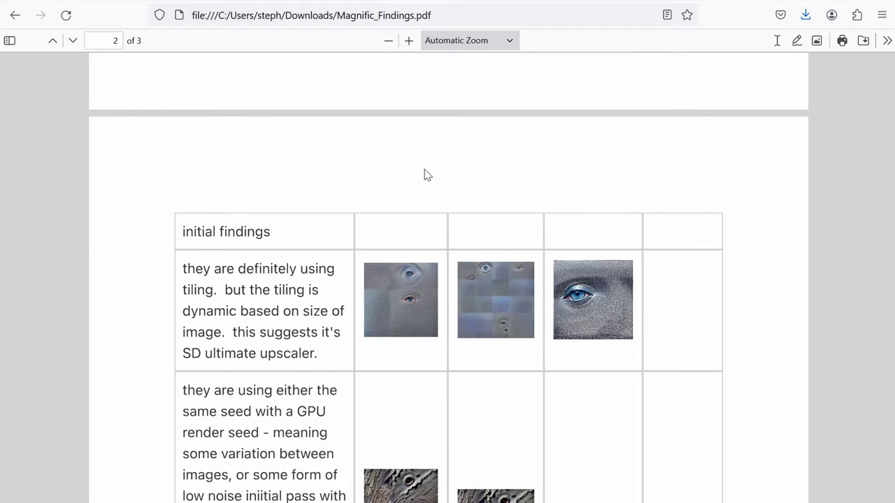
pyautogui.scroll(-8, 427, 174)
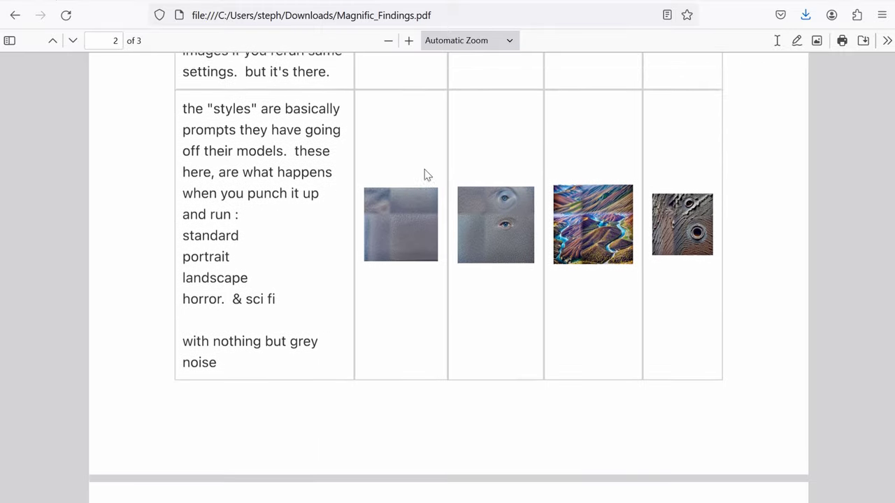
pyautogui.scroll(-8, 427, 175)
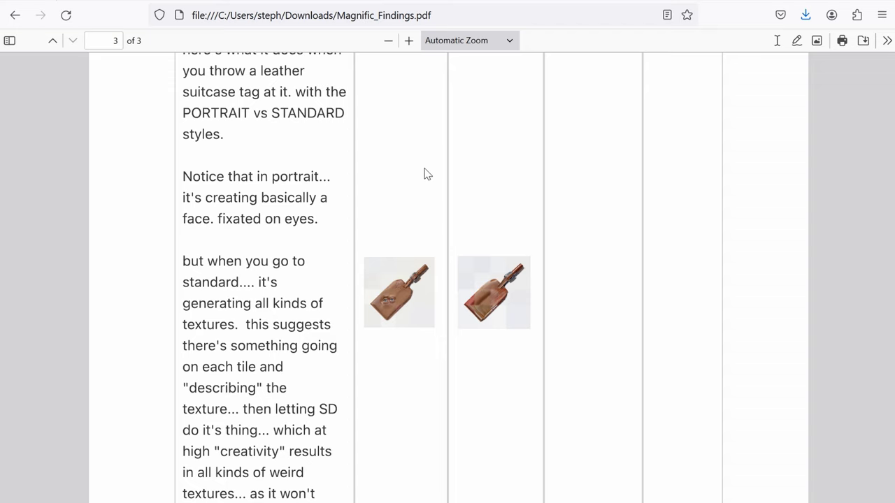
pyautogui.scroll(-3, 428, 175)
pyautogui.scroll(-1, 429, 171)
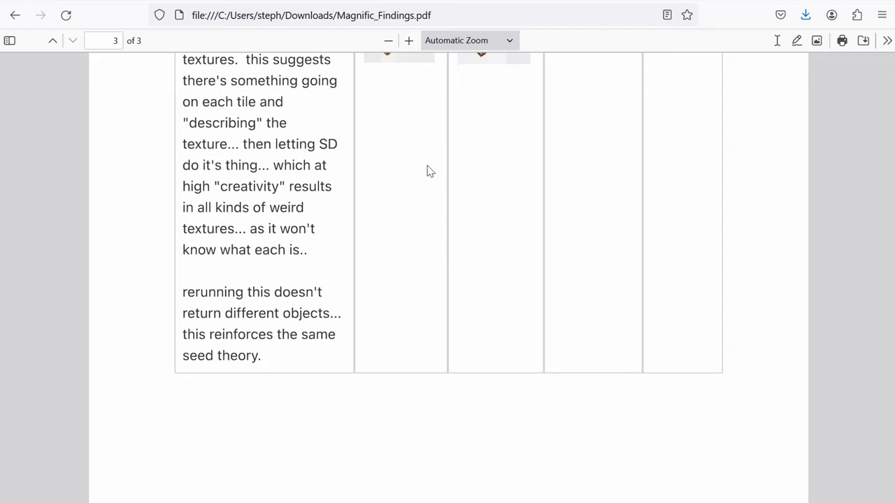
pyautogui.scroll(4, 428, 172)
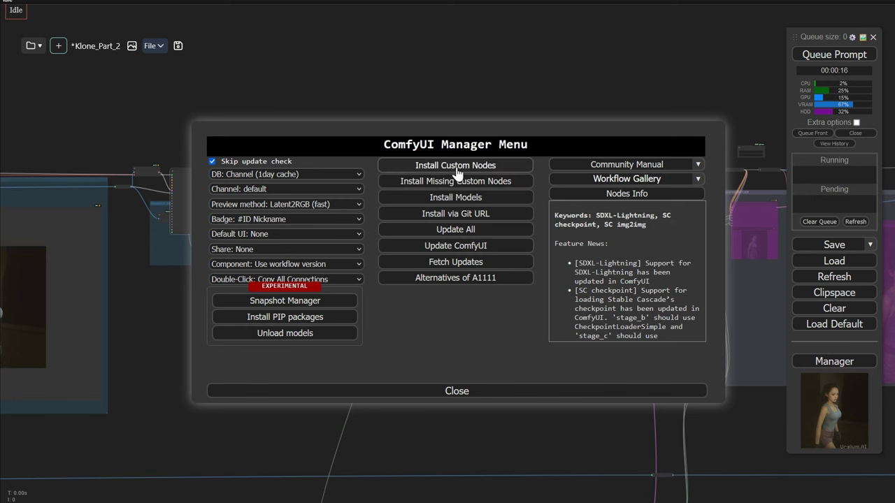
# Step: View the ComfyUI Manager's list of installable custom nodes and close it
pyautogui.click(430, 168)
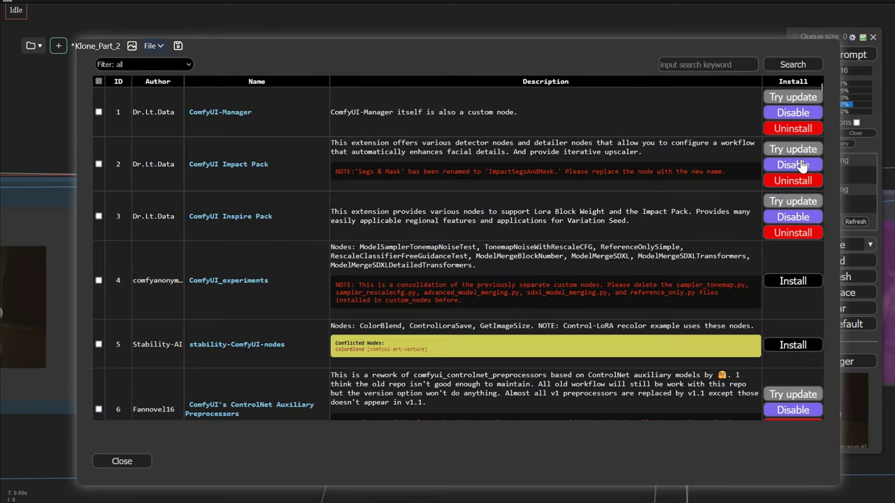
pyautogui.click(133, 467)
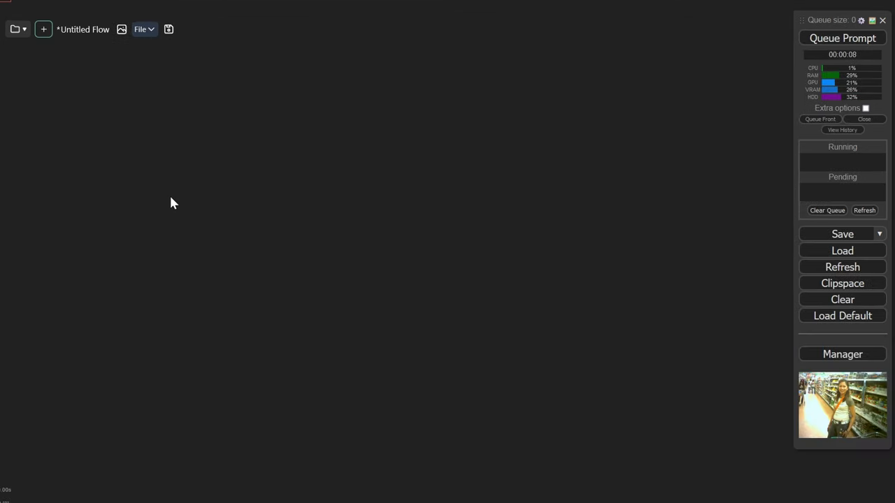
# Step: Add a group titled "Diffusion" to the empty canvas and enlarge it to hold a full set of nodes
pyautogui.rightClick(157, 147)
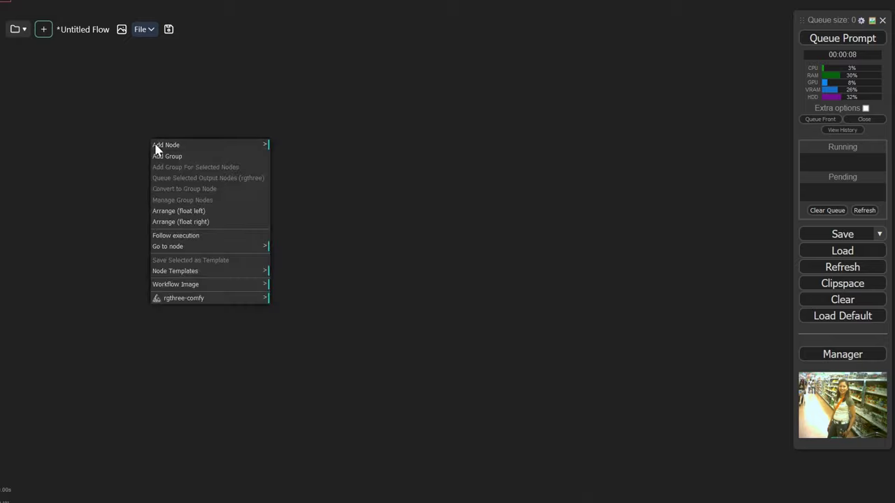
pyautogui.click(193, 156)
pyautogui.moveTo(267, 156); pyautogui.dragTo(151, 165)
pyautogui.write('D')
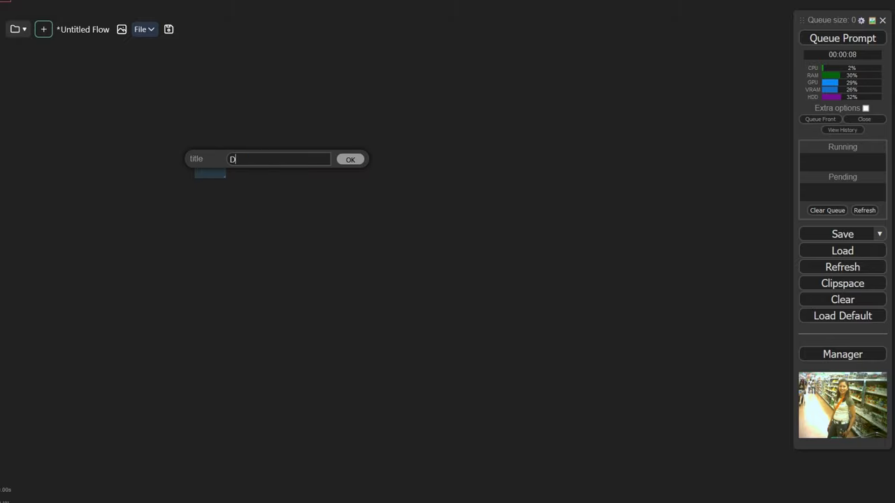
pyautogui.write('iffusion')
pyautogui.press('Return')
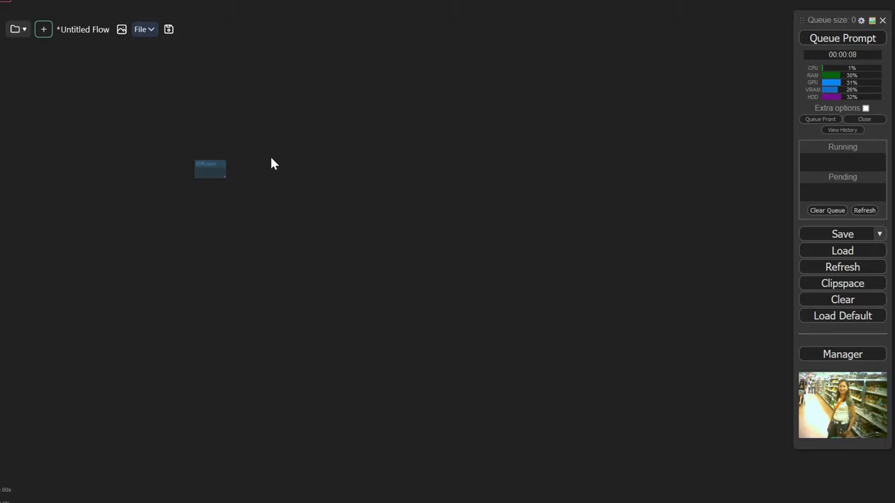
pyautogui.moveTo(224, 178); pyautogui.dragTo(705, 501)
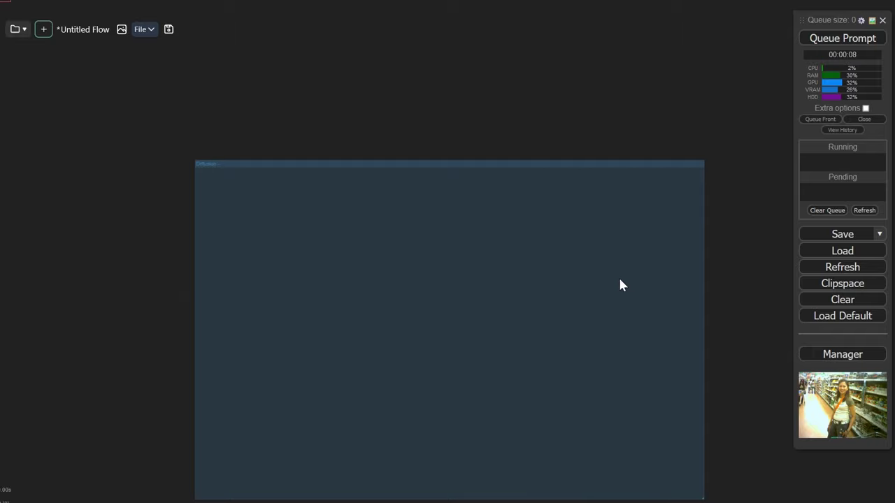
# Step: Add a second group titled "UP" beside the Diffusion group and enlarge it to a similar size
pyautogui.moveTo(736, 188); pyautogui.dragTo(195, 109)
pyautogui.rightClick(194, 110)
pyautogui.click(261, 116)
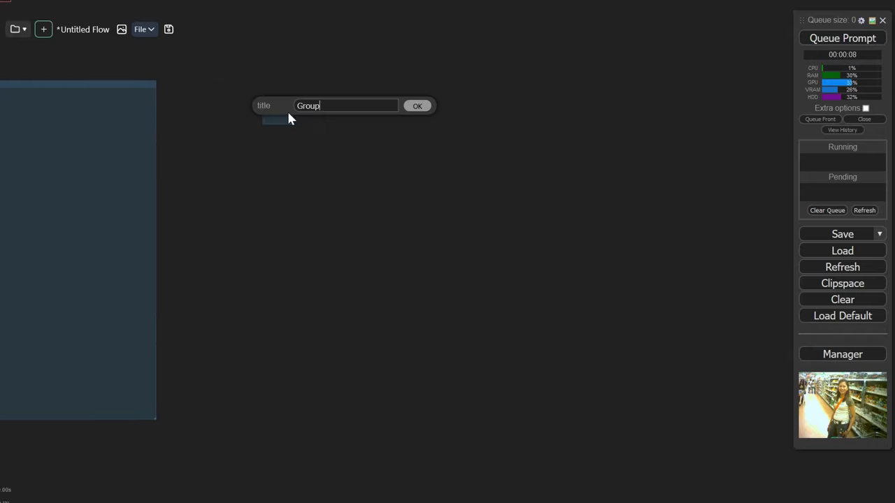
pyautogui.write('UP')
pyautogui.press('Return')
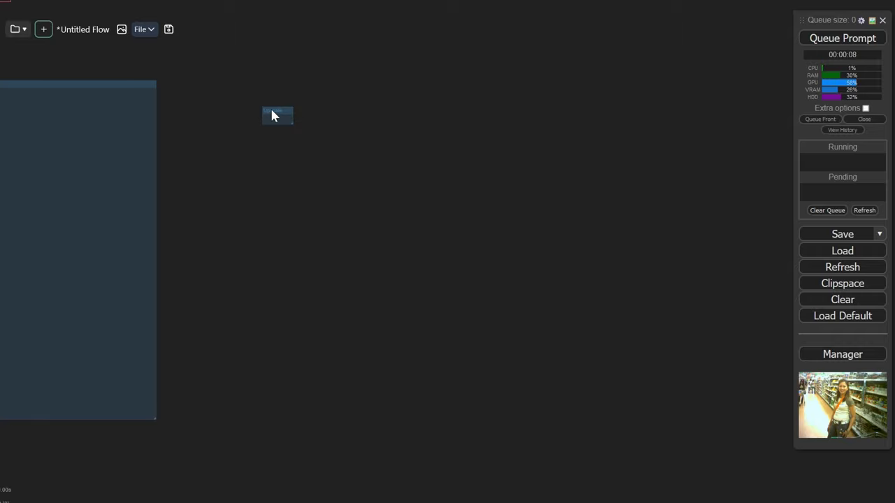
pyautogui.moveTo(283, 100); pyautogui.dragTo(760, 440)
# Step: Add a Load Image node near the start of the Diffusion group
pyautogui.moveTo(138, 230); pyautogui.dragTo(734, 255)
pyautogui.scroll(6, 343, 179)
pyautogui.moveTo(277, 177); pyautogui.dragTo(393, 193)
pyautogui.doubleClick(346, 150)
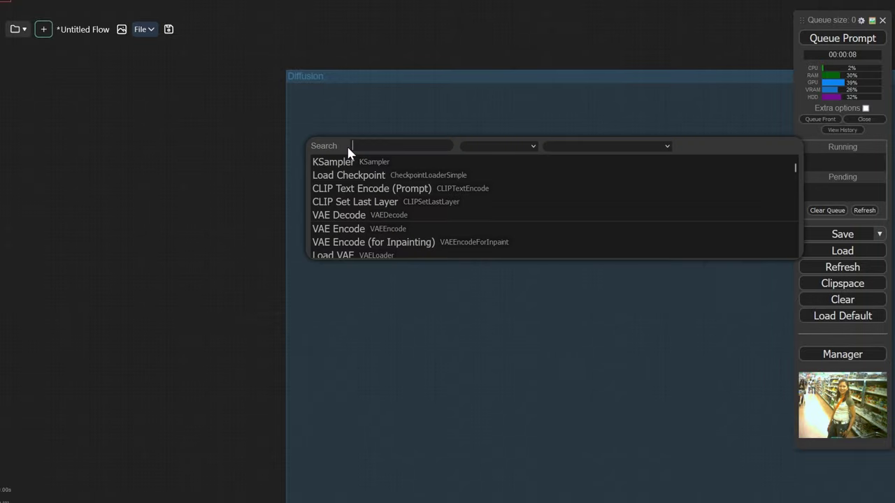
pyautogui.write('load')
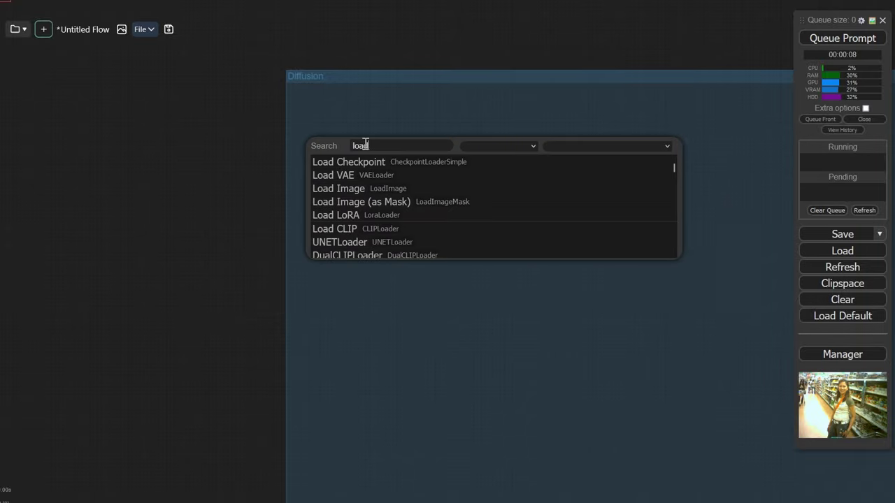
pyautogui.click(344, 188)
# Step: Load market.jpg into the Load Image node
pyautogui.click(408, 178)
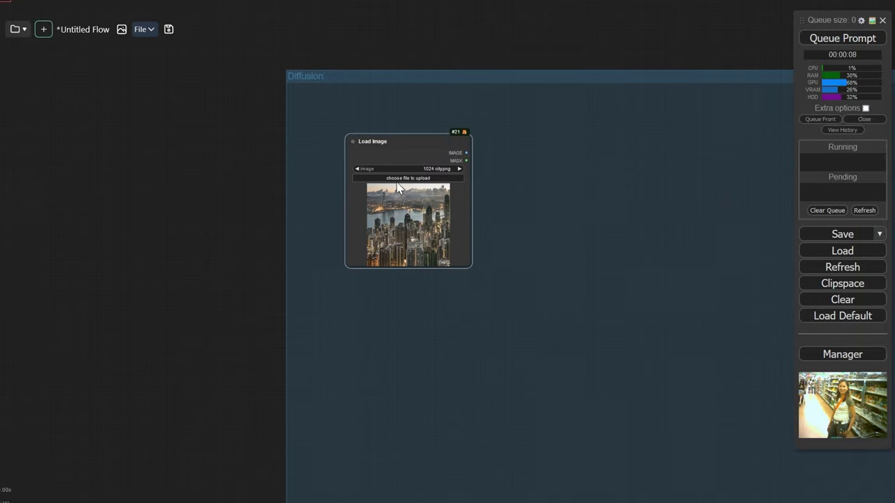
pyautogui.scroll(-10, 273, 210)
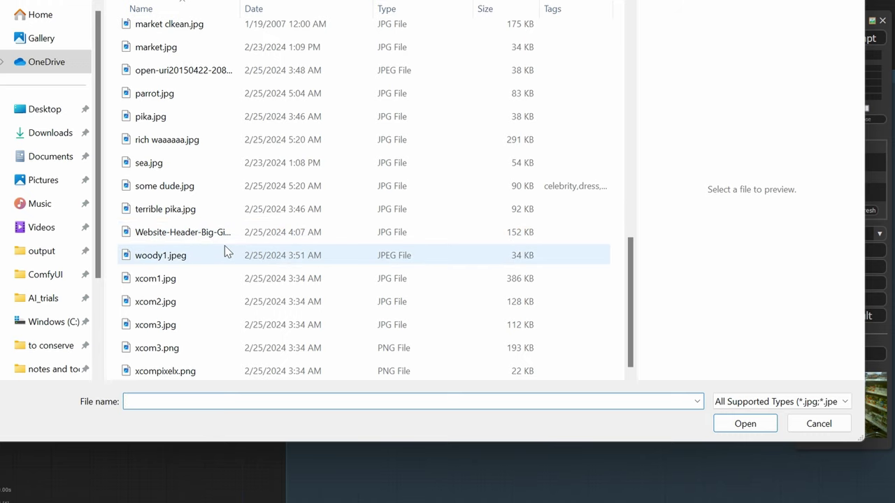
pyautogui.scroll(2, 225, 248)
pyautogui.click(196, 170)
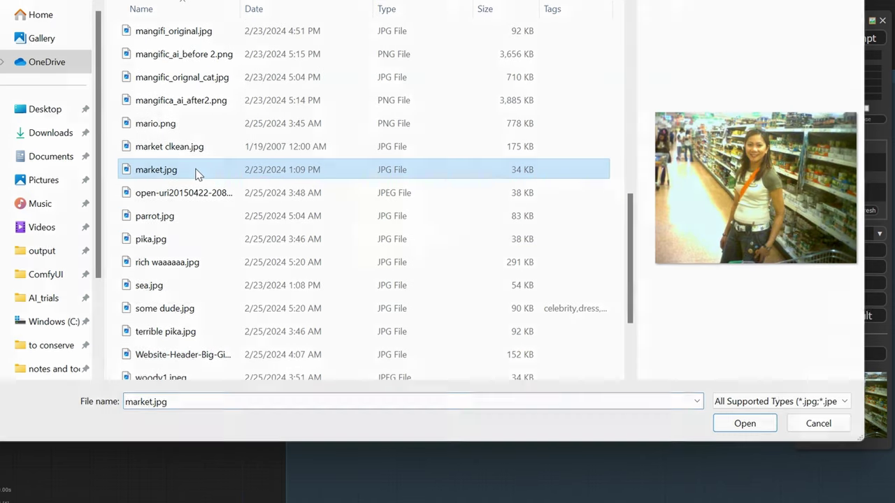
pyautogui.doubleClick(196, 170)
# Step: Add a Load Upscale Model node beside the Load Image node and place it slightly above it
pyautogui.doubleClick(185, 134)
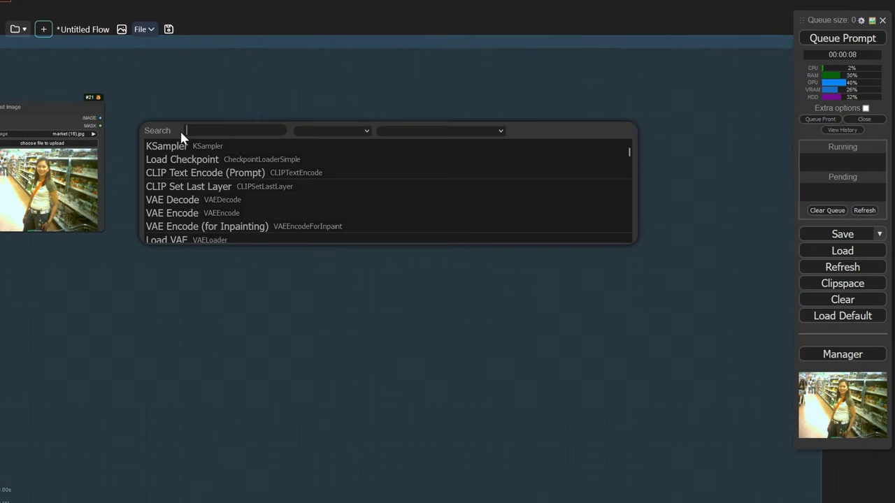
pyautogui.press('Escape')
pyautogui.moveTo(212, 128); pyautogui.dragTo(216, 125)
pyautogui.doubleClick(224, 131)
pyautogui.write('lload upsca')
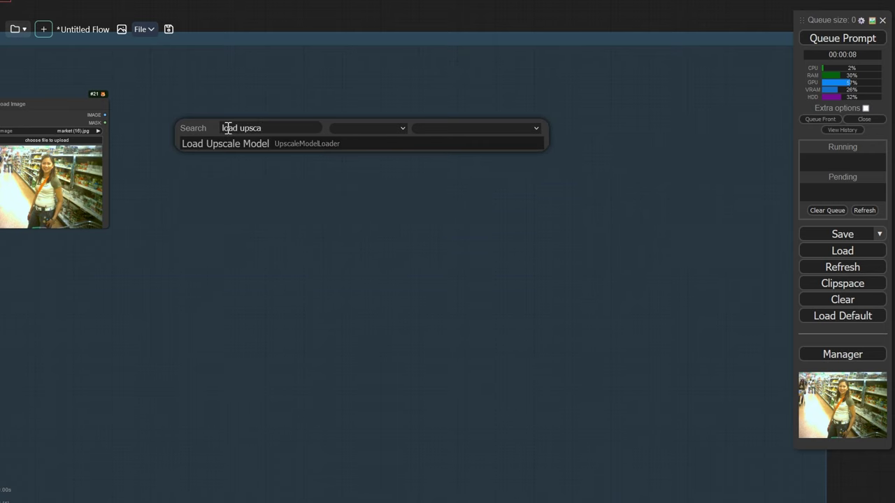
pyautogui.click(246, 145)
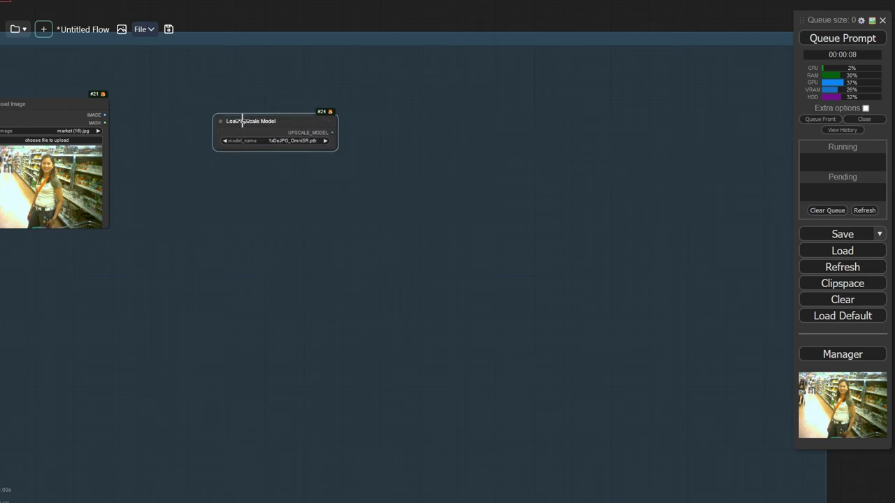
pyautogui.moveTo(245, 146); pyautogui.dragTo(204, 106)
# Step: Add an Upscale Image (using Model) node below the model loader and connect the upscale model and loaded image to its inputs
pyautogui.doubleClick(179, 148)
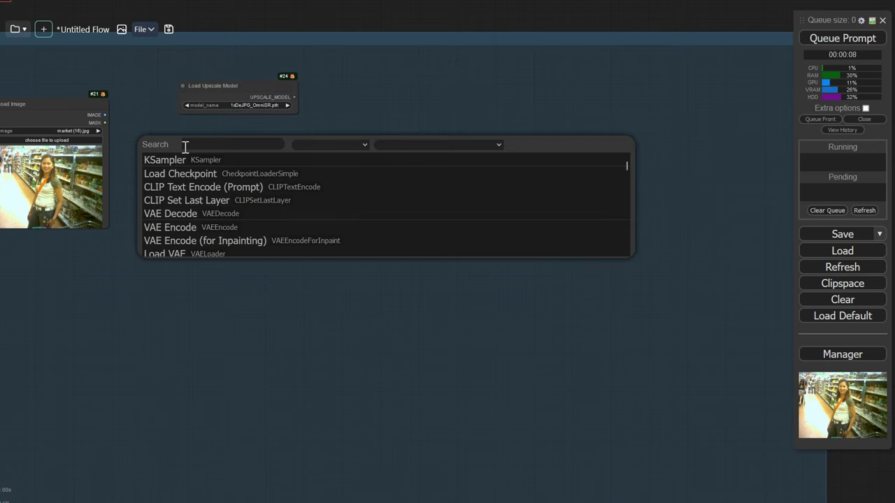
pyautogui.write('up')
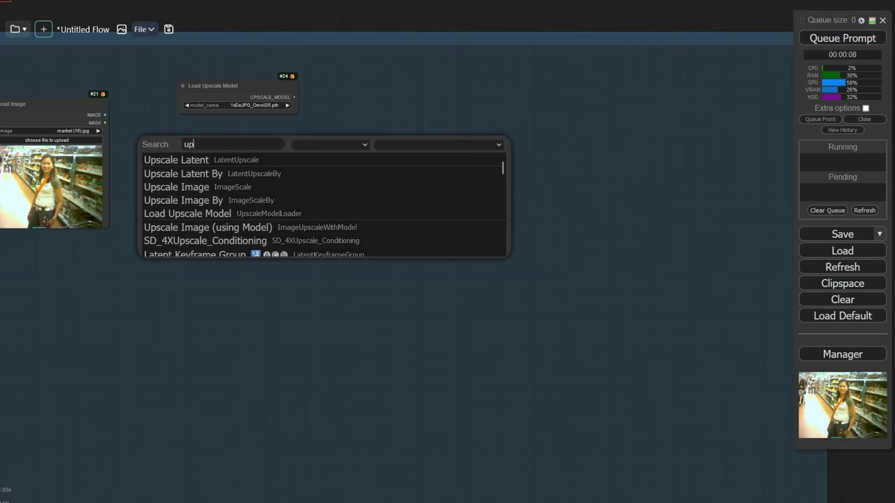
pyautogui.write('scale image u')
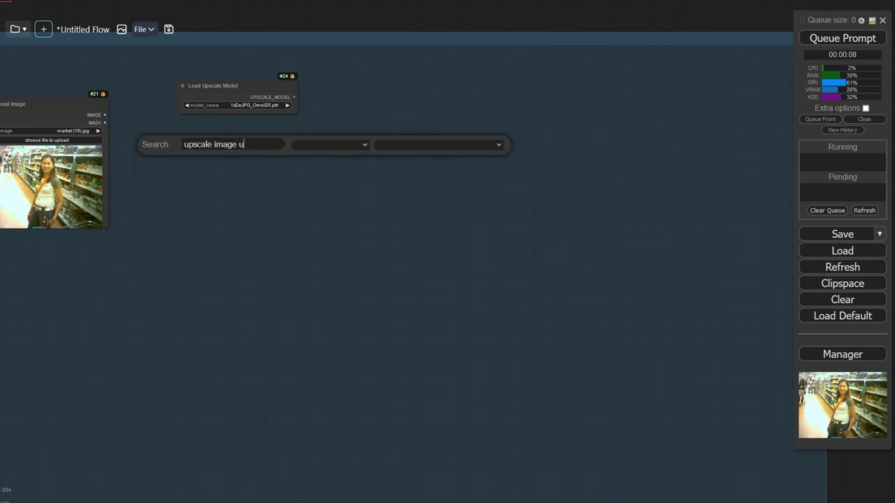
pyautogui.press('BackSpace')
pyautogui.press('Down')
pyautogui.press('Return')
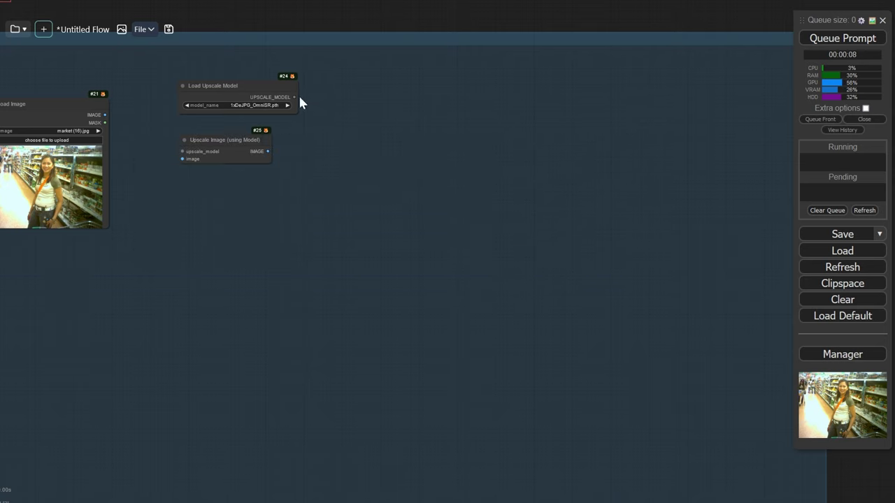
pyautogui.moveTo(296, 98); pyautogui.dragTo(185, 150)
pyautogui.moveTo(105, 114); pyautogui.dragTo(184, 159)
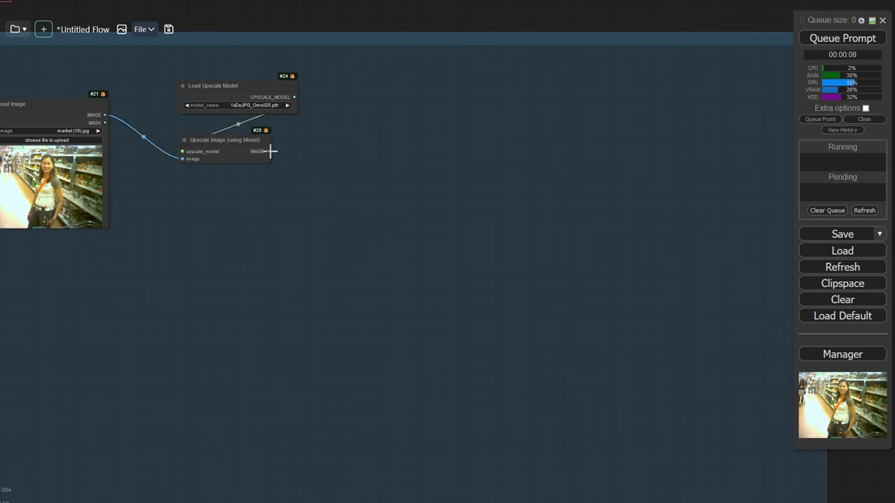
# Step: Attach a Preview Image node to the upscaled image output, enlarge it, and queue the prompt
pyautogui.moveTo(270, 151); pyautogui.dragTo(316, 144)
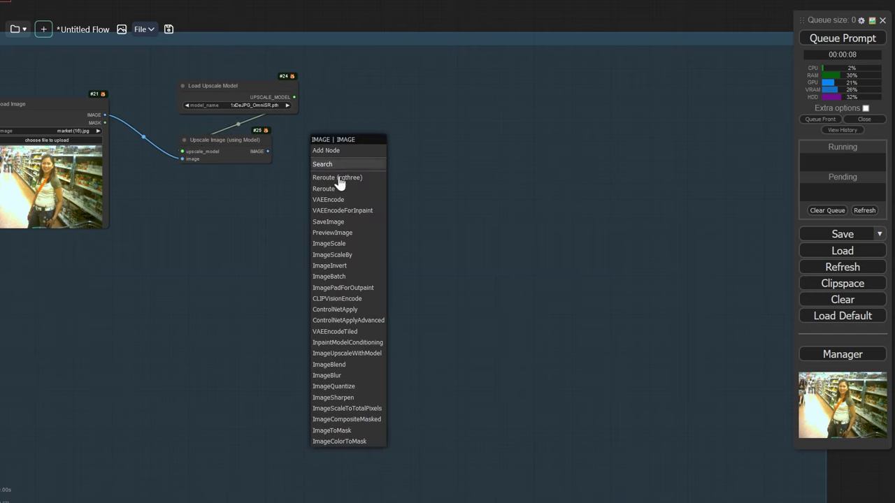
pyautogui.click(332, 233)
pyautogui.moveTo(394, 160); pyautogui.dragTo(451, 291)
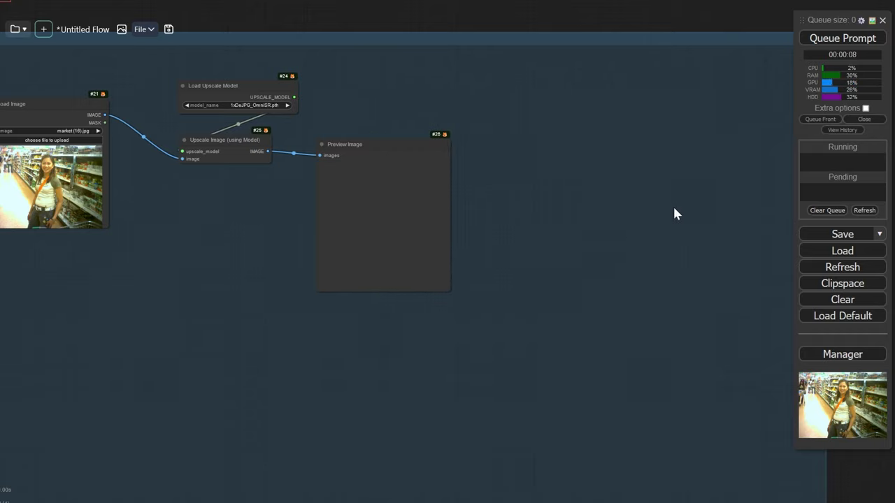
pyautogui.click(861, 43)
# Step: Examine the Preview Image result up close against the original photo in the Load Image node
pyautogui.scroll(6, 409, 173)
pyautogui.scroll(8, 409, 196)
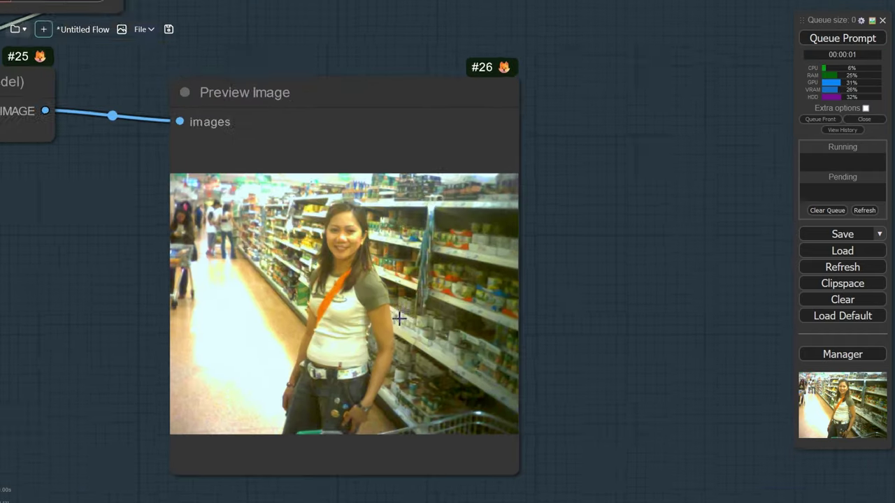
pyautogui.scroll(-14, 317, 291)
pyautogui.scroll(14, 133, 237)
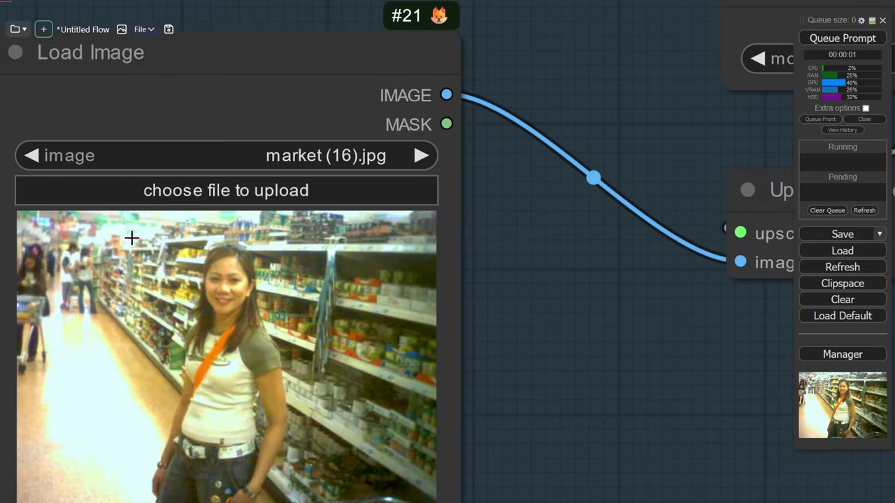
pyautogui.scroll(-8, 134, 238)
pyautogui.moveTo(532, 272); pyautogui.dragTo(135, 186)
pyautogui.scroll(-6, 134, 184)
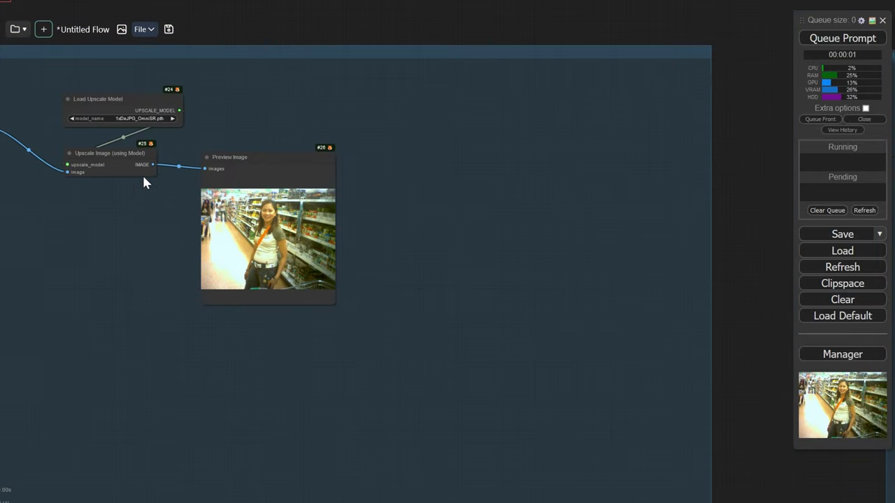
# Step: Add an Image Comparer (rgthree) node to the right of the Preview Image node
pyautogui.doubleClick(439, 135)
pyautogui.write('compare')
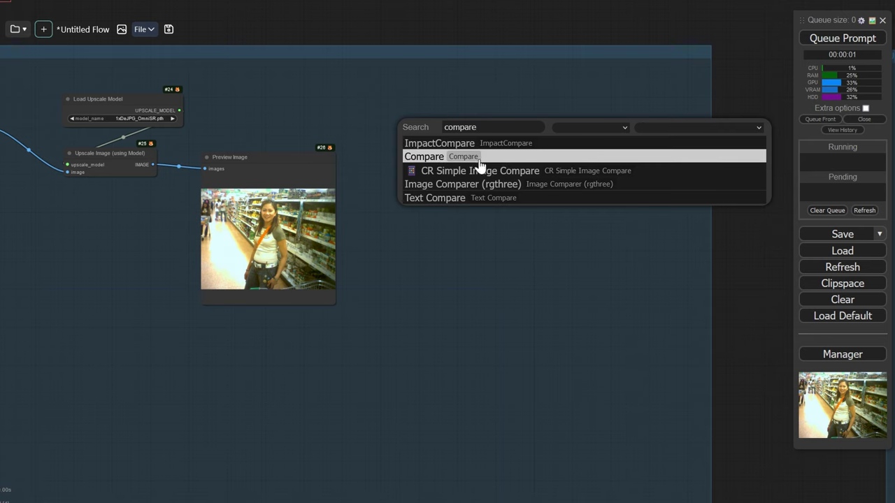
pyautogui.click(480, 185)
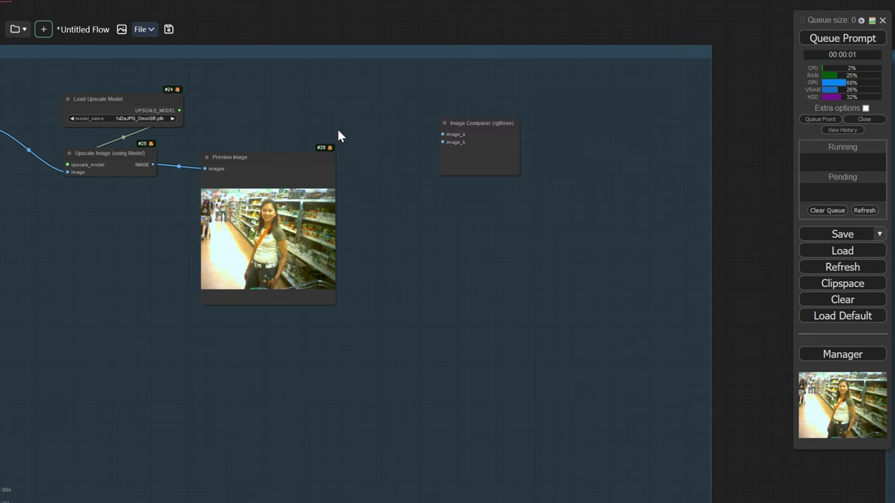
# Step: Connect the loaded image to the comparer's image_a and the upscaled image to its image_b
pyautogui.moveTo(41, 141); pyautogui.dragTo(234, 165)
pyautogui.moveTo(183, 151); pyautogui.dragTo(638, 158)
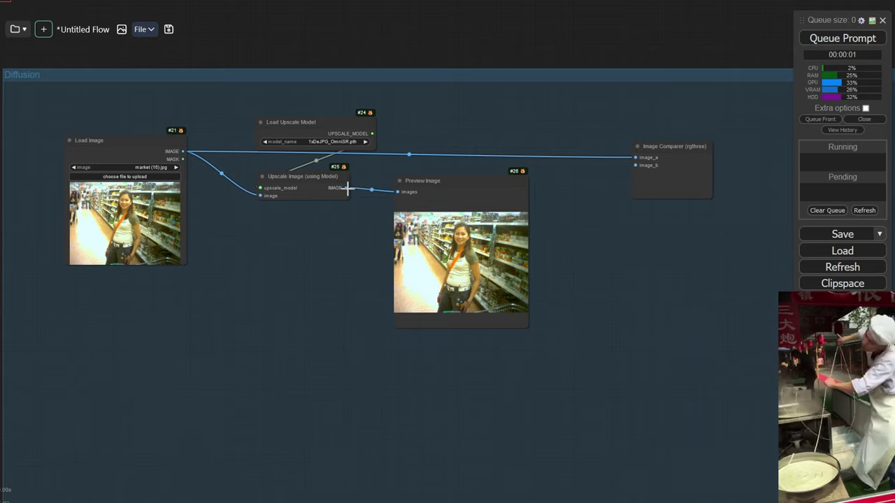
pyautogui.moveTo(345, 188); pyautogui.dragTo(635, 158)
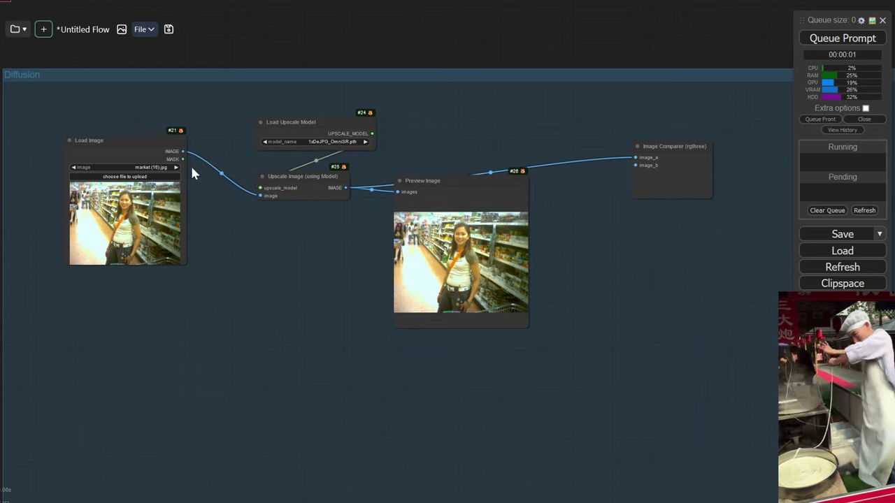
pyautogui.moveTo(184, 151); pyautogui.dragTo(636, 158)
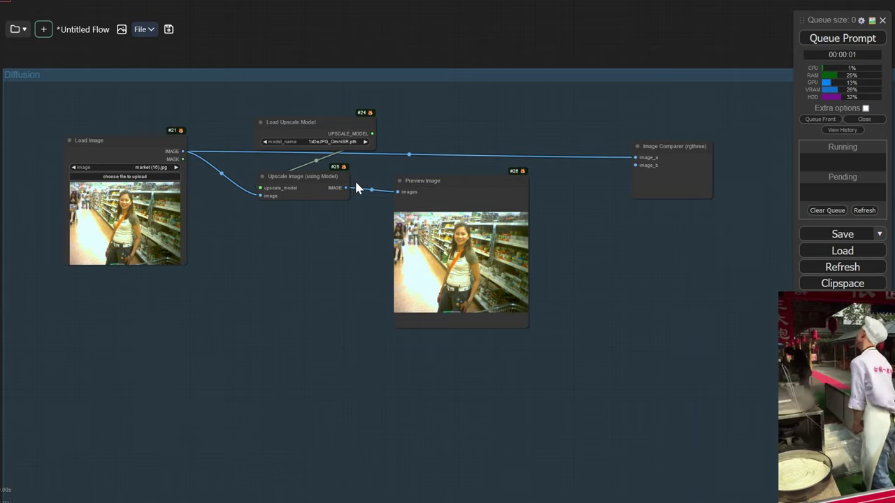
pyautogui.moveTo(345, 188); pyautogui.dragTo(636, 165)
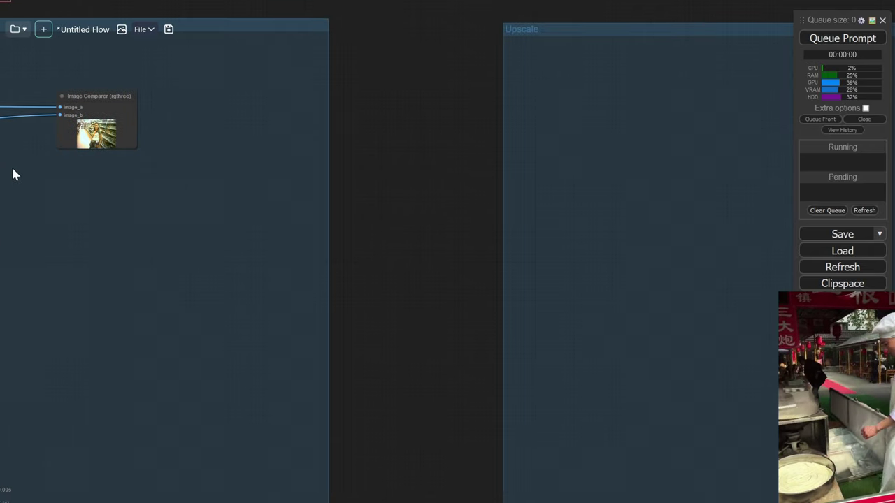
# Step: Enlarge the Image Comparer node and inspect the original and upscaled images up close
pyautogui.moveTo(136, 149); pyautogui.dragTo(380, 411)
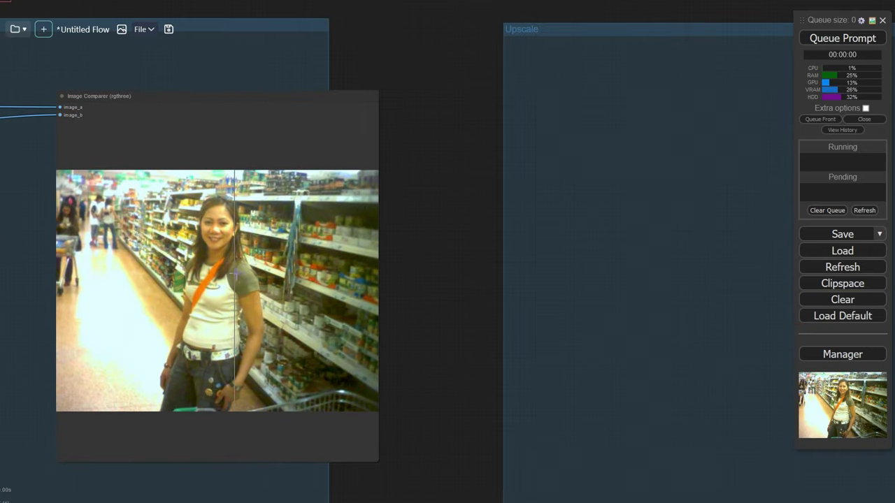
pyautogui.scroll(8, 215, 259)
pyautogui.scroll(3, 215, 260)
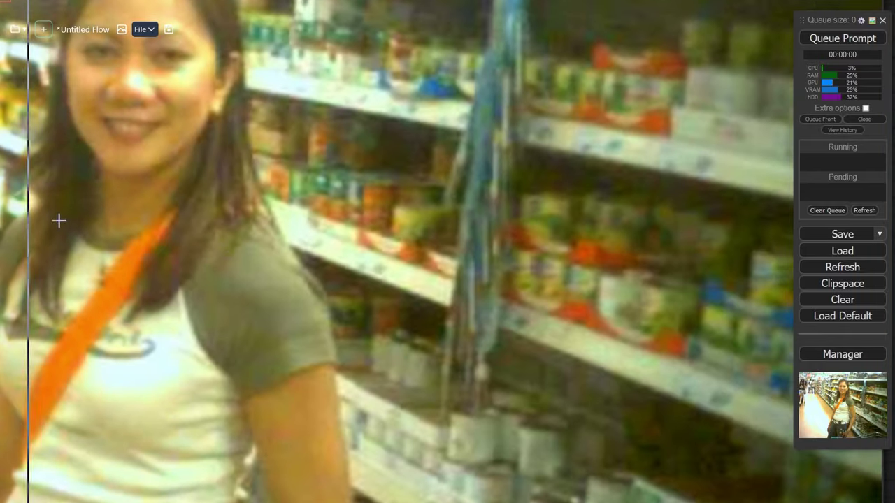
pyautogui.scroll(-9, 70, 234)
pyautogui.scroll(-8, 82, 235)
# Step: Move the Image Comparer node so that it fits inside the Diffusion group
pyautogui.moveTo(119, 102); pyautogui.dragTo(289, 113)
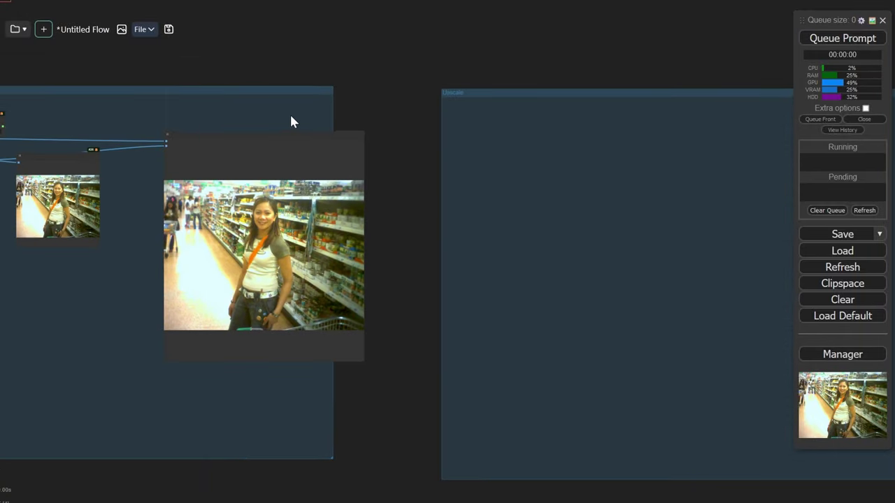
pyautogui.moveTo(263, 144); pyautogui.dragTo(226, 129)
pyautogui.moveTo(19, 278); pyautogui.dragTo(161, 262)
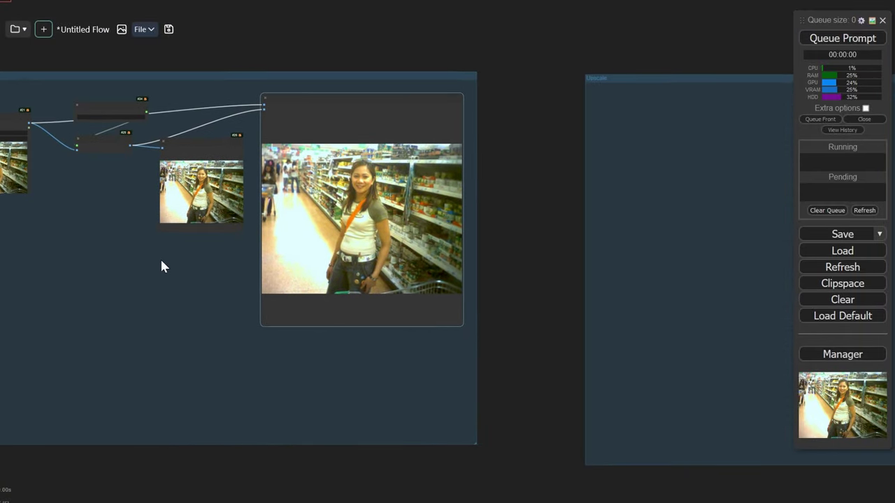
# Step: Add a Load Checkpoint node below the Load Image node in the Diffusion group
pyautogui.scroll(3, 169, 256)
pyautogui.moveTo(105, 254); pyautogui.dragTo(295, 275)
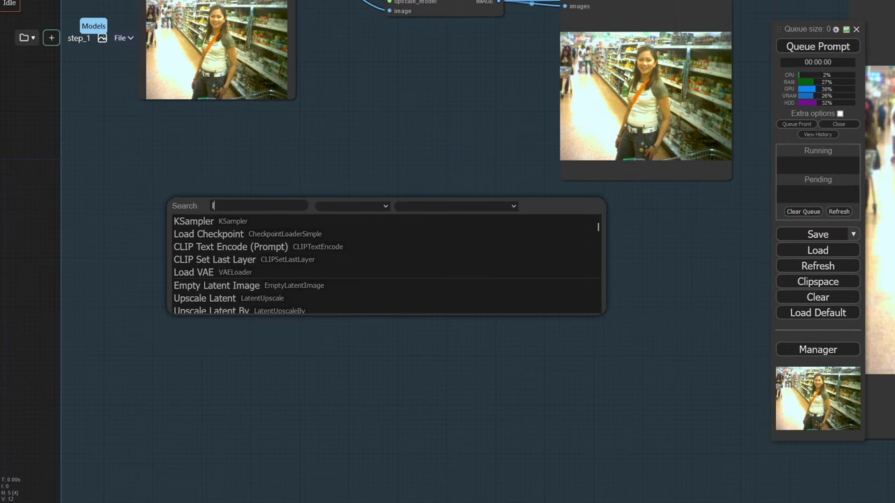
pyautogui.write('che')
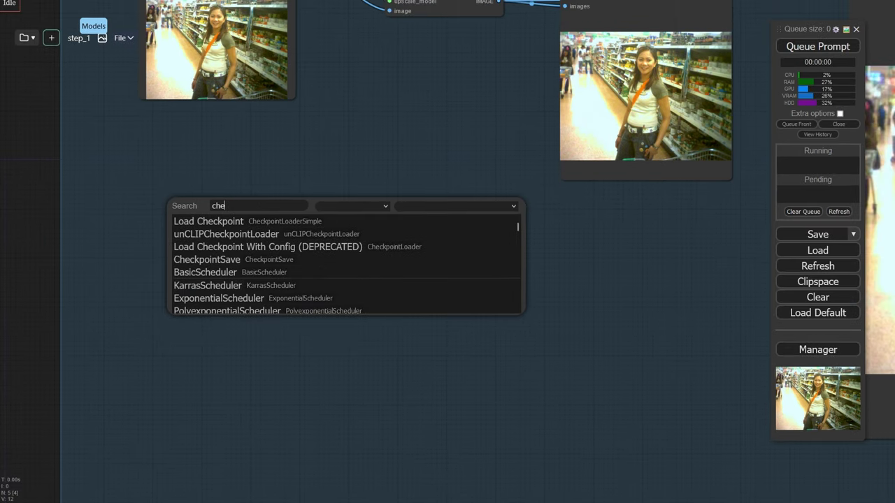
pyautogui.click(283, 221)
pyautogui.moveTo(270, 215); pyautogui.dragTo(160, 189)
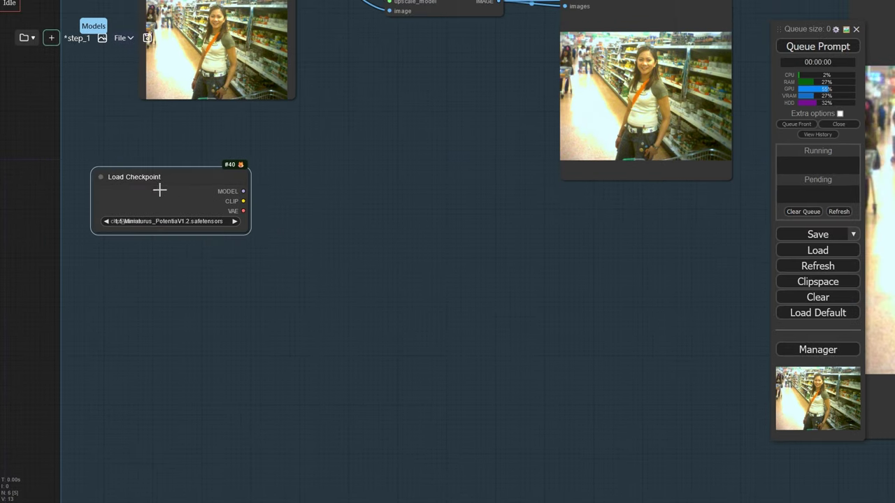
# Step: Widen the Load Checkpoint node and set its checkpoint to copaxTimelessxlSDXL1_v10.safetensors
pyautogui.moveTo(245, 226); pyautogui.dragTo(330, 254)
pyautogui.click(252, 223)
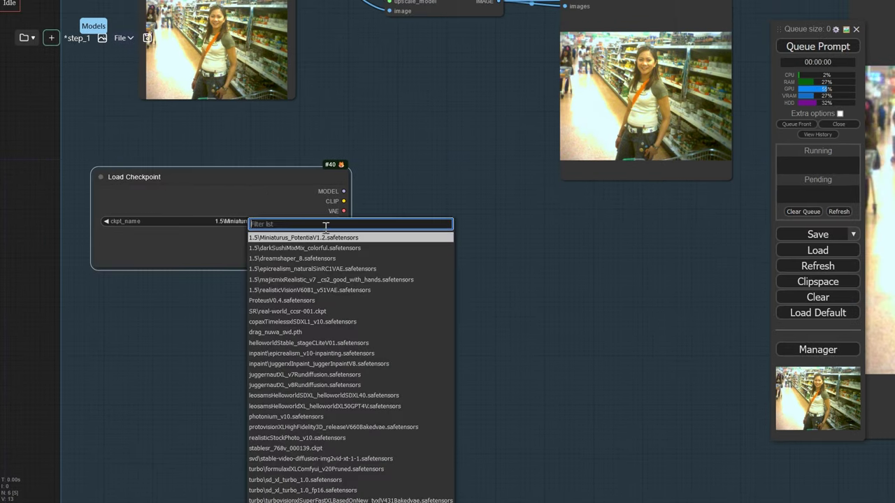
pyautogui.click(291, 321)
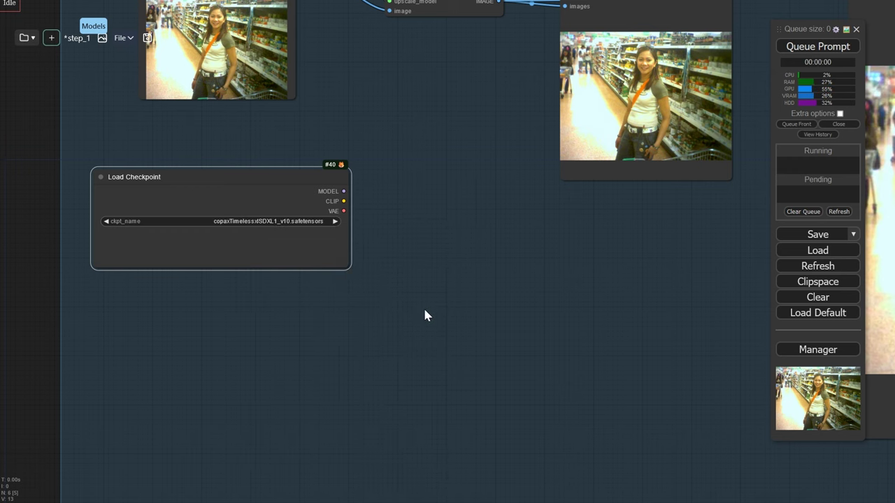
# Step: Add a VAE Encode node beside the Load Checkpoint node, feeding it the upscaled image as pixels and the checkpoint's VAE
pyautogui.scroll(-3, 424, 315)
pyautogui.doubleClick(296, 222)
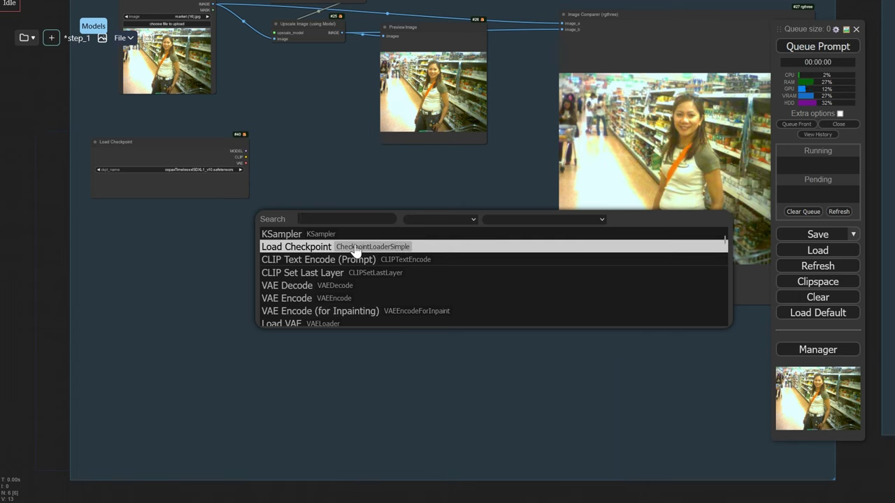
pyautogui.write('encode')
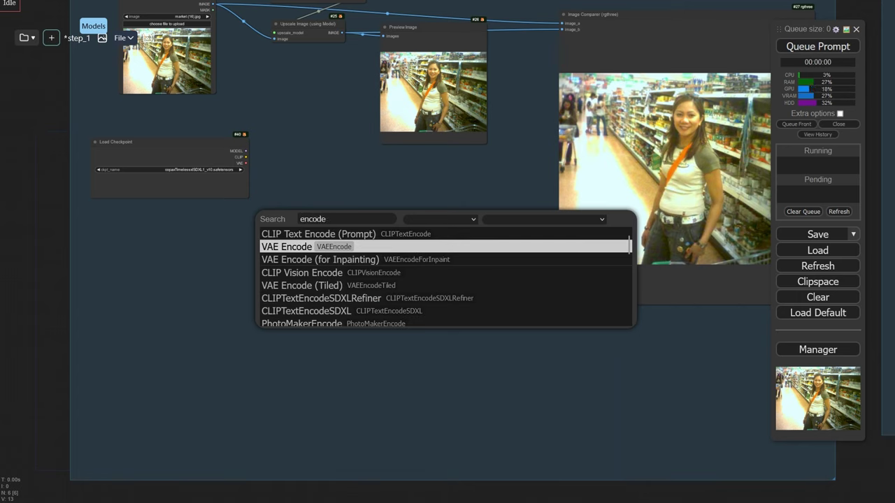
pyautogui.click(329, 247)
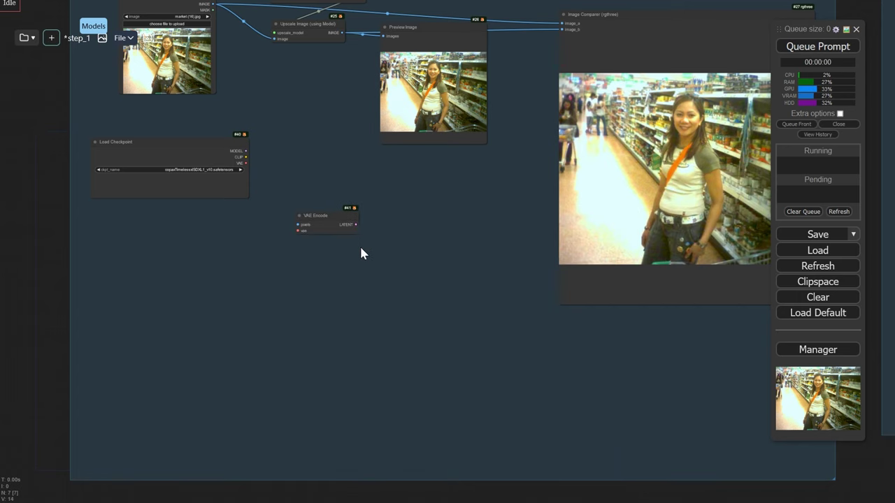
pyautogui.moveTo(324, 215); pyautogui.dragTo(339, 183)
pyautogui.moveTo(344, 31); pyautogui.dragTo(316, 194)
pyautogui.moveTo(244, 163); pyautogui.dragTo(313, 200)
# Step: Add a CLIPTextEncodeSDXL node below the VAE Encode node and connect the checkpoint's CLIP output to it
pyautogui.scroll(3, 318, 240)
pyautogui.doubleClick(313, 240)
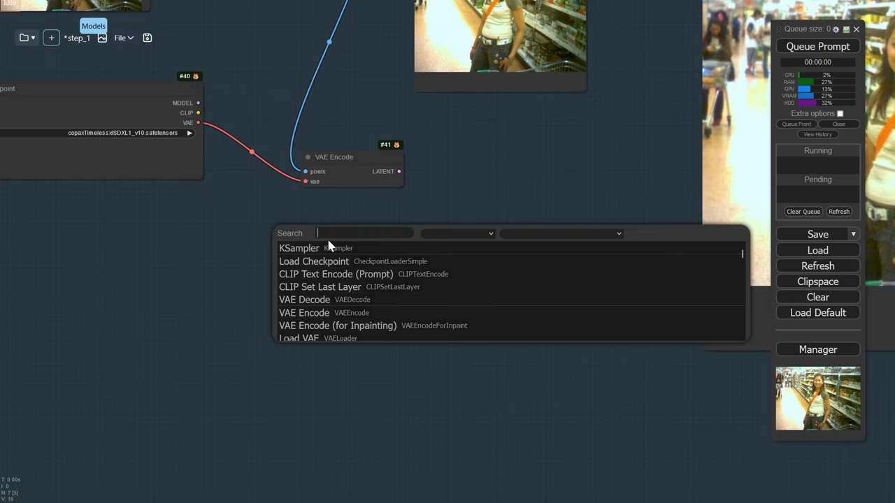
pyautogui.write('clipte')
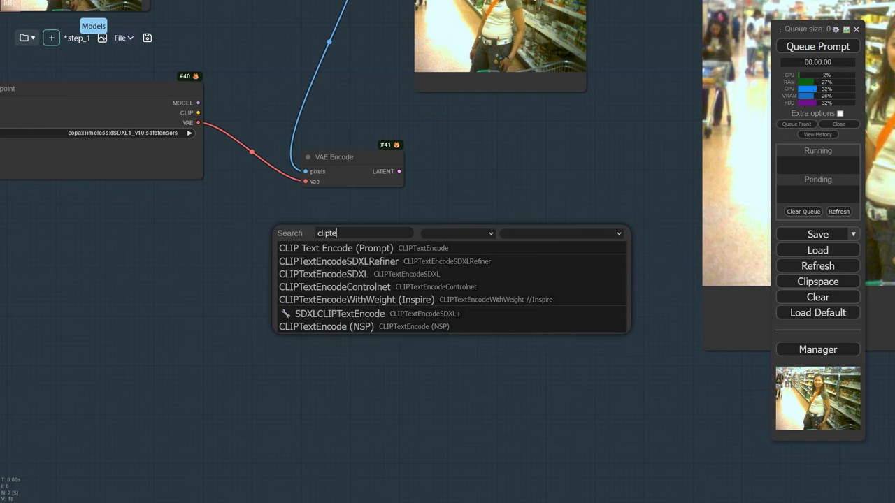
pyautogui.click(324, 274)
pyautogui.moveTo(399, 236); pyautogui.dragTo(517, 203)
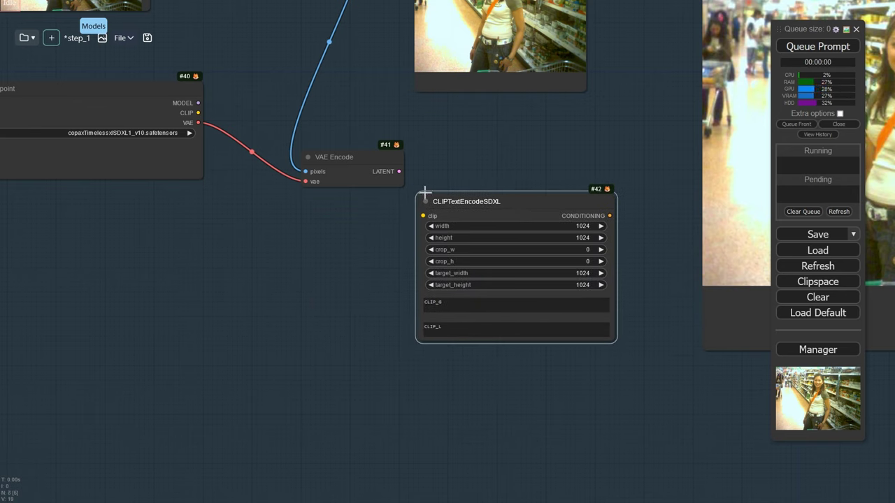
pyautogui.moveTo(194, 113); pyautogui.dragTo(419, 216)
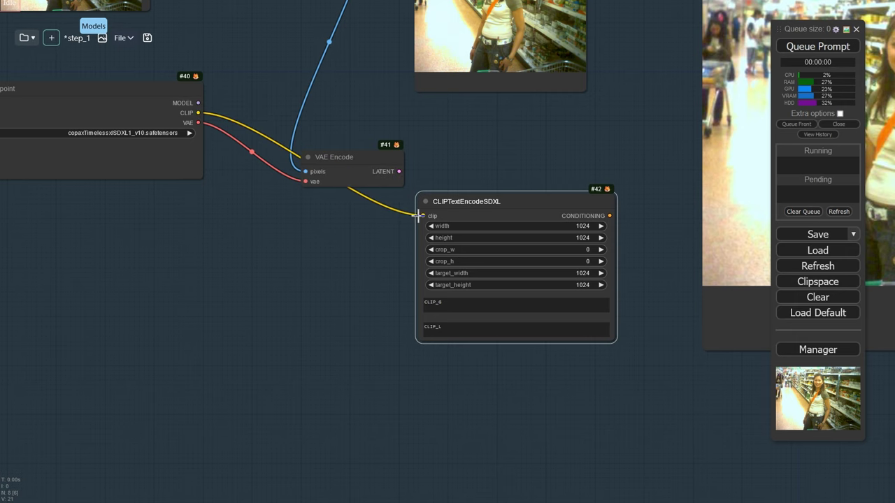
# Step: Duplicate the CLIPTextEncodeSDXL node, place the copy directly below the original and connect the checkpoint's CLIP output to it
pyautogui.hotkey('ctrl', 'c')
pyautogui.hotkey('ctrl', 'v')
pyautogui.moveTo(616, 317); pyautogui.dragTo(488, 372)
pyautogui.moveTo(198, 112); pyautogui.dragTo(450, 387)
# Step: Enter "highly detailled, breathtaking, photograph" in both the CLIP_G and CLIP_L prompts of the upper CLIPTextEncodeSDXL node
pyautogui.moveTo(289, 276); pyautogui.dragTo(105, 207)
pyautogui.scroll(-3, 210, 204)
pyautogui.scroll(-1, 280, 197)
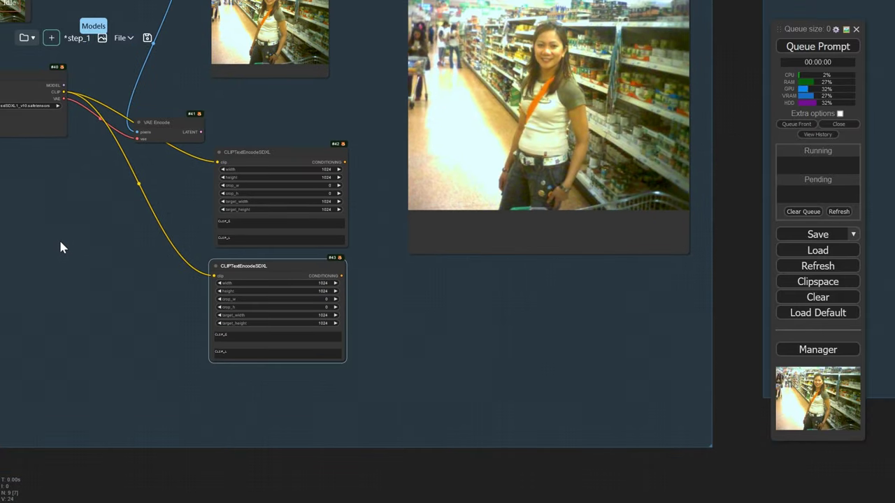
pyautogui.scroll(5, 255, 230)
pyautogui.doubleClick(226, 218)
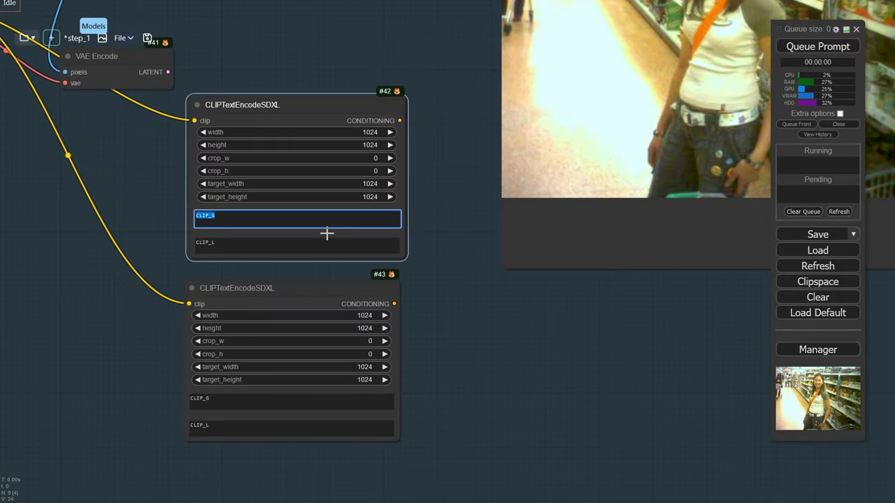
pyautogui.write('highly detailled, breathtaking, photograph')
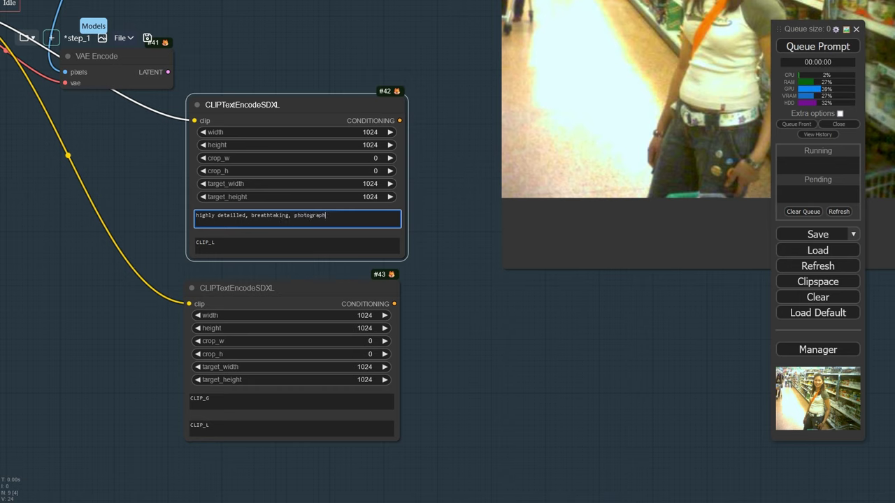
pyautogui.click(216, 243)
pyautogui.moveTo(326, 216); pyautogui.dragTo(210, 227)
pyautogui.click(232, 242)
pyautogui.hotkey('ctrl', 'v')
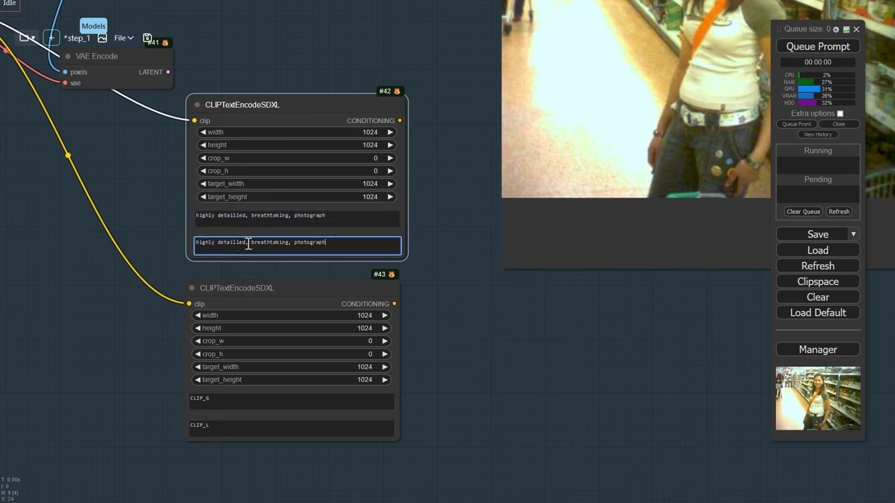
# Step: Enter "blurry, text, watermark" in both the CLIP_G and CLIP_L prompts of the lower CLIPTextEncodeSDXL node
pyautogui.moveTo(245, 408); pyautogui.dragTo(107, 399)
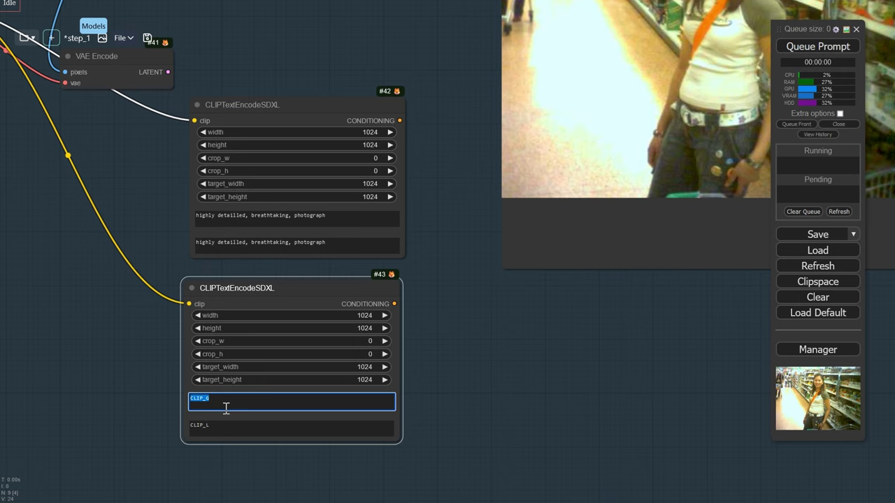
pyautogui.write('blurry, text, watermark')
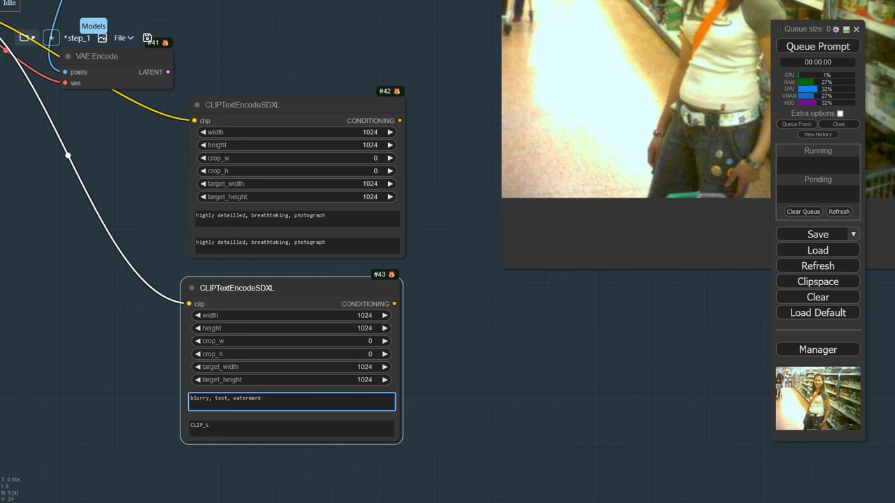
pyautogui.hotkey('ctrl', 'a')
pyautogui.click(271, 425)
pyautogui.hotkey('ctrl', 'a')
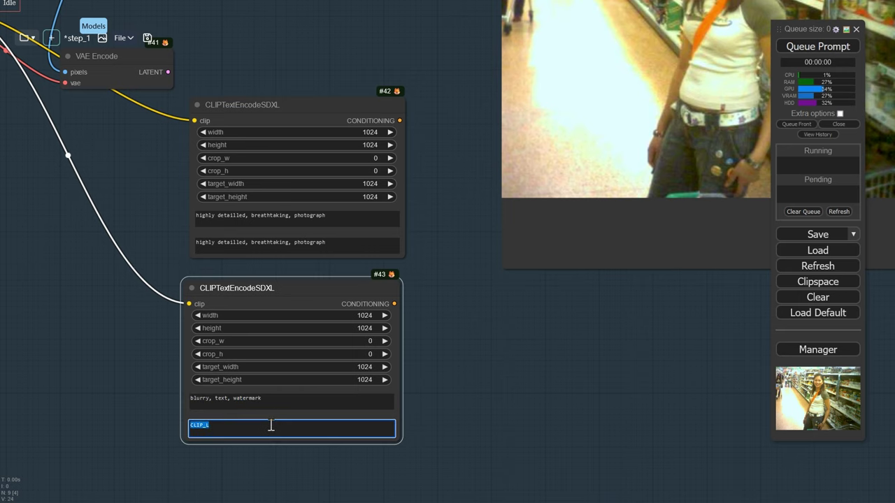
pyautogui.hotkey('ctrl', 'v')
# Step: Move the neighbouring empty group far away from the Diffusion group and enlarge the Diffusion group to gain space
pyautogui.scroll(-5, 451, 343)
pyautogui.scroll(-15, 449, 346)
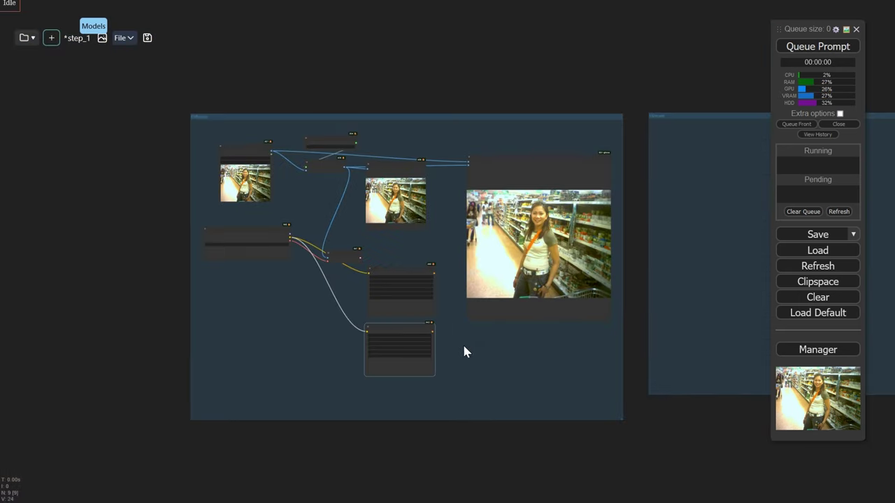
pyautogui.moveTo(398, 321); pyautogui.dragTo(99, 264)
pyautogui.moveTo(299, 180); pyautogui.dragTo(766, 154)
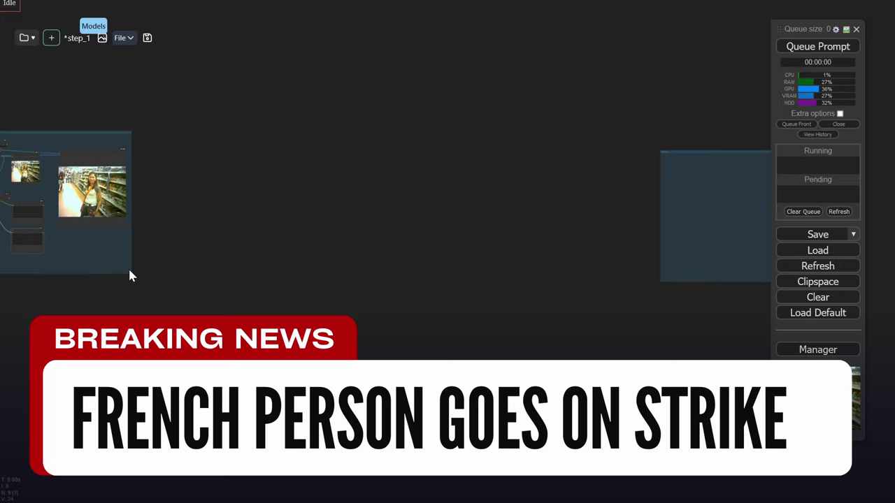
pyautogui.moveTo(131, 273); pyautogui.dragTo(650, 495)
pyautogui.moveTo(108, 301); pyautogui.dragTo(550, 310)
# Step: Move the Image Comparer node to the far end of the enlarged Diffusion group and make the node much larger
pyautogui.scroll(10, 533, 270)
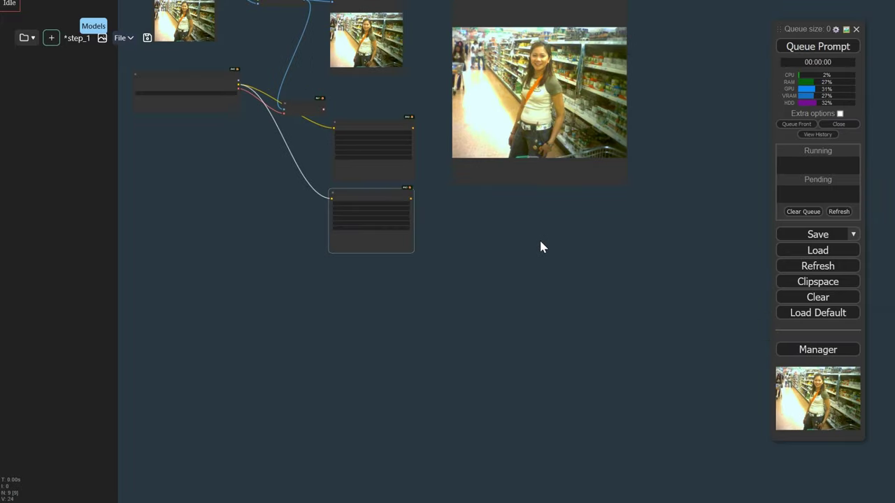
pyautogui.scroll(-5, 520, 264)
pyautogui.moveTo(495, 297); pyautogui.dragTo(150, 359)
pyautogui.moveTo(175, 154); pyautogui.dragTo(714, 146)
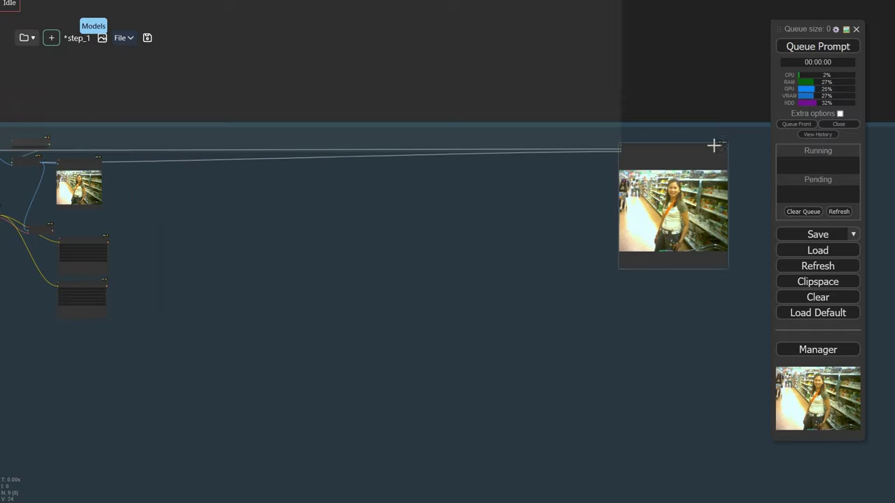
pyautogui.scroll(-3, 444, 276)
pyautogui.moveTo(709, 272); pyautogui.dragTo(440, 491)
pyautogui.moveTo(105, 403); pyautogui.dragTo(662, 329)
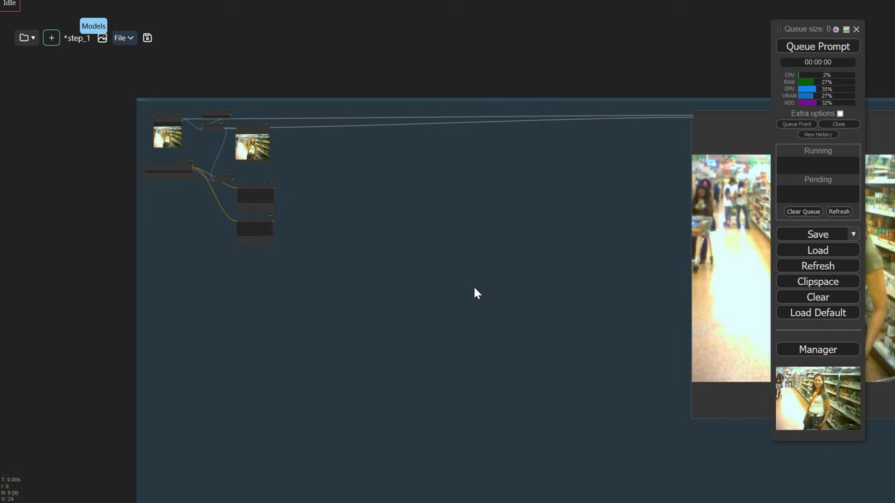
# Step: Shift the VAE Encode node slightly and add a KSampler node in the free space beyond the text encoders
pyautogui.scroll(5, 336, 252)
pyautogui.scroll(5, 273, 291)
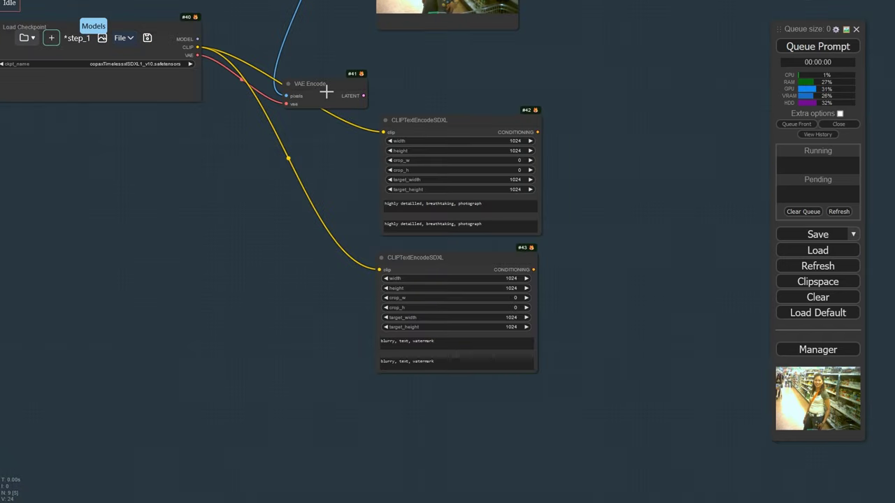
pyautogui.moveTo(327, 92); pyautogui.dragTo(382, 86)
pyautogui.moveTo(624, 156); pyautogui.dragTo(175, 196)
pyautogui.doubleClick(320, 133)
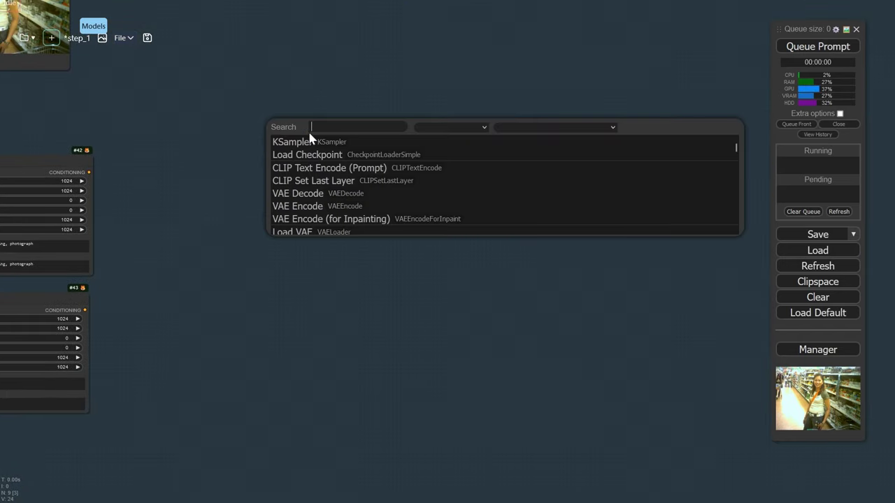
pyautogui.click(405, 143)
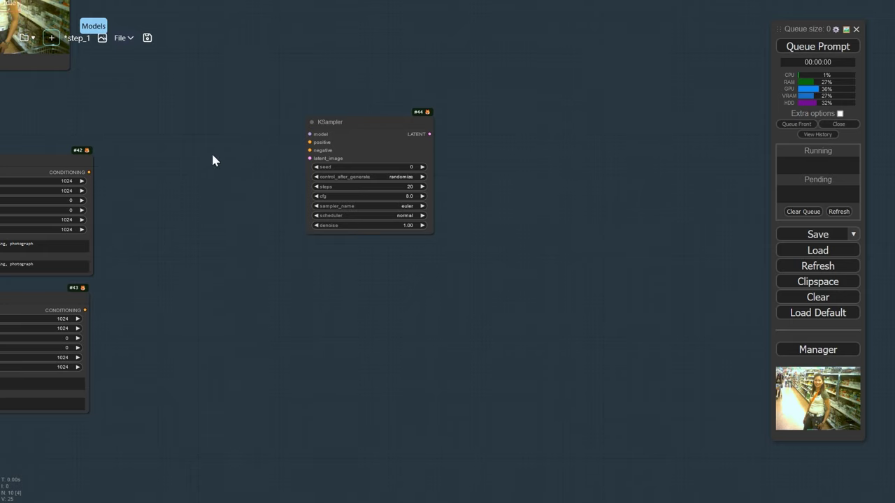
# Step: Connect the checkpoint model, the positive and negative conditioning and the VAE Encode latent to the matching KSampler inputs
pyautogui.scroll(-5, 212, 155)
pyautogui.moveTo(214, 206); pyautogui.dragTo(486, 272)
pyautogui.scroll(4, 300, 224)
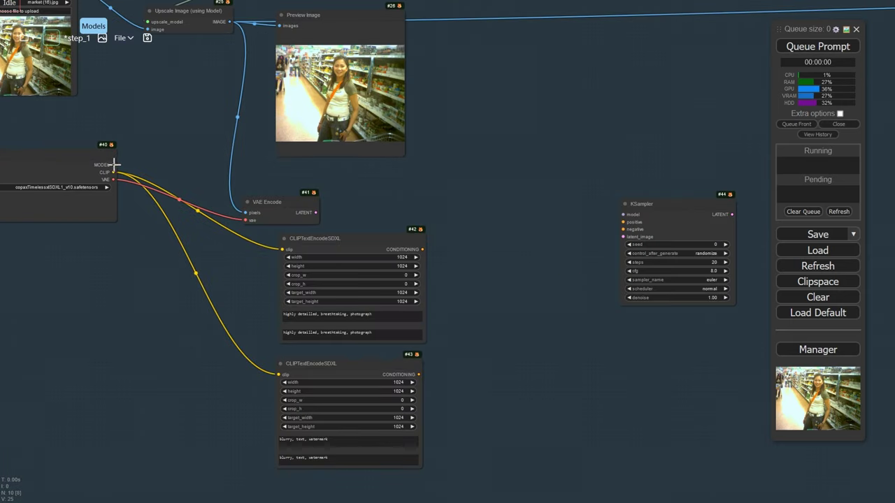
pyautogui.moveTo(114, 165); pyautogui.dragTo(650, 215)
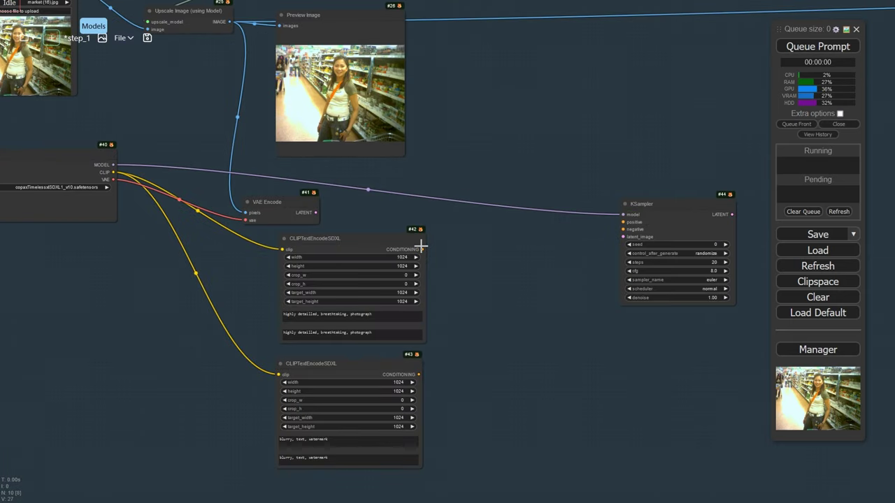
pyautogui.moveTo(422, 245); pyautogui.dragTo(643, 222)
pyautogui.moveTo(418, 374); pyautogui.dragTo(623, 229)
pyautogui.scroll(6, 395, 287)
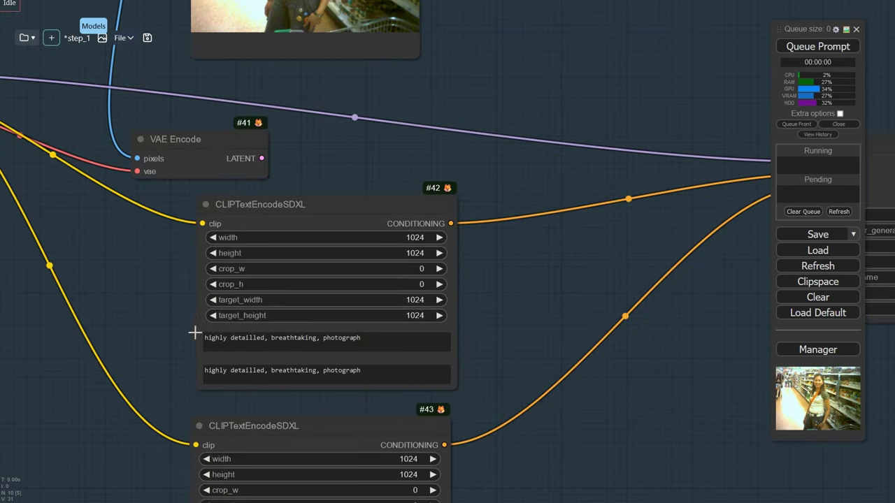
pyautogui.scroll(-7, 294, 315)
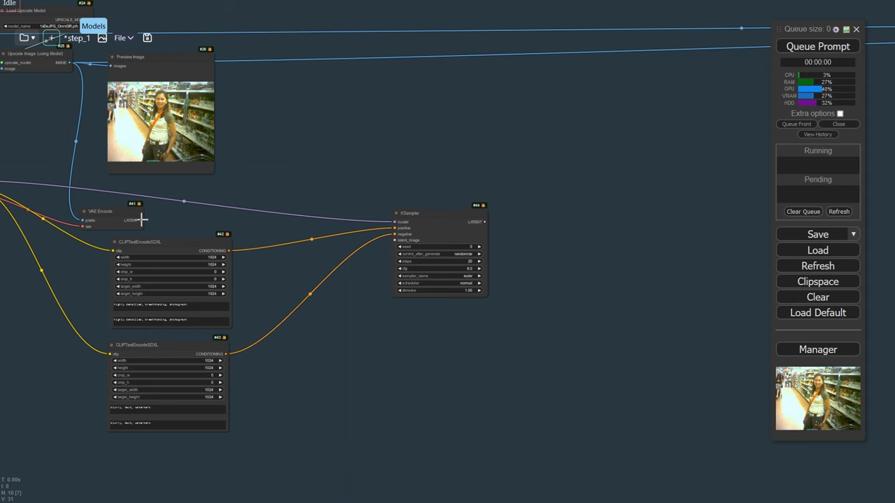
pyautogui.moveTo(142, 220); pyautogui.dragTo(430, 241)
# Step: Convert the KSampler's seed setting to an input
pyautogui.scroll(5, 477, 260)
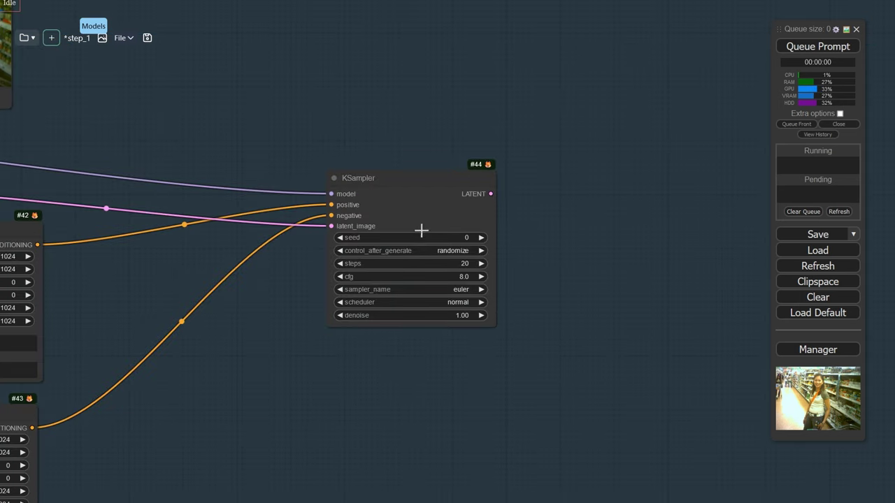
pyautogui.rightClick(421, 185)
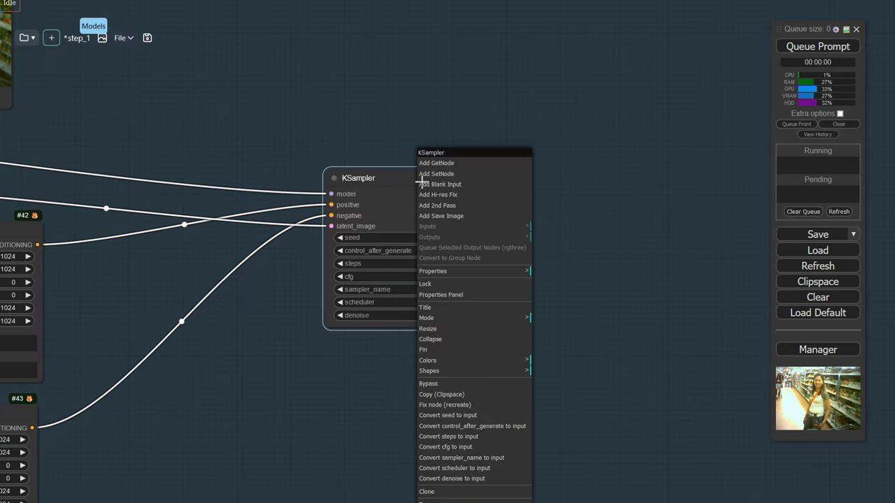
pyautogui.click(467, 415)
# Step: Add a Seed (rgthree) node below the Load Checkpoint node
pyautogui.scroll(-7, 355, 360)
pyautogui.moveTo(320, 408); pyautogui.dragTo(509, 288)
pyautogui.scroll(9, 80, 179)
pyautogui.doubleClick(77, 193)
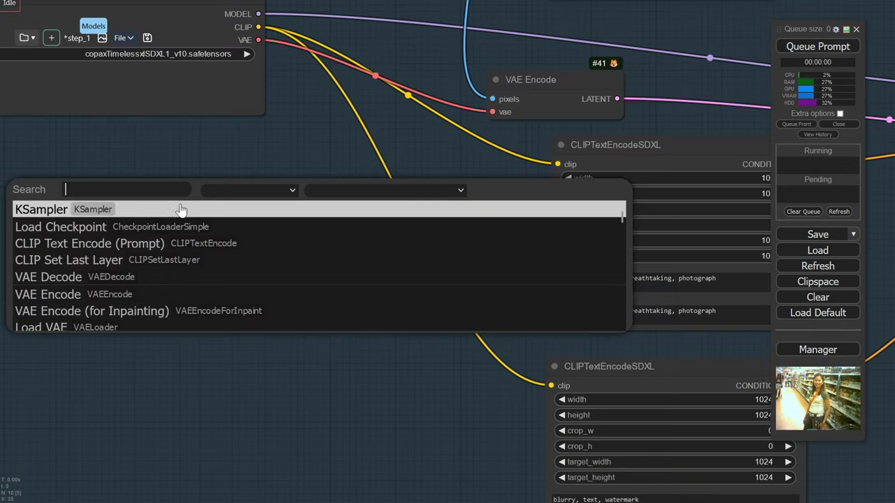
pyautogui.write('seed')
pyautogui.scroll(-3, 140, 280)
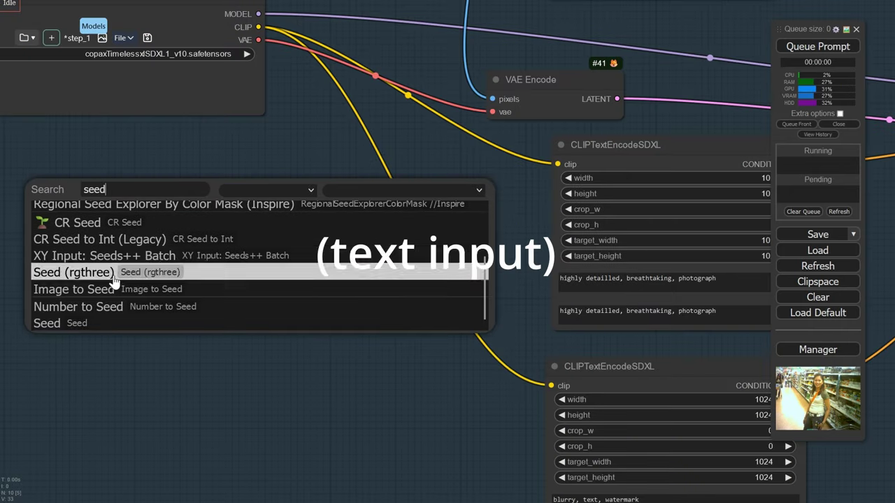
pyautogui.rightClick(111, 299)
pyautogui.click(77, 272)
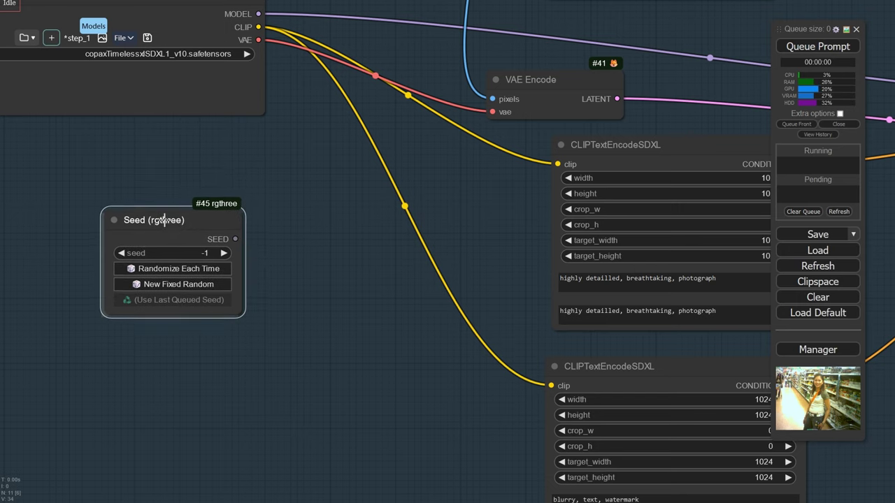
# Step: Generate a new fixed random seed on the Seed (rgthree) node and connect its output to the KSampler's seed input
pyautogui.rightClick(166, 225)
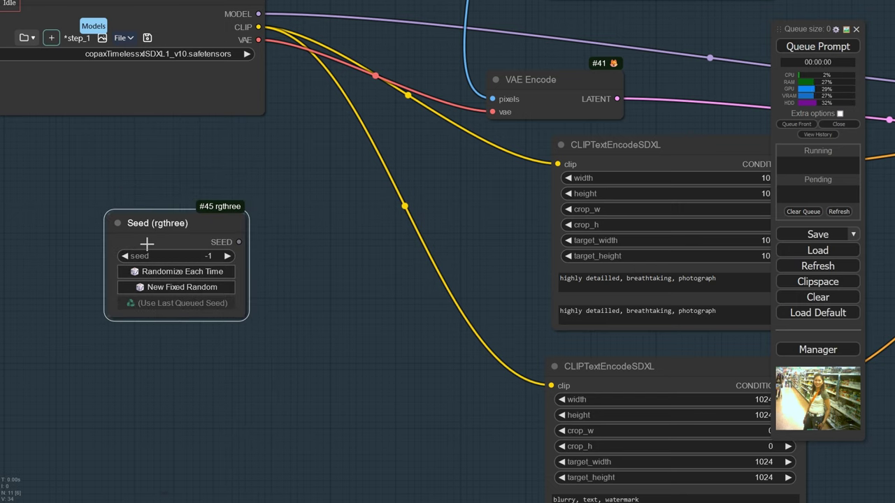
pyautogui.click(164, 283)
pyautogui.moveTo(245, 321); pyautogui.dragTo(258, 338)
pyautogui.moveTo(252, 242); pyautogui.dragTo(239, 302)
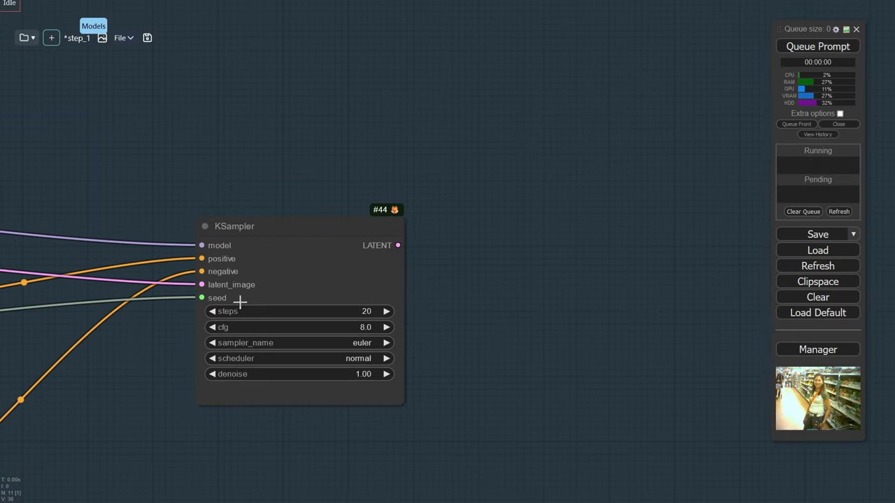
# Step: Set the KSampler's steps to 50
pyautogui.scroll(5, 347, 311)
pyautogui.click(355, 313)
pyautogui.write('50')
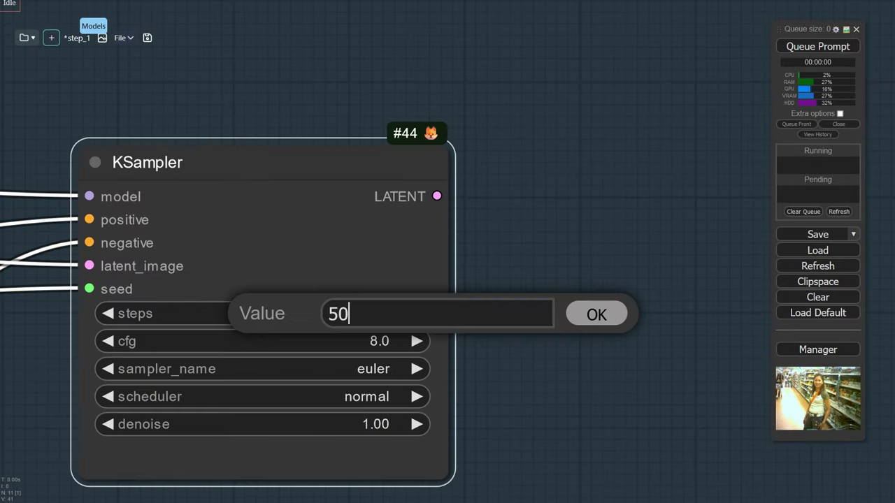
pyautogui.press('Tab')
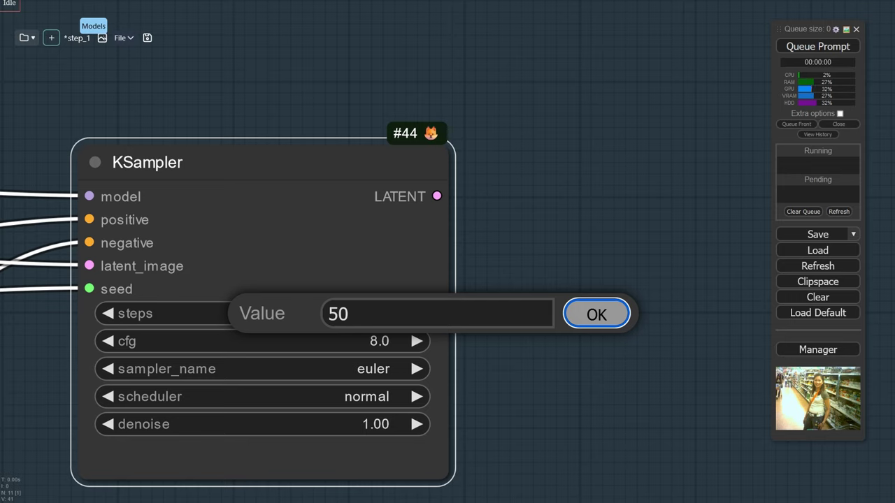
pyautogui.click(579, 326)
# Step: Set the KSampler's cfg to 4
pyautogui.click(410, 342)
pyautogui.write('54')
pyautogui.press('BackSpace')
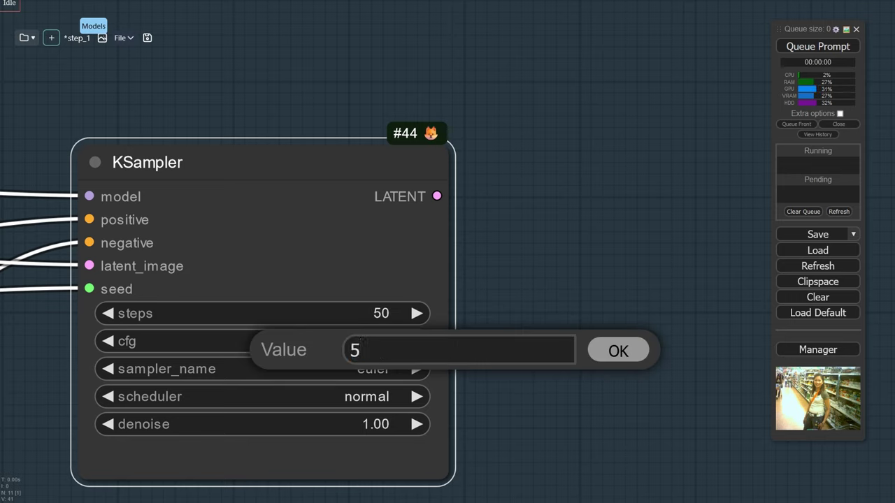
pyautogui.press('Return')
pyautogui.click(384, 334)
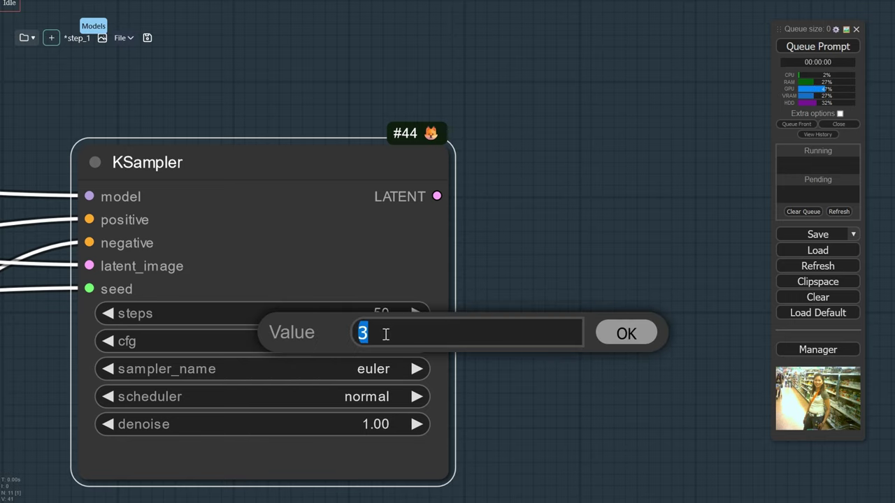
pyautogui.write('4')
pyautogui.press('Escape')
# Step: Choose dpmpp_3m_sde_gpu as the KSampler's sampler
pyautogui.click(361, 365)
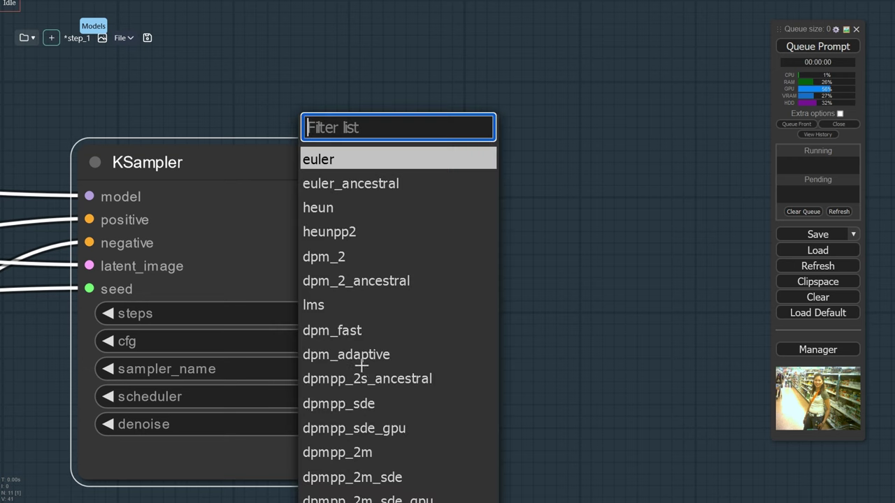
pyautogui.scroll(1, 420, 413)
pyautogui.scroll(-3, 656, 363)
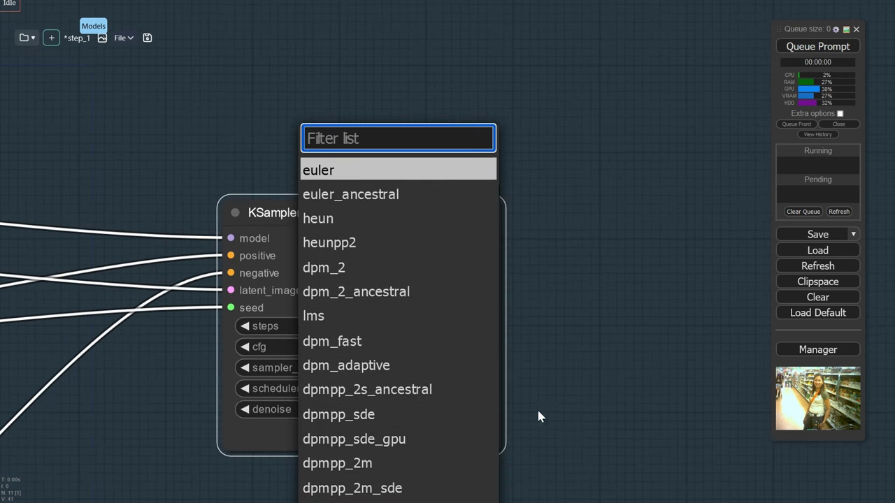
pyautogui.click(663, 289)
pyautogui.click(394, 374)
pyautogui.scroll(1, 402, 413)
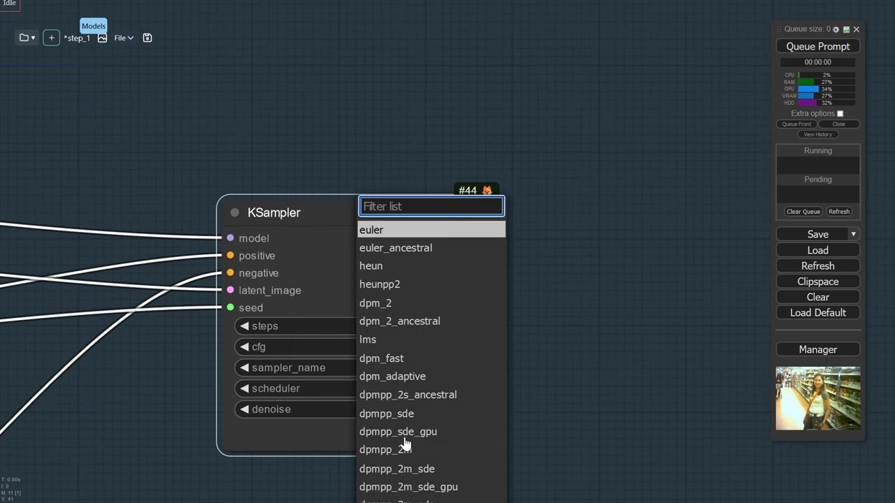
pyautogui.scroll(1, 420, 462)
pyautogui.scroll(-3, 421, 453)
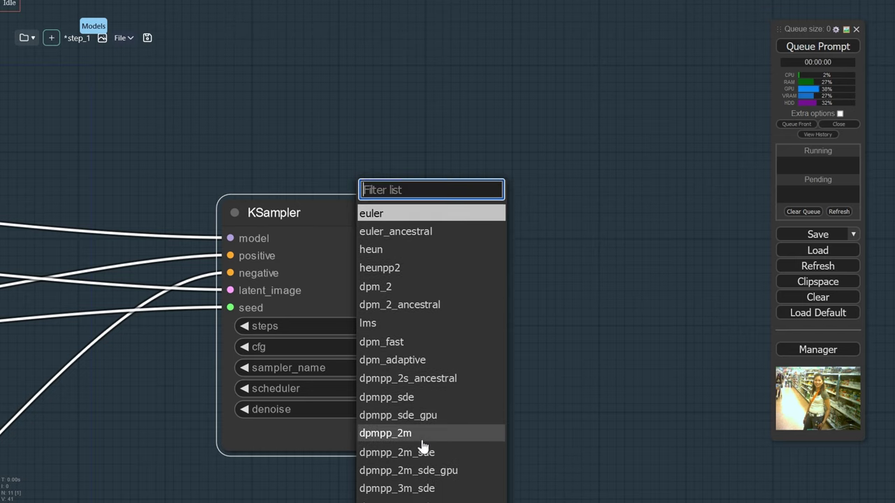
pyautogui.click(409, 471)
# Step: Set the KSampler's scheduler to karras and its denoise to 0.70
pyautogui.click(415, 392)
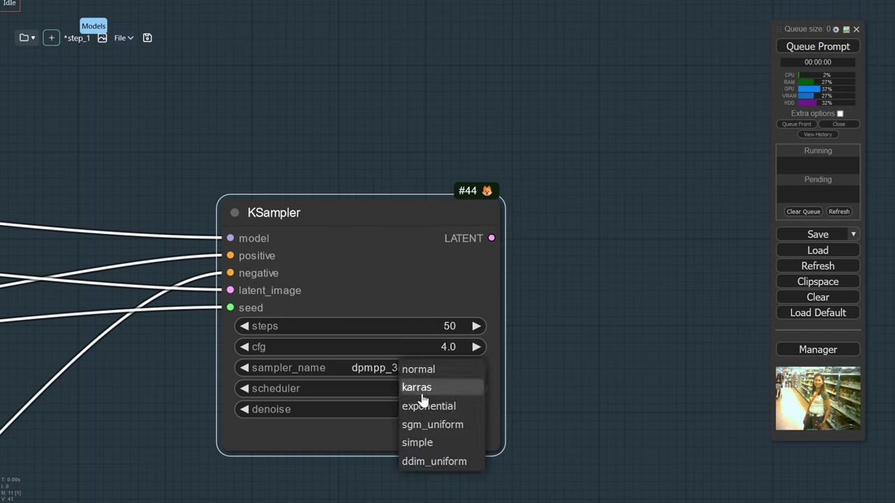
pyautogui.click(440, 388)
pyautogui.click(432, 412)
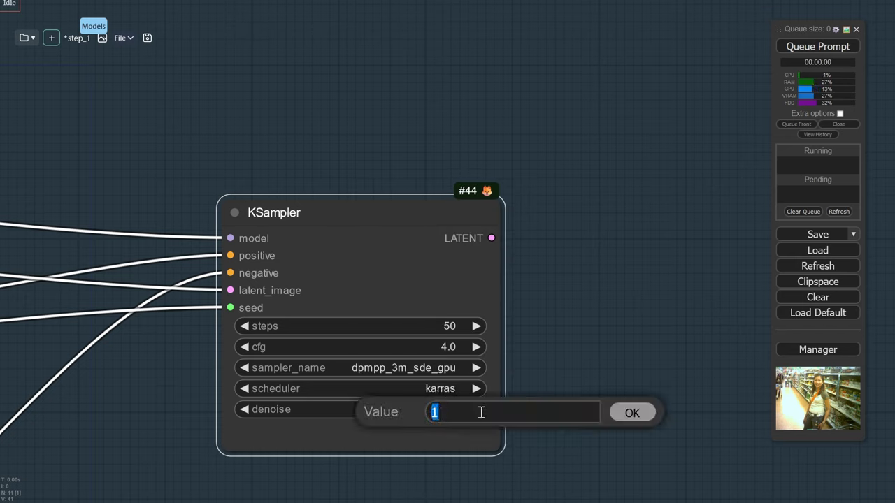
pyautogui.press('Return')
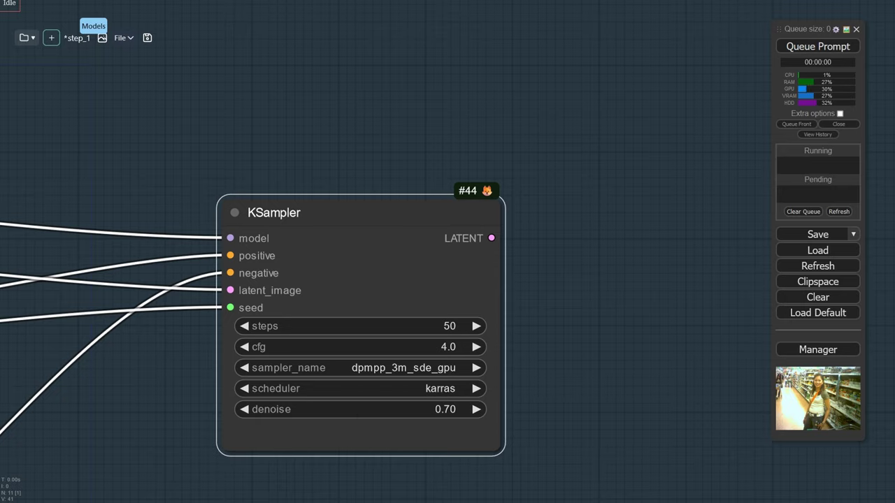
# Step: Add a VAE Decode node from the KSampler's LATENT output and place it to the upper right of the KSampler
pyautogui.scroll(-10, 437, 363)
pyautogui.moveTo(266, 350); pyautogui.dragTo(160, 312)
pyautogui.moveTo(350, 281); pyautogui.dragTo(429, 336)
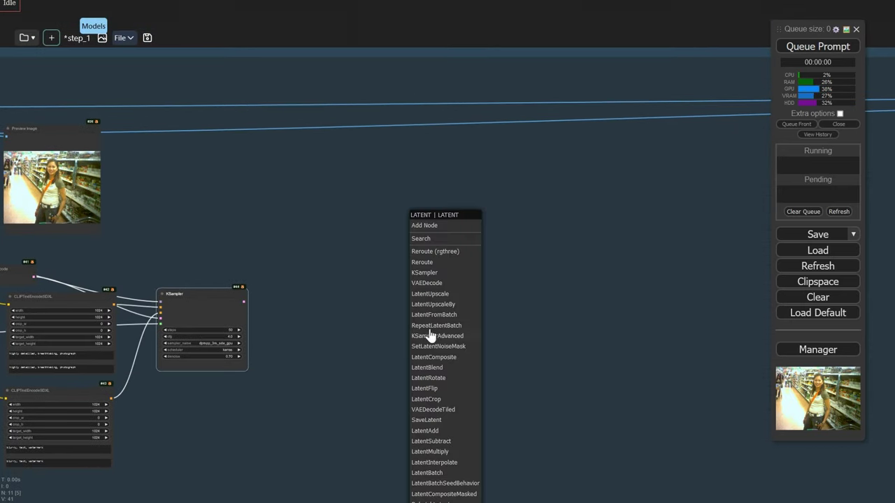
pyautogui.click(444, 239)
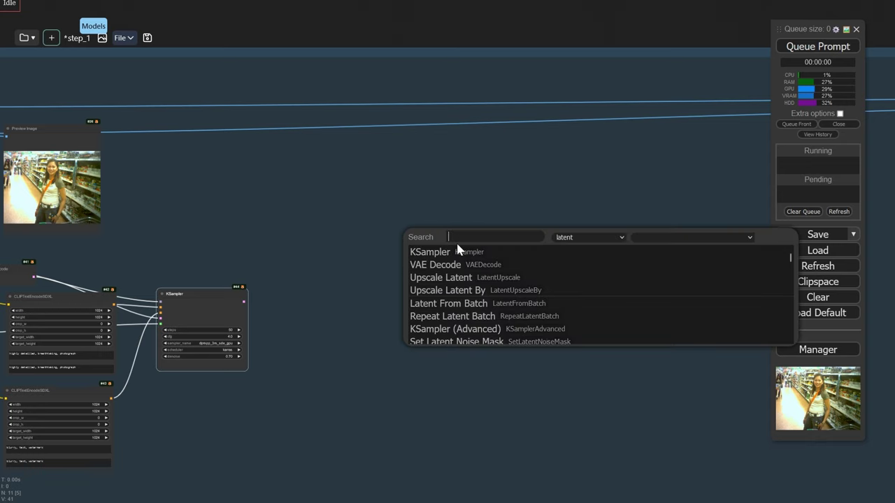
pyautogui.click(455, 265)
pyautogui.moveTo(446, 240); pyautogui.dragTo(363, 249)
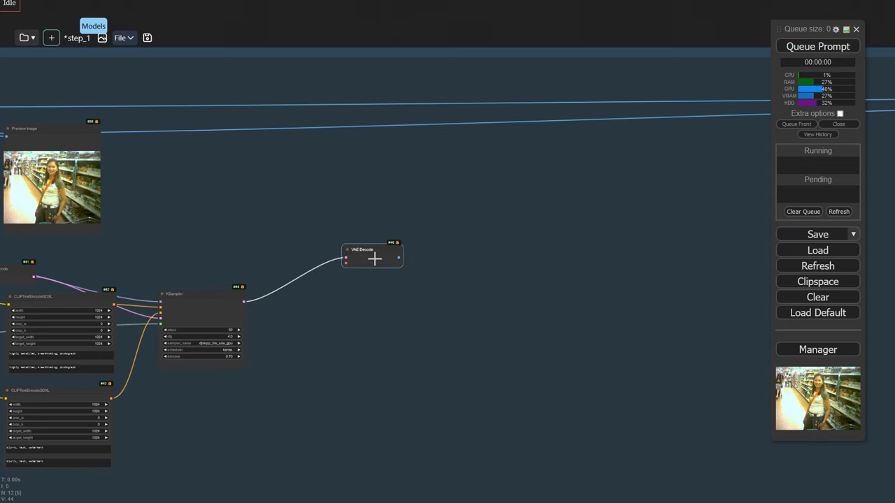
# Step: Connect the Load Checkpoint node's VAE output to the VAE Decode node's vae input
pyautogui.scroll(5, 374, 259)
pyautogui.scroll(-6, 301, 361)
pyautogui.moveTo(262, 355); pyautogui.dragTo(622, 298)
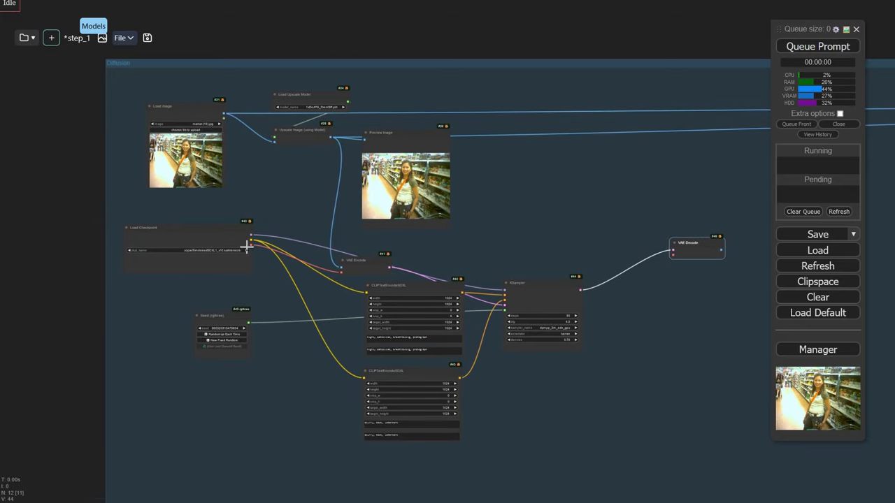
pyautogui.moveTo(250, 245); pyautogui.dragTo(697, 248)
# Step: Connect the VAE Decode image output to the second image input of the Image Comparer (rgthree) node
pyautogui.moveTo(747, 233); pyautogui.dragTo(309, 290)
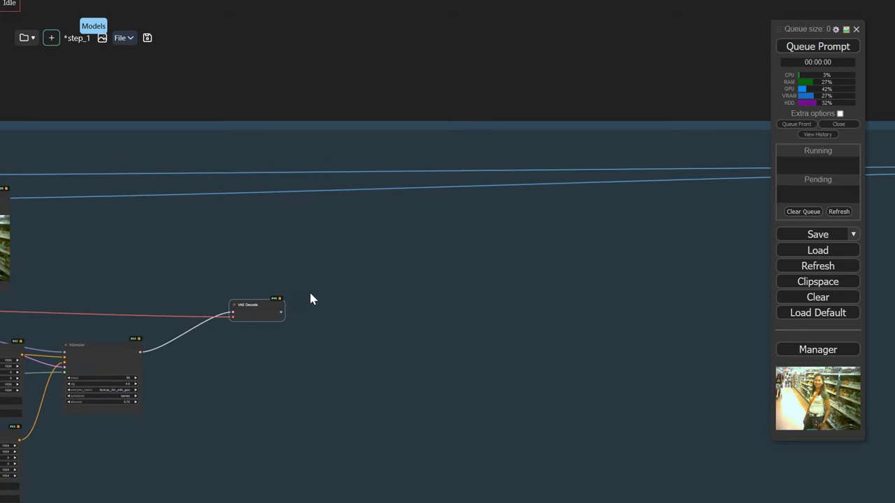
pyautogui.scroll(3, 309, 290)
pyautogui.moveTo(261, 324); pyautogui.dragTo(564, 204)
pyautogui.press('space')
pyautogui.scroll(5, 563, 203)
# Step: Rename the Image Comparer's image_b input slot to "cool image"
pyautogui.rightClick(565, 201)
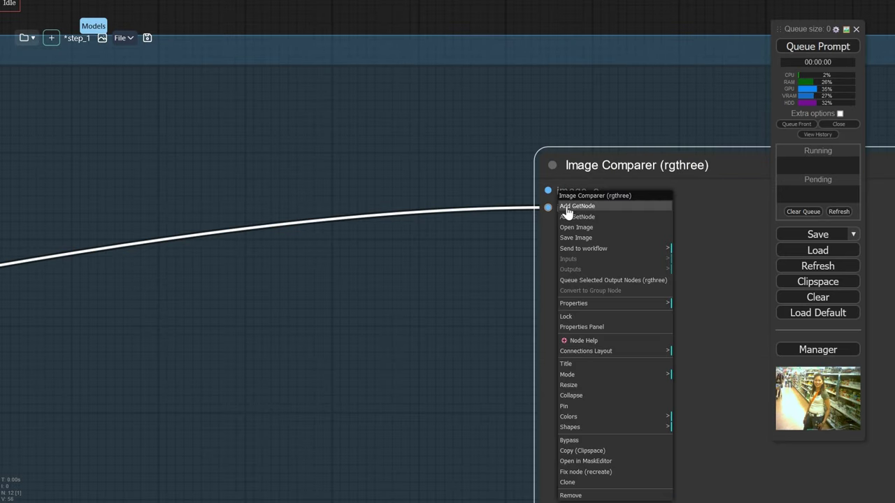
pyautogui.click(551, 225)
pyautogui.rightClick(548, 207)
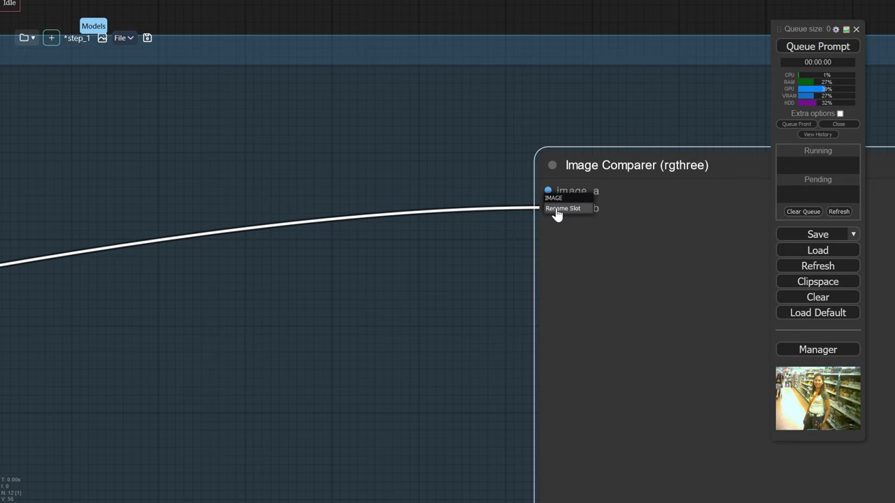
pyautogui.click(557, 212)
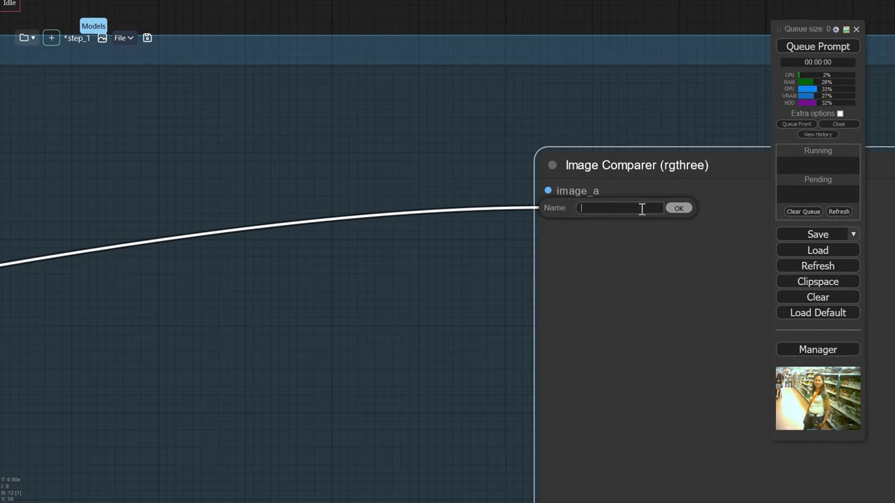
pyautogui.write('e')
pyautogui.press('Return')
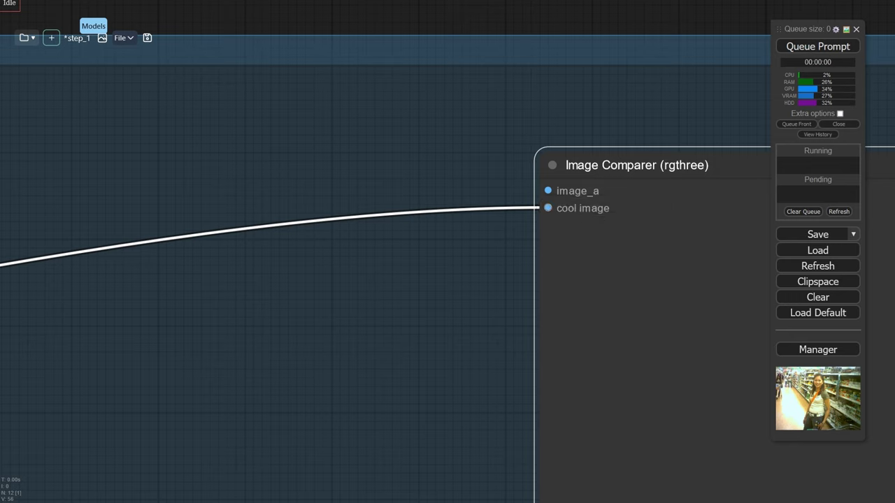
# Step: Rename the Image Comparer's image_a input slot to "reference image"
pyautogui.doubleClick(552, 190)
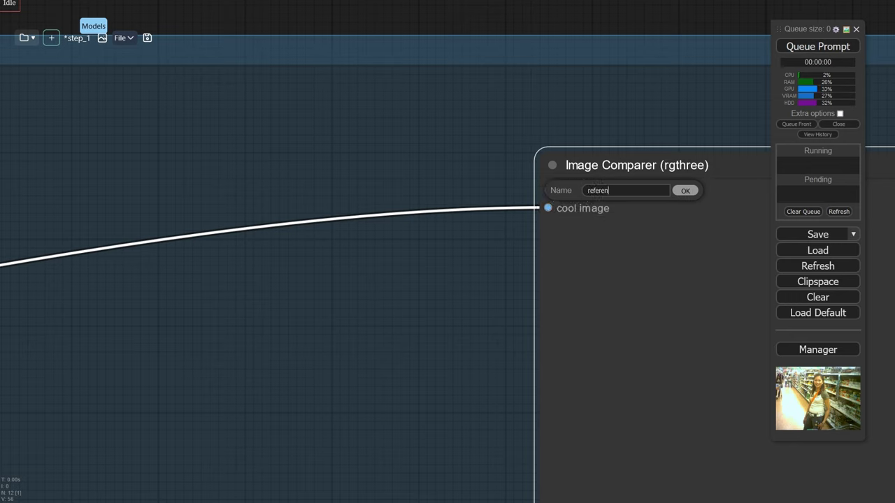
pyautogui.write('reference image')
pyautogui.press('Return')
# Step: Connect the Upscale Image (using Model) output to the Image Comparer's reference image input
pyautogui.scroll(-5, 249, 291)
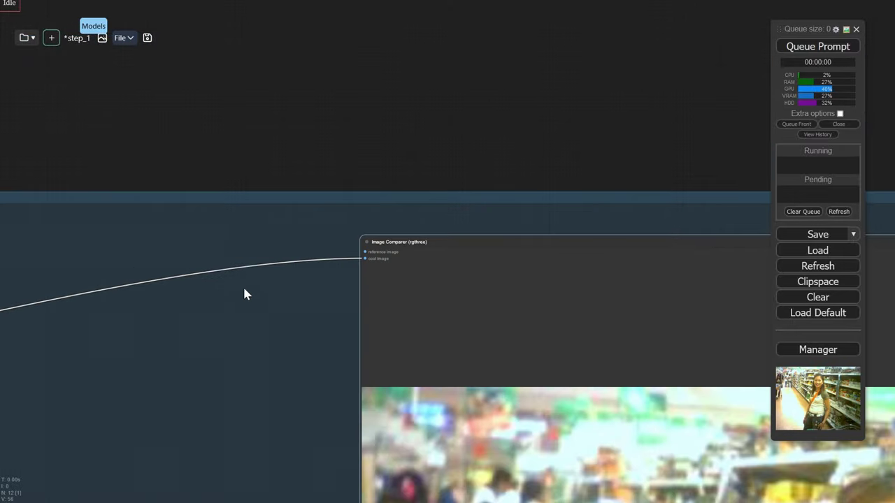
pyautogui.scroll(-11, 168, 257)
pyautogui.moveTo(170, 260); pyautogui.dragTo(587, 276)
pyautogui.scroll(9, 241, 284)
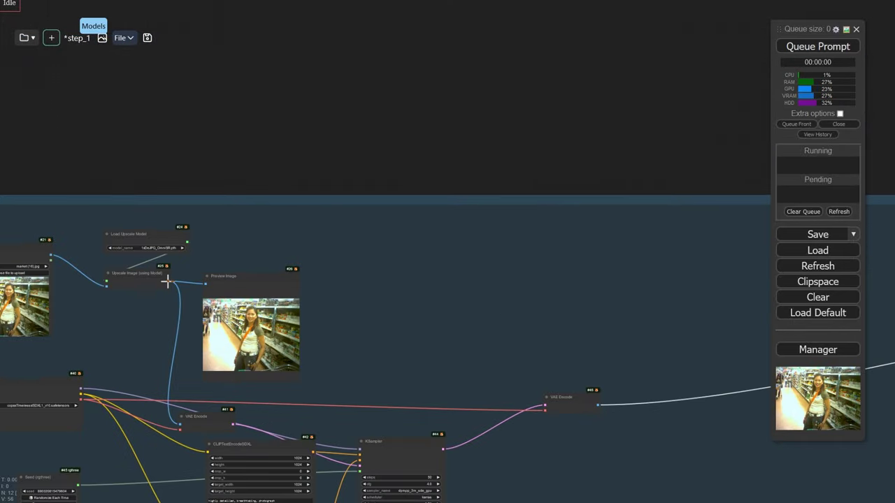
pyautogui.scroll(5, 168, 282)
pyautogui.moveTo(168, 282); pyautogui.dragTo(725, 279)
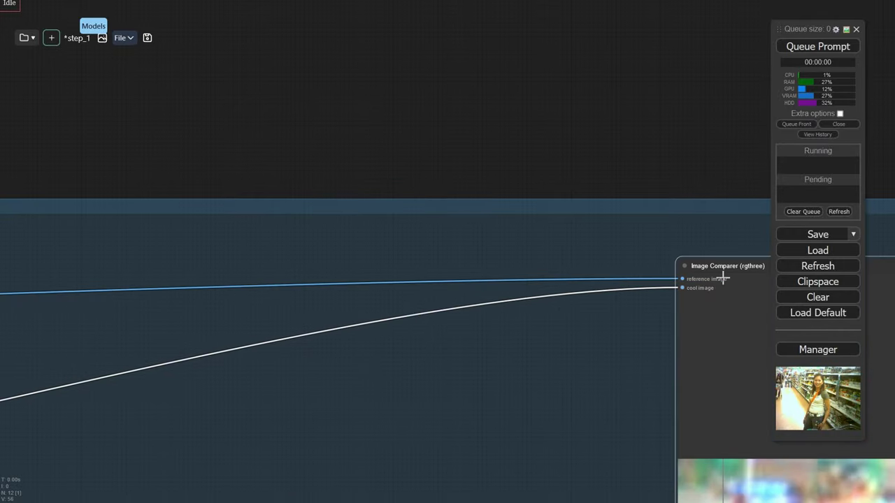
pyautogui.scroll(-13, 334, 305)
pyautogui.moveTo(260, 362); pyautogui.dragTo(508, 128)
pyautogui.moveTo(383, 254); pyautogui.dragTo(416, 263)
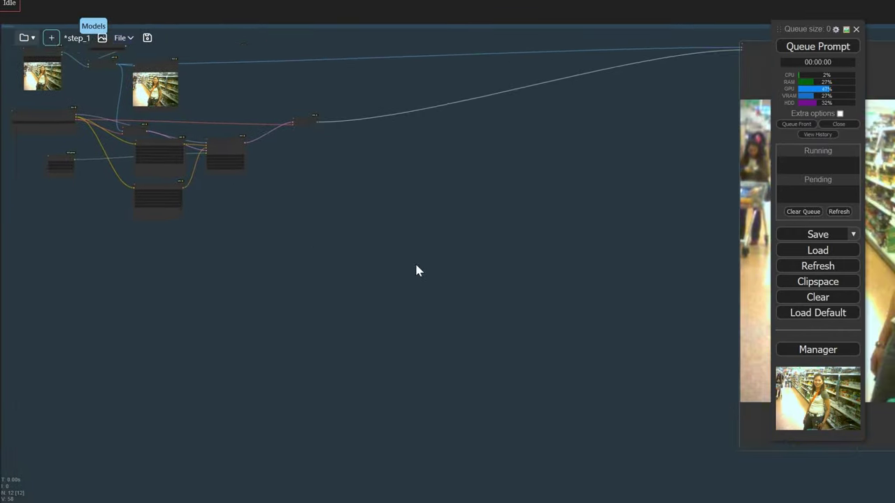
pyautogui.scroll(5, 230, 214)
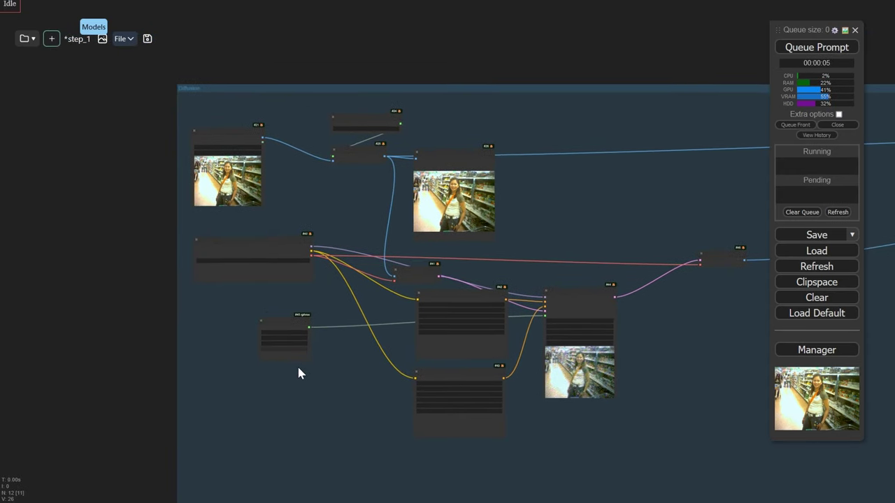
# Step: Generate a new fixed random seed on the Seed (rgthree) node and move the node slightly to the left
pyautogui.moveTo(300, 371); pyautogui.dragTo(236, 334)
pyautogui.scroll(10, 236, 334)
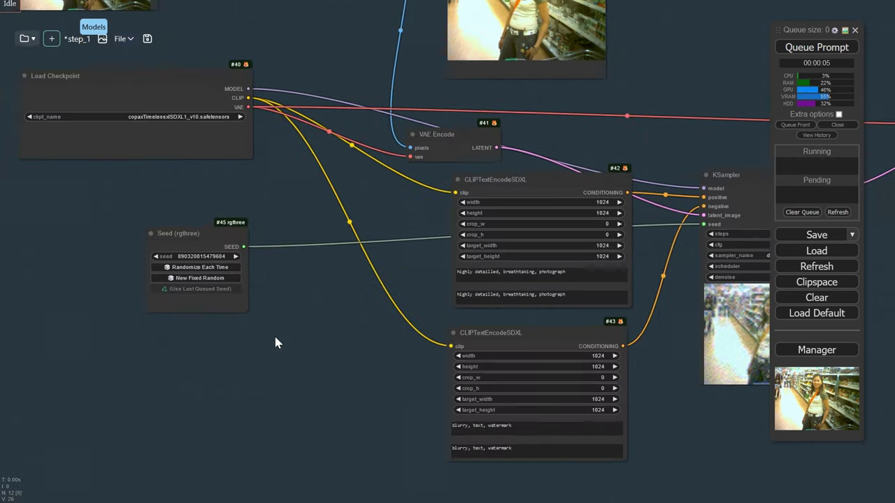
pyautogui.scroll(4, 173, 300)
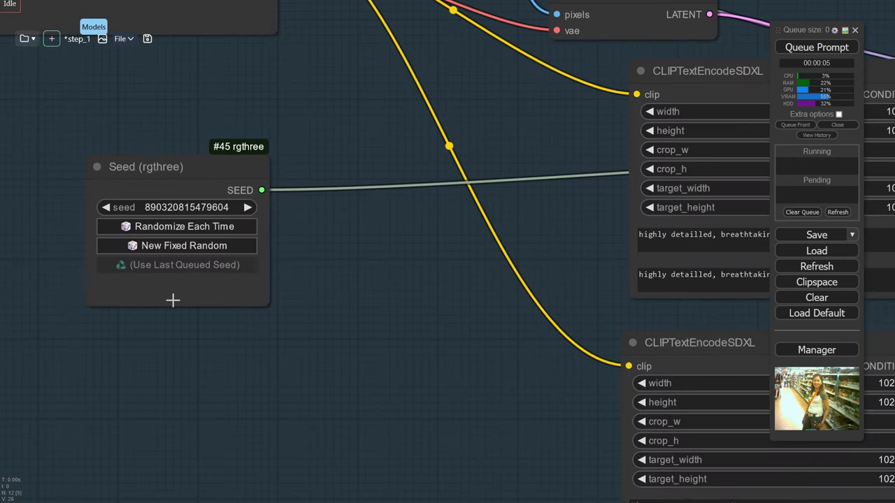
pyautogui.scroll(3, 170, 299)
pyautogui.moveTo(166, 297); pyautogui.dragTo(432, 349)
pyautogui.moveTo(150, 305); pyautogui.dragTo(57, 287)
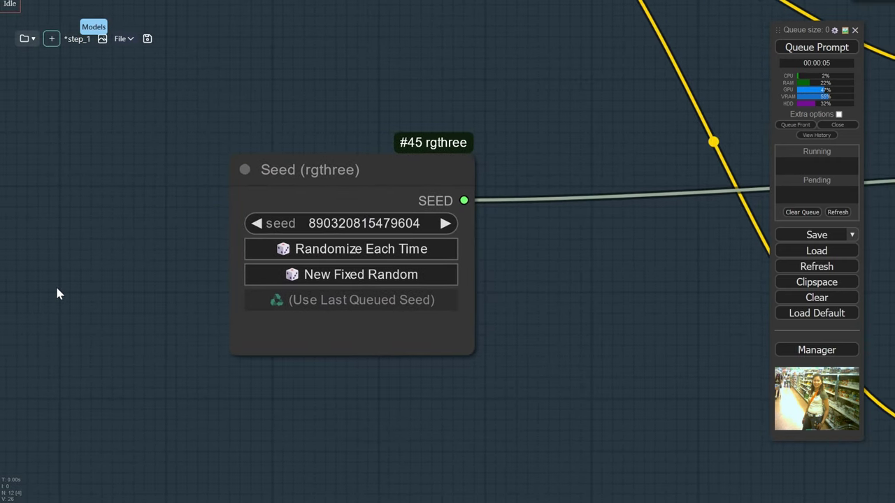
pyautogui.click(325, 274)
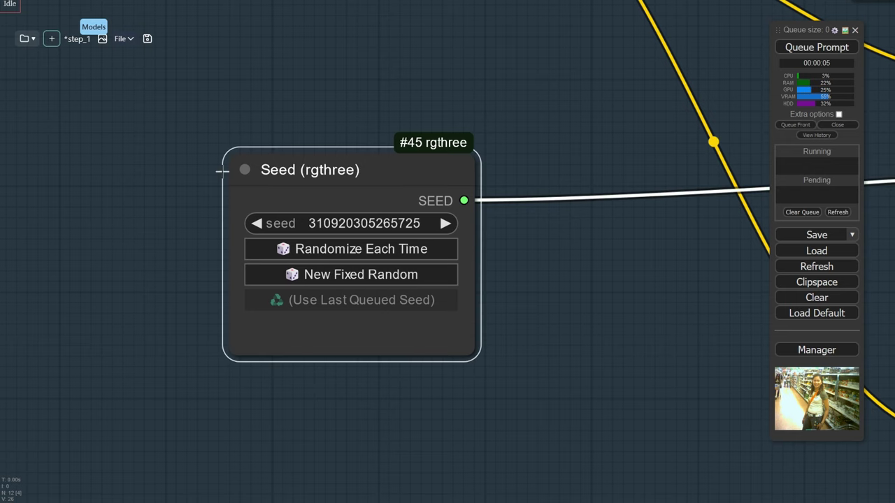
pyautogui.moveTo(342, 187); pyautogui.dragTo(245, 186)
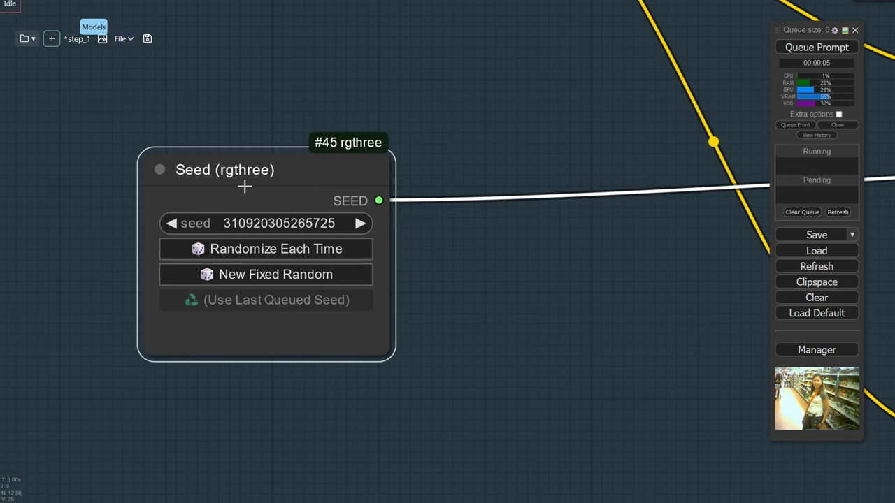
pyautogui.scroll(-10, 241, 183)
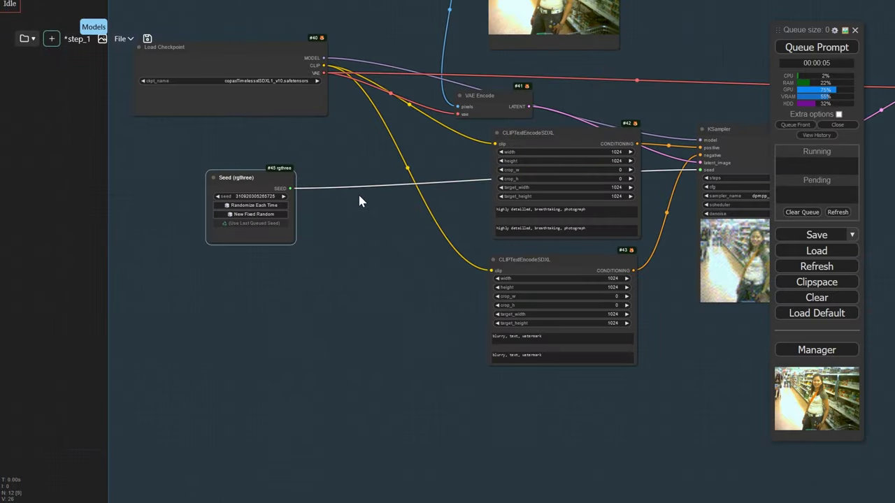
pyautogui.moveTo(360, 200); pyautogui.dragTo(46, 221)
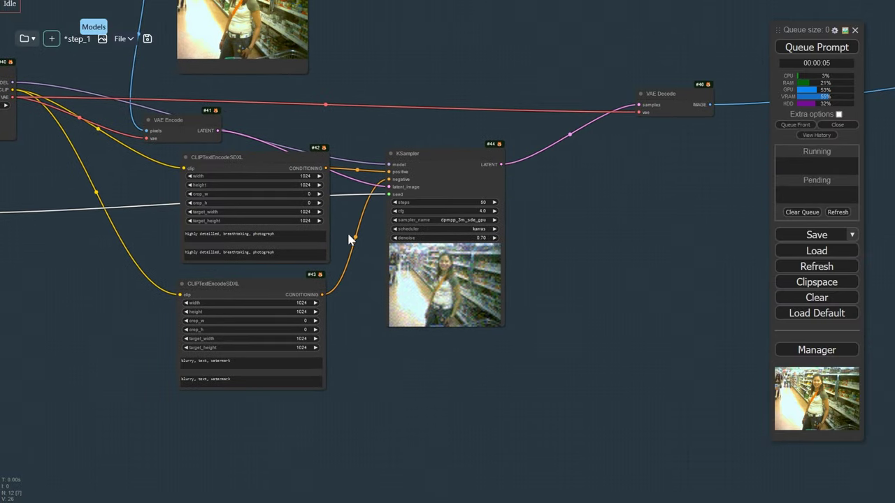
pyautogui.scroll(5, 431, 228)
pyautogui.scroll(4, 510, 235)
pyautogui.scroll(-9, 495, 235)
# Step: Add a Fast Groups Bypasser (rgthree) node on the empty canvas outside the Diffusion group
pyautogui.scroll(-6, 155, 140)
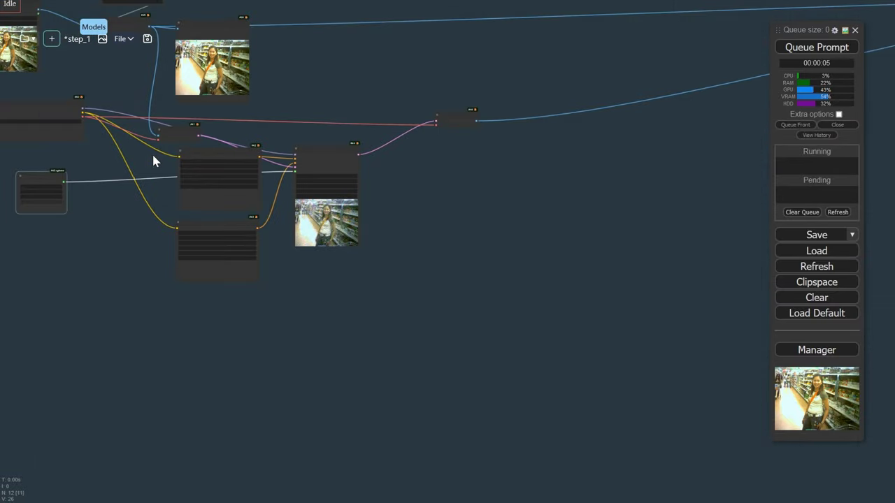
pyautogui.moveTo(152, 153); pyautogui.dragTo(584, 253)
pyautogui.doubleClick(423, 82)
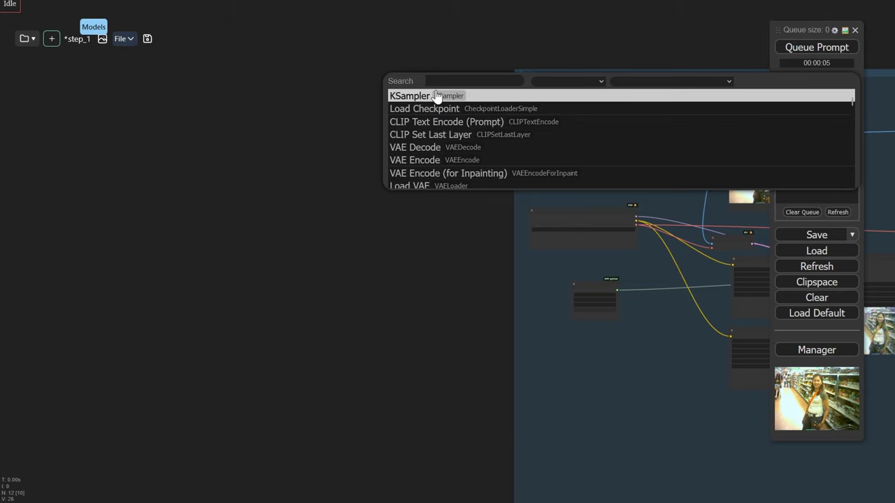
pyautogui.write('fast')
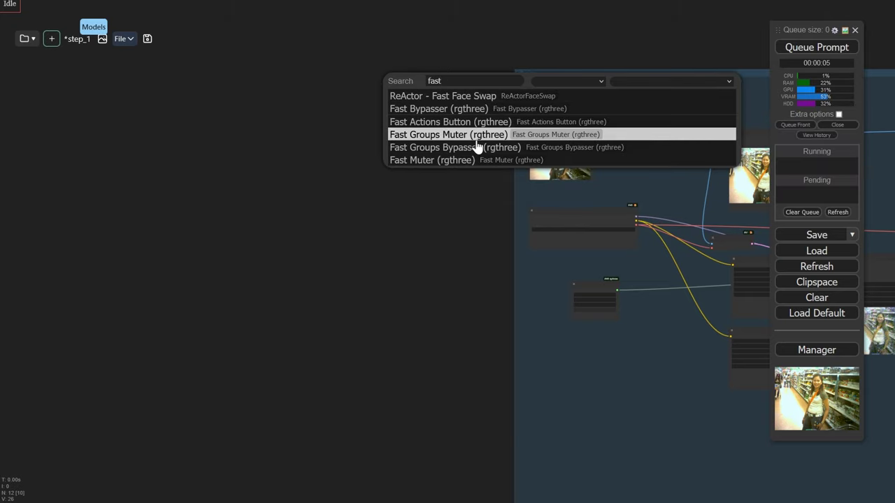
pyautogui.click(423, 148)
pyautogui.scroll(10, 450, 90)
pyautogui.moveTo(469, 161); pyautogui.dragTo(441, 256)
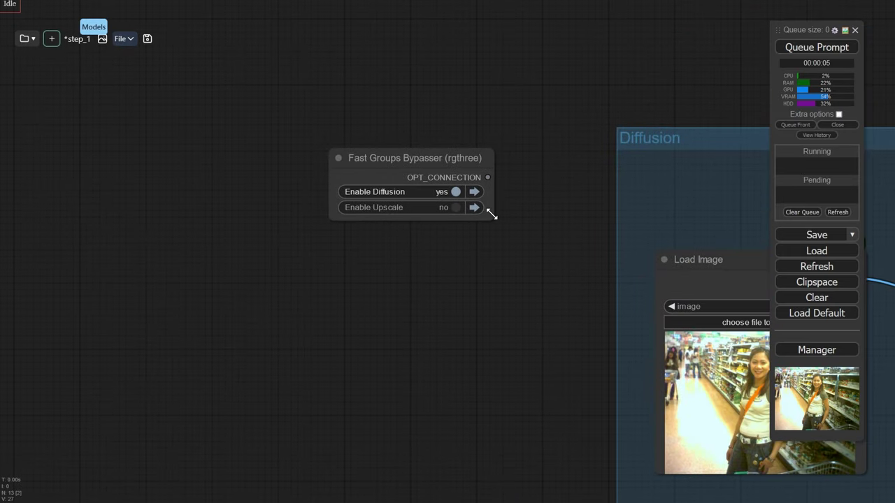
# Step: Examine the Fast Groups Bypasser's group switches and the layout of the workflow groups beside it
pyautogui.scroll(-8, 351, 236)
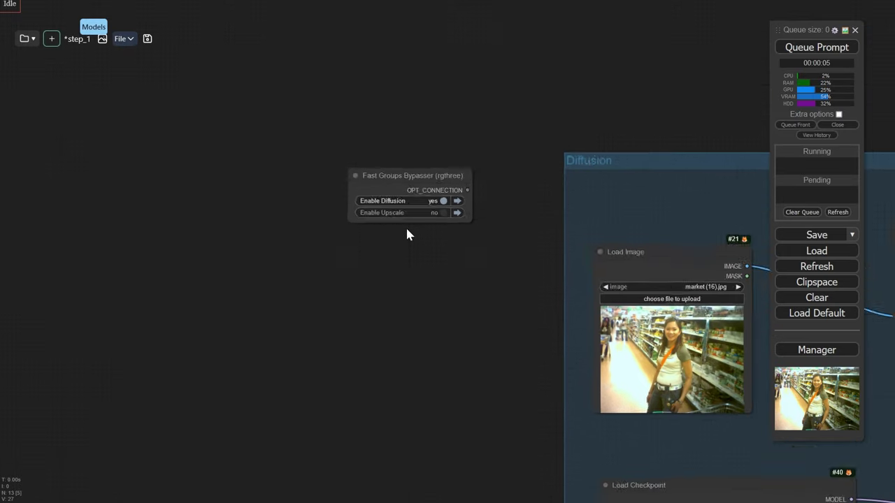
pyautogui.scroll(-3, 578, 210)
pyautogui.moveTo(668, 241); pyautogui.dragTo(163, 193)
pyautogui.scroll(-5, 581, 247)
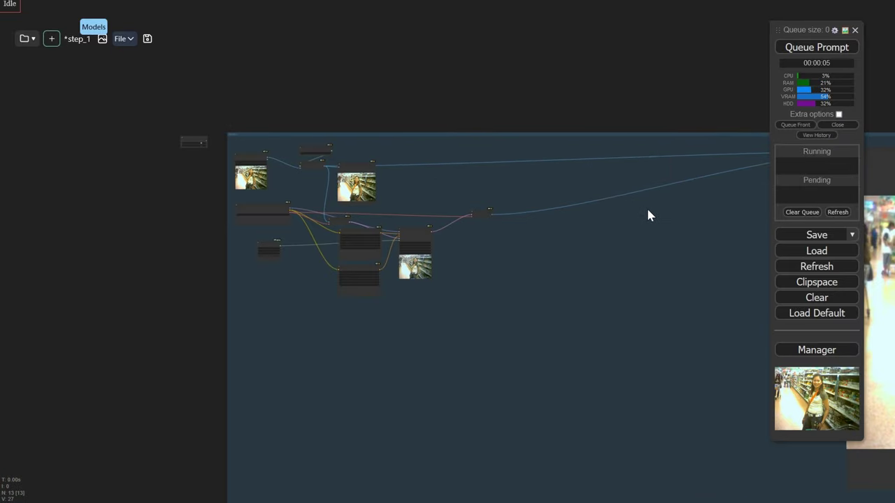
pyautogui.scroll(2, 224, 147)
pyautogui.scroll(3, 169, 137)
pyautogui.moveTo(126, 168); pyautogui.dragTo(229, 205)
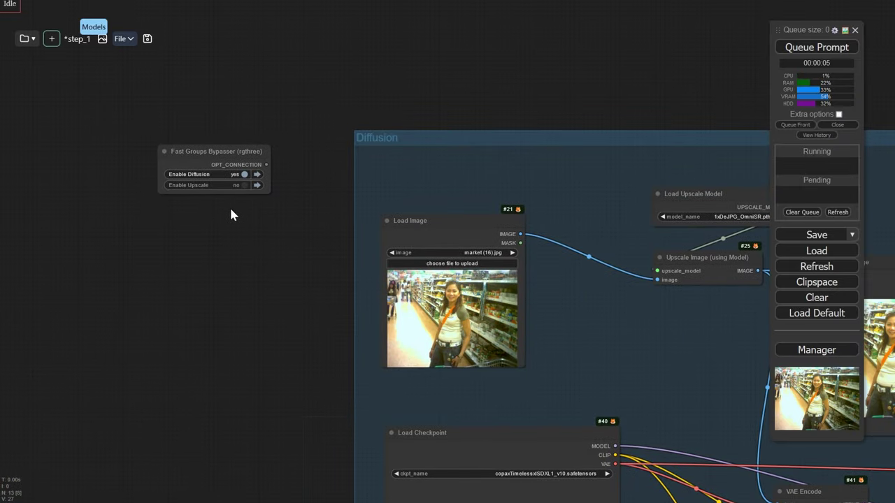
pyautogui.scroll(4, 228, 206)
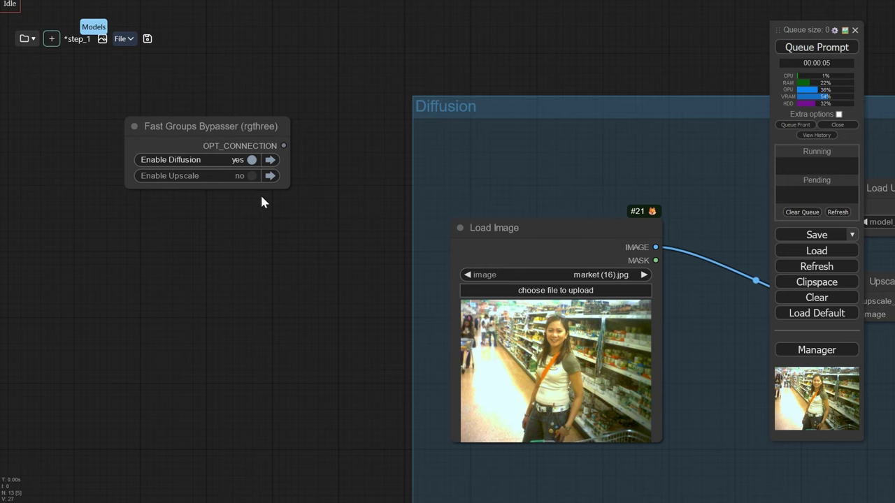
pyautogui.moveTo(280, 204); pyautogui.dragTo(302, 251)
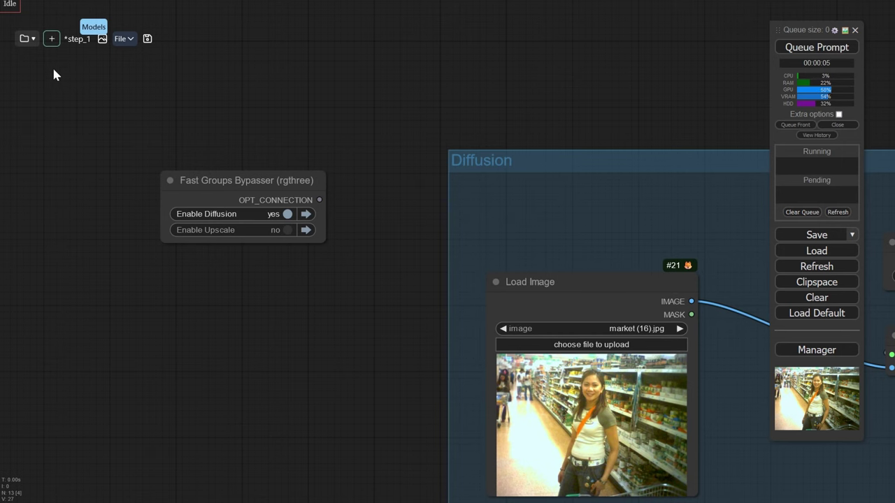
# Step: View the saved workflows list and the tag options for step_1, closing both without changes
pyautogui.click(25, 38)
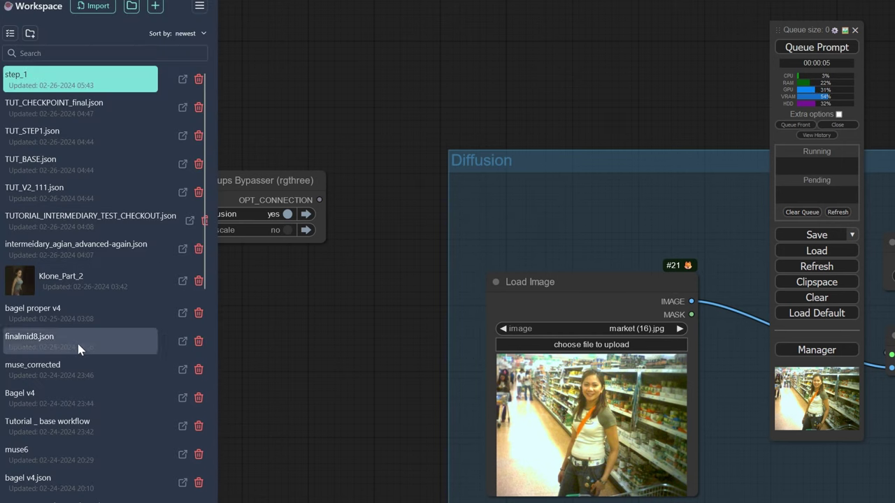
pyautogui.click(167, 79)
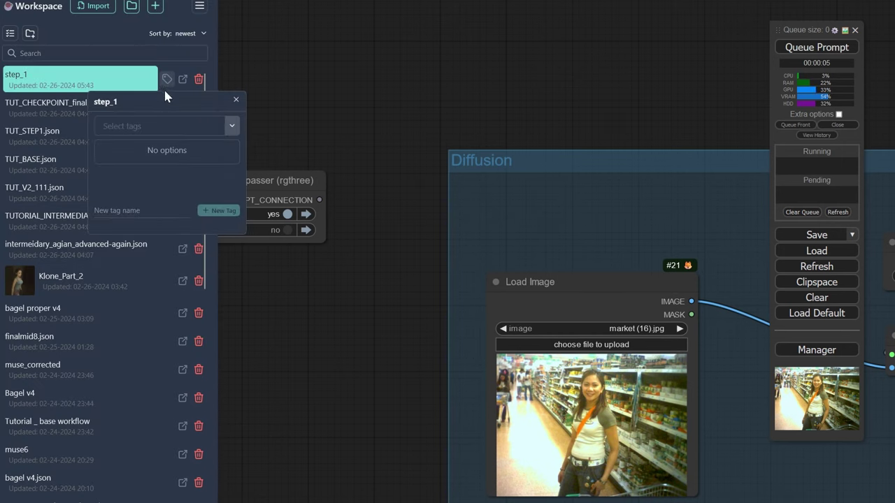
pyautogui.click(236, 103)
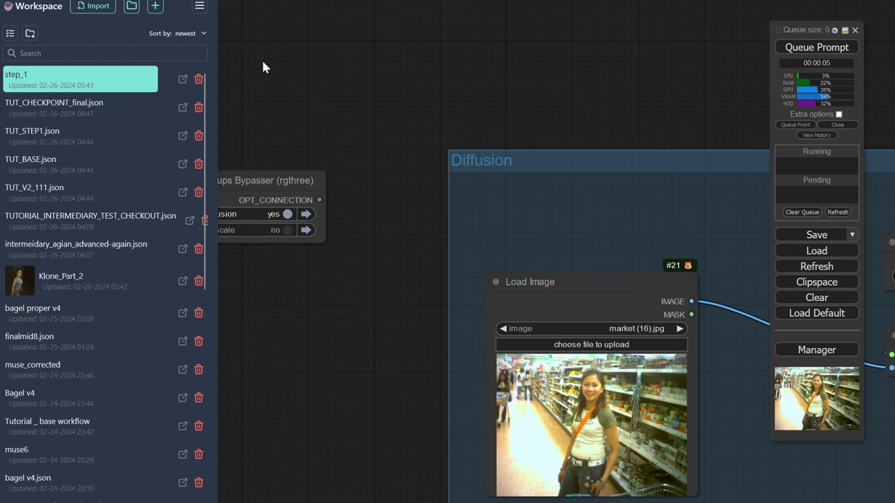
pyautogui.click(261, 65)
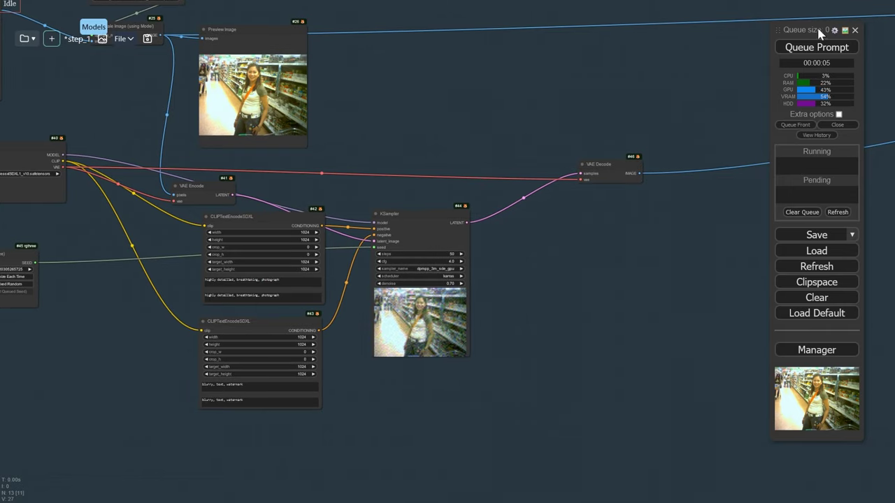
# Step: Queue the workflow and watch the KSampler's live preview
pyautogui.click(816, 47)
pyautogui.scroll(-5, 453, 167)
pyautogui.scroll(15, 426, 266)
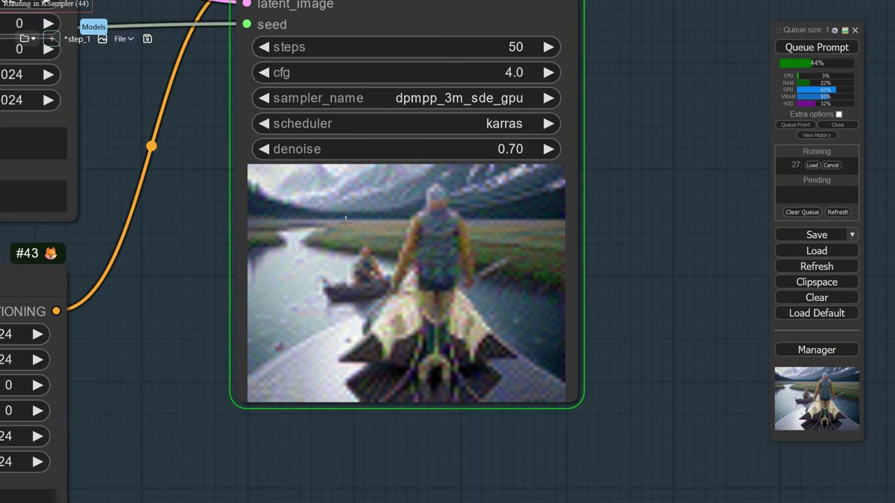
# Step: Set the KSampler's denoise to 0.7
pyautogui.click(485, 148)
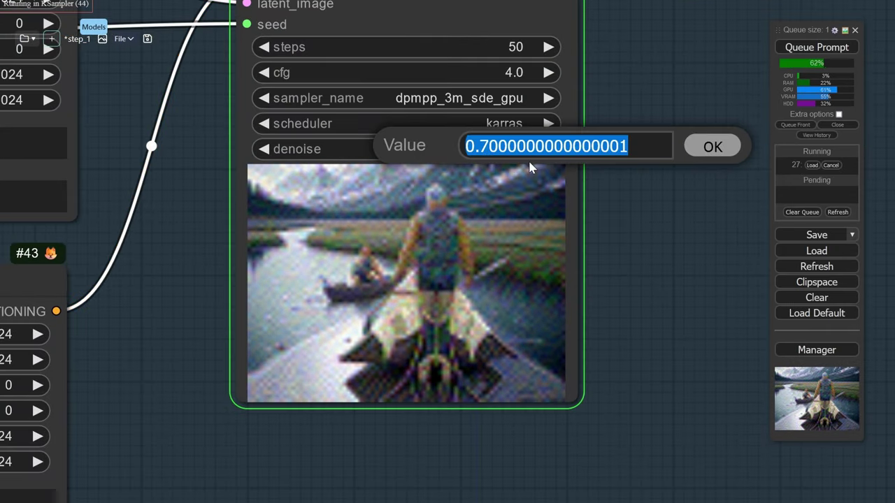
pyautogui.write('0.7')
pyautogui.press('Return')
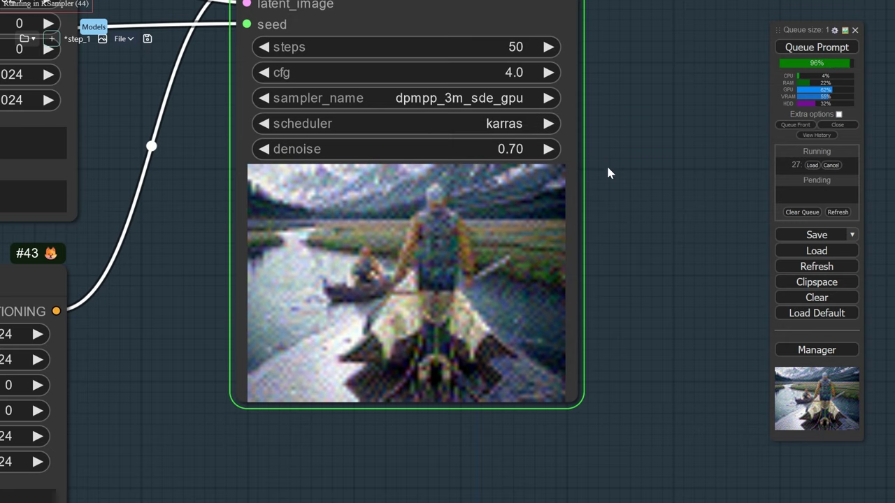
# Step: Examine the generated result in the Image Comparer
pyautogui.scroll(-4, 650, 225)
pyautogui.scroll(-5, 629, 219)
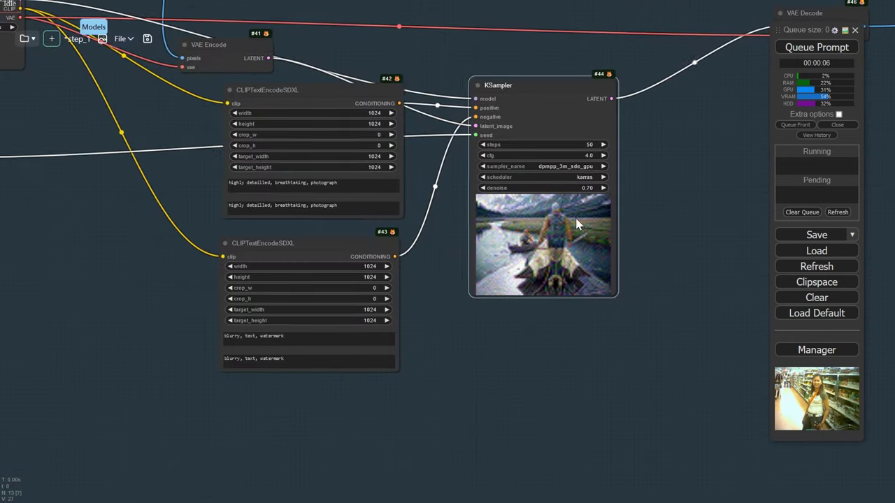
pyautogui.moveTo(741, 161); pyautogui.dragTo(467, 187)
pyautogui.scroll(-12, 467, 184)
pyautogui.moveTo(626, 204); pyautogui.dragTo(294, 214)
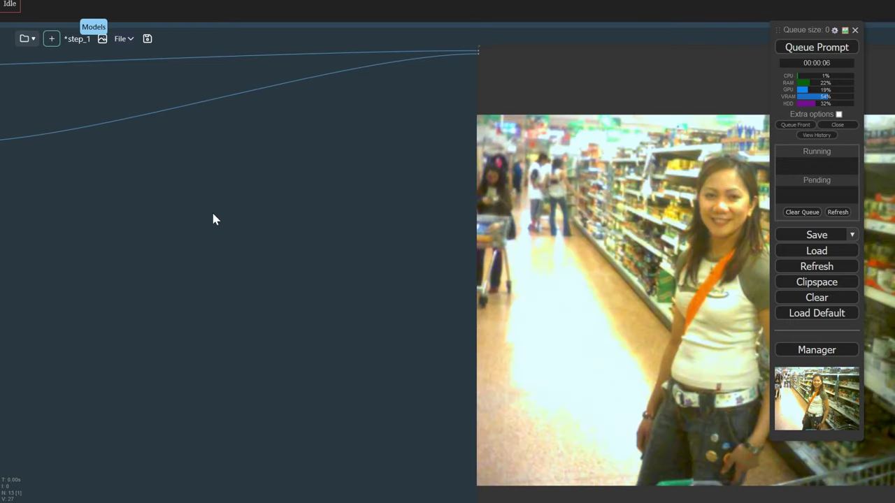
# Step: Set the KSampler's denoise to 0.20 and queue the workflow again
pyautogui.scroll(-6, 210, 215)
pyautogui.moveTo(197, 221); pyautogui.dragTo(425, 180)
pyautogui.scroll(11, 458, 178)
pyautogui.scroll(3, 539, 152)
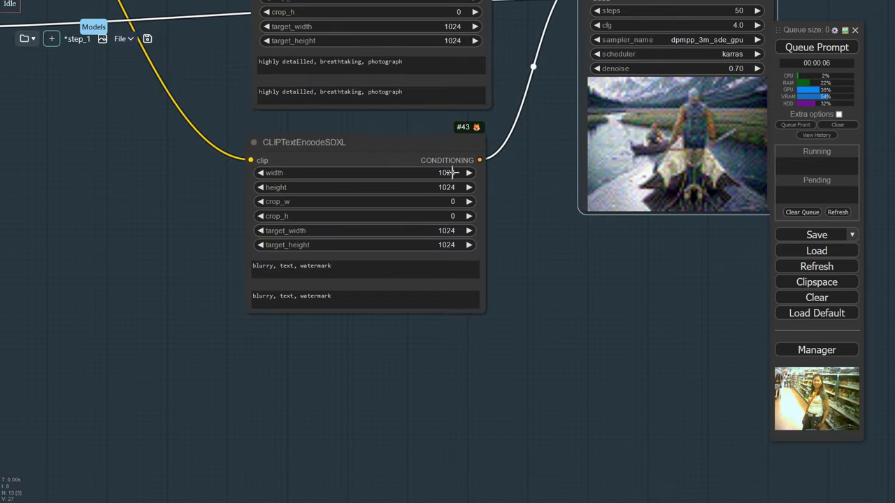
pyautogui.moveTo(564, 151); pyautogui.dragTo(216, 287)
pyautogui.click(353, 205)
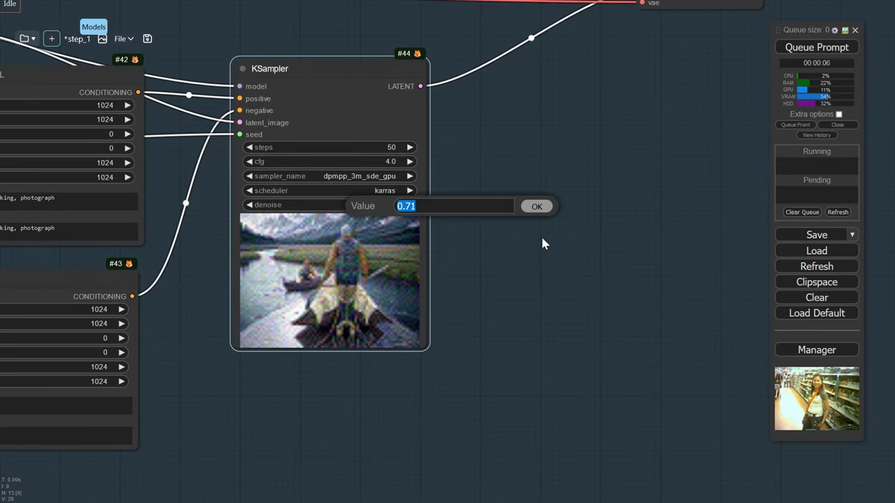
pyautogui.write('0.23')
pyautogui.press('Return')
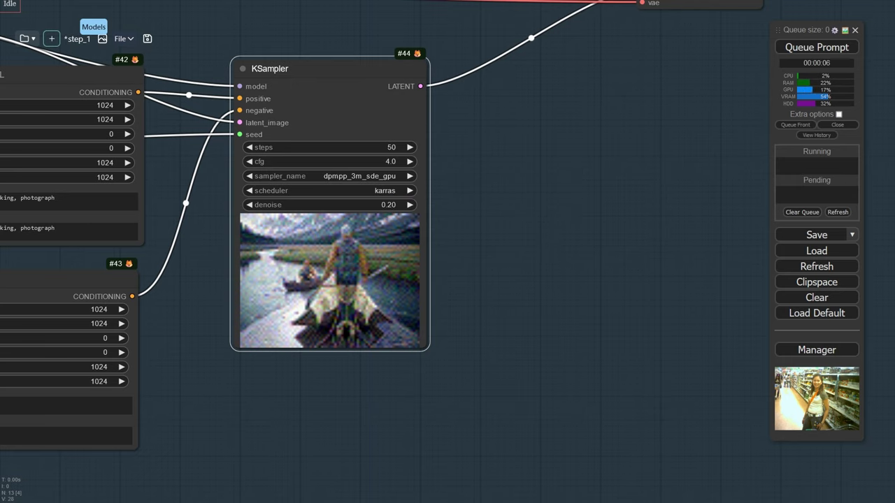
pyautogui.click(797, 51)
# Step: Compare the low-denoise result with the reference image up close in the Image Comparer
pyautogui.scroll(-7, 361, 290)
pyautogui.moveTo(456, 294); pyautogui.dragTo(14, 302)
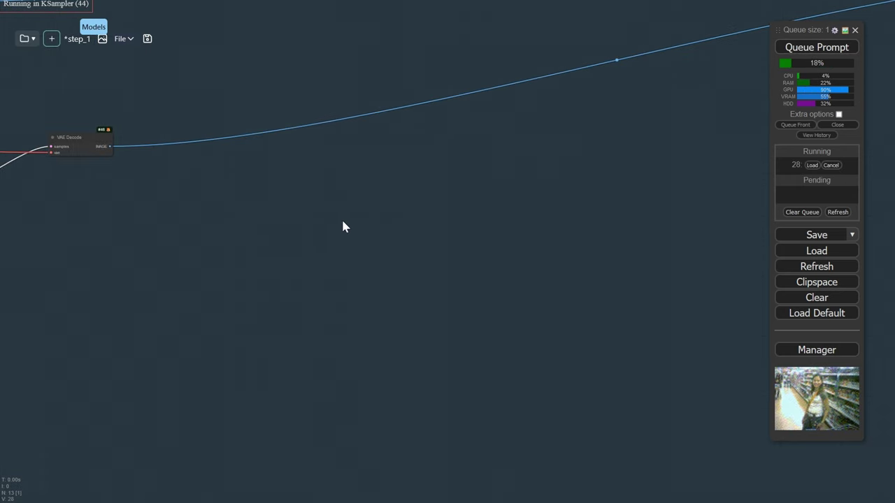
pyautogui.scroll(-3, 419, 210)
pyautogui.moveTo(602, 167); pyautogui.dragTo(39, 170)
pyautogui.moveTo(143, 209); pyautogui.dragTo(78, 136)
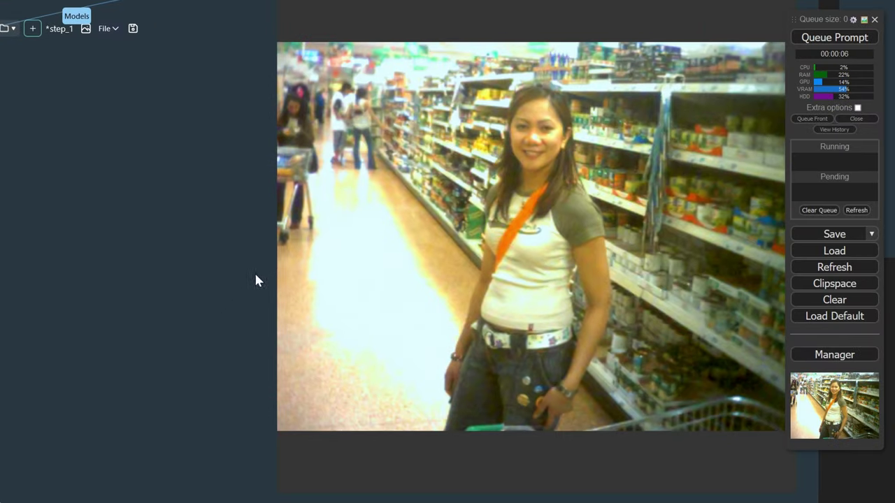
pyautogui.scroll(4, 777, 208)
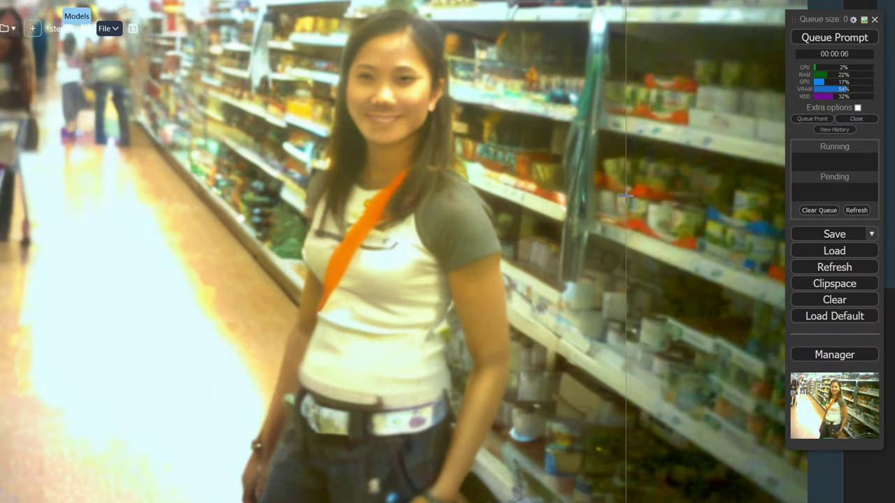
pyautogui.scroll(-4, 591, 209)
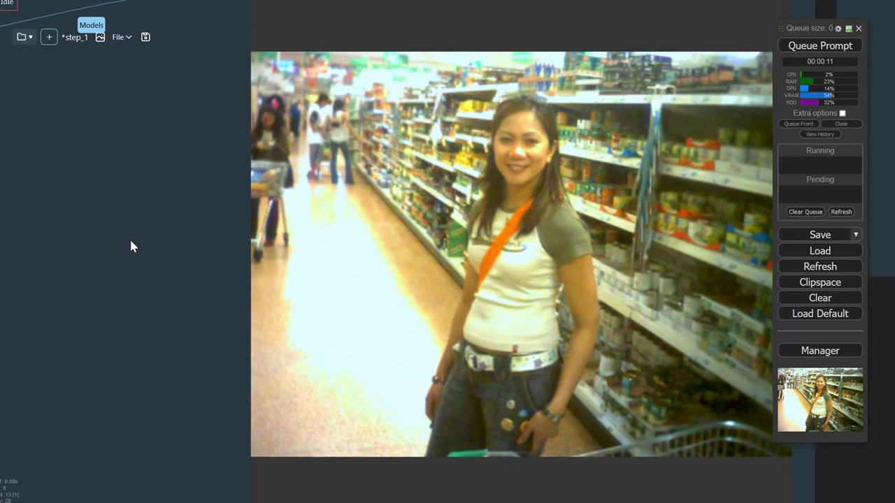
# Step: Switch the Load Checkpoint node's model to 1.5\realisticVisionV60B1_v51VAE.safetensors
pyautogui.moveTo(132, 245); pyautogui.dragTo(588, 274)
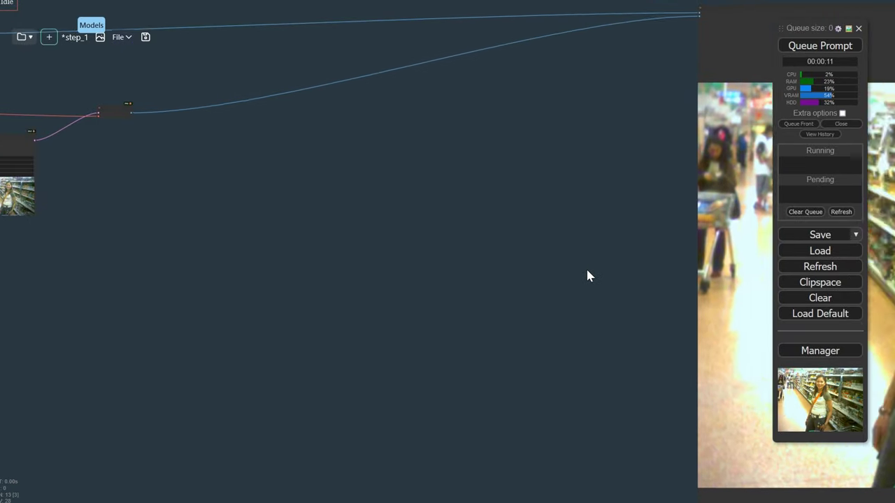
pyautogui.scroll(-2, 188, 269)
pyautogui.moveTo(187, 269); pyautogui.dragTo(446, 287)
pyautogui.scroll(5, 244, 274)
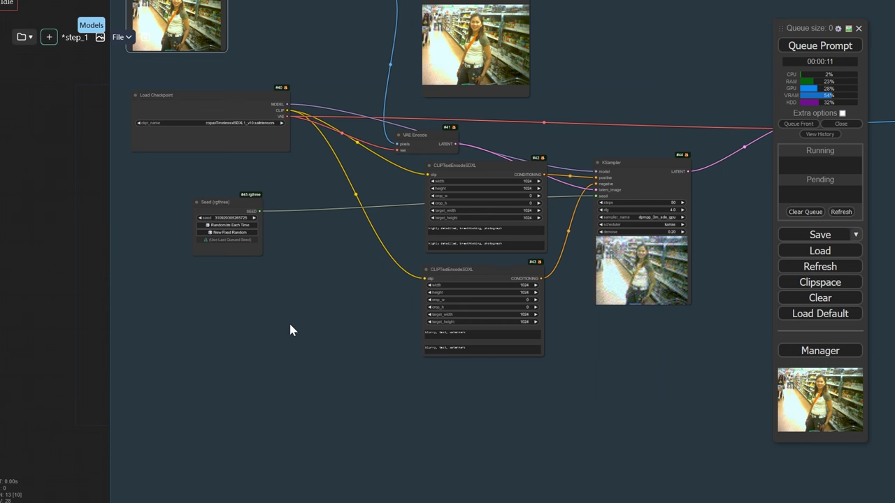
pyautogui.moveTo(307, 261); pyautogui.dragTo(265, 312)
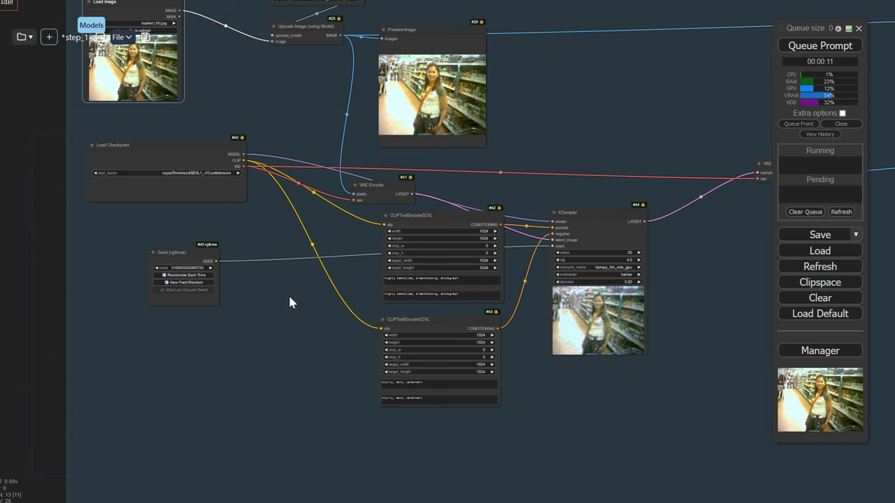
pyautogui.scroll(5, 144, 210)
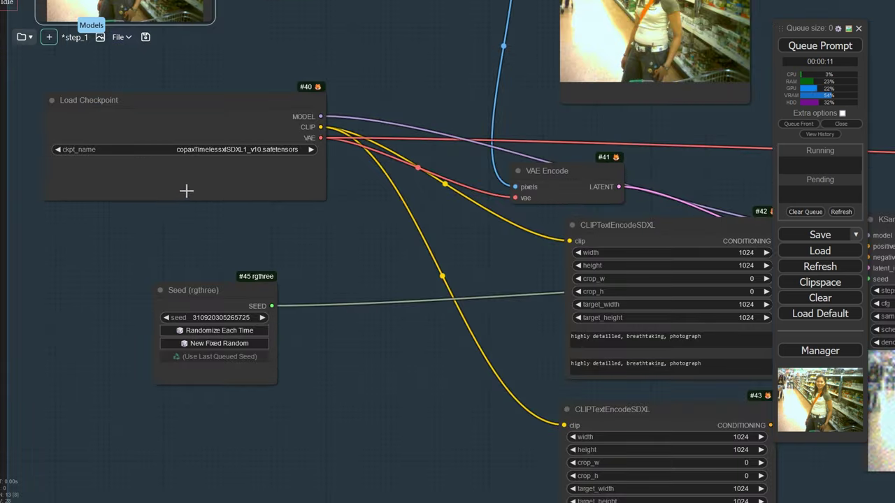
pyautogui.click(289, 184)
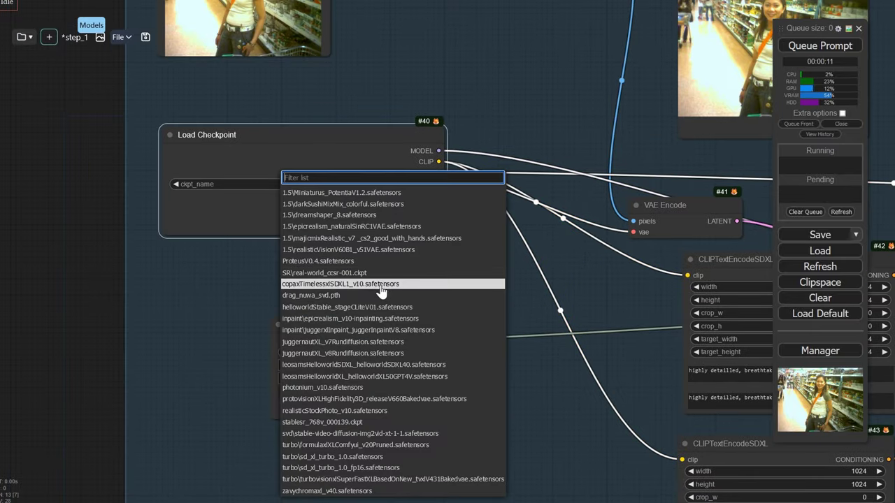
pyautogui.click(377, 250)
pyautogui.scroll(-3, 375, 244)
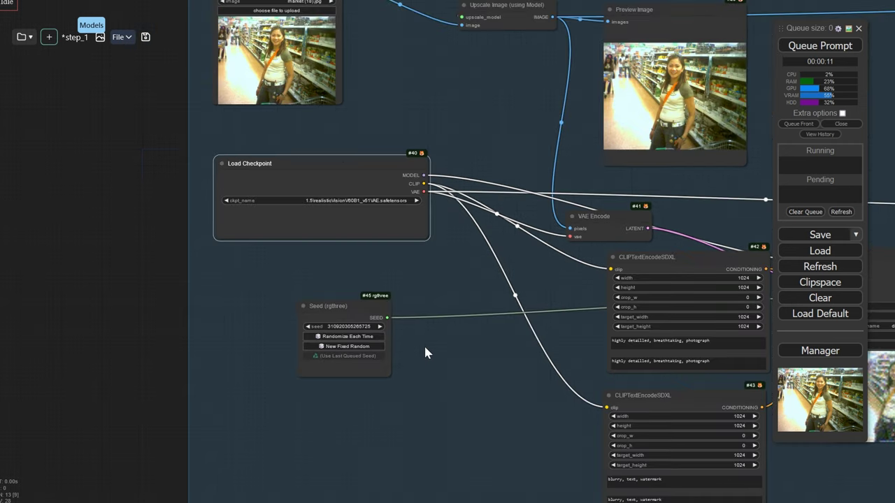
pyautogui.scroll(5, 356, 280)
pyautogui.moveTo(391, 279); pyautogui.dragTo(145, 252)
pyautogui.scroll(-5, 145, 252)
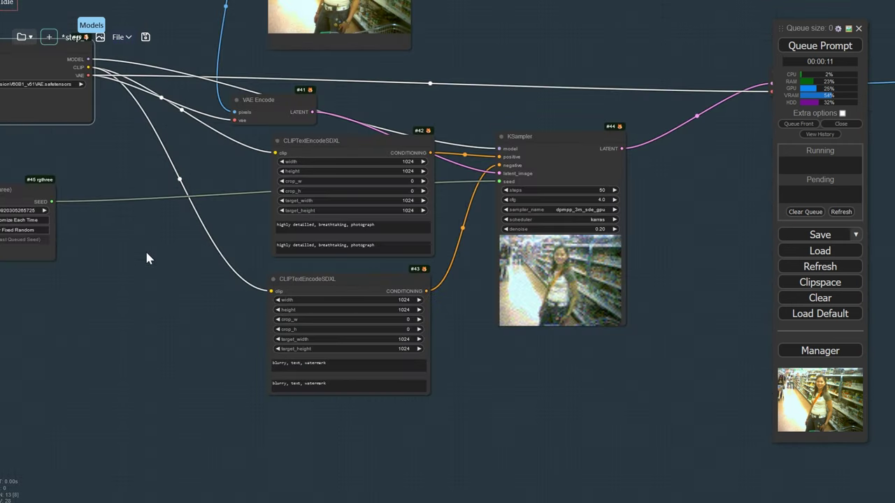
pyautogui.click(337, 137)
pyautogui.doubleClick(343, 316)
pyautogui.click(210, 217)
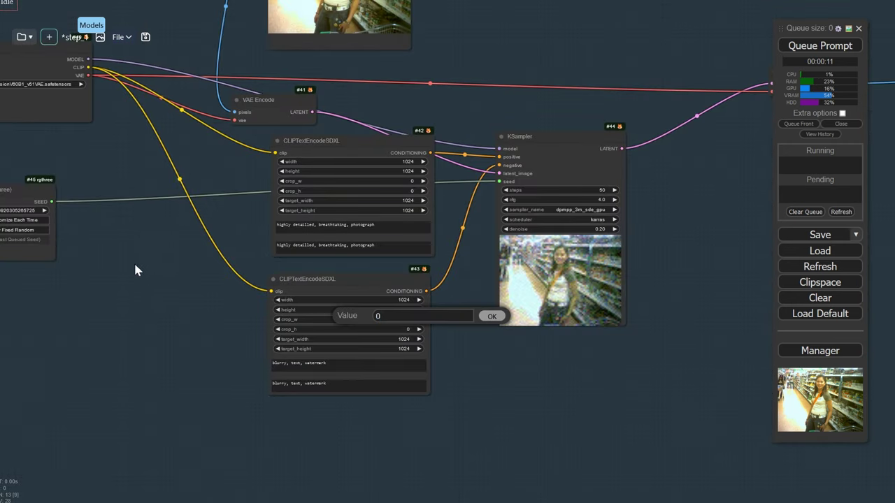
pyautogui.doubleClick(159, 269)
pyautogui.press('Escape')
# Step: Add two CLIP Text Encode (Prompt) nodes, one below the other, beside the CLIPTextEncodeSDXL nodes
pyautogui.doubleClick(182, 258)
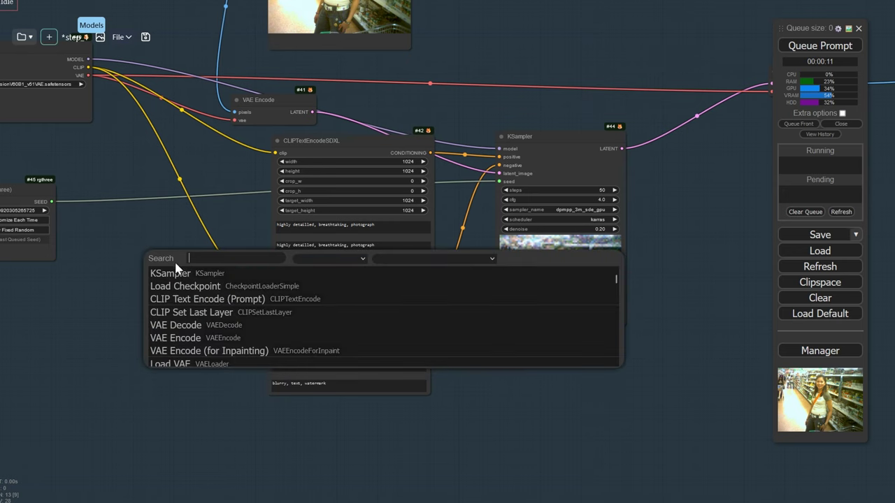
pyautogui.write('clipo')
pyautogui.press('BackSpace')
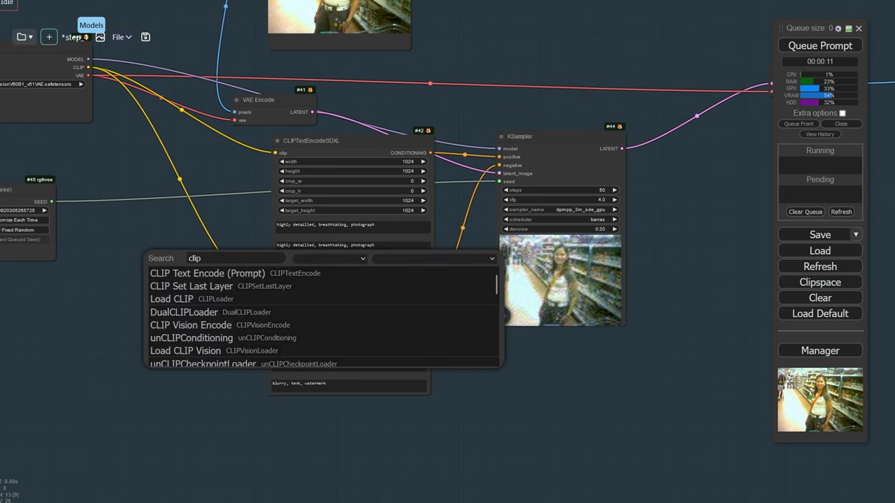
pyautogui.write('te')
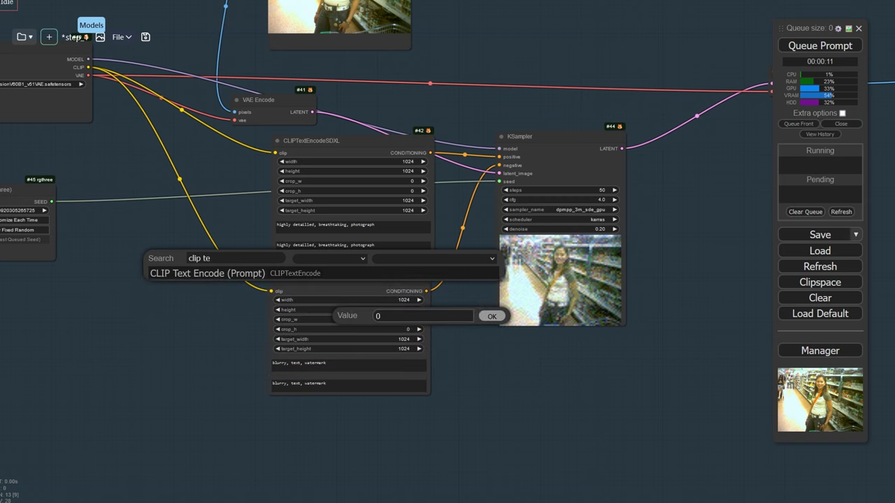
pyautogui.click(272, 278)
pyautogui.moveTo(211, 253); pyautogui.dragTo(144, 325)
pyautogui.hotkey('ctrl', 'v')
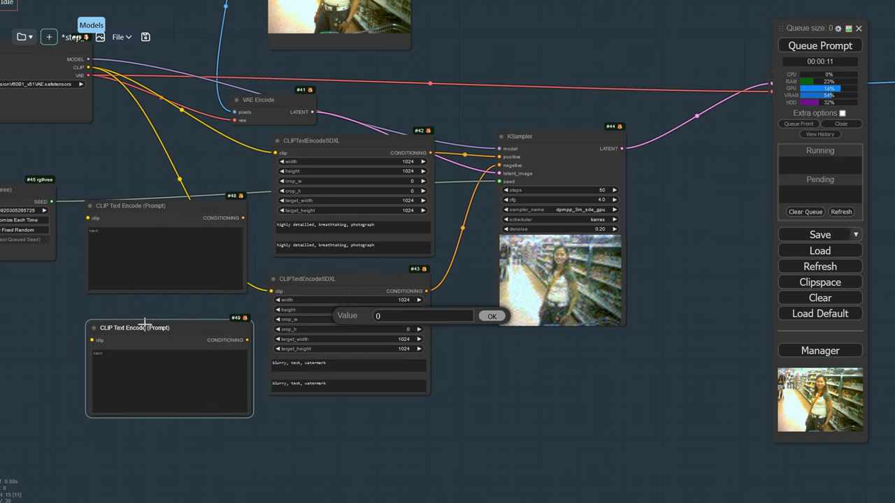
# Step: Color the upper CLIP Text Encode (Prompt) node green and the lower one red
pyautogui.rightClick(133, 231)
pyautogui.click(104, 212)
pyautogui.rightClick(106, 213)
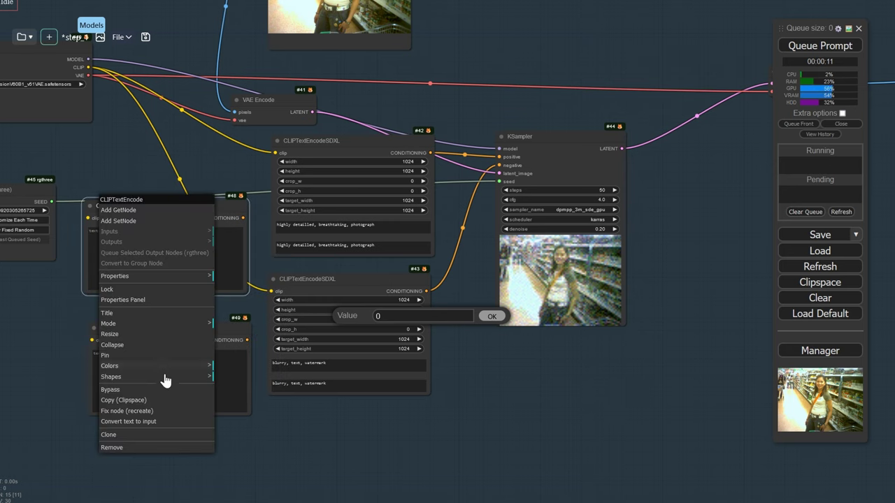
pyautogui.click(152, 373)
pyautogui.click(242, 399)
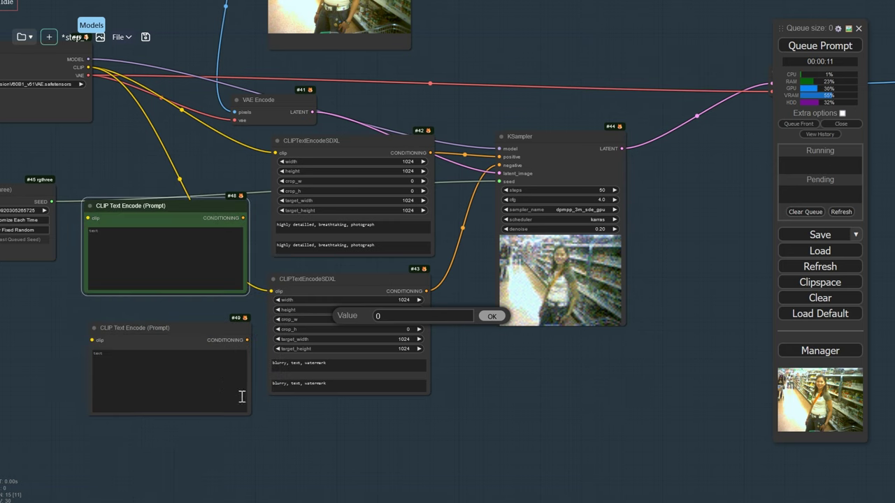
pyautogui.click(120, 333)
pyautogui.rightClick(121, 333)
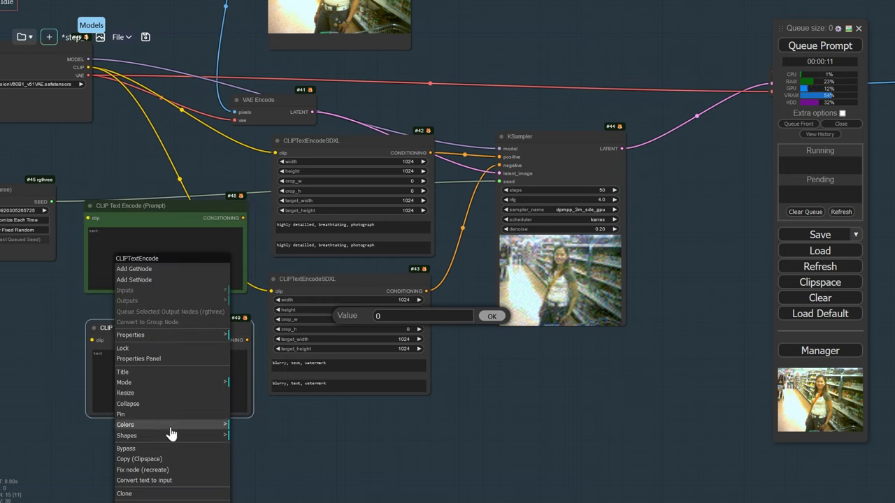
pyautogui.click(170, 424)
pyautogui.click(265, 433)
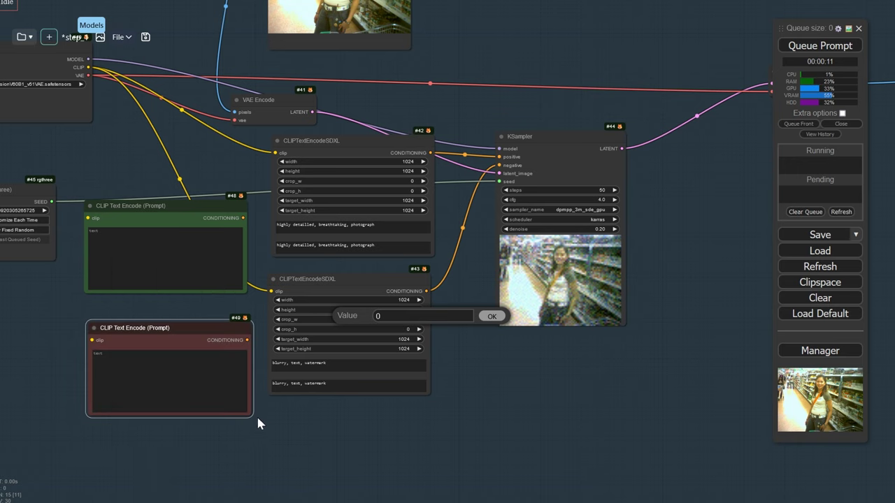
# Step: Connect the checkpoint's CLIP to both new prompt nodes, and wire the green one to the KSampler's positive and the red one to negative
pyautogui.click(319, 288)
pyautogui.moveTo(88, 68); pyautogui.dragTo(97, 220)
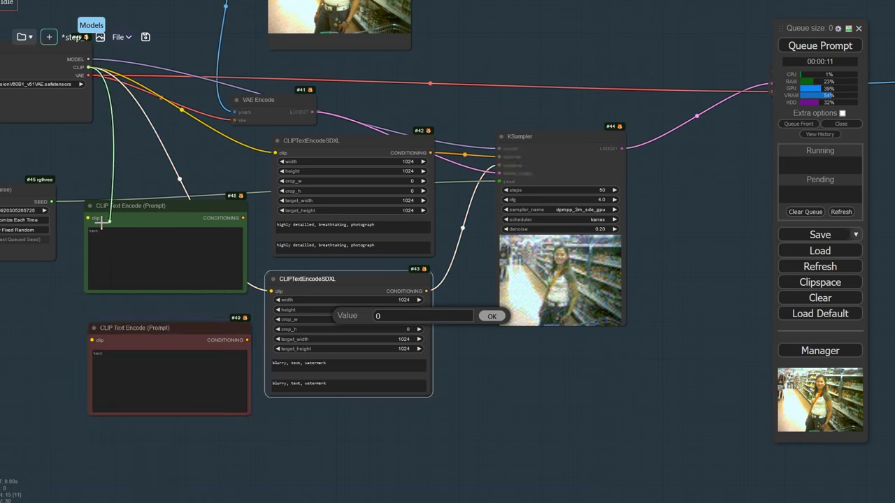
pyautogui.moveTo(89, 68); pyautogui.dragTo(91, 339)
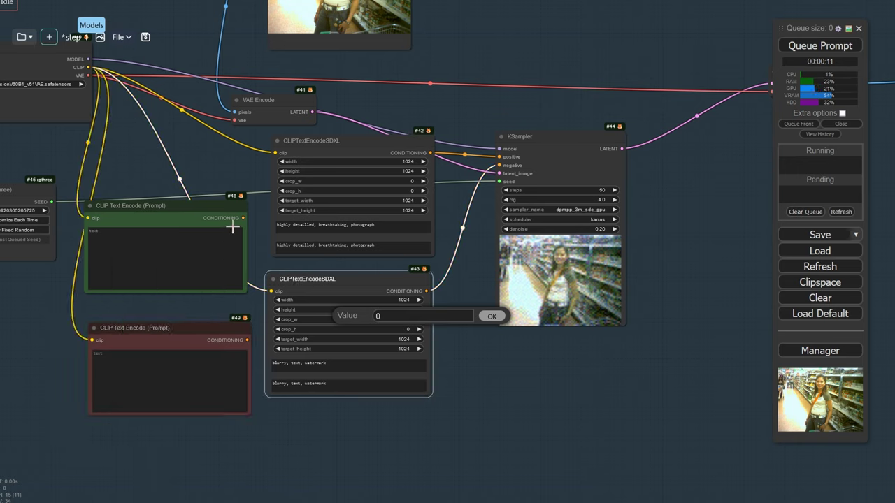
pyautogui.moveTo(242, 218); pyautogui.dragTo(500, 156)
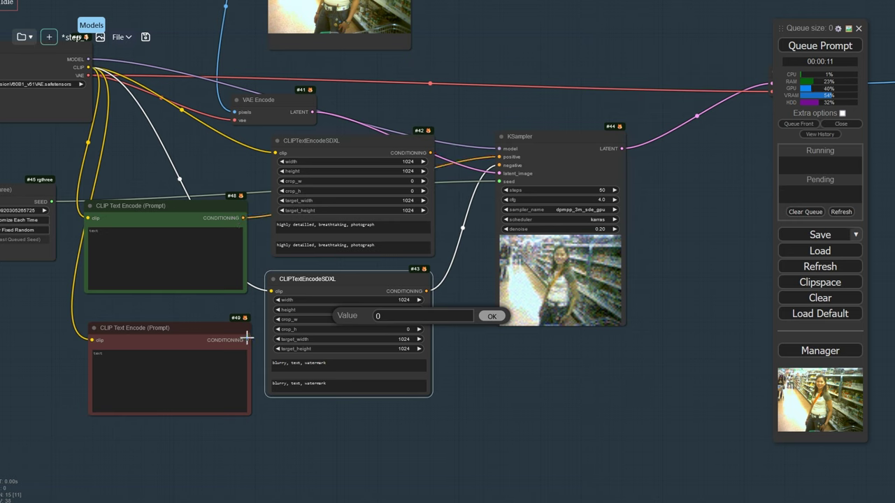
pyautogui.moveTo(247, 338); pyautogui.dragTo(499, 165)
# Step: Copy the SDXL encoders' positive prompt into the green node and their negative prompt "blurry, text, watermark" into the red node
pyautogui.moveTo(389, 227); pyautogui.dragTo(150, 228)
pyautogui.hotkey('ctrl', 'c')
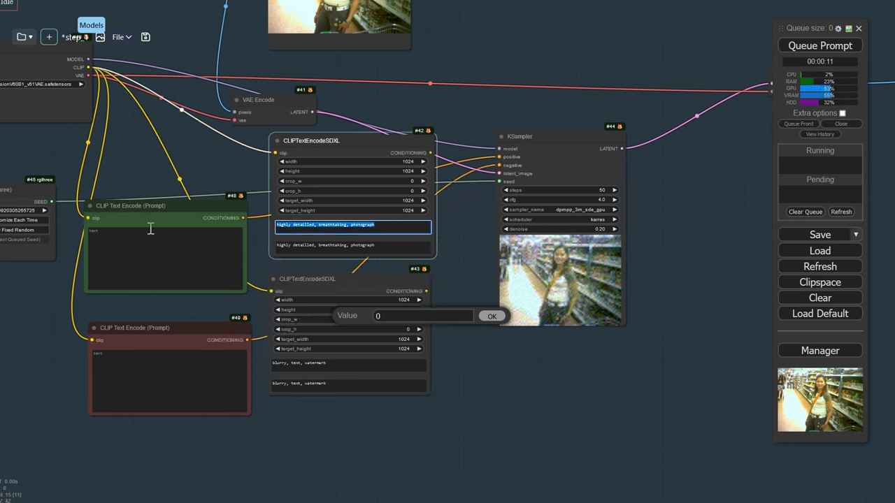
pyautogui.click(152, 236)
pyautogui.hotkey('ctrl', 'v')
pyautogui.tripleClick(347, 363)
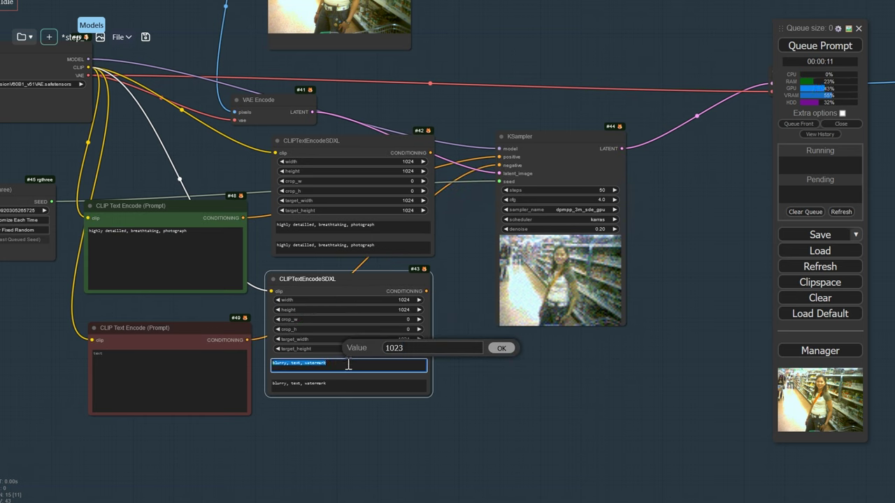
pyautogui.hotkey('ctrl', 'c')
pyautogui.click(177, 378)
pyautogui.hotkey('ctrl', 'v')
pyautogui.click(501, 347)
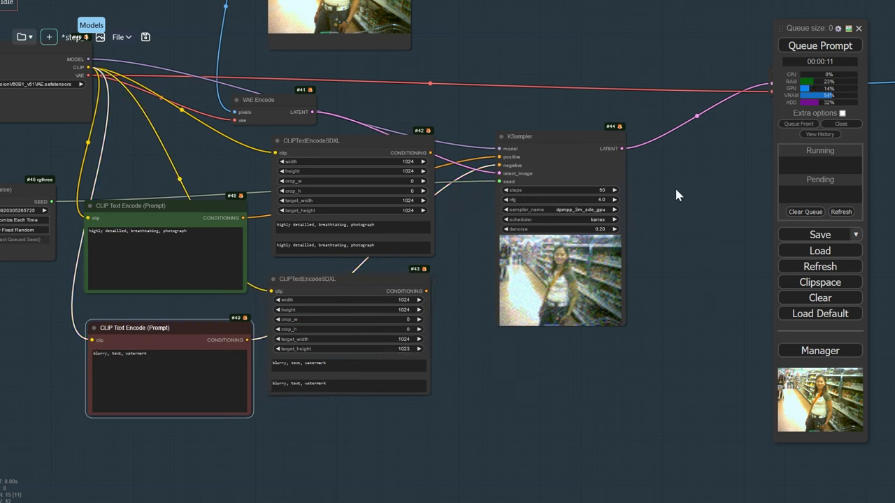
# Step: Set the KSampler's steps to 30
pyautogui.moveTo(486, 172); pyautogui.dragTo(206, 174)
pyautogui.scroll(5, 205, 174)
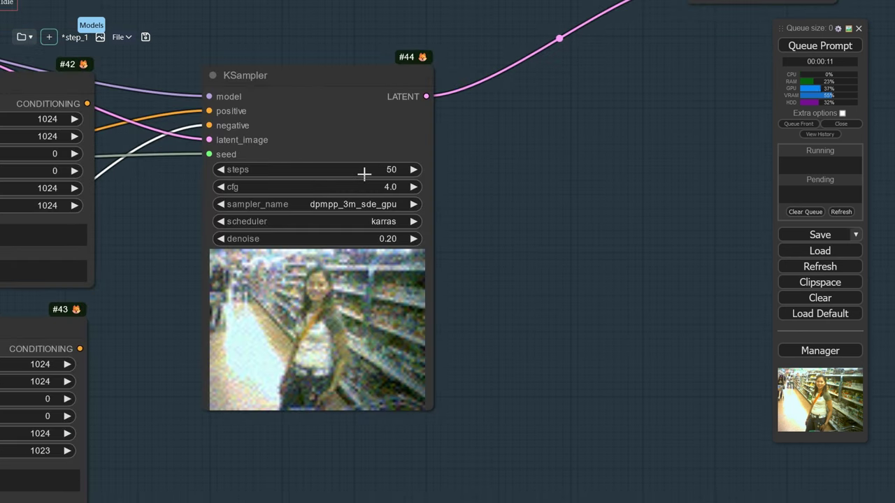
pyautogui.click(362, 172)
pyautogui.write('30')
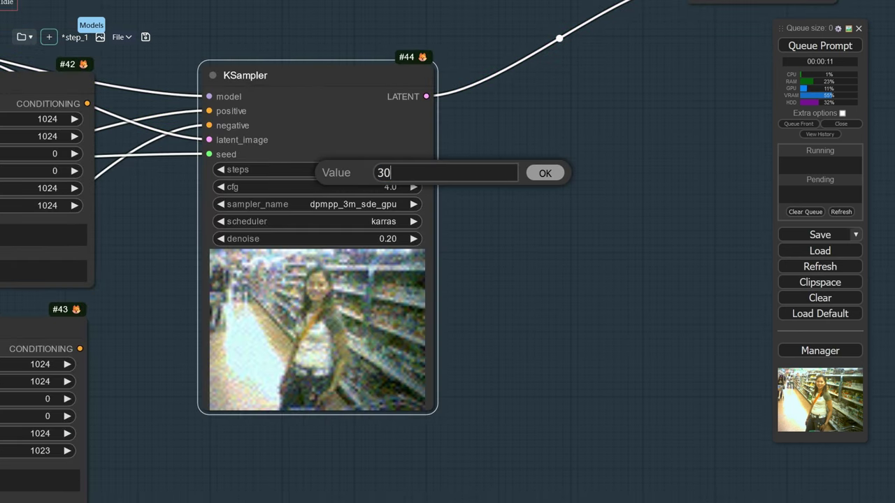
pyautogui.press('Return')
# Step: Add an Automatic CFG node and place it in the free space above the Load Checkpoint node
pyautogui.moveTo(290, 161); pyautogui.dragTo(808, 295)
pyautogui.moveTo(340, 217); pyautogui.dragTo(784, 305)
pyautogui.scroll(-5, 486, 238)
pyautogui.moveTo(417, 144); pyautogui.dragTo(345, 284)
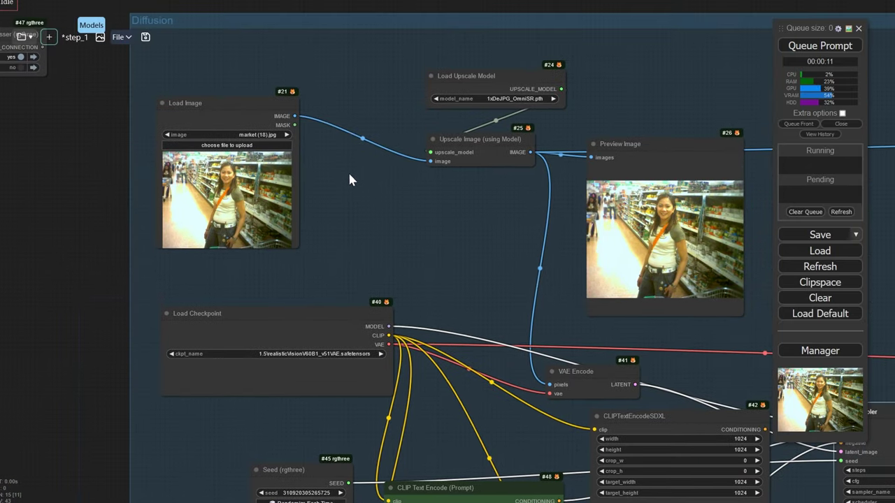
pyautogui.doubleClick(365, 187)
pyautogui.write('a')
pyautogui.press('Escape')
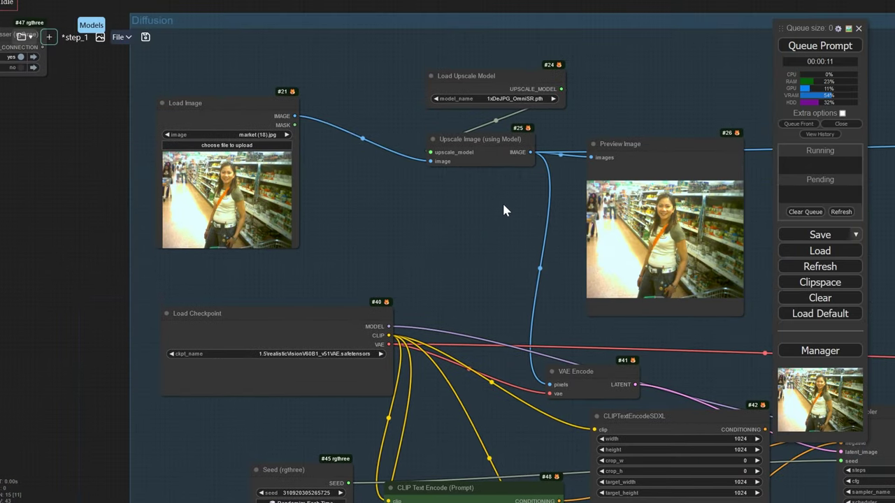
pyautogui.doubleClick(342, 188)
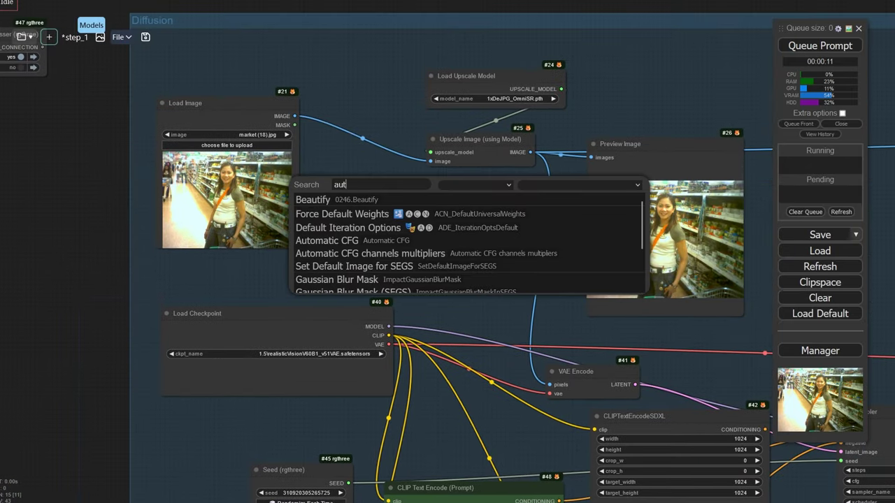
pyautogui.write('o')
pyautogui.click(376, 202)
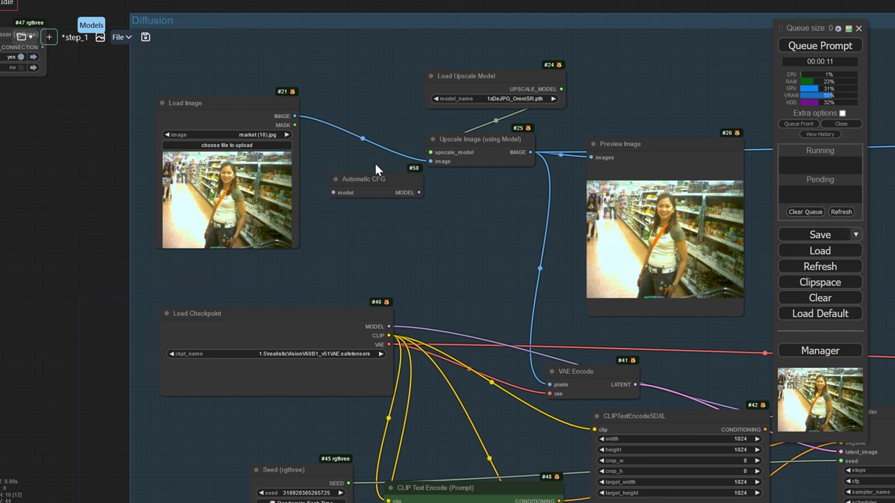
pyautogui.moveTo(378, 179); pyautogui.dragTo(396, 246)
# Step: Route the checkpoint's MODEL output through Automatic CFG into the KSampler's model input, and shift the Automatic CFG node further right
pyautogui.scroll(-2, 428, 328)
pyautogui.moveTo(429, 328); pyautogui.dragTo(248, 238)
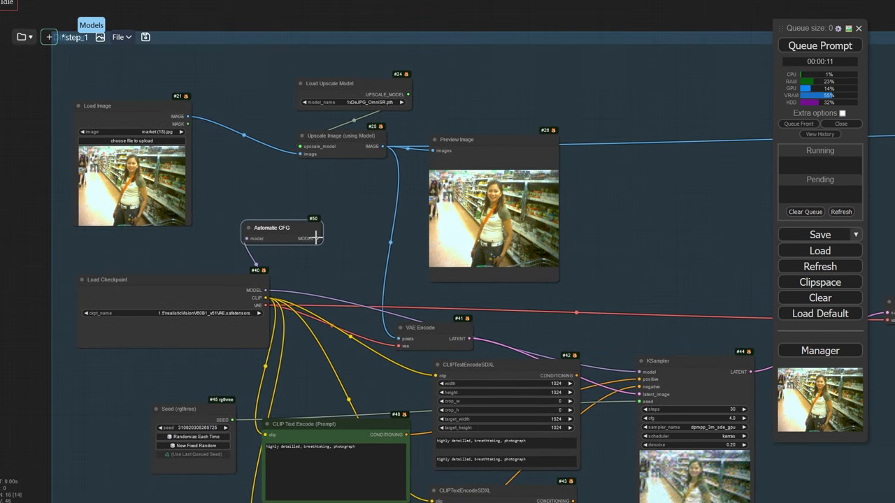
pyautogui.moveTo(316, 238); pyautogui.dragTo(440, 246)
pyautogui.scroll(7, 83, 119)
pyautogui.moveTo(77, 135); pyautogui.dragTo(262, 244)
pyautogui.scroll(5, 205, 186)
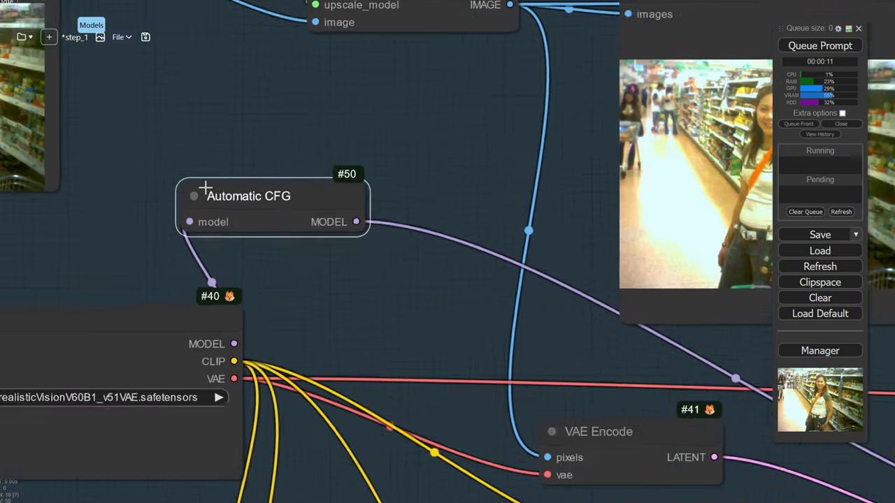
pyautogui.moveTo(259, 197); pyautogui.dragTo(396, 172)
# Step: Bypass the Automatic CFG node and re-enable it
pyautogui.rightClick(397, 179)
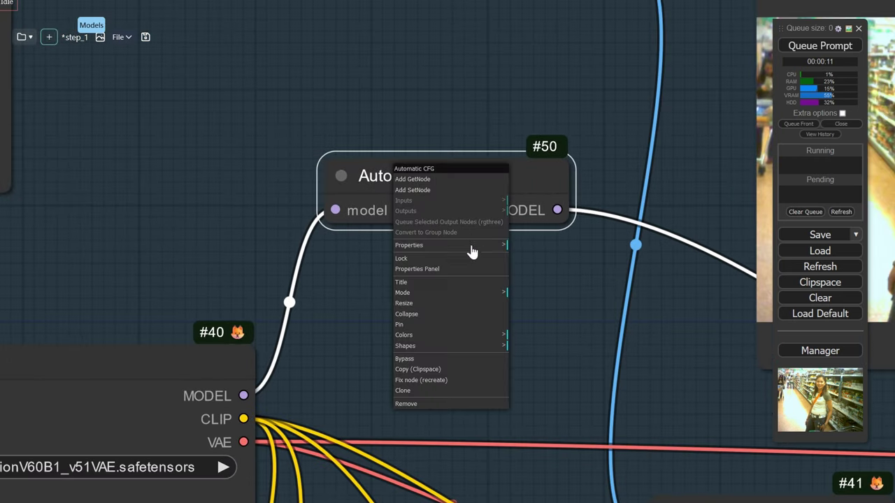
pyautogui.click(452, 349)
pyautogui.rightClick(416, 193)
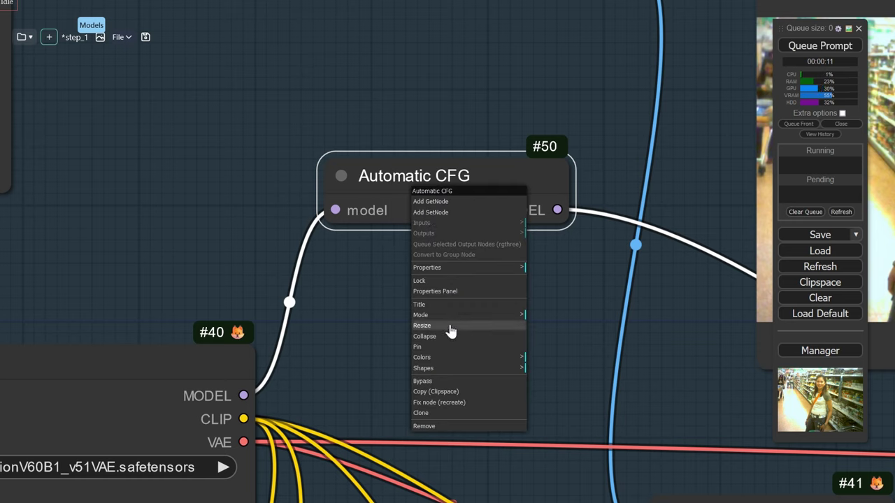
pyautogui.click(444, 382)
pyautogui.rightClick(400, 158)
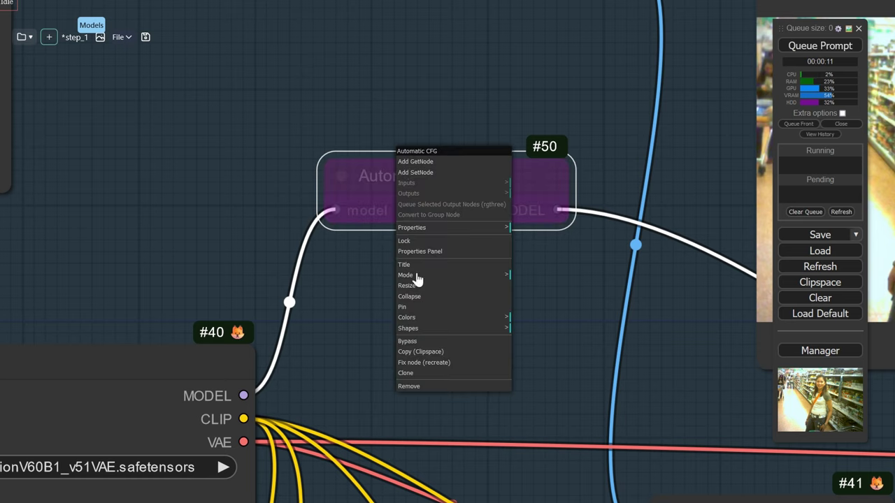
pyautogui.click(430, 342)
# Step: Set the KSampler's sampler to dpmpp_2m_sde_gpu and its scheduler to karras
pyautogui.scroll(-5, 257, 123)
pyautogui.scroll(-5, 246, 122)
pyautogui.moveTo(455, 288); pyautogui.dragTo(234, 246)
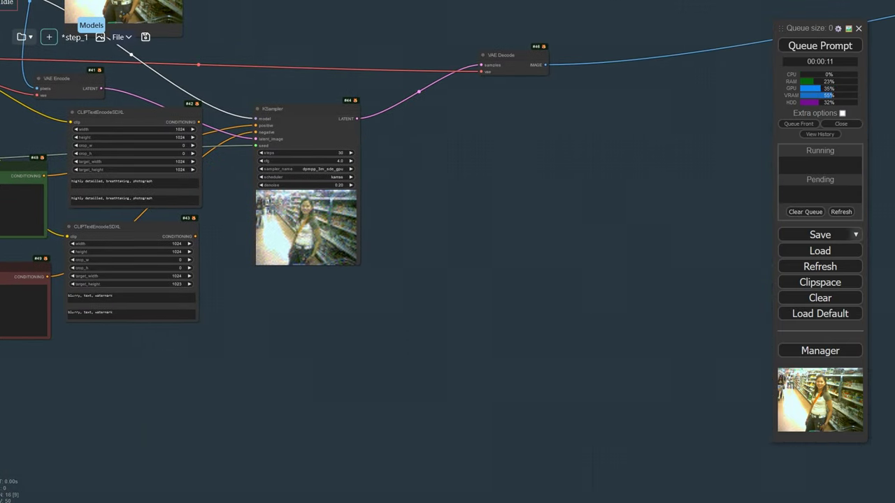
pyautogui.scroll(6, 316, 195)
pyautogui.click(338, 153)
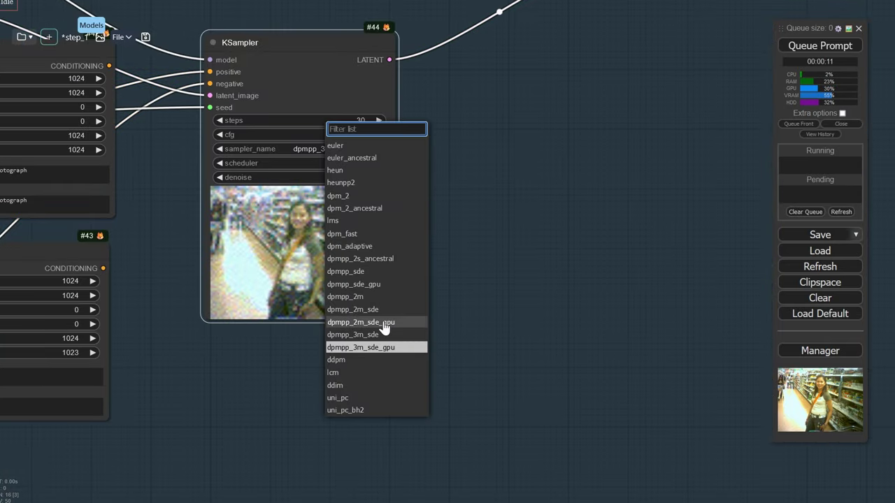
pyautogui.click(384, 318)
pyautogui.click(350, 163)
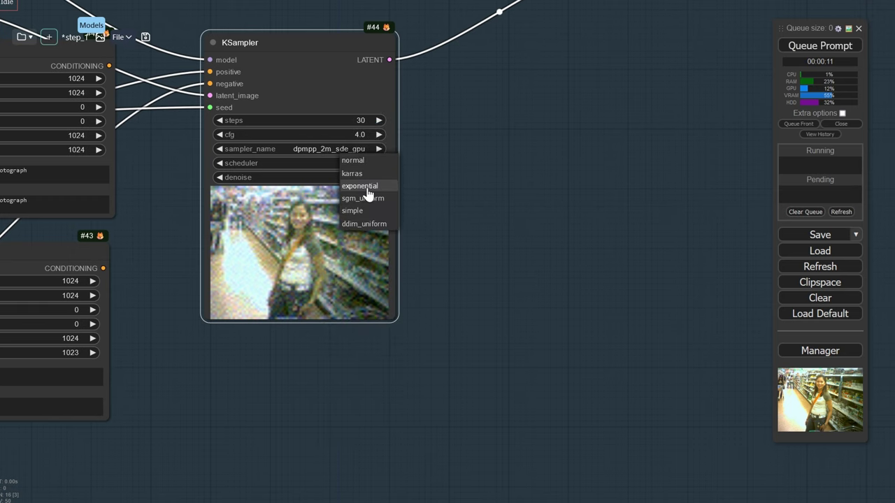
pyautogui.click(370, 173)
# Step: Delete both old CLIPTextEncodeSDXL nodes
pyautogui.scroll(-11, 359, 176)
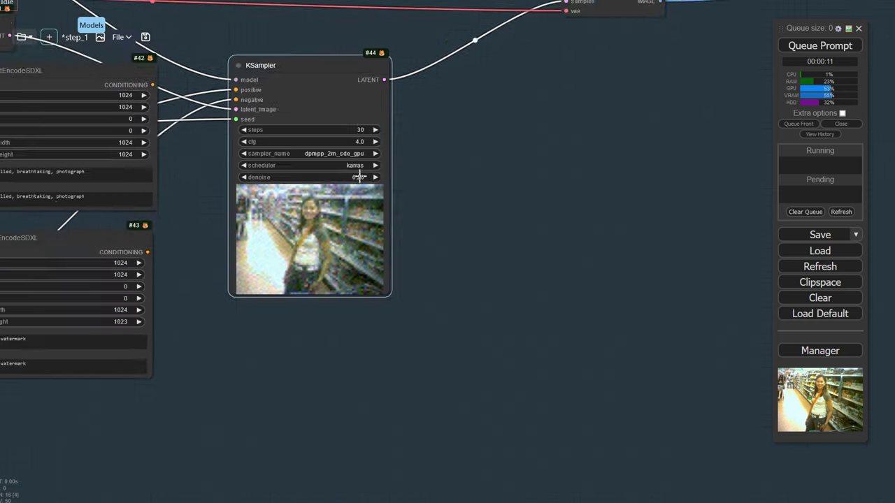
pyautogui.moveTo(246, 182); pyautogui.dragTo(349, 221)
pyautogui.scroll(6, 334, 228)
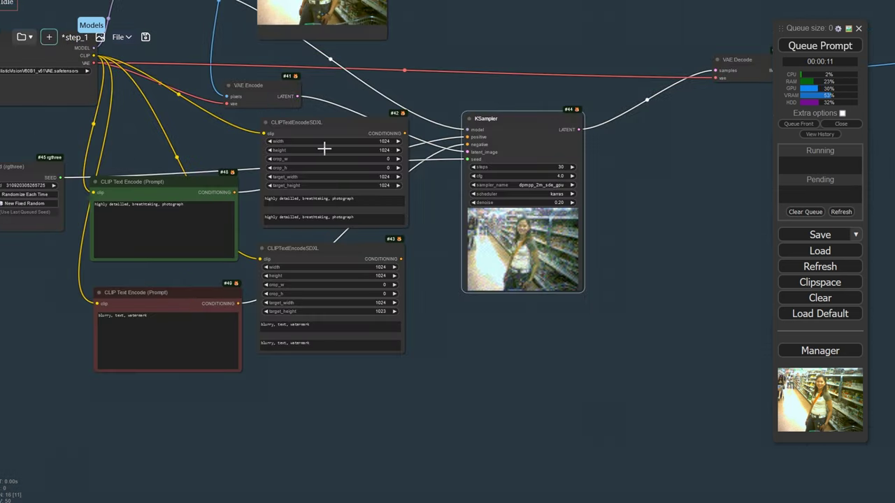
pyautogui.click(325, 149)
pyautogui.click(292, 114)
pyautogui.click(299, 122)
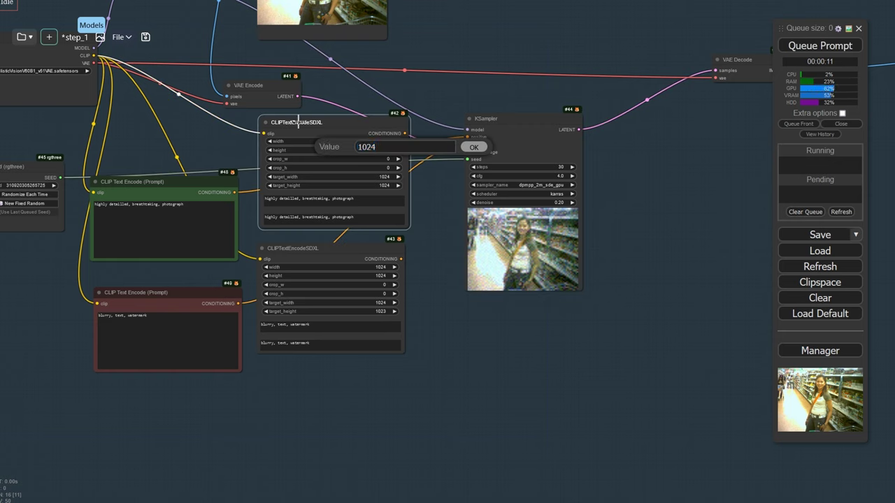
pyautogui.press('Delete')
pyautogui.click(325, 254)
pyautogui.press('Delete')
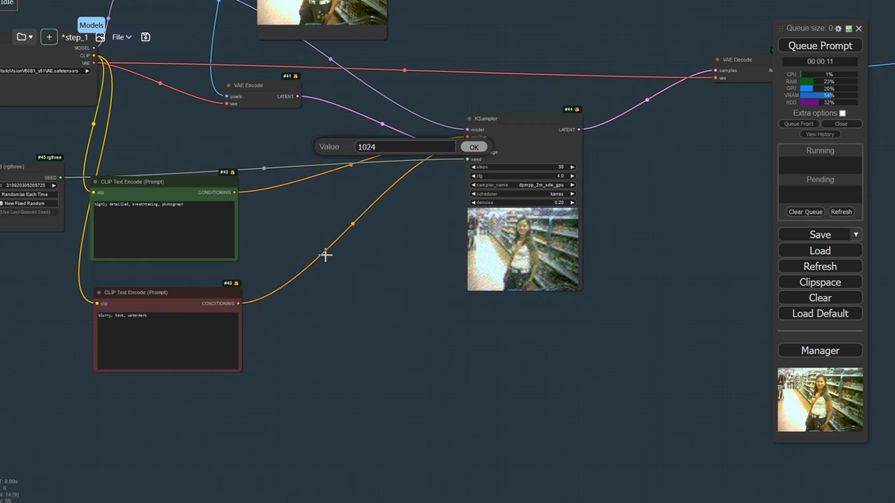
# Step: Move the green and red prompt nodes closer to the KSampler, into the space freed by the SDXL encoders
pyautogui.moveTo(187, 195); pyautogui.dragTo(331, 146)
pyautogui.moveTo(176, 303); pyautogui.dragTo(302, 251)
pyautogui.click(289, 316)
# Step: Queue the workflow and bring the Image Comparer into close view
pyautogui.scroll(-3, 156, 241)
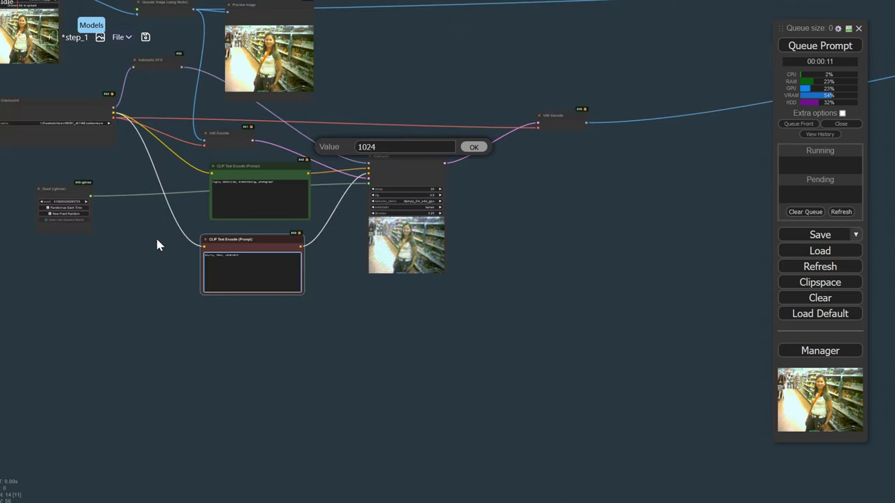
pyautogui.moveTo(157, 240); pyautogui.dragTo(253, 358)
pyautogui.click(811, 48)
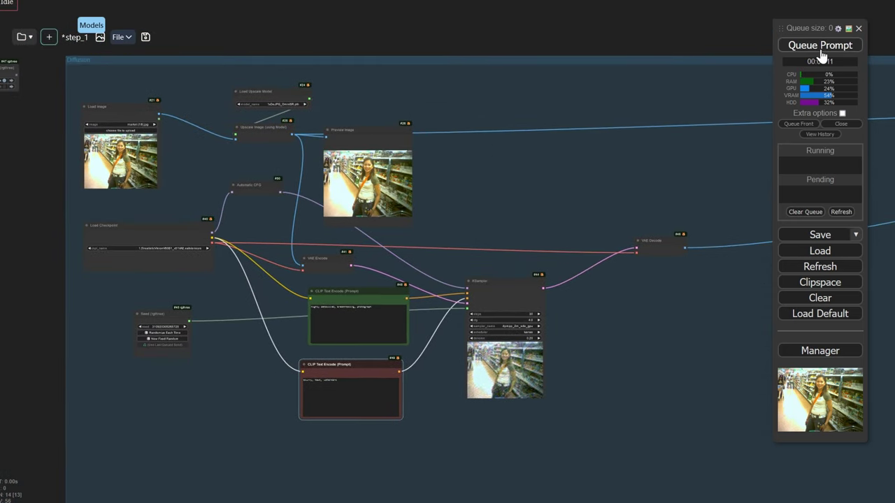
pyautogui.scroll(-2, 593, 205)
pyautogui.scroll(-3, 370, 194)
pyautogui.scroll(15, 385, 203)
pyautogui.moveTo(402, 213); pyautogui.dragTo(156, 173)
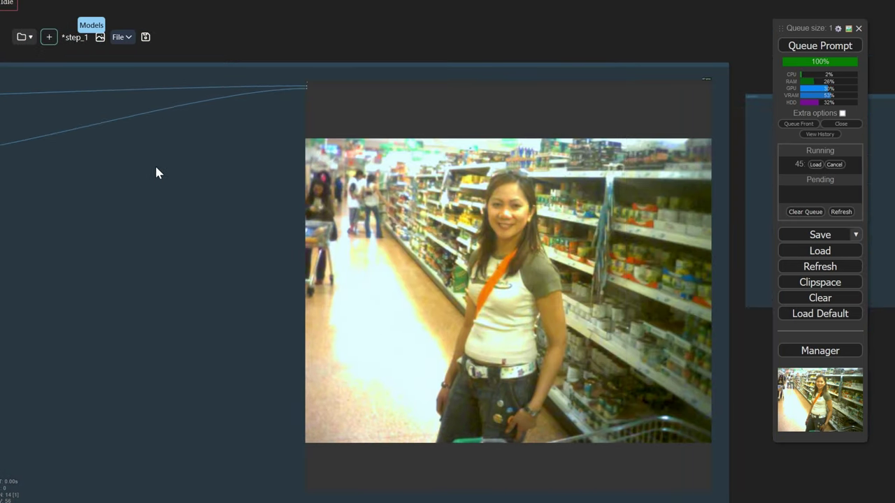
# Step: Set the KSampler's denoise to 0.40
pyautogui.rightClick(183, 196)
pyautogui.click(213, 171)
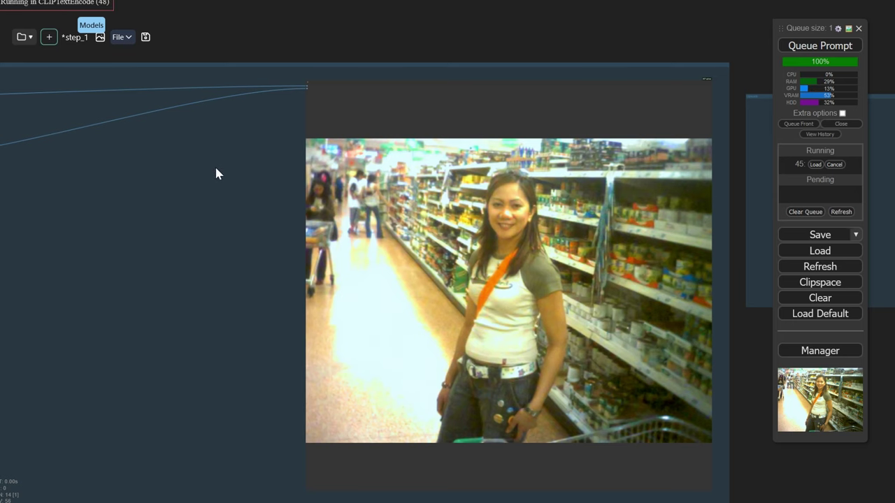
pyautogui.moveTo(216, 174); pyautogui.dragTo(66, 122)
pyautogui.moveTo(110, 236); pyautogui.dragTo(742, 245)
pyautogui.scroll(5, 195, 203)
pyautogui.scroll(4, 96, 161)
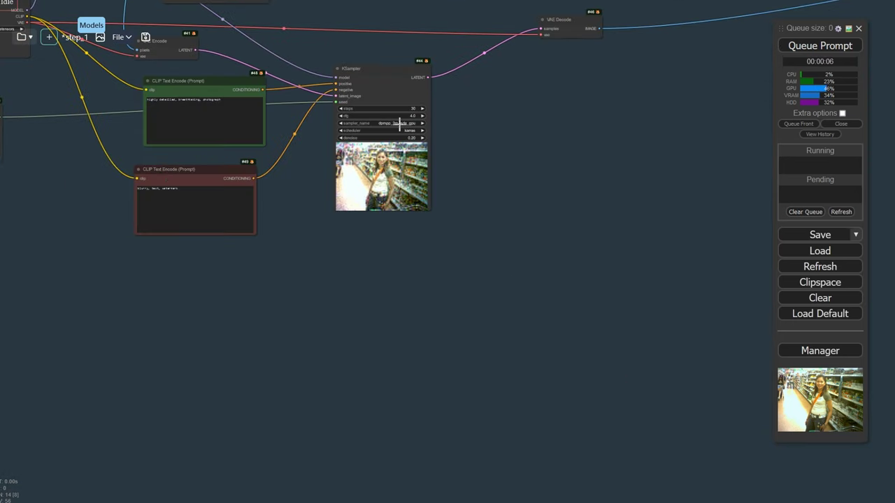
pyautogui.click(404, 136)
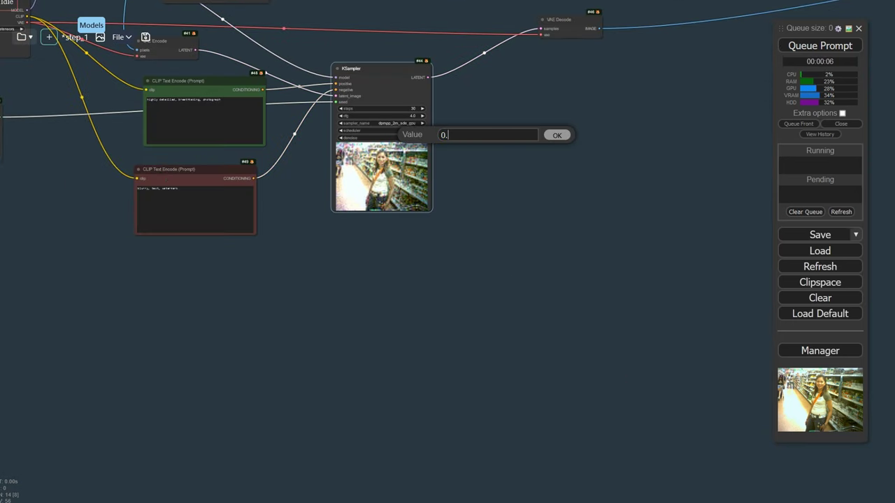
pyautogui.press('Return')
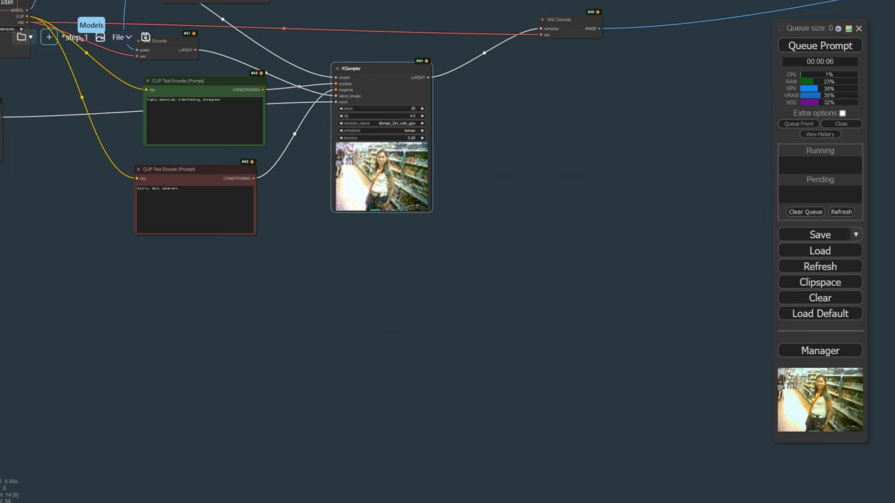
# Step: Queue the workflow with the new denoise and compare the before and after images up close in the Image Comparer
pyautogui.click(827, 48)
pyautogui.scroll(-5, 628, 237)
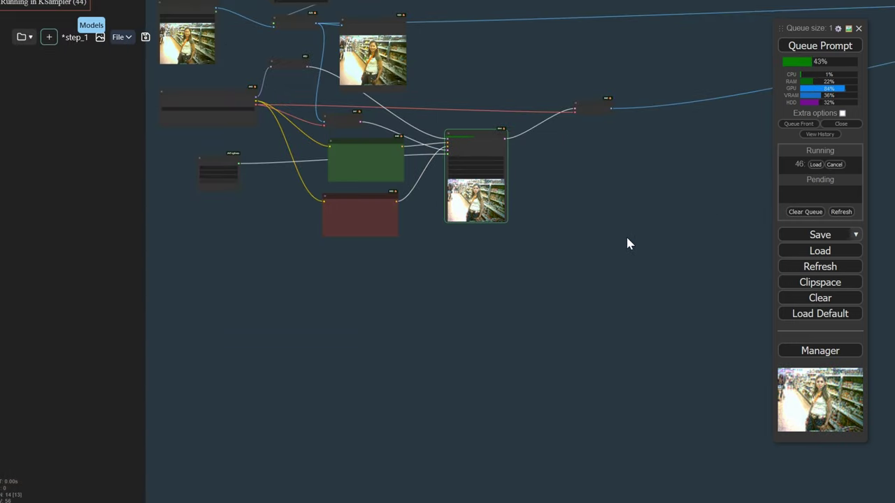
pyautogui.scroll(4, 616, 231)
pyautogui.scroll(-6, 576, 186)
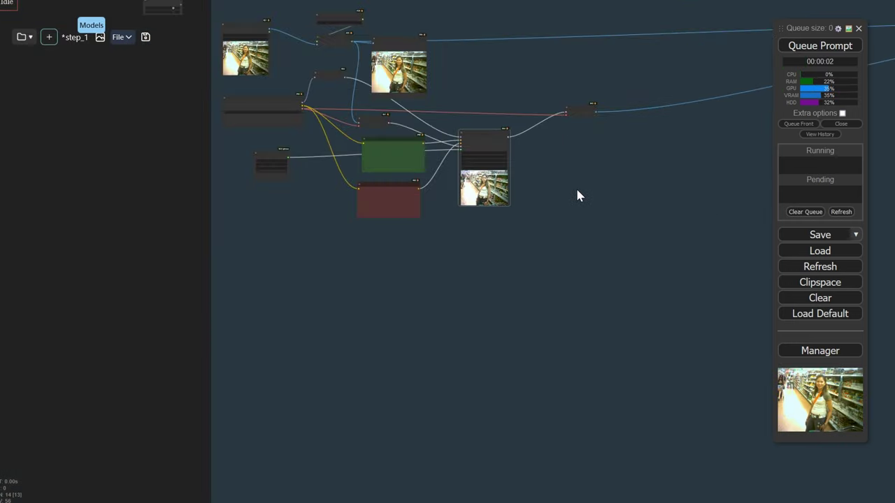
pyautogui.moveTo(723, 182); pyautogui.dragTo(220, 177)
pyautogui.scroll(-5, 327, 178)
pyautogui.moveTo(371, 194); pyautogui.dragTo(146, 164)
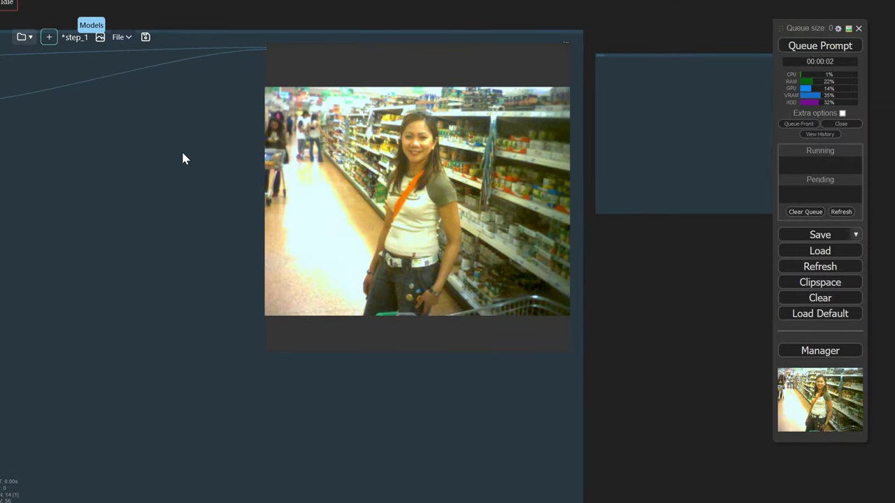
pyautogui.scroll(6, 538, 163)
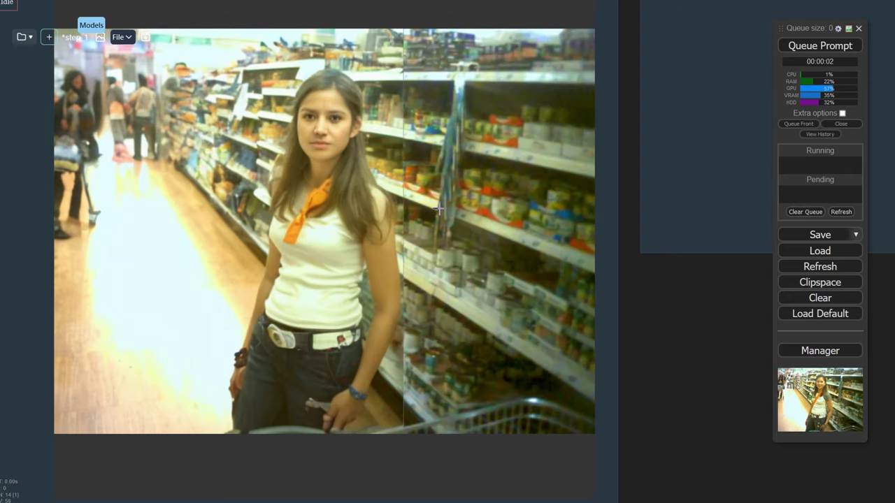
# Step: Load gun.jpg as the source picture in the Load Image node
pyautogui.scroll(-12, 537, 210)
pyautogui.moveTo(297, 215); pyautogui.dragTo(528, 227)
pyautogui.scroll(7, 357, 180)
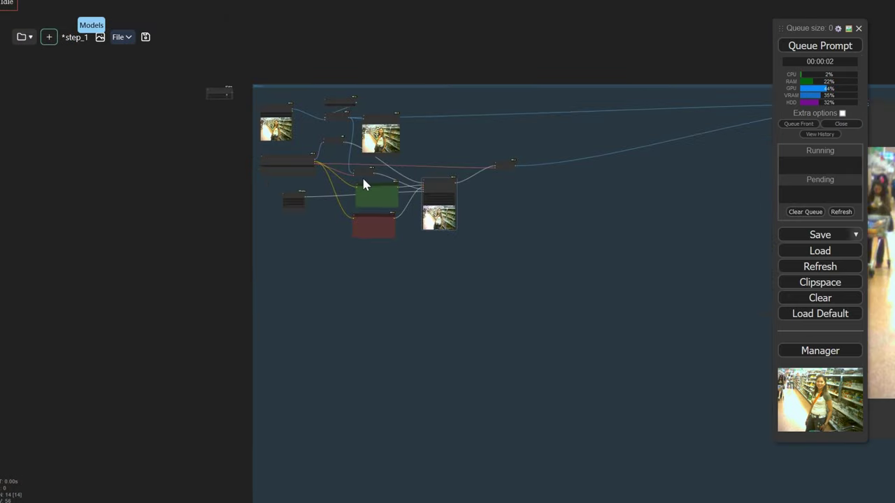
pyautogui.scroll(5, 363, 181)
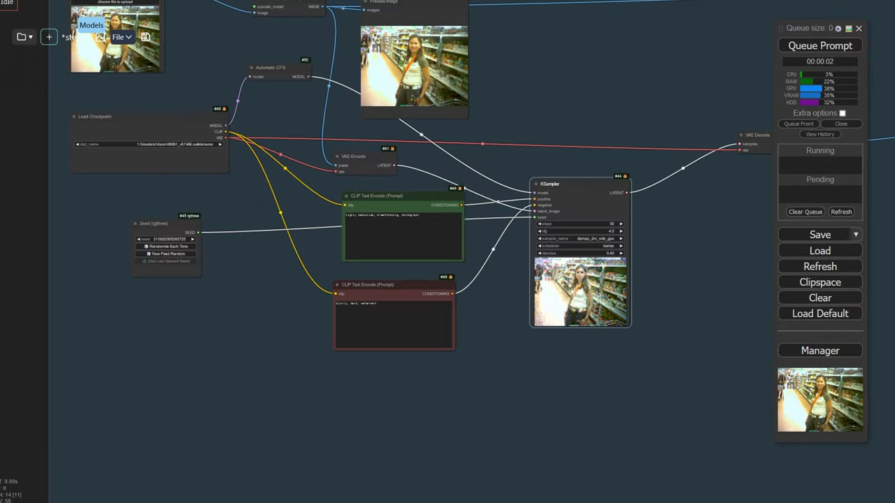
pyautogui.scroll(-3, 473, 279)
pyautogui.scroll(4, 190, 80)
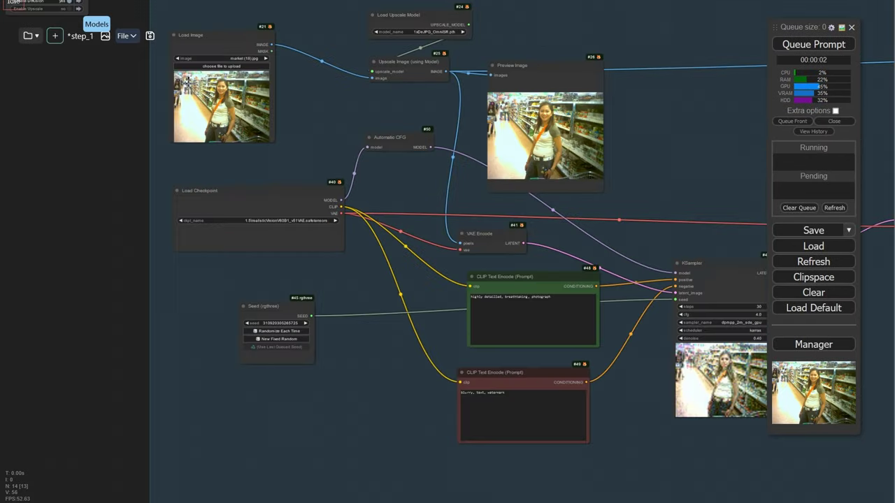
pyautogui.click(236, 56)
pyautogui.scroll(-9, 206, 153)
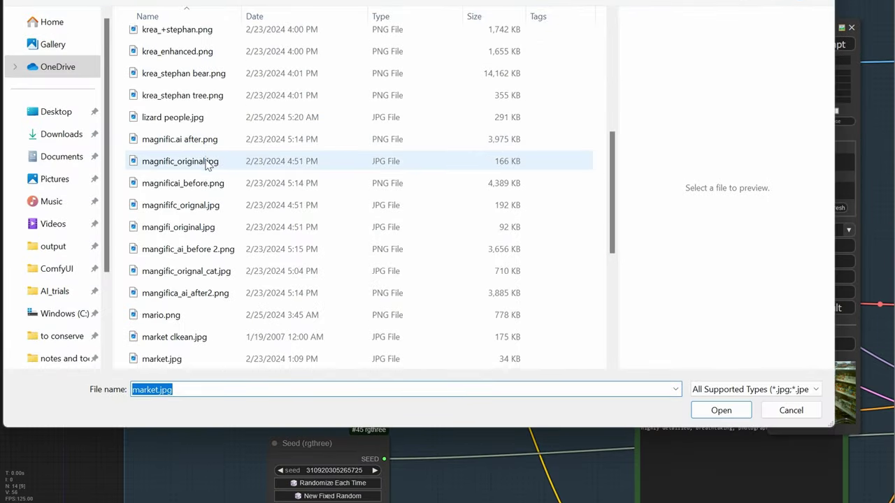
pyautogui.scroll(6, 208, 167)
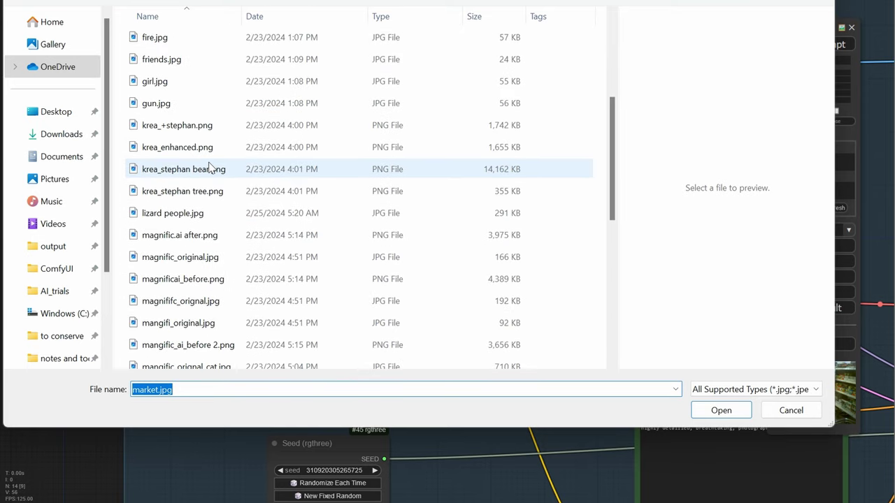
pyautogui.doubleClick(202, 102)
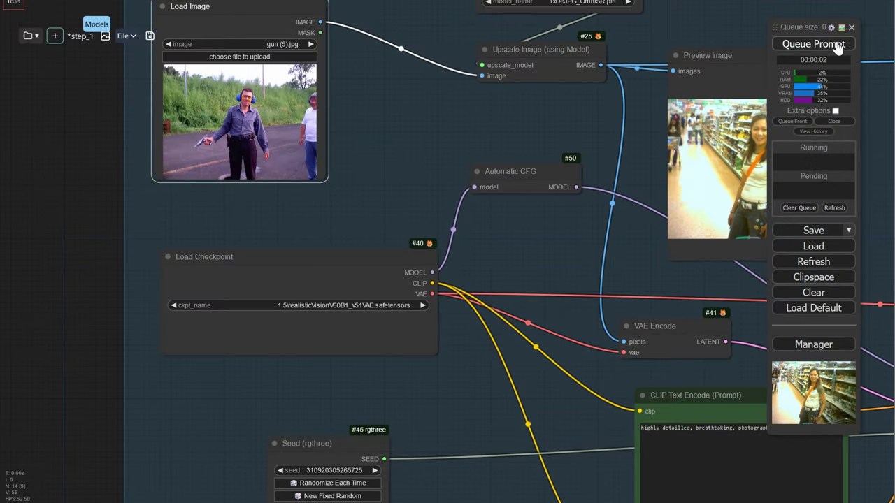
# Step: Queue the workflow for the gun image and bring its result into view in the Image Comparer
pyautogui.click(837, 48)
pyautogui.scroll(-4, 543, 149)
pyautogui.moveTo(489, 146); pyautogui.dragTo(159, 99)
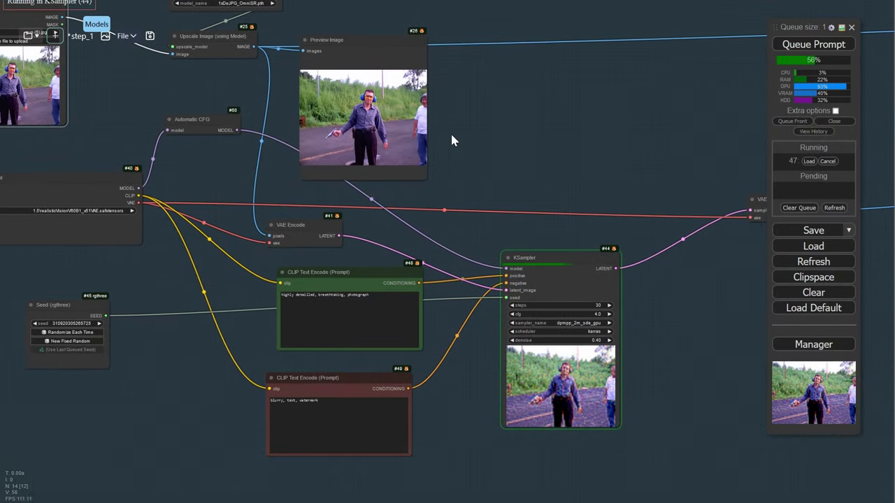
pyautogui.moveTo(451, 135); pyautogui.dragTo(111, 84)
pyautogui.scroll(-3, 349, 128)
pyautogui.scroll(-4, 111, 83)
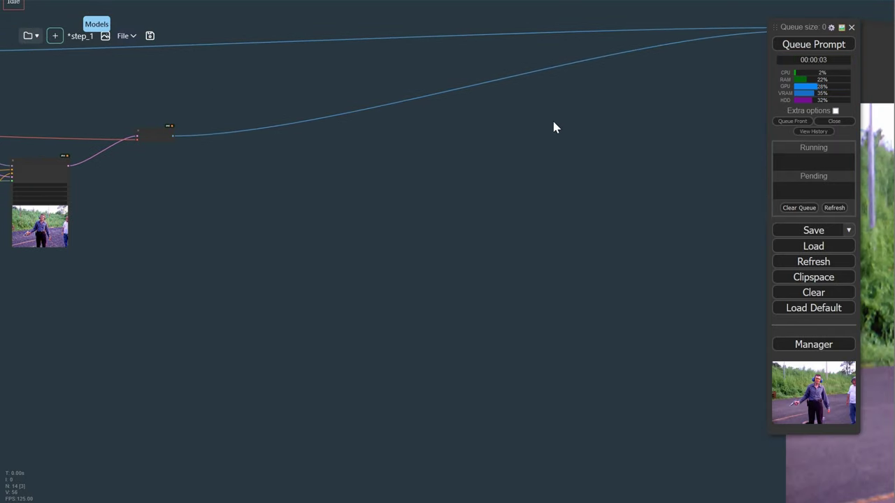
pyautogui.moveTo(600, 143); pyautogui.dragTo(131, 83)
pyautogui.scroll(-1, 132, 86)
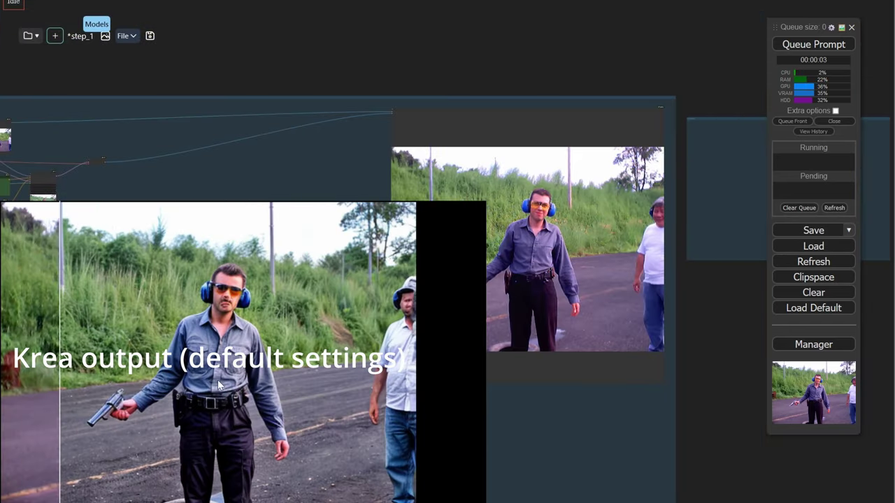
# Step: Move the VAE Decode and KSampler nodes farther from the prompt encoders, opening up space in the Diffusion group
pyautogui.moveTo(15, 186); pyautogui.dragTo(459, 188)
pyautogui.scroll(9, 450, 183)
pyautogui.moveTo(336, 97); pyautogui.dragTo(358, 169)
pyautogui.scroll(4, 356, 169)
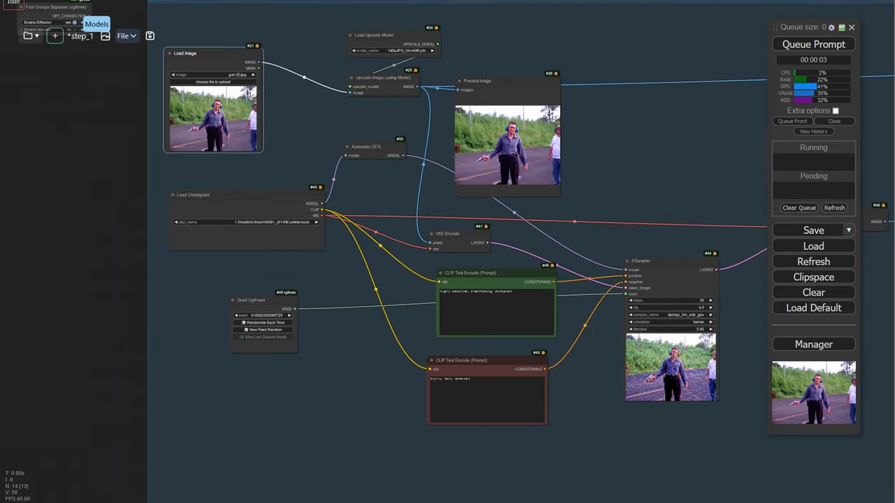
pyautogui.scroll(-4, 283, 281)
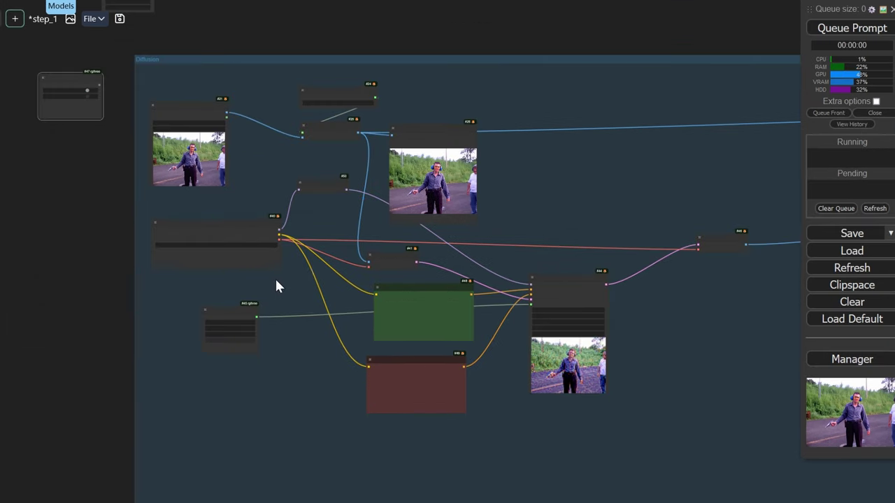
pyautogui.moveTo(575, 198); pyautogui.dragTo(421, 179)
pyautogui.scroll(-5, 421, 179)
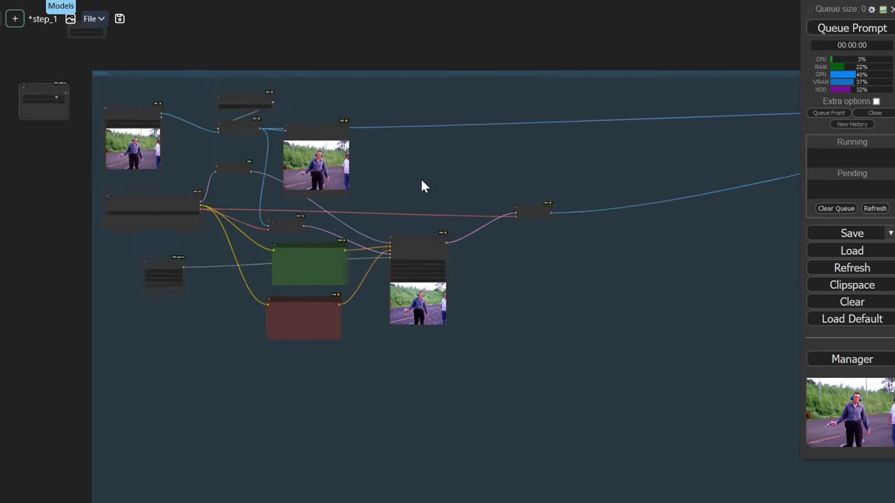
pyautogui.moveTo(508, 203); pyautogui.dragTo(731, 154)
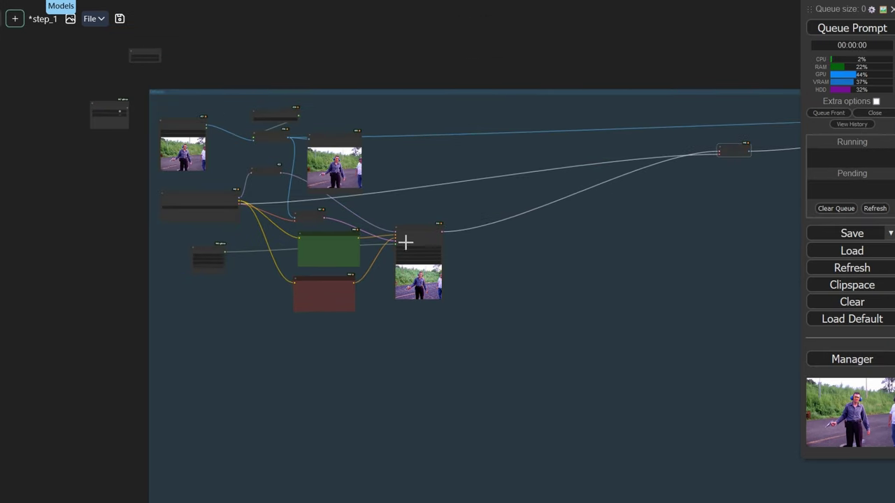
pyautogui.moveTo(405, 242); pyautogui.dragTo(728, 253)
# Step: Move the green and red CLIP Text Encode nodes across the free space toward the relocated KSampler
pyautogui.scroll(10, 313, 246)
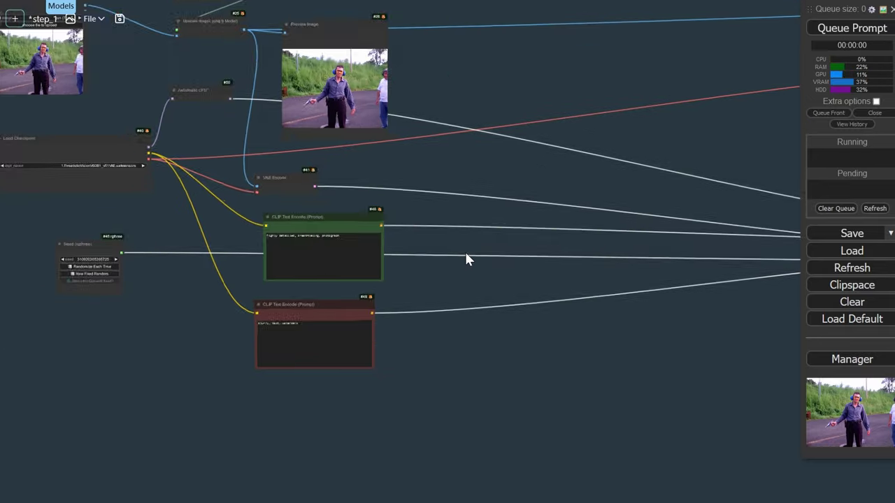
pyautogui.scroll(-1, 512, 226)
pyautogui.moveTo(382, 199); pyautogui.dragTo(892, 211)
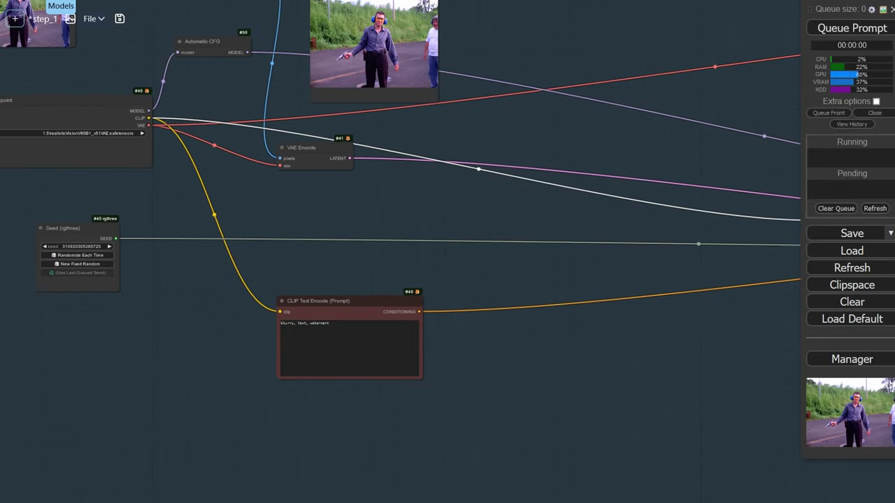
pyautogui.moveTo(341, 297); pyautogui.dragTo(854, 295)
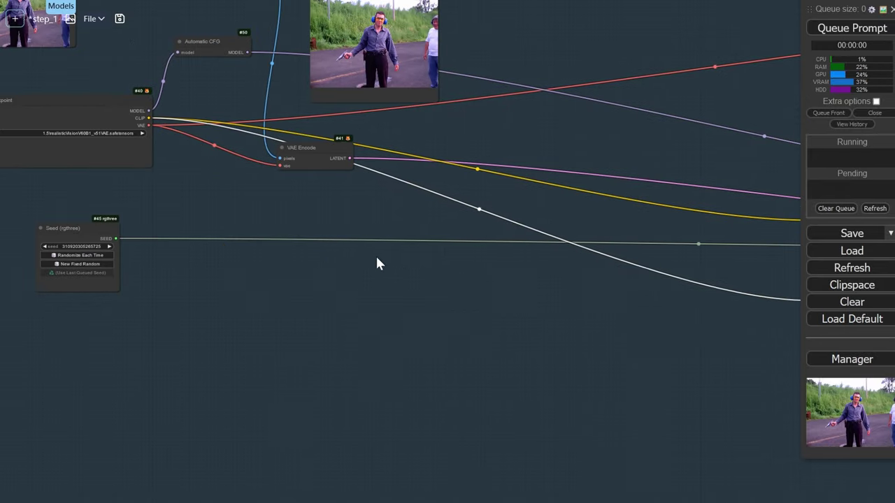
# Step: Stack the green prompt node directly above the red one, below the latent and seed connections
pyautogui.moveTo(376, 262); pyautogui.dragTo(120, 229)
pyautogui.moveTo(396, 284); pyautogui.dragTo(184, 220)
pyautogui.moveTo(363, 209); pyautogui.dragTo(422, 291)
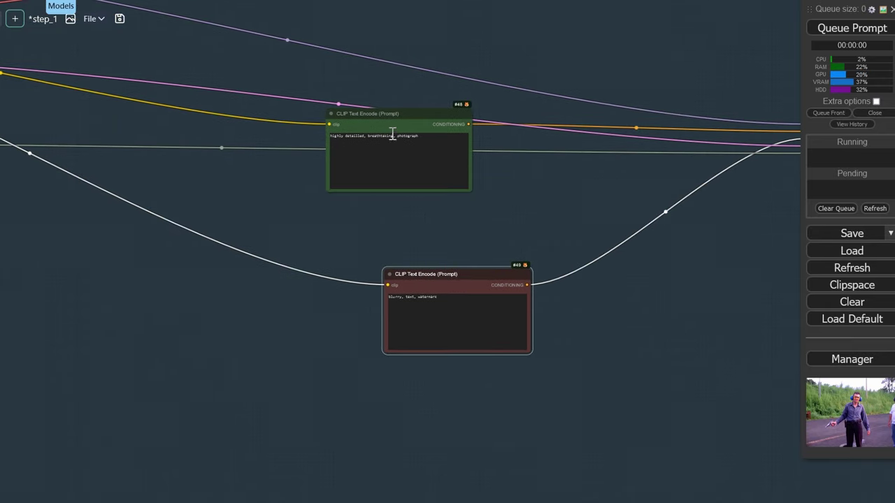
pyautogui.moveTo(409, 120); pyautogui.dragTo(467, 180)
pyautogui.moveTo(451, 292); pyautogui.dragTo(455, 365)
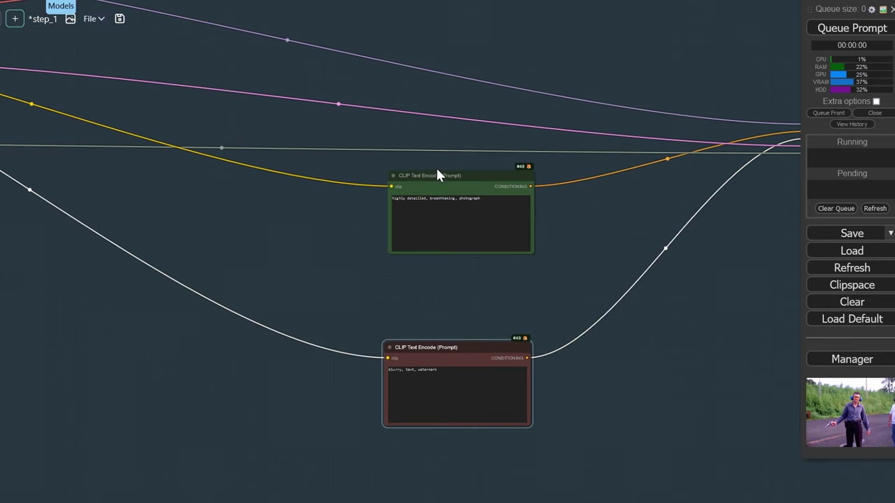
pyautogui.moveTo(438, 176); pyautogui.dragTo(426, 247)
pyautogui.scroll(-5, 330, 296)
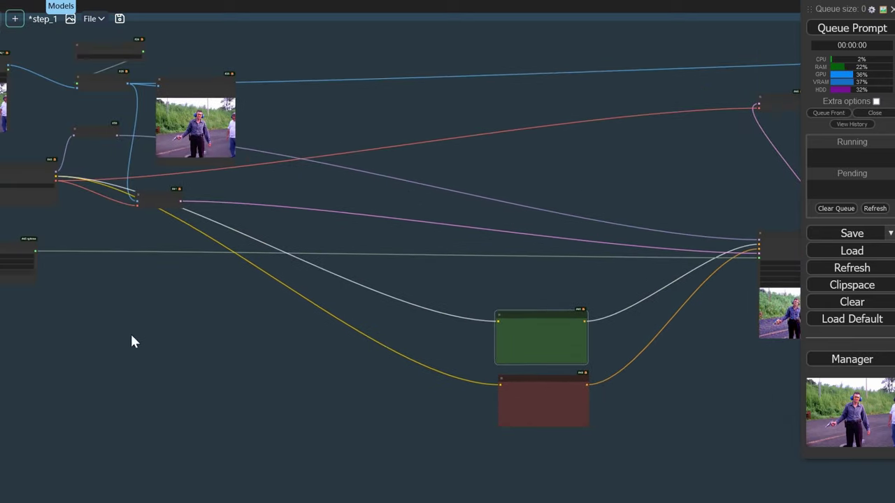
# Step: Add a Moondream Interrogator node in the empty space ahead of the two prompt nodes
pyautogui.moveTo(133, 342); pyautogui.dragTo(256, 252)
pyautogui.scroll(5, 332, 314)
pyautogui.moveTo(524, 293); pyautogui.dragTo(72, 166)
pyautogui.scroll(-2, 72, 166)
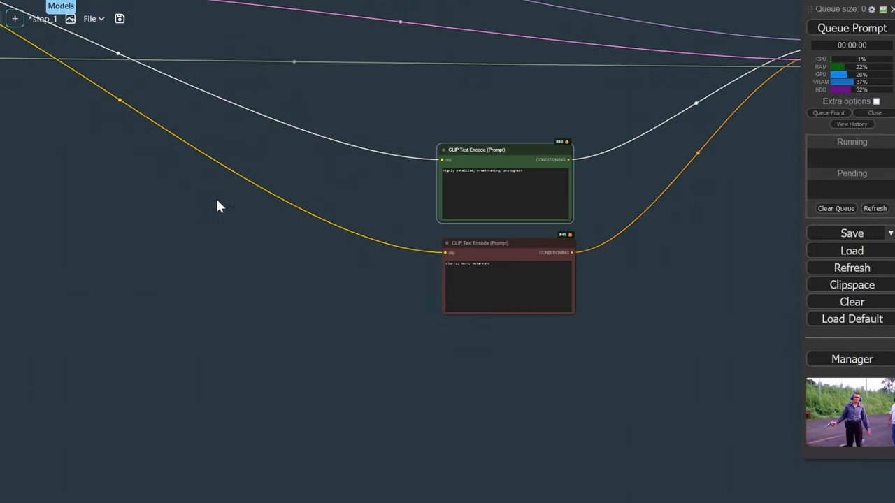
pyautogui.doubleClick(213, 190)
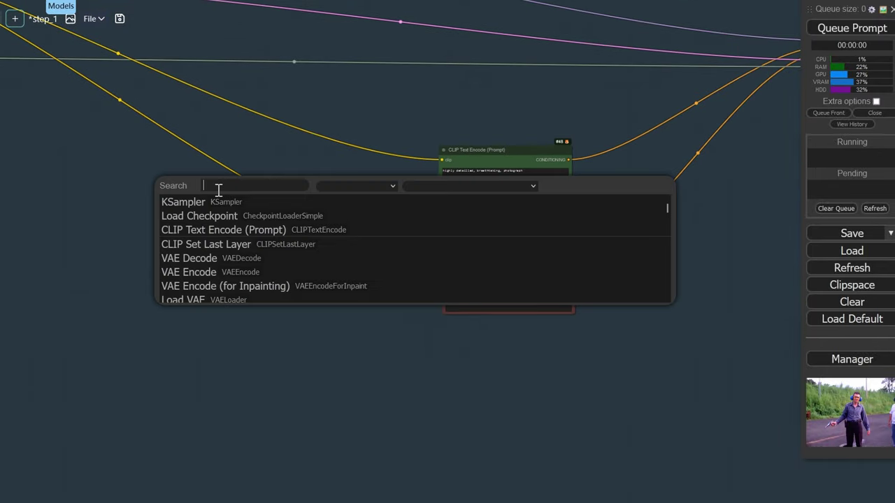
pyautogui.write('moon')
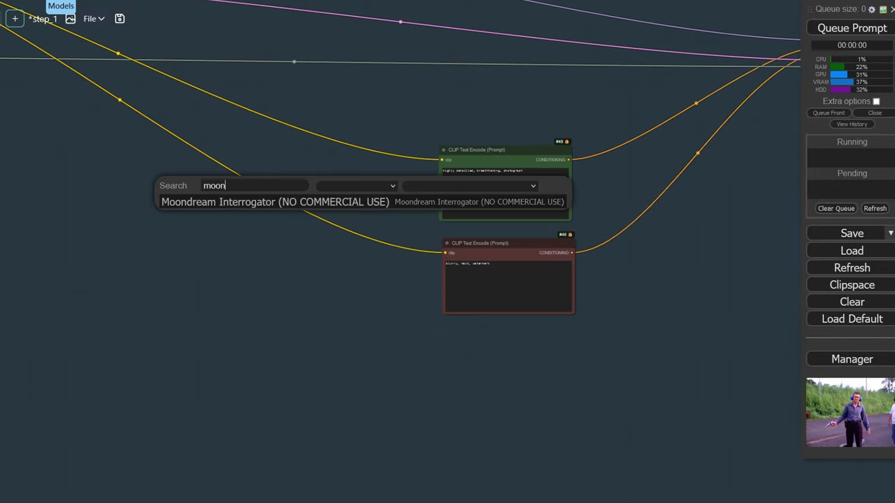
pyautogui.click(246, 202)
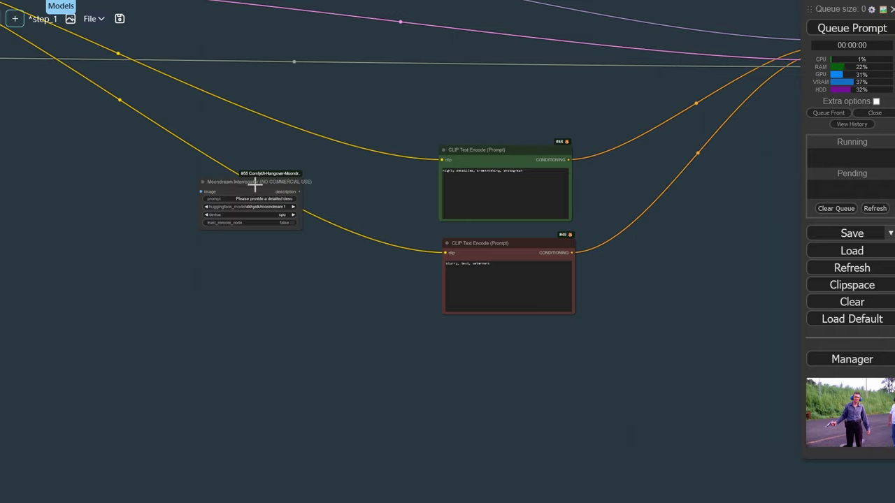
# Step: Enlarge the Moondream Interrogator node and move it farther from the prompt nodes, leaving a gap between them
pyautogui.moveTo(255, 184); pyautogui.dragTo(183, 172)
pyautogui.moveTo(230, 216); pyautogui.dragTo(320, 273)
pyautogui.scroll(5, 276, 190)
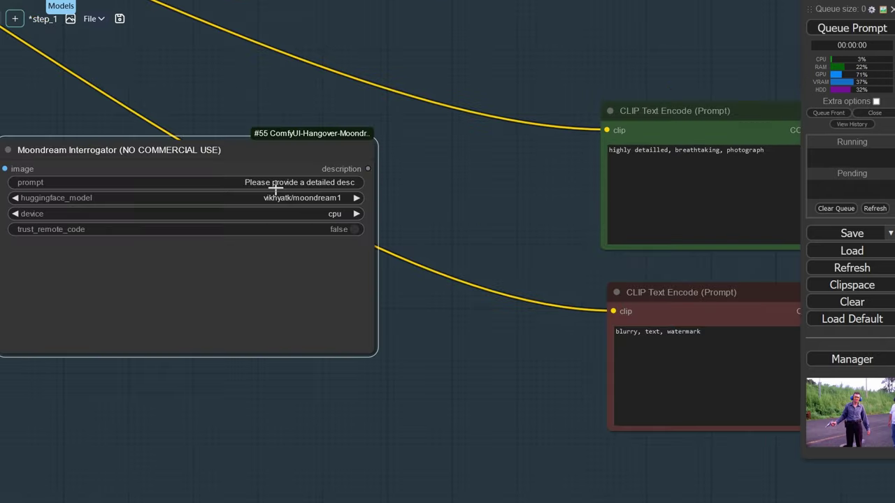
pyautogui.hscroll(-5, 333, 150)
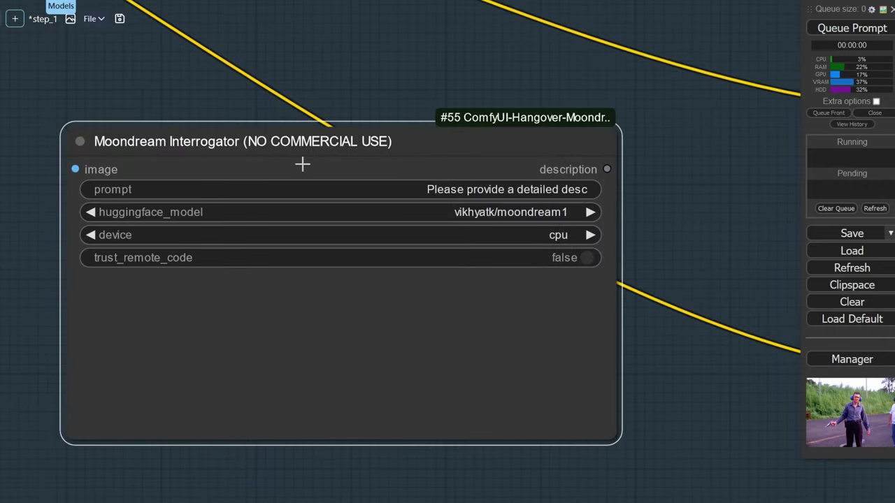
pyautogui.scroll(-8, 302, 165)
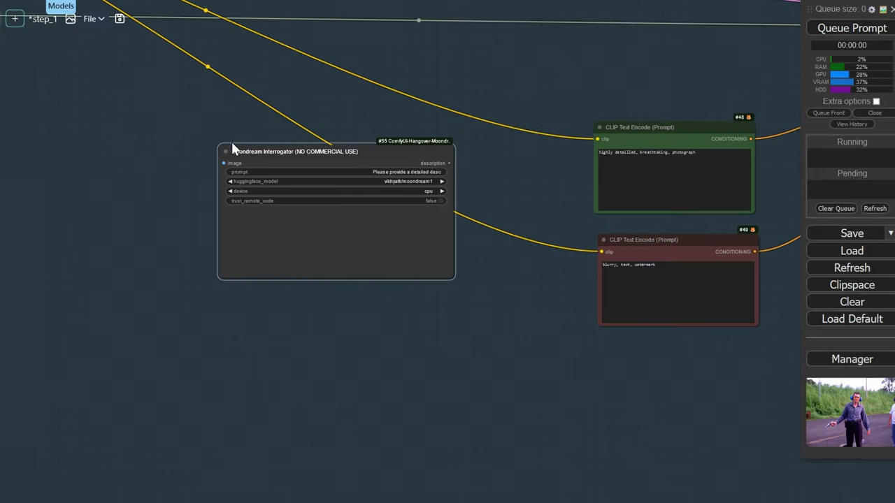
pyautogui.moveTo(281, 157); pyautogui.dragTo(0, 144)
# Step: Add a Show Text node beside the Moondream Interrogator, enlarge it, and feed the interrogator's description into its text input
pyautogui.doubleClick(209, 137)
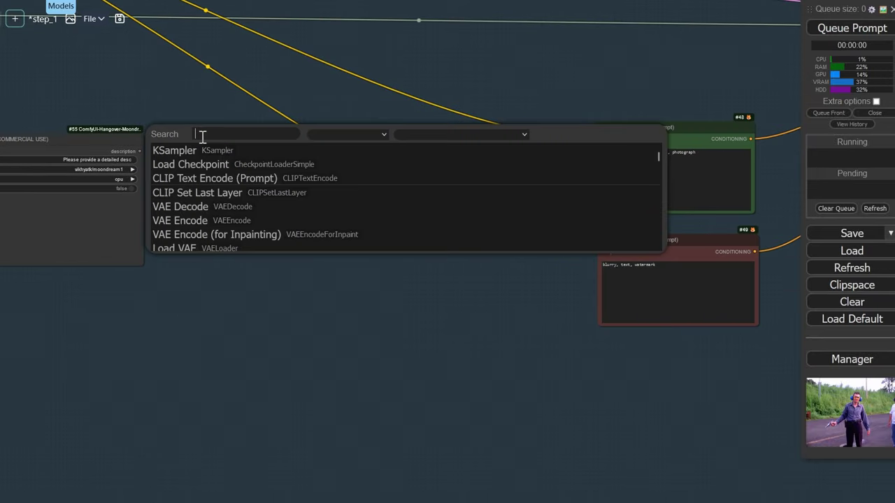
pyautogui.write('text')
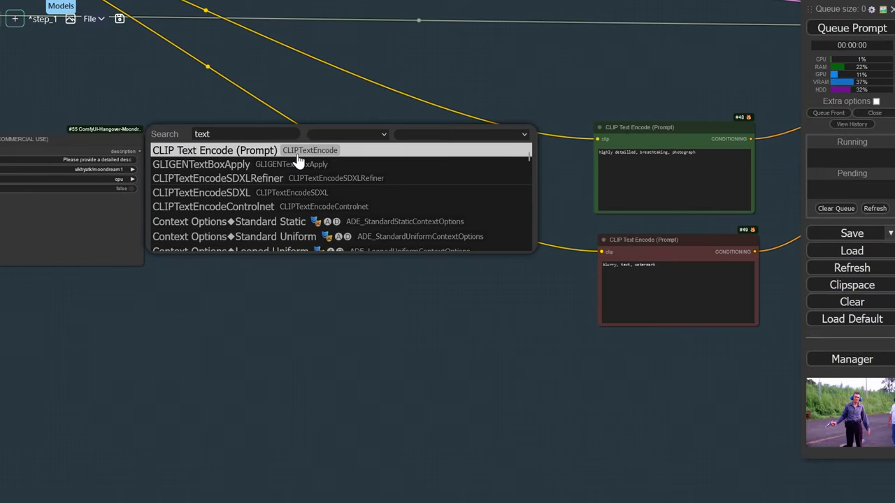
pyautogui.scroll(-3, 299, 159)
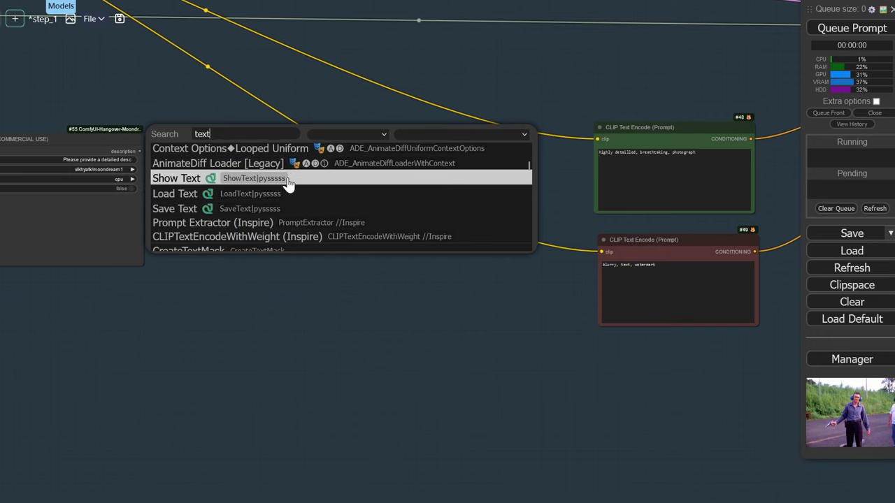
pyautogui.click(294, 172)
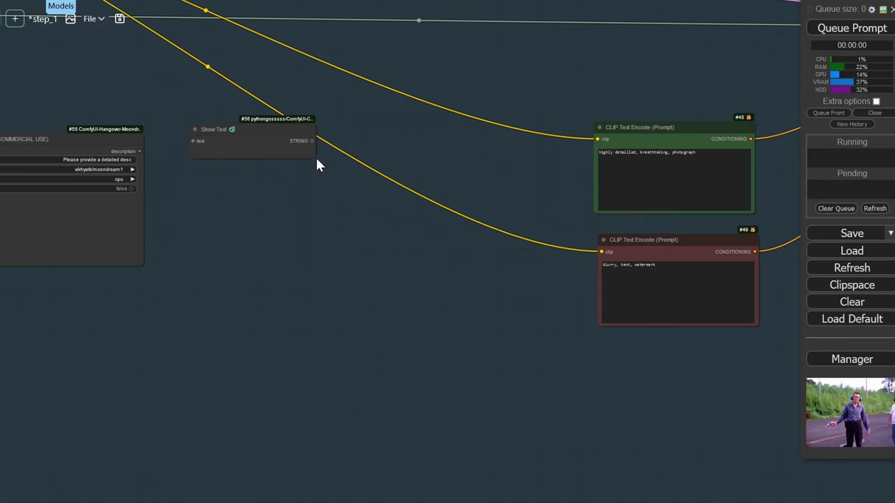
pyautogui.moveTo(314, 158); pyautogui.dragTo(455, 258)
pyautogui.moveTo(142, 150); pyautogui.dragTo(212, 144)
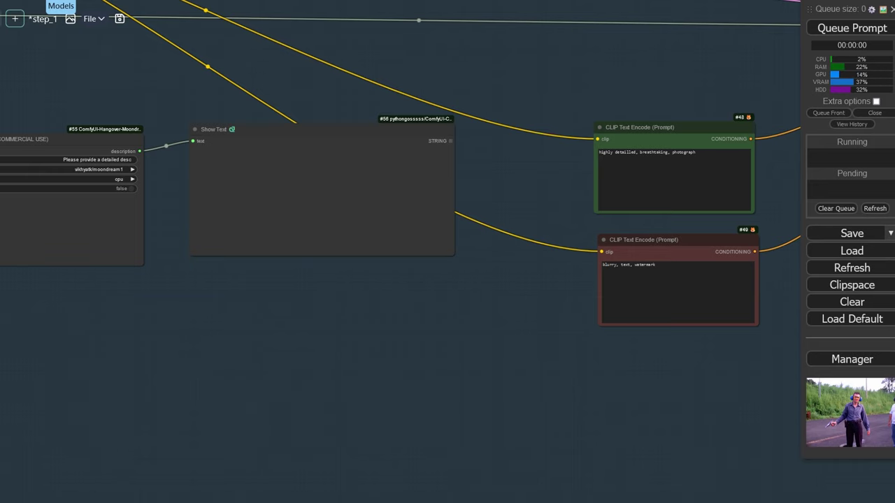
# Step: Add a Text Multiline node from WAS Node Suite and place it above the Show Text node
pyautogui.scroll(-1, 482, 188)
pyautogui.moveTo(482, 188); pyautogui.dragTo(515, 219)
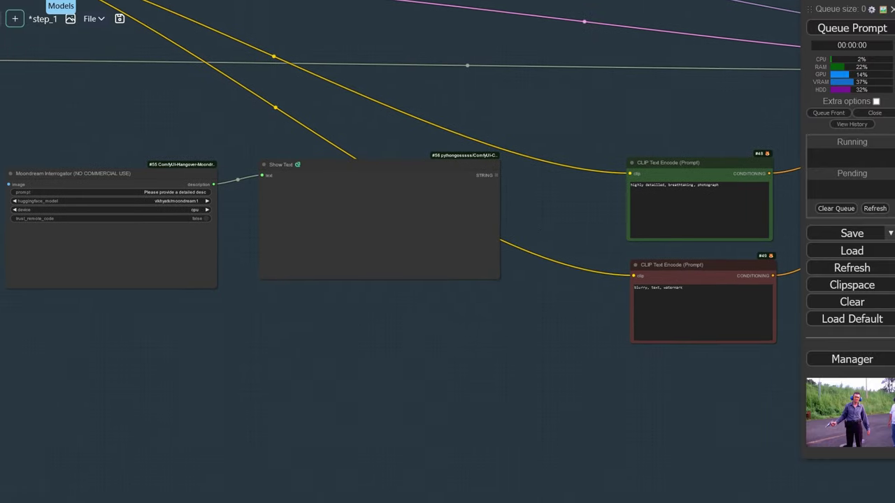
pyautogui.scroll(1, 653, 108)
pyautogui.moveTo(653, 108); pyautogui.dragTo(521, 112)
pyautogui.scroll(7, 566, 168)
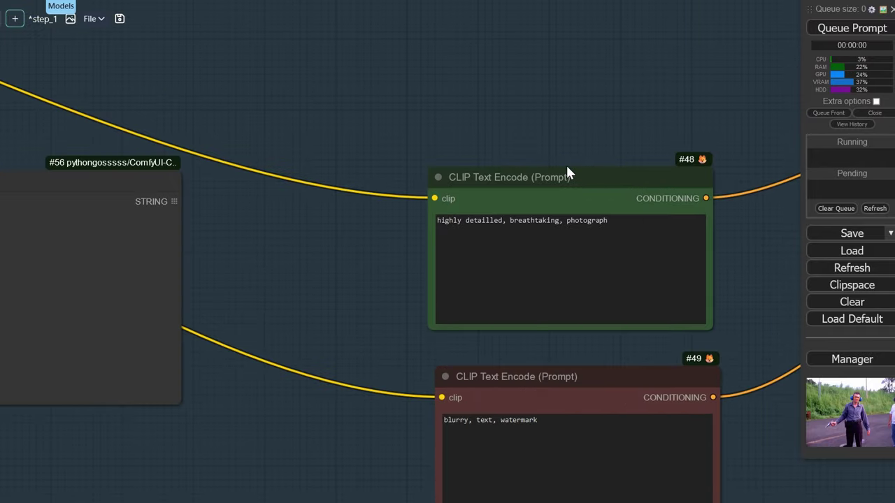
pyautogui.scroll(-3, 518, 229)
pyautogui.moveTo(277, 208); pyautogui.dragTo(518, 222)
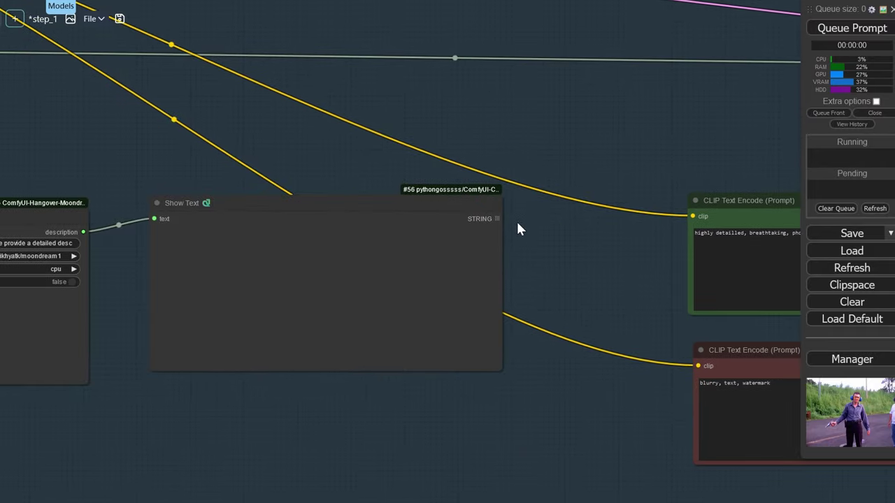
pyautogui.doubleClick(242, 121)
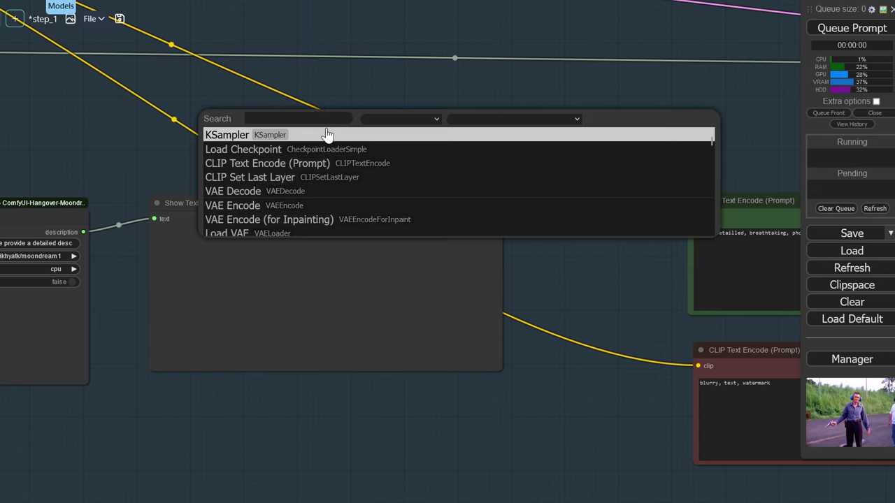
pyautogui.write('multi')
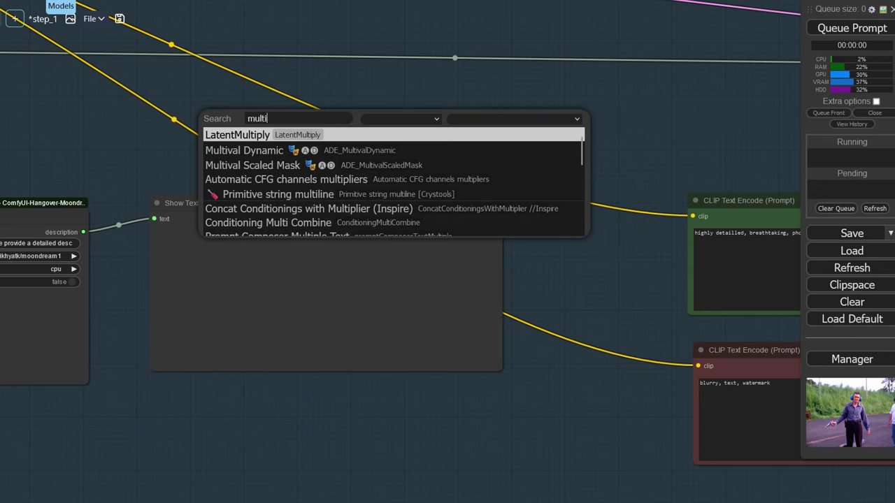
pyautogui.write('line')
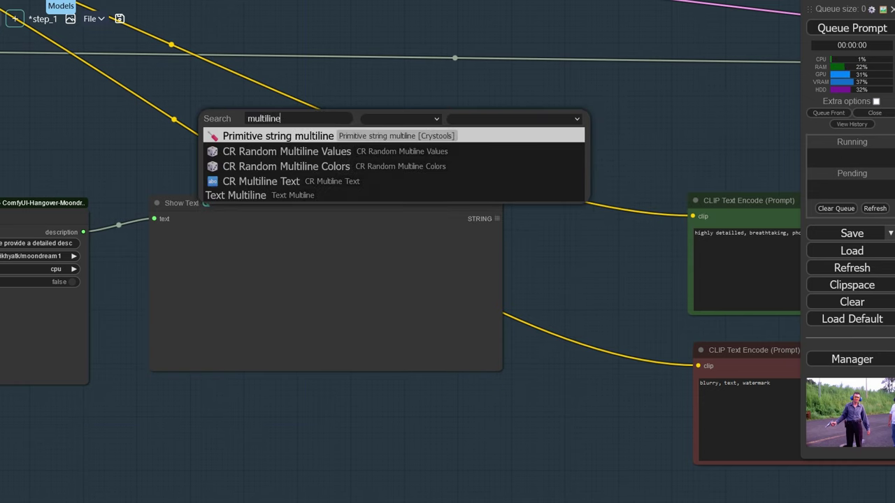
pyautogui.click(238, 196)
pyautogui.moveTo(344, 117); pyautogui.dragTo(112, 30)
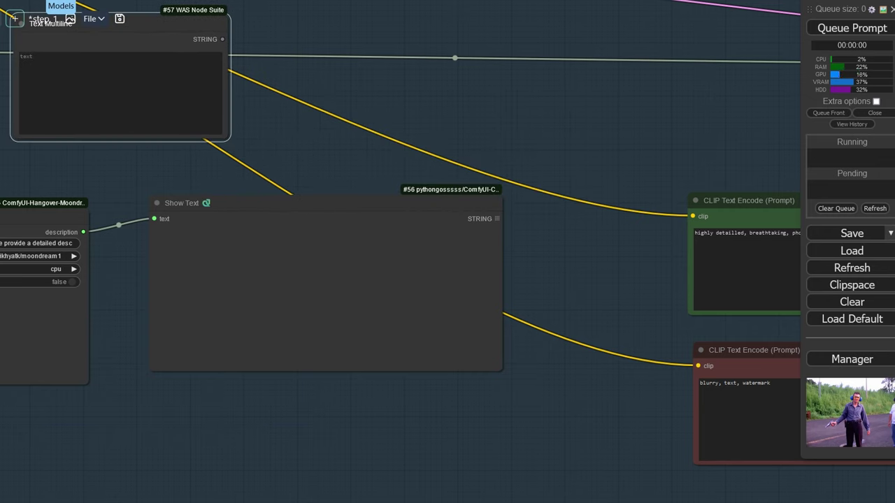
pyautogui.moveTo(168, 39); pyautogui.dragTo(177, 73)
# Step: Duplicate the Text Multiline node and place the copy below the Show Text node
pyautogui.hotkey('ctrl', 'c')
pyautogui.hotkey('ctrl', 'v')
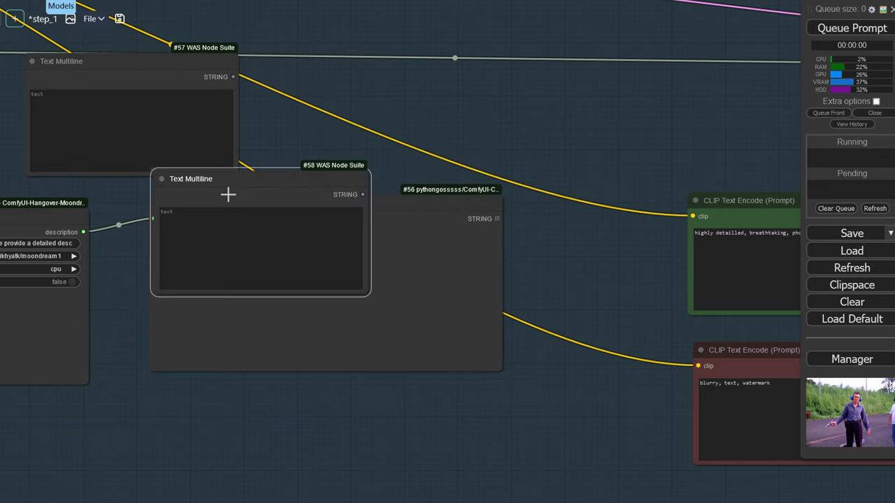
pyautogui.moveTo(230, 194); pyautogui.dragTo(12, 433)
pyautogui.moveTo(168, 380); pyautogui.dragTo(232, 332)
pyautogui.moveTo(330, 169); pyautogui.dragTo(234, 200)
# Step: Add a Switch (Any) node between the Show Text node and the two CLIP Text Encode nodes
pyautogui.moveTo(553, 288); pyautogui.dragTo(371, 245)
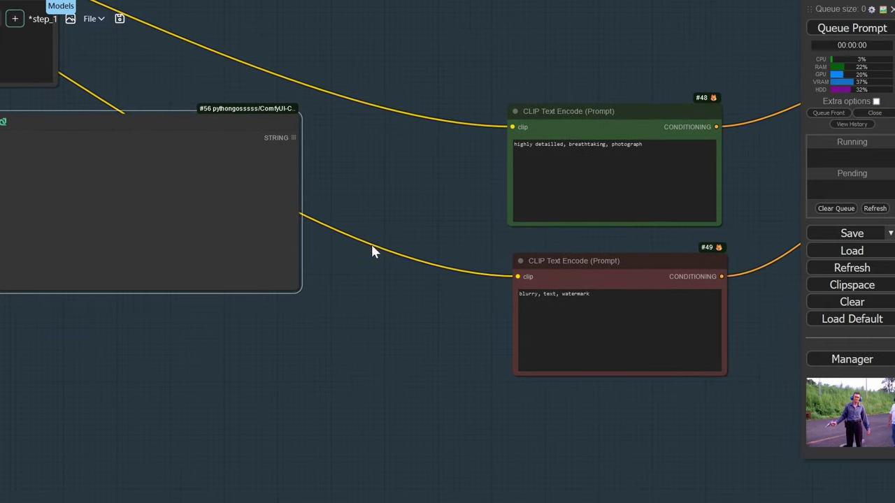
pyautogui.click(369, 235)
pyautogui.doubleClick(350, 209)
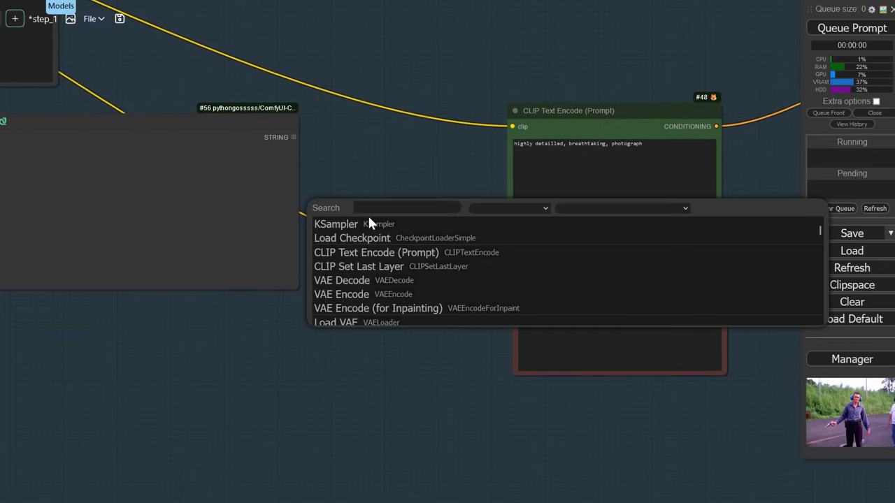
pyautogui.write('switch')
pyautogui.scroll(-2, 393, 264)
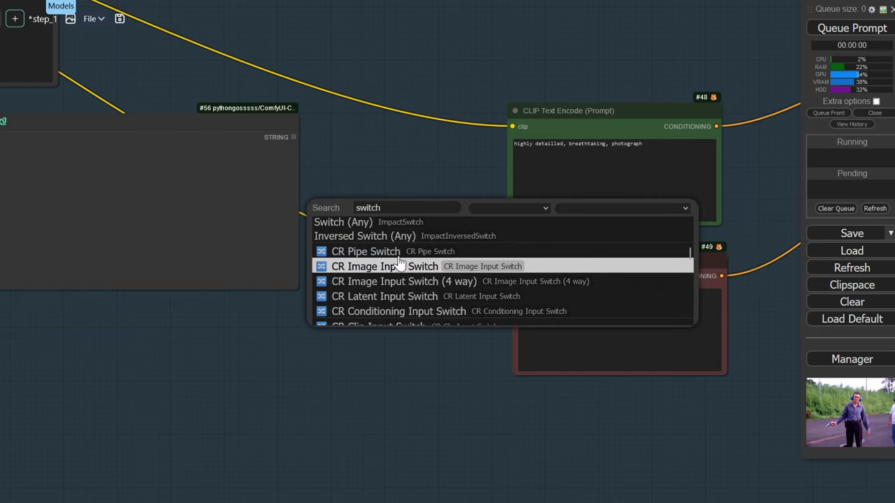
pyautogui.scroll(3, 402, 244)
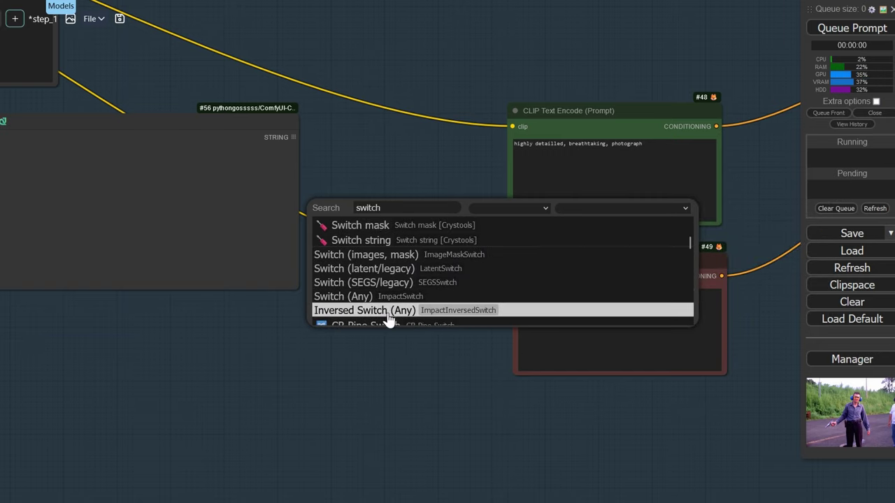
pyautogui.click(392, 296)
pyautogui.moveTo(416, 209); pyautogui.dragTo(380, 165)
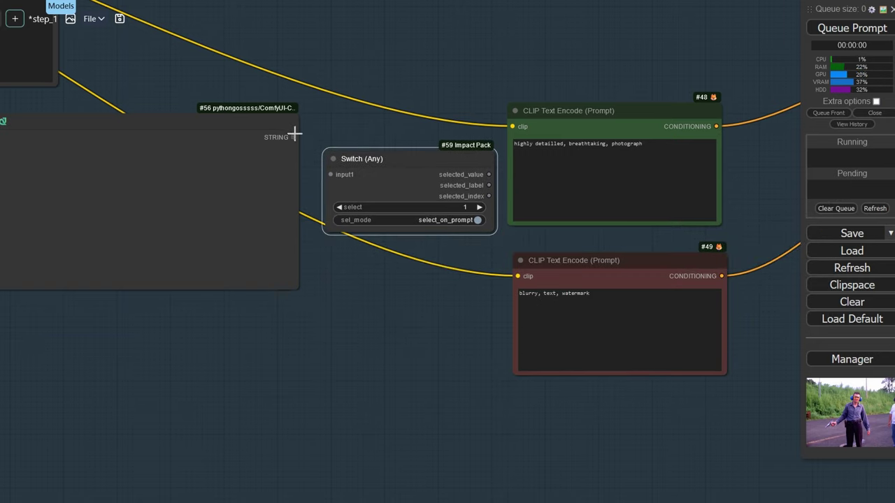
# Step: Retitle the Text Multiline node below Show Text as Override
pyautogui.moveTo(238, 320); pyautogui.dragTo(456, 271)
pyautogui.moveTo(82, 303); pyautogui.dragTo(284, 282)
pyautogui.rightClick(197, 280)
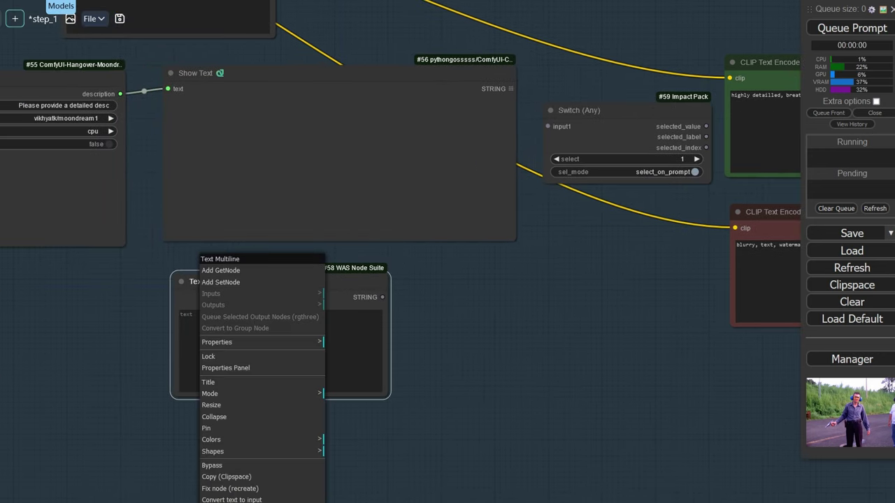
pyautogui.click(252, 383)
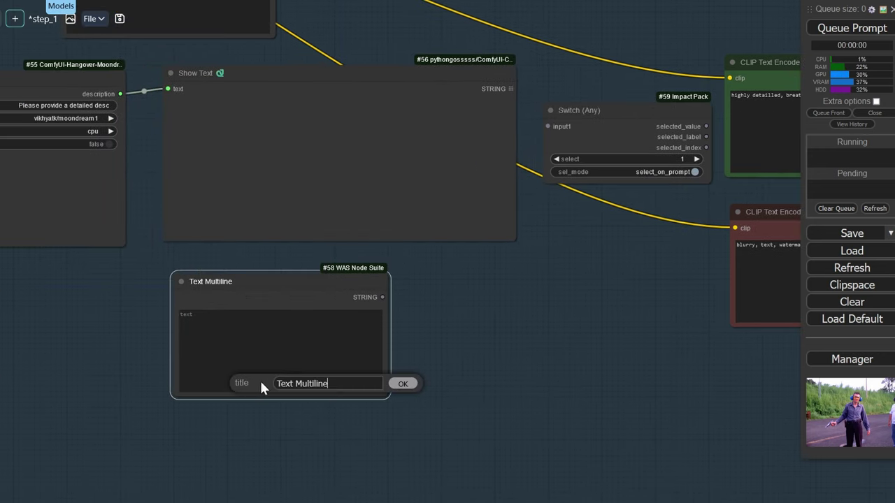
pyautogui.write('Override')
pyautogui.press('Return')
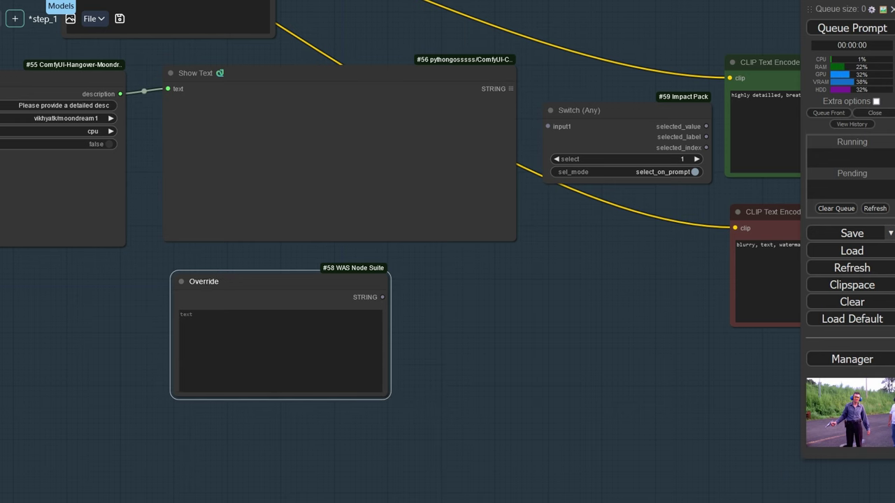
# Step: Add a CR Text Concatenate node in the free space above the Switch (Any) node
pyautogui.scroll(-1, 292, 255)
pyautogui.moveTo(292, 255); pyautogui.dragTo(274, 408)
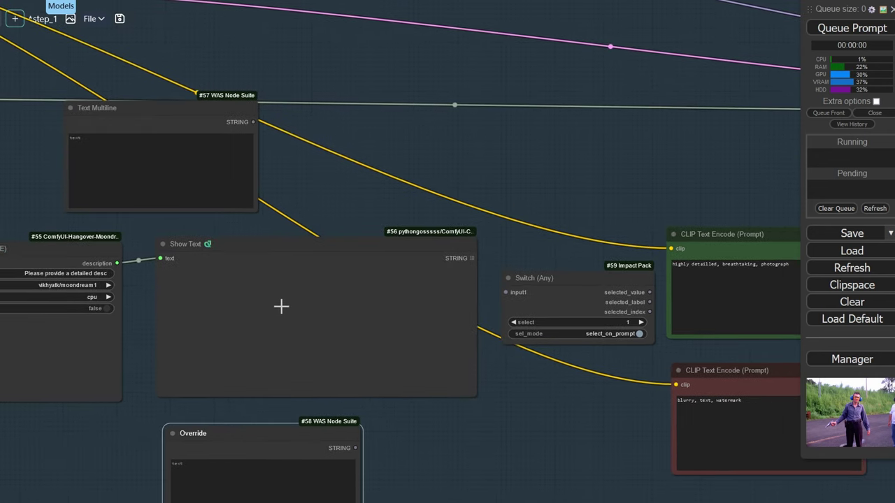
pyautogui.doubleClick(428, 136)
pyautogui.write('cr')
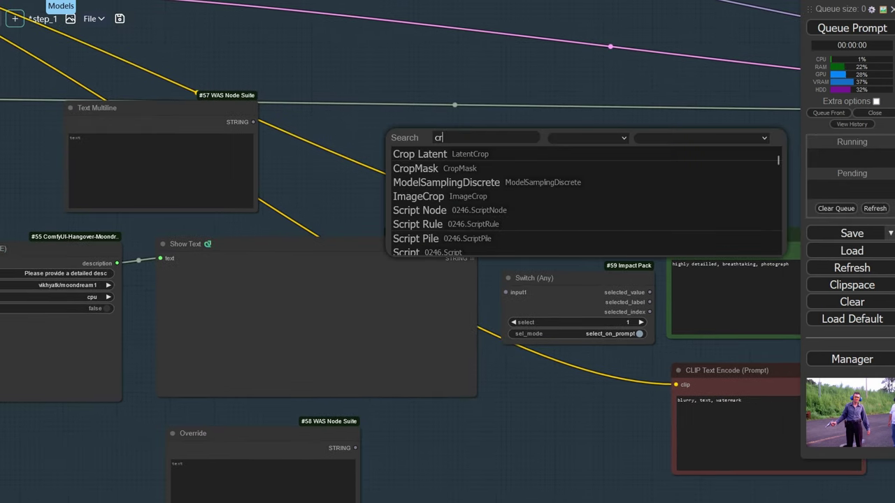
pyautogui.press('BackSpace')
pyautogui.write('oncate')
pyautogui.click(402, 172)
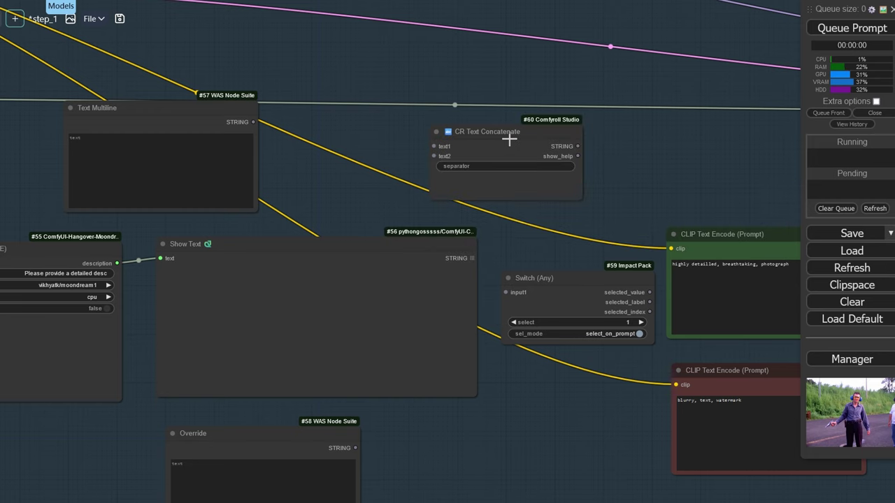
pyautogui.moveTo(509, 139); pyautogui.dragTo(493, 140)
# Step: Connect Text Multiline to the concatenate node's text1 and fill it with the positive prompt "highly detailled, breathtaking, photograph"
pyautogui.moveTo(249, 120); pyautogui.dragTo(418, 147)
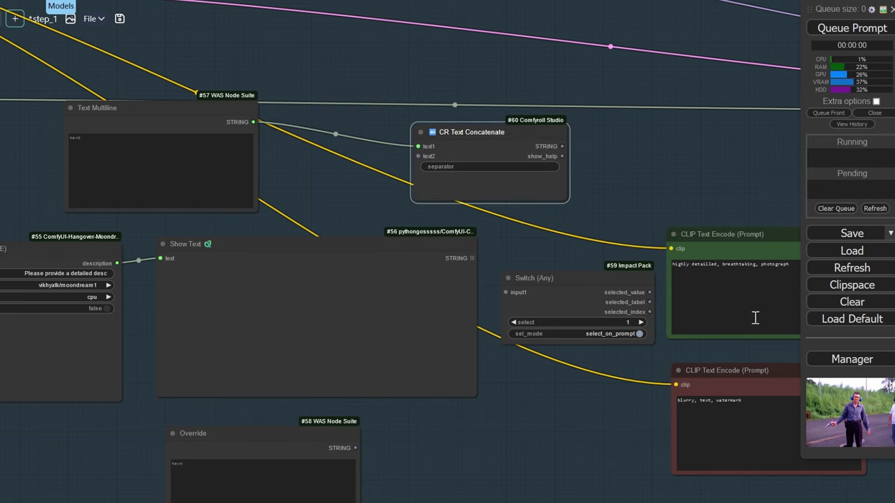
pyautogui.moveTo(755, 315); pyautogui.dragTo(133, 180)
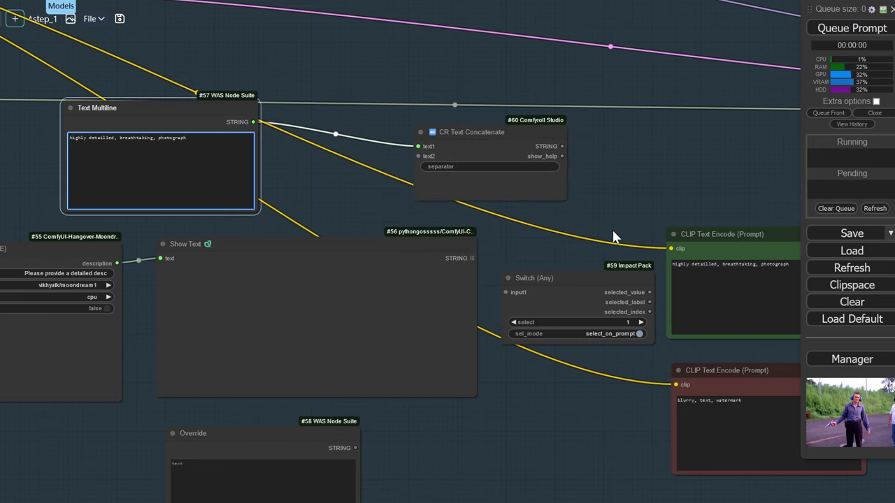
# Step: Route the Show Text and Override strings through Switch (Any) into the text2 input of CR Text Concatenate
pyautogui.moveTo(436, 147); pyautogui.dragTo(495, 146)
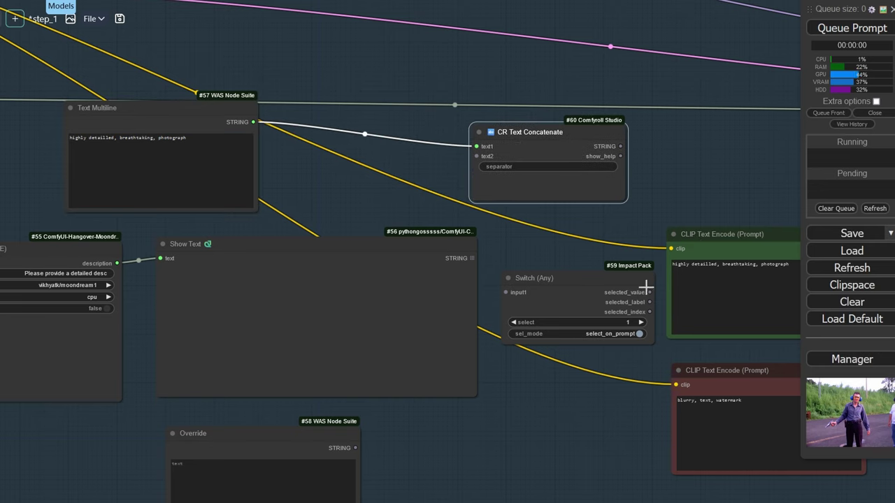
pyautogui.moveTo(633, 254); pyautogui.dragTo(476, 156)
pyautogui.moveTo(523, 299); pyautogui.dragTo(507, 292)
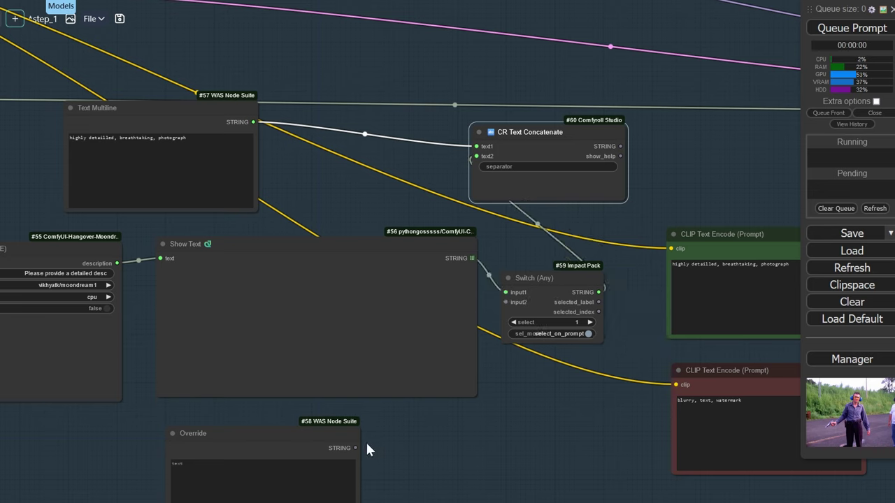
pyautogui.moveTo(355, 447); pyautogui.dragTo(506, 302)
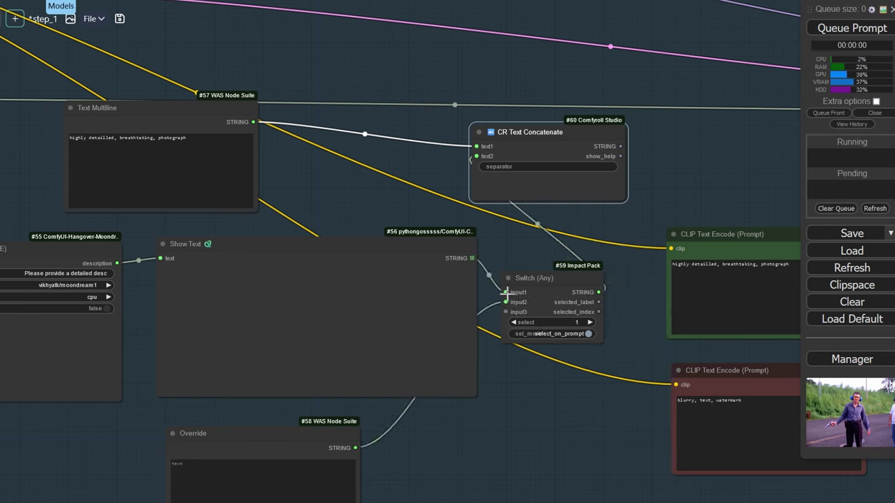
# Step: Rename the switch's first two inputs Moondream and Override, and set its select value to 2
pyautogui.doubleClick(510, 298)
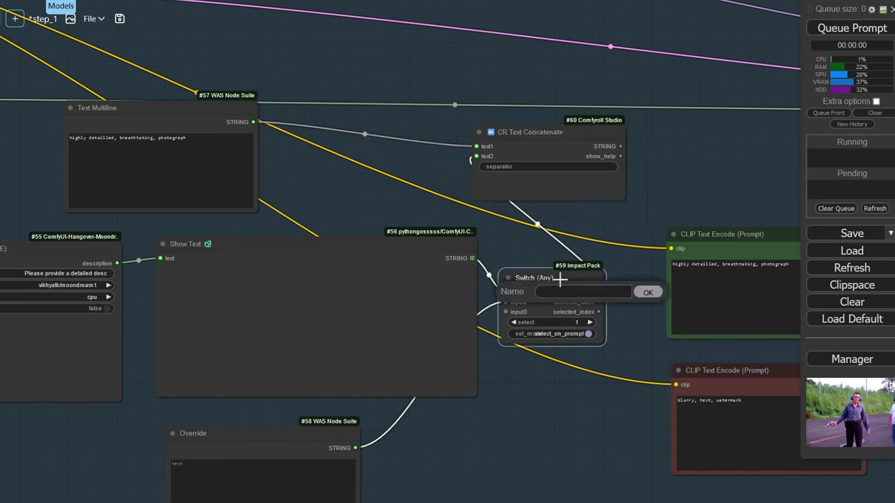
pyautogui.write('Moondream')
pyautogui.press('Return')
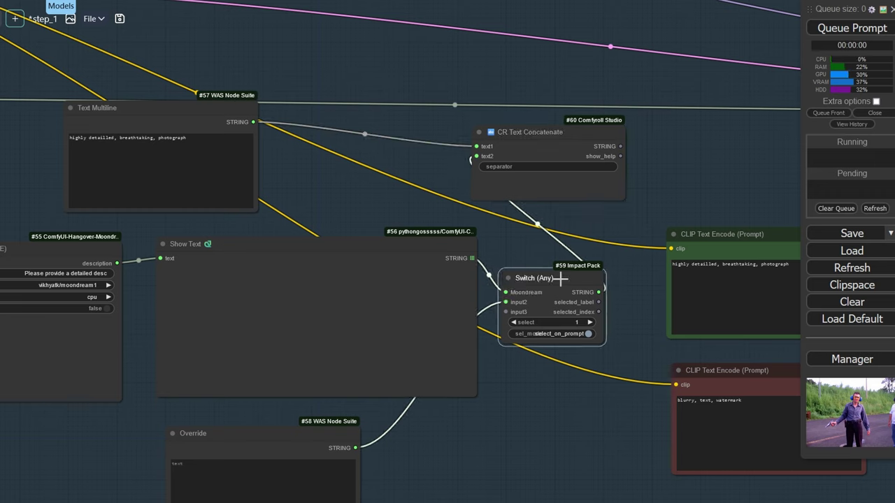
pyautogui.doubleClick(518, 302)
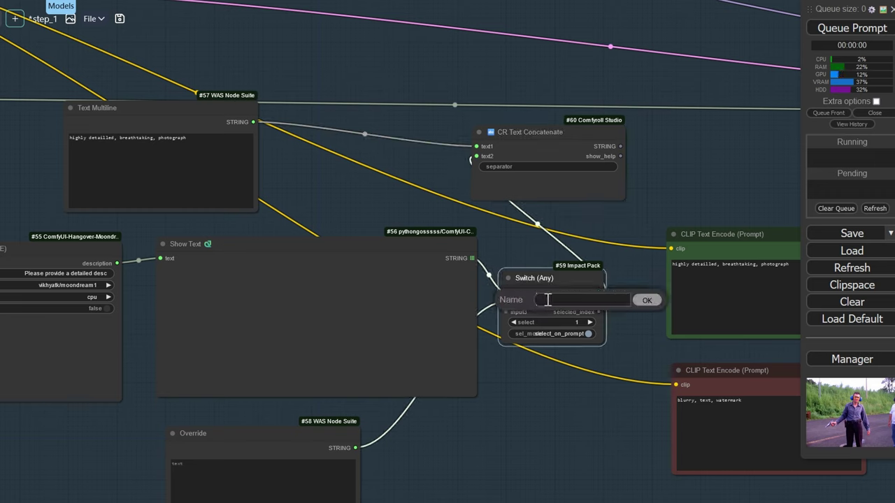
pyautogui.write('Override')
pyautogui.press('Return')
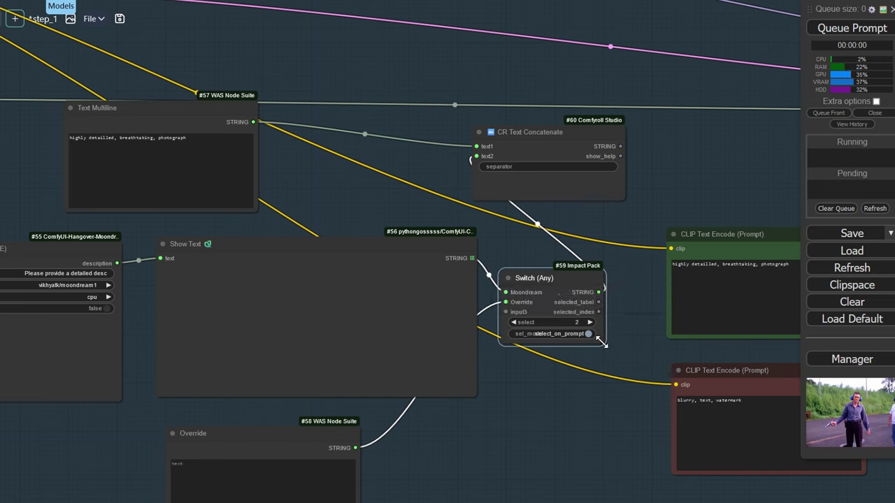
# Step: Enlarge the Switch (Any) node and move CR Text Concatenate above the green prompt node
pyautogui.moveTo(604, 344); pyautogui.dragTo(635, 360)
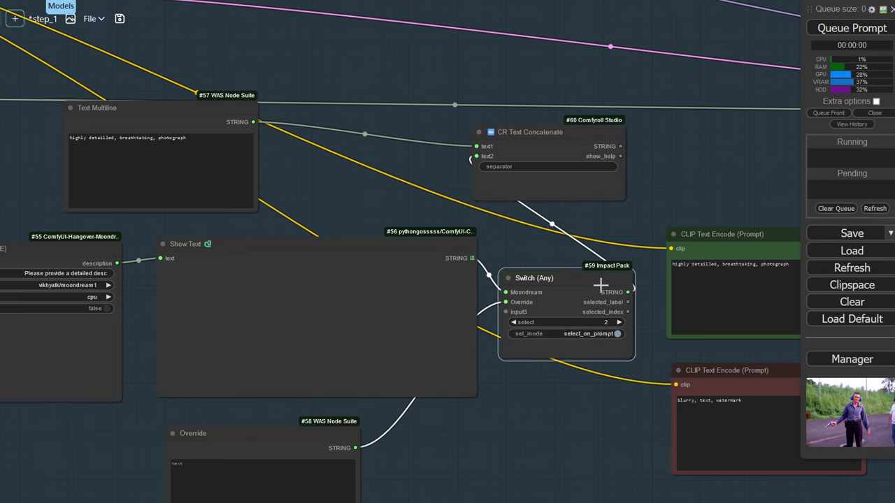
pyautogui.moveTo(586, 142); pyautogui.dragTo(730, 142)
pyautogui.scroll(-4, 688, 234)
pyautogui.moveTo(678, 223); pyautogui.dragTo(311, 193)
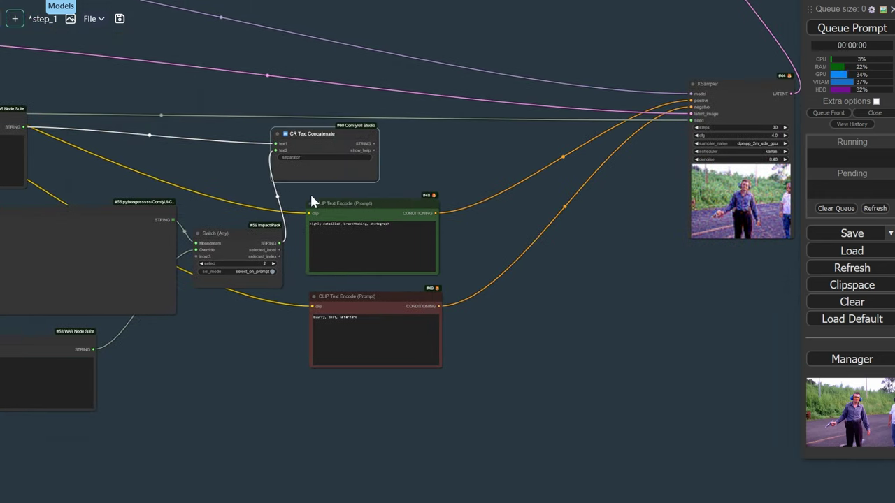
# Step: Move the green and red CLIP Text Encode nodes to the right of CR Text Concatenate, one above the other
pyautogui.moveTo(426, 218); pyautogui.dragTo(536, 158)
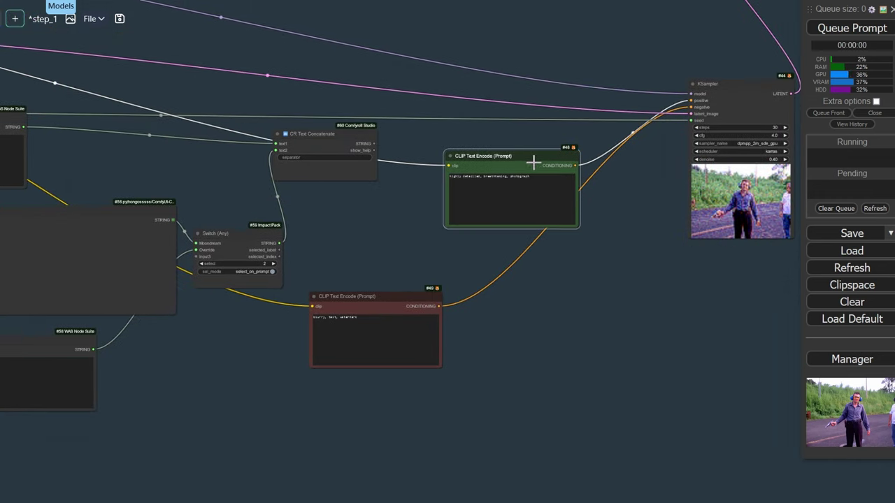
pyautogui.click(362, 296)
pyautogui.moveTo(388, 298); pyautogui.dragTo(521, 253)
pyautogui.scroll(3, 515, 262)
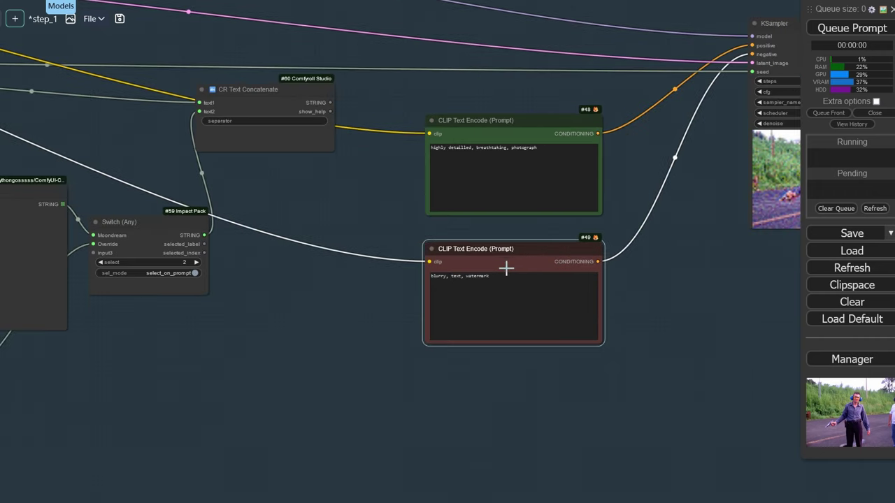
# Step: Convert the green CLIP Text Encode's text to an input, feed it from CR Text Concatenate's STRING output, and move the concatenate node closer
pyautogui.moveTo(338, 213); pyautogui.dragTo(549, 246)
pyautogui.rightClick(651, 157)
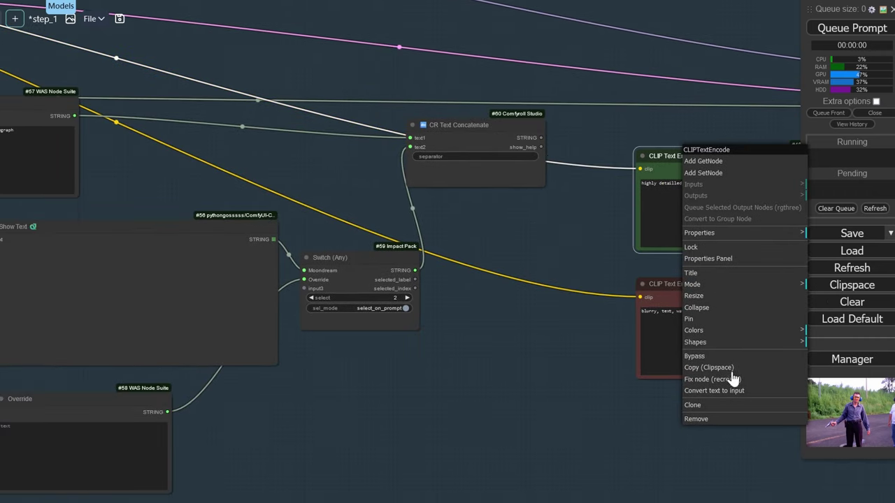
pyautogui.click(733, 448)
pyautogui.moveTo(542, 138); pyautogui.dragTo(640, 177)
pyautogui.moveTo(468, 265); pyautogui.dragTo(586, 250)
pyautogui.moveTo(578, 126); pyautogui.dragTo(644, 170)
# Step: Connect the image output of Upscale Image (using Model) to the Moondream Interrogator's image input
pyautogui.moveTo(567, 304); pyautogui.dragTo(627, 273)
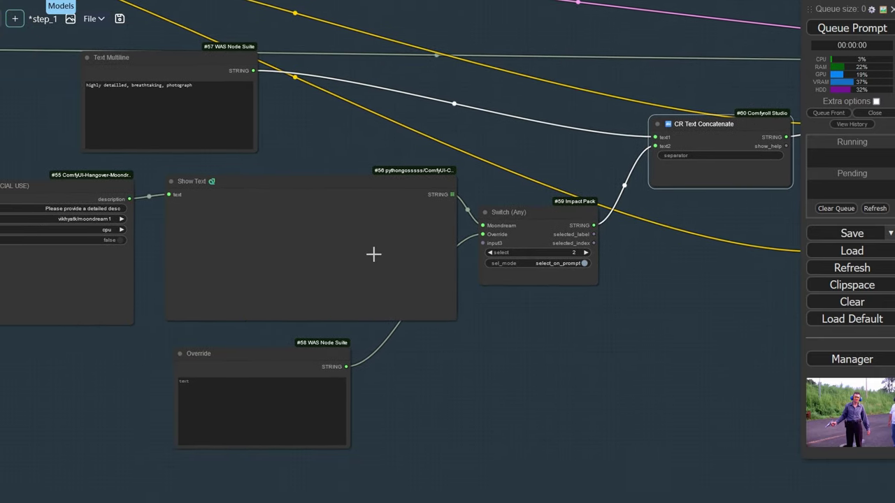
pyautogui.moveTo(321, 133); pyautogui.dragTo(549, 143)
pyautogui.scroll(-5, 188, 101)
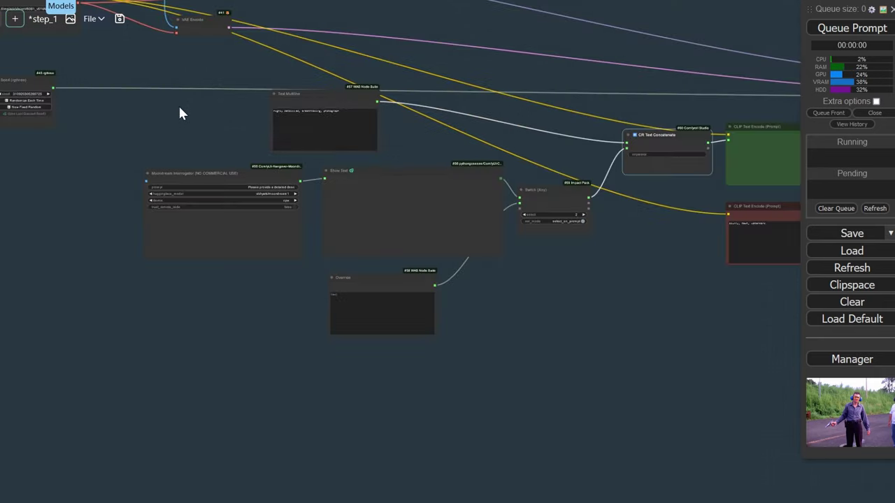
pyautogui.moveTo(179, 109); pyautogui.dragTo(302, 159)
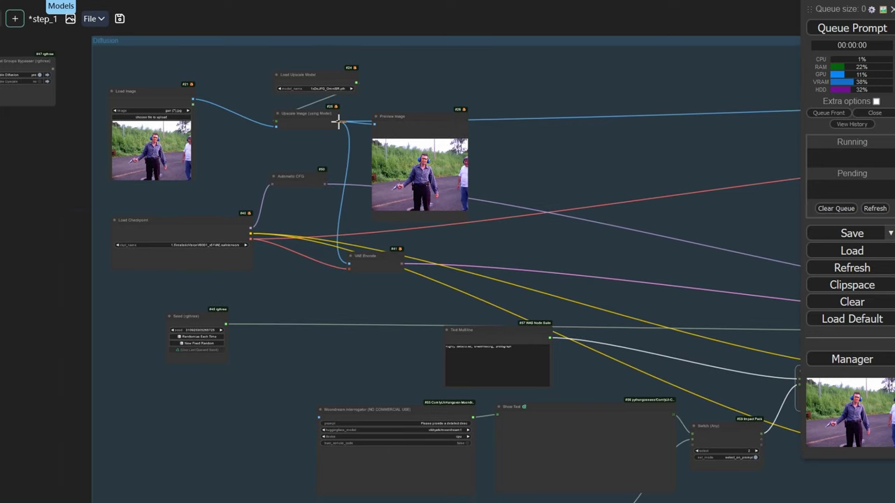
pyautogui.moveTo(337, 122); pyautogui.dragTo(321, 418)
pyautogui.moveTo(344, 354); pyautogui.dragTo(128, 184)
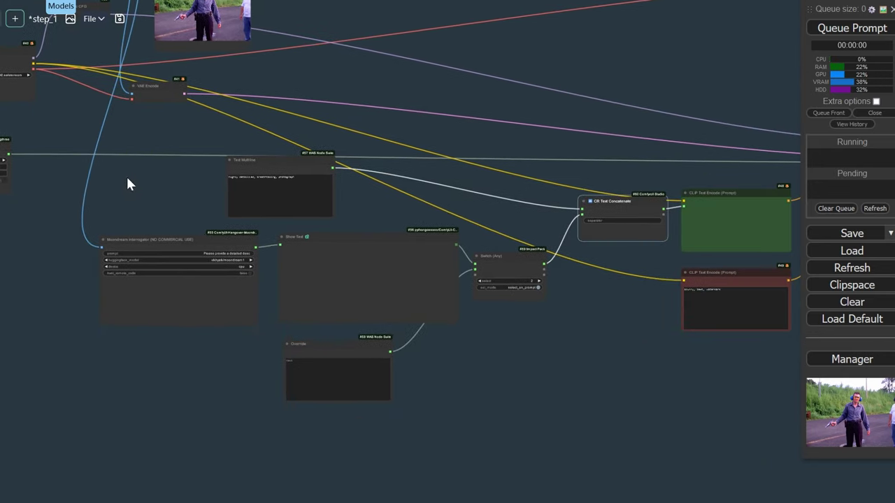
# Step: Replace the Moondream Interrogator's prompt with text beginning "tell me everything you know about this image, my life"
pyautogui.scroll(8, 252, 260)
pyautogui.click(173, 239)
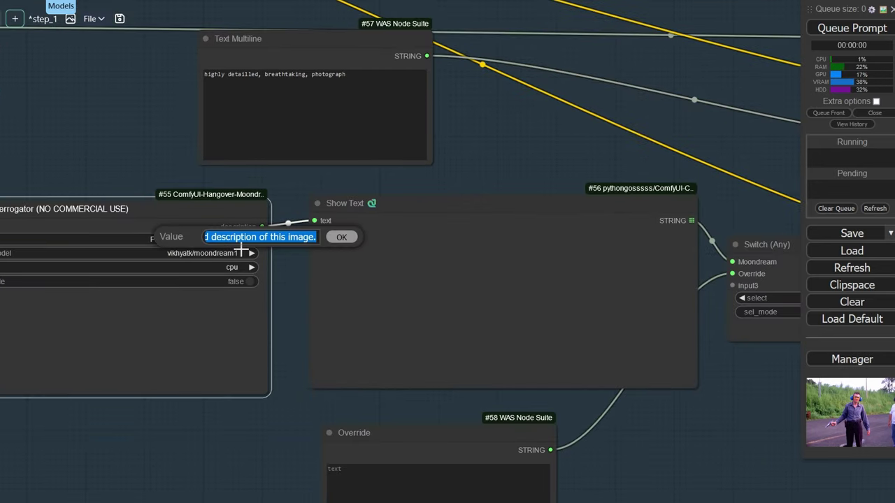
pyautogui.write('tell me ')
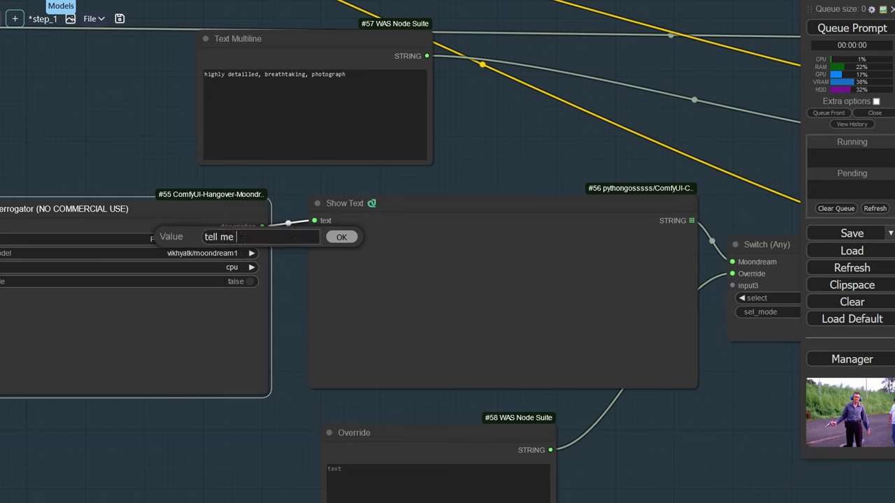
pyautogui.write('everything you know a')
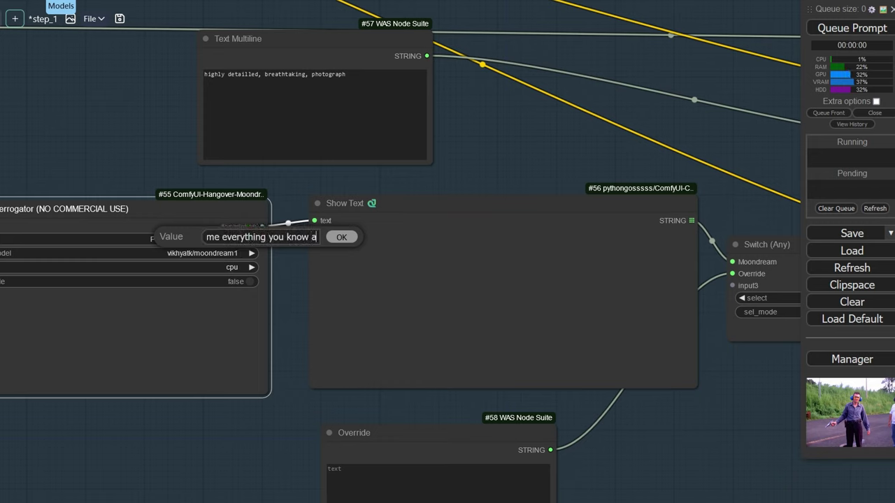
pyautogui.write('bout this image, my life d')
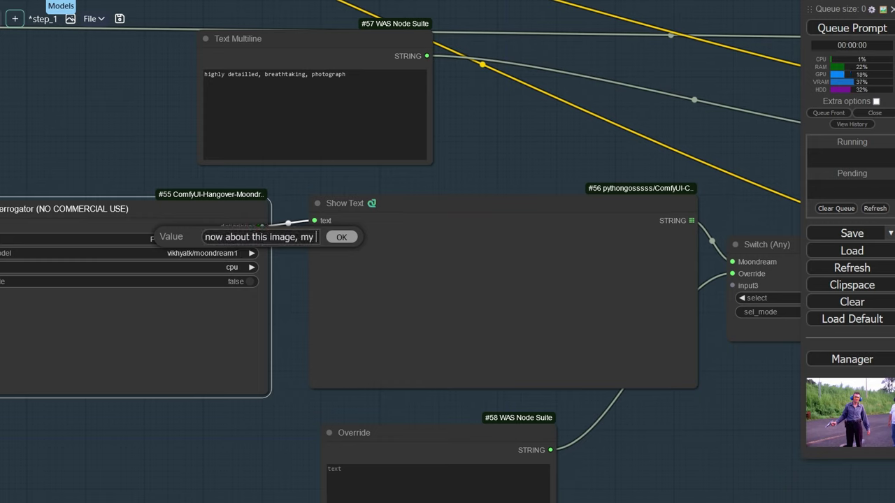
# Step: Complete the Moondream Interrogator prompt as "tell me everything you know about this image, my life depends on it"
pyautogui.write('epends on it')
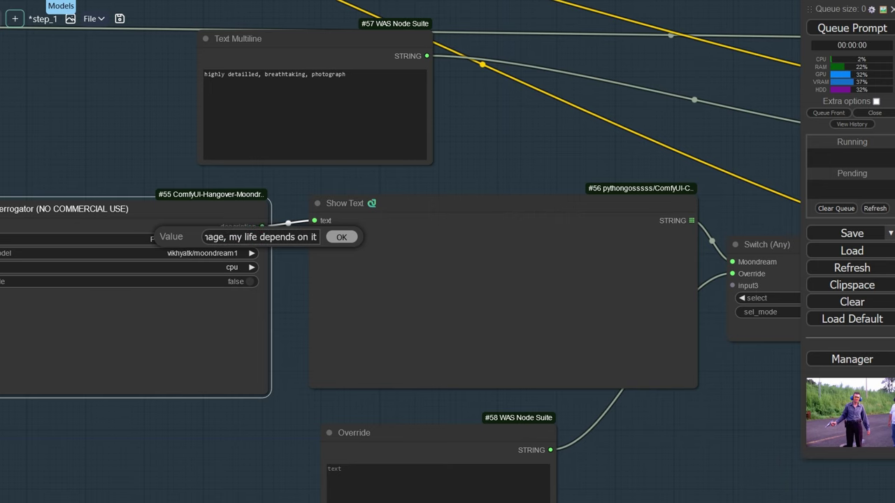
pyautogui.press('Return')
# Step: Rearrange the Override, Switch (Any), CR Text Concatenate and Text Multiline nodes into a more compact layout
pyautogui.scroll(-2, 434, 388)
pyautogui.moveTo(563, 404); pyautogui.dragTo(256, 324)
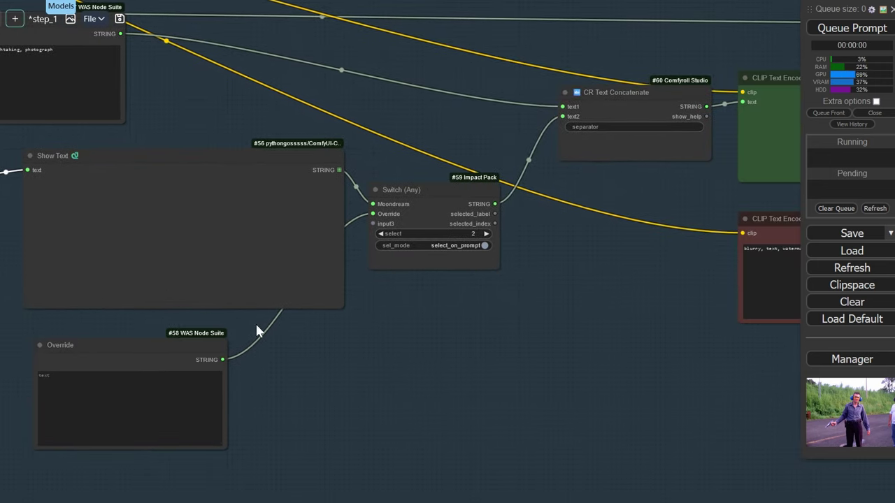
pyautogui.click(138, 346)
pyautogui.moveTo(138, 345); pyautogui.dragTo(291, 340)
pyautogui.moveTo(420, 189); pyautogui.dragTo(459, 198)
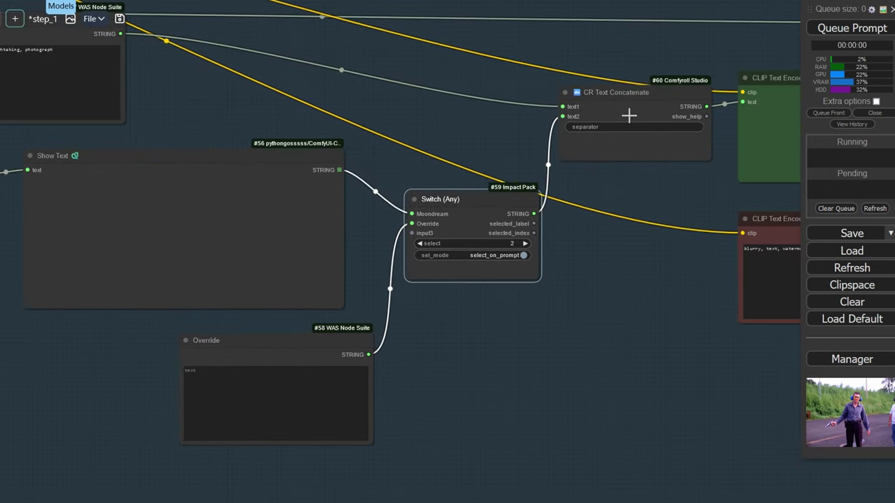
pyautogui.moveTo(624, 96); pyautogui.dragTo(624, 120)
pyautogui.moveTo(423, 122); pyautogui.dragTo(513, 157)
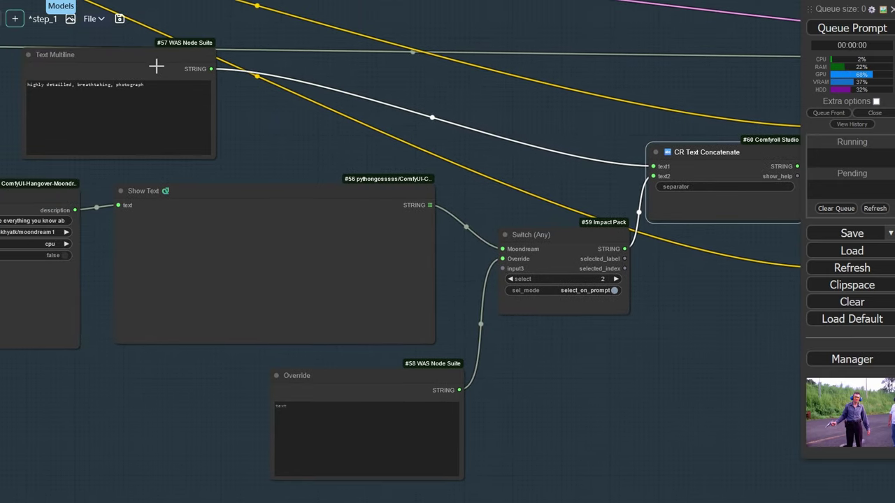
pyautogui.moveTo(157, 66); pyautogui.dragTo(356, 70)
pyautogui.moveTo(473, 175); pyautogui.dragTo(2, 136)
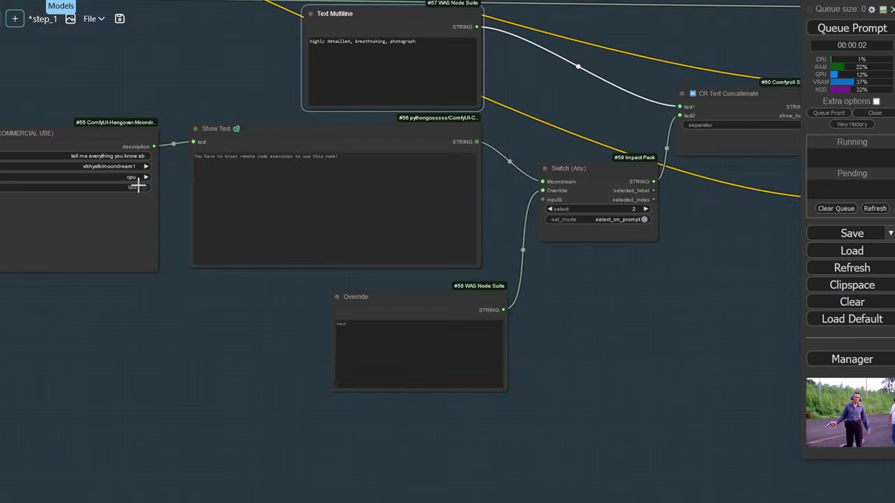
pyautogui.click(143, 179)
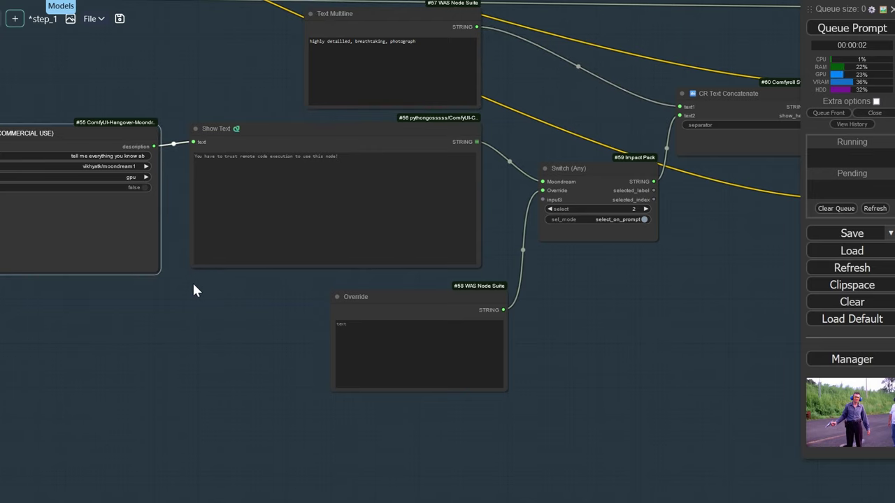
pyautogui.moveTo(194, 285); pyautogui.dragTo(228, 303)
pyautogui.scroll(4, 310, 285)
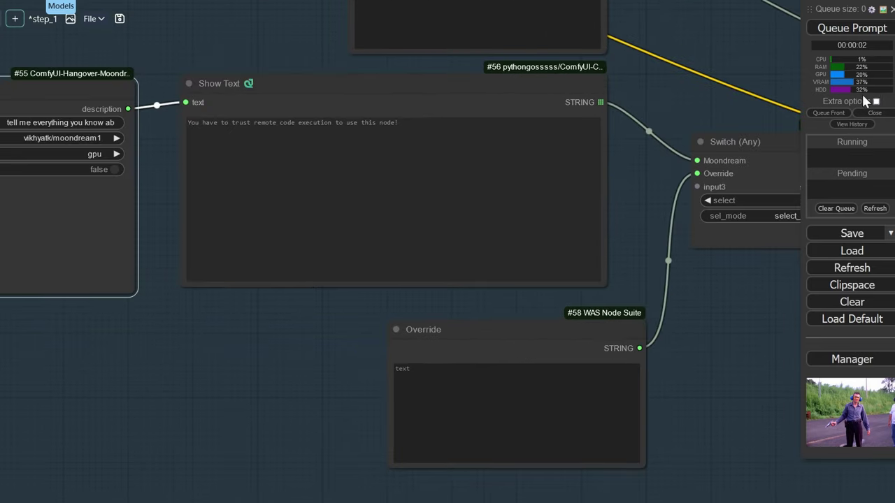
pyautogui.click(845, 30)
# Step: Set trust_remote_code to true on the Moondream Interrogator and queue the prompt again
pyautogui.click(234, 280)
pyautogui.scroll(-6, 192, 342)
pyautogui.scroll(3, 375, 339)
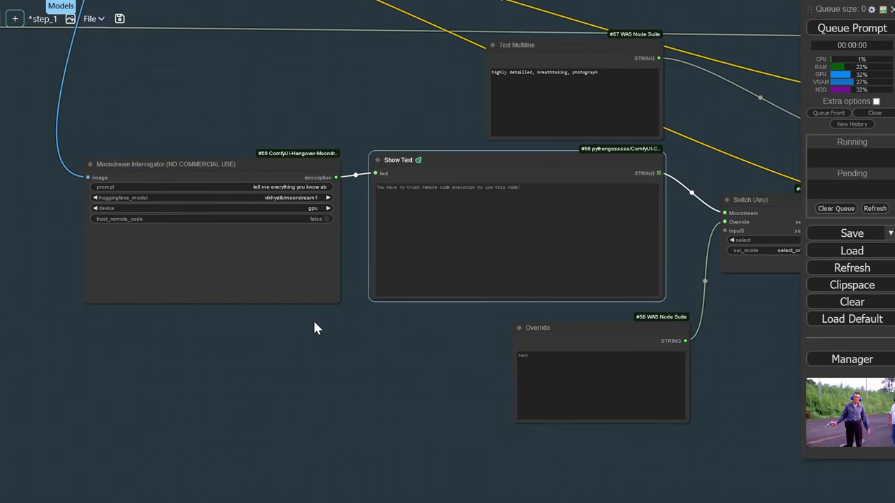
pyautogui.click(322, 219)
pyautogui.click(859, 31)
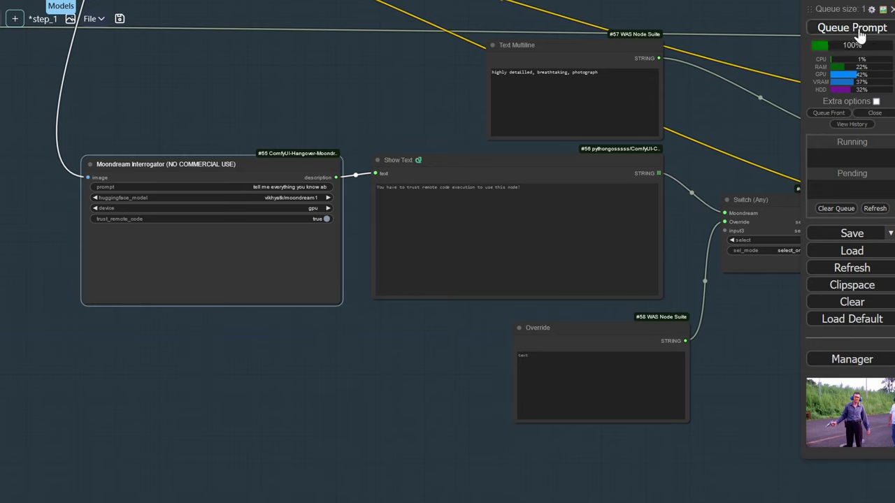
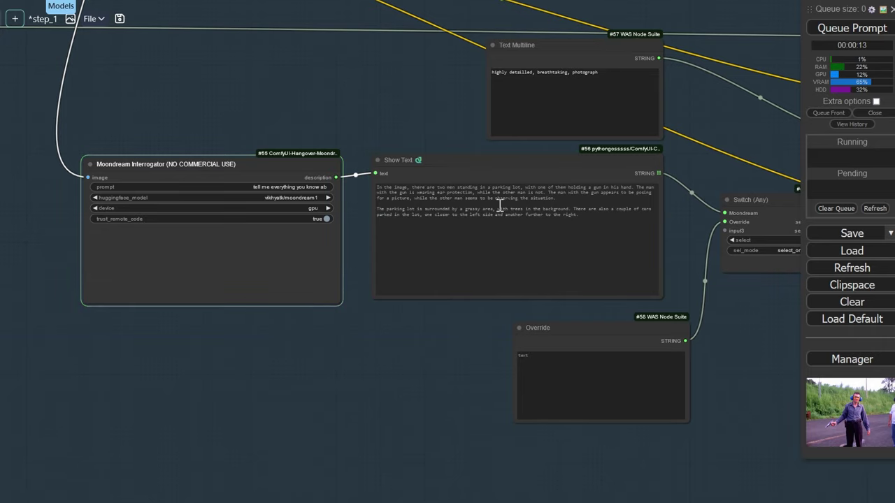
# Step: Read the image description generated in the Show Text node, including the sentence about the cars
pyautogui.scroll(8, 532, 154)
pyautogui.middleClick(607, 243)
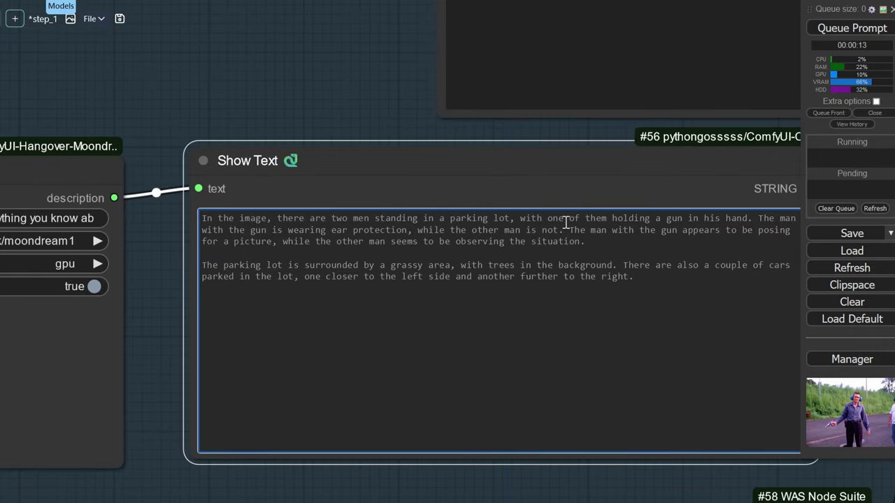
pyautogui.click(549, 162)
pyautogui.scroll(-2, 549, 162)
pyautogui.moveTo(535, 165); pyautogui.dragTo(474, 170)
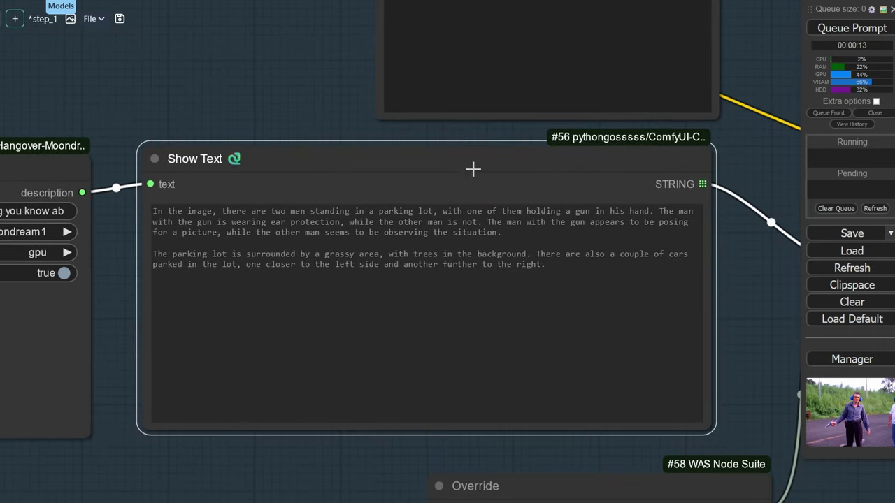
pyautogui.moveTo(566, 253); pyautogui.dragTo(565, 280)
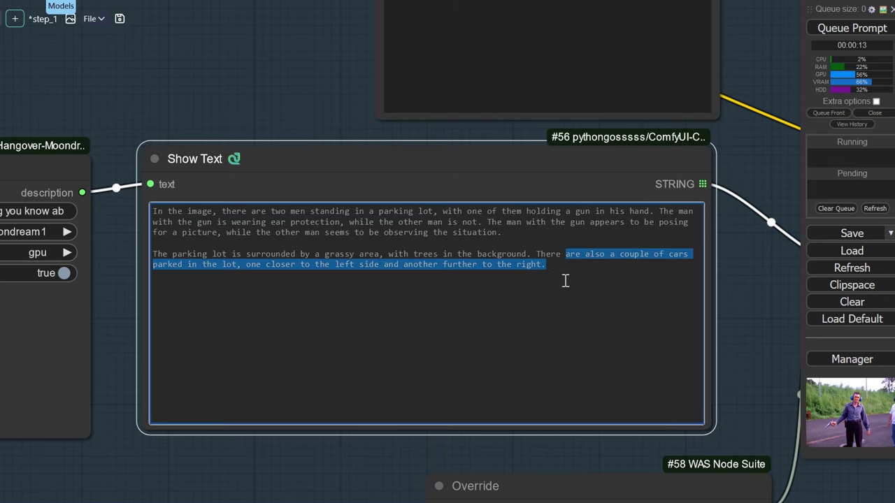
pyautogui.click(566, 280)
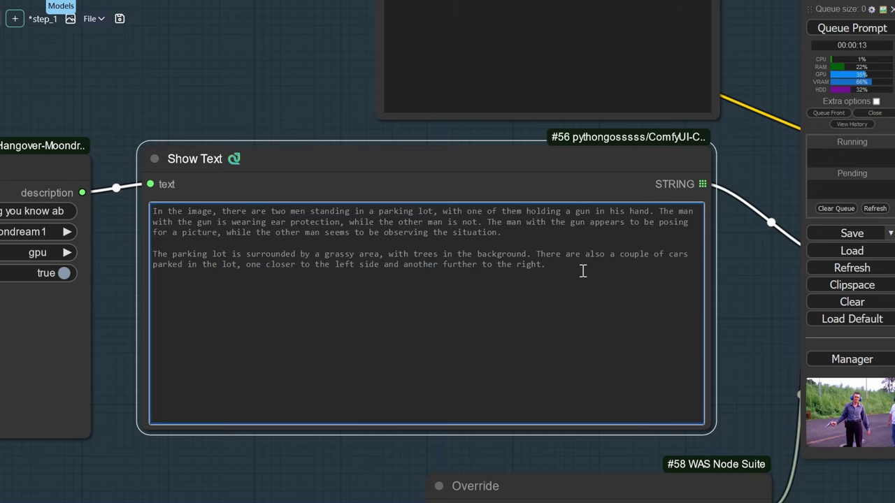
# Step: Copy the full description from the Show Text node into the Override node's text
pyautogui.scroll(-10, 707, 338)
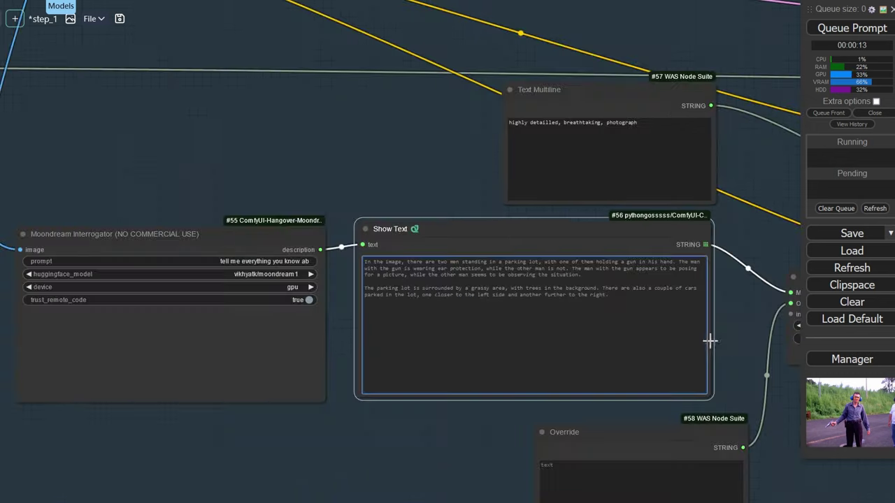
pyautogui.moveTo(720, 329); pyautogui.dragTo(530, 286)
pyautogui.scroll(6, 529, 286)
pyautogui.moveTo(573, 344); pyautogui.dragTo(431, 301)
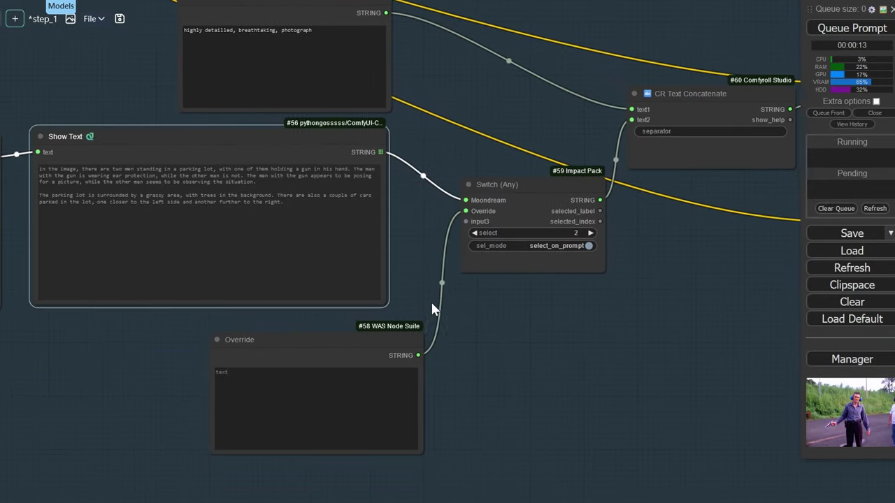
pyautogui.click(250, 200)
pyautogui.hotkey('ctrl', 'a')
pyautogui.hotkey('ctrl', 'c')
pyautogui.click(290, 411)
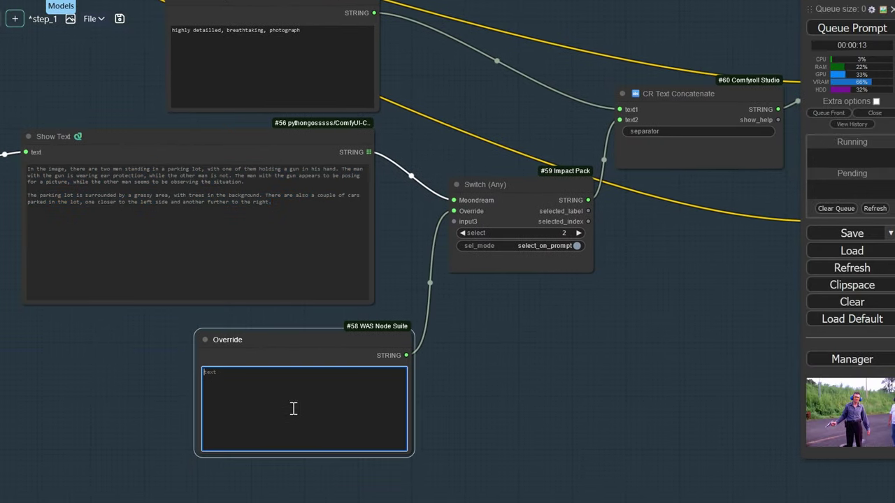
pyautogui.hotkey('ctrl', 'v')
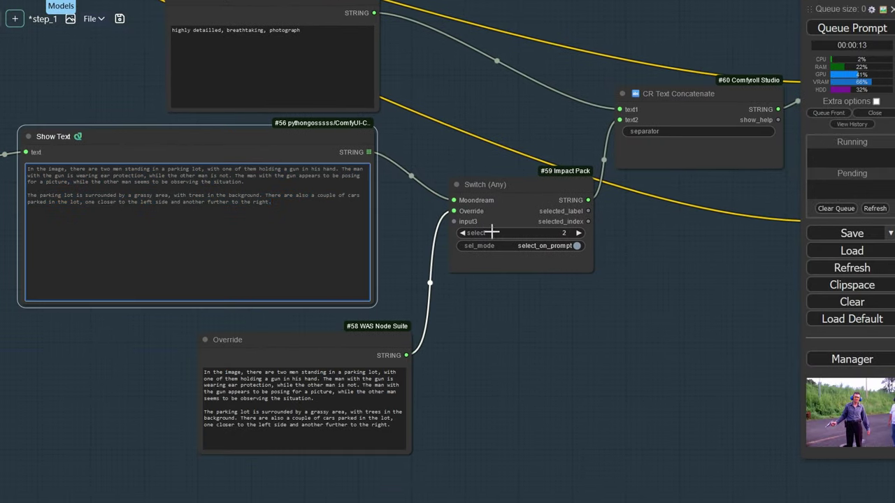
# Step: Set the Switch (Any) node's select value to 1 and queue the prompt
pyautogui.click(463, 233)
pyautogui.scroll(-3, 568, 286)
pyautogui.click(840, 32)
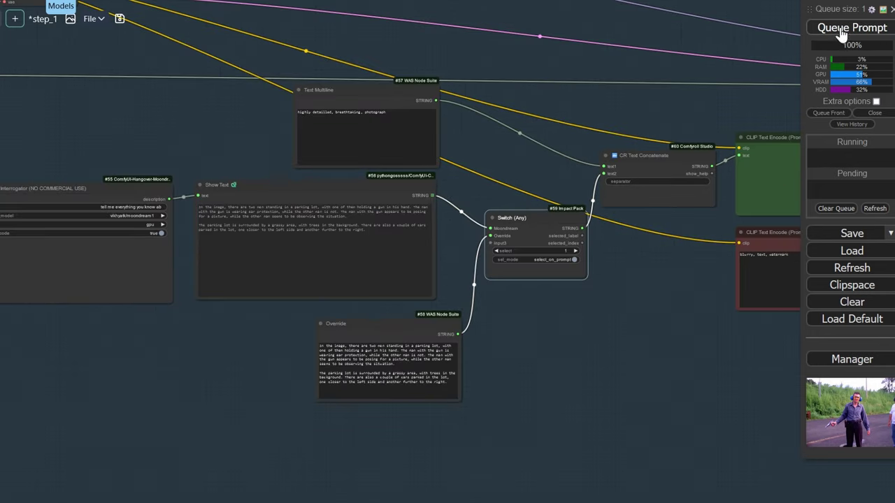
# Step: Add a CCSR_Model_Select node inside the empty group beside the image preview
pyautogui.scroll(-6, 597, 316)
pyautogui.moveTo(786, 227); pyautogui.dragTo(362, 197)
pyautogui.scroll(-4, 361, 196)
pyautogui.moveTo(423, 201); pyautogui.dragTo(218, 186)
pyautogui.scroll(4, 270, 193)
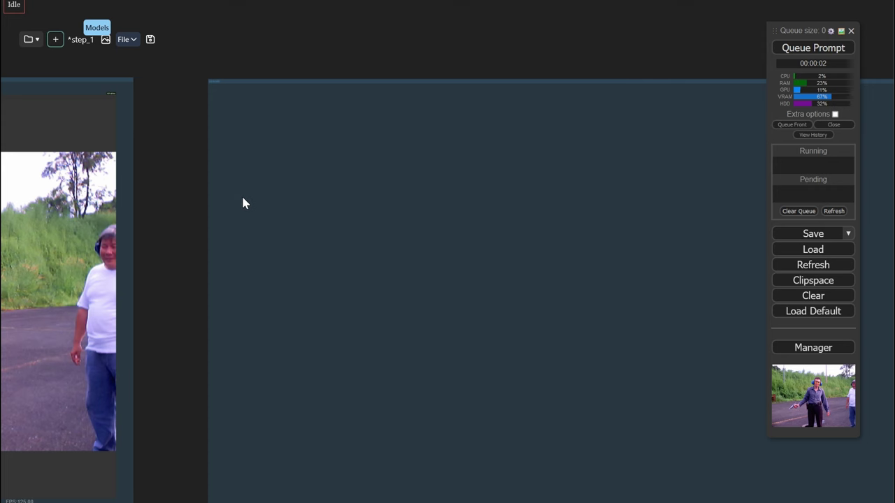
pyautogui.moveTo(242, 202)
pyautogui.mouseDown()
pyautogui.moveTo(324, 214)
pyautogui.moveTo(252, 197)
pyautogui.mouseUp()
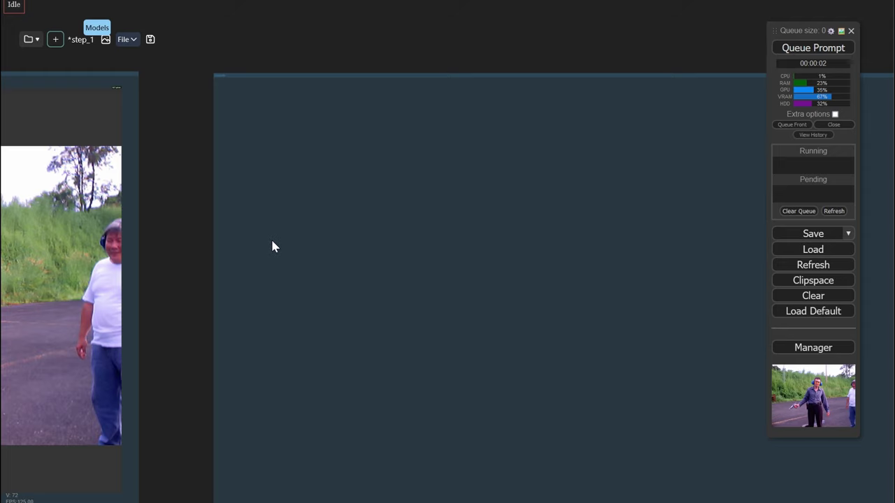
pyautogui.scroll(-3, 270, 226)
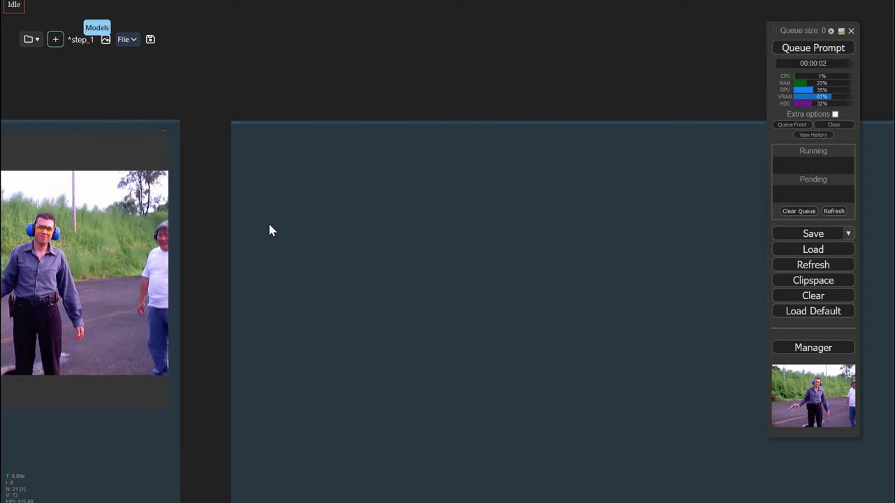
pyautogui.scroll(3, 270, 225)
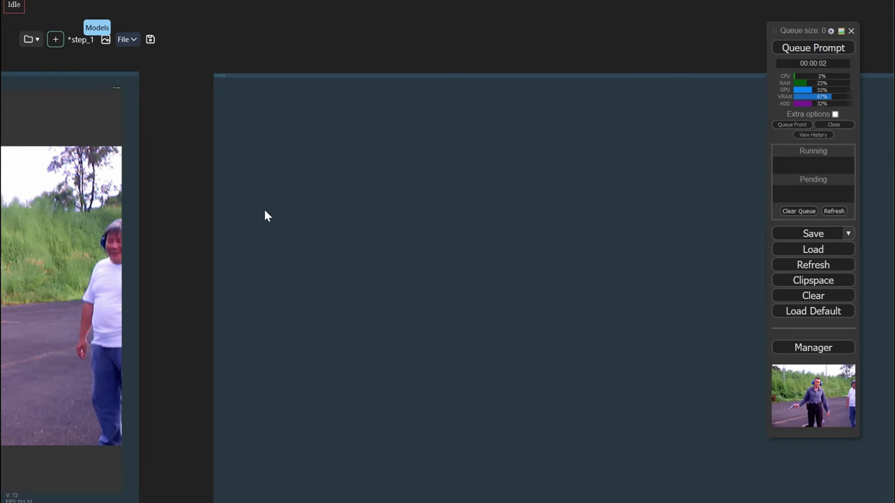
pyautogui.scroll(3, 276, 173)
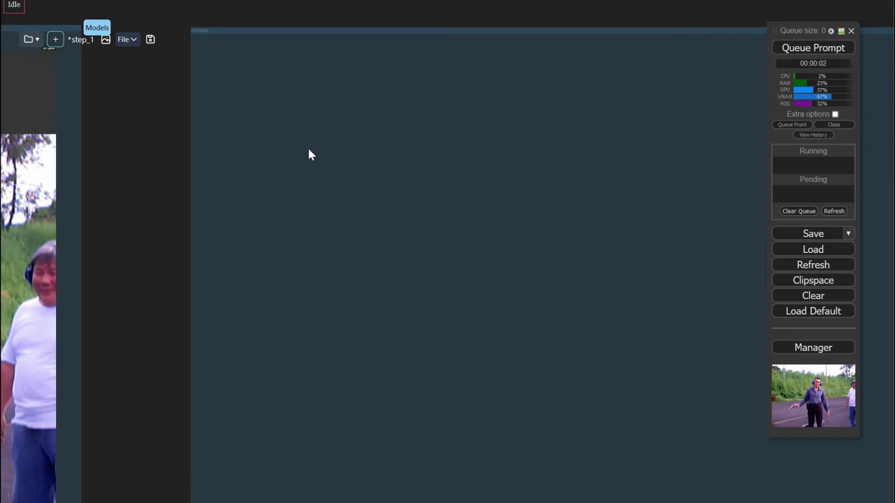
pyautogui.doubleClick(314, 126)
pyautogui.write('ccs')
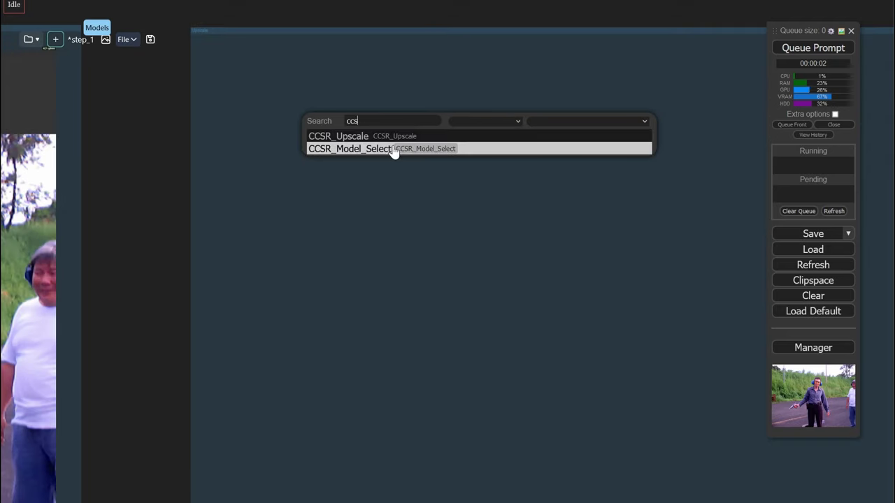
pyautogui.click(394, 148)
# Step: Widen the CCSR_Model_Select node and choose SR\real-world_ccsr-001.ckpt as its checkpoint
pyautogui.scroll(5, 393, 146)
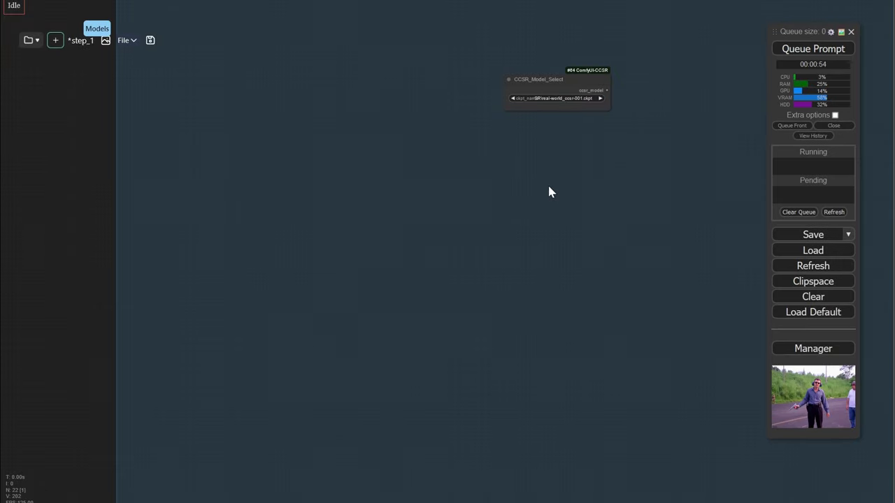
pyautogui.moveTo(549, 192); pyautogui.dragTo(298, 246)
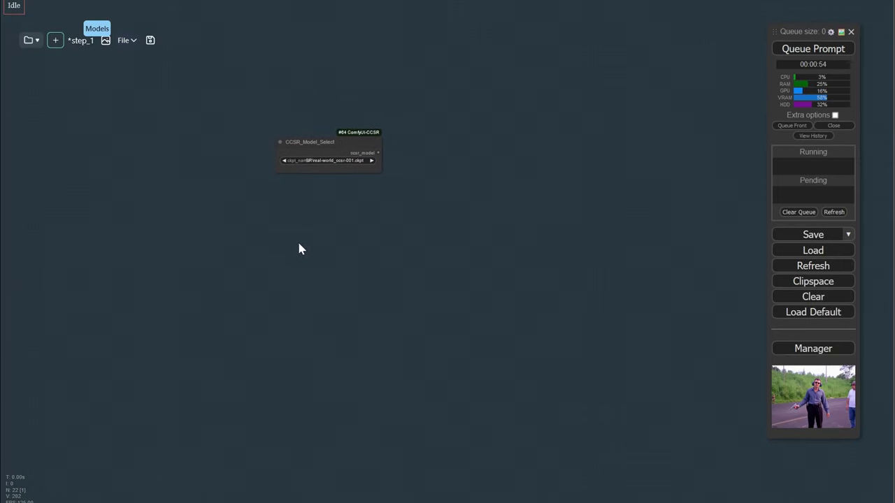
pyautogui.scroll(4, 288, 185)
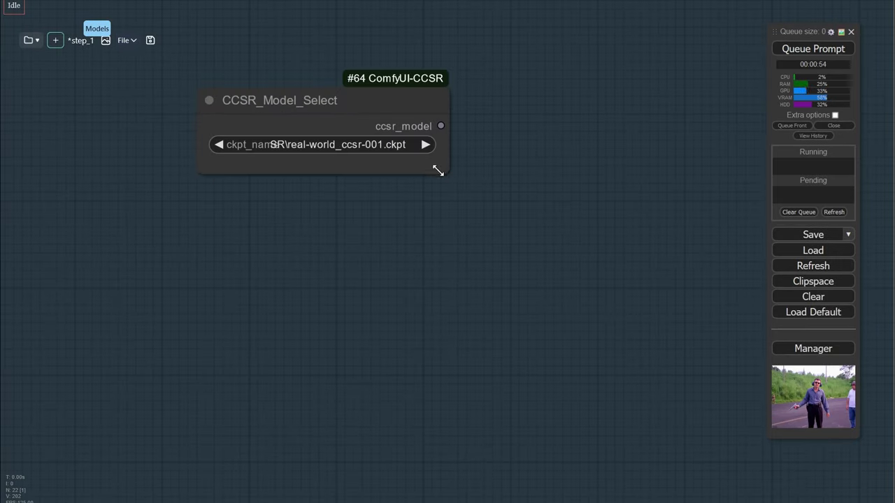
pyautogui.moveTo(449, 171); pyautogui.dragTo(625, 167)
pyautogui.click(465, 144)
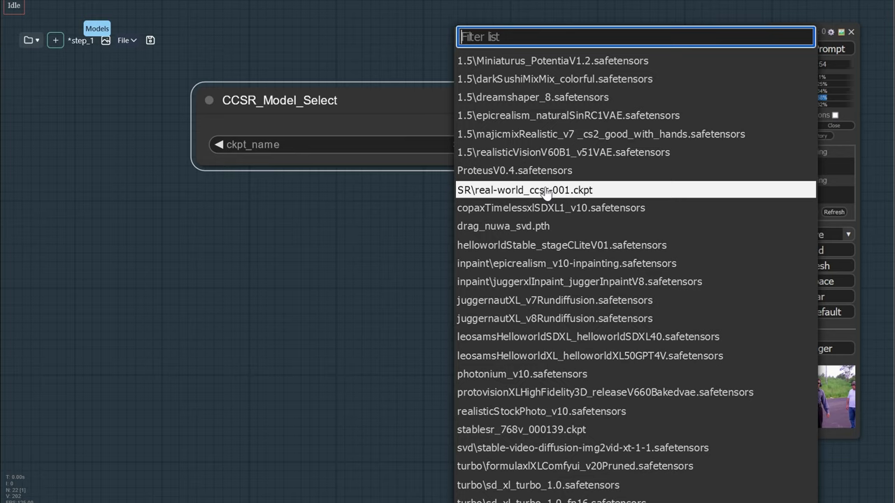
pyautogui.click(547, 190)
# Step: Add a CCSR_Upscale node below CCSR_Model_Select and link the two nodes' ccsr_model output and input
pyautogui.doubleClick(322, 214)
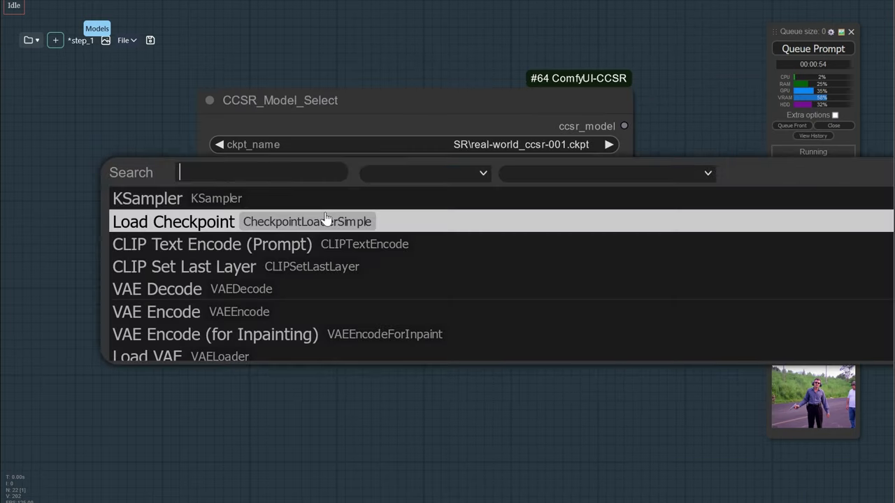
pyautogui.write('ccs')
pyautogui.click(321, 228)
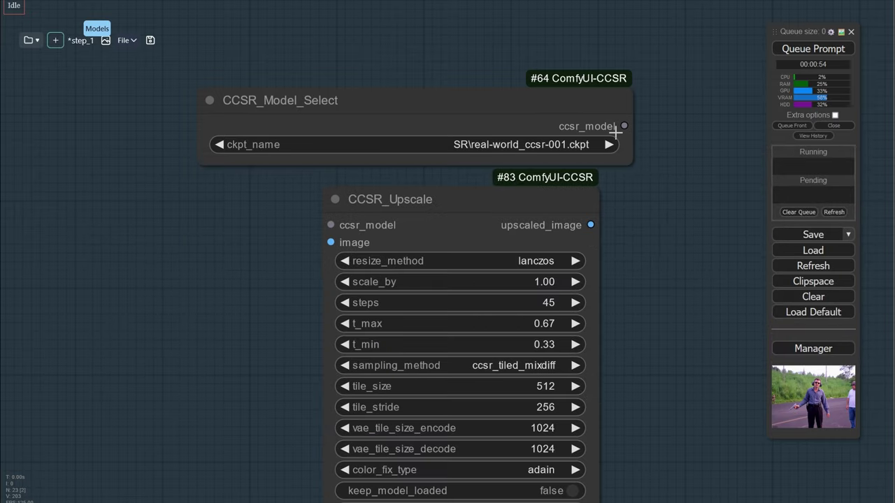
pyautogui.moveTo(623, 126); pyautogui.dragTo(338, 225)
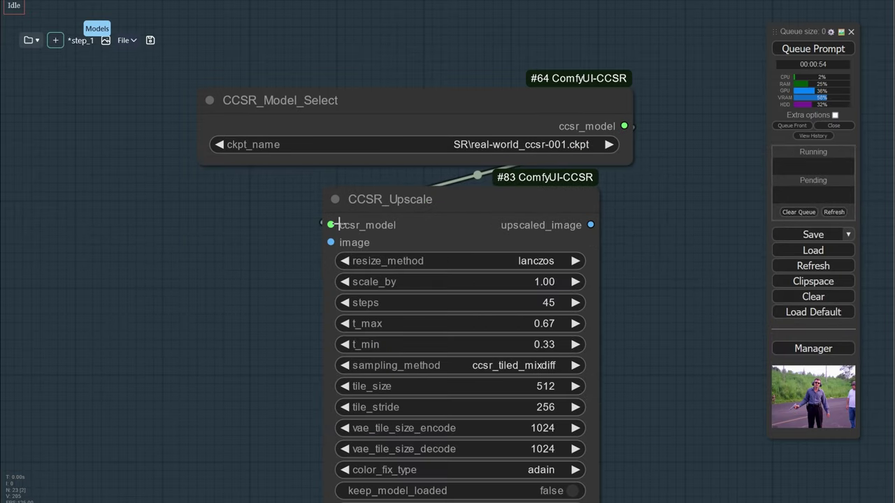
pyautogui.moveTo(451, 199); pyautogui.dragTo(369, 254)
pyautogui.scroll(-4, 550, 245)
pyautogui.moveTo(557, 262); pyautogui.dragTo(390, 133)
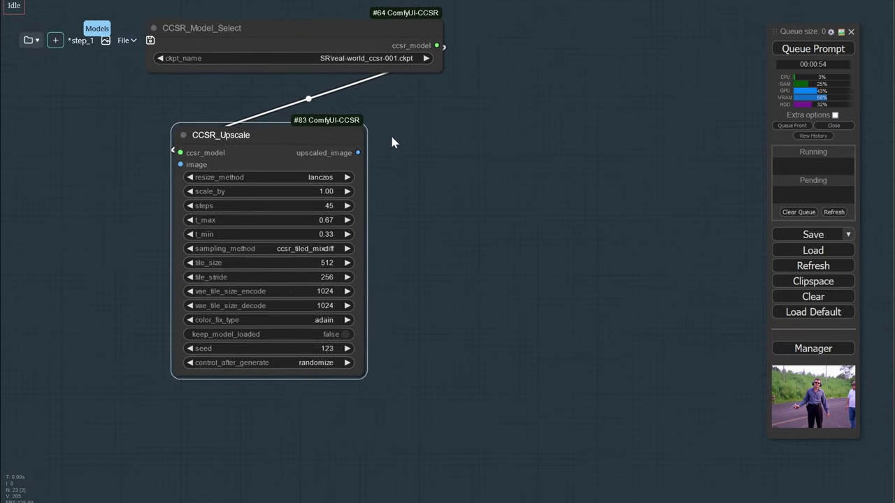
# Step: Set CCSR_Upscale's resize_method to lanczos and its scale_by value to 2
pyautogui.scroll(5, 200, 147)
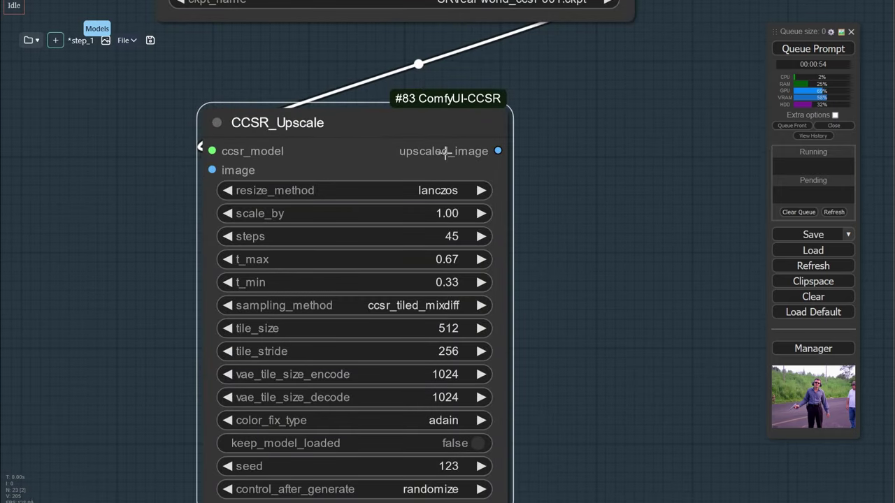
pyautogui.moveTo(603, 228); pyautogui.dragTo(588, 153)
pyautogui.click(369, 116)
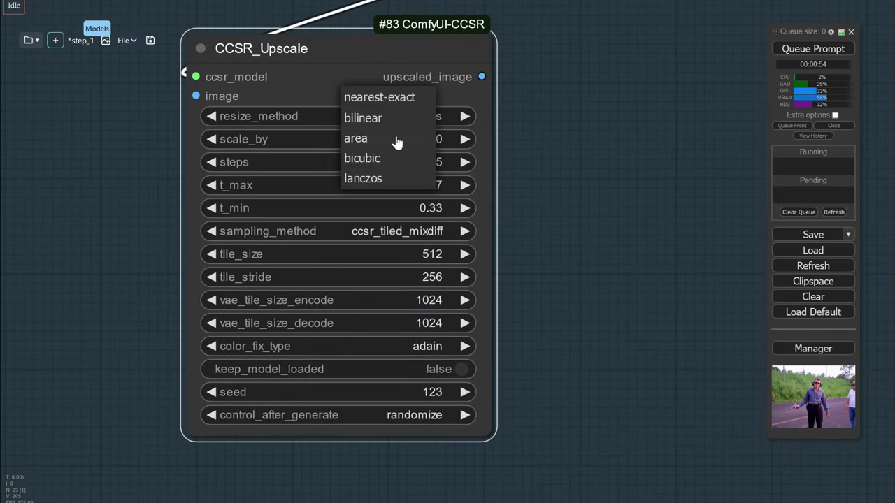
pyautogui.click(406, 178)
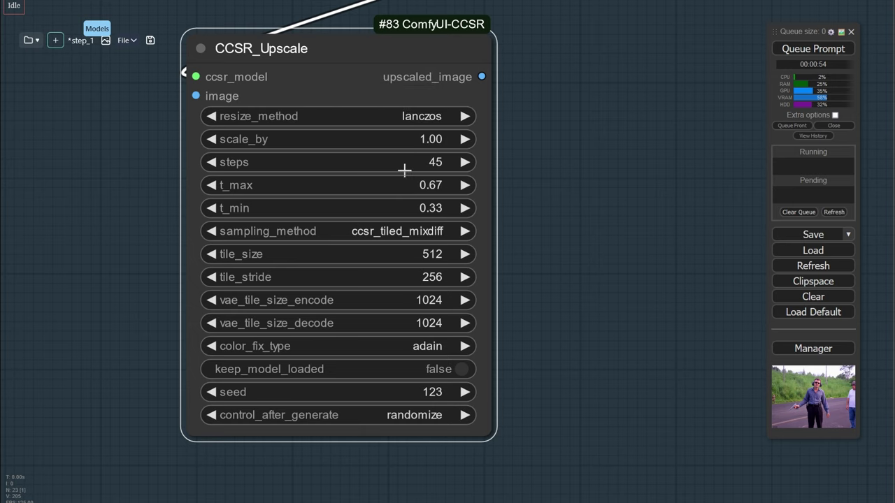
pyautogui.click(406, 140)
pyautogui.write('2')
pyautogui.click(597, 144)
# Step: Add an enlarged Note node beside CCSR_Upscale and paste in the copied text comparing step counts at 1x, 2x, 4x and 6x
pyautogui.doubleClick(575, 138)
pyautogui.write('note')
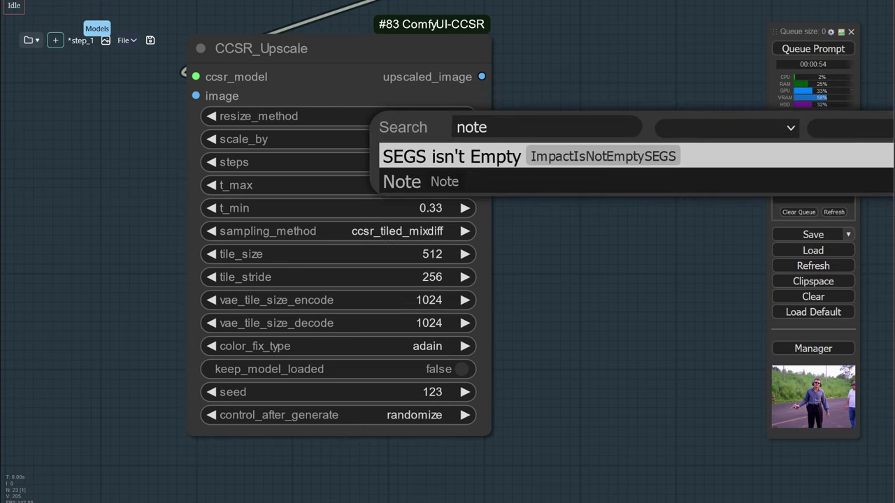
pyautogui.click(555, 183)
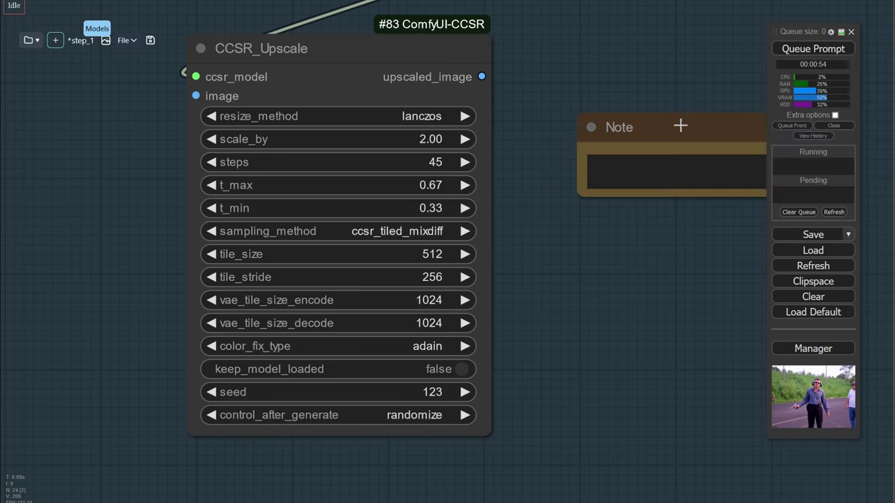
pyautogui.moveTo(680, 125); pyautogui.dragTo(644, 103)
pyautogui.moveTo(743, 184); pyautogui.dragTo(769, 381)
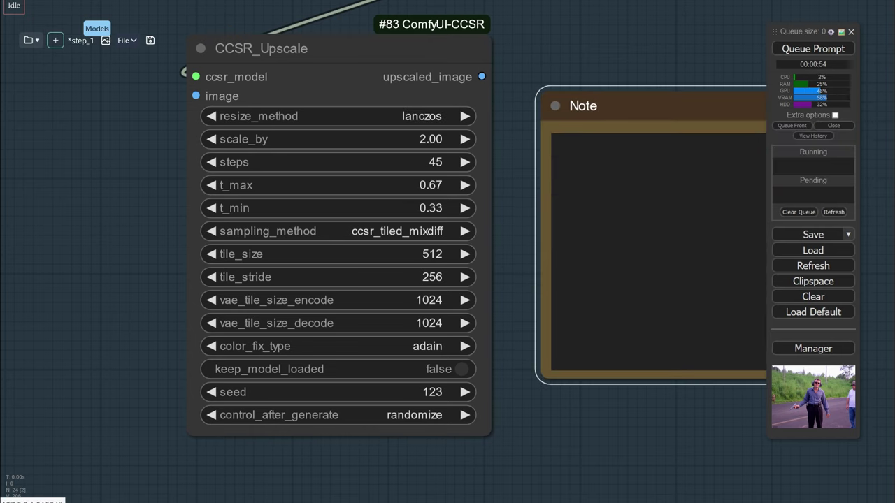
pyautogui.click(576, 219)
pyautogui.hotkey('ctrl', 'v')
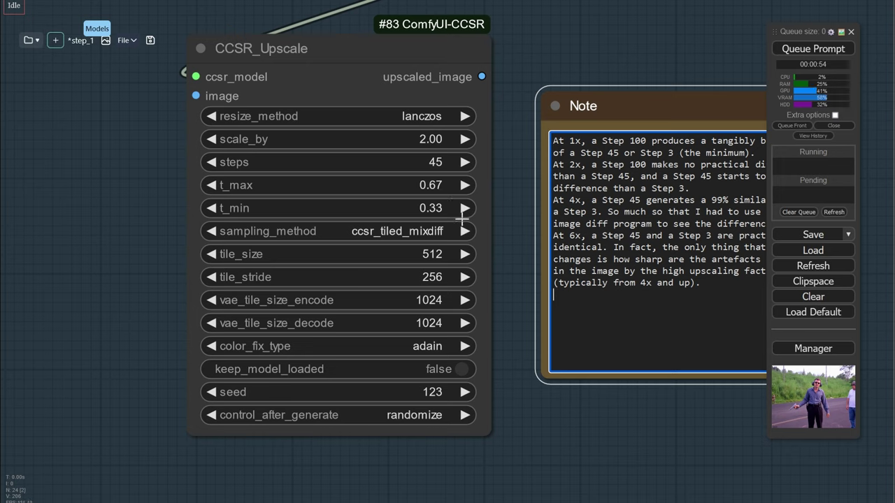
# Step: Review the sampling_method options on CCSR_Upscale and choose ccsr_tiled_mixdiff
pyautogui.click(406, 229)
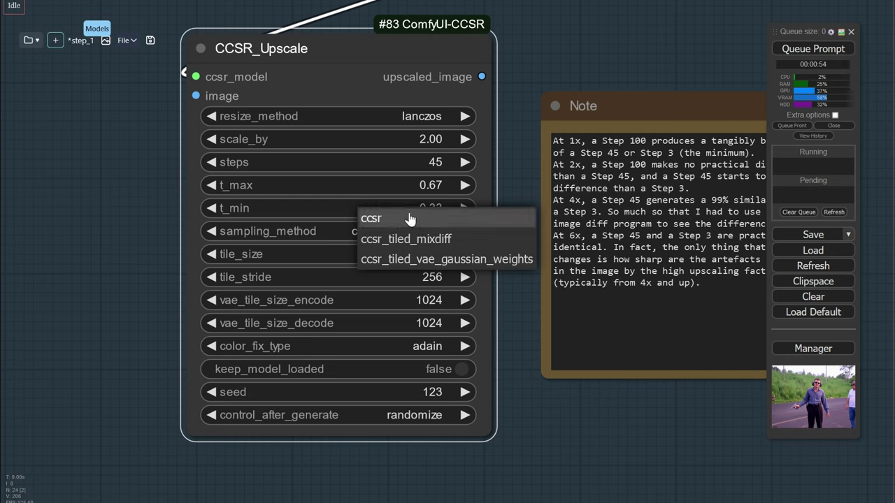
pyautogui.click(374, 219)
pyautogui.click(419, 231)
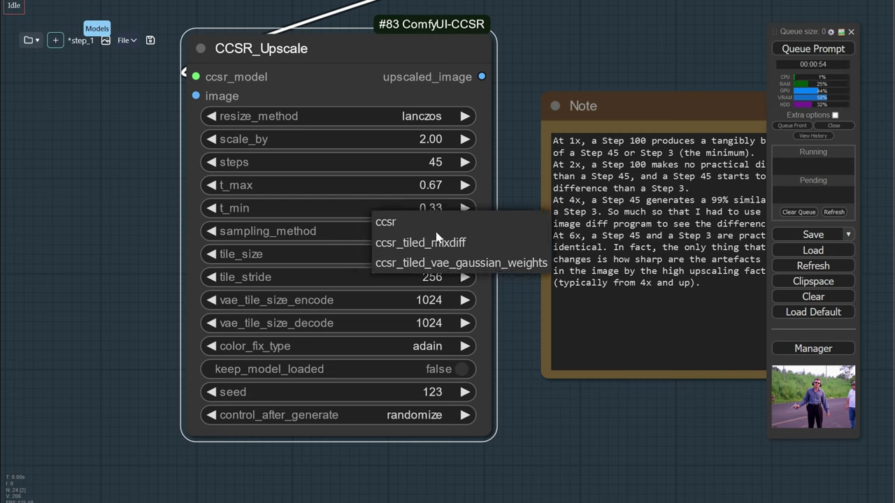
pyautogui.click(476, 247)
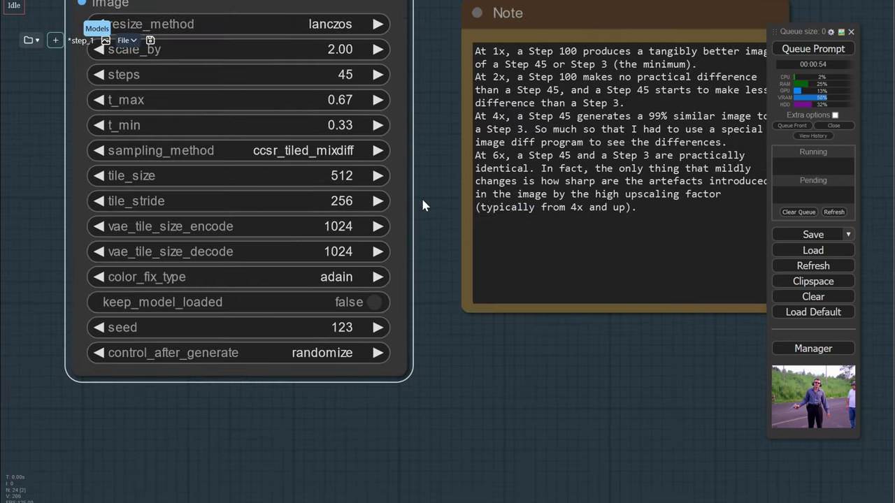
# Step: Confirm a tile_size of 512 on CCSR_Upscale and choose adain as its color_fix_type
pyautogui.click(427, 170)
pyautogui.scroll(3, 424, 172)
pyautogui.moveTo(422, 174); pyautogui.dragTo(519, 185)
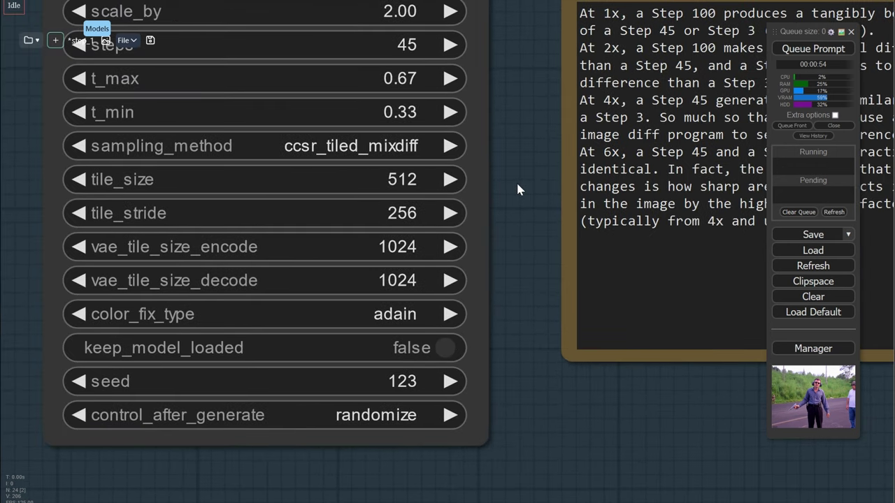
pyautogui.scroll(-2, 516, 180)
pyautogui.click(411, 183)
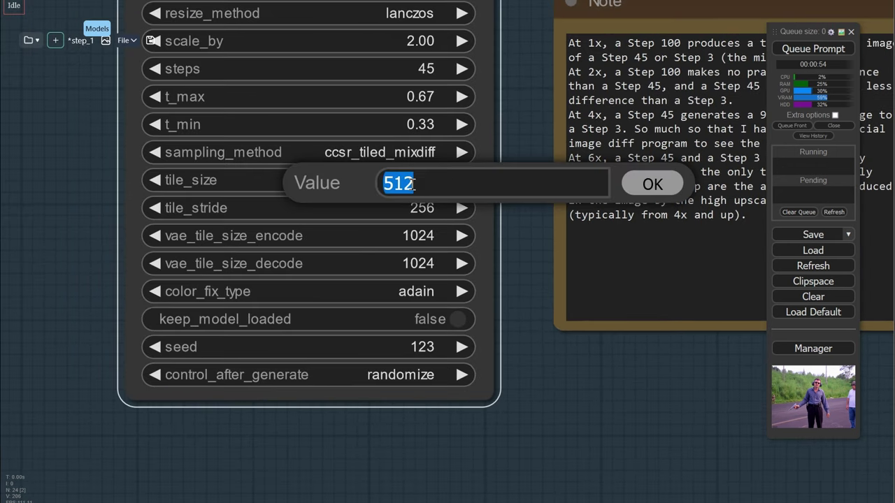
pyautogui.click(645, 186)
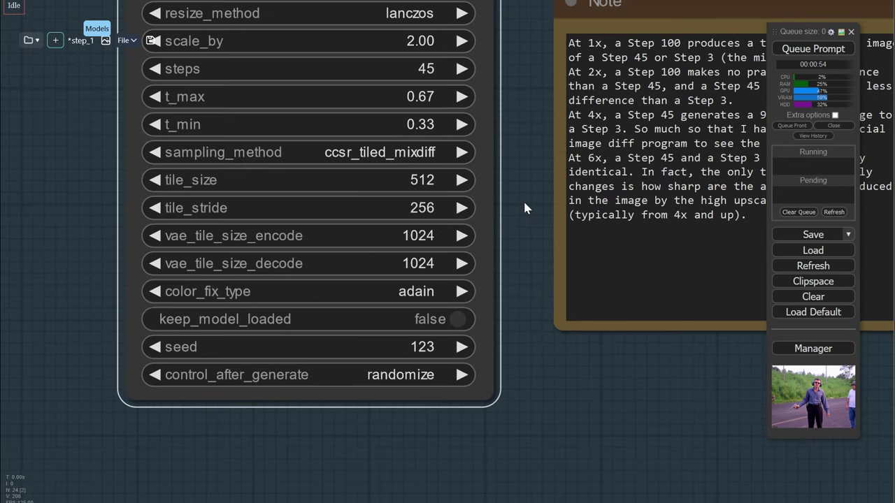
pyautogui.click(411, 291)
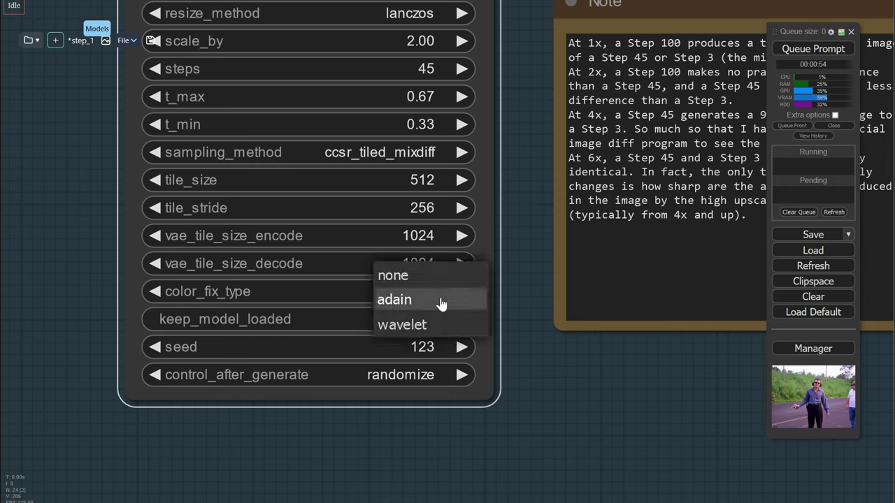
pyautogui.click(438, 304)
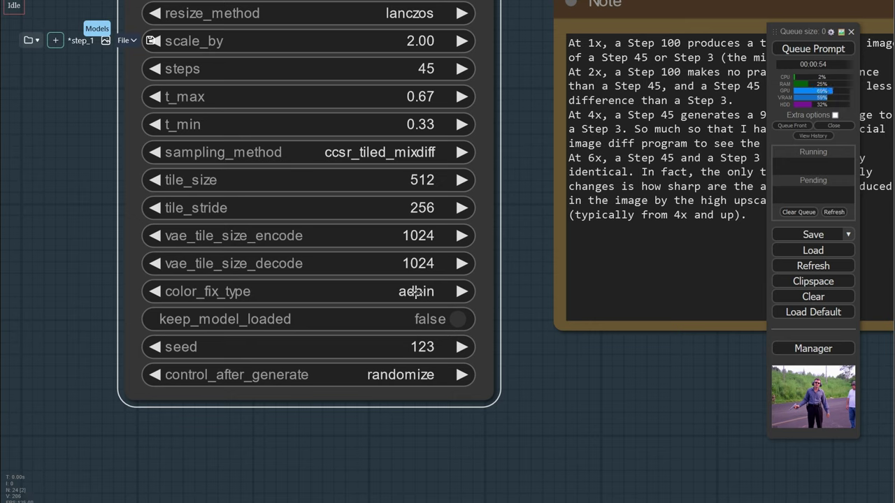
# Step: Set CCSR_Upscale's seed to 777 and its control_after_generate option to fixed
pyautogui.click(386, 344)
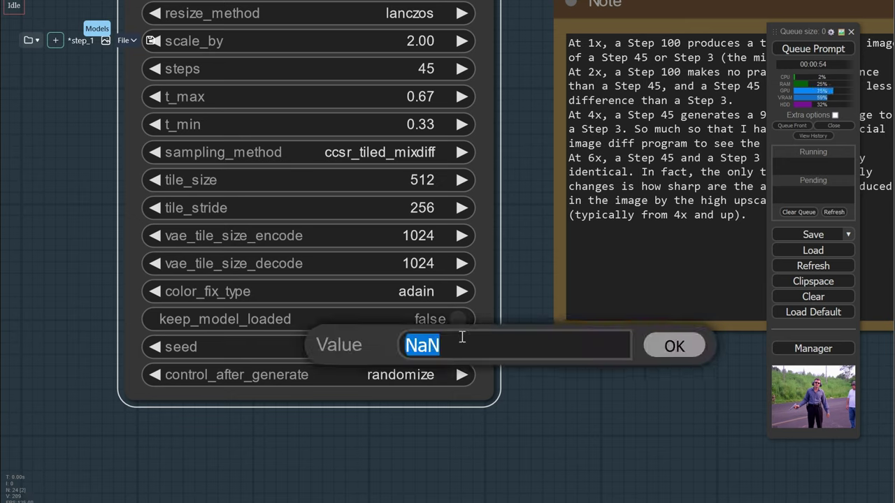
pyautogui.write('777')
pyautogui.press('Return')
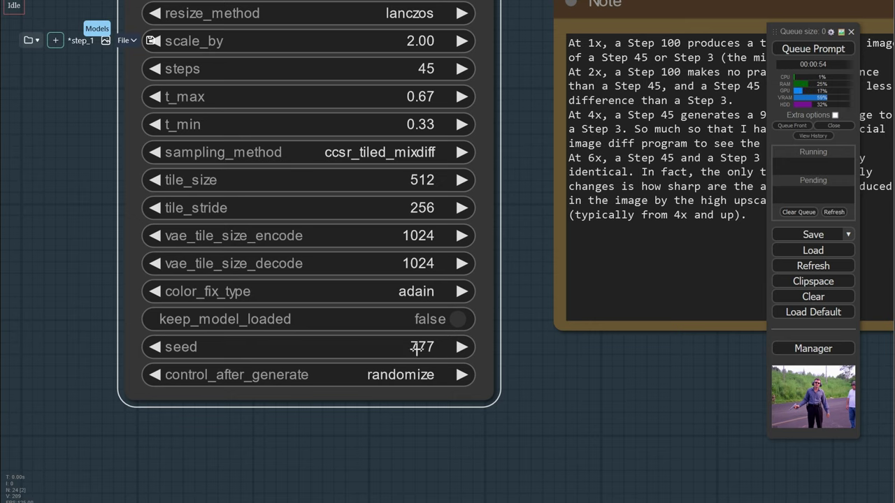
pyautogui.click(379, 375)
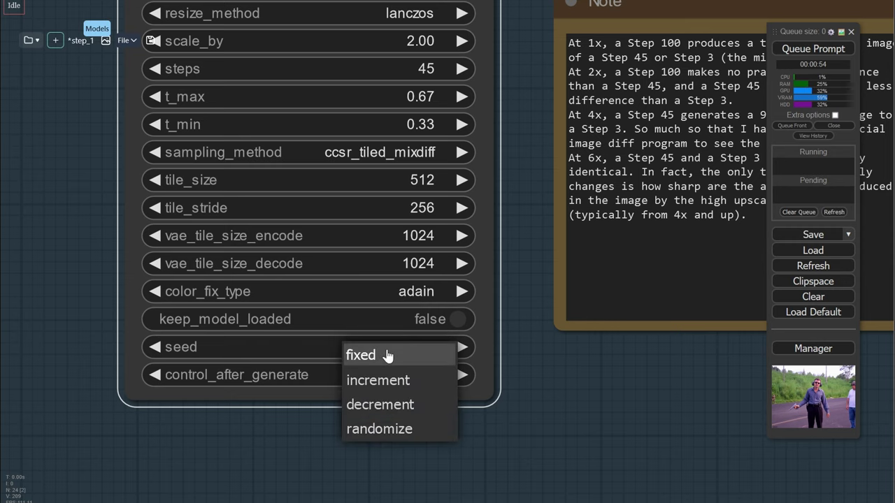
pyautogui.click(388, 357)
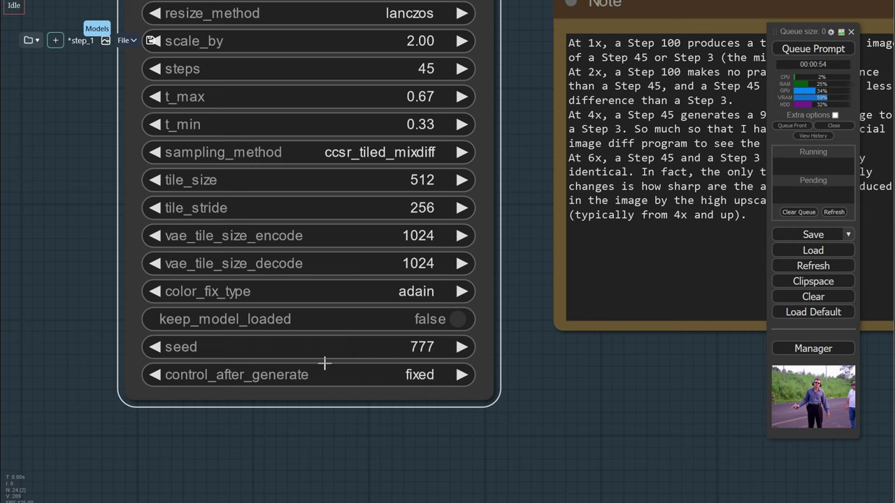
# Step: Link the image output from the preceding group to CCSR_Upscale's image input
pyautogui.scroll(-1, 346, 207)
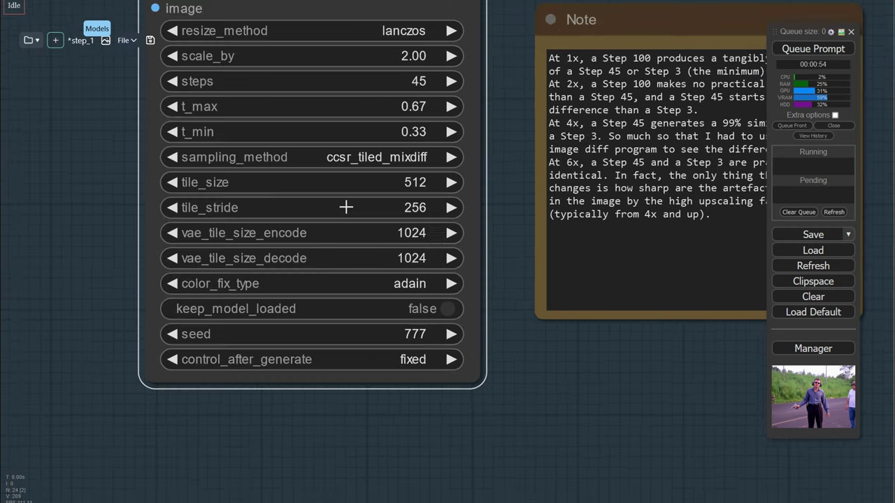
pyautogui.scroll(-4, 346, 207)
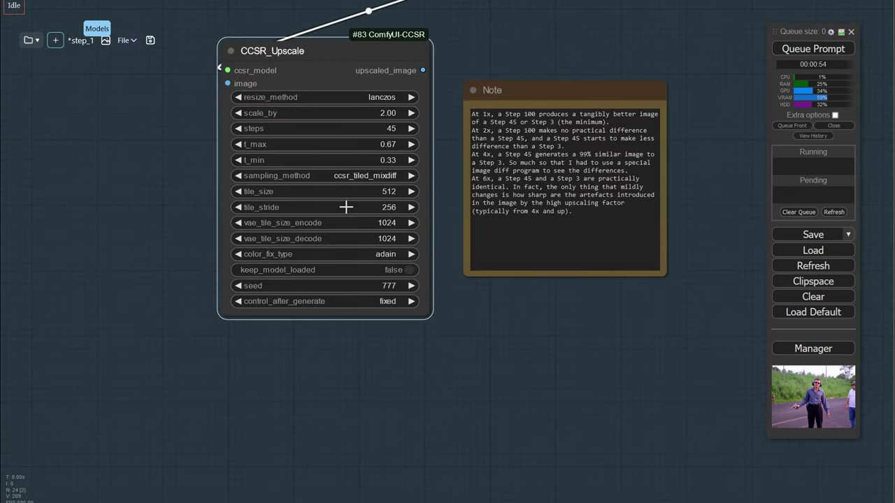
pyautogui.scroll(-10, 355, 99)
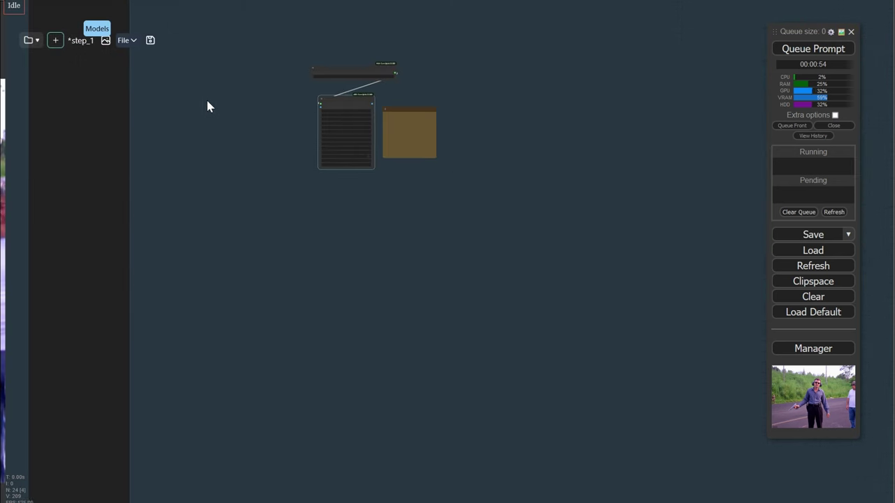
pyautogui.moveTo(201, 95); pyautogui.dragTo(455, 181)
pyautogui.scroll(-7, 413, 171)
pyautogui.scroll(-5, 11, 167)
pyautogui.moveTo(12, 167); pyautogui.dragTo(114, 179)
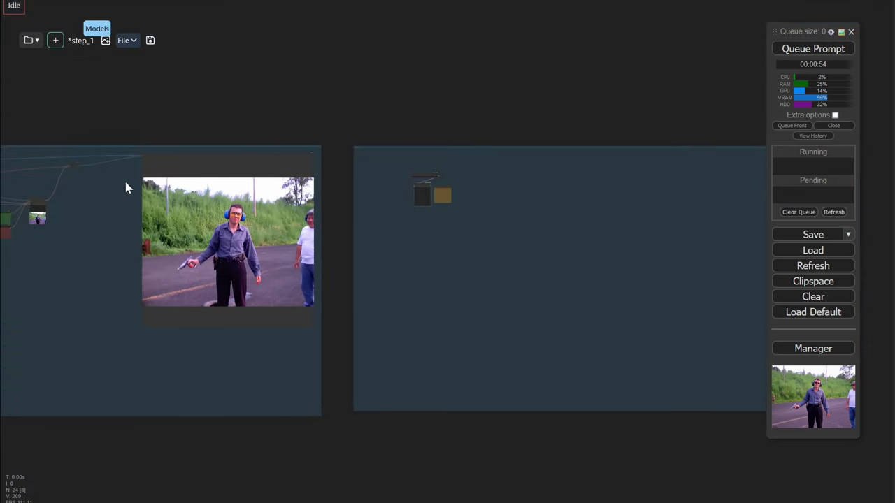
pyautogui.scroll(5, 64, 203)
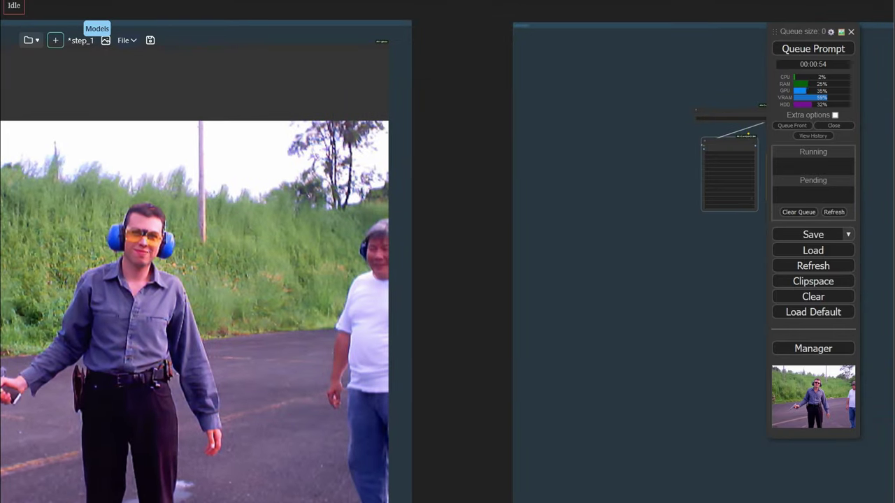
pyautogui.moveTo(703, 144)
pyautogui.mouseDown()
pyautogui.moveTo(745, 140)
pyautogui.moveTo(700, 144)
pyautogui.mouseUp()
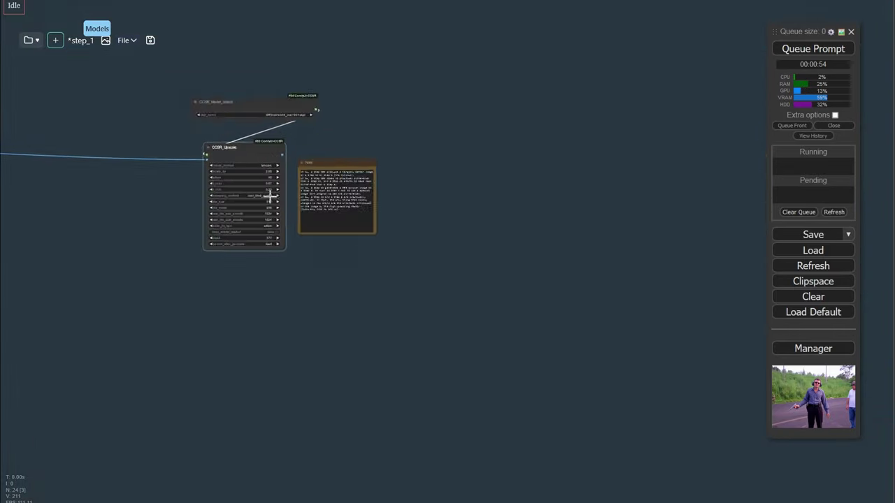
# Step: Add a Save Image node fed by CCSR_Upscale's upscaled_image output, placed beyond the Note
pyautogui.scroll(2, 271, 197)
pyautogui.moveTo(286, 144); pyautogui.dragTo(519, 102)
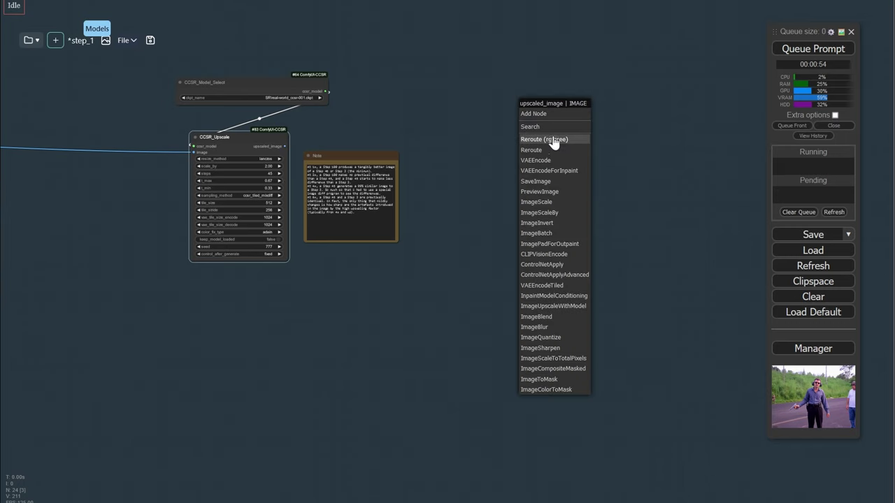
pyautogui.click(554, 133)
pyautogui.write('save')
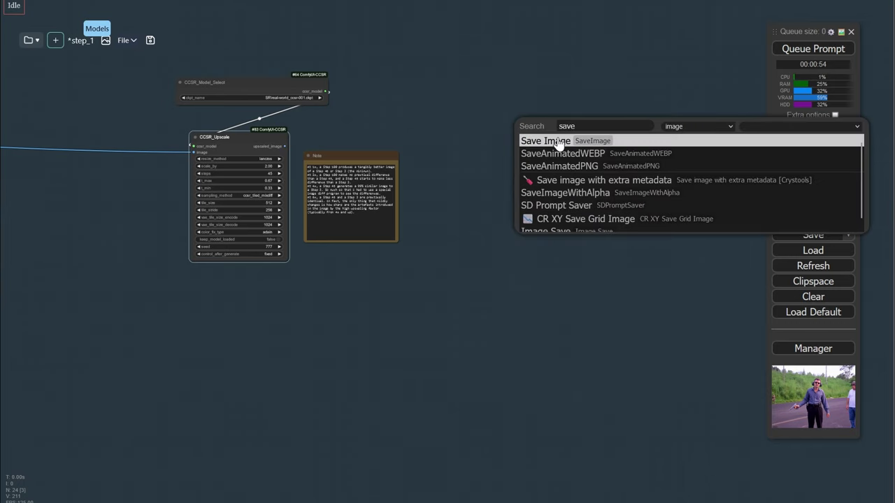
pyautogui.press('Return')
# Step: Set the Save Image node's filename_prefix to ccsr and align the node level with CCSR_Upscale's output
pyautogui.scroll(1, 649, 137)
pyautogui.click(649, 137)
pyautogui.write('cc')
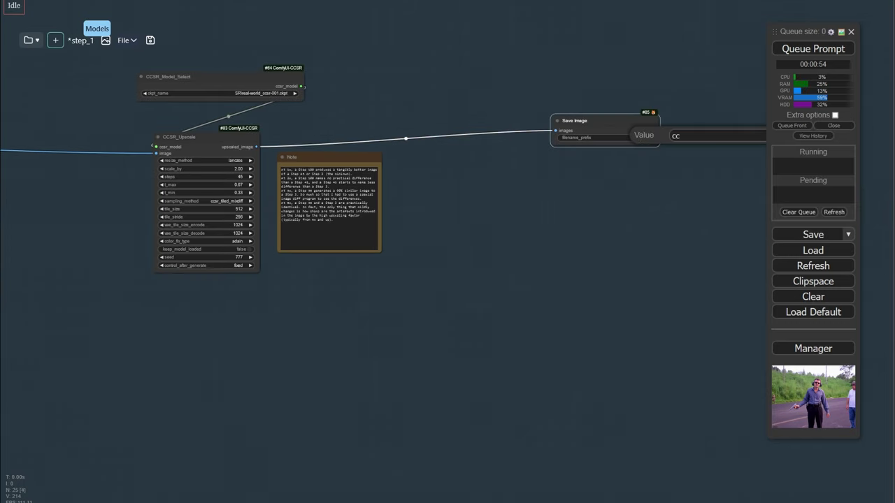
pyautogui.write('se')
pyautogui.press('BackSpace')
pyautogui.write('r')
pyautogui.press('Return')
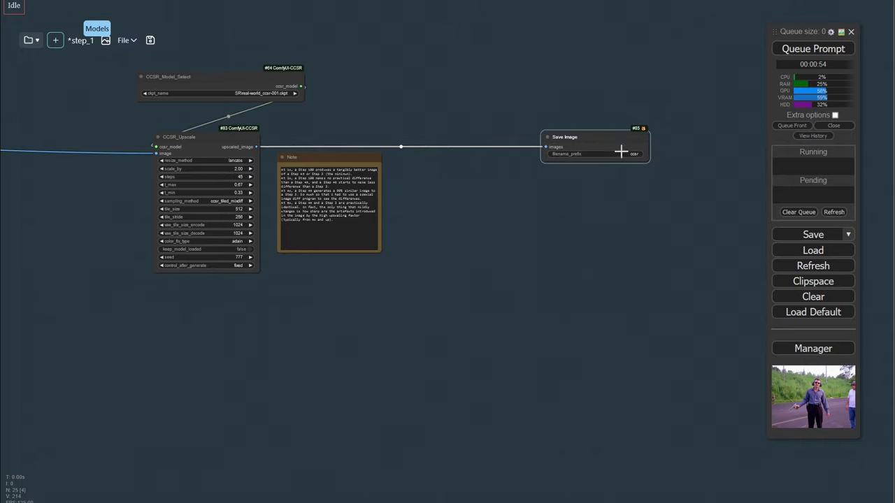
# Step: Queue the prompt to run the CCSR upscale and save its image
pyautogui.scroll(5, 625, 152)
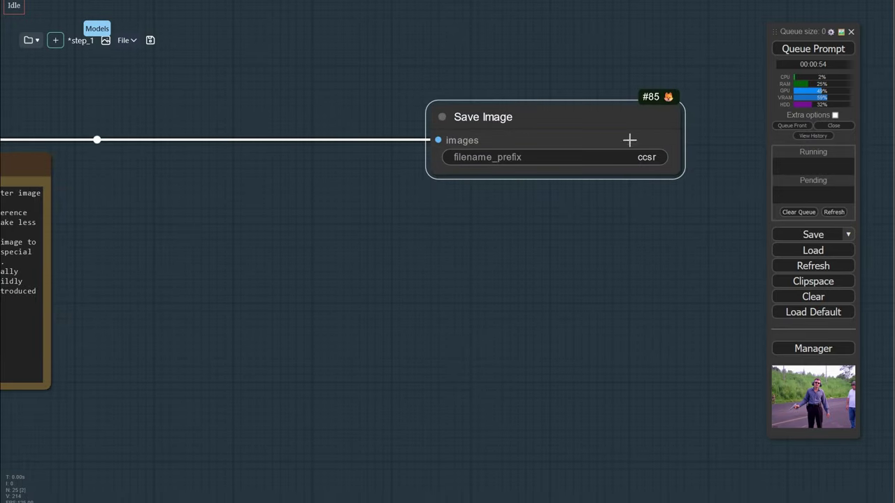
pyautogui.scroll(-5, 552, 132)
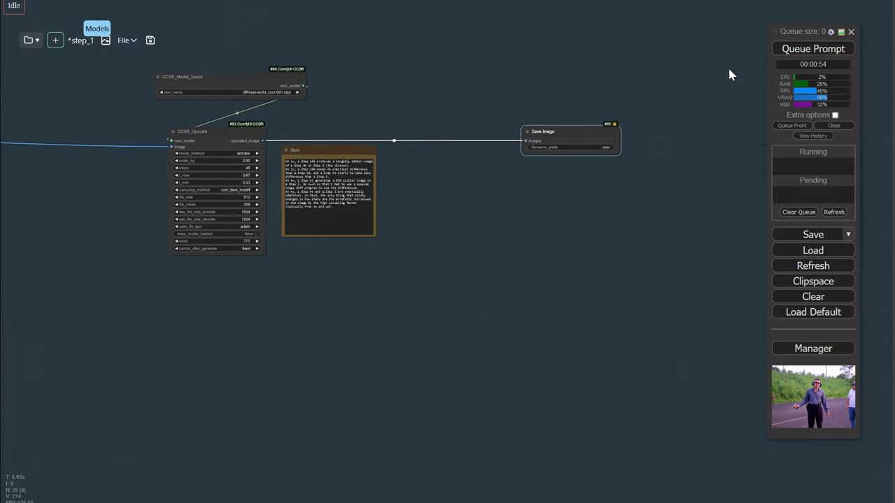
pyautogui.click(814, 49)
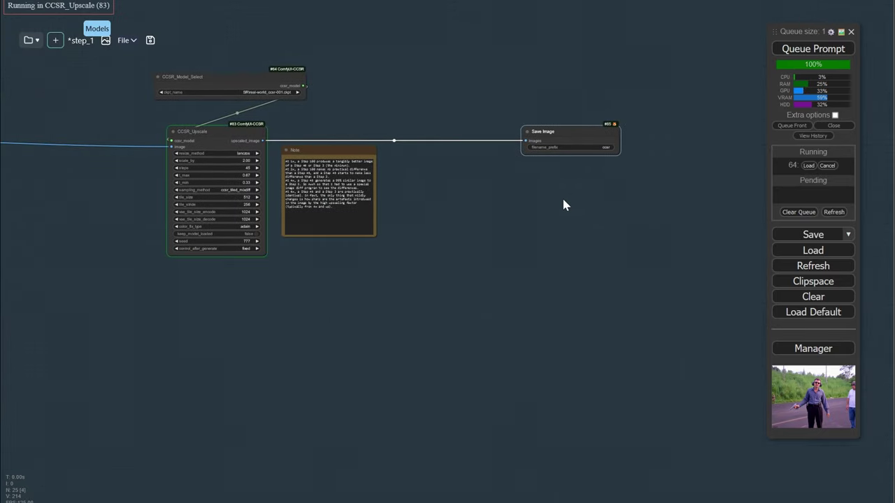
# Step: Add a CR Simple Text Watermark node between the Note and the Save Image node
pyautogui.scroll(5, 447, 210)
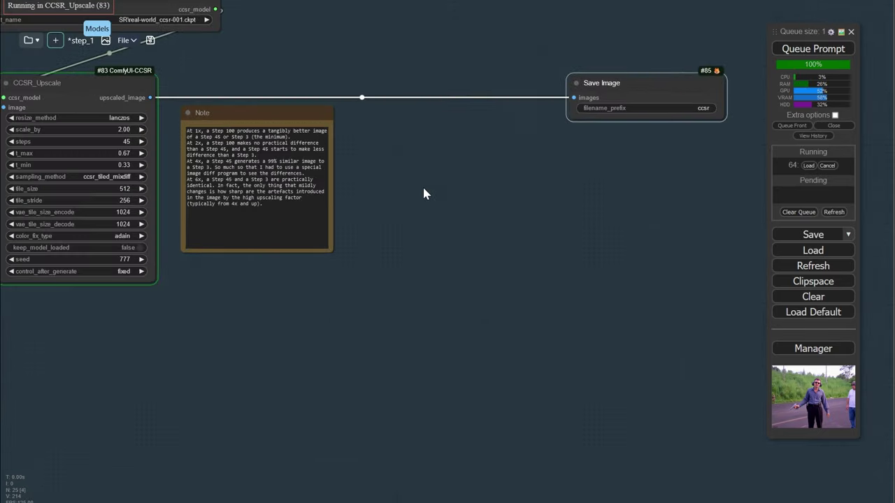
pyautogui.moveTo(375, 172); pyautogui.dragTo(475, 232)
pyautogui.doubleClick(493, 209)
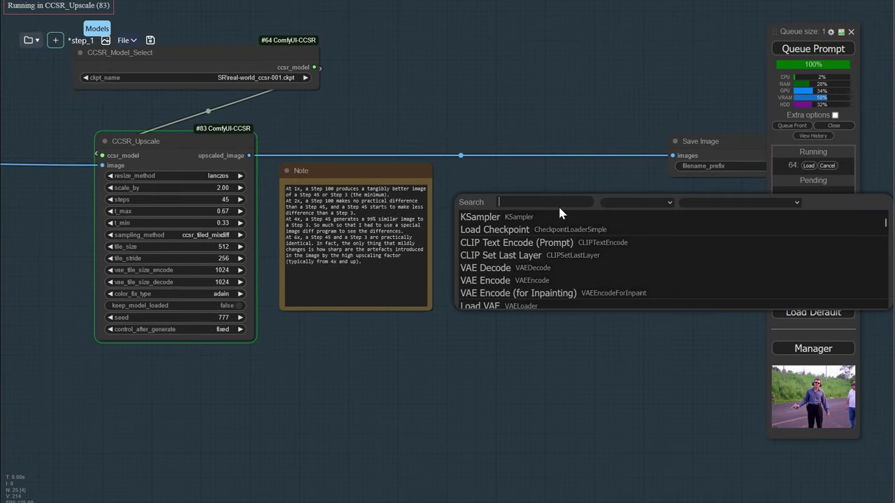
pyautogui.write('water')
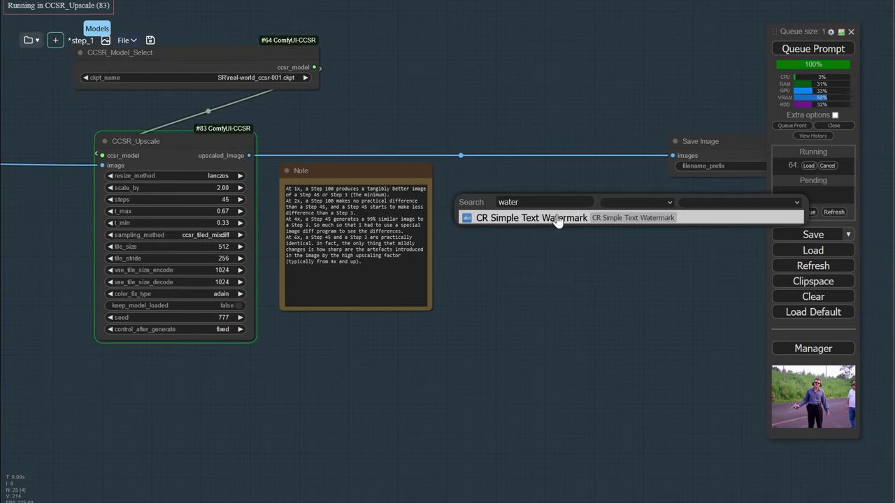
pyautogui.click(553, 217)
pyautogui.moveTo(523, 199); pyautogui.dragTo(487, 179)
# Step: Route CCSR_Upscale's upscaled_image output through the CR Simple Text Watermark node into Save Image's images input
pyautogui.moveTo(252, 155); pyautogui.dragTo(462, 190)
pyautogui.scroll(2, 465, 190)
pyautogui.moveTo(661, 231); pyautogui.dragTo(428, 274)
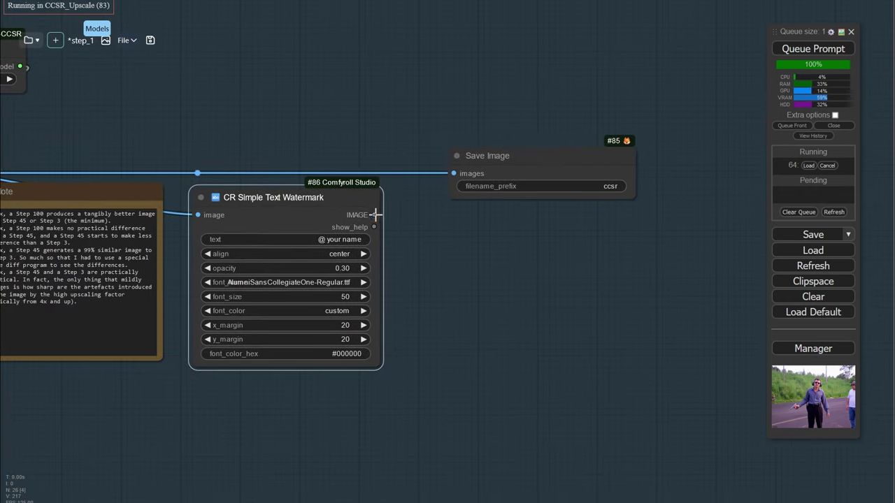
pyautogui.moveTo(376, 215); pyautogui.dragTo(456, 173)
# Step: Set the CR Simple Text Watermark's text to ccsr and its align option to bottom left
pyautogui.scroll(6, 346, 221)
pyautogui.click(347, 256)
pyautogui.write('co')
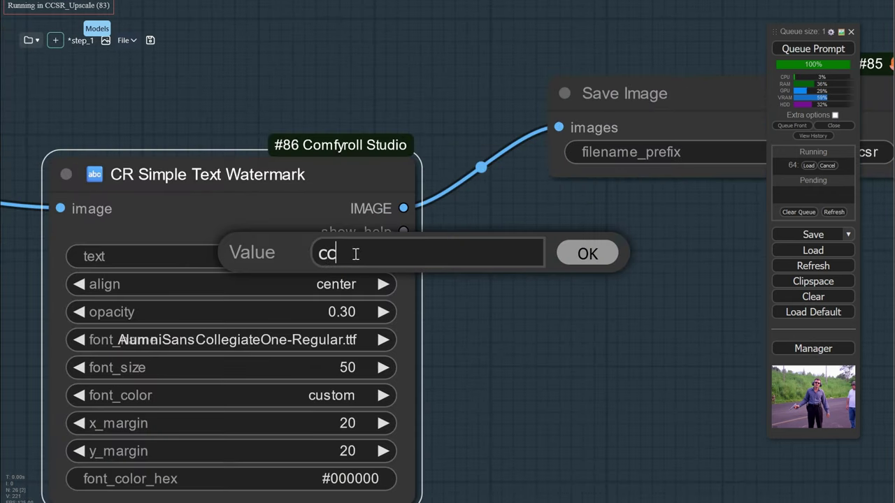
pyautogui.write('sr')
pyautogui.click(576, 260)
pyautogui.scroll(-1, 426, 268)
pyautogui.moveTo(426, 269); pyautogui.dragTo(465, 208)
pyautogui.scroll(1, 465, 208)
pyautogui.click(315, 223)
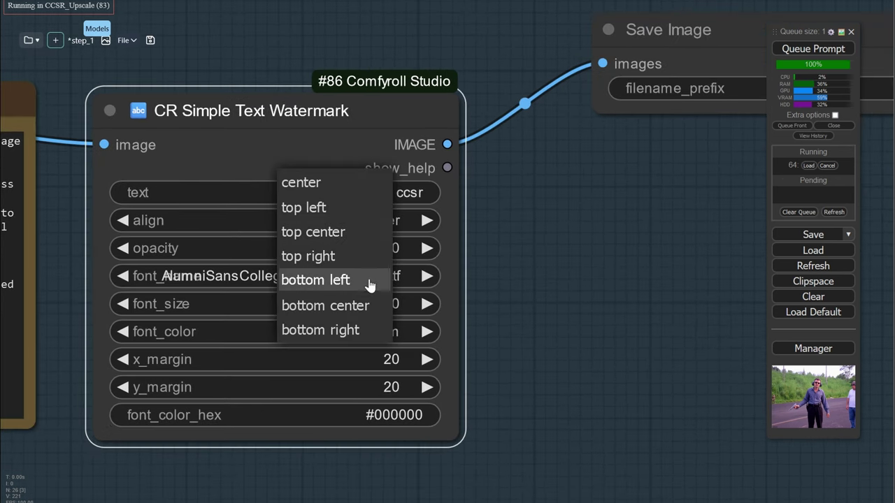
pyautogui.click(370, 281)
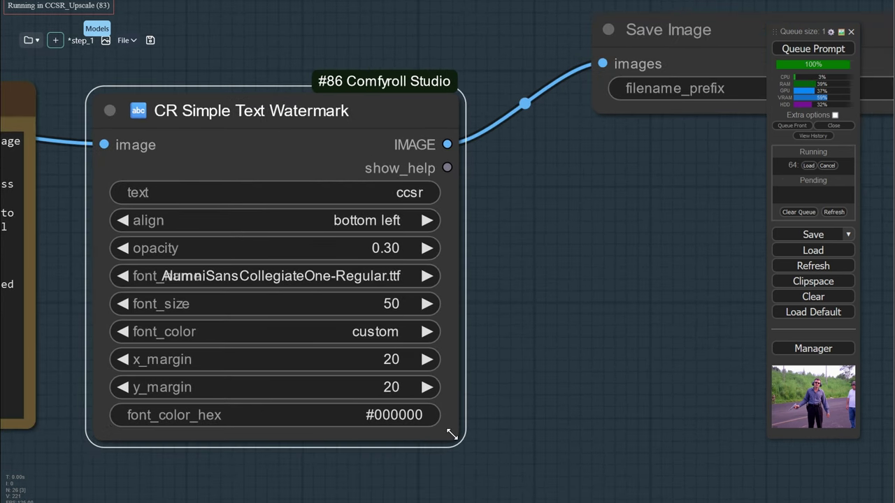
# Step: Widen the CR Simple Text Watermark node and set its font to AlumniSansCollegiateOne-Regular.ttf at size 70
pyautogui.moveTo(451, 435); pyautogui.dragTo(525, 446)
pyautogui.click(439, 275)
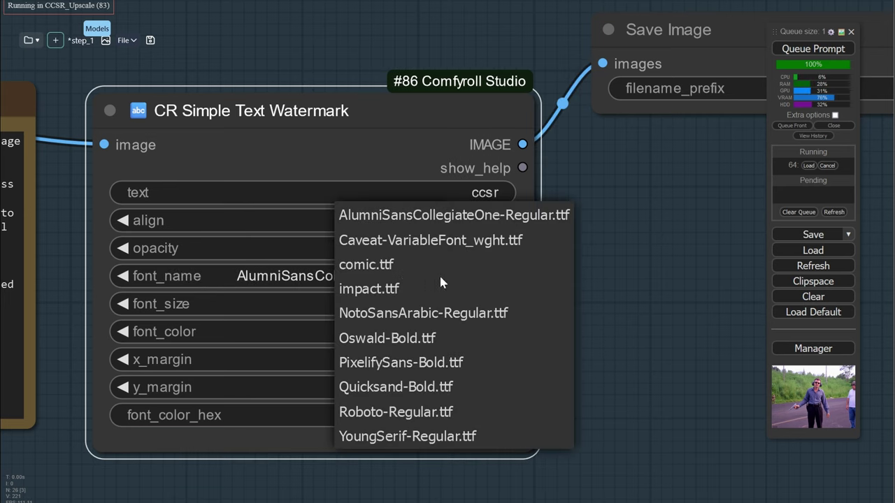
pyautogui.click(455, 216)
pyautogui.click(413, 300)
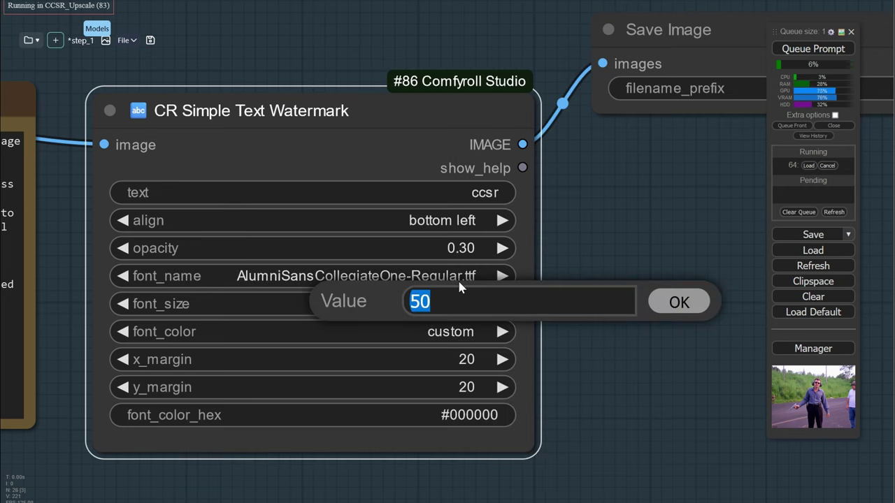
pyautogui.write('70')
pyautogui.press('Return')
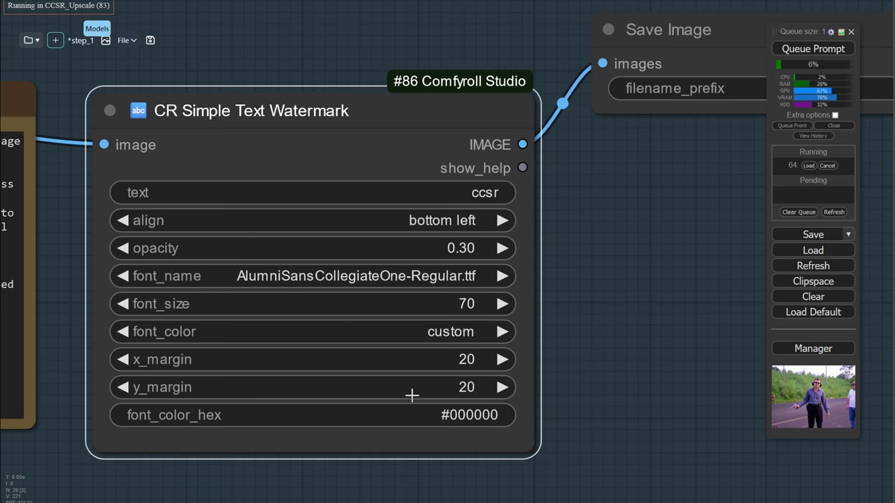
# Step: Add a Reroute (rgthree) node below the links leaving VAE Decode's IMAGE output in the preceding group
pyautogui.scroll(-6, 691, 280)
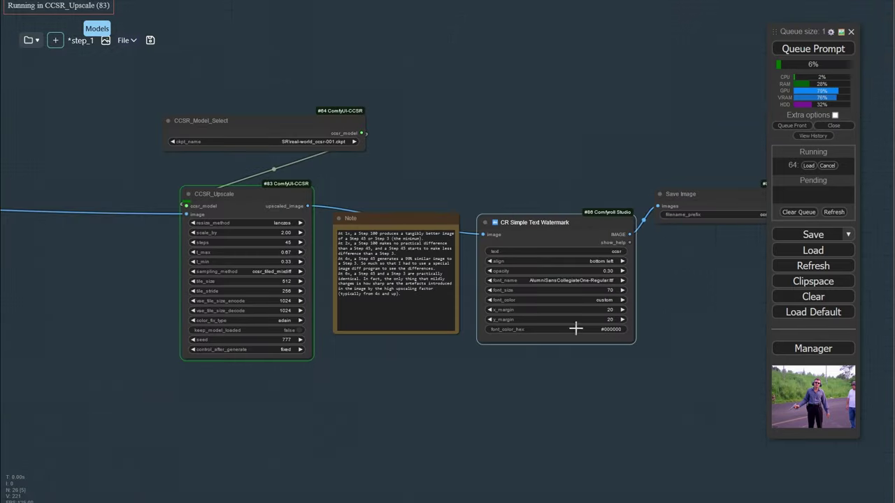
pyautogui.moveTo(480, 389); pyautogui.dragTo(832, 336)
pyautogui.moveTo(342, 242); pyautogui.dragTo(839, 301)
pyautogui.moveTo(336, 252); pyautogui.dragTo(836, 273)
pyautogui.scroll(-7, 112, 226)
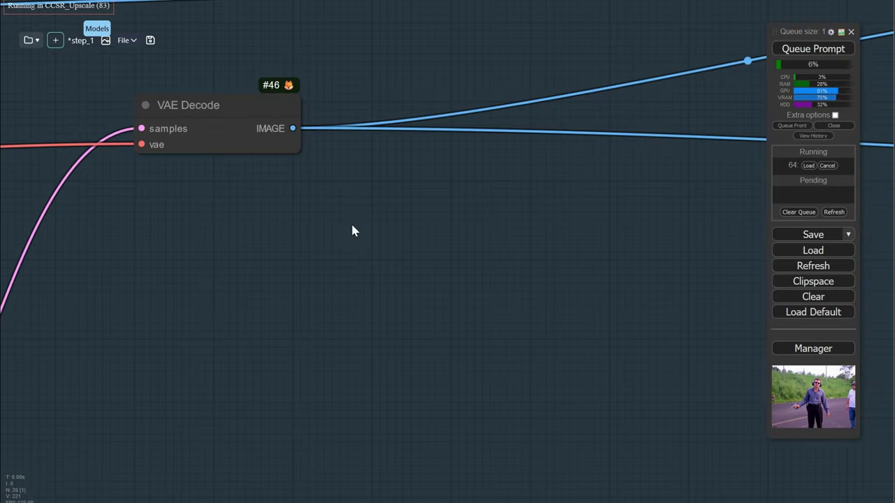
pyautogui.scroll(-14, 353, 226)
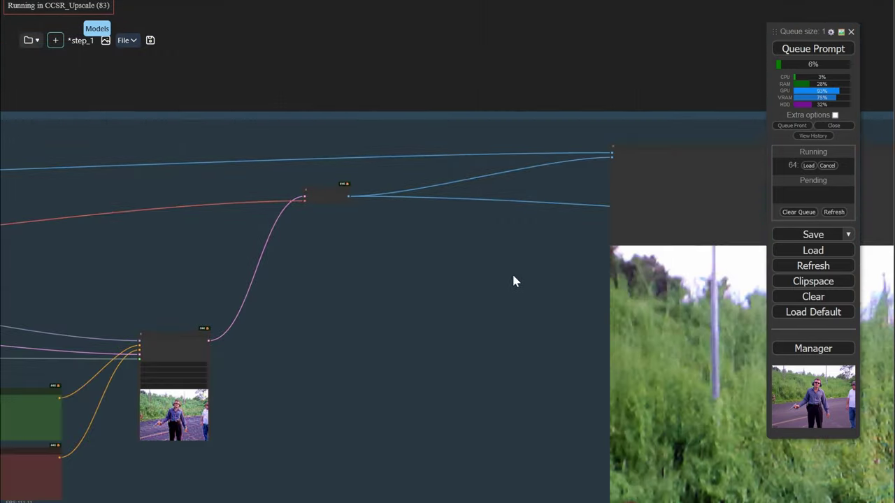
pyautogui.moveTo(511, 278); pyautogui.dragTo(302, 272)
pyautogui.moveTo(212, 249); pyautogui.dragTo(829, 118)
pyautogui.moveTo(558, 142); pyautogui.dragTo(415, 161)
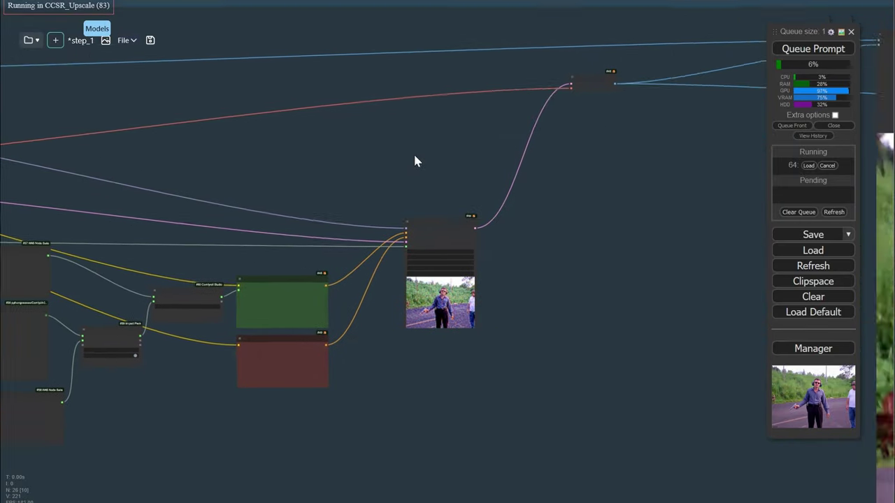
pyautogui.scroll(5, 200, 224)
pyautogui.moveTo(714, 115); pyautogui.dragTo(331, 241)
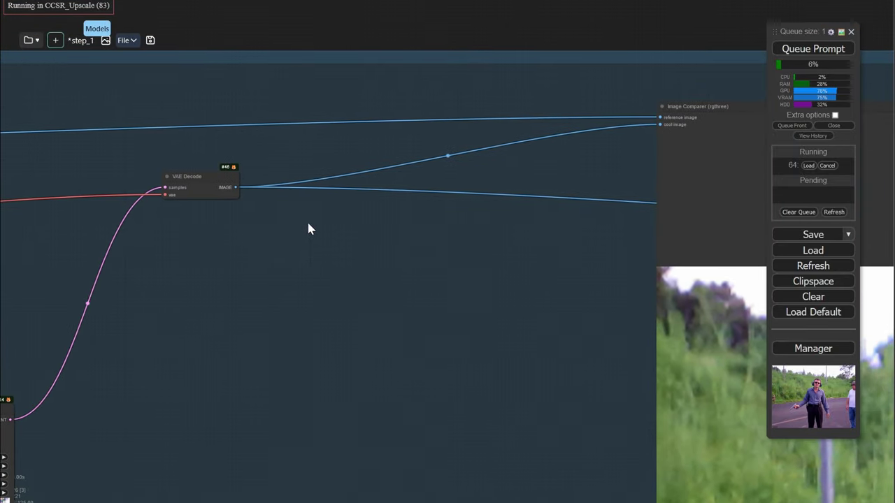
pyautogui.scroll(5, 310, 228)
pyautogui.doubleClick(358, 246)
pyautogui.write('rer')
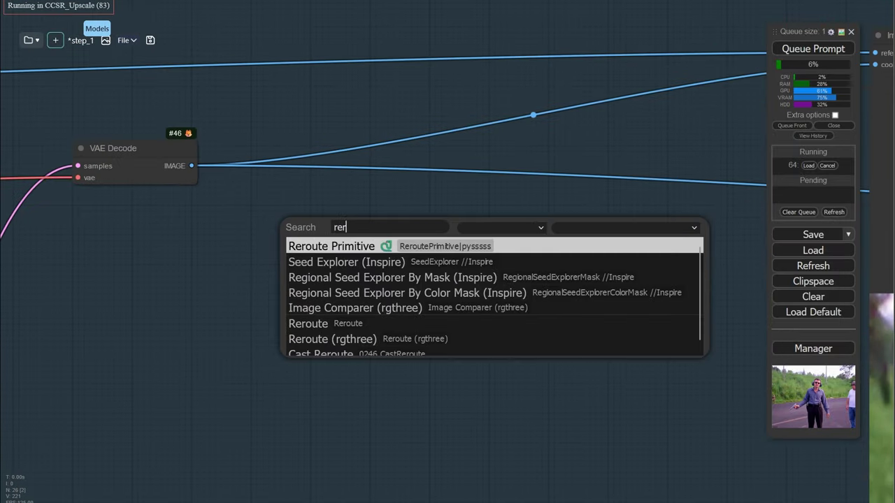
pyautogui.write('oute')
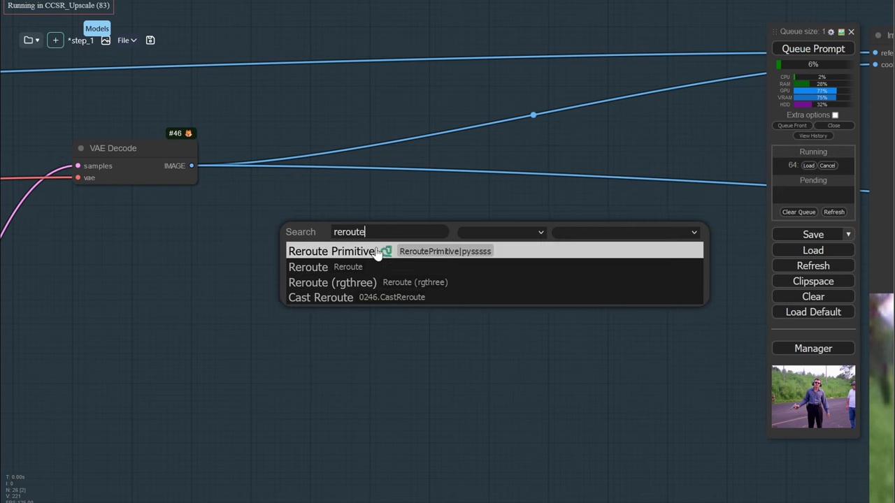
pyautogui.click(385, 281)
# Step: Allow resizing on the new Reroute node and widen it to make room for a label
pyautogui.scroll(1, 378, 241)
pyautogui.scroll(2, 377, 245)
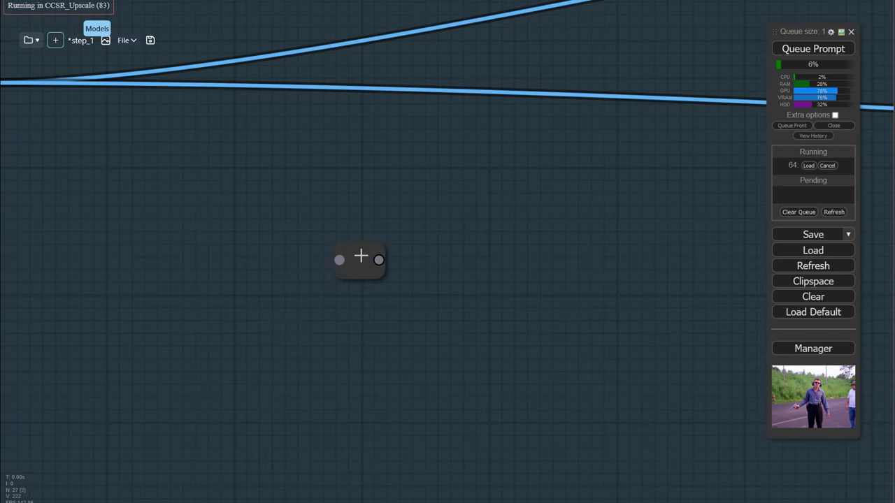
pyautogui.rightClick(360, 254)
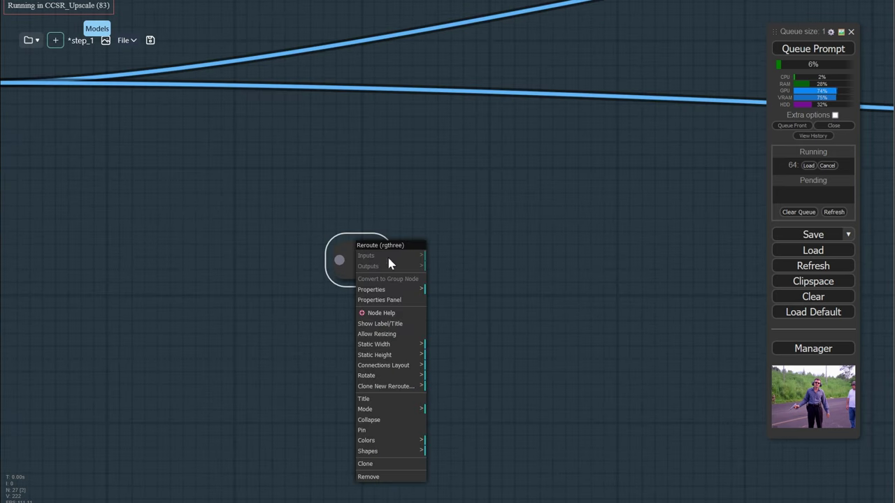
pyautogui.click(392, 336)
pyautogui.moveTo(380, 276); pyautogui.dragTo(452, 279)
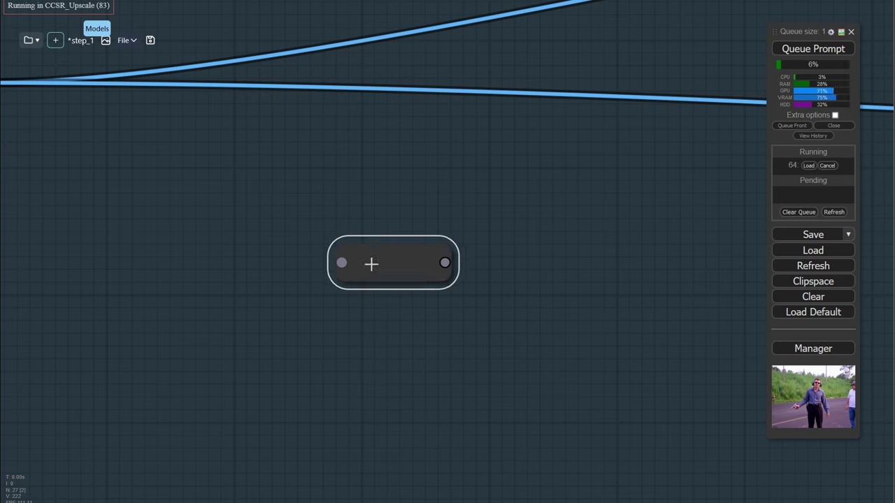
# Step: Title the Reroute node "output image" and show its label
pyautogui.rightClick(373, 262)
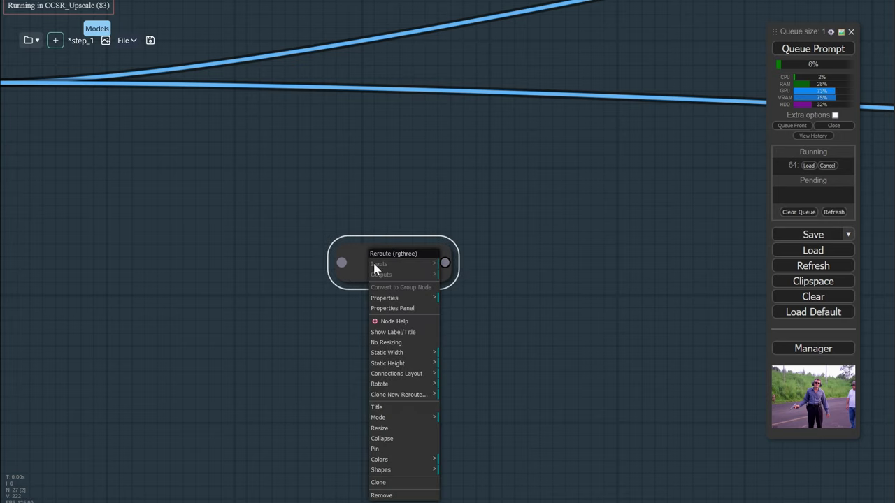
pyautogui.click(409, 407)
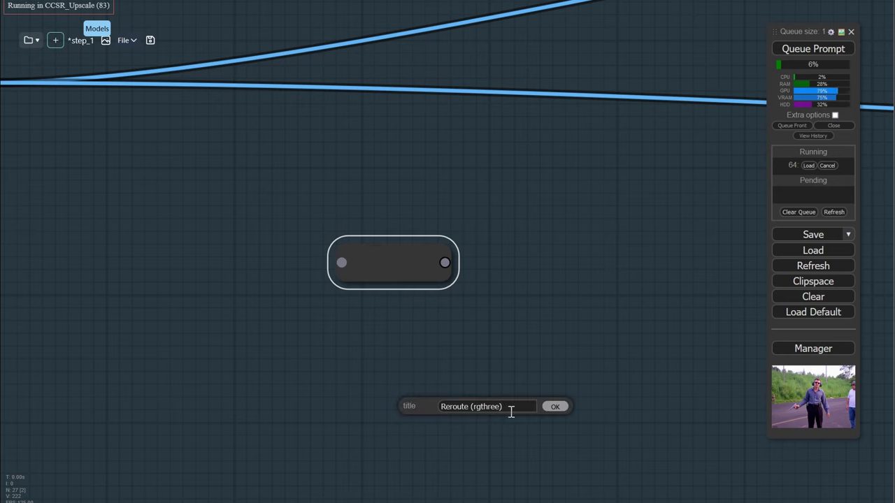
pyautogui.hotkey('ctrl', 'a')
pyautogui.write('output')
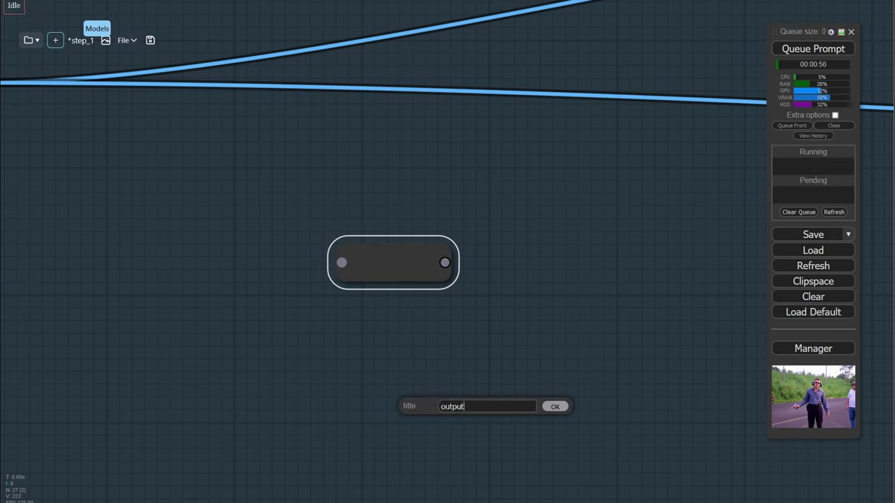
pyautogui.write(' image')
pyautogui.press('Return')
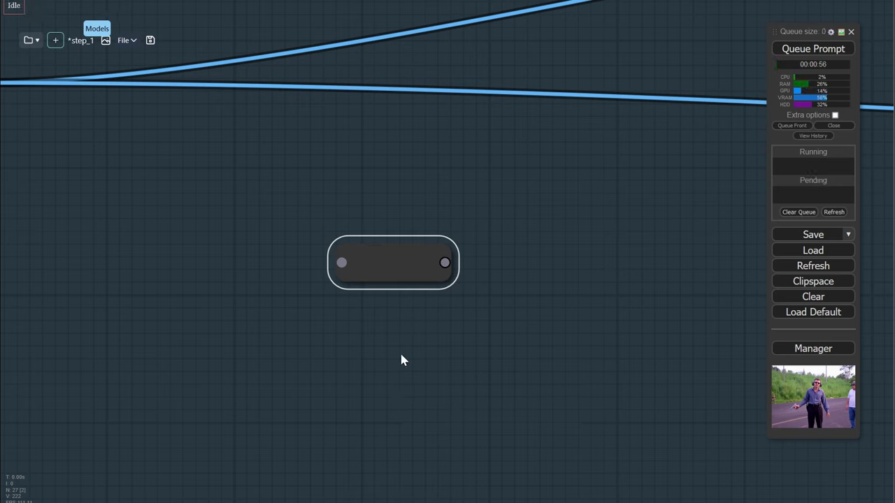
pyautogui.rightClick(404, 262)
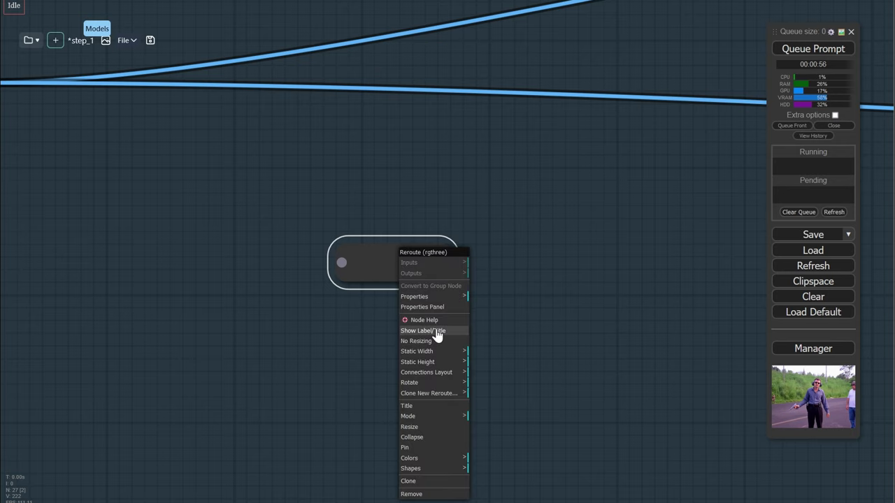
pyautogui.click(423, 331)
# Step: Link VAE Decode's IMAGE output to the output image reroute and place the reroute in the gap before the Upscale group
pyautogui.rightClick(414, 261)
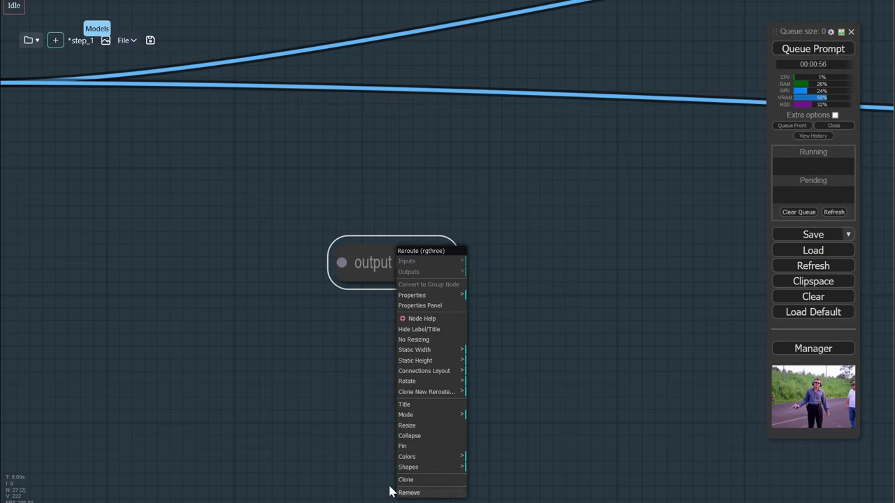
pyautogui.scroll(-8, 350, 203)
pyautogui.moveTo(188, 166); pyautogui.dragTo(364, 240)
pyautogui.scroll(-5, 393, 252)
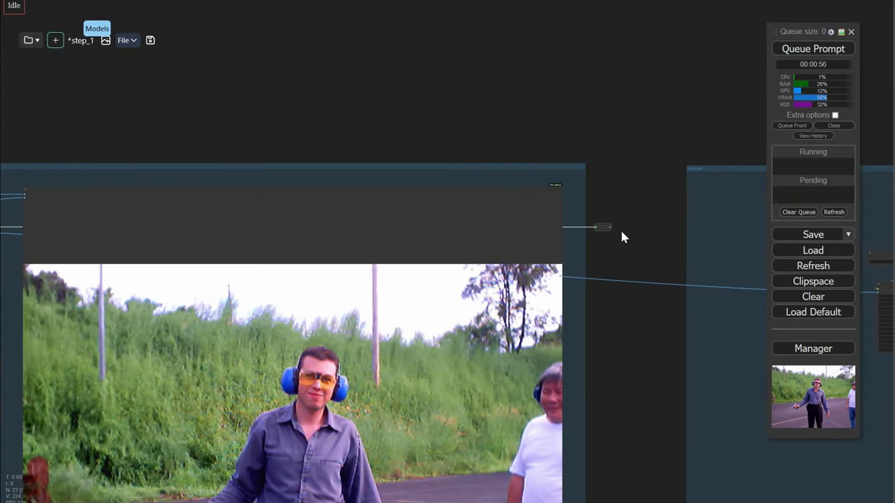
pyautogui.moveTo(622, 233); pyautogui.dragTo(393, 232)
pyautogui.scroll(10, 395, 187)
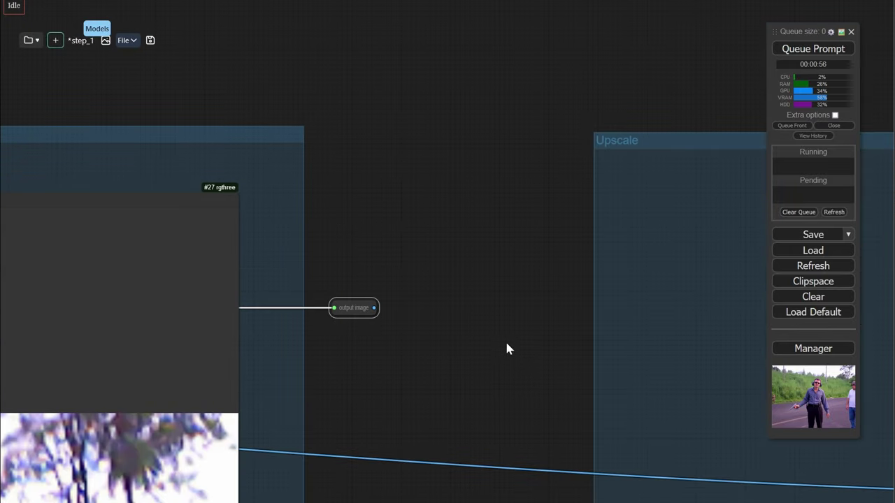
# Step: Paste a copy of the output image reroute beside the Upscale group and link the original reroute to it
pyautogui.hotkey('ctrl', 'v')
pyautogui.moveTo(516, 350); pyautogui.dragTo(540, 299)
pyautogui.moveTo(374, 307); pyautogui.dragTo(553, 307)
# Step: Link the copied reroute's output to CCSR_Upscale's image input, replacing the direct VAE Decode link
pyautogui.scroll(-5, 508, 346)
pyautogui.moveTo(507, 350); pyautogui.dragTo(232, 318)
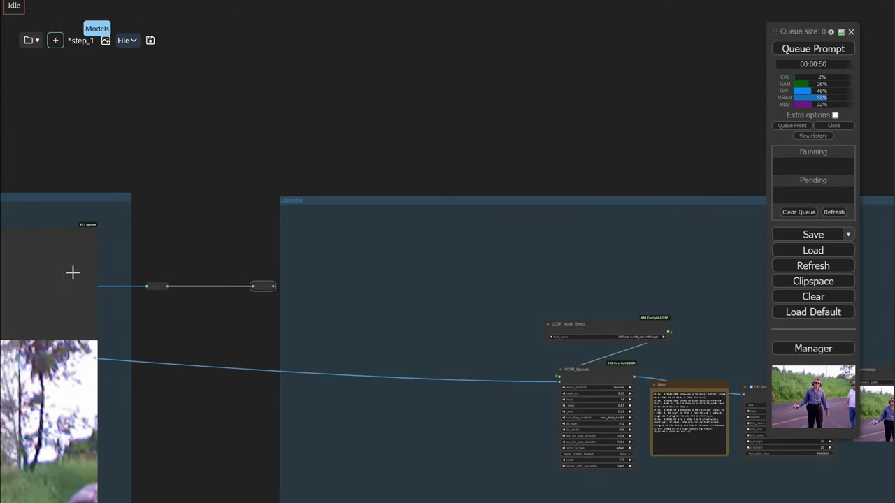
pyautogui.moveTo(273, 285); pyautogui.dragTo(559, 377)
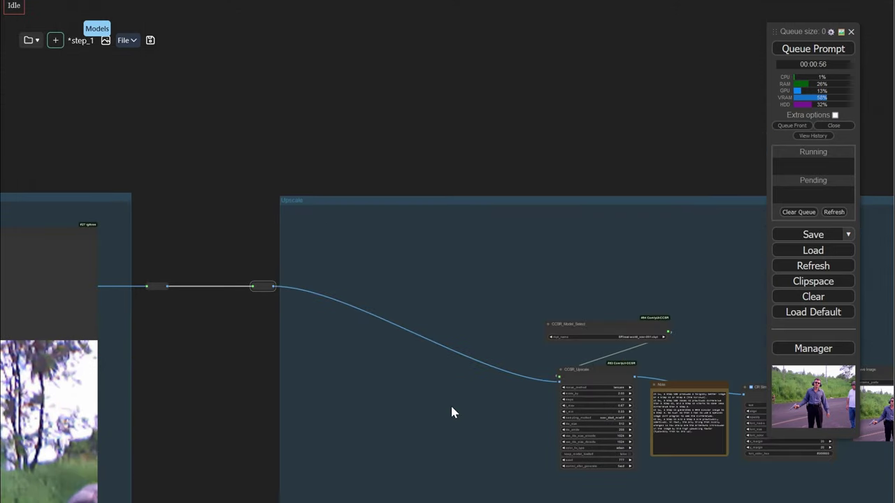
# Step: Move the ccsr Save Image node higher in the Upscale group and enlarge it for a bigger image preview
pyautogui.moveTo(451, 411); pyautogui.dragTo(95, 332)
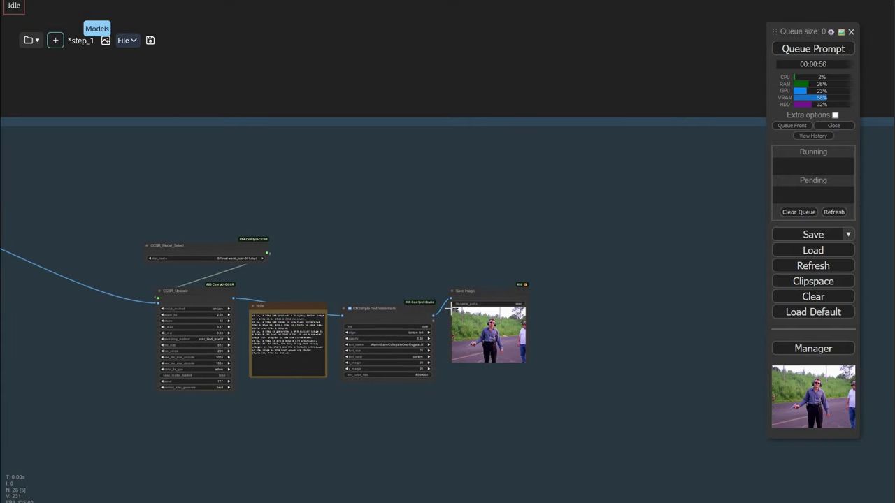
pyautogui.moveTo(478, 289); pyautogui.dragTo(502, 168)
pyautogui.moveTo(552, 238); pyautogui.dragTo(894, 502)
# Step: Examine the CCSR-upscaled image up close, checking the man with the earmuffs, the background and the second man
pyautogui.moveTo(465, 419); pyautogui.dragTo(115, 301)
pyautogui.scroll(15, 315, 278)
pyautogui.moveTo(321, 274); pyautogui.dragTo(347, 376)
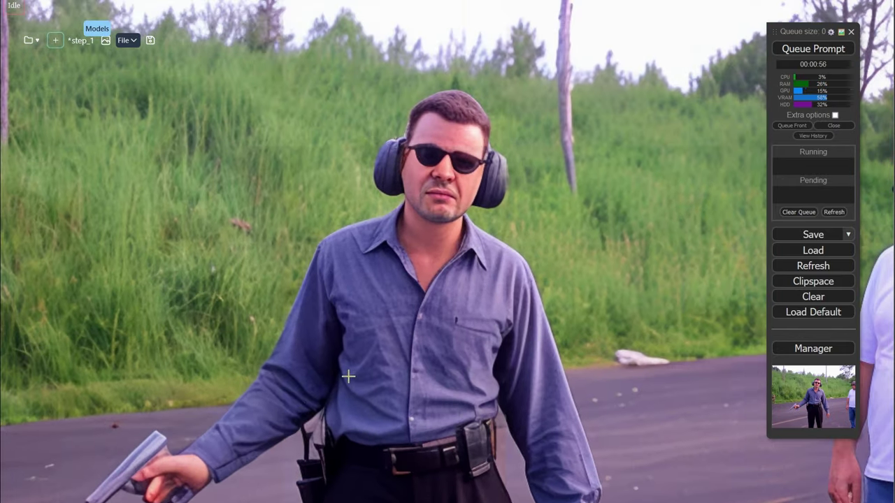
pyautogui.scroll(10, 426, 330)
pyautogui.scroll(-12, 543, 295)
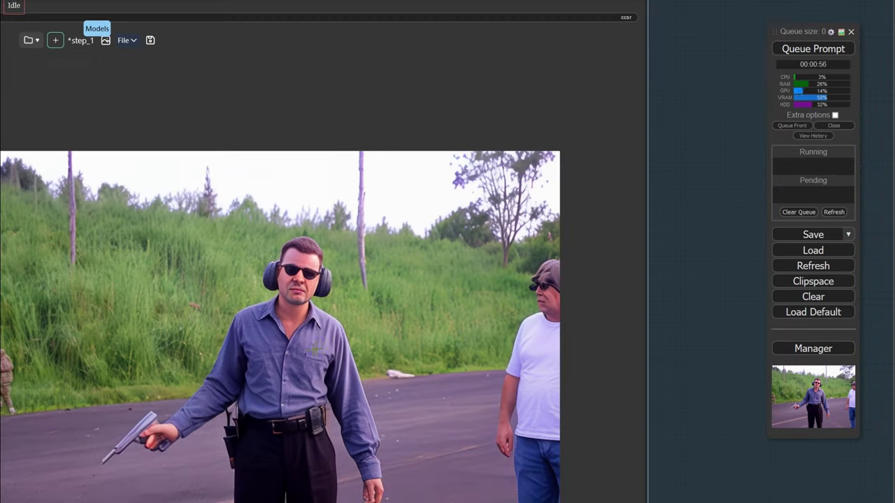
pyautogui.moveTo(283, 367); pyautogui.dragTo(409, 258)
pyautogui.scroll(4, 388, 269)
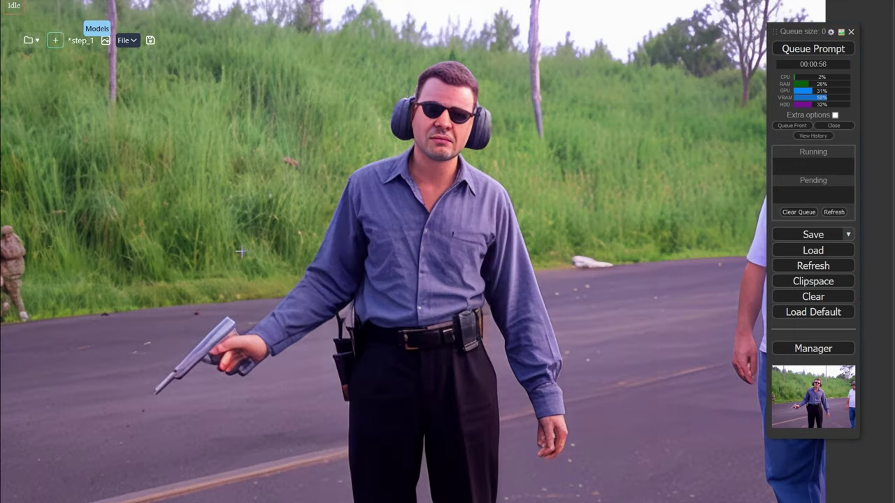
pyautogui.scroll(5, 156, 230)
pyautogui.moveTo(262, 222); pyautogui.dragTo(6, 475)
pyautogui.moveTo(519, 365); pyautogui.dragTo(162, 342)
pyautogui.scroll(-2, 409, 376)
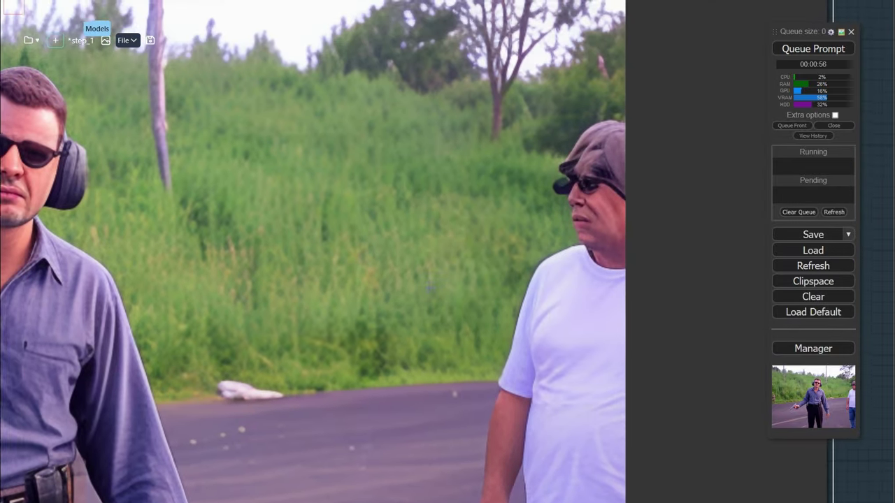
# Step: Examine the second man's face in the CCSR-upscaled image up close, and the picture as a whole
pyautogui.scroll(5, 564, 207)
pyautogui.rightClick(592, 196)
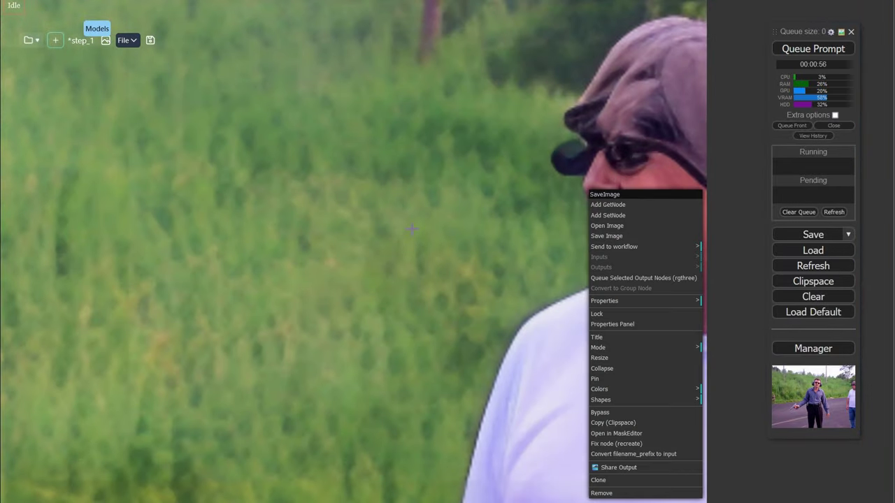
pyautogui.scroll(-5, 448, 202)
pyautogui.scroll(-4, 449, 202)
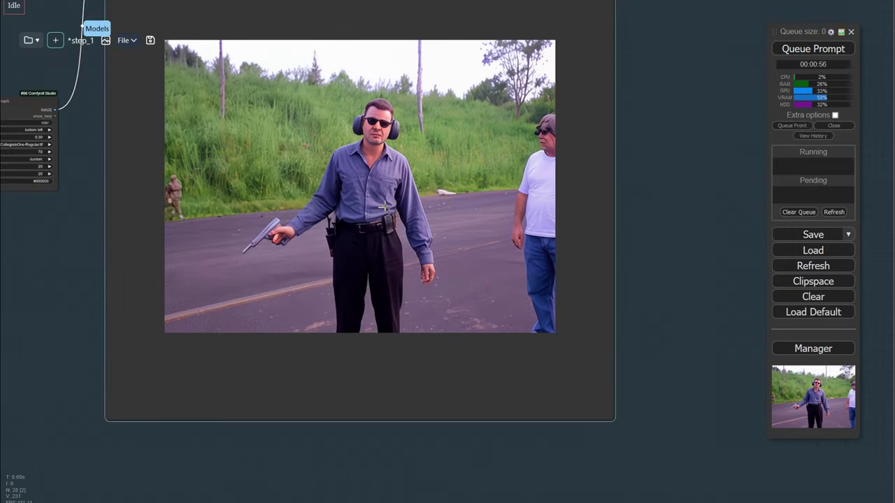
# Step: Set CCSR_Upscale's scale_by to 4 and queue the prompt to run the larger upscale
pyautogui.moveTo(382, 205); pyautogui.dragTo(580, 286)
pyautogui.moveTo(352, 222); pyautogui.dragTo(519, 242)
pyautogui.scroll(5, 400, 237)
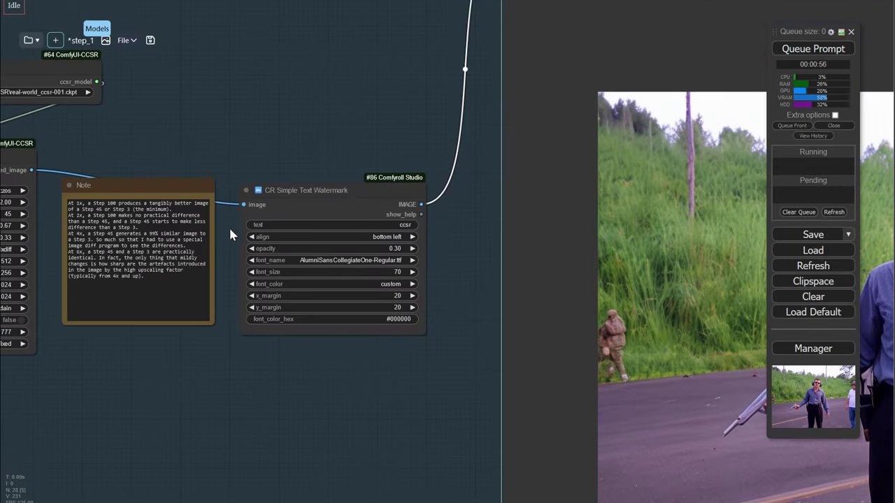
pyautogui.moveTo(230, 235); pyautogui.dragTo(541, 261)
pyautogui.click(309, 228)
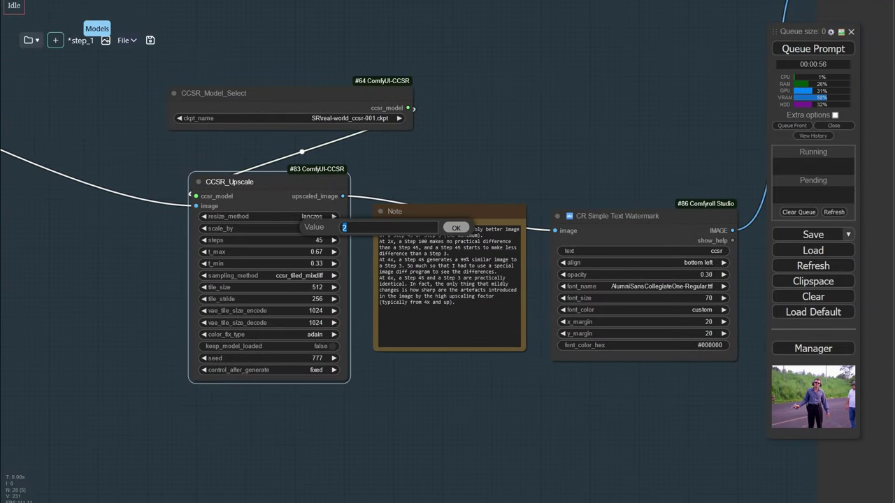
pyautogui.write('4')
pyautogui.click(464, 231)
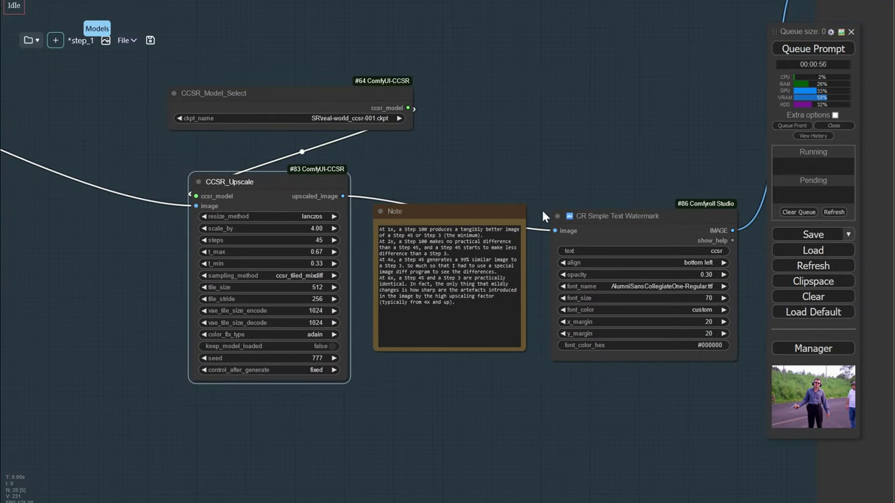
pyautogui.click(790, 51)
pyautogui.scroll(-3, 512, 150)
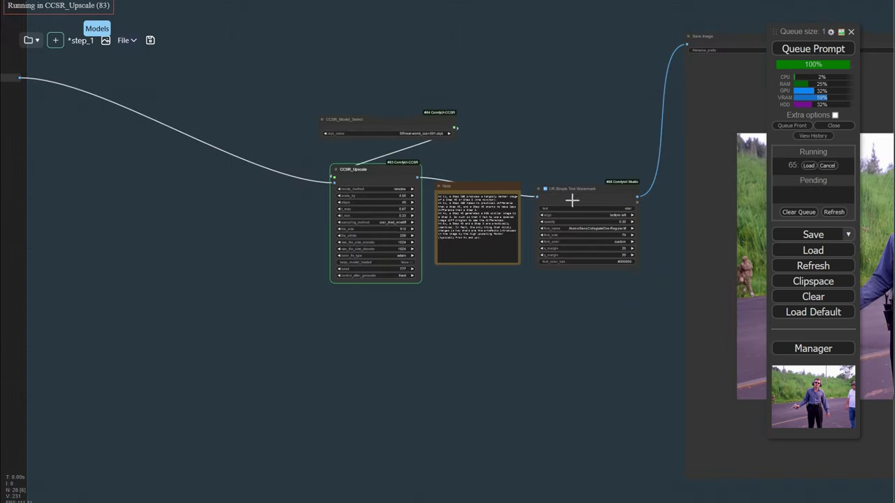
pyautogui.scroll(-2, 535, 321)
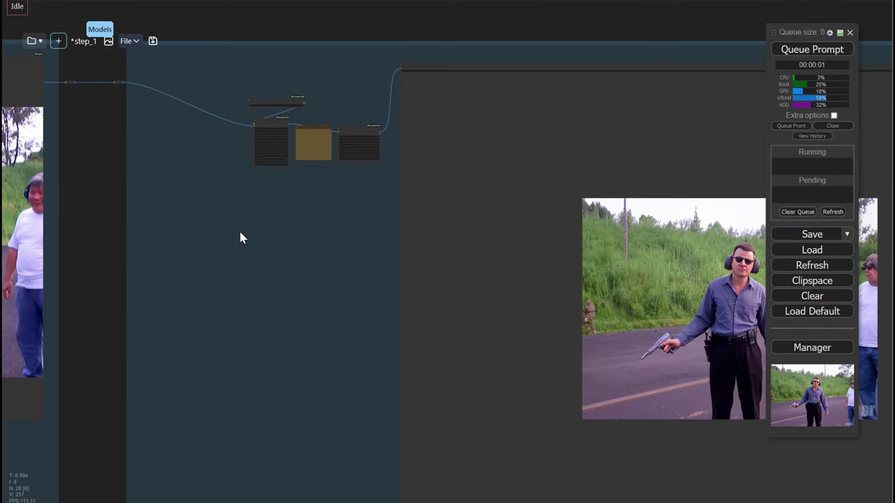
# Step: Add a Load Upscale Model node in the free space below the CCSR_Upscale node
pyautogui.scroll(9, 242, 228)
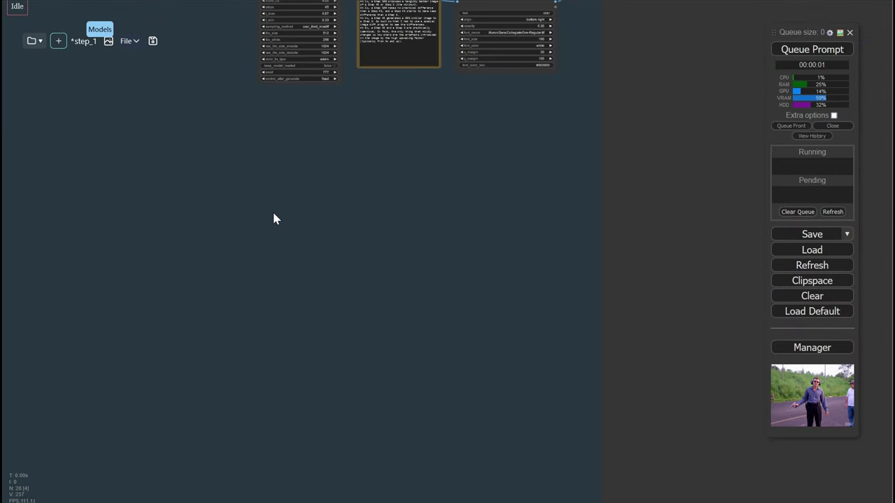
pyautogui.moveTo(272, 210); pyautogui.dragTo(256, 312)
pyautogui.scroll(-5, 255, 303)
pyautogui.scroll(8, 256, 302)
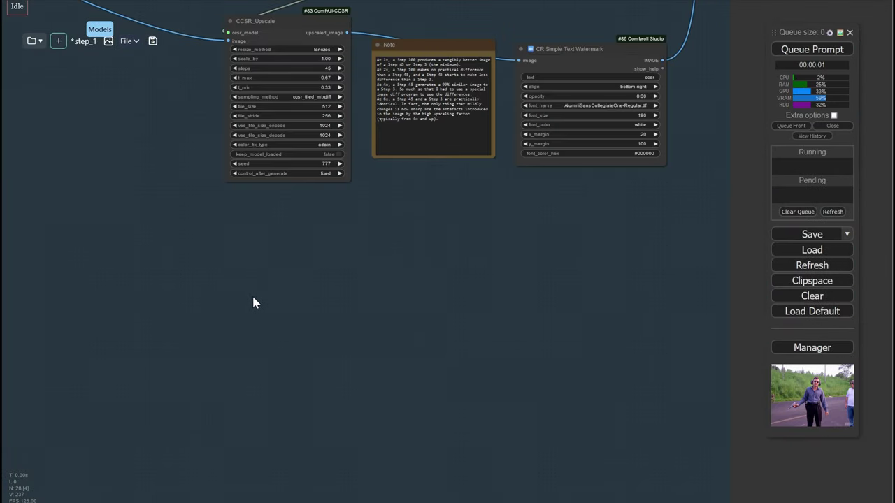
pyautogui.doubleClick(254, 299)
pyautogui.write('load up')
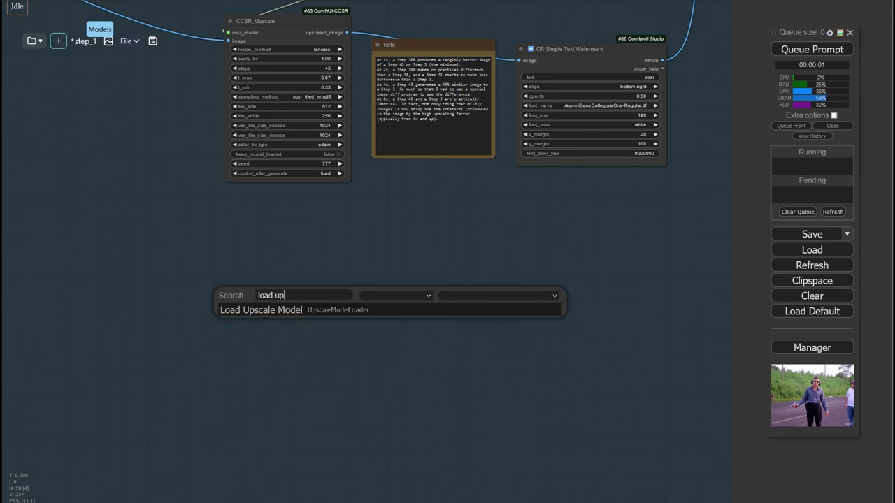
pyautogui.click(396, 312)
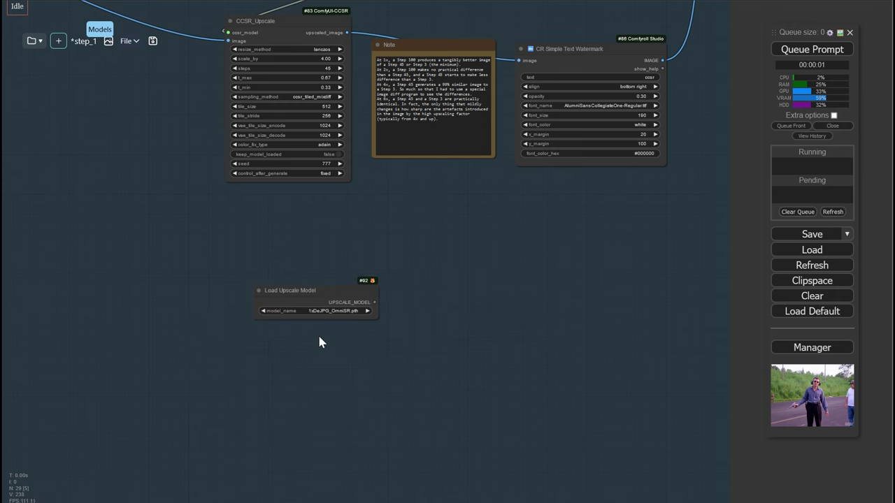
# Step: Add an Upscale Image (using Model) node under Load Upscale Model and link its upscale_model input to the loader
pyautogui.doubleClick(319, 338)
pyautogui.write('ups')
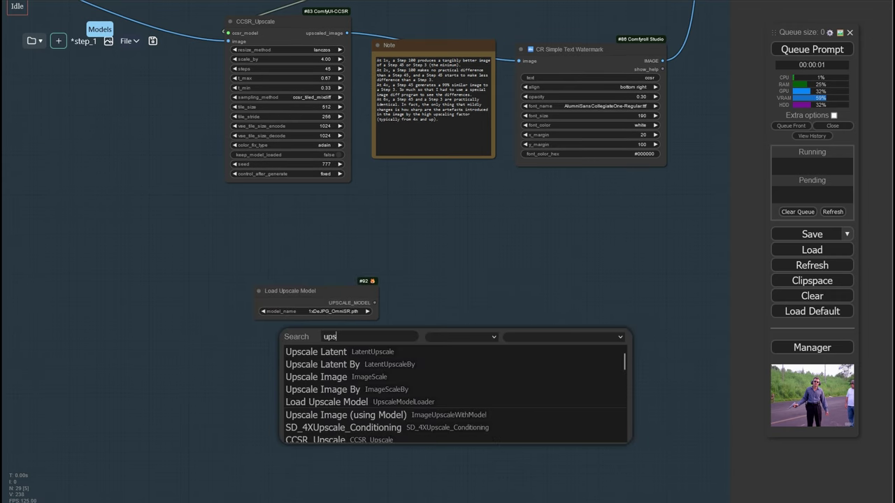
pyautogui.write('cale')
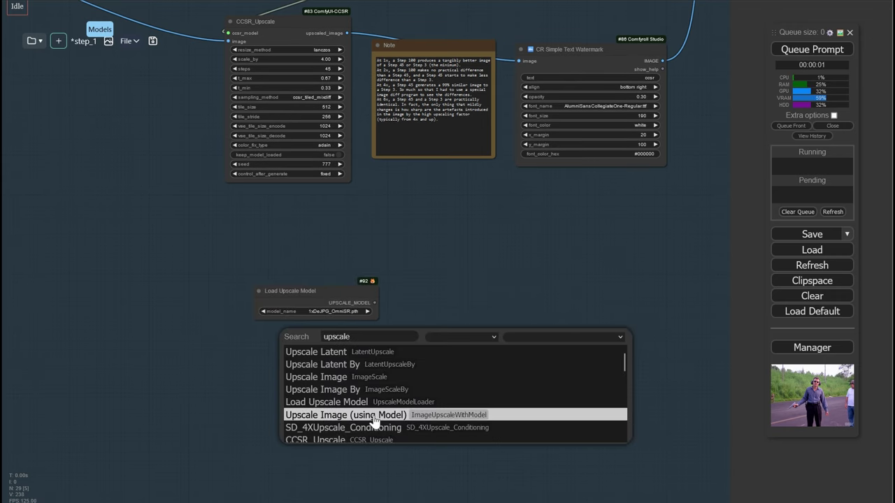
pyautogui.click(374, 417)
pyautogui.scroll(1, 371, 347)
pyautogui.moveTo(398, 352); pyautogui.dragTo(291, 363)
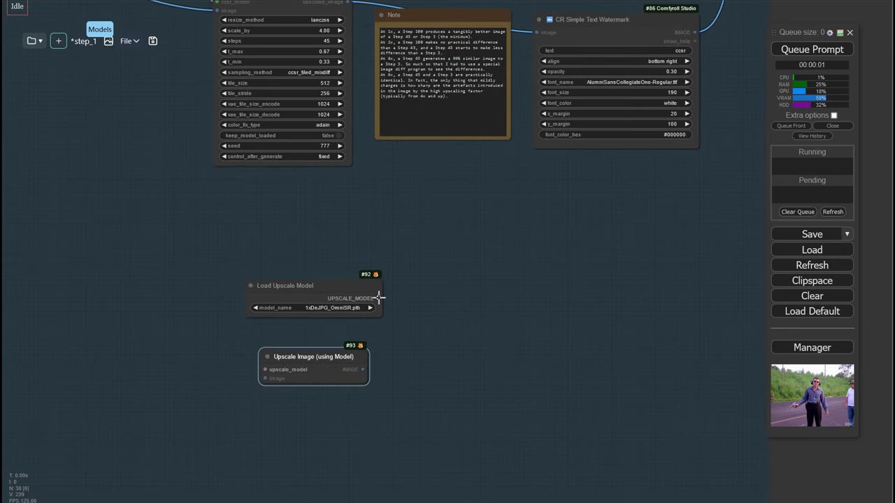
pyautogui.moveTo(379, 299); pyautogui.dragTo(267, 369)
# Step: Choose RealESRGAN_x2.pth as the model in the Load Upscale Model node
pyautogui.scroll(8, 286, 316)
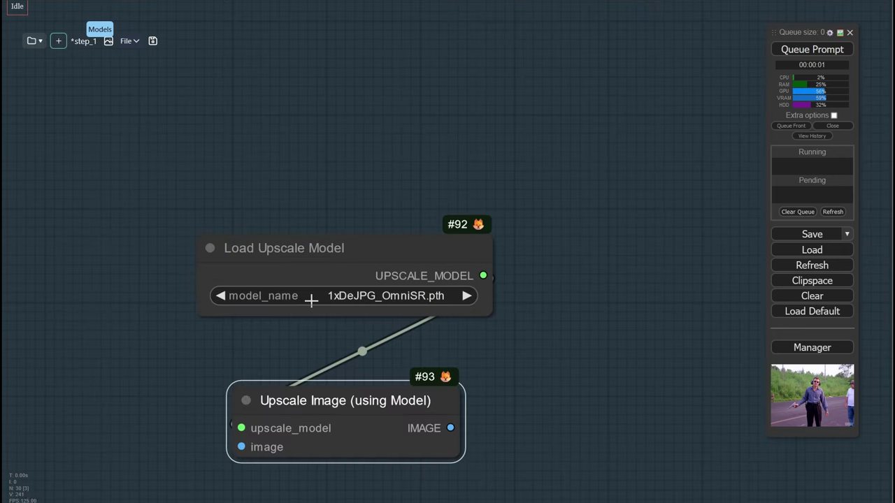
pyautogui.click(310, 300)
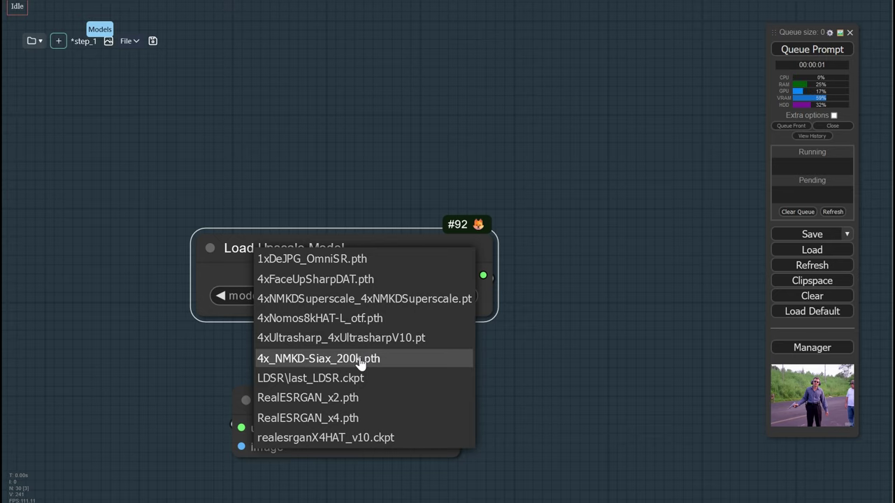
pyautogui.click(350, 399)
# Step: Shorten the Upscale group so its lower edge sits just below the CCSR and watermark nodes
pyautogui.scroll(-9, 358, 279)
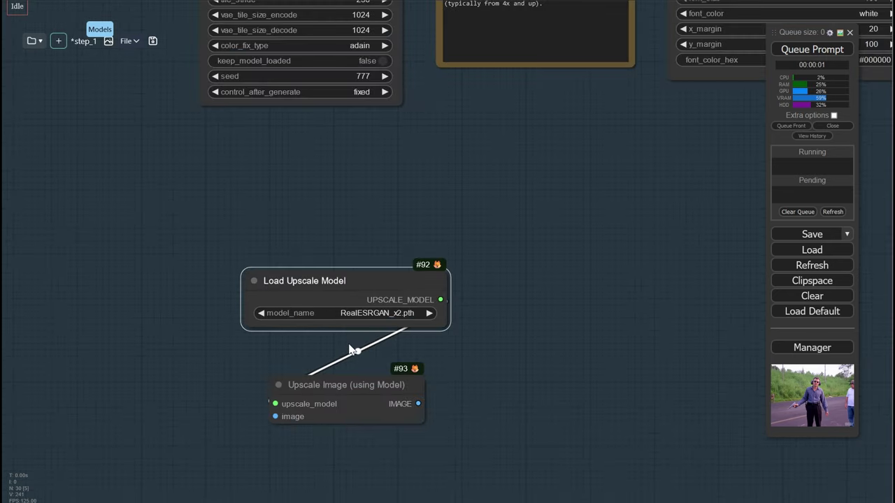
pyautogui.scroll(-12, 354, 214)
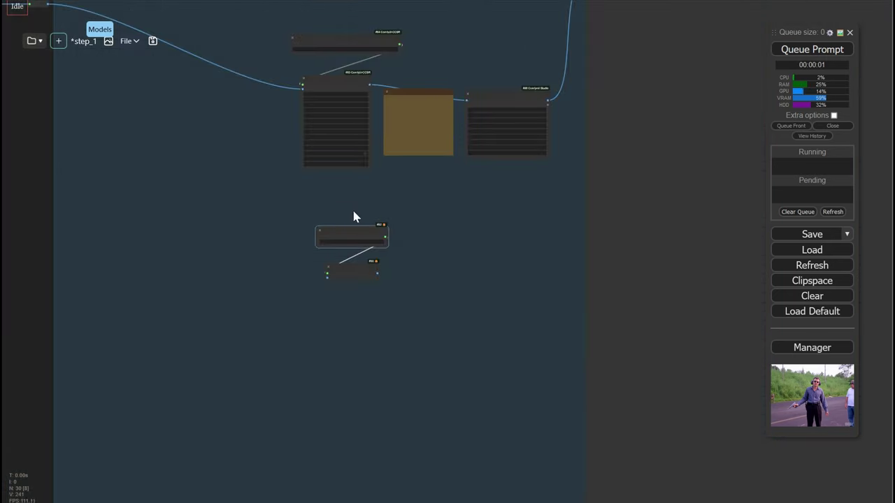
pyautogui.scroll(-5, 305, 219)
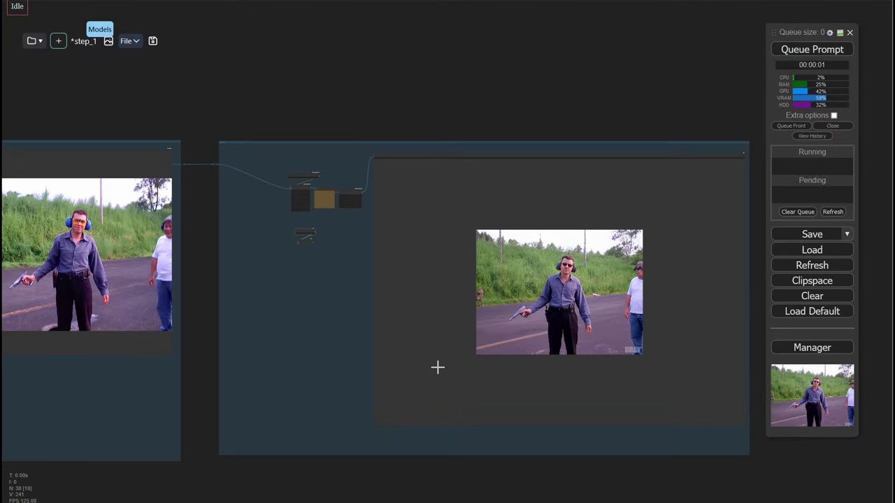
pyautogui.moveTo(748, 458); pyautogui.dragTo(720, 219)
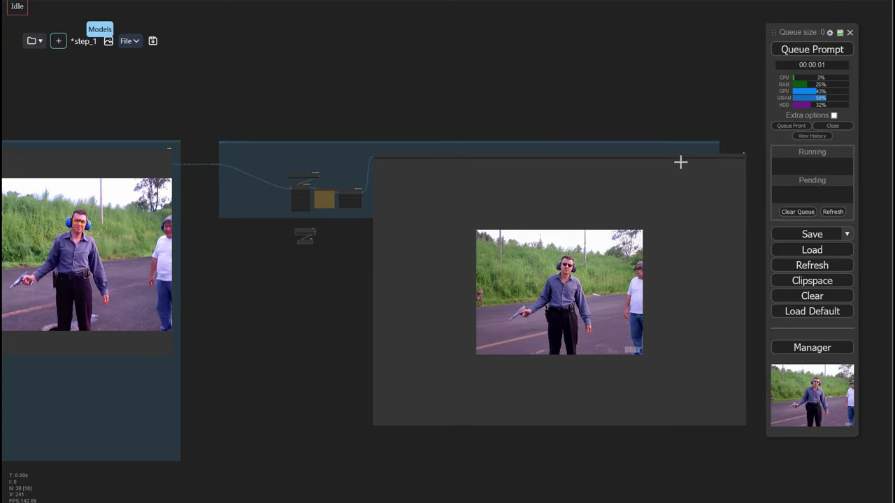
# Step: Move the large ccsr Save Image node out of the Upscale group, well beyond its far end
pyautogui.moveTo(619, 159); pyautogui.dragTo(623, 158)
pyautogui.scroll(-3, 572, 161)
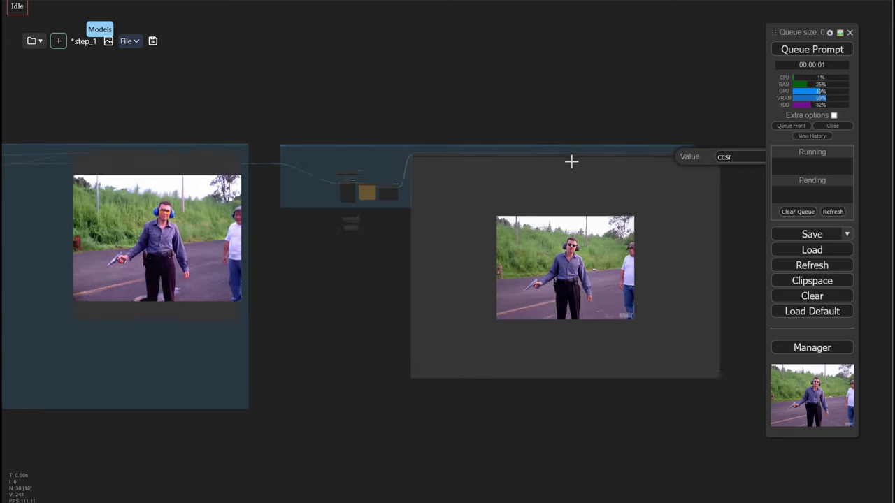
pyautogui.moveTo(569, 162); pyautogui.dragTo(445, 159)
pyautogui.moveTo(5, 289); pyautogui.dragTo(420, 285)
# Step: Narrow the Upscale group so it ends a little past the text watermark node
pyautogui.scroll(9, 398, 275)
pyautogui.scroll(4, 365, 223)
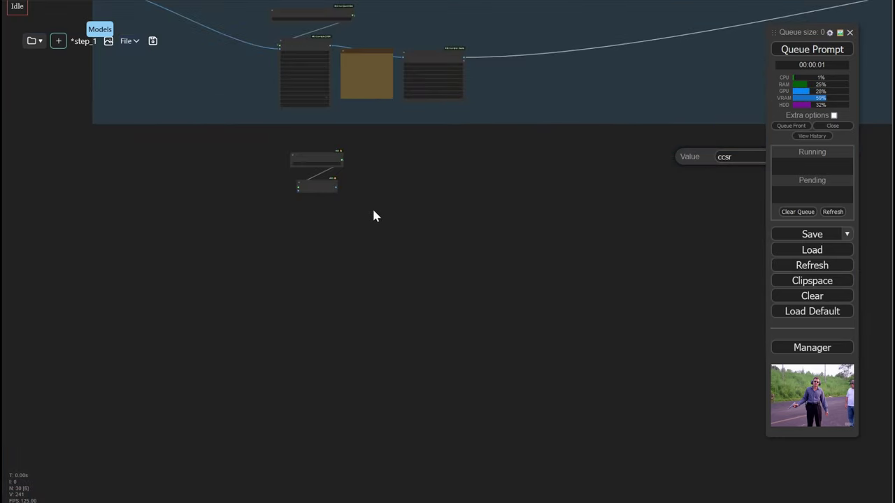
pyautogui.scroll(-8, 370, 210)
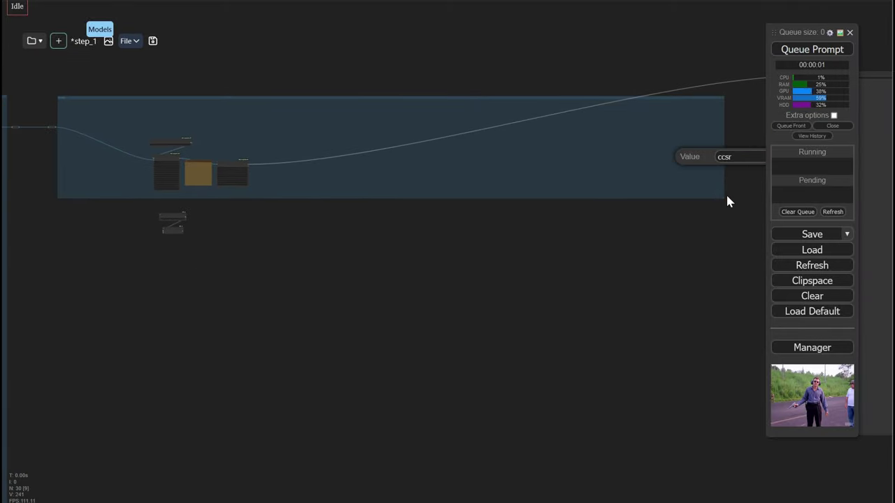
pyautogui.moveTo(727, 202); pyautogui.dragTo(286, 203)
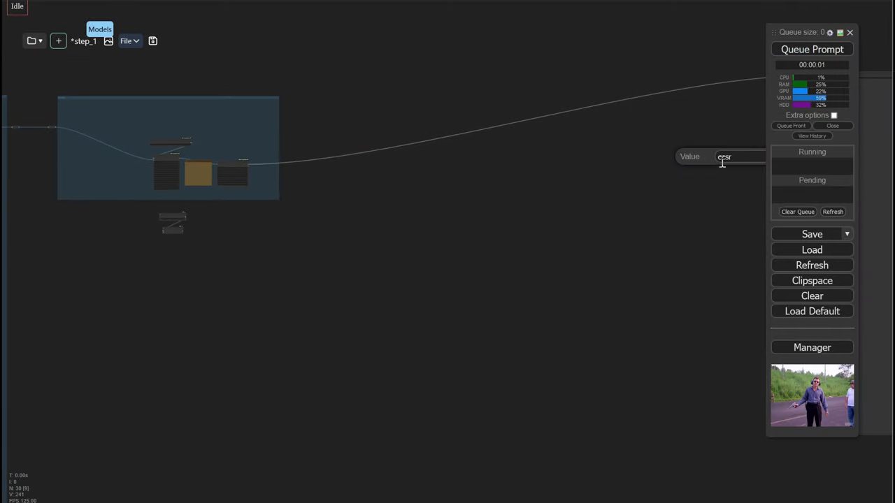
pyautogui.moveTo(371, 224); pyautogui.dragTo(541, 264)
# Step: Select the CCSR nodes, the note and the watermark node and move them together to the Upscale group's upper-left corner
pyautogui.scroll(10, 312, 213)
pyautogui.moveTo(183, 238); pyautogui.dragTo(238, 319)
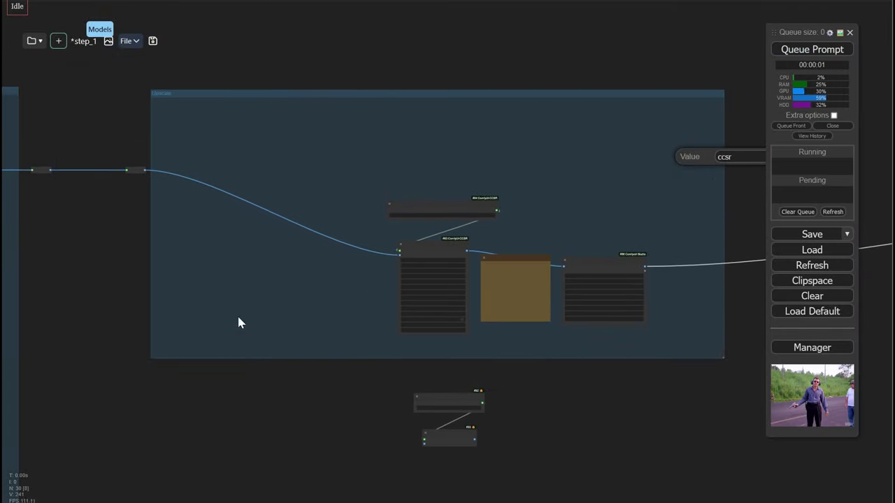
pyautogui.hscroll(-2, 351, 171)
pyautogui.scroll(1, 352, 166)
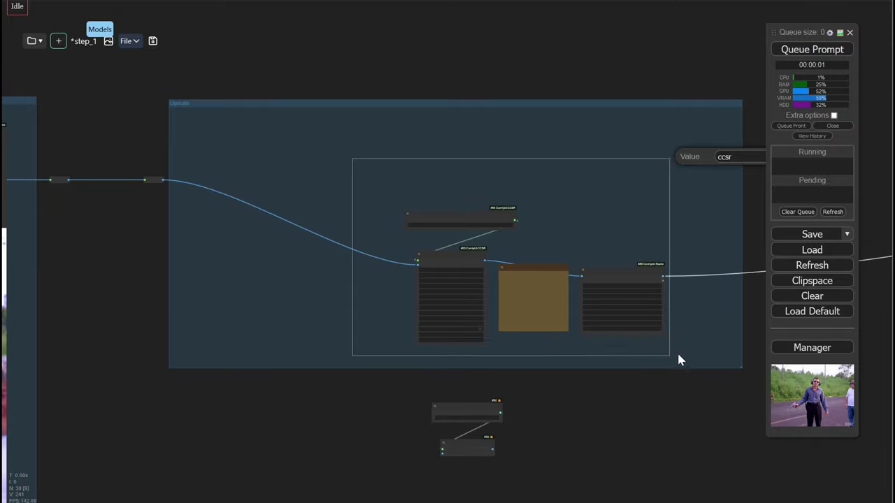
pyautogui.moveTo(679, 355); pyautogui.dragTo(676, 354)
pyautogui.moveTo(599, 267); pyautogui.dragTo(385, 189)
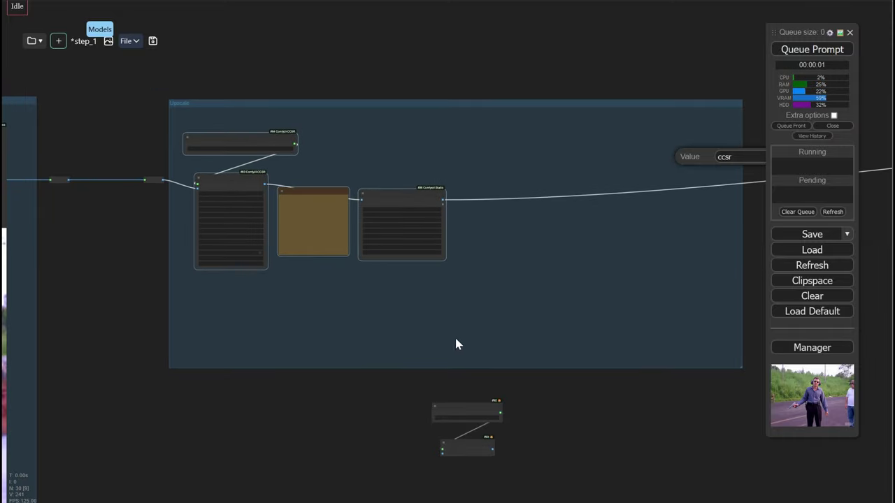
# Step: Move the Load Upscale Model and Upscale Image (using Model) nodes together to the far side of the Upscale group
pyautogui.moveTo(475, 413); pyautogui.dragTo(466, 168)
pyautogui.scroll(-2, 649, 295)
pyautogui.moveTo(649, 294); pyautogui.dragTo(870, 334)
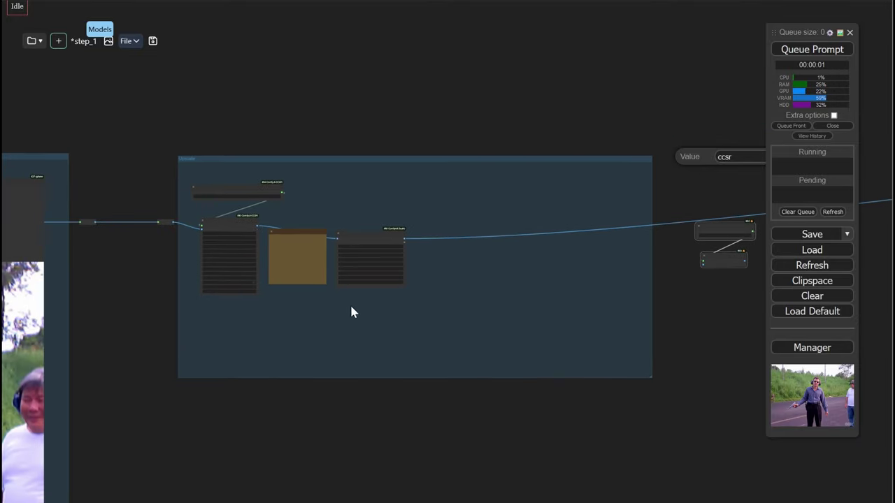
# Step: Rename the Upscale group as CCSR Final Upscale
pyautogui.scroll(2, 182, 170)
pyautogui.rightClick(204, 154)
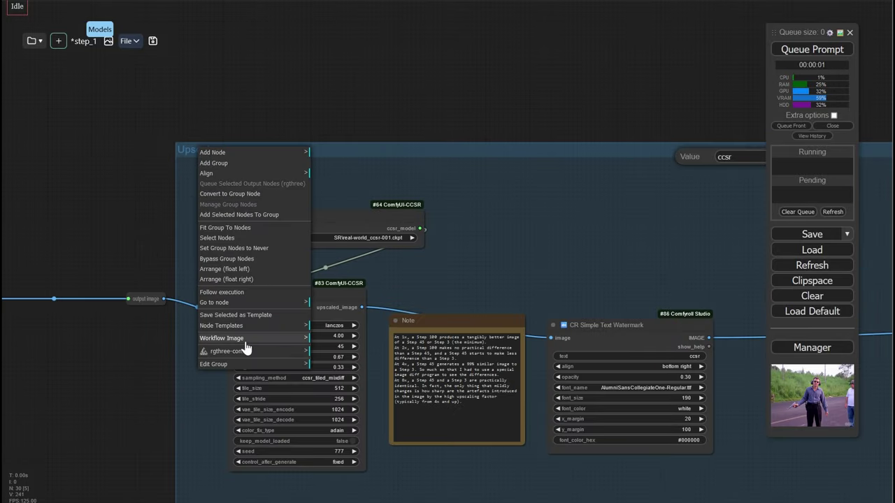
pyautogui.click(257, 365)
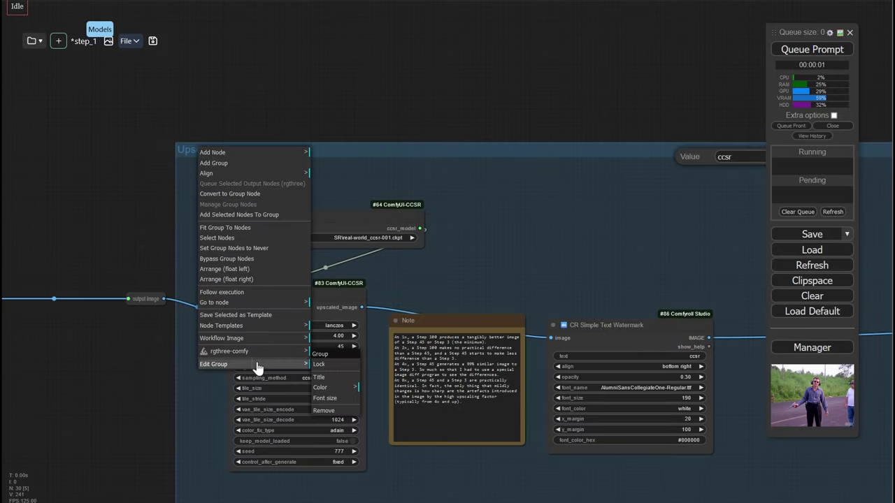
pyautogui.click(336, 378)
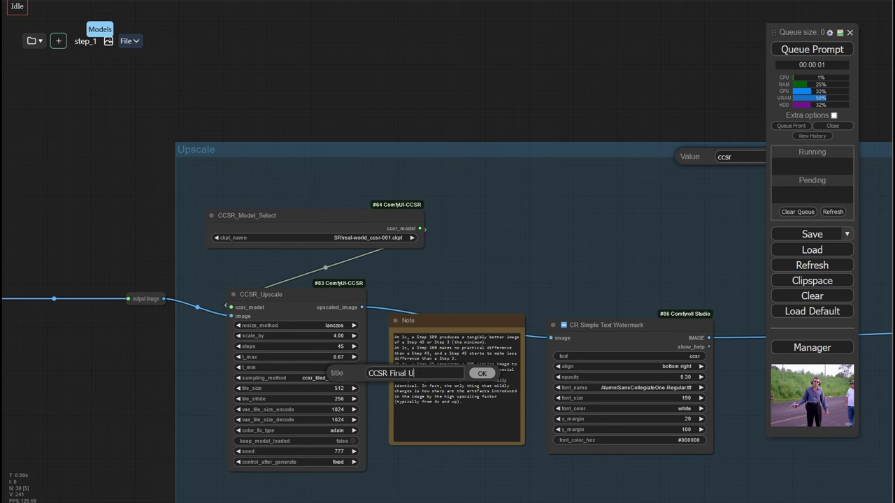
pyautogui.write('CCSR Final Upscale')
pyautogui.press('Return')
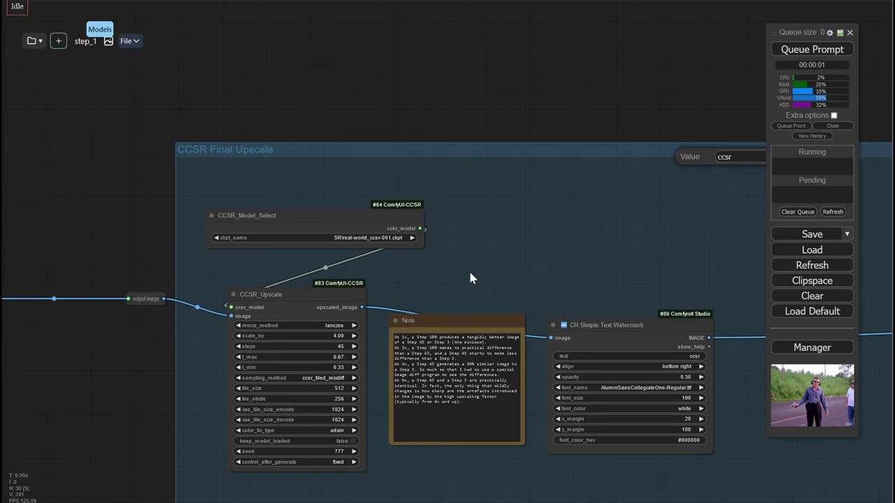
# Step: Copy the two linked output image reroutes to just past the CCSR Final Upscale group, shifting the upscale model nodes farther away
pyautogui.scroll(-4, 477, 273)
pyautogui.moveTo(525, 261); pyautogui.dragTo(507, 202)
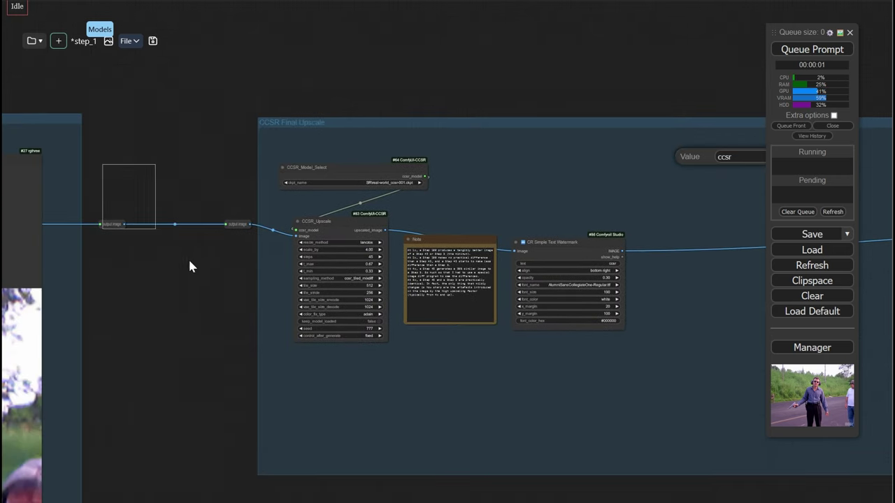
pyautogui.moveTo(243, 270); pyautogui.dragTo(243, 270)
pyautogui.moveTo(700, 286); pyautogui.dragTo(338, 258)
pyautogui.scroll(-6, 563, 258)
pyautogui.moveTo(568, 258); pyautogui.dragTo(250, 264)
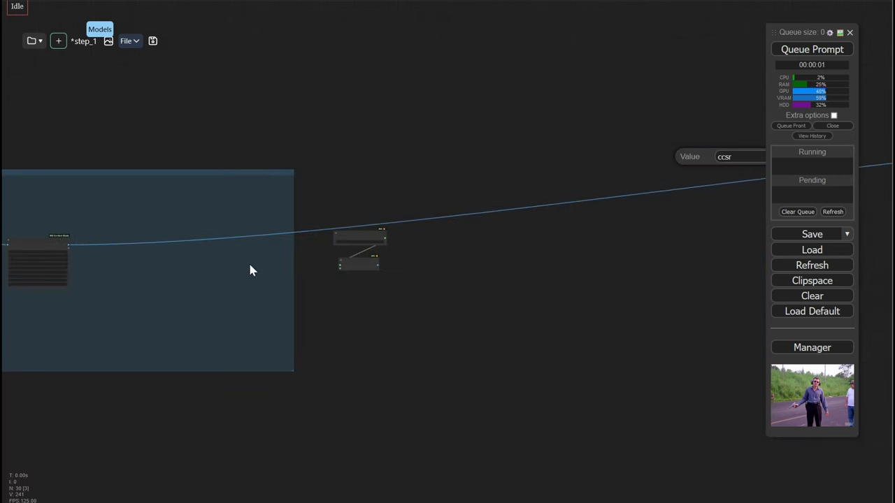
pyautogui.moveTo(372, 238); pyautogui.dragTo(588, 220)
pyautogui.moveTo(391, 173); pyautogui.dragTo(339, 159)
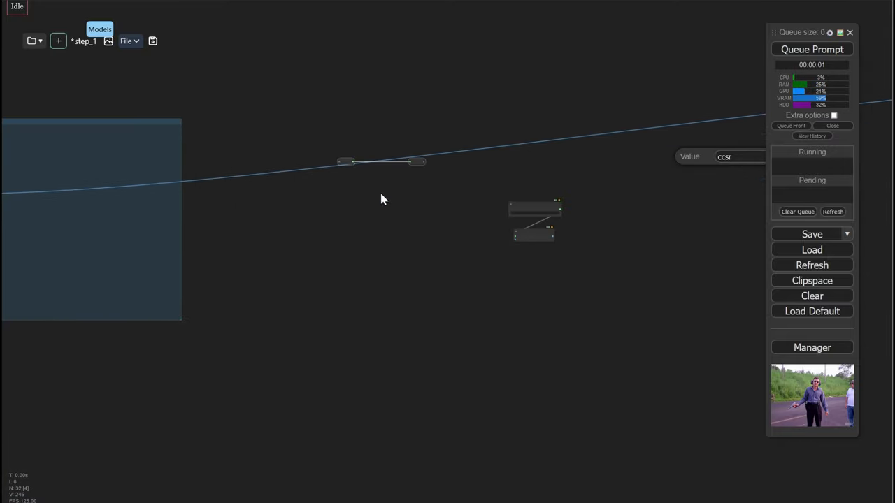
# Step: Narrow the CCSR Final Upscale group to free up space beside the watermark node
pyautogui.scroll(3, 351, 161)
pyautogui.moveTo(233, 123); pyautogui.dragTo(477, 140)
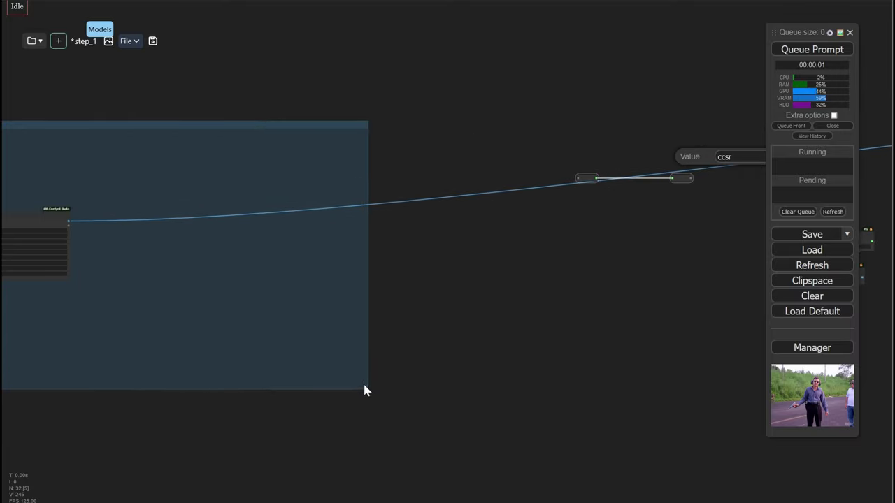
pyautogui.moveTo(364, 391); pyautogui.dragTo(103, 378)
# Step: Create a group titled Upscale via pixel space just past the CCSR group and enlarge it to hold the upscale nodes
pyautogui.rightClick(150, 162)
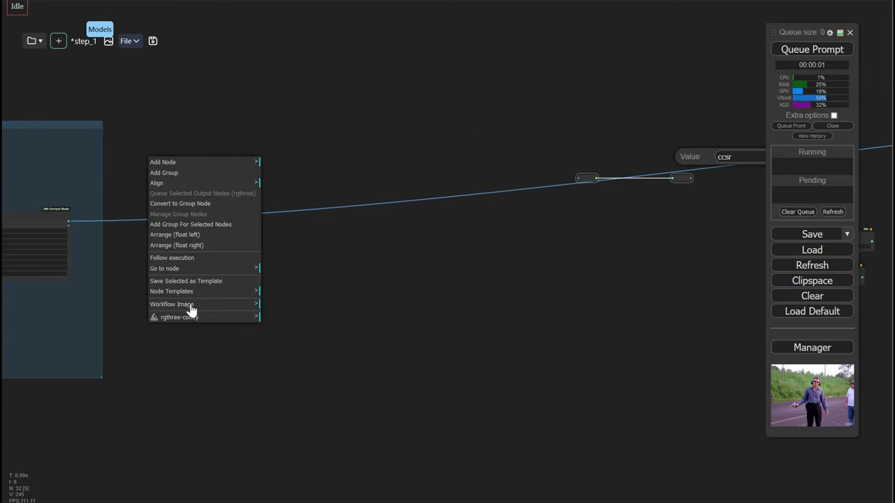
pyautogui.click(203, 173)
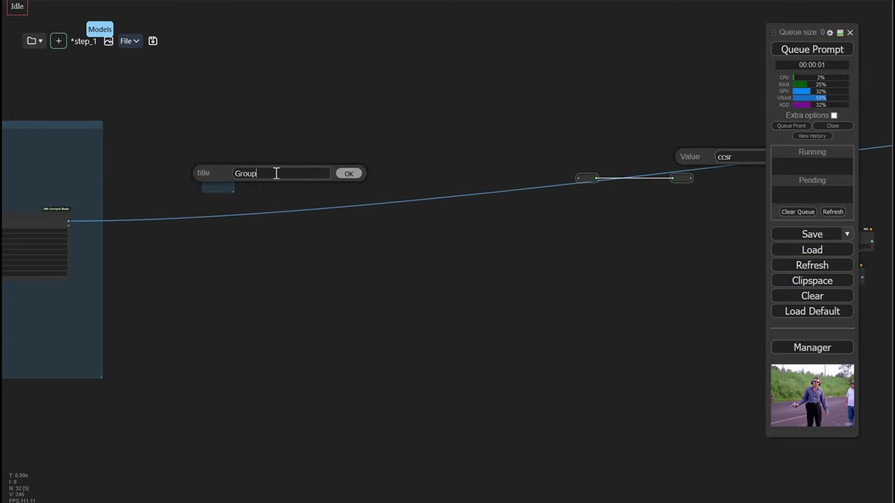
pyautogui.write('Upscale via pixel space')
pyautogui.press('Return')
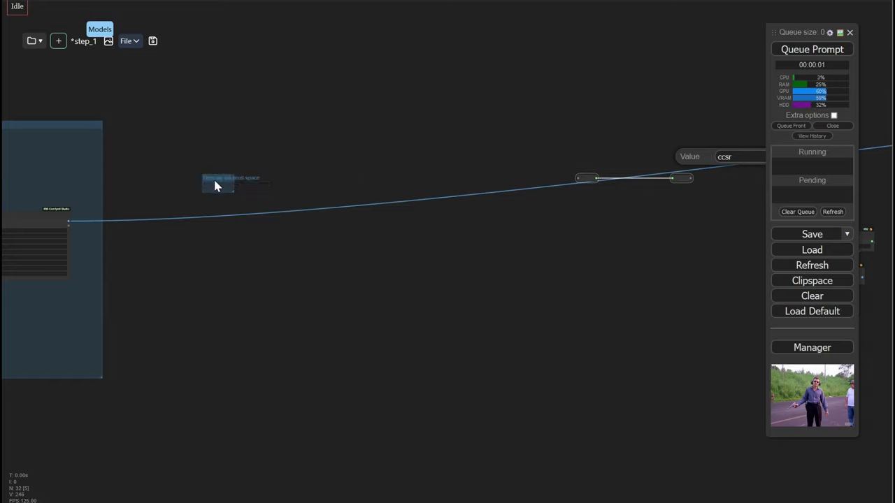
pyautogui.moveTo(162, 144); pyautogui.dragTo(591, 397)
pyautogui.moveTo(480, 129); pyautogui.dragTo(582, 145)
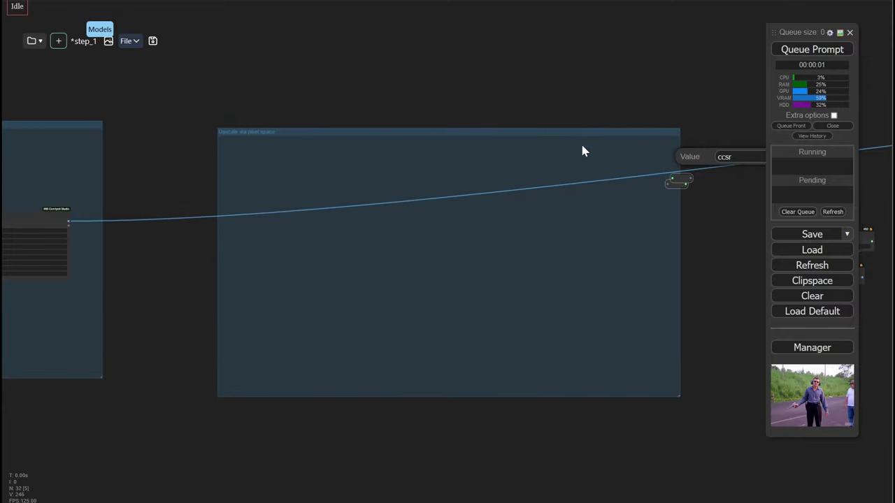
# Step: Move the linked output image reroutes between the two groups and the upscale model nodes into Upscale via pixel space
pyautogui.moveTo(173, 222); pyautogui.dragTo(121, 191)
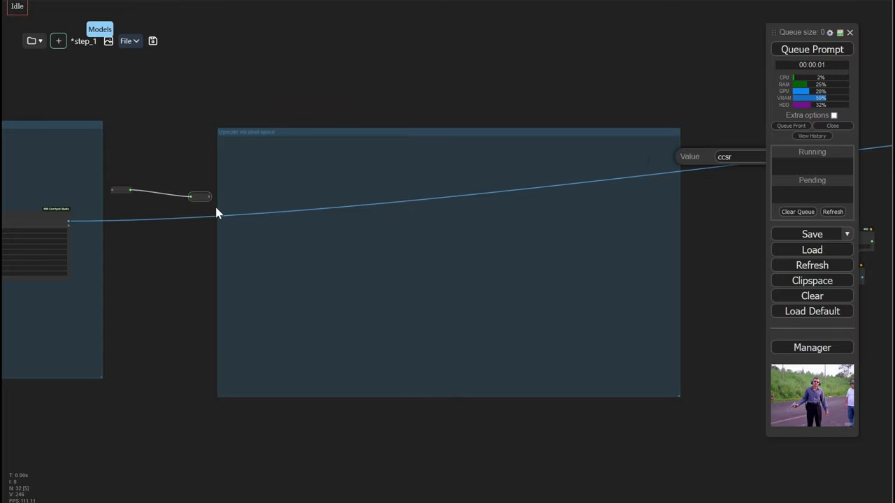
pyautogui.scroll(-4, 385, 197)
pyautogui.moveTo(599, 188); pyautogui.dragTo(509, 192)
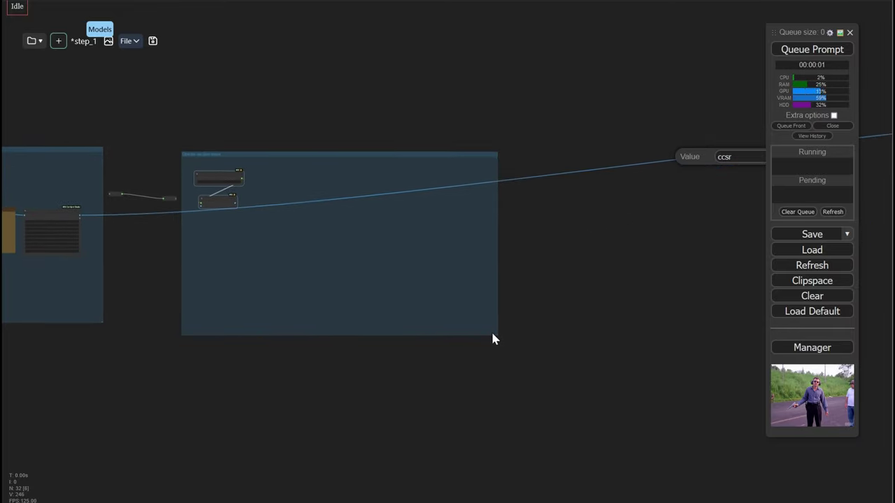
# Step: Shrink the Upscale via pixel space group around its nodes and link the nearer output image reroute to Upscale Image's image input
pyautogui.moveTo(494, 339); pyautogui.dragTo(271, 234)
pyautogui.moveTo(237, 225); pyautogui.dragTo(301, 285)
pyautogui.scroll(12, 256, 240)
pyautogui.moveTo(264, 217); pyautogui.dragTo(362, 251)
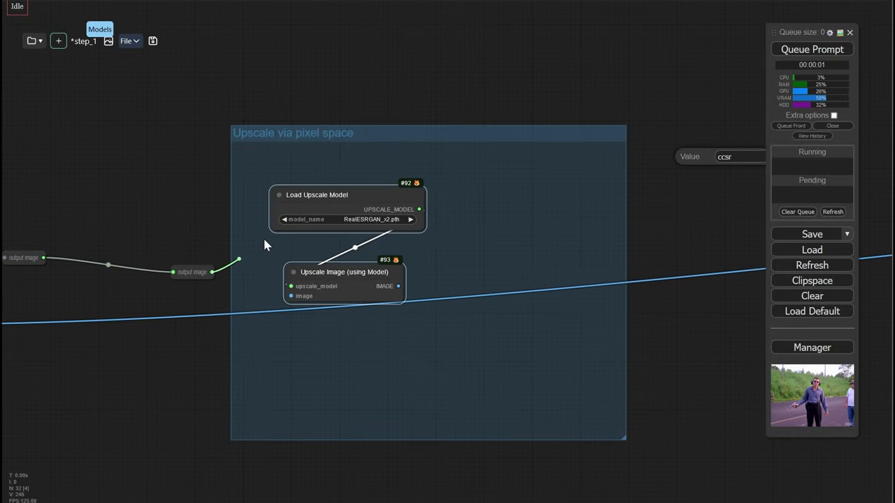
pyautogui.scroll(-3, 313, 297)
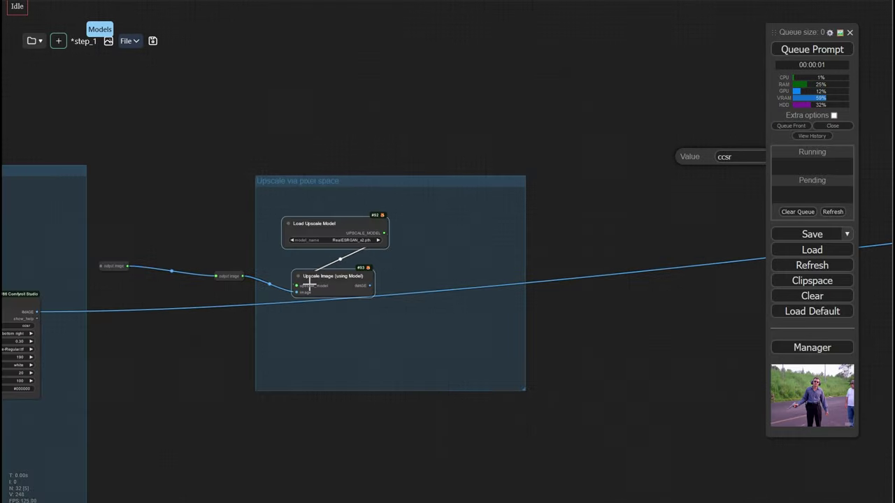
# Step: Link the IMAGE output of Upscale Image (using Model) to the images input of the Save Image node
pyautogui.moveTo(506, 290); pyautogui.dragTo(151, 211)
pyautogui.scroll(-6, 509, 260)
pyautogui.scroll(-4, 509, 261)
pyautogui.scroll(-4, 166, 235)
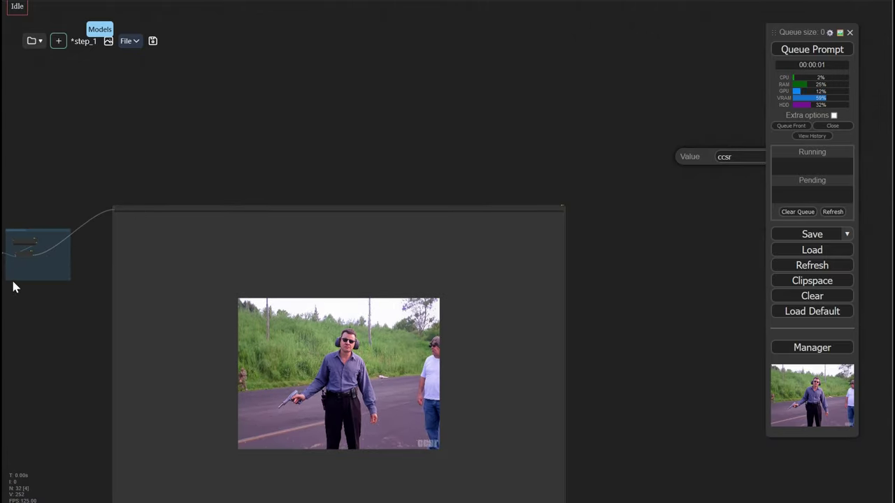
# Step: Link the CR Simple Text Watermark node's IMAGE output to the first output image reroute after the CCSR group
pyautogui.scroll(9, 20, 276)
pyautogui.scroll(-4, 524, 285)
pyautogui.moveTo(86, 276); pyautogui.dragTo(428, 289)
pyautogui.scroll(4, 440, 289)
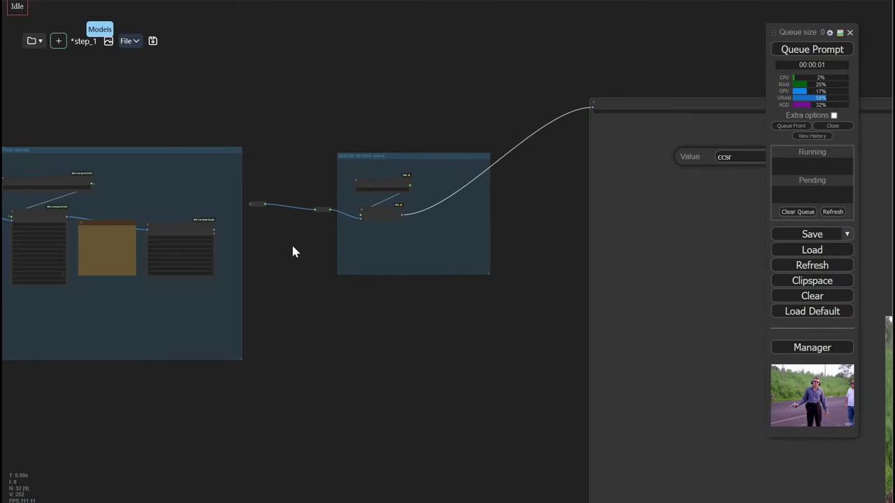
pyautogui.moveTo(291, 243); pyautogui.dragTo(406, 264)
pyautogui.scroll(1, 406, 264)
pyautogui.scroll(9, 326, 248)
pyautogui.moveTo(320, 253); pyautogui.dragTo(420, 185)
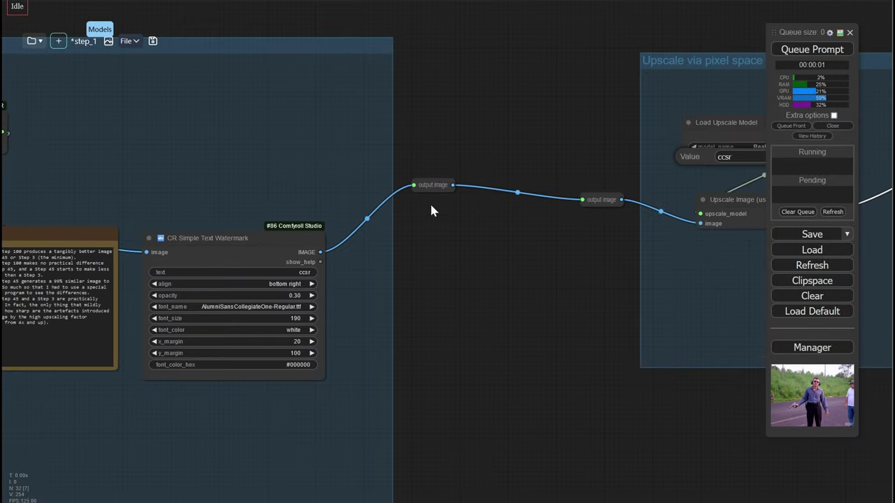
# Step: Check the links from the watermark node through the Upscale via pixel space group to Save Image
pyautogui.scroll(-5, 467, 275)
pyautogui.moveTo(467, 274); pyautogui.dragTo(190, 275)
pyautogui.moveTo(302, 208); pyautogui.dragTo(242, 255)
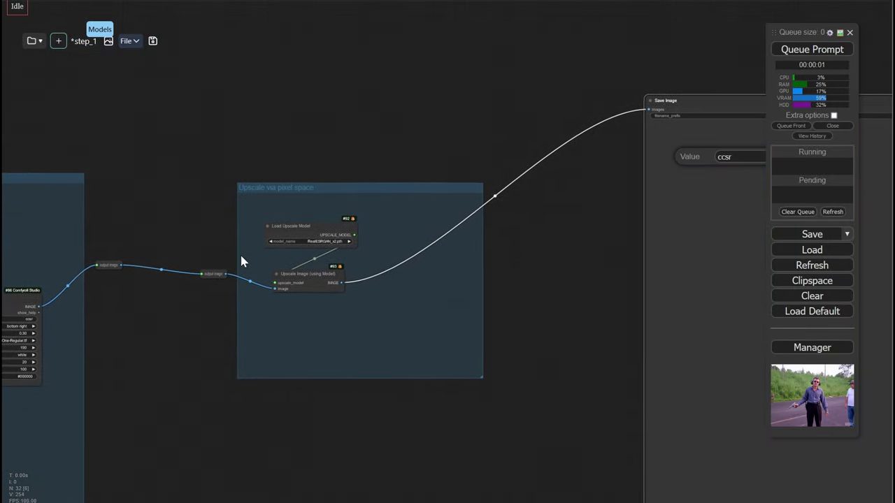
pyautogui.scroll(9, 268, 216)
pyautogui.scroll(-5, 270, 156)
pyautogui.hscroll(-4, 388, 207)
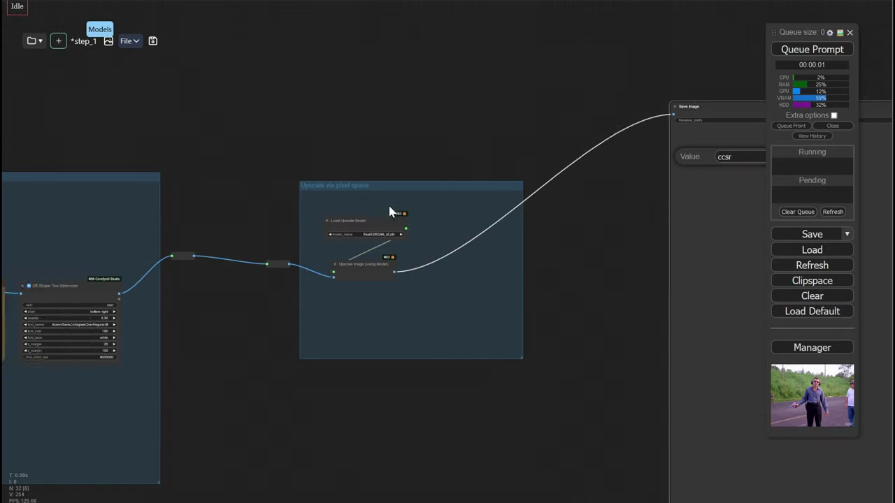
pyautogui.scroll(3, 210, 179)
pyautogui.scroll(-7, 269, 212)
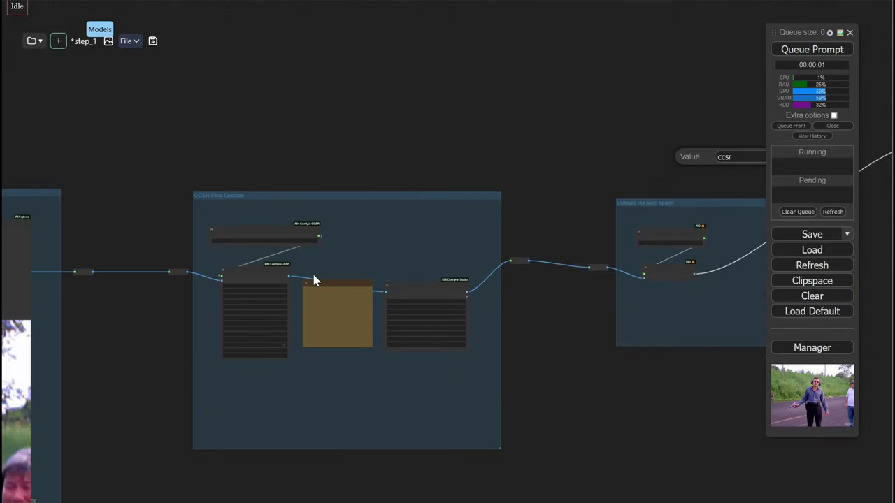
# Step: Disable the CCSR Final Upscale group in the Fast Groups Bypasser and queue the prompt
pyautogui.press('1')
pyautogui.scroll(-6, 218, 247)
pyautogui.hscroll(-3, 208, 202)
pyautogui.scroll(5, 321, 173)
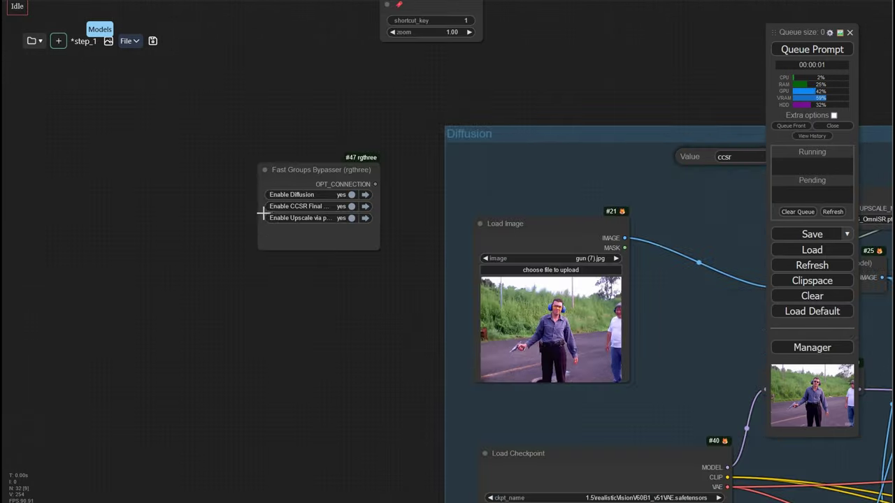
pyautogui.click(387, 204)
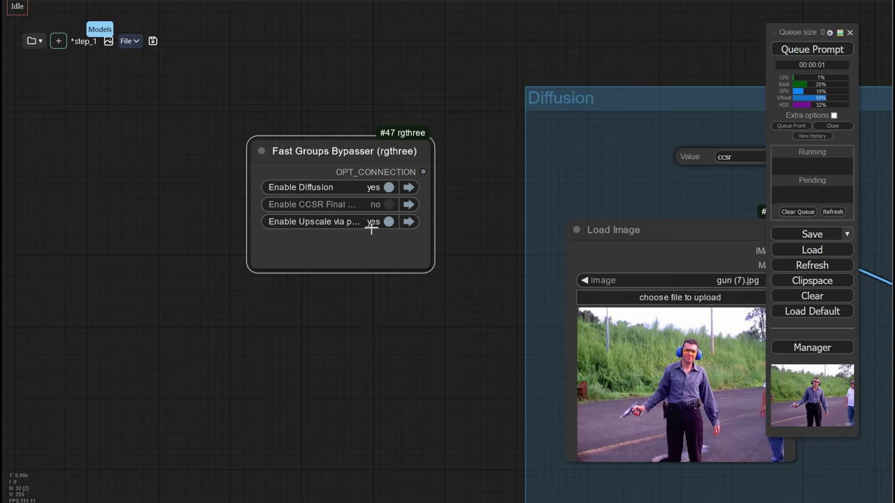
pyautogui.scroll(-18, 596, 192)
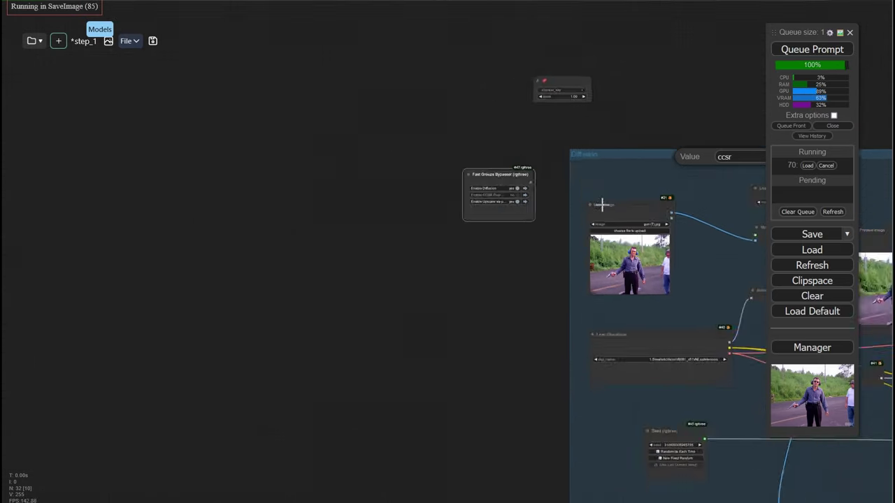
# Step: Examine the generated image and the path through the bypassed CCSR group into the Upscale via pixel space group
pyautogui.moveTo(499, 206); pyautogui.dragTo(423, 206)
pyautogui.moveTo(630, 206); pyautogui.dragTo(84, 152)
pyautogui.moveTo(665, 199); pyautogui.dragTo(60, 162)
pyautogui.scroll(-5, 509, 197)
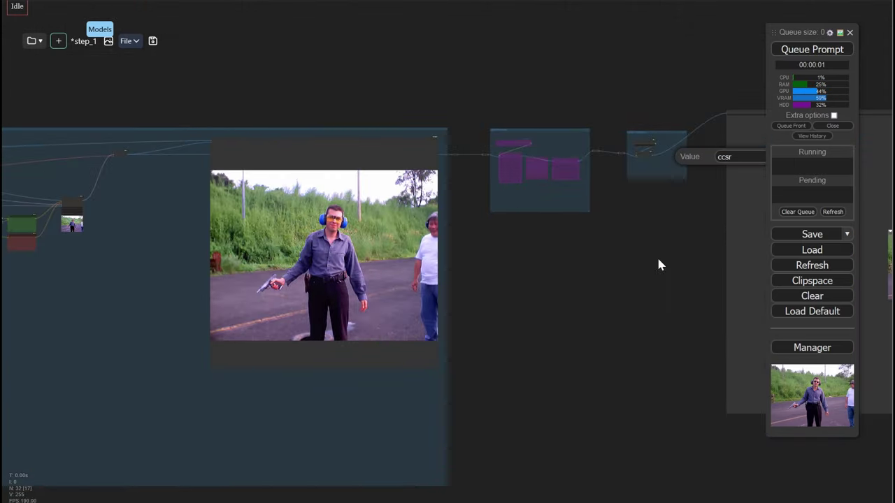
pyautogui.moveTo(660, 261); pyautogui.dragTo(207, 264)
pyautogui.scroll(6, 210, 198)
pyautogui.moveTo(220, 202); pyautogui.dragTo(373, 249)
pyautogui.scroll(2, 337, 212)
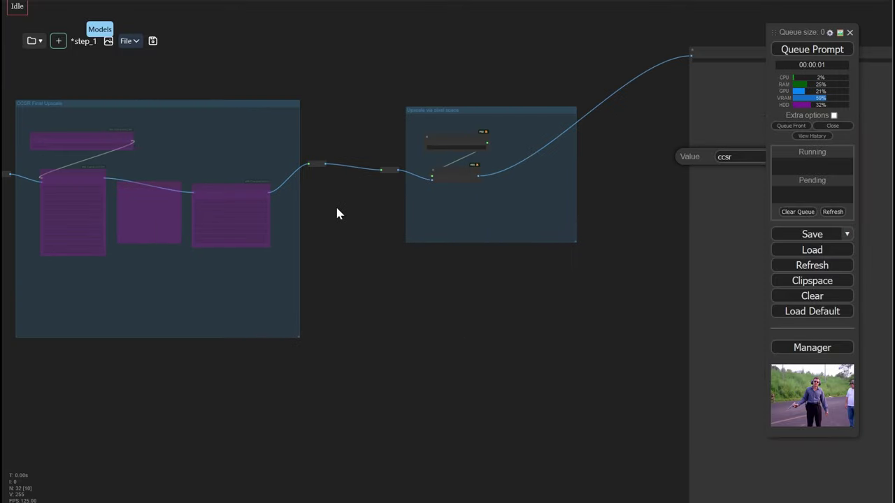
pyautogui.scroll(2, 391, 219)
pyautogui.hscroll(3, 345, 190)
pyautogui.scroll(2, 345, 183)
pyautogui.scroll(-2, 344, 184)
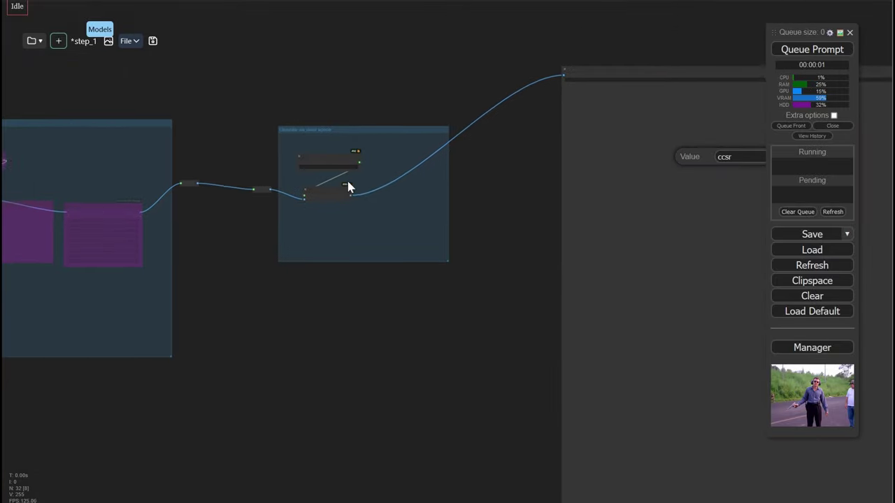
pyautogui.hscroll(-3, 347, 177)
pyautogui.scroll(2, 26, 195)
pyautogui.hscroll(5, 360, 240)
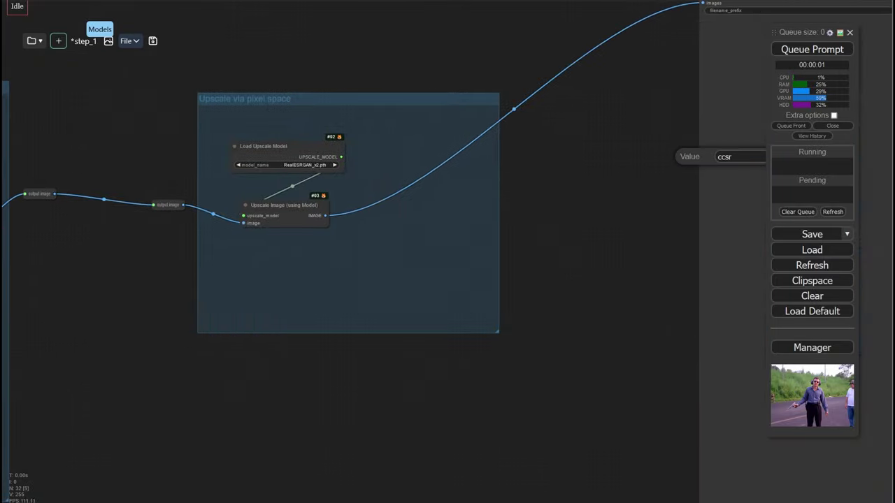
pyautogui.scroll(-8, 342, 181)
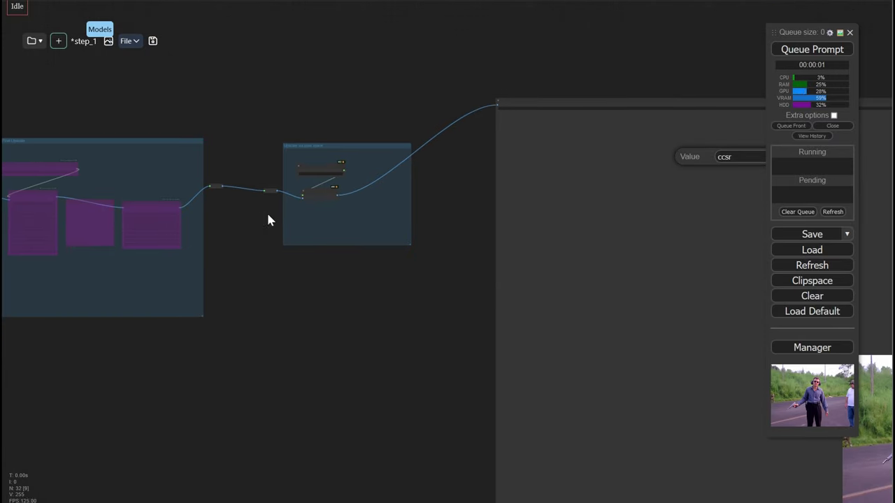
# Step: Try enabling CCSR Final Upscale with Upscale via pixel space bypassed, and switch both groups back
pyautogui.press('1')
pyautogui.hscroll(-5, 130, 185)
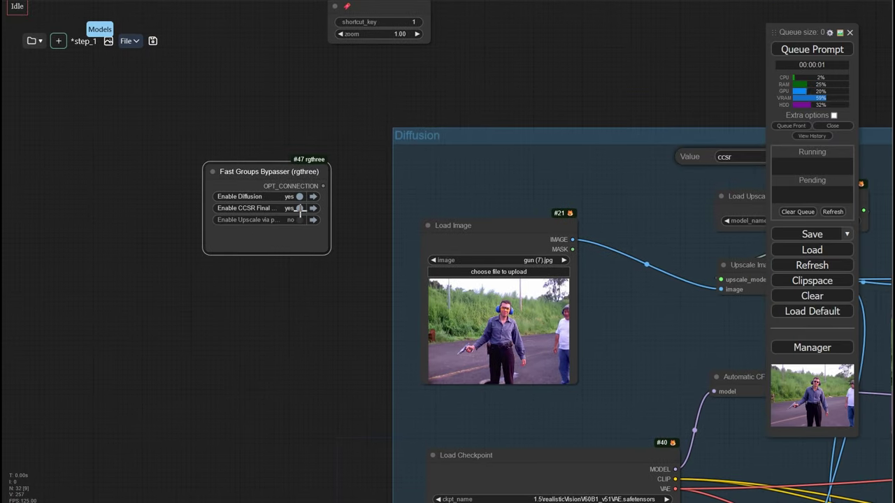
pyautogui.scroll(-7, 475, 239)
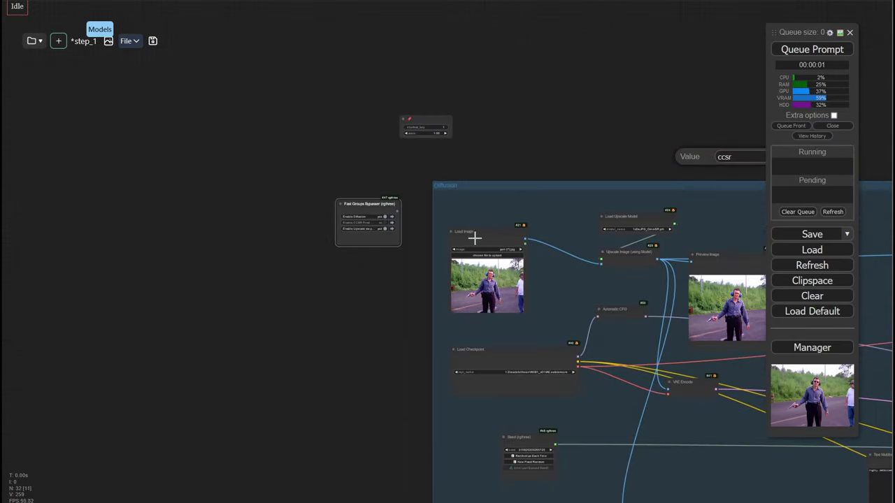
# Step: Set Load Upscale Model in the Upscale via pixel space group to a 4x RealESRGAN model and queue the prompt
pyautogui.moveTo(755, 293); pyautogui.dragTo(147, 224)
pyautogui.scroll(-7, 290, 231)
pyautogui.moveTo(759, 274); pyautogui.dragTo(292, 226)
pyautogui.scroll(-5, 292, 226)
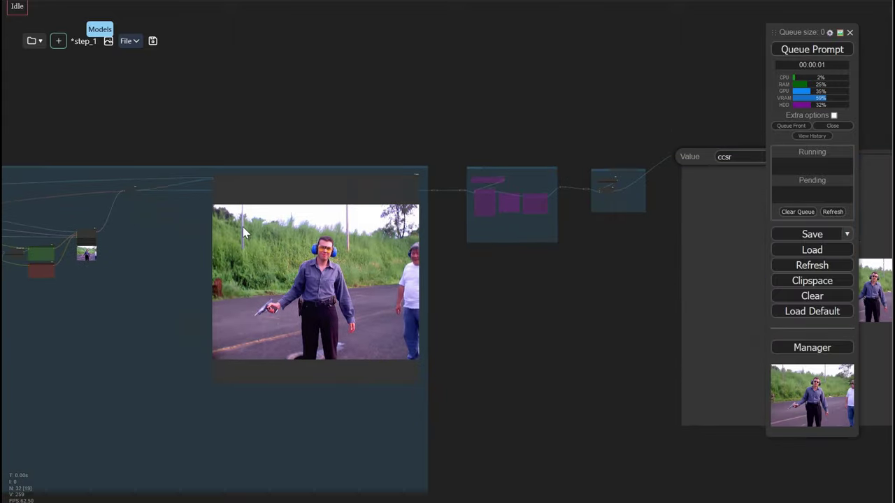
pyautogui.hscroll(6, 80, 226)
pyautogui.moveTo(638, 417); pyautogui.dragTo(609, 401)
pyautogui.scroll(7, 182, 203)
pyautogui.scroll(9, 187, 183)
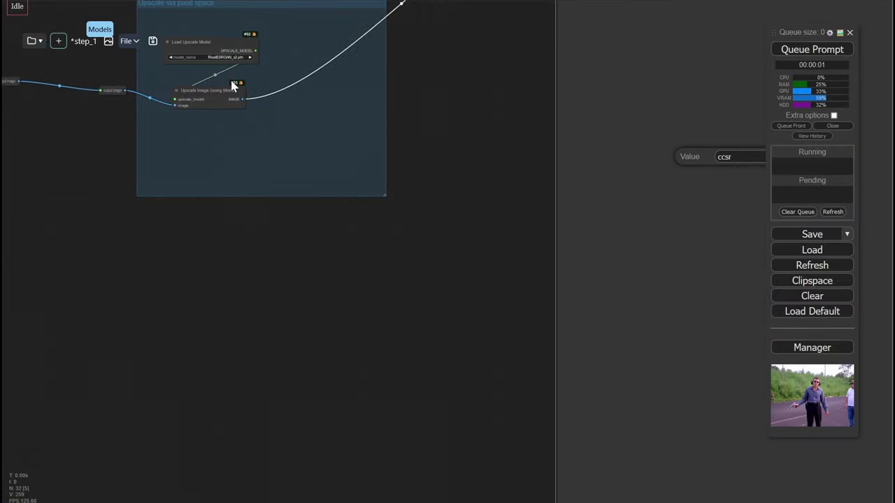
pyautogui.moveTo(233, 79); pyautogui.dragTo(232, 189)
pyautogui.click(230, 162)
pyautogui.click(231, 166)
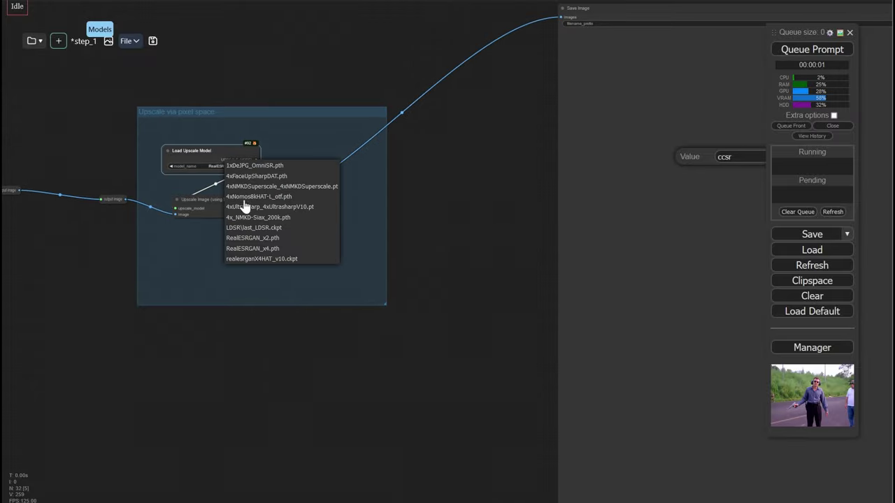
pyautogui.click(272, 256)
pyautogui.click(800, 56)
# Step: Inspect the upscaled result in the Save Image node against the upscale groups that feed it
pyautogui.scroll(-5, 472, 194)
pyautogui.moveTo(515, 241); pyautogui.dragTo(52, 154)
pyautogui.scroll(-3, 160, 160)
pyautogui.scroll(6, 423, 249)
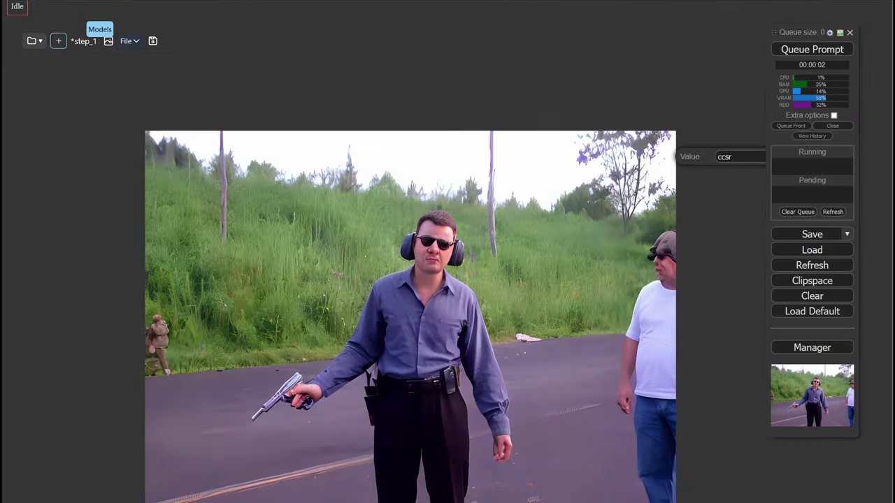
pyautogui.scroll(5, 479, 249)
pyautogui.scroll(-10, 479, 249)
pyautogui.moveTo(282, 246); pyautogui.dragTo(617, 203)
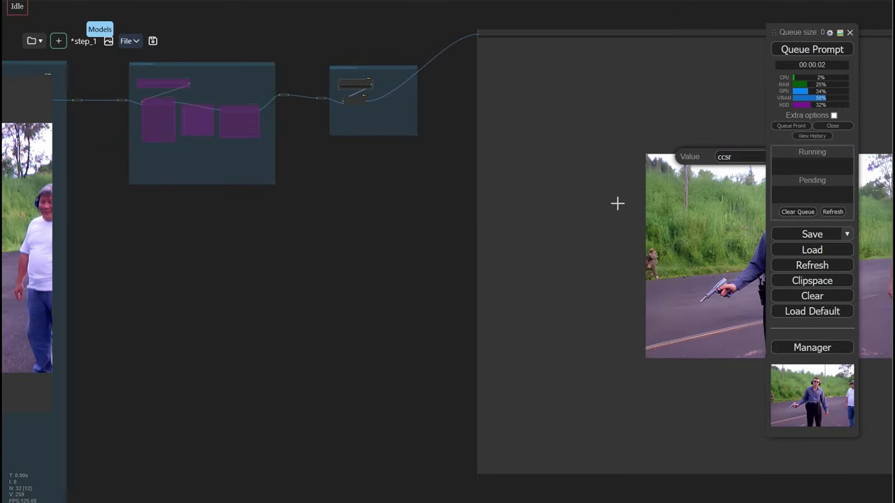
pyautogui.scroll(-6, 618, 203)
pyautogui.moveTo(407, 236); pyautogui.dragTo(647, 257)
pyautogui.moveTo(161, 189); pyautogui.dragTo(263, 179)
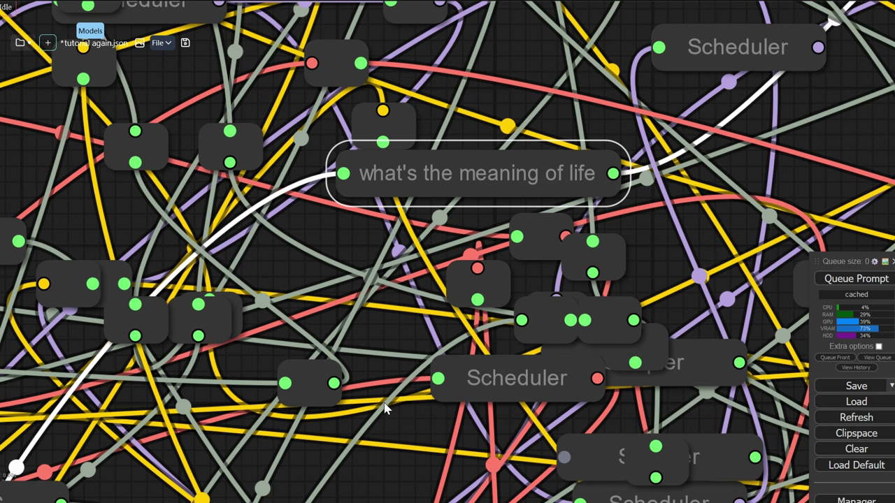
pyautogui.scroll(-2, 317, 189)
pyautogui.scroll(1, 323, 197)
# Step: Read the introductory note and examine the Switches group in the Klone_Part_2_bck workflow
pyautogui.moveTo(324, 198); pyautogui.dragTo(312, 75)
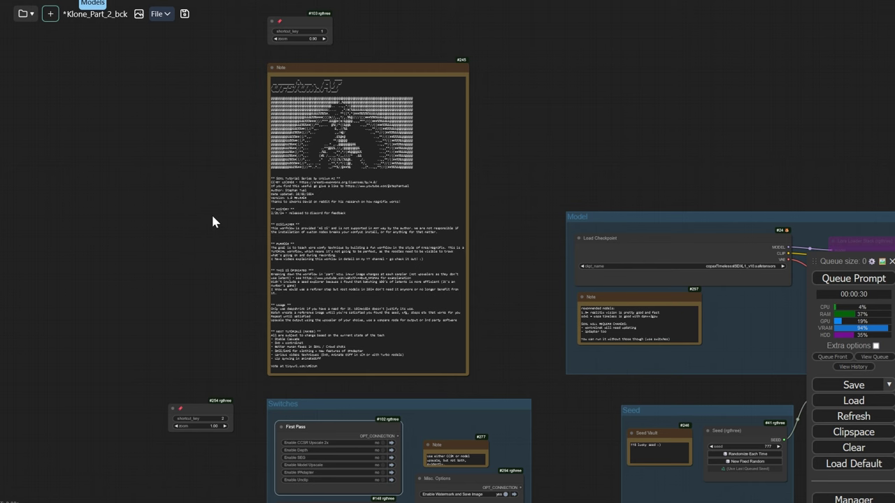
pyautogui.moveTo(212, 217); pyautogui.dragTo(144, 239)
pyautogui.scroll(2, 144, 239)
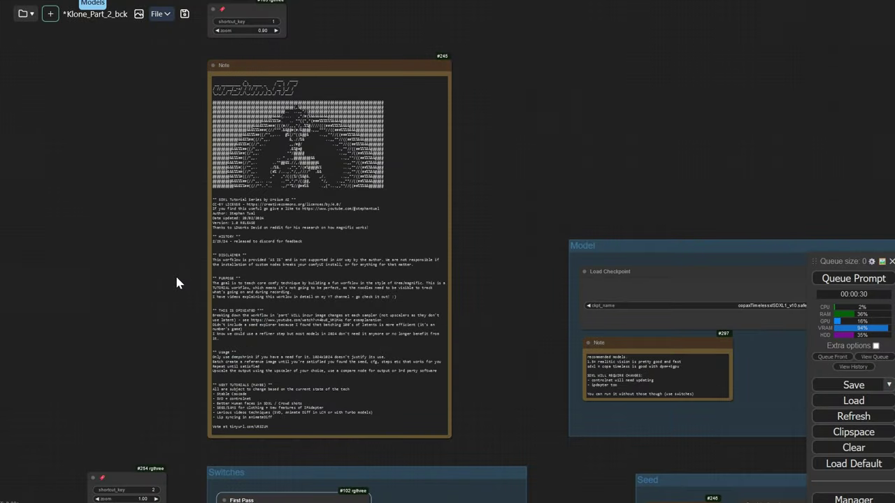
pyautogui.moveTo(174, 278); pyautogui.dragTo(146, 140)
pyautogui.moveTo(146, 227); pyautogui.dragTo(139, 94)
pyautogui.scroll(3, 170, 307)
pyautogui.moveTo(155, 479); pyautogui.dragTo(133, 387)
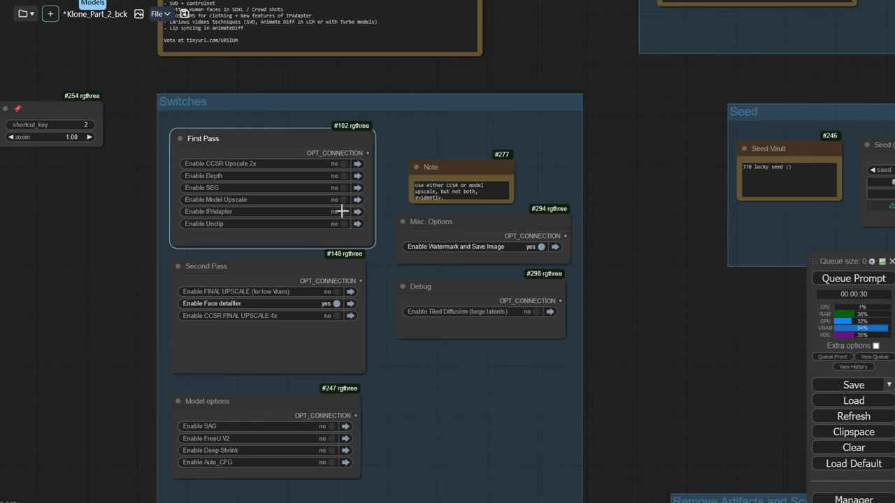
# Step: Examine the Model group's Load Checkpoint node and its recommended models note
pyautogui.moveTo(494, 347); pyautogui.dragTo(208, 361)
pyautogui.moveTo(402, 324); pyautogui.dragTo(160, 357)
pyautogui.moveTo(282, 158); pyautogui.dragTo(286, 385)
pyautogui.moveTo(151, 93); pyautogui.dragTo(151, 93)
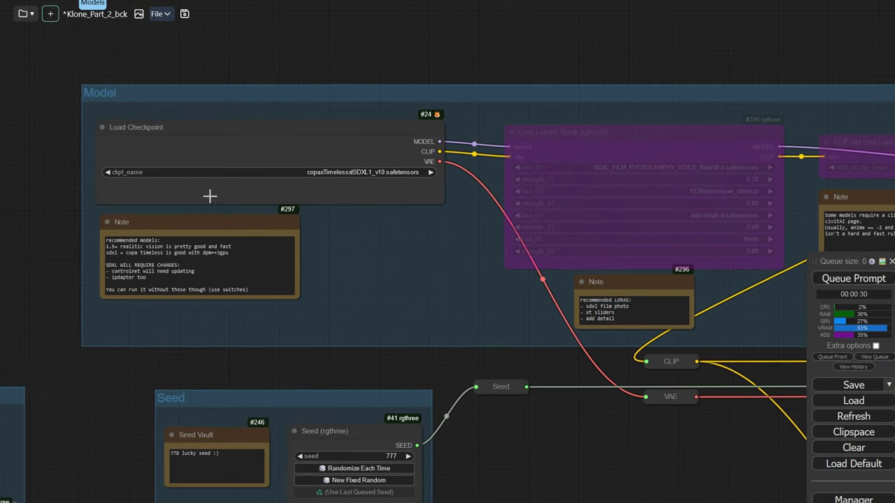
# Step: Examine the Prompt group's Moondream Interrogator, Moondream Analysis, Prompt Override and CLIP Text Encode nodes
pyautogui.moveTo(515, 448); pyautogui.dragTo(185, 168)
pyautogui.moveTo(298, 375); pyautogui.dragTo(272, 175)
pyautogui.scroll(1, 259, 210)
pyautogui.moveTo(244, 240); pyautogui.dragTo(223, 74)
pyautogui.moveTo(160, 139)
pyautogui.mouseDown()
pyautogui.moveTo(165, 116)
pyautogui.moveTo(170, 126)
pyautogui.mouseUp()
pyautogui.moveTo(253, 424); pyautogui.dragTo(130, 192)
pyautogui.scroll(-1, 231, 237)
pyautogui.moveTo(231, 237); pyautogui.dragTo(361, 278)
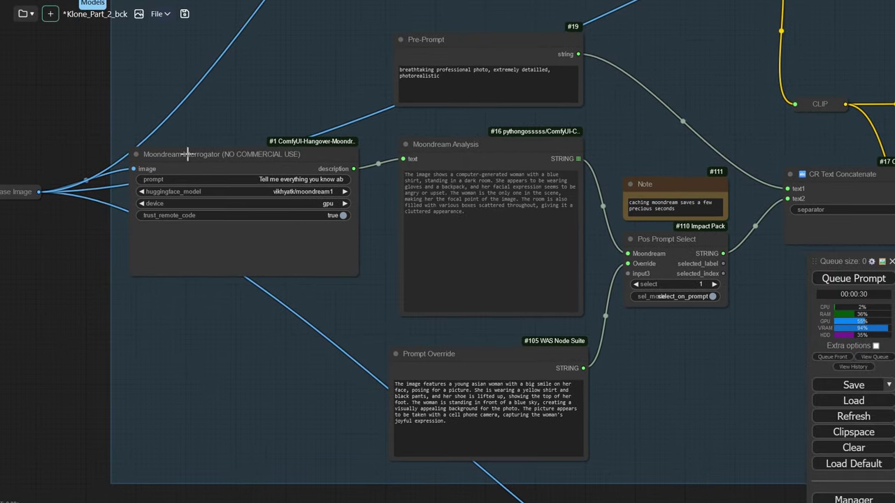
pyautogui.hscroll(7, 417, 309)
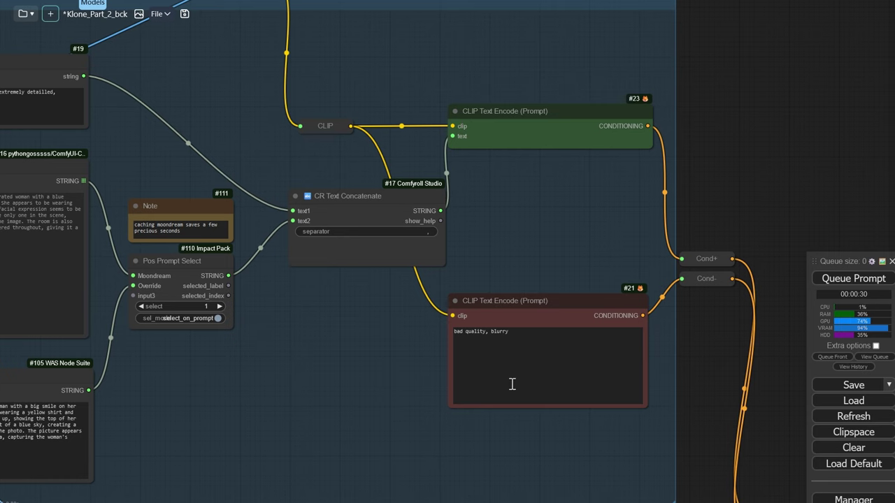
pyautogui.hscroll(-3, 406, 371)
pyautogui.scroll(1, 407, 371)
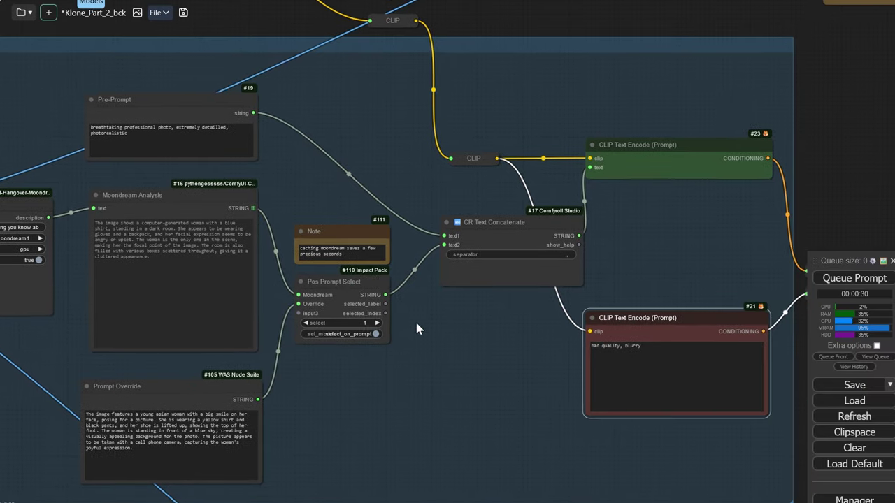
# Step: Examine how the Pre-Prompt and Pos Prompt Select nodes feed CR Text Concatenate and the positive text encoder
pyautogui.moveTo(415, 320); pyautogui.dragTo(271, 298)
pyautogui.rightClick(268, 297)
pyautogui.click(638, 200)
pyautogui.moveTo(763, 144); pyautogui.dragTo(451, 103)
pyautogui.moveTo(463, 161); pyautogui.dragTo(570, 171)
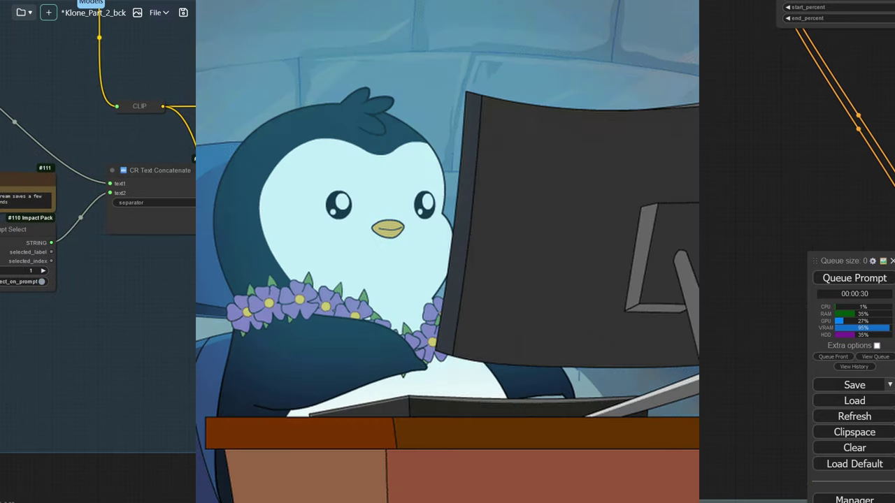
pyautogui.moveTo(558, 146); pyautogui.dragTo(809, 154)
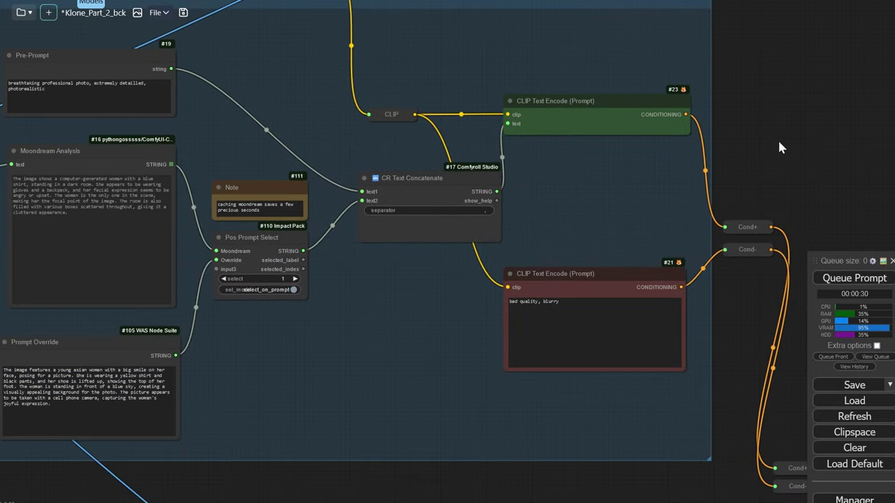
pyautogui.moveTo(755, 145); pyautogui.dragTo(888, 146)
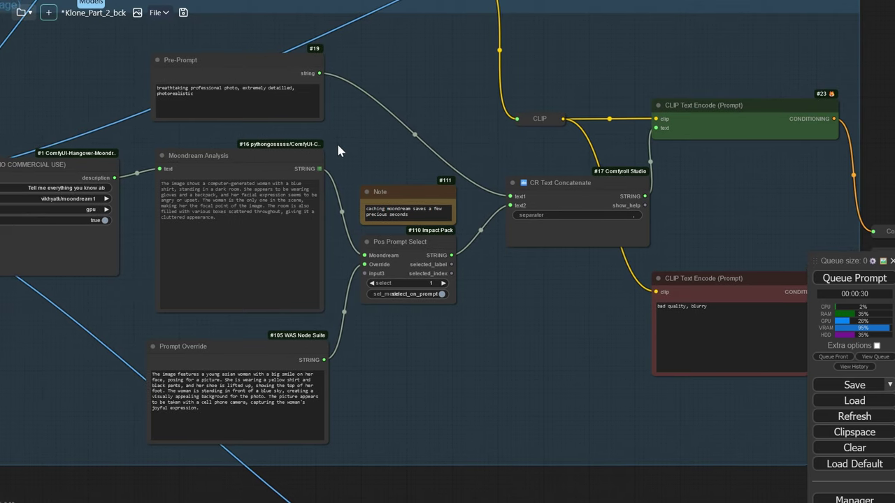
pyautogui.moveTo(337, 144); pyautogui.dragTo(566, 157)
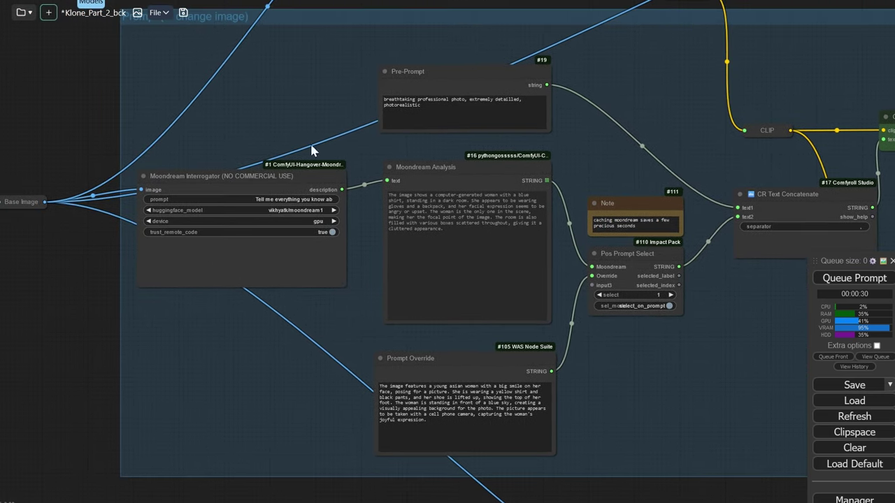
# Step: Move the Base Image reroute closer to the Moondream Interrogator node at the edge of the Prompt group
pyautogui.moveTo(17, 199); pyautogui.dragTo(62, 199)
pyautogui.moveTo(214, 42); pyautogui.dragTo(206, 70)
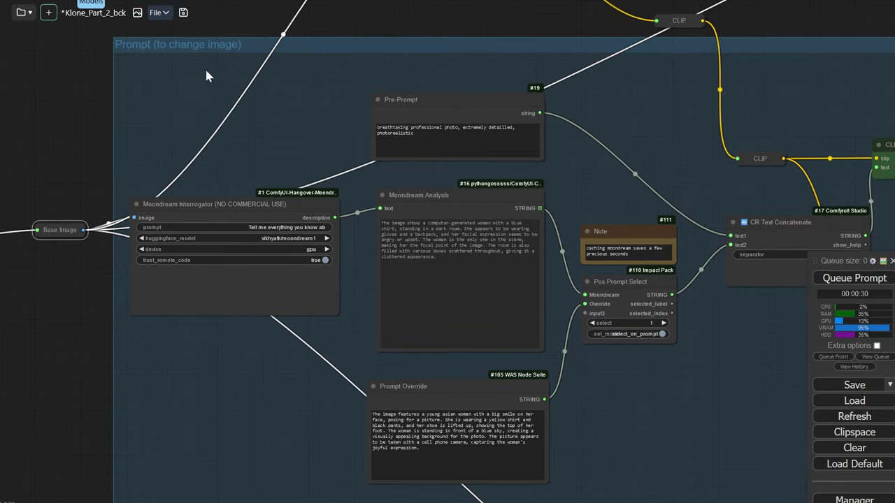
pyautogui.moveTo(54, 233); pyautogui.dragTo(64, 223)
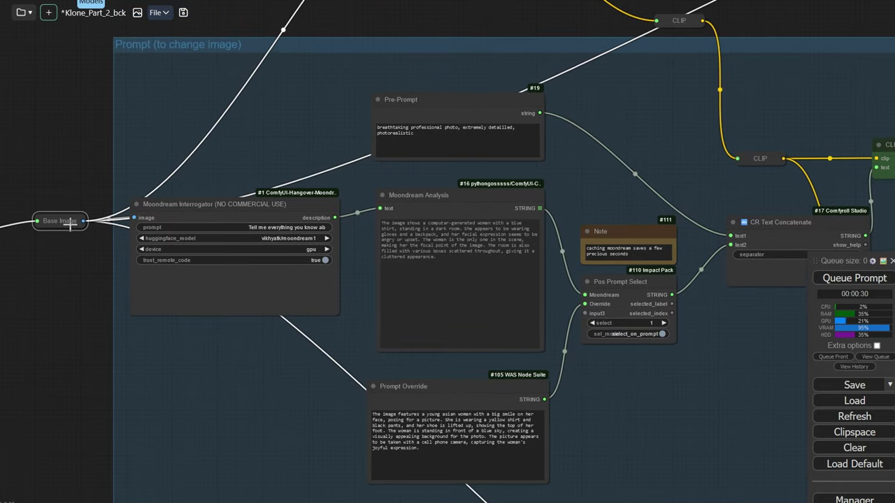
# Step: Review the Moondream nodes and trace the Cond+ and Cond- reroutes from the text encoders into the Unclip group
pyautogui.moveTo(465, 165); pyautogui.dragTo(362, 152)
pyautogui.scroll(5, 108, 196)
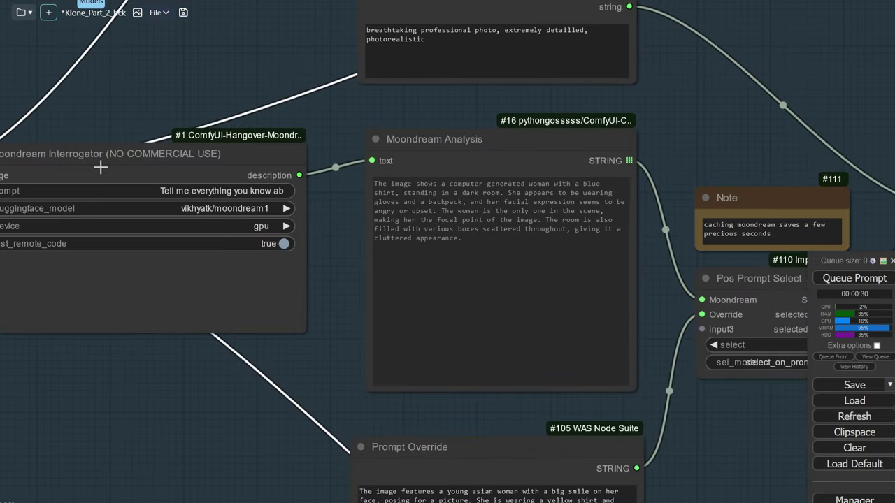
pyautogui.moveTo(100, 138); pyautogui.dragTo(192, 123)
pyautogui.hscroll(15, 137, 176)
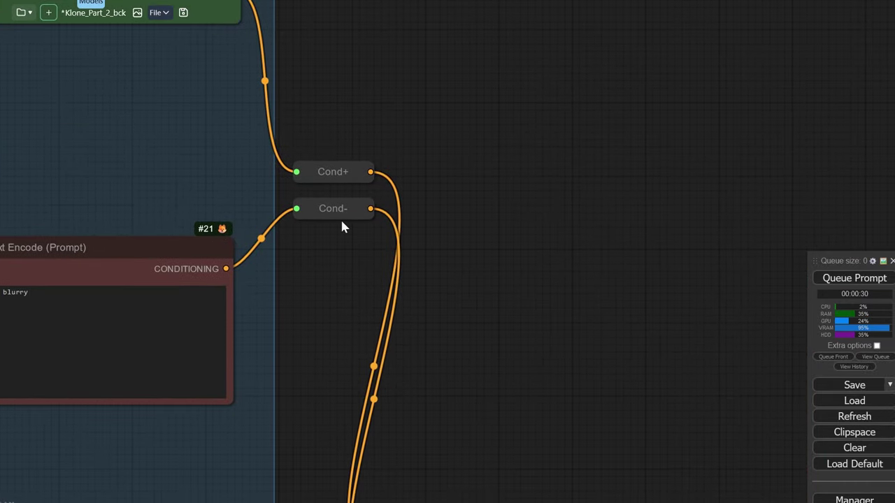
pyautogui.scroll(-5, 350, 285)
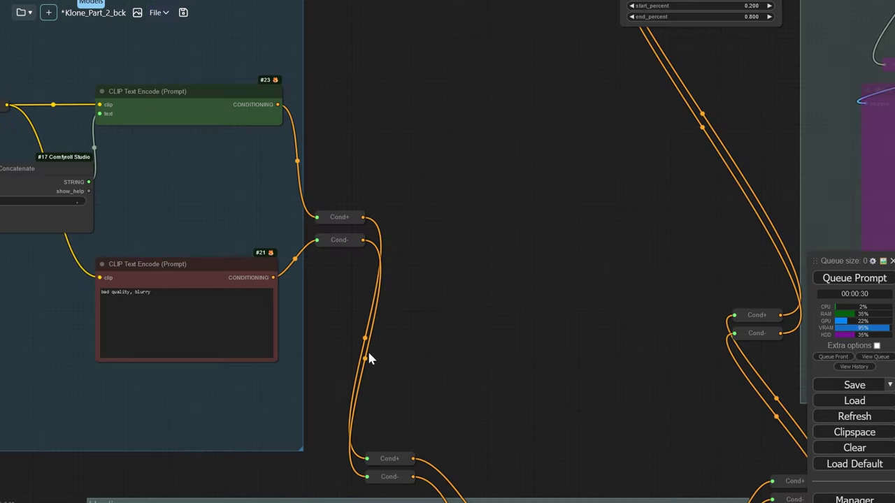
pyautogui.moveTo(418, 423); pyautogui.dragTo(248, 154)
pyautogui.moveTo(192, 226); pyautogui.dragTo(330, 208)
pyautogui.scroll(2, 309, 249)
pyautogui.moveTo(390, 145); pyautogui.dragTo(426, 62)
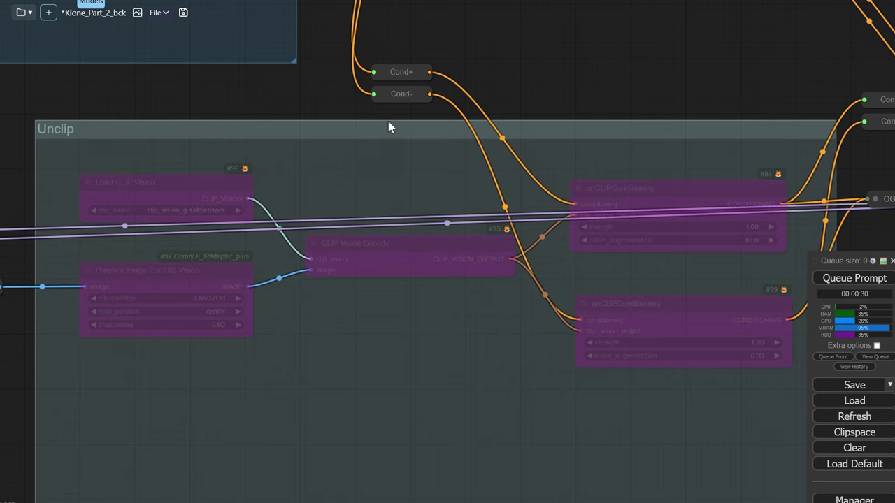
pyautogui.moveTo(389, 121); pyautogui.dragTo(414, 381)
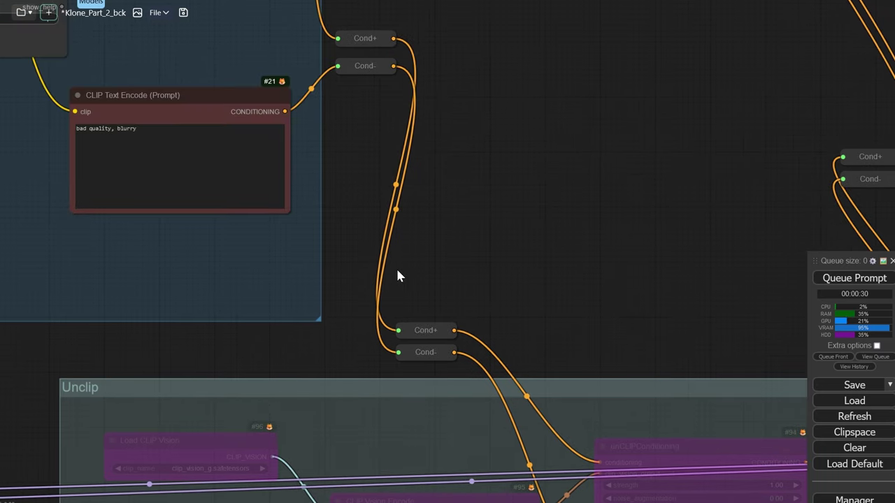
# Step: Try connecting the negative CLIP Text Encode directly to unCLIPConditioning in the Unclip group, and undo the change
pyautogui.moveTo(285, 111); pyautogui.dragTo(600, 463)
pyautogui.hotkey('ctrl', 'z')
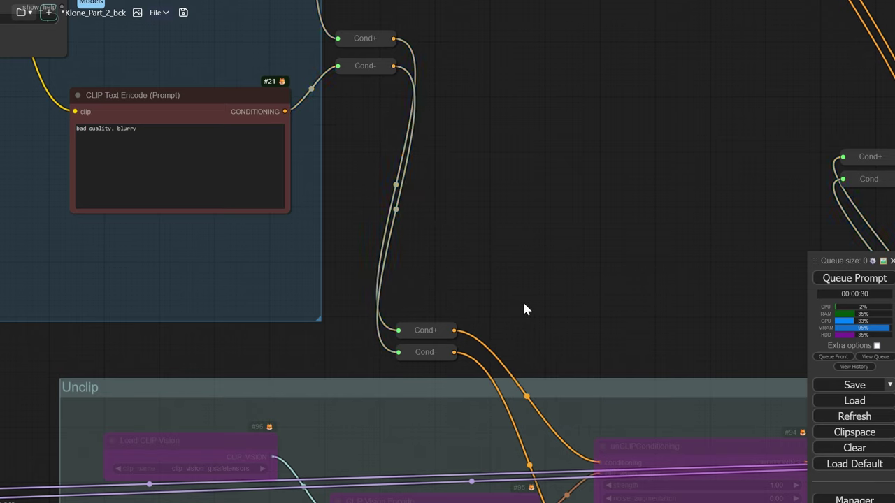
# Step: Return to the Model group and review the Load Checkpoint node's outputs and the nodes they feed
pyautogui.scroll(-4, 526, 295)
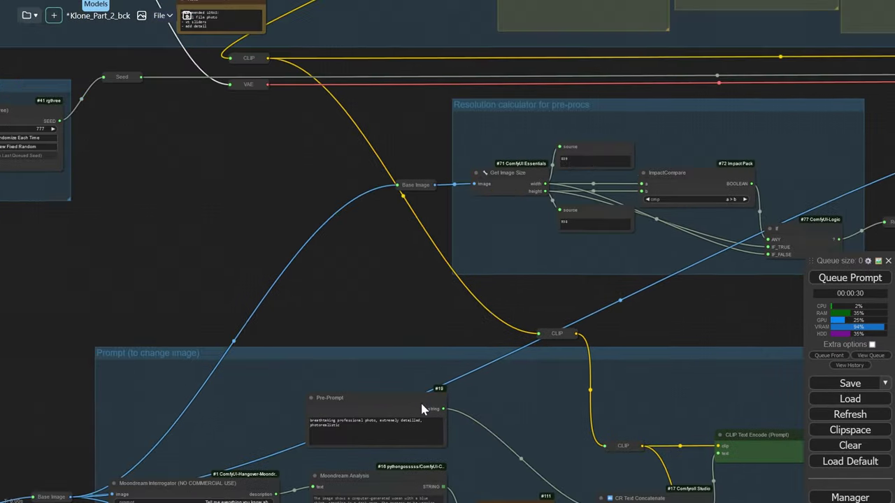
pyautogui.moveTo(159, 113); pyautogui.dragTo(396, 361)
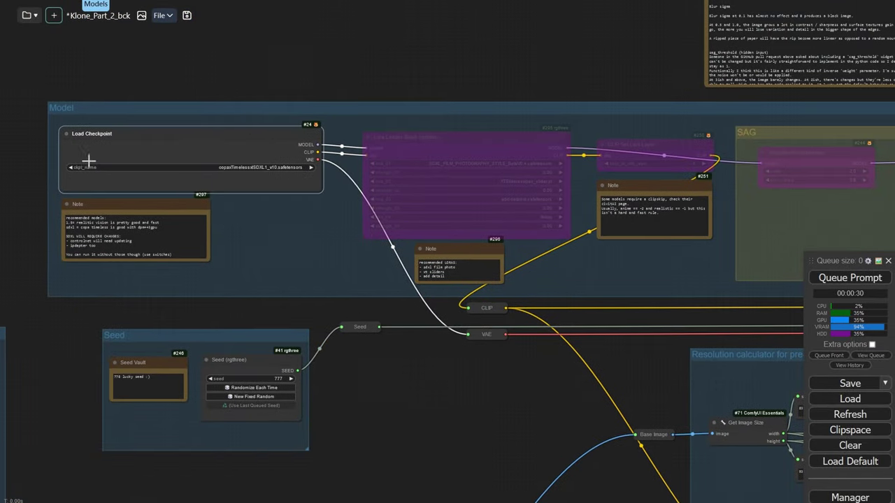
pyautogui.scroll(3, 180, 144)
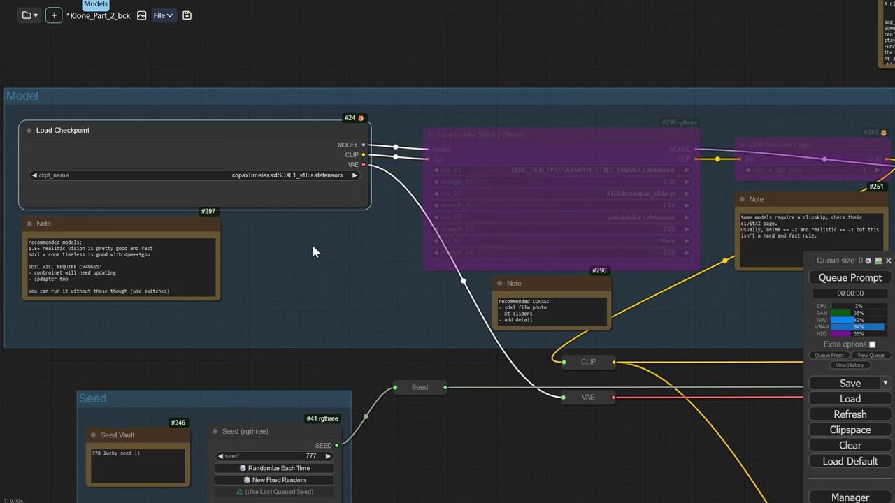
pyautogui.moveTo(313, 251); pyautogui.dragTo(308, 245)
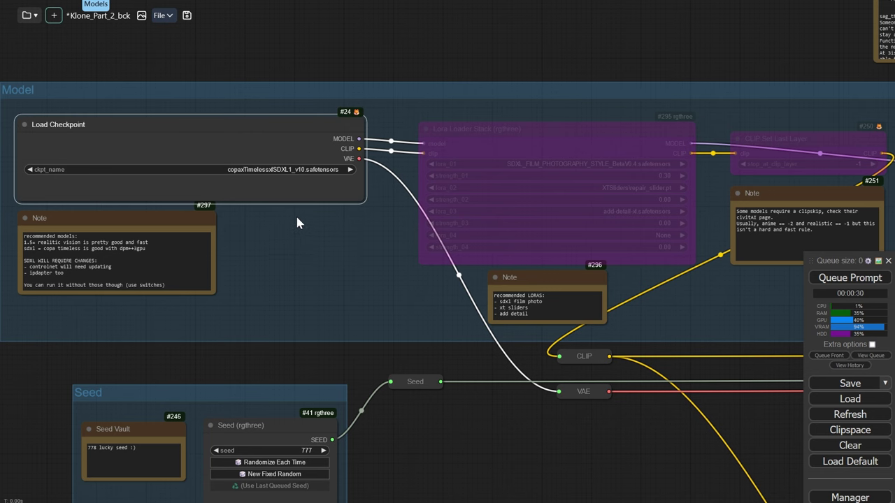
pyautogui.moveTo(348, 309); pyautogui.dragTo(343, 307)
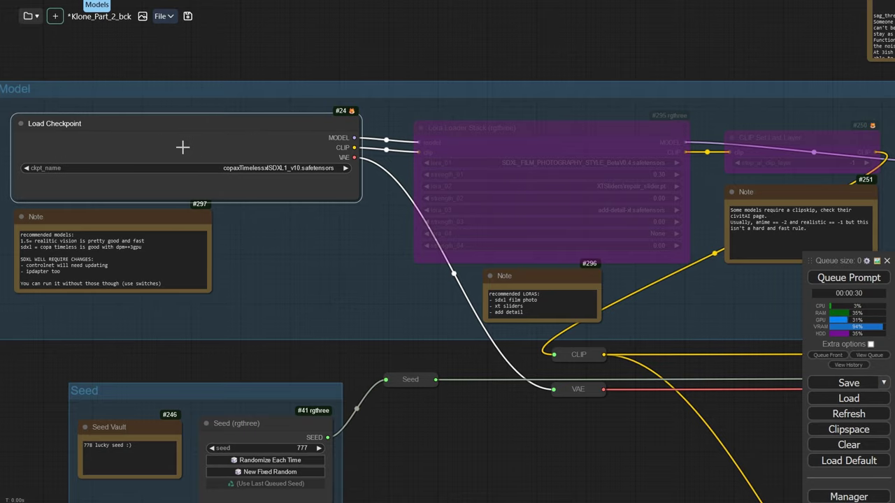
# Step: Examine the FreeU V2, Deep Shrink and Auto_CFG groups and show the Auto_CFG group's color option
pyautogui.moveTo(368, 206); pyautogui.dragTo(190, 195)
pyautogui.hscroll(20, 550, 180)
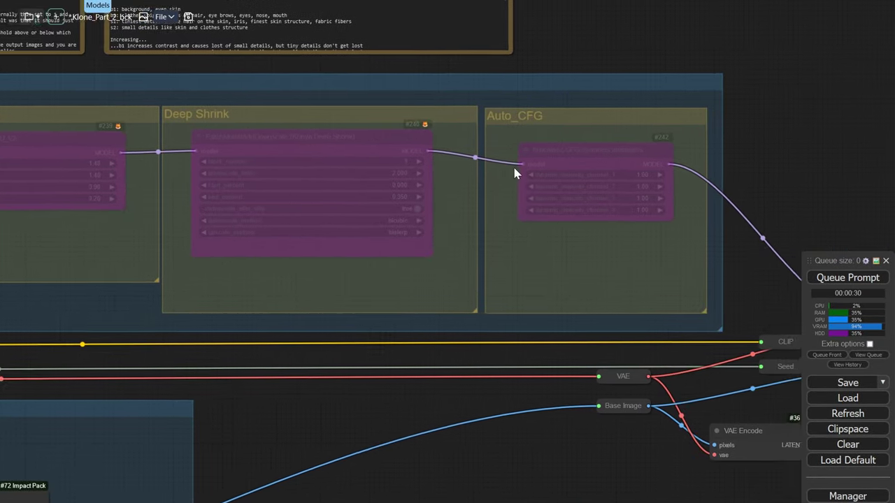
pyautogui.moveTo(514, 168); pyautogui.dragTo(644, 177)
pyautogui.moveTo(658, 132)
pyautogui.mouseDown()
pyautogui.moveTo(649, 110)
pyautogui.moveTo(651, 122)
pyautogui.mouseUp()
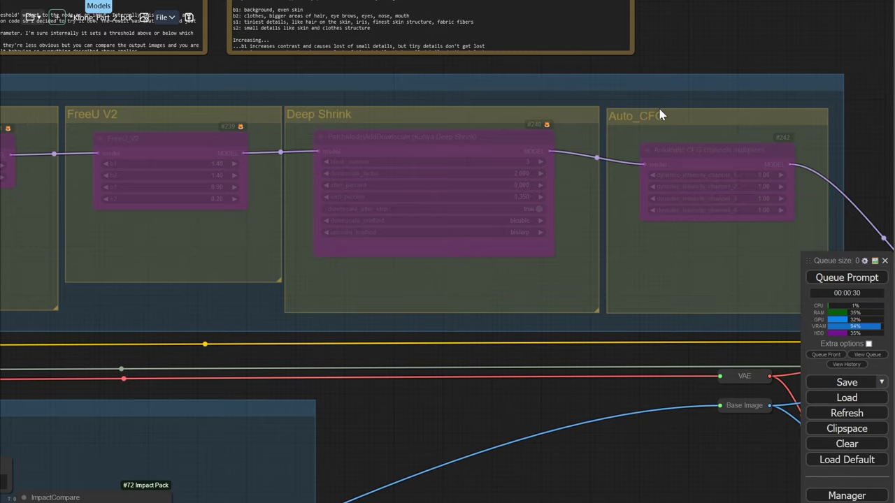
pyautogui.rightClick(659, 112)
pyautogui.click(727, 329)
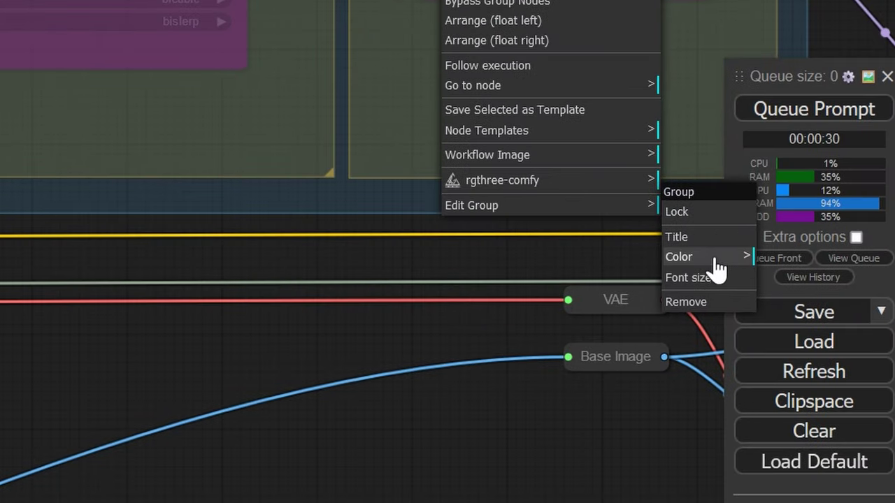
pyautogui.click(724, 264)
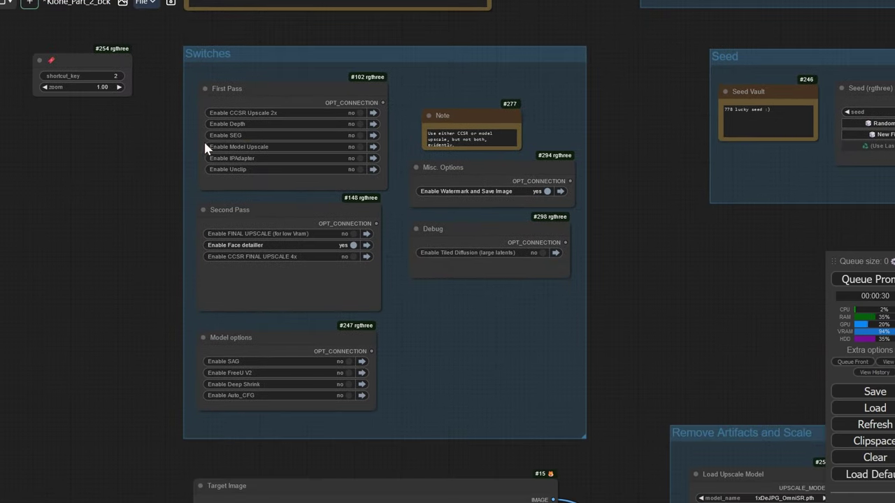
# Step: Inspect the matchColors property of the First Pass and Model options bypasser nodes in the Switches group
pyautogui.rightClick(297, 89)
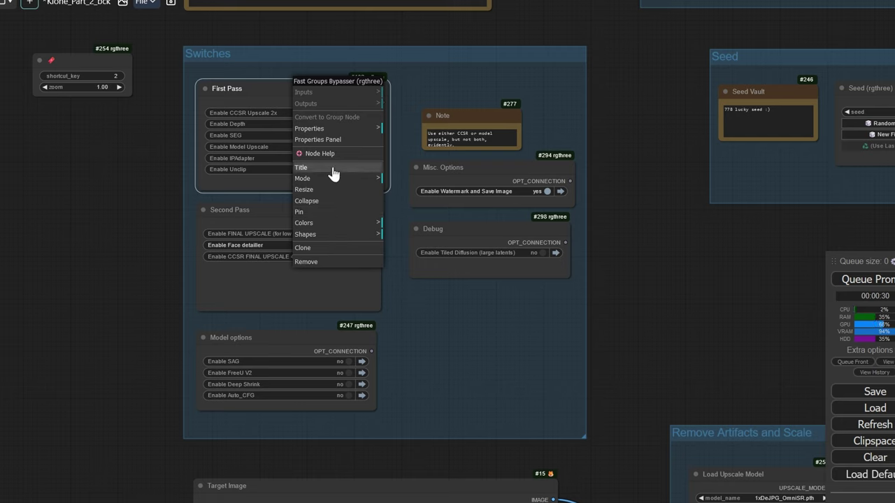
pyautogui.click(342, 130)
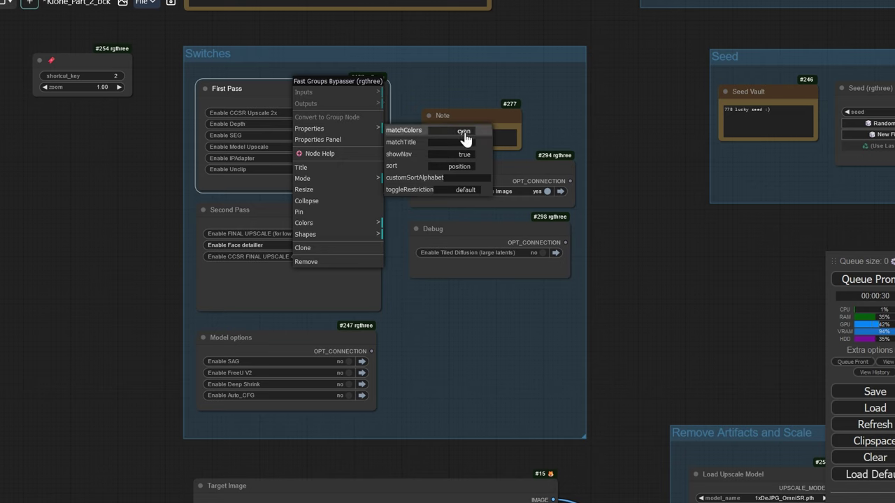
pyautogui.click(552, 165)
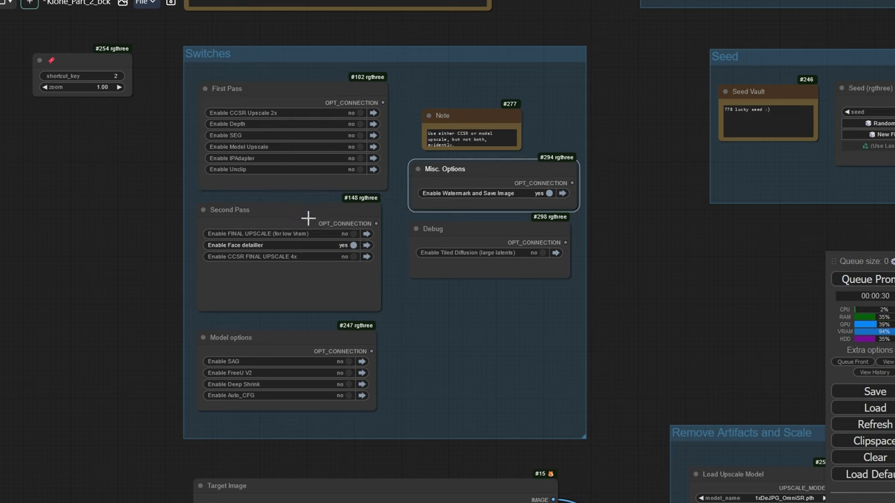
pyautogui.click(303, 335)
pyautogui.rightClick(305, 329)
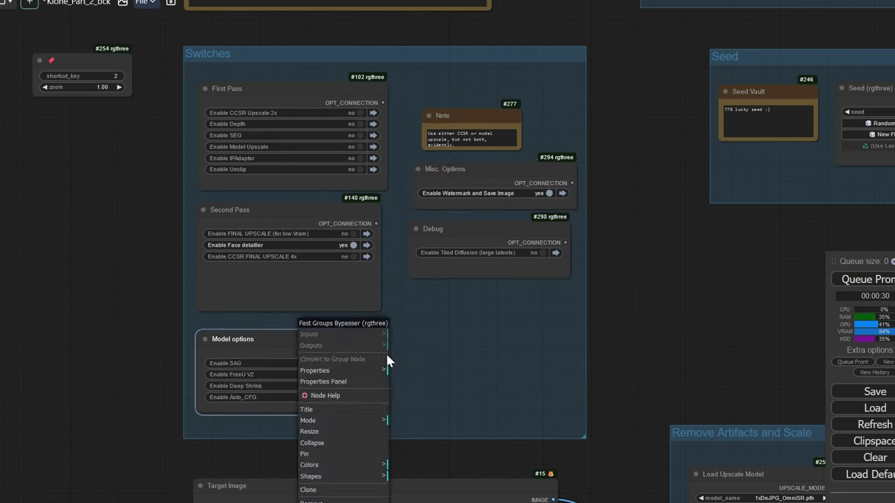
pyautogui.click(353, 372)
# Step: Shift the Lora Loader Stack node slightly within the Model group and turn off its bypass
pyautogui.moveTo(631, 110); pyautogui.dragTo(353, 500)
pyautogui.scroll(-1, 616, 123)
pyautogui.scroll(-4, 483, 182)
pyautogui.moveTo(483, 183); pyautogui.dragTo(218, 482)
pyautogui.moveTo(371, 349); pyautogui.dragTo(279, 31)
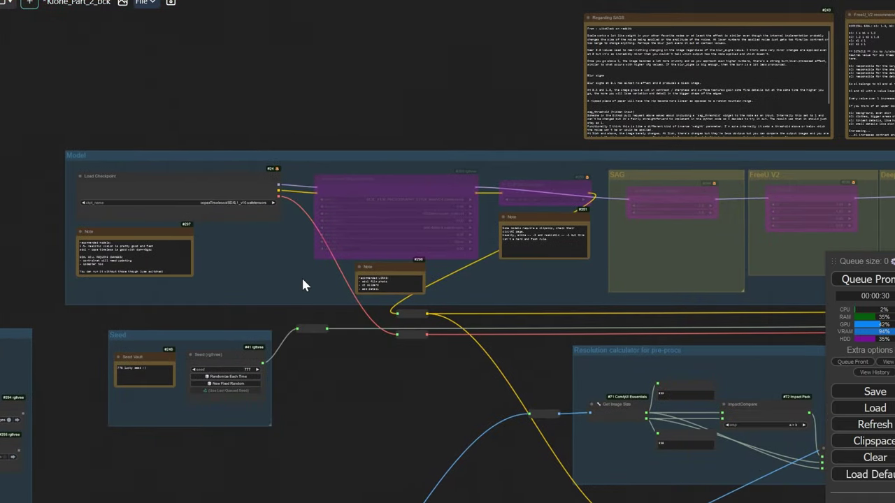
pyautogui.scroll(5, 216, 230)
pyautogui.scroll(1, 321, 241)
pyautogui.moveTo(321, 240); pyautogui.dragTo(234, 245)
pyautogui.click(386, 128)
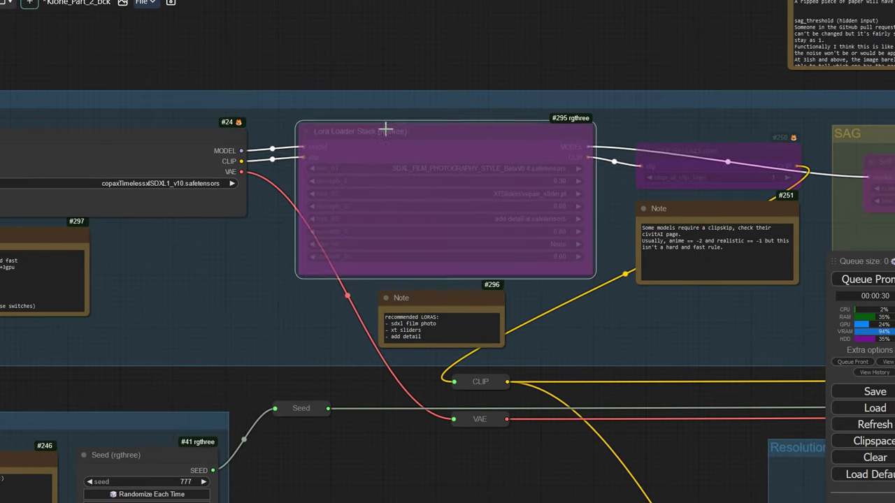
pyautogui.moveTo(385, 129); pyautogui.dragTo(396, 133)
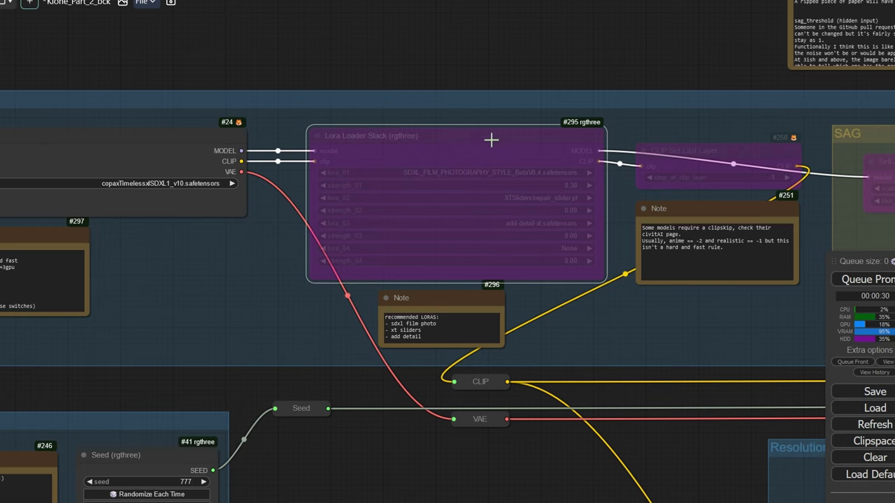
pyautogui.rightClick(488, 136)
pyautogui.click(528, 331)
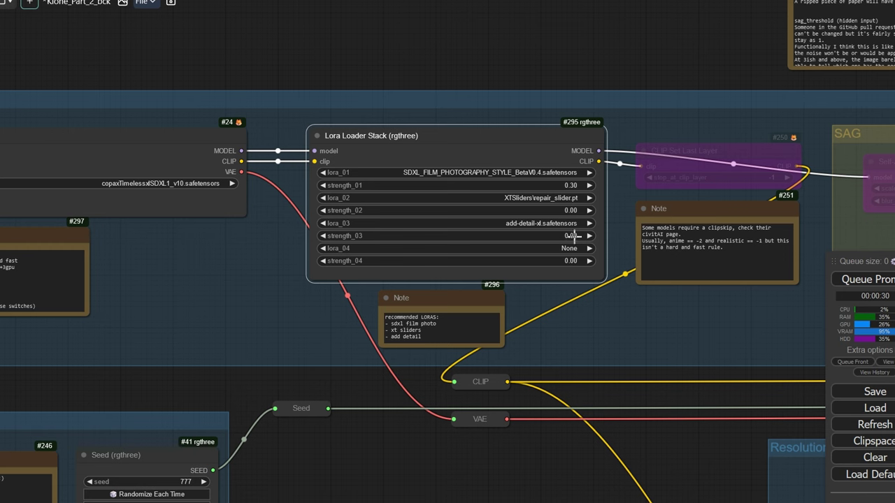
# Step: Read the clip skip note below the CLIP Set Last Layer node
pyautogui.moveTo(637, 130); pyautogui.dragTo(438, 114)
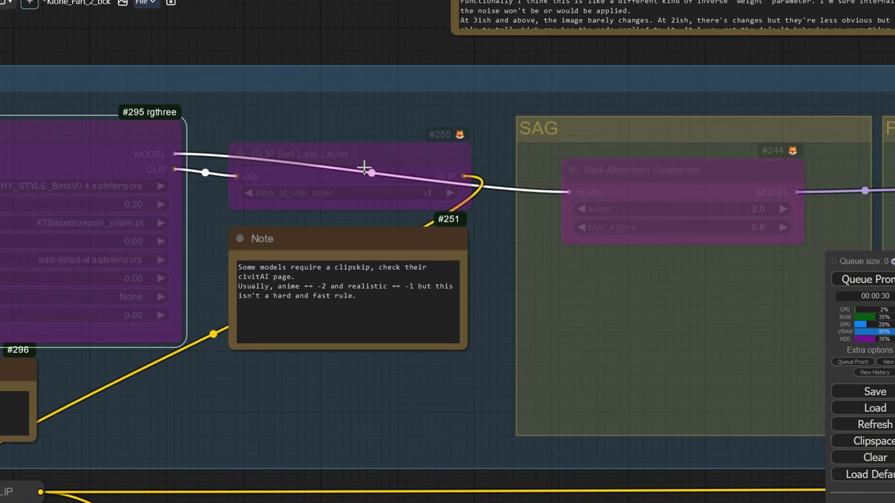
pyautogui.scroll(2, 363, 171)
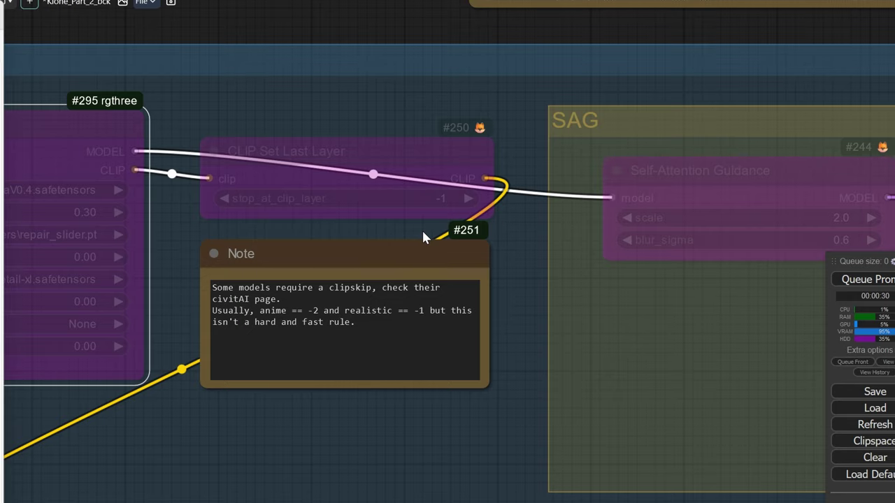
pyautogui.moveTo(422, 228); pyautogui.dragTo(380, 232)
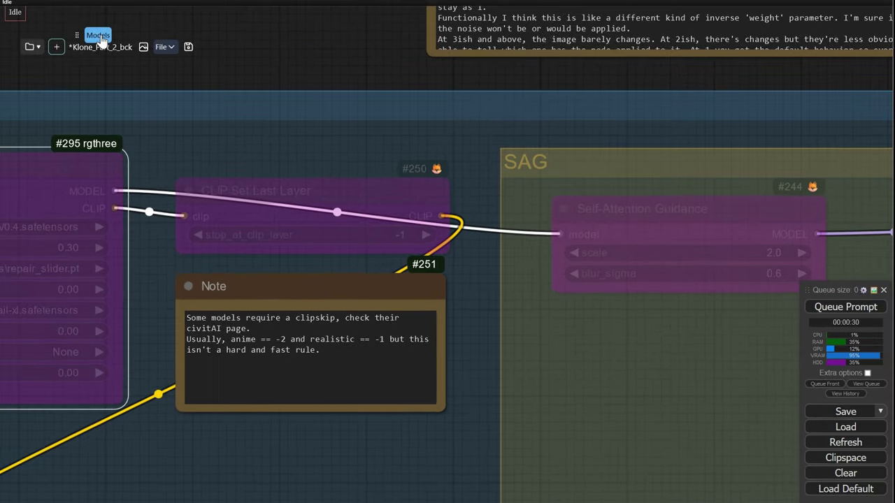
# Step: Open the Miniaturus_PotentiaV1.2 checkpoint's Civitai page from the models list and look up the clip skip in its usage tips
pyautogui.click(101, 37)
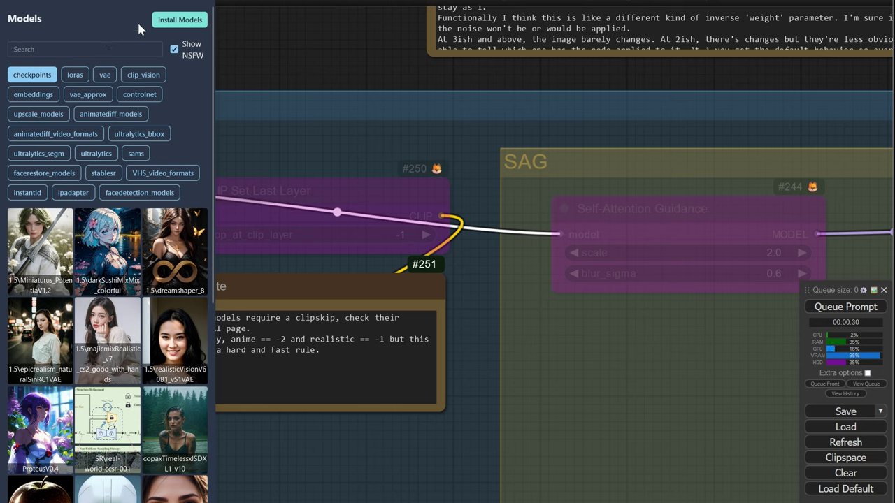
pyautogui.click(34, 241)
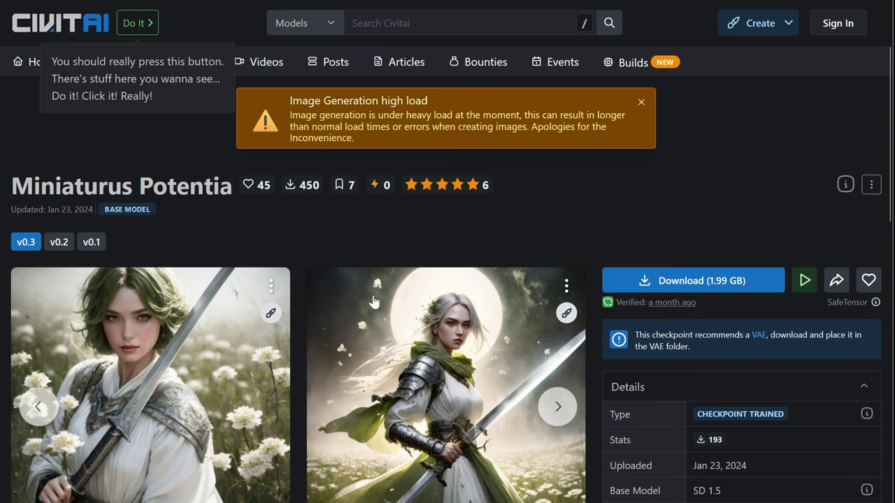
pyautogui.scroll(-4, 714, 169)
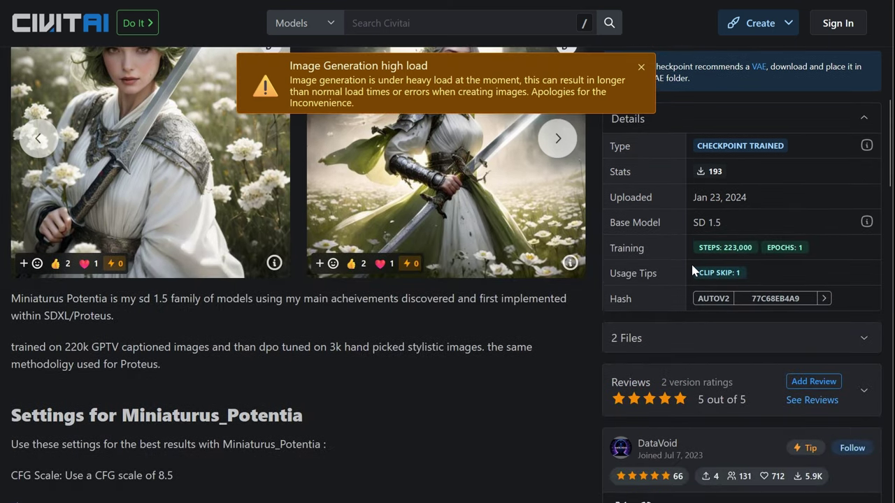
pyautogui.moveTo(697, 272); pyautogui.dragTo(762, 270)
pyautogui.scroll(4, 763, 270)
pyautogui.scroll(-5, 744, 314)
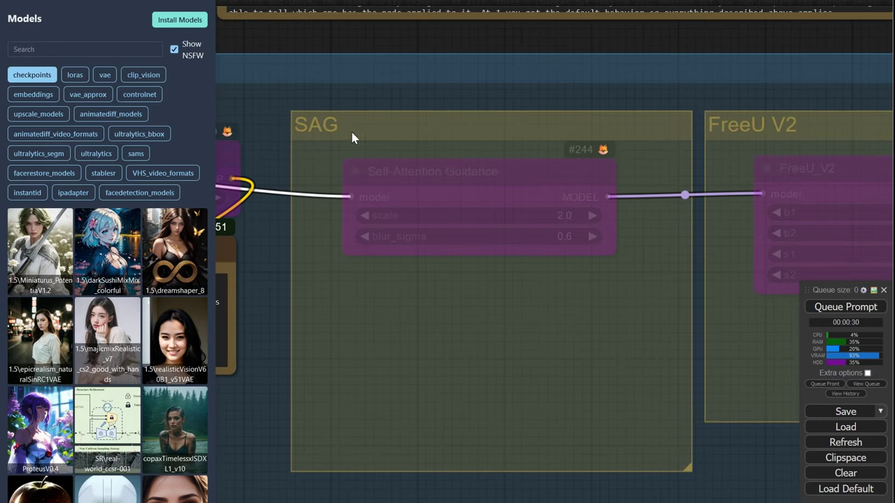
# Step: Read the web article's self-attention guidance math and the schematic comparing classifier-free guidance with self-attention guidance
pyautogui.moveTo(352, 138); pyautogui.dragTo(390, 143)
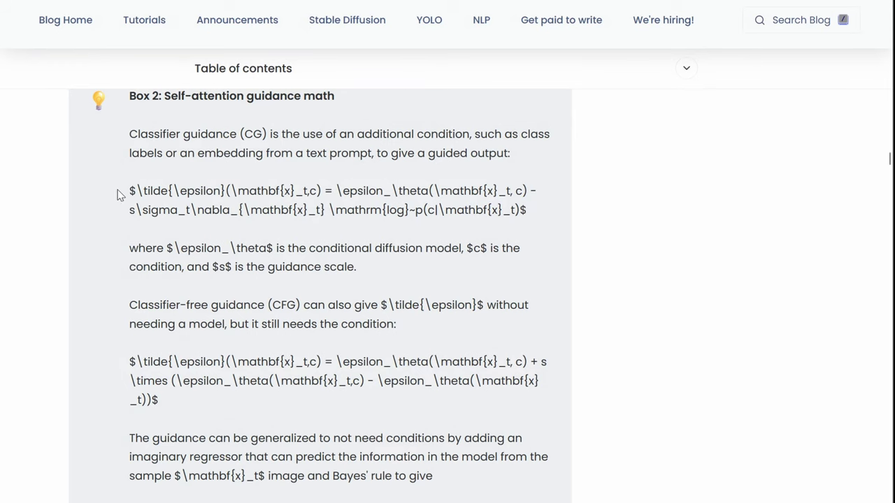
pyautogui.moveTo(119, 193); pyautogui.dragTo(524, 216)
pyautogui.click(510, 224)
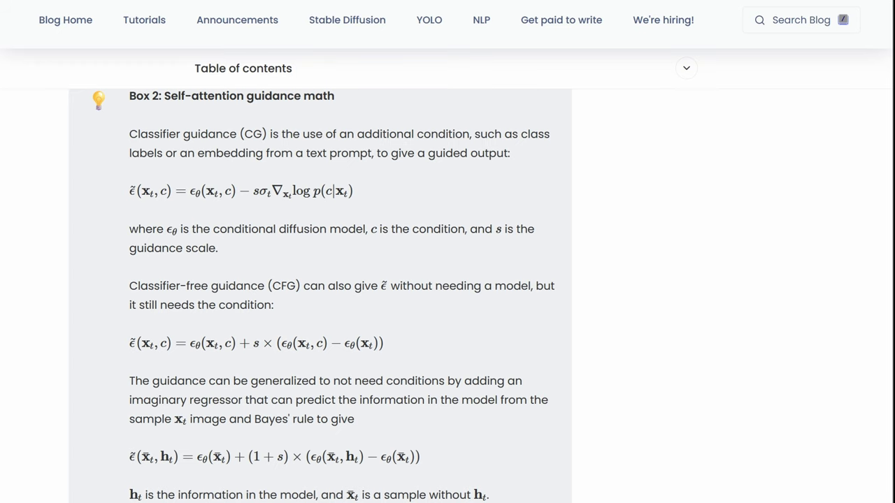
pyautogui.scroll(-5, 332, 259)
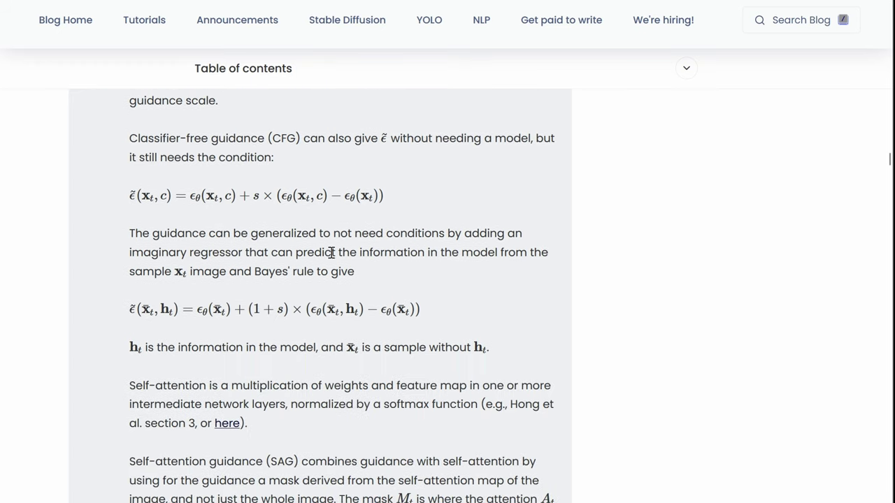
pyautogui.scroll(-8, 331, 253)
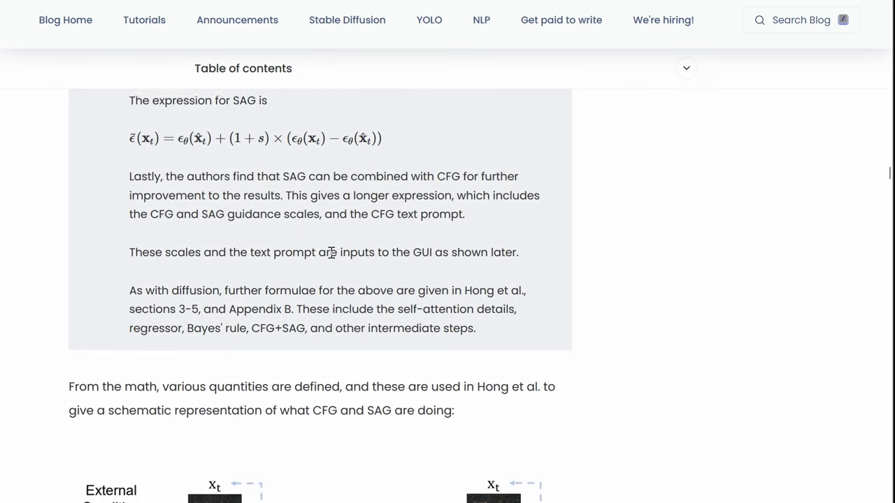
pyautogui.scroll(-4, 332, 253)
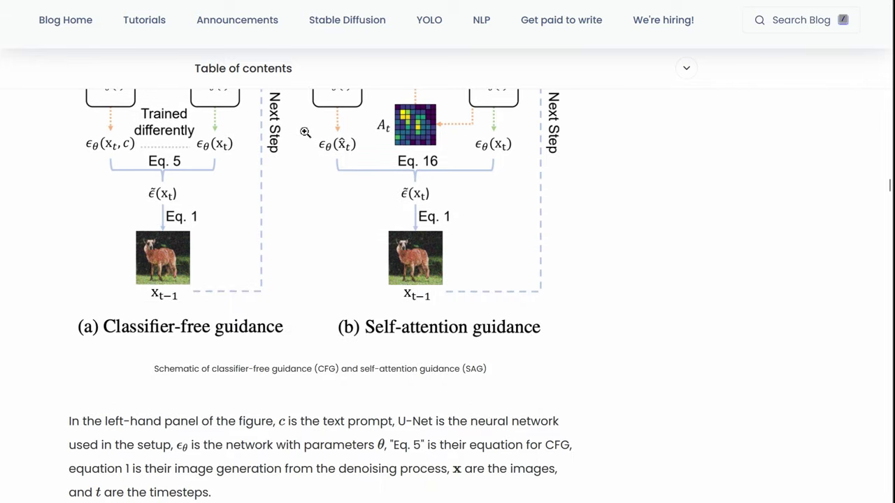
pyautogui.scroll(-3, 304, 132)
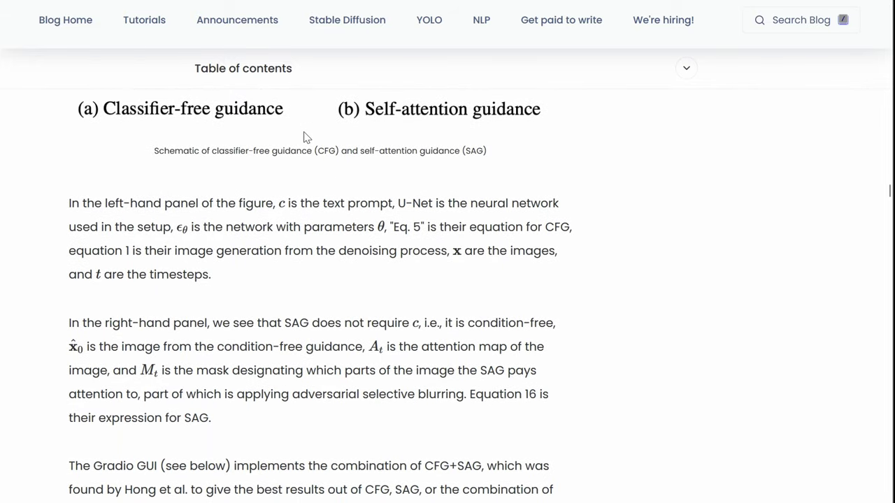
pyautogui.scroll(-2, 305, 137)
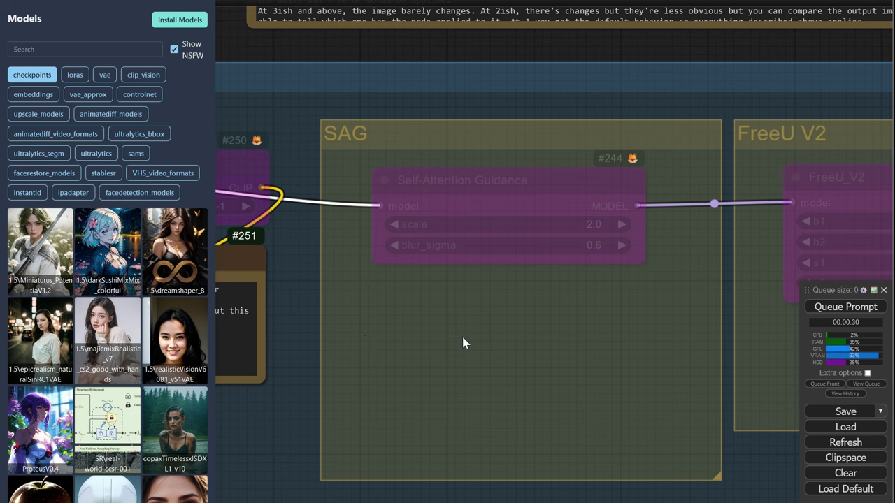
# Step: Close the models list and view the Self-Attention Guidance node in the SAG group
pyautogui.moveTo(462, 342); pyautogui.dragTo(421, 340)
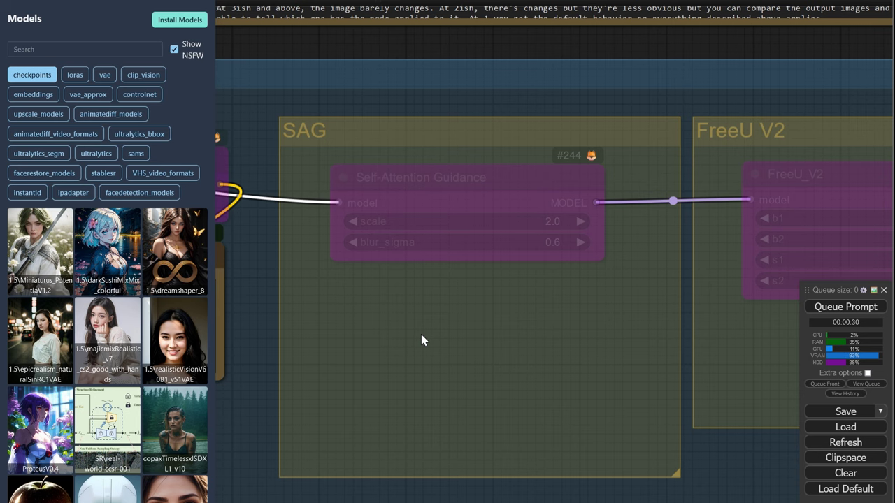
pyautogui.moveTo(422, 340); pyautogui.dragTo(339, 333)
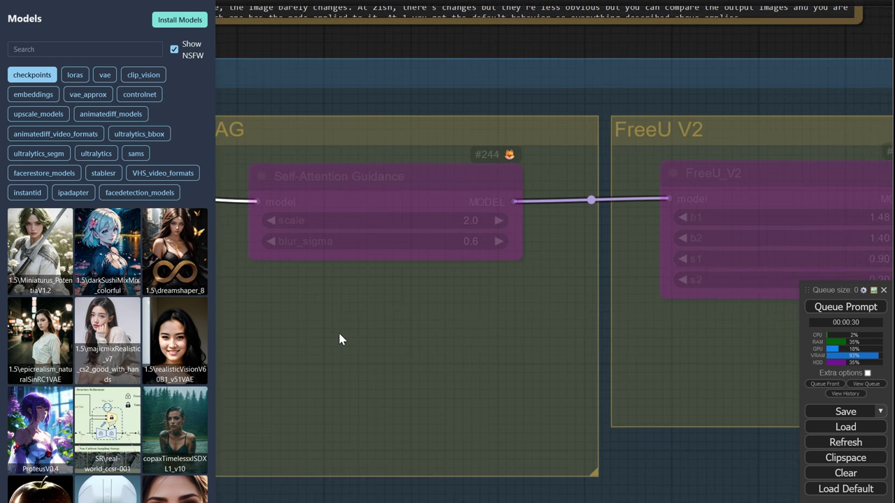
pyautogui.click(231, 36)
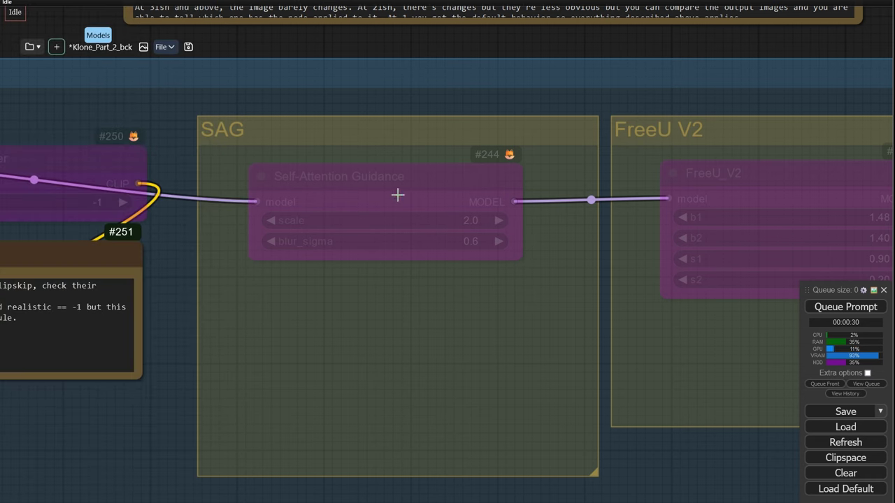
# Step: Examine the FreeU_V2 node and read its recommended-values note, highlighting the b1, b2, s1 and s2 ranges
pyautogui.moveTo(606, 324); pyautogui.dragTo(253, 318)
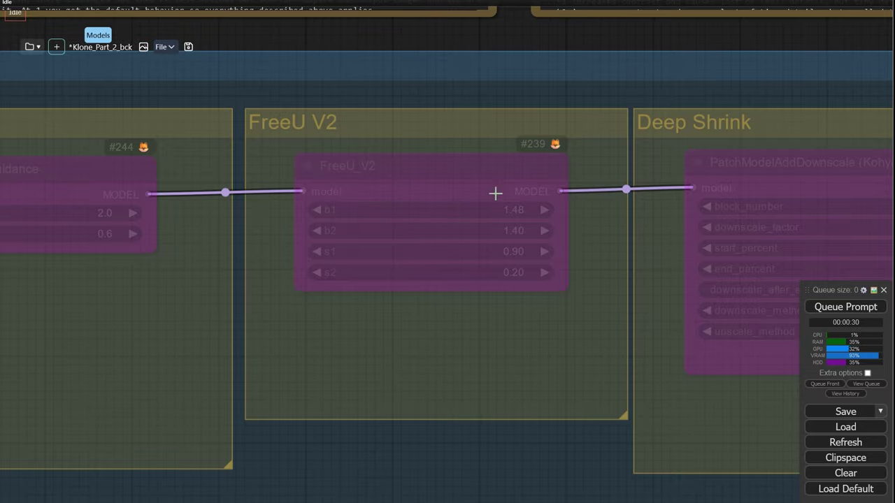
pyautogui.scroll(1, 439, 155)
pyautogui.scroll(2, 440, 154)
pyautogui.scroll(-2, 440, 155)
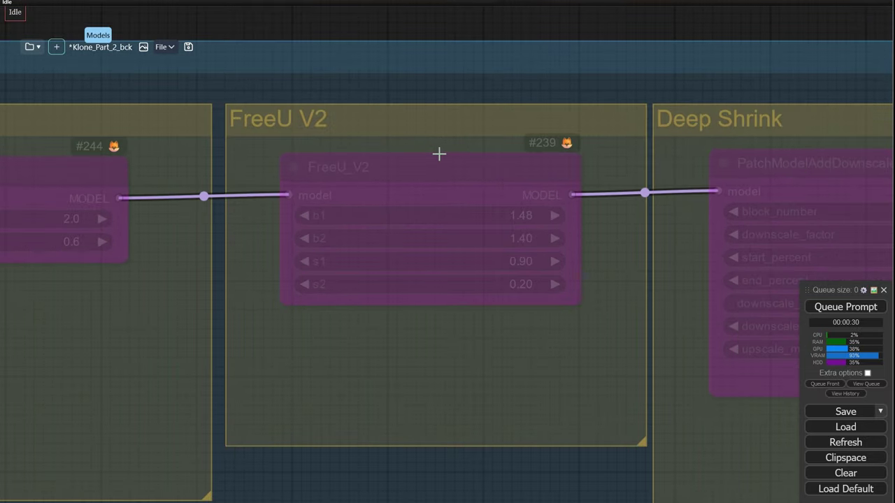
pyautogui.scroll(-5, 440, 154)
pyautogui.moveTo(444, 145); pyautogui.dragTo(278, 404)
pyautogui.scroll(5, 491, 28)
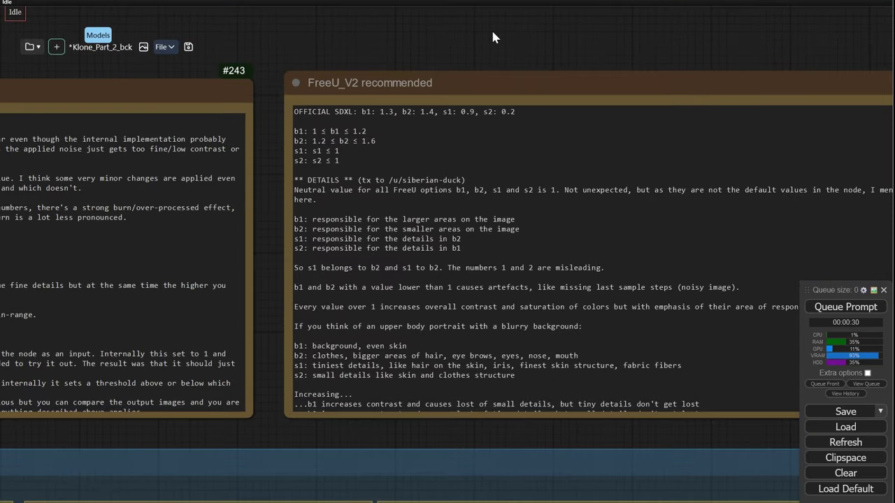
pyautogui.moveTo(378, 185); pyautogui.dragTo(213, 159)
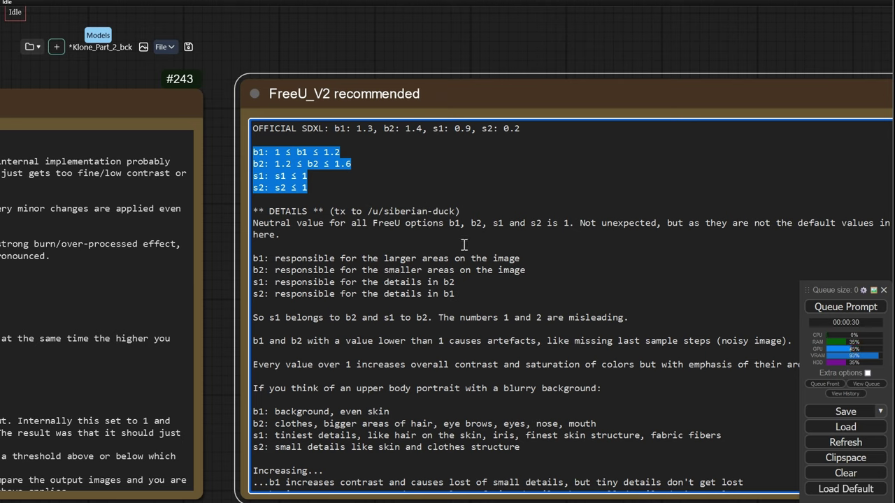
pyautogui.scroll(-3, 451, 261)
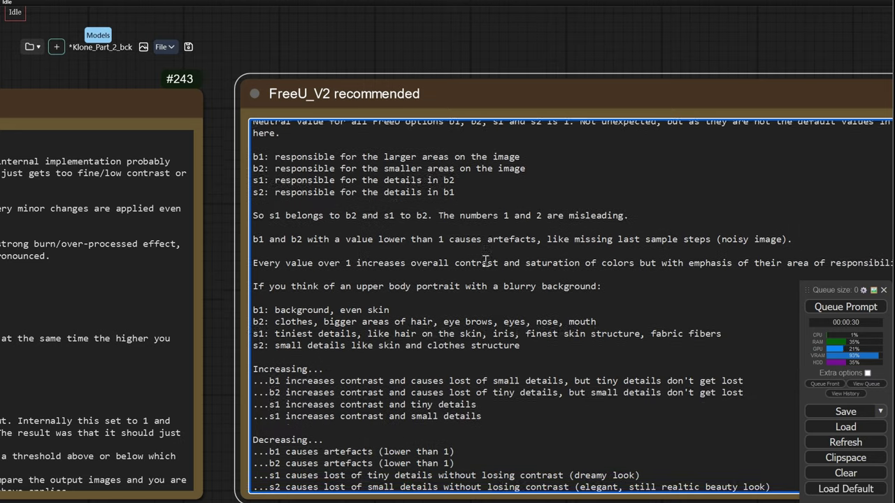
pyautogui.scroll(-1, 354, 401)
pyautogui.scroll(-1, 355, 401)
pyautogui.moveTo(287, 483); pyautogui.dragTo(384, 163)
# Step: Temporarily turn off the PatchModelAddDownscale node's bypass and shift the node slightly within the Deep Shrink group
pyautogui.moveTo(337, 415); pyautogui.dragTo(94, 351)
pyautogui.scroll(3, 272, 360)
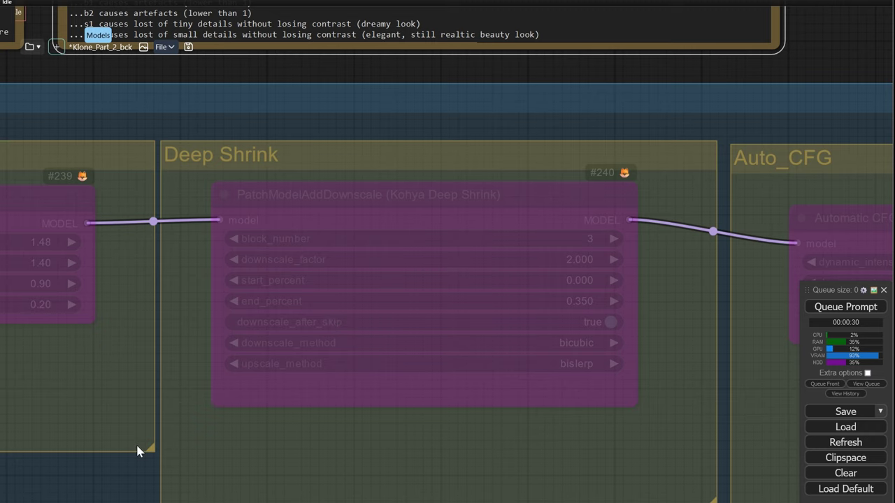
pyautogui.rightClick(234, 183)
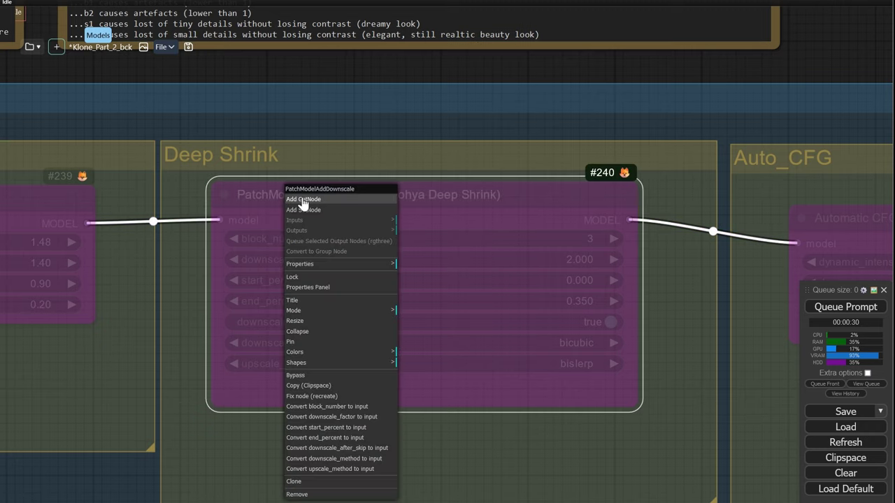
pyautogui.click(245, 326)
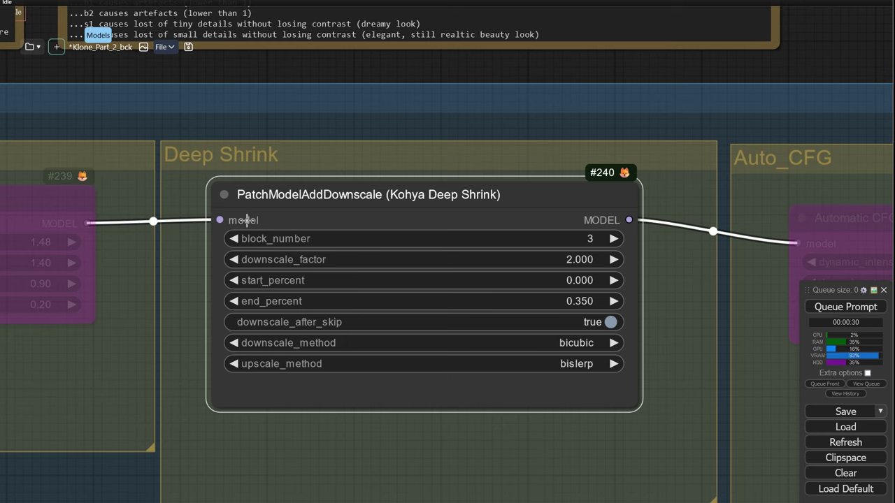
pyautogui.moveTo(316, 188); pyautogui.dragTo(328, 195)
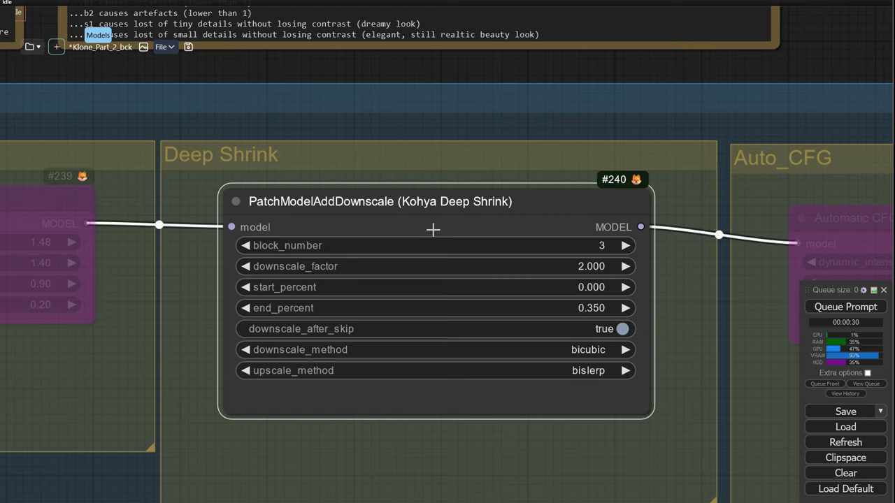
pyautogui.moveTo(440, 210); pyautogui.dragTo(448, 228)
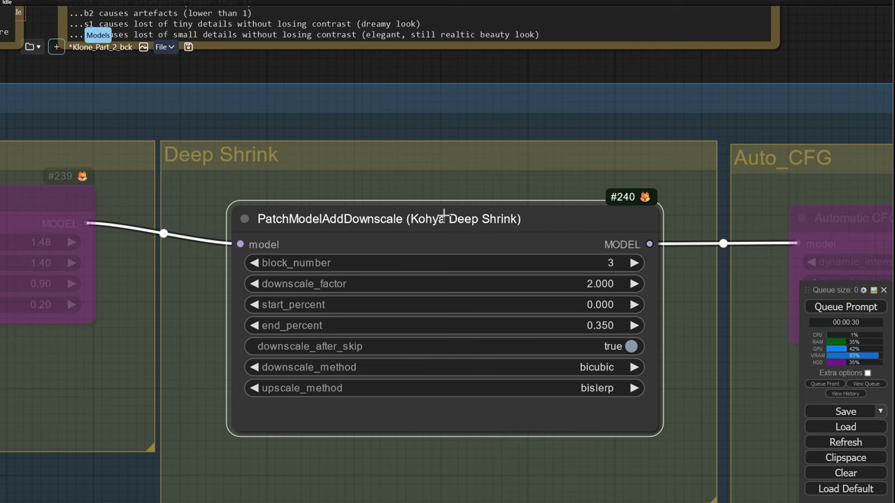
pyautogui.rightClick(443, 218)
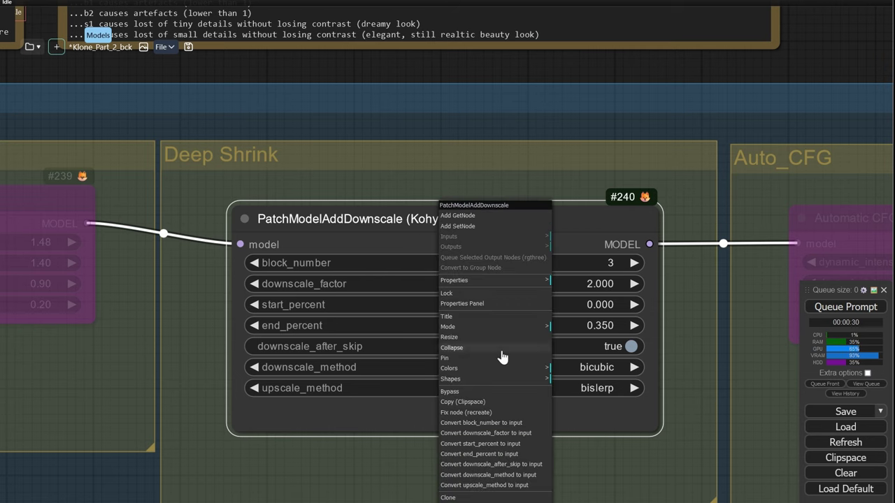
pyautogui.click(495, 397)
# Step: View the Auto_CFG group, and browse the checkpoint choices of the Load Checkpoint node without picking another one
pyautogui.moveTo(526, 239); pyautogui.dragTo(38, 228)
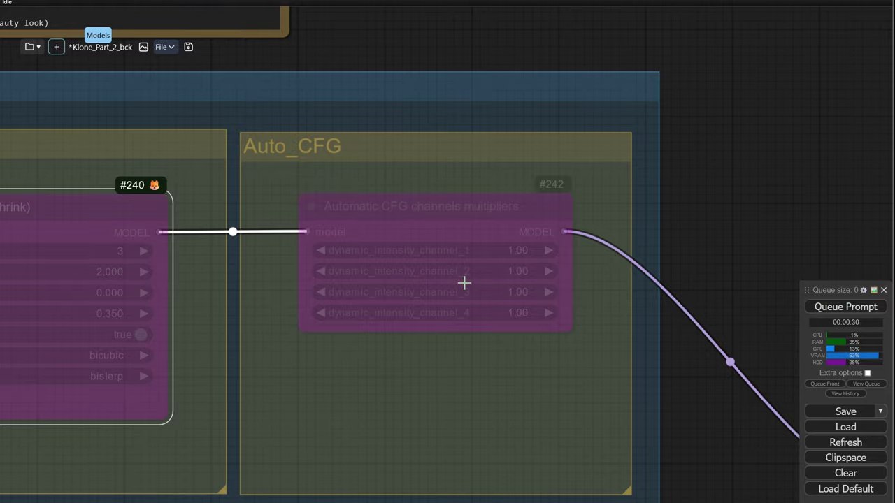
pyautogui.scroll(-6, 465, 284)
pyautogui.moveTo(110, 371); pyautogui.dragTo(609, 314)
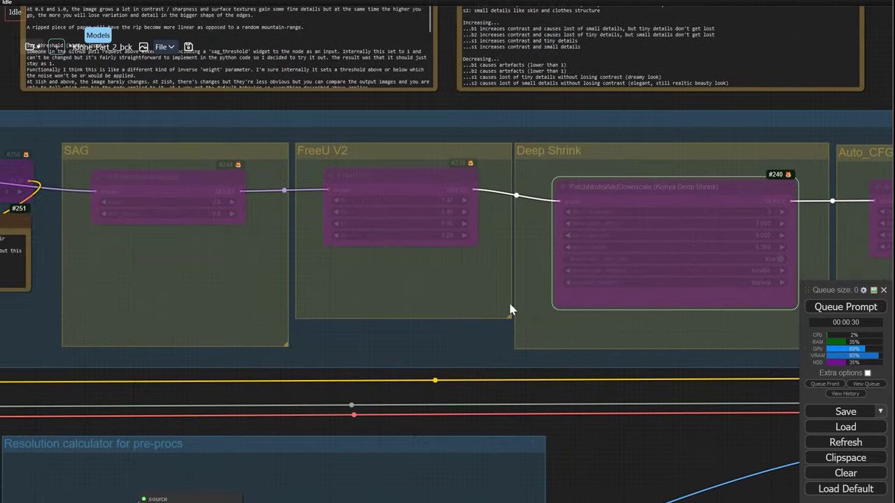
pyautogui.moveTo(193, 279); pyautogui.dragTo(655, 283)
pyautogui.moveTo(207, 287); pyautogui.dragTo(365, 280)
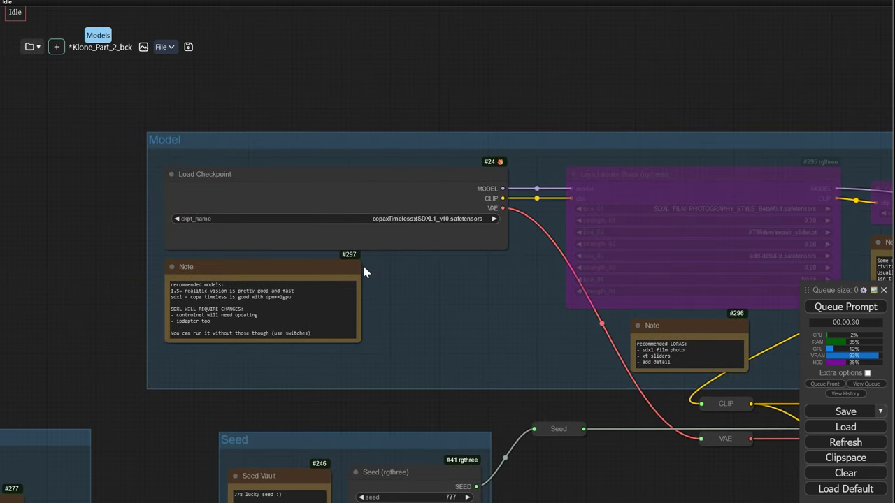
pyautogui.click(339, 220)
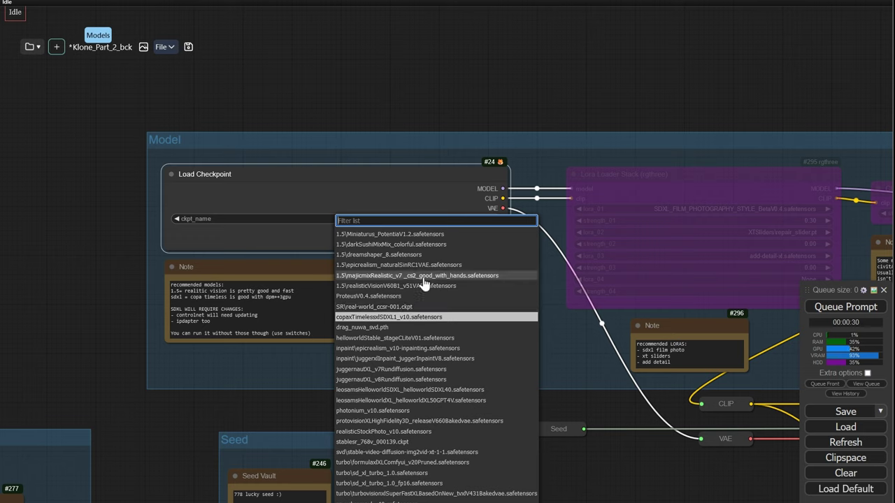
pyautogui.click(514, 146)
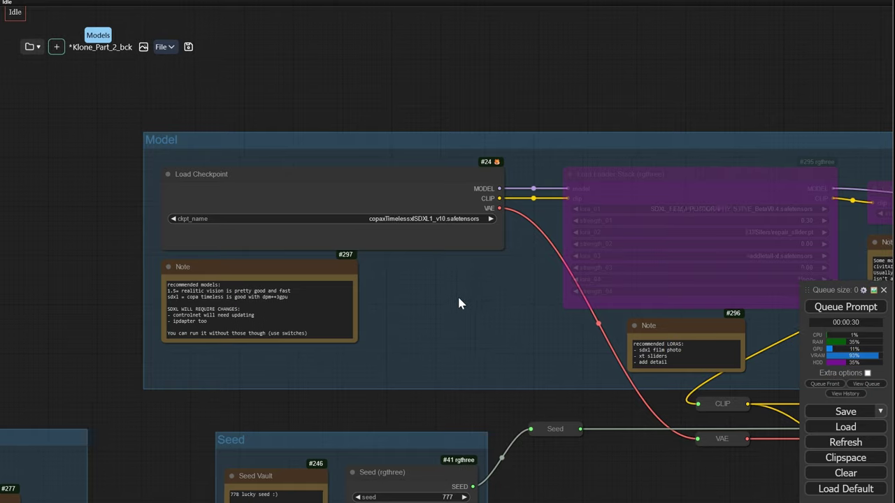
# Step: Survey the Model group's node chain from the Lora Loader Stack through SAG, FreeU V2 and Deep Shrink to Auto_CFG
pyautogui.moveTo(478, 297); pyautogui.dragTo(143, 289)
pyautogui.moveTo(508, 251); pyautogui.dragTo(207, 269)
pyautogui.moveTo(623, 248); pyautogui.dragTo(184, 239)
pyautogui.moveTo(742, 223); pyautogui.dragTo(311, 210)
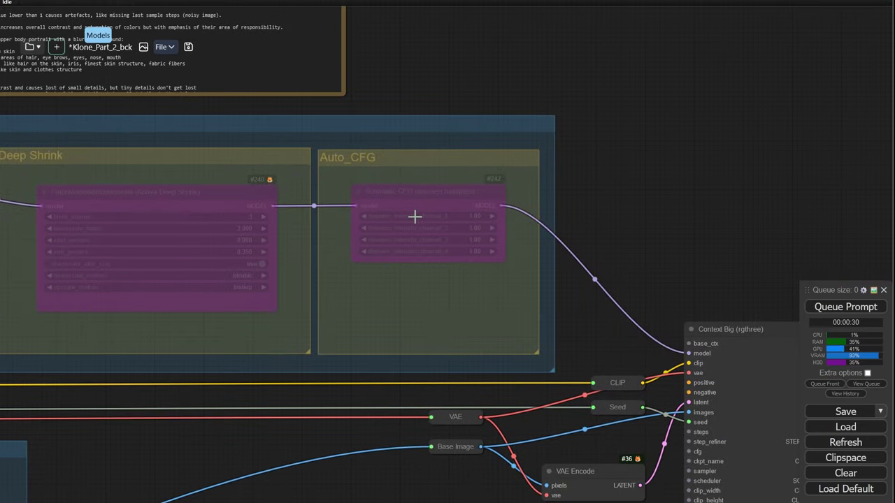
pyautogui.scroll(-3, 415, 218)
pyautogui.moveTo(331, 180); pyautogui.dragTo(528, 171)
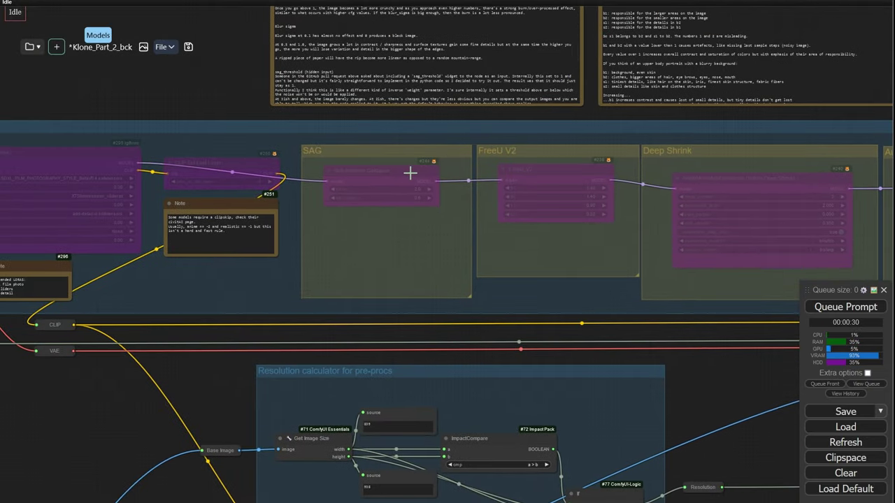
# Step: Enable SAG, FreeU V2, Deep Shrink and Auto_CFG in the Model options switch node
pyautogui.press('2')
pyautogui.click(165, 47)
pyautogui.click(551, 290)
pyautogui.click(338, 324)
pyautogui.click(338, 337)
pyautogui.click(338, 349)
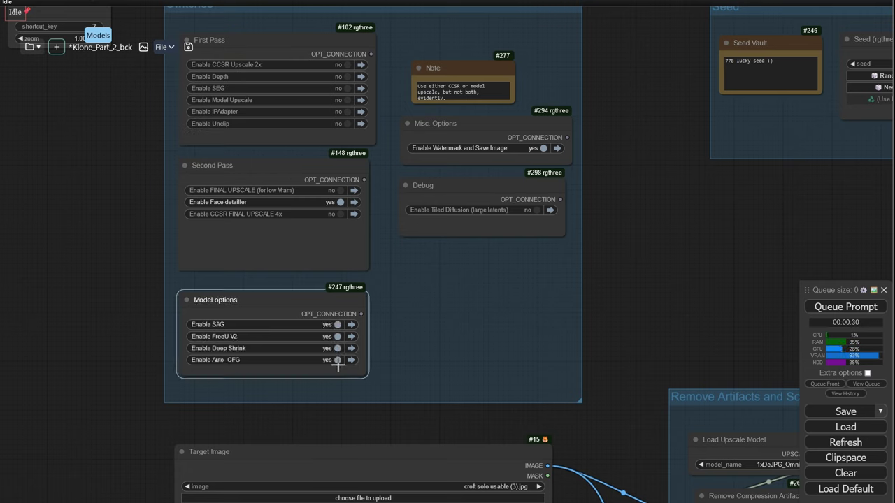
# Step: Check the Deep Shrink and Auto_CFG nodes in the Model group for their active state
pyautogui.press('3')
pyautogui.moveTo(489, 308); pyautogui.dragTo(257, 314)
pyautogui.moveTo(403, 314); pyautogui.dragTo(524, 305)
pyautogui.scroll(1, 412, 314)
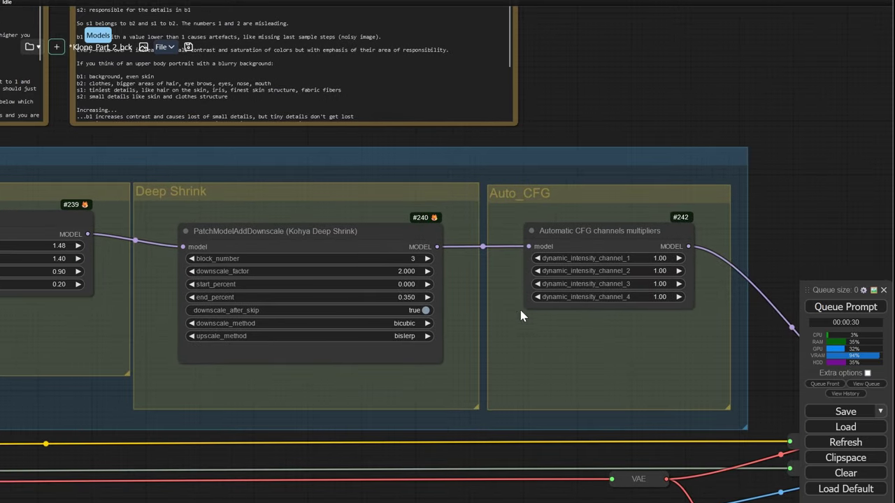
# Step: Disable all four Model options switches: SAG, FreeU V2, Deep Shrink and Auto_CFG
pyautogui.press('2')
pyautogui.click(332, 325)
pyautogui.click(336, 337)
pyautogui.click(336, 361)
pyautogui.click(337, 348)
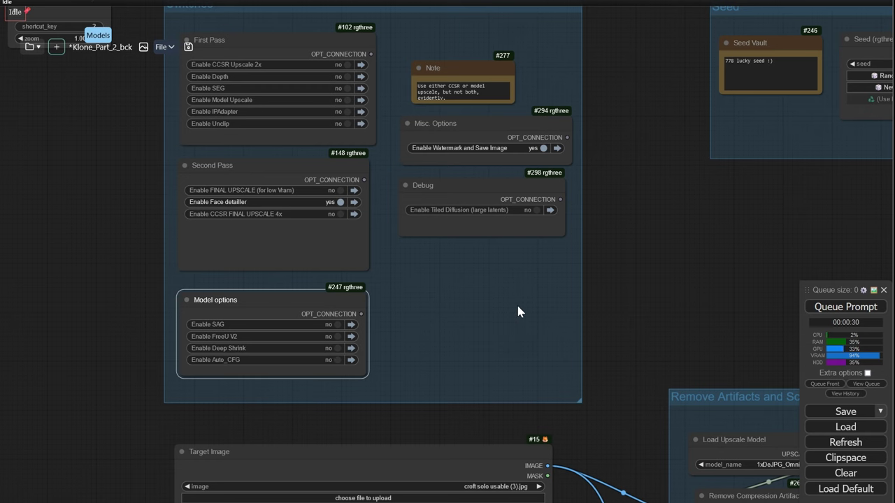
# Step: Examine the Seed group and follow its output line beneath the SAG, FreeU V2 and Deep Shrink groups
pyautogui.moveTo(697, 208); pyautogui.dragTo(340, 281)
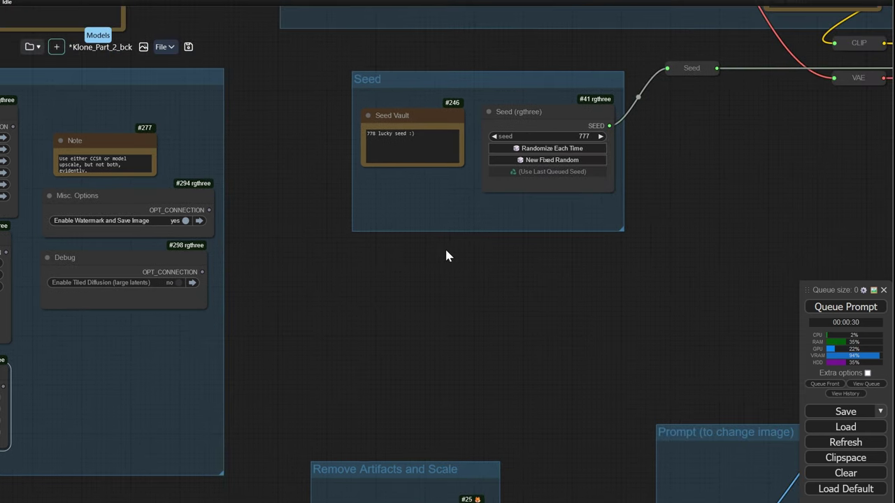
pyautogui.moveTo(446, 249); pyautogui.dragTo(393, 265)
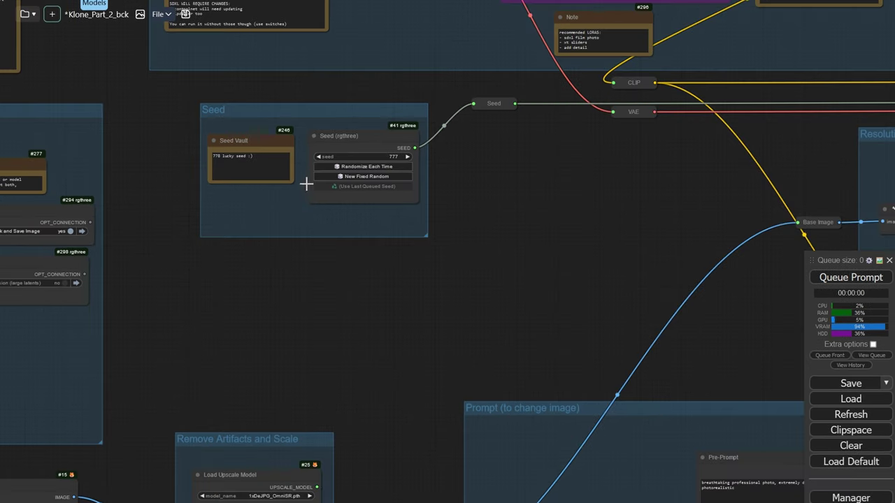
pyautogui.moveTo(327, 208); pyautogui.dragTo(389, 276)
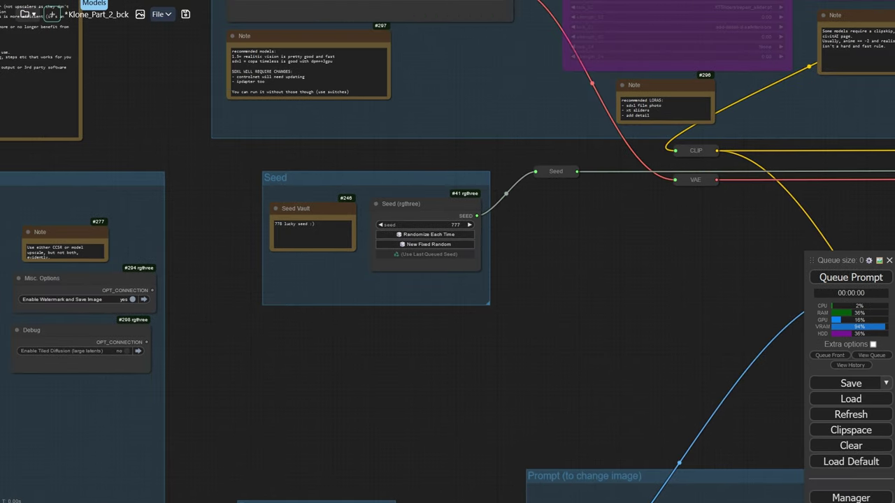
pyautogui.moveTo(400, 391); pyautogui.dragTo(420, 423)
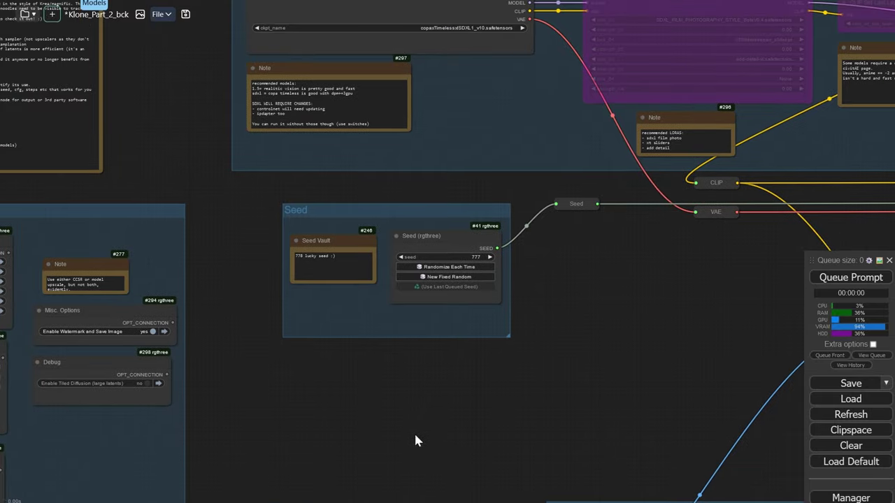
pyautogui.scroll(1, 775, 207)
pyautogui.moveTo(777, 198); pyautogui.dragTo(260, 287)
pyautogui.moveTo(716, 230); pyautogui.dragTo(330, 234)
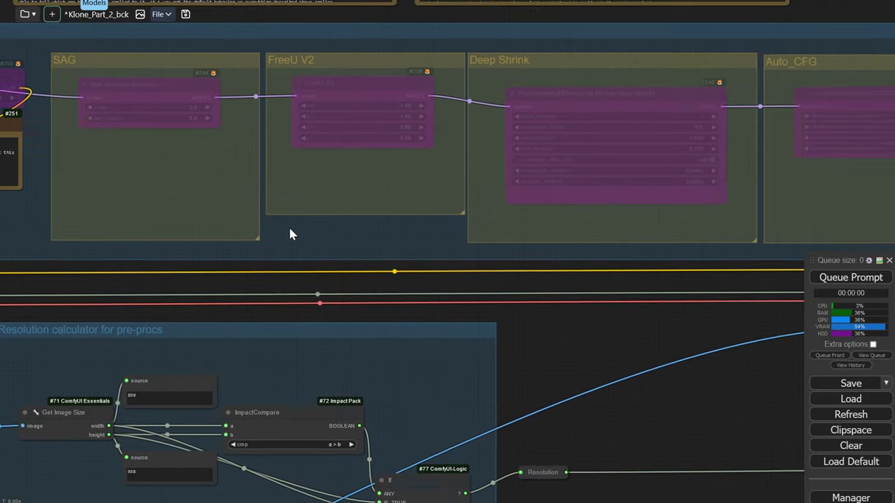
pyautogui.moveTo(755, 255); pyautogui.dragTo(298, 241)
pyautogui.moveTo(33, 303); pyautogui.dragTo(745, 304)
# Step: Switch to the Notepad document "My wonderful book!", review its chapter outline, and return to the ComfyUI workflow
pyautogui.hotkey('alt', 'Tab')
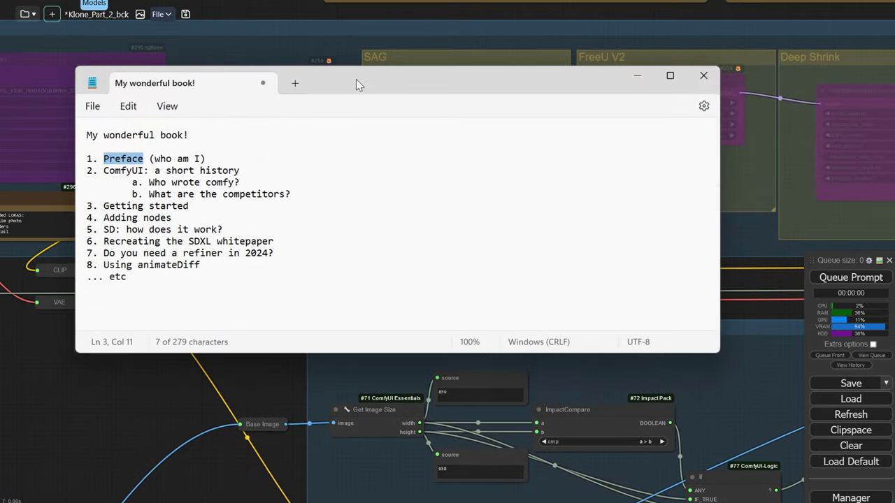
pyautogui.moveTo(356, 84); pyautogui.dragTo(480, 138)
pyautogui.click(351, 185)
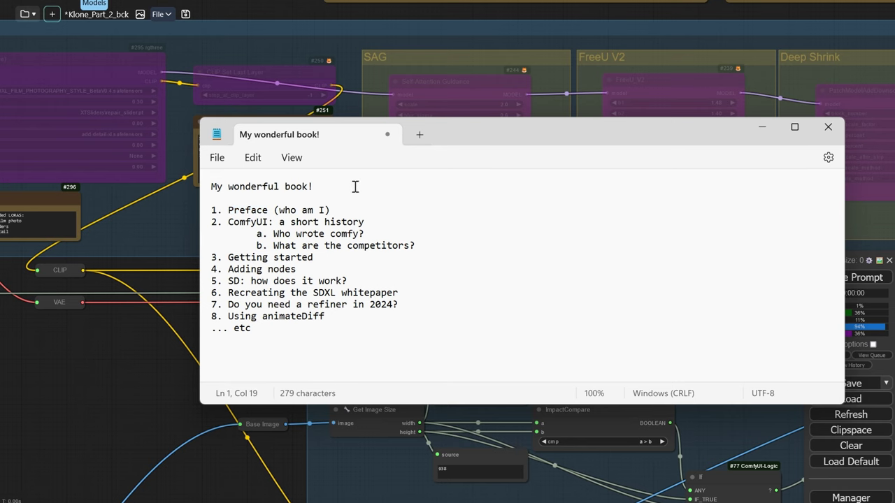
pyautogui.click(246, 210)
pyautogui.moveTo(481, 133); pyautogui.dragTo(441, 175)
pyautogui.hotkey('alt', 'Tab')
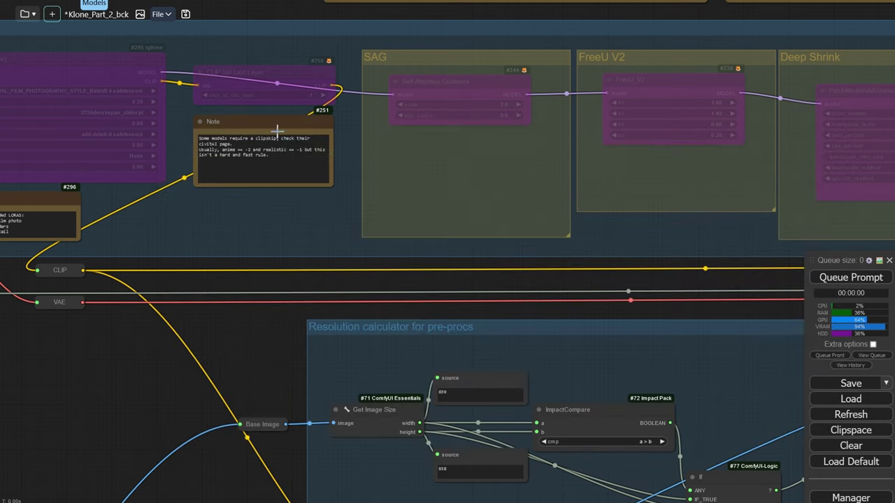
# Step: Examine the Resolution calculator for pre-procs group and the connections of the first Context Big node above the Depth group
pyautogui.moveTo(331, 256); pyautogui.dragTo(241, 128)
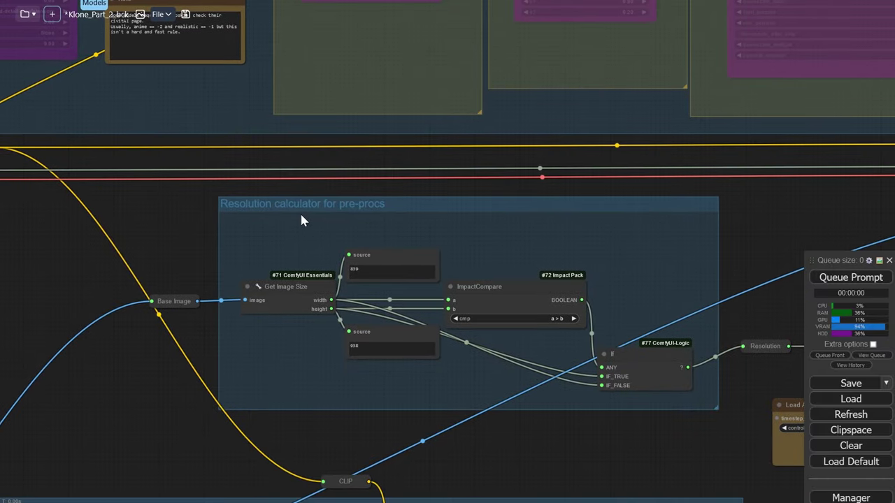
pyautogui.scroll(-5, 293, 214)
pyautogui.scroll(-8, 294, 216)
pyautogui.moveTo(363, 219); pyautogui.dragTo(9, 206)
pyautogui.scroll(1, 256, 235)
pyautogui.scroll(10, 255, 232)
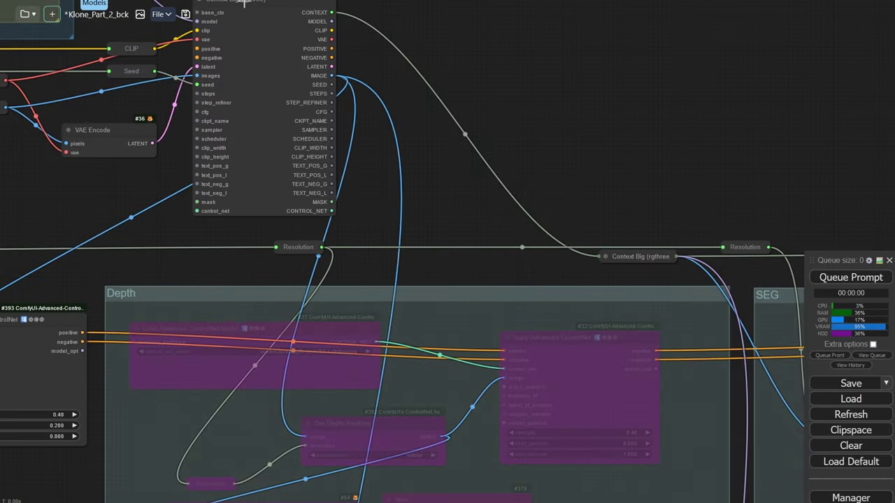
pyautogui.moveTo(126, 187); pyautogui.dragTo(230, 247)
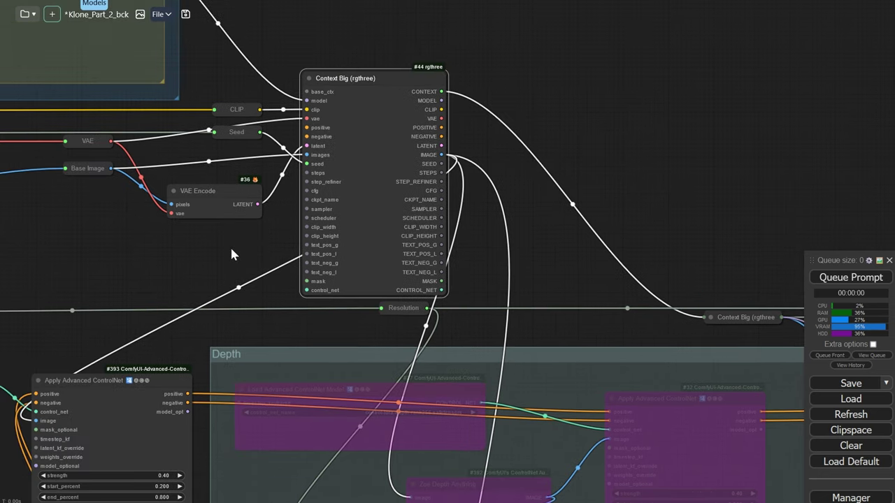
pyautogui.scroll(4, 251, 163)
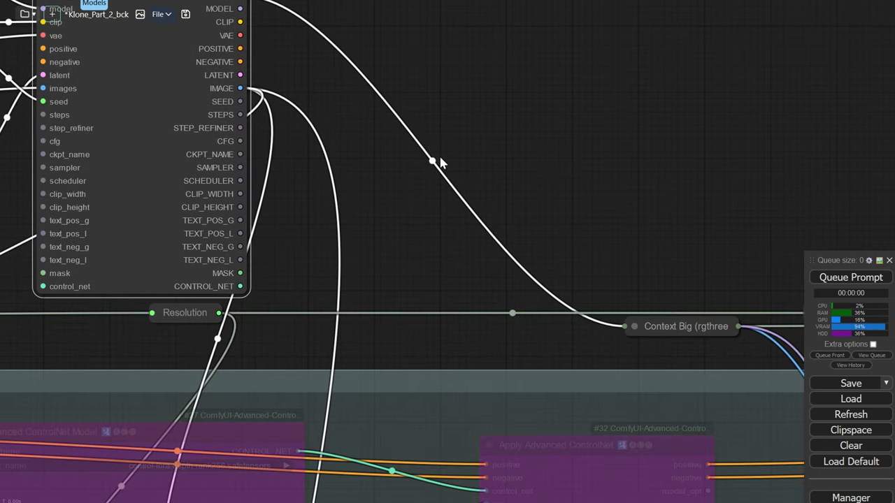
# Step: Expand the Context Big node between the Depth and SEG groups to inspect its slots, and collapse it again
pyautogui.moveTo(655, 337); pyautogui.dragTo(240, 177)
pyautogui.click(279, 285)
pyautogui.moveTo(496, 230); pyautogui.dragTo(262, 163)
pyautogui.moveTo(272, 285); pyautogui.dragTo(448, 277)
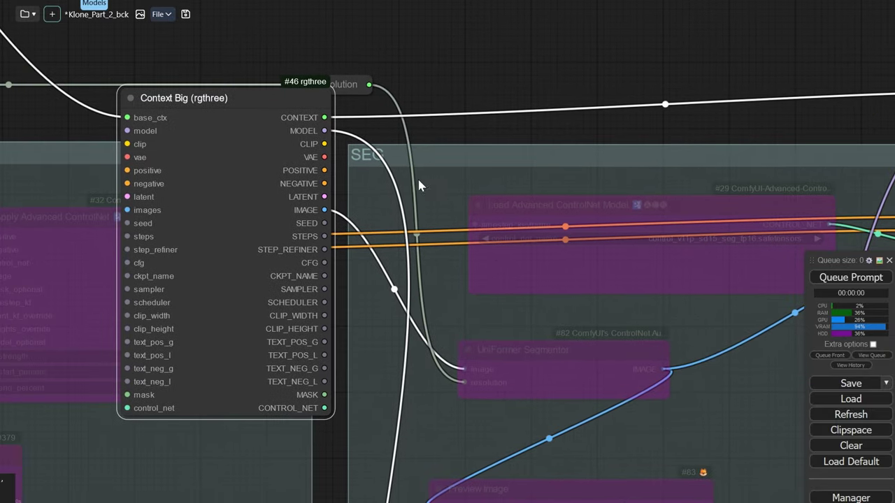
pyautogui.click(131, 98)
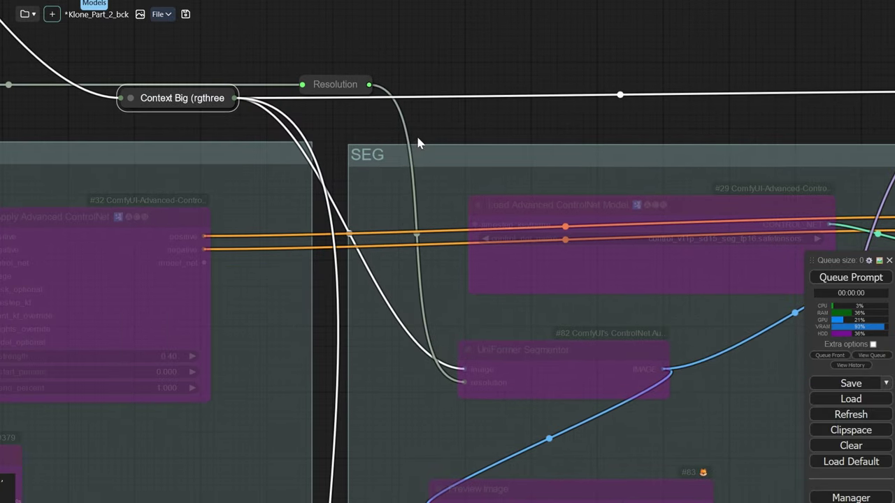
# Step: Follow the chain of collapsed Context Big nodes past KSAMPLER 1 to the CCSR Upscale 2x group
pyautogui.moveTo(734, 133); pyautogui.dragTo(156, 130)
pyautogui.scroll(-2, 420, 130)
pyautogui.moveTo(385, 100); pyautogui.dragTo(128, 106)
pyautogui.moveTo(226, 103); pyautogui.dragTo(238, 91)
pyautogui.moveTo(465, 106); pyautogui.dragTo(232, 123)
pyautogui.click(312, 81)
pyautogui.click(486, 82)
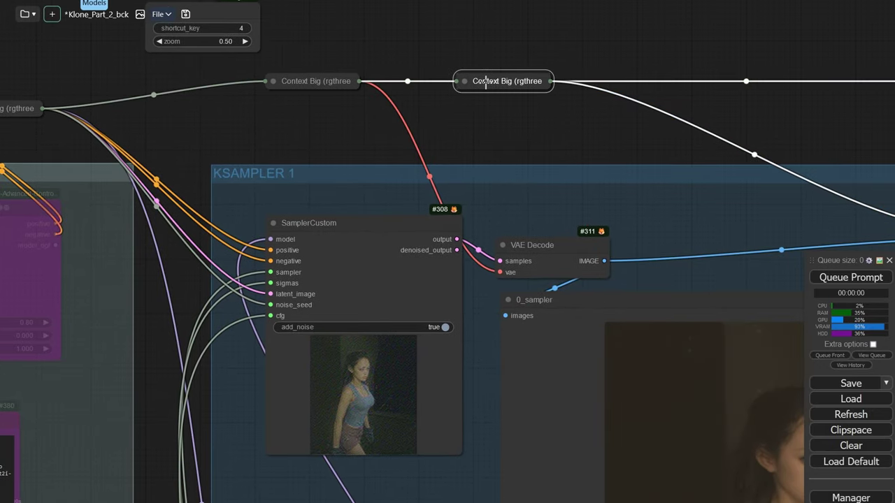
pyautogui.moveTo(677, 123); pyautogui.dragTo(220, 149)
pyautogui.click(531, 106)
pyautogui.moveTo(600, 135); pyautogui.dragTo(214, 150)
pyautogui.click(426, 114)
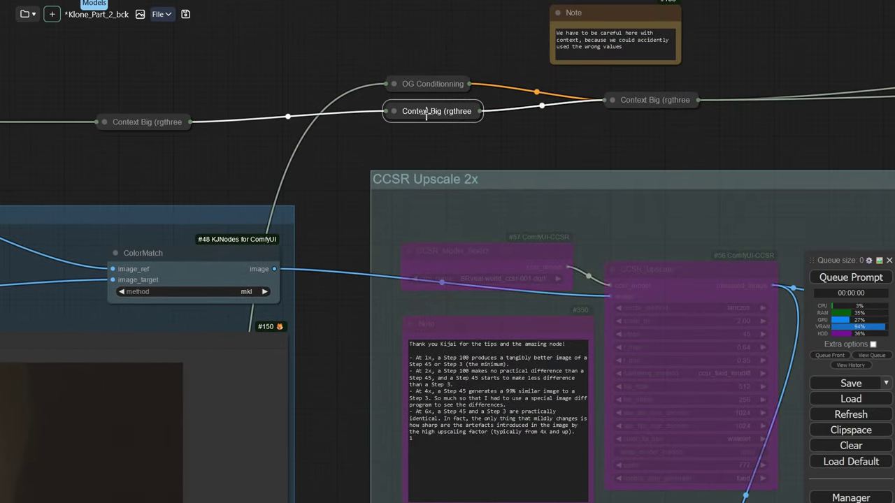
pyautogui.moveTo(659, 142); pyautogui.dragTo(362, 150)
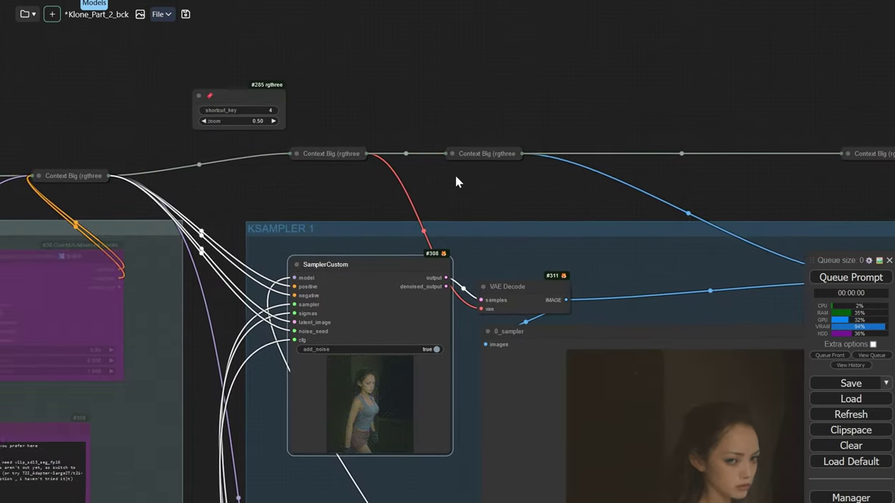
# Step: Examine the SamplerCustom node's inputs and outputs in the KSAMPLER 1 group
pyautogui.moveTo(455, 182); pyautogui.dragTo(457, 146)
pyautogui.scroll(8, 329, 239)
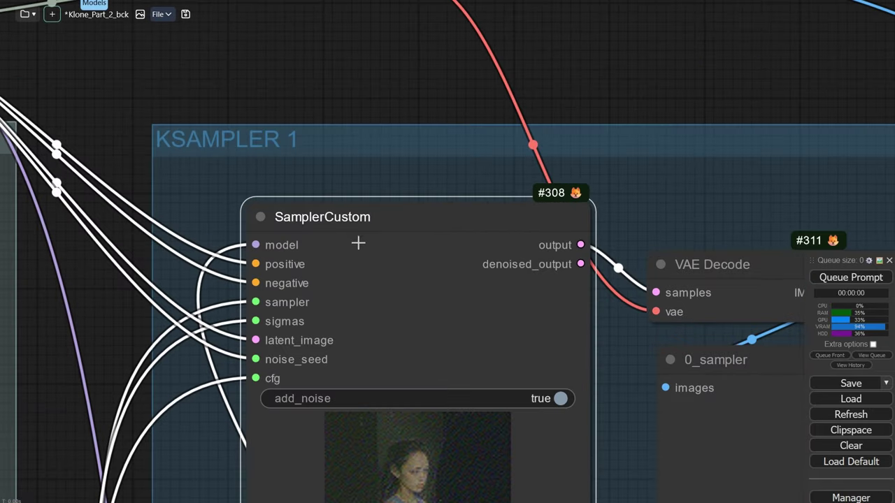
pyautogui.moveTo(358, 241); pyautogui.dragTo(324, 161)
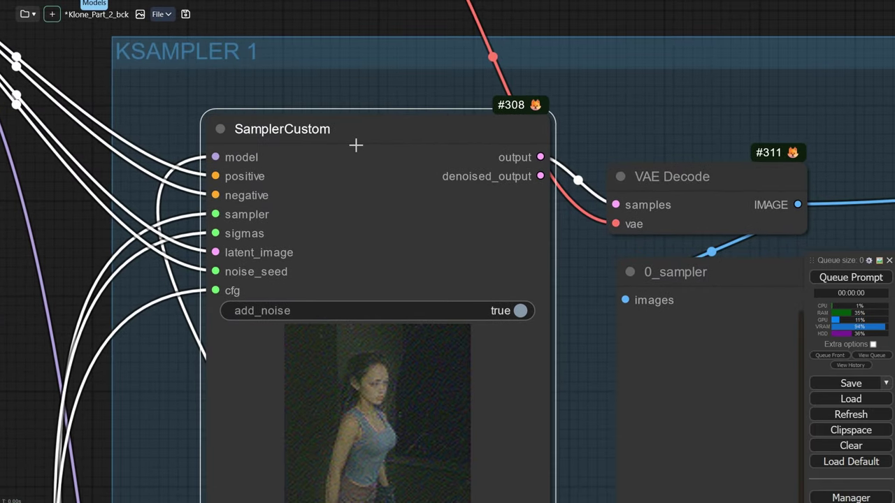
pyautogui.scroll(-2, 356, 145)
# Step: Add a KSampler node beside SamplerCustom to compare their inputs, and delete it again
pyautogui.doubleClick(550, 98)
pyautogui.write('k')
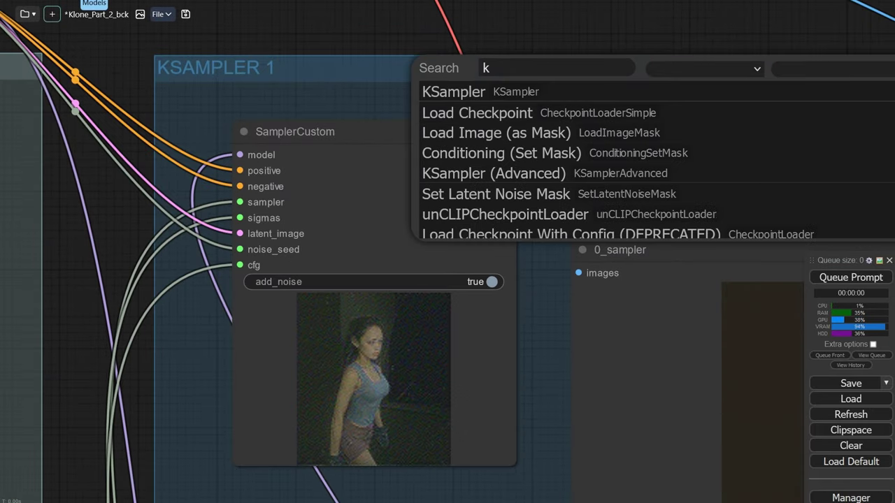
pyautogui.click(610, 94)
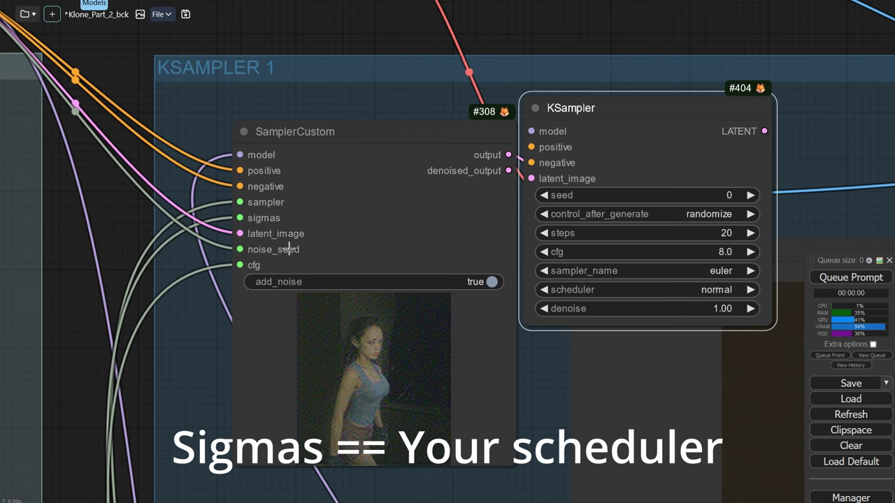
pyautogui.press('Delete')
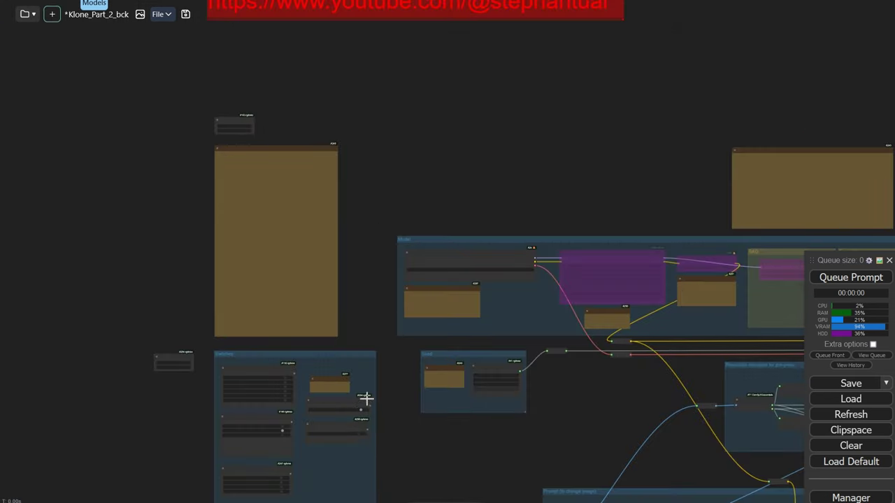
# Step: Examine the KSamplerSelect, BasicScheduler and CFG nodes in the KSampler 1 settings group beneath the target image
pyautogui.scroll(3, 326, 423)
pyautogui.scroll(4, 325, 415)
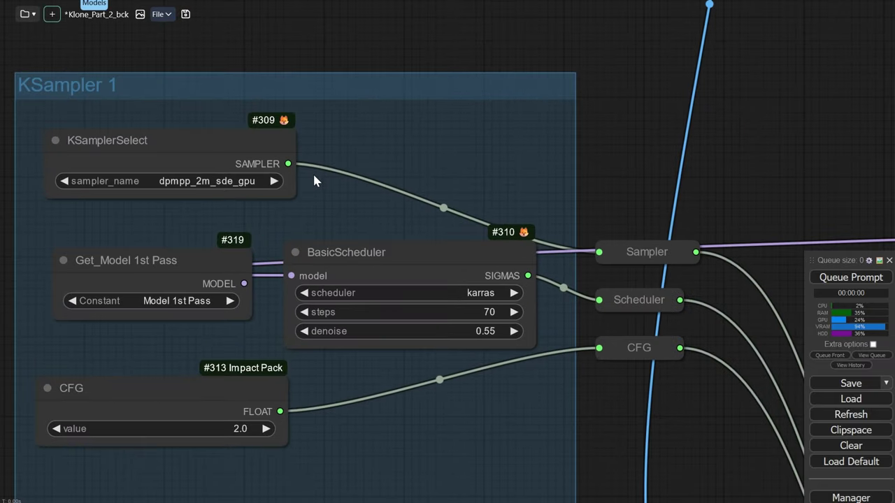
pyautogui.scroll(-5, 318, 182)
pyautogui.moveTo(323, 146); pyautogui.dragTo(335, 299)
pyautogui.scroll(-4, 346, 69)
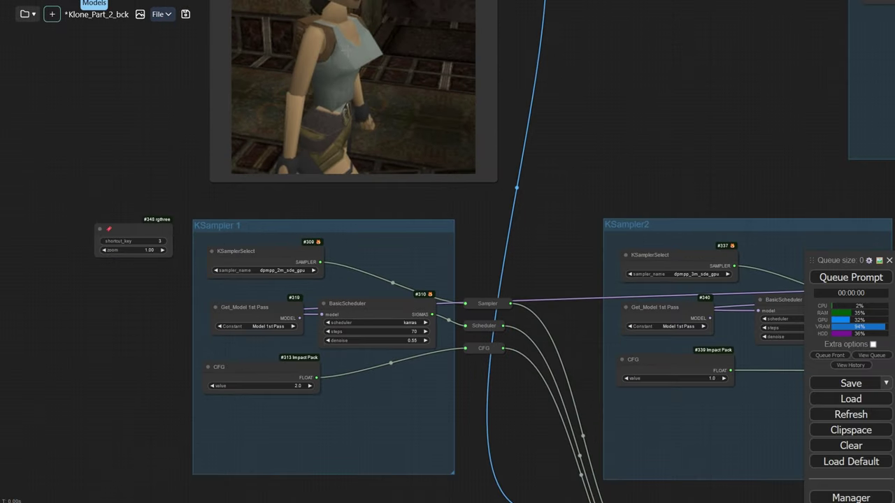
pyautogui.moveTo(346, 69); pyautogui.dragTo(335, 146)
pyautogui.scroll(3, 302, 131)
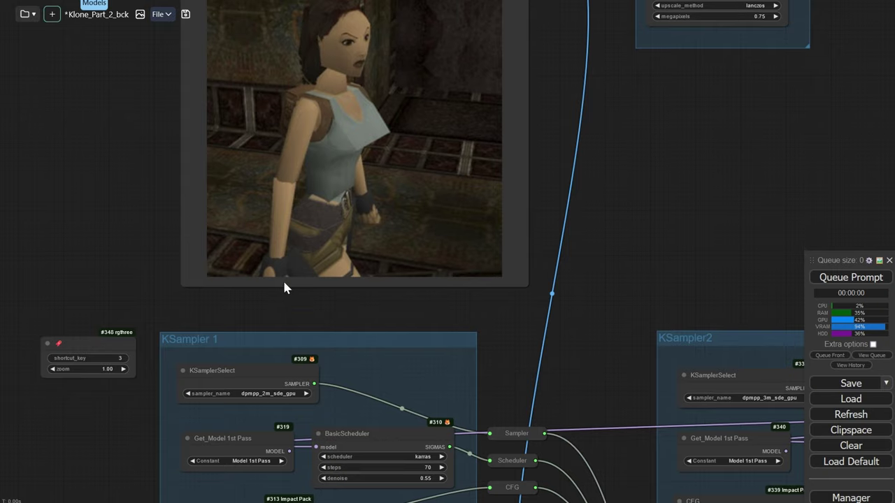
pyautogui.scroll(-5, 287, 299)
pyautogui.scroll(6, 336, 245)
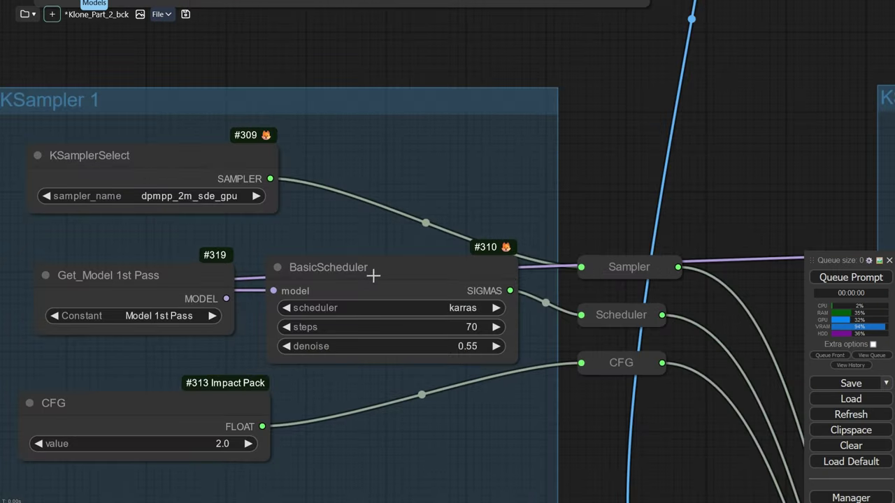
pyautogui.scroll(-4, 327, 223)
pyautogui.scroll(5, 383, 219)
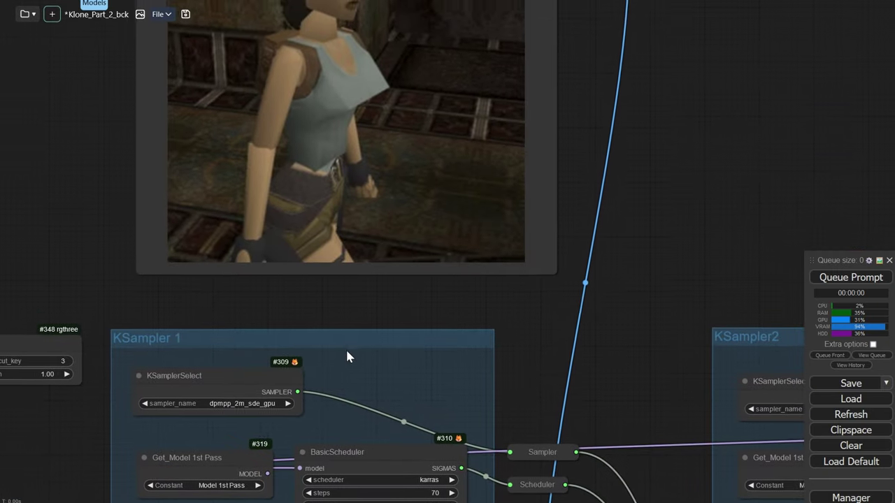
pyautogui.scroll(-4, 345, 350)
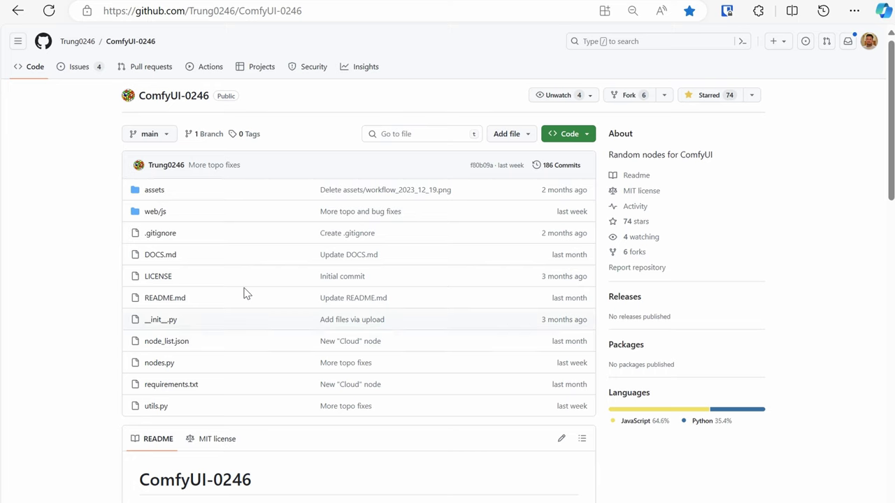
# Step: Switch to the browser and look through the ComfyUI-0246 GitHub repository page for its example workflow
pyautogui.scroll(-6, 340, 224)
pyautogui.scroll(-1, 341, 225)
pyautogui.scroll(-11, 338, 225)
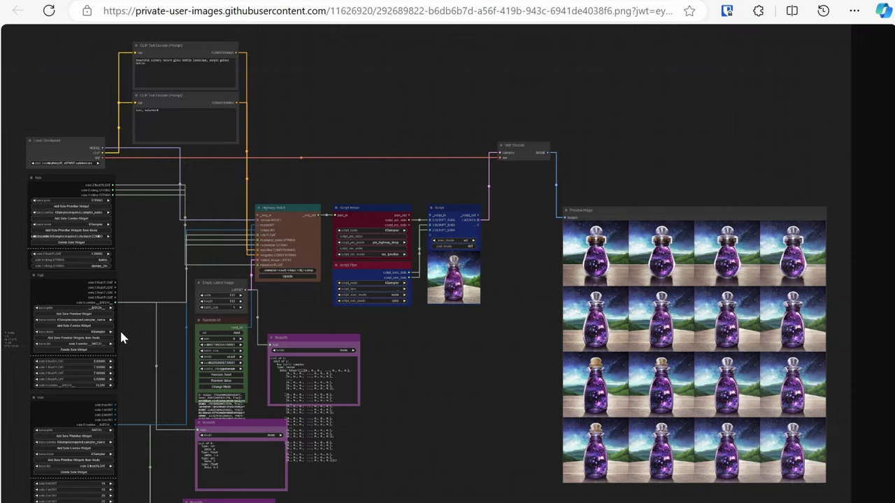
# Step: Enlarge the ComfyUI-0246 example workflow image and inspect the widgets and outputs of its Hub nodes
pyautogui.keyDown('ctrl'); pyautogui.scroll(6, 121, 334); pyautogui.keyUp('ctrl')
pyautogui.scroll(-4, 166, 335)
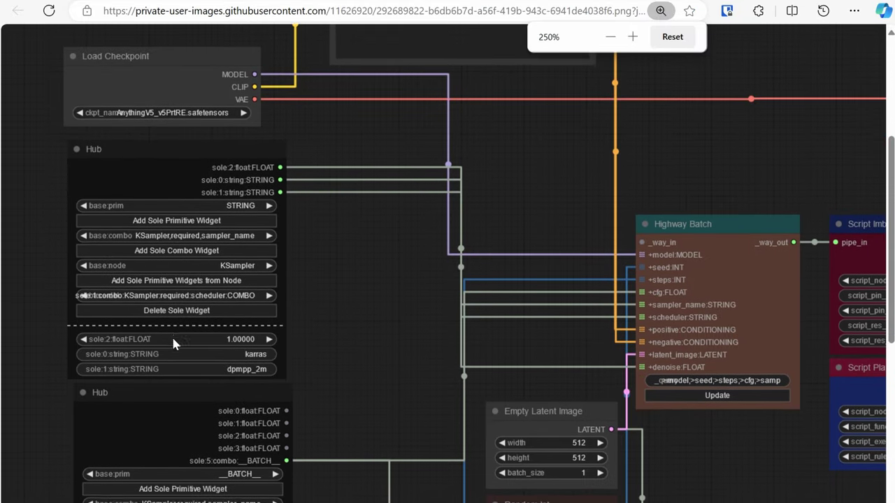
pyautogui.scroll(-1, 173, 338)
pyautogui.scroll(-3, 244, 306)
pyautogui.click(196, 258)
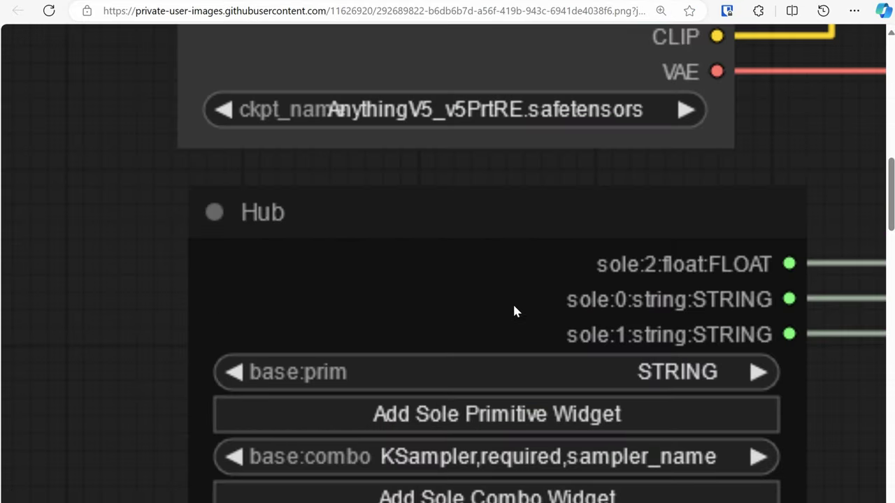
pyautogui.scroll(-8, 514, 306)
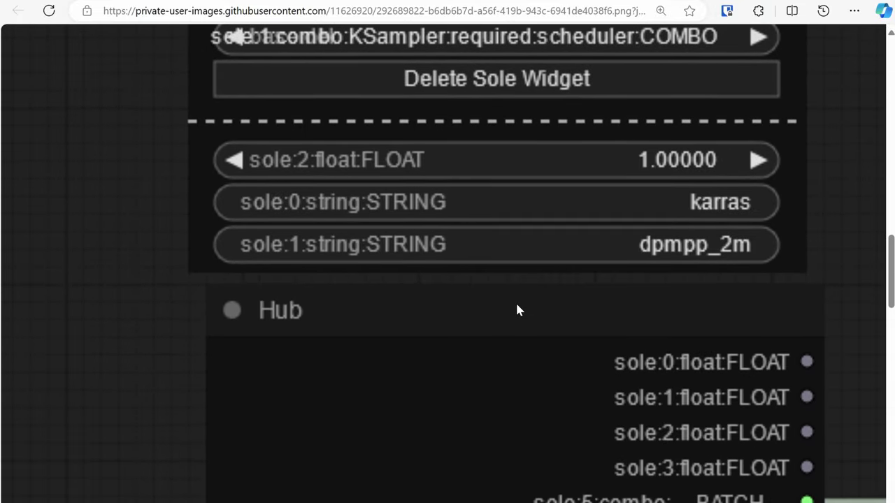
pyautogui.scroll(-10, 517, 309)
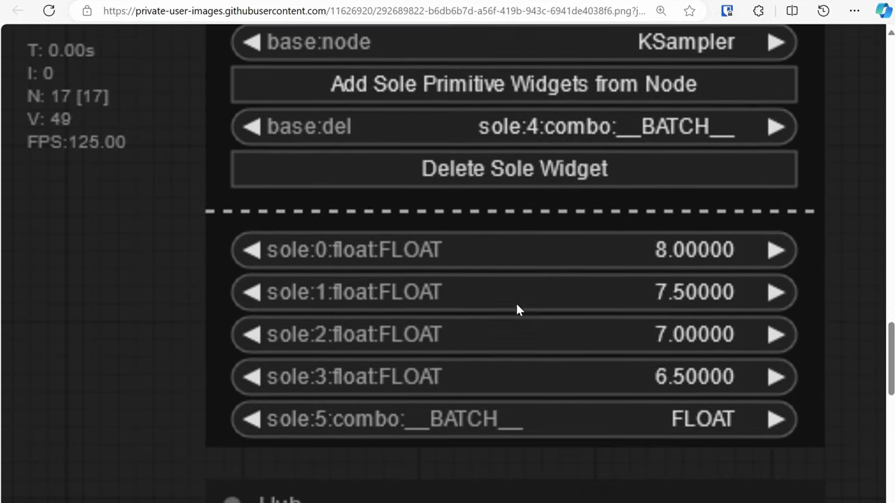
pyautogui.scroll(-10, 517, 305)
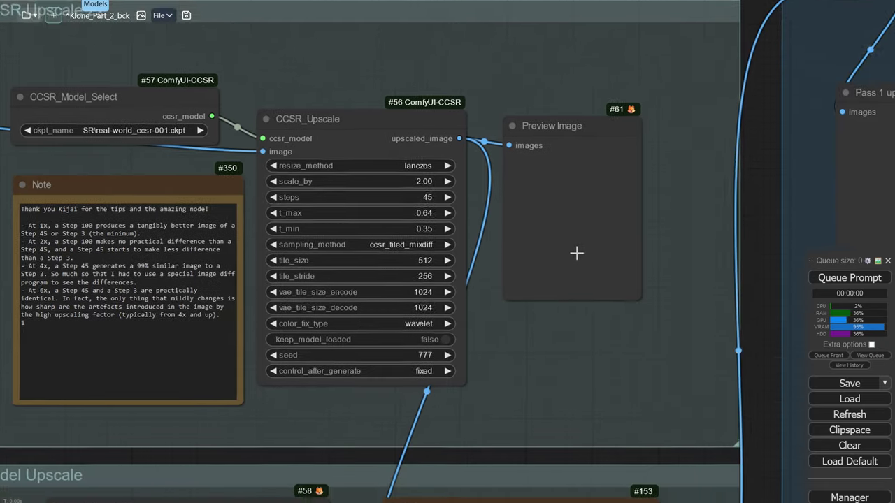
# Step: Return to the ComfyUI workflow and examine the Model Upscale group and the CCSR Upscale 2x group's settings and note
pyautogui.scroll(-3, 580, 265)
pyautogui.scroll(2, 594, 294)
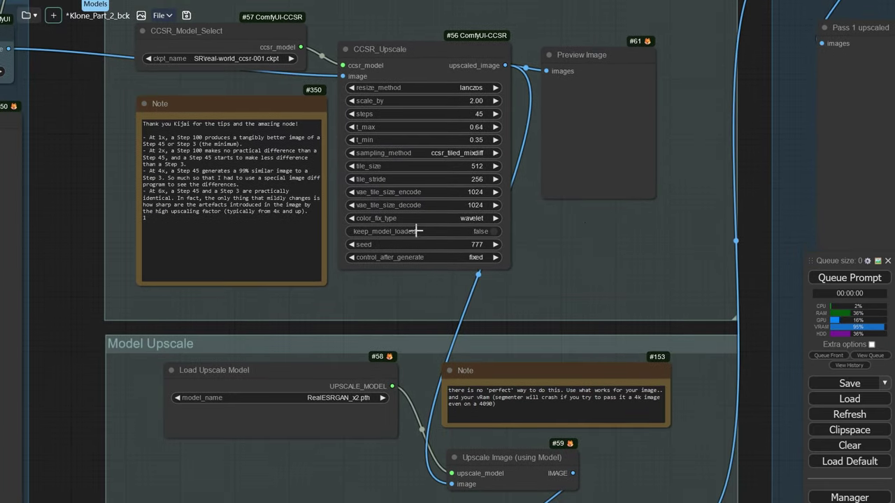
pyautogui.scroll(-2, 418, 231)
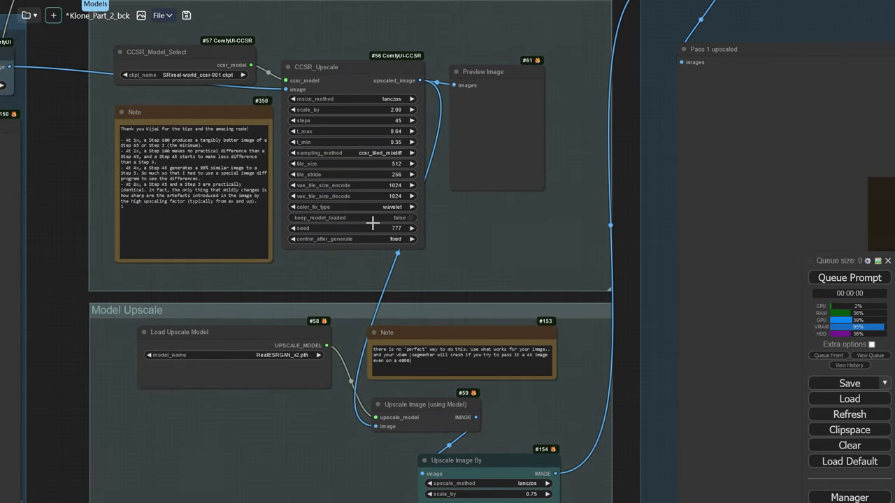
pyautogui.moveTo(587, 206); pyautogui.dragTo(619, 187)
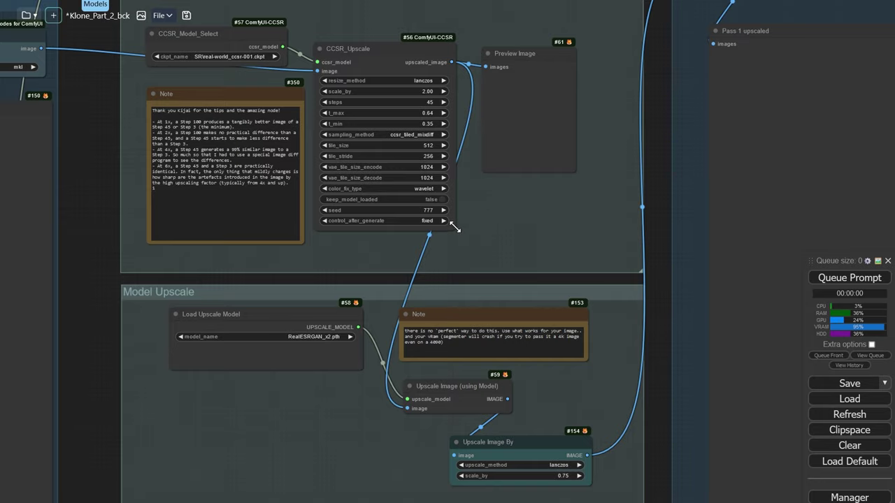
pyautogui.scroll(2, 366, 299)
pyautogui.scroll(3, 235, 85)
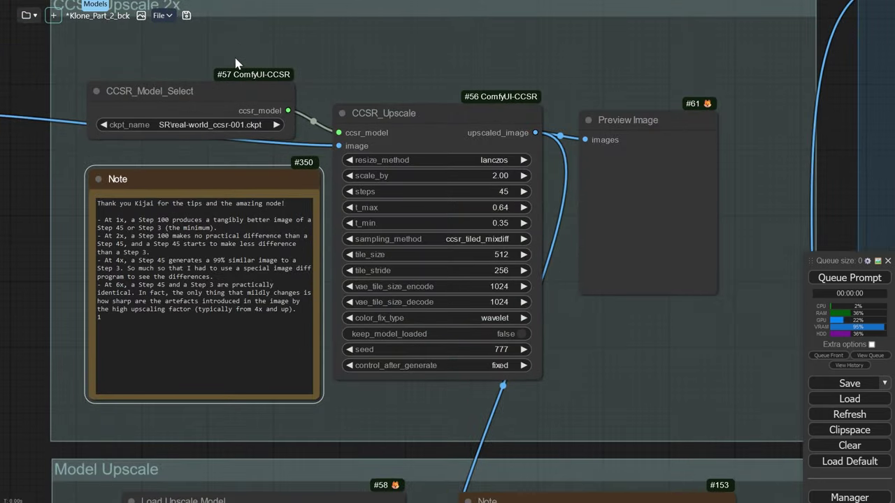
# Step: Examine the CCSR Upscale 2x and Model Upscale groups, including their notes and settings
pyautogui.scroll(3, 235, 84)
pyautogui.scroll(-5, 283, 95)
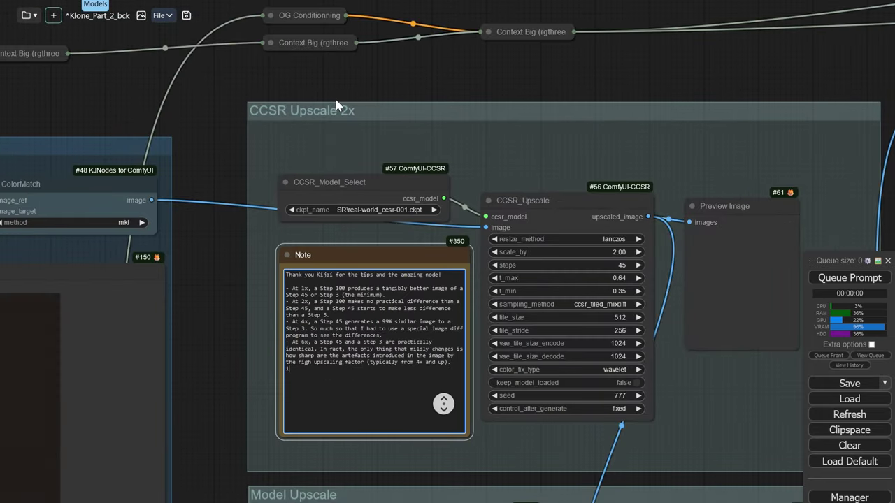
pyautogui.moveTo(319, 319); pyautogui.dragTo(293, 289)
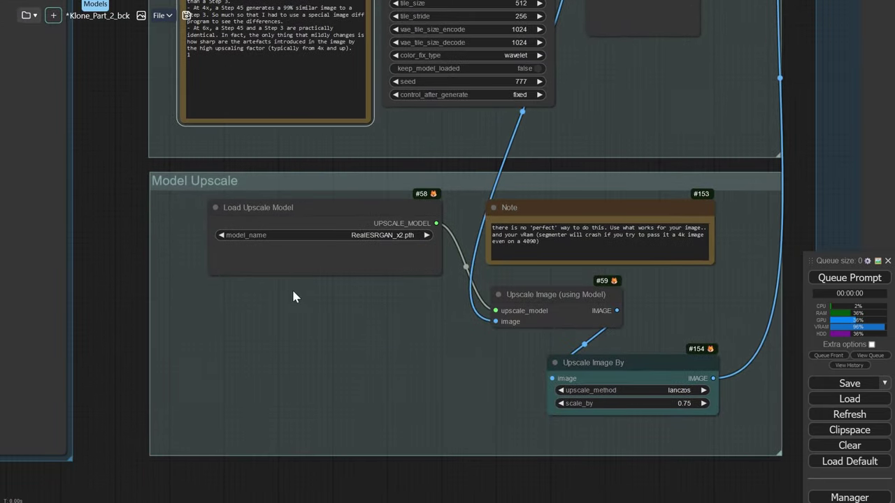
pyautogui.scroll(3, 294, 289)
pyautogui.moveTo(406, 302); pyautogui.dragTo(248, 289)
pyautogui.scroll(-4, 261, 292)
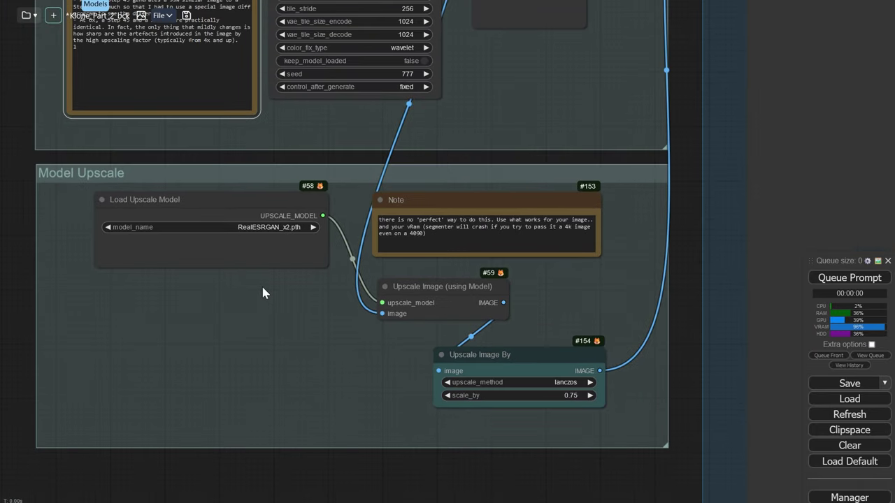
pyautogui.scroll(-6, 261, 292)
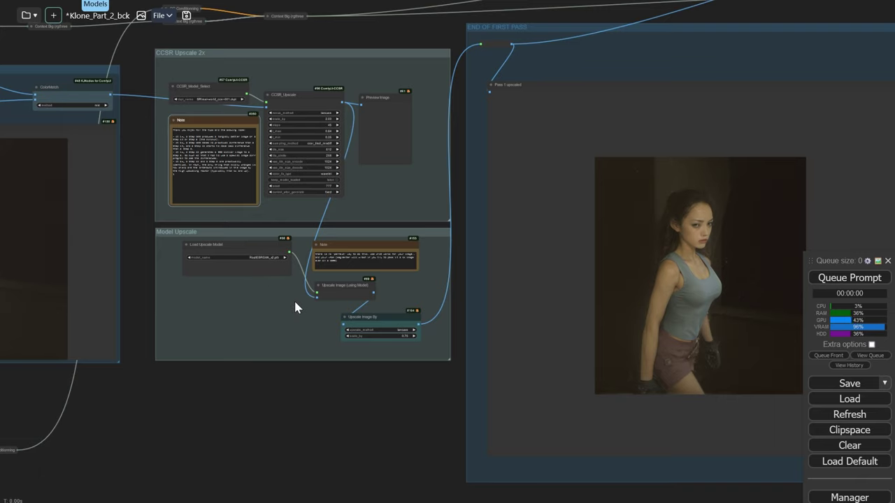
# Step: Examine the workflow from the first-pass output through the face detailer groups to the final image comparison
pyautogui.moveTo(496, 198); pyautogui.dragTo(93, 237)
pyautogui.scroll(-5, 123, 233)
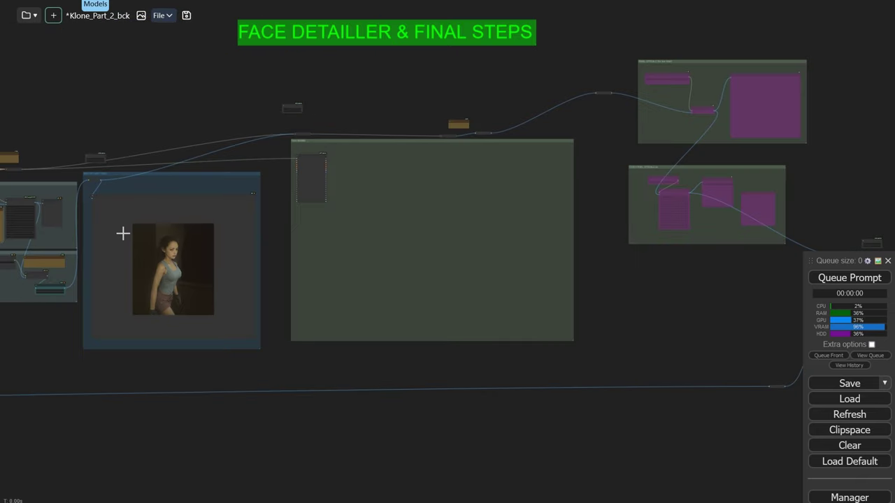
pyautogui.moveTo(156, 132); pyautogui.dragTo(731, 214)
pyautogui.scroll(-3, 323, 184)
pyautogui.moveTo(505, 158); pyautogui.dragTo(318, 120)
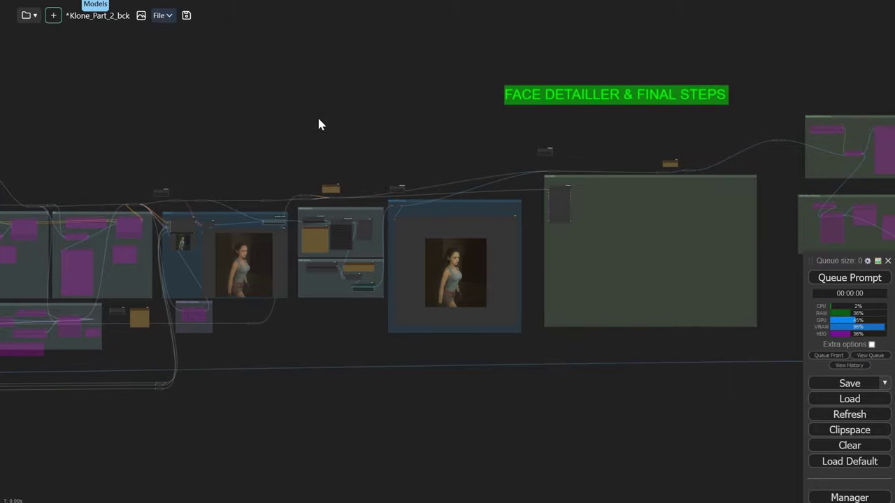
pyautogui.moveTo(459, 176); pyautogui.dragTo(222, 206)
pyautogui.moveTo(558, 278); pyautogui.dragTo(213, 248)
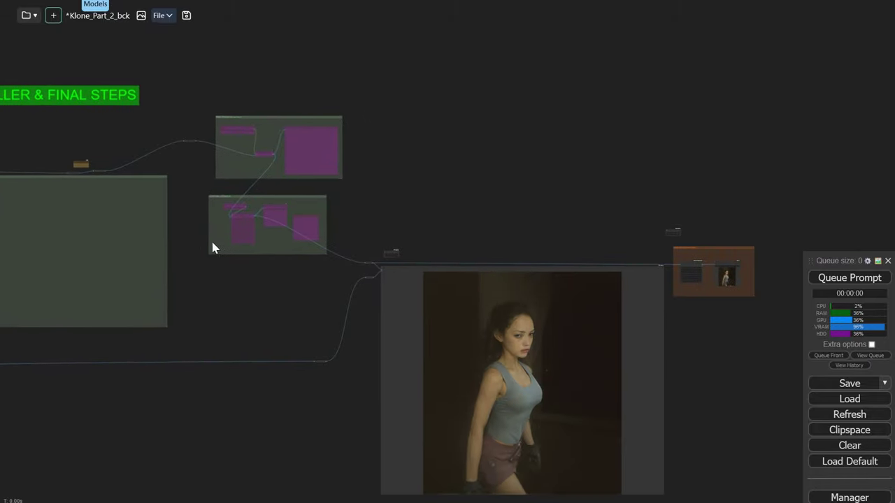
pyautogui.moveTo(275, 254); pyautogui.dragTo(206, 158)
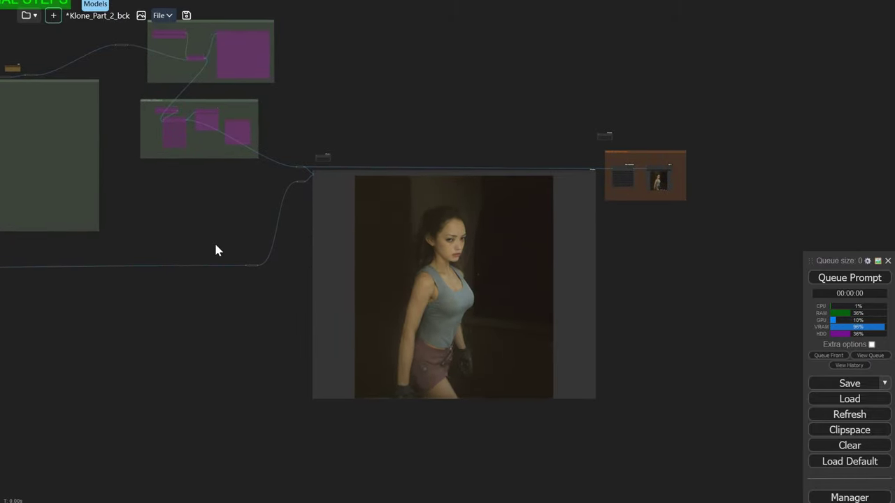
pyautogui.moveTo(264, 283); pyautogui.dragTo(253, 281)
pyautogui.hscroll(5, 238, 283)
pyautogui.scroll(8, 172, 267)
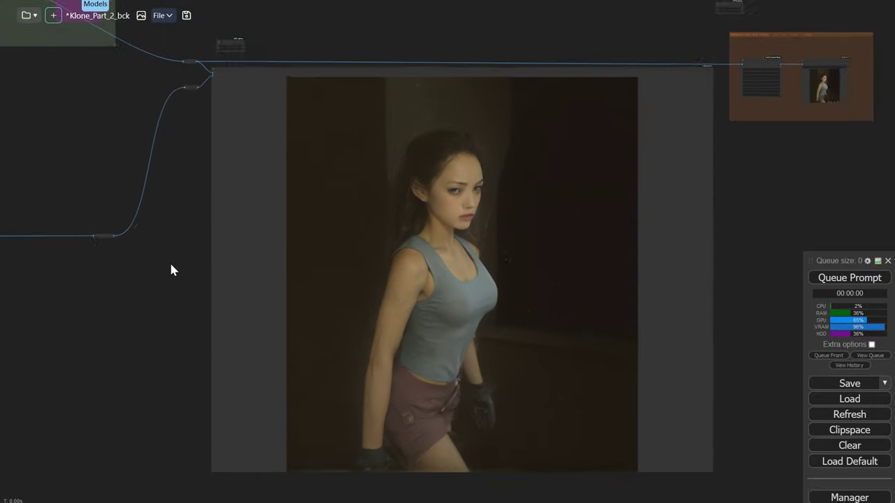
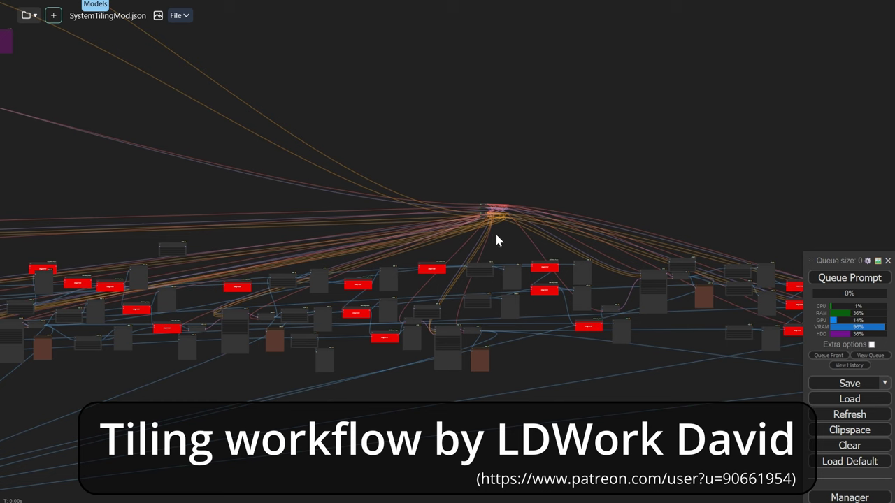
pyautogui.scroll(-2, 455, 245)
pyautogui.scroll(5, 463, 231)
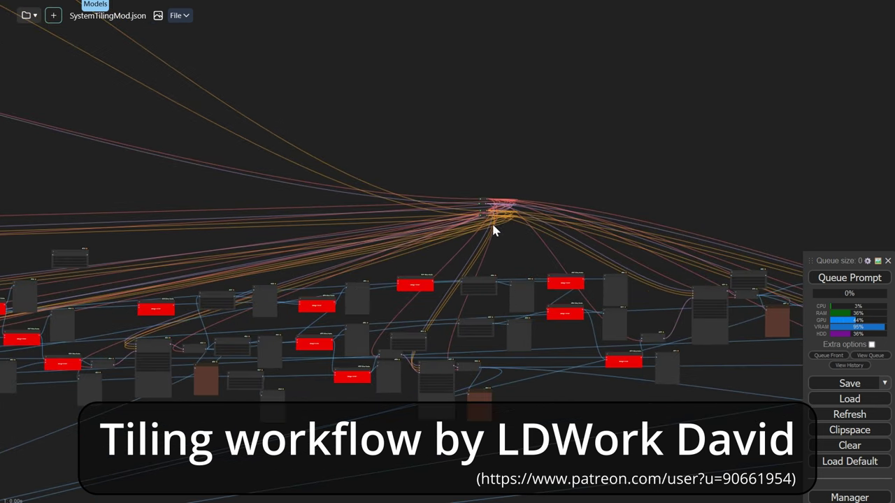
pyautogui.scroll(-1, 492, 229)
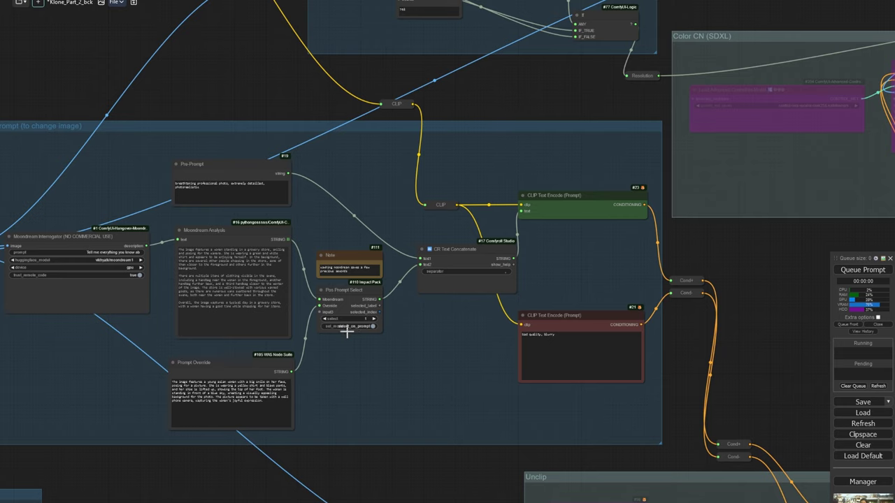
# Step: Examine the prompt group and inspect the supermarket image in the KSampler 1 group's preview up close
pyautogui.scroll(-1, 395, 332)
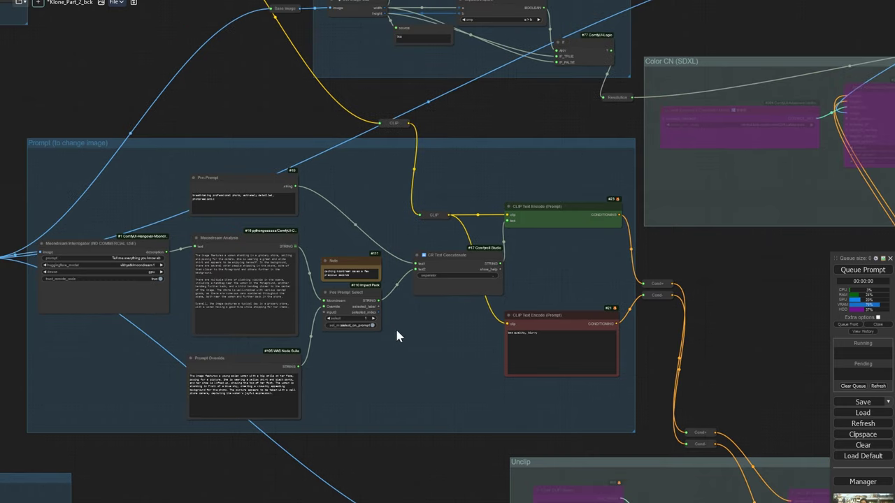
pyautogui.moveTo(397, 336); pyautogui.dragTo(10, 287)
pyautogui.moveTo(212, 244); pyautogui.dragTo(10, 218)
pyautogui.moveTo(453, 274); pyautogui.dragTo(20, 240)
pyautogui.moveTo(469, 240); pyautogui.dragTo(5, 233)
pyautogui.moveTo(337, 229); pyautogui.dragTo(113, 304)
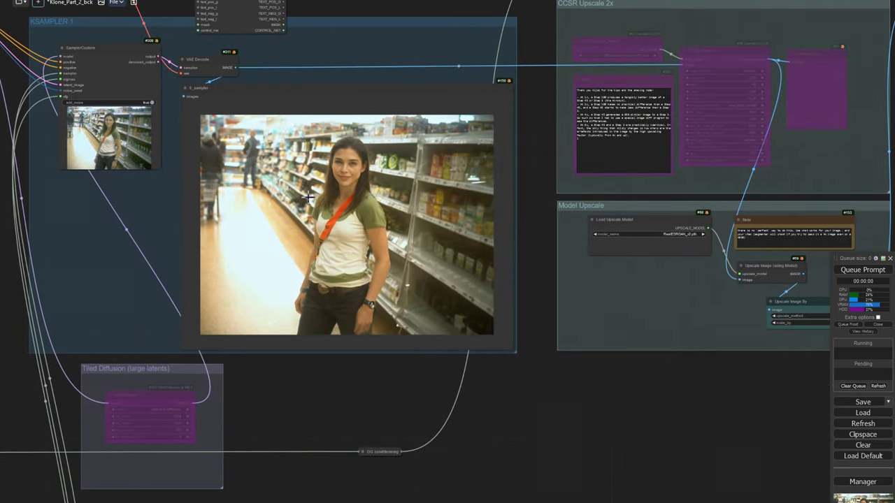
pyautogui.scroll(4, 314, 200)
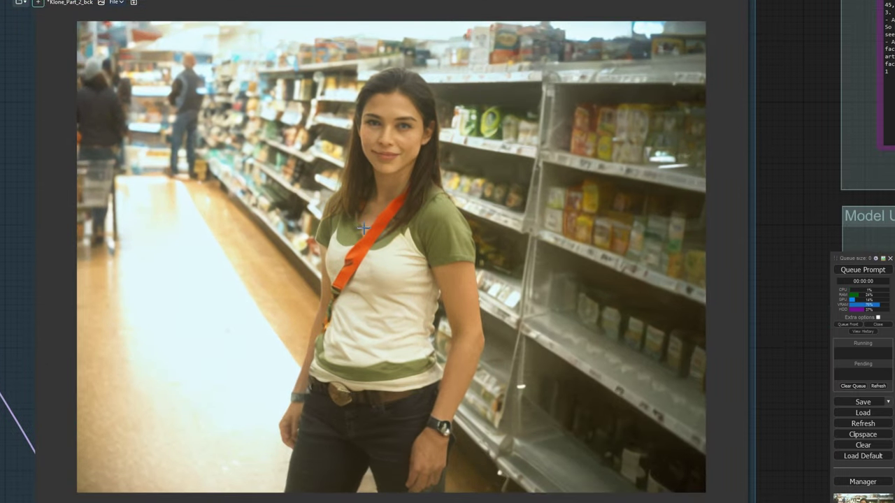
pyautogui.scroll(2, 364, 228)
pyautogui.scroll(-15, 364, 228)
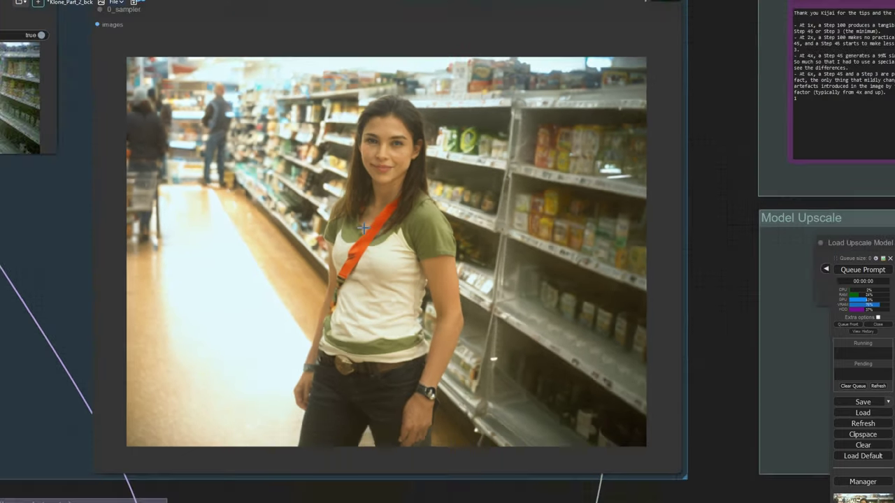
# Step: Inspect the final image comparison near the end of the workflow, checking the original against the generated supermarket image
pyautogui.moveTo(589, 270); pyautogui.dragTo(70, 231)
pyautogui.moveTo(630, 259); pyautogui.dragTo(42, 193)
pyautogui.moveTo(742, 262); pyautogui.dragTo(161, 212)
pyautogui.scroll(-7, 460, 247)
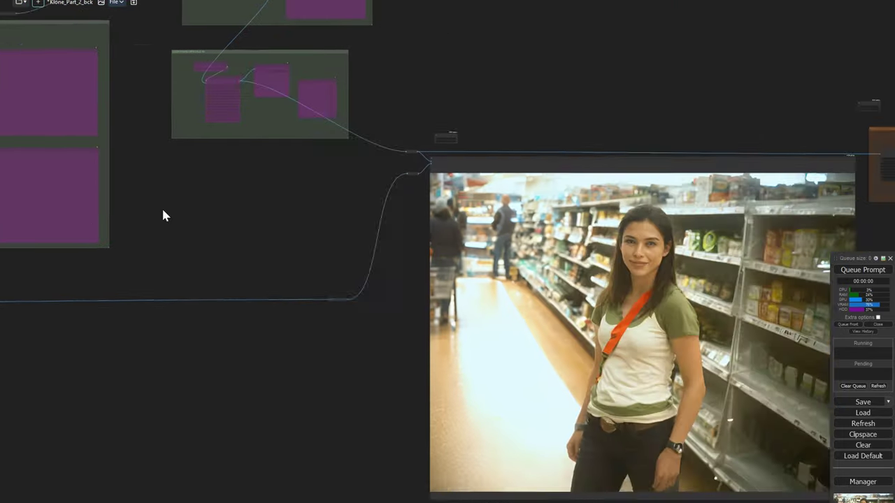
pyautogui.moveTo(405, 252); pyautogui.dragTo(105, 208)
pyautogui.scroll(4, 361, 226)
pyautogui.scroll(1, 257, 218)
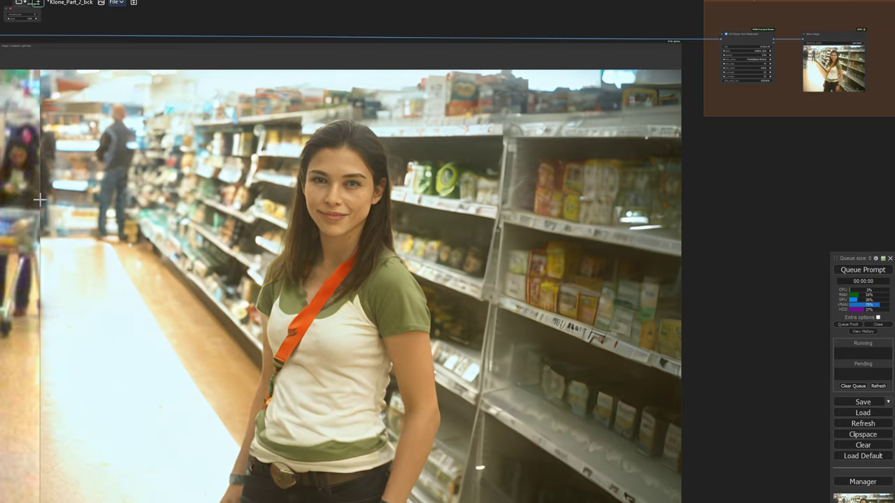
pyautogui.scroll(-6, 154, 220)
pyautogui.scroll(-5, 153, 220)
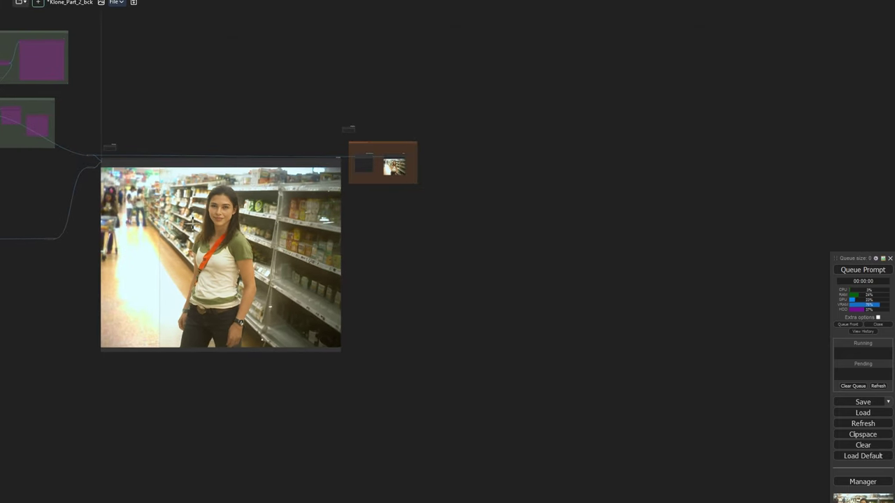
# Step: Add a ColorMatch node to the KSampler 1 group, above the 0_sampler preview and beside VAE Decode
pyautogui.moveTo(91, 215); pyautogui.dragTo(591, 272)
pyautogui.moveTo(294, 222); pyautogui.dragTo(559, 257)
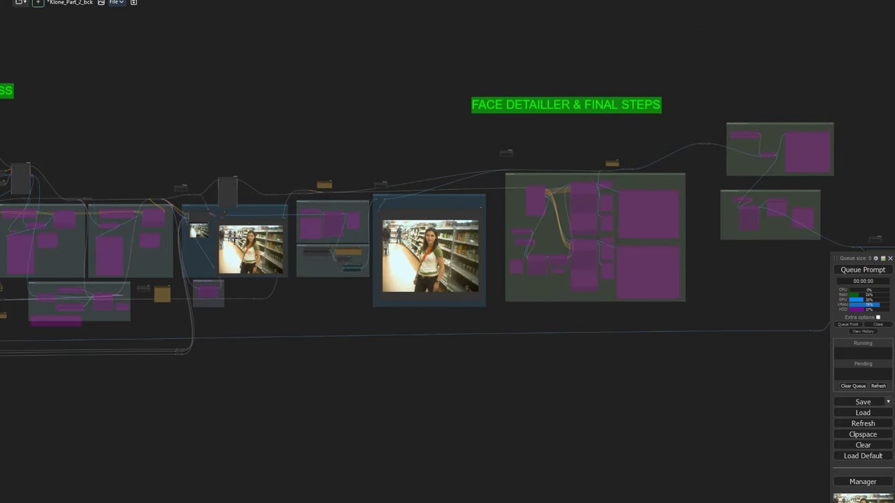
pyautogui.scroll(15, 259, 216)
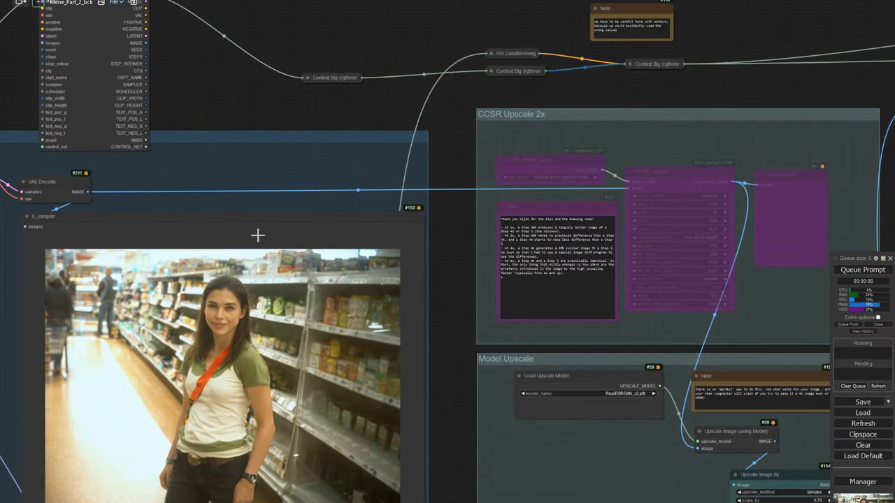
pyautogui.moveTo(258, 236); pyautogui.dragTo(368, 175)
pyautogui.scroll(4, 368, 176)
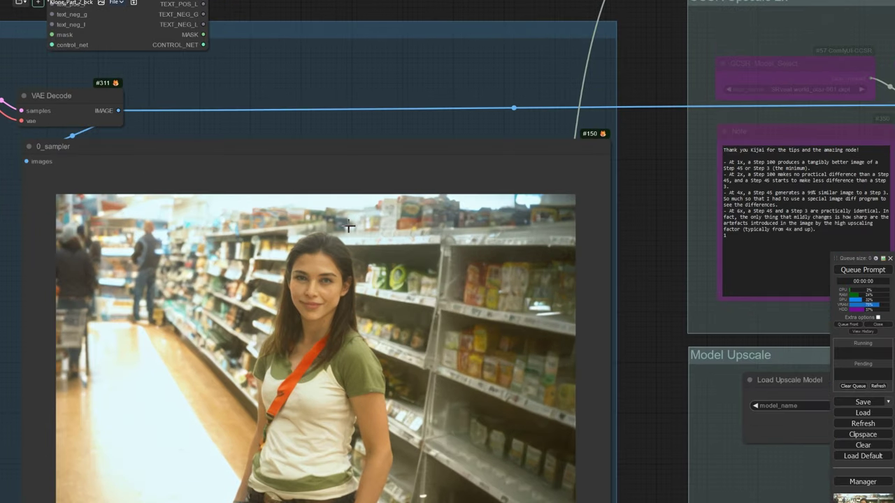
pyautogui.doubleClick(363, 74)
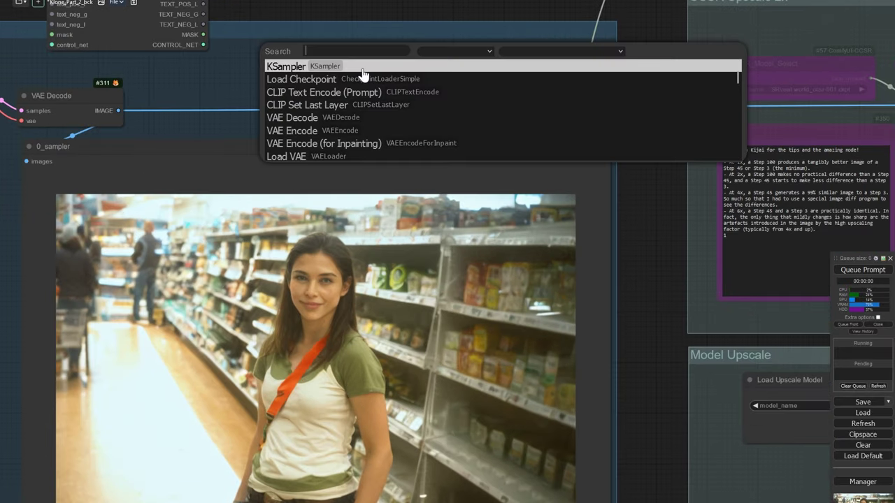
pyautogui.scroll(-1, 363, 73)
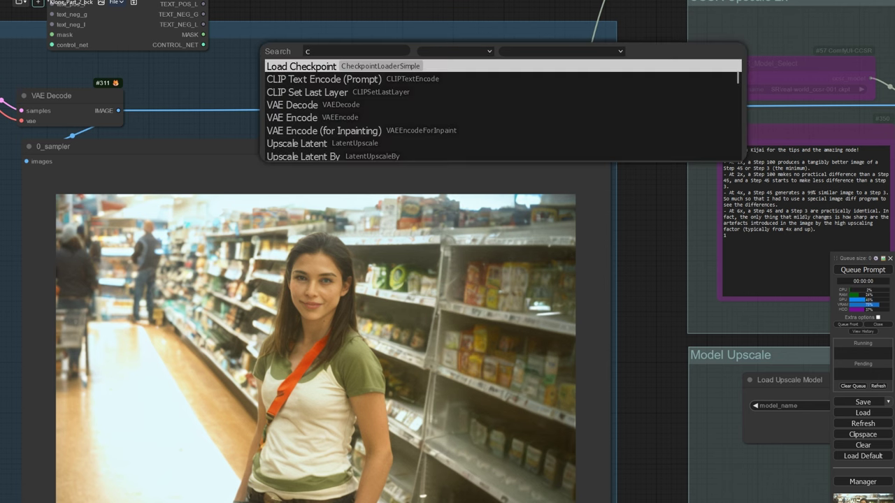
pyautogui.write('col')
pyautogui.write('ore')
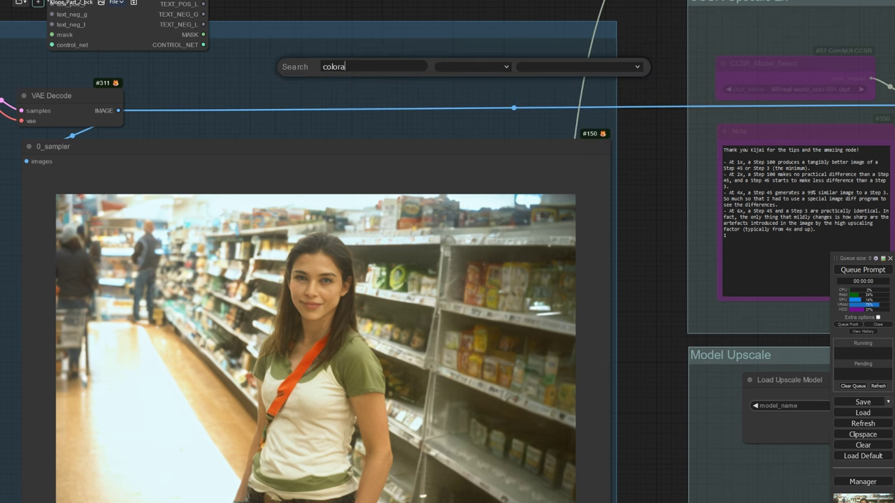
pyautogui.press('BackSpace')
pyautogui.write('ma')
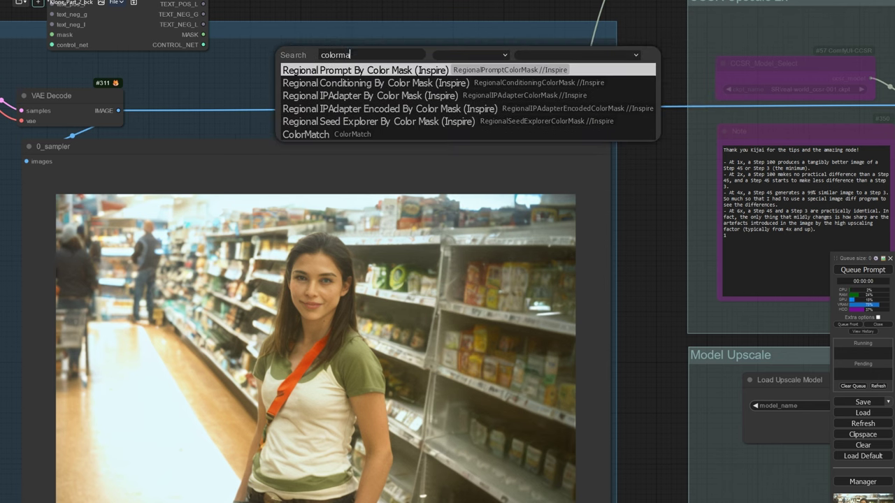
pyautogui.write('t')
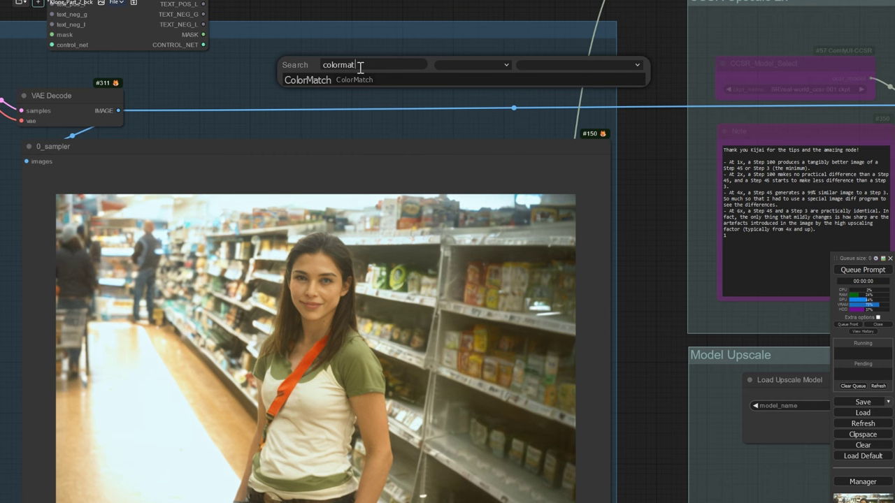
pyautogui.press('Return')
pyautogui.moveTo(407, 59); pyautogui.dragTo(381, 80)
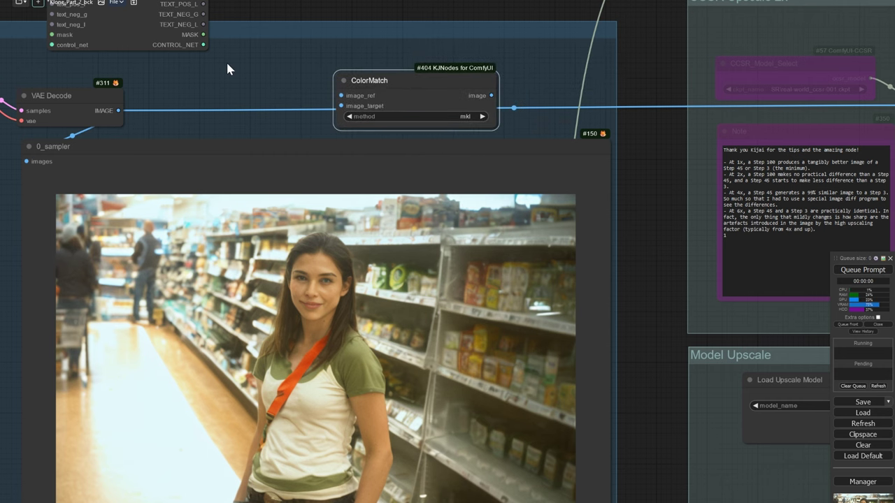
# Step: Connect the large context node's IMAGE output to ColorMatch's image_ref and the VAE Decode image to its image_target
pyautogui.moveTo(226, 60); pyautogui.dragTo(225, 143)
pyautogui.moveTo(217, 37); pyautogui.dragTo(218, 128)
pyautogui.click(204, 66)
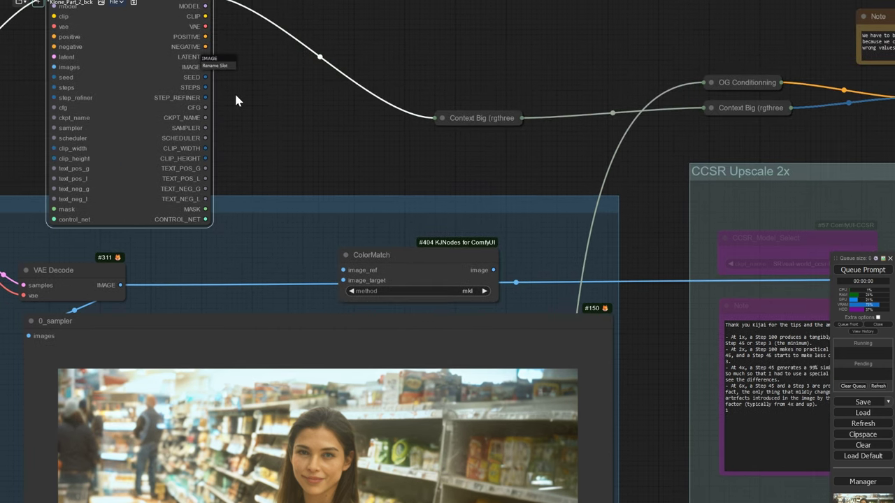
pyautogui.moveTo(206, 67); pyautogui.dragTo(382, 203)
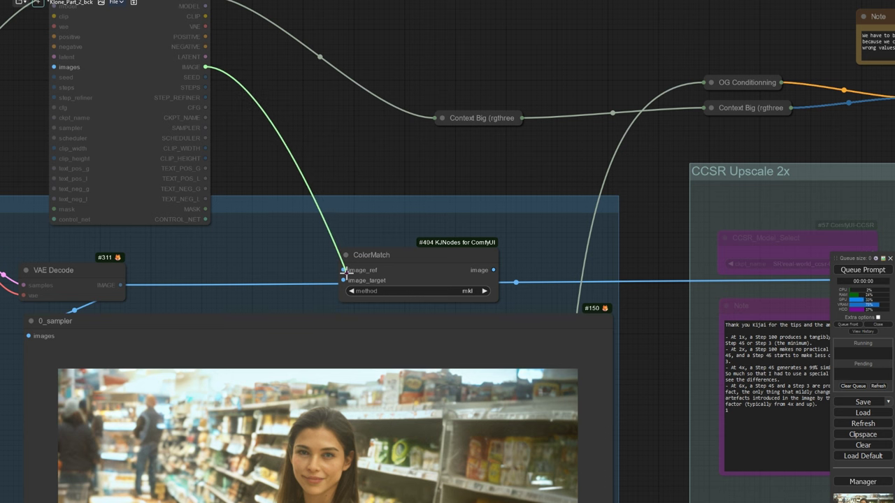
pyautogui.moveTo(345, 272); pyautogui.dragTo(343, 270)
pyautogui.moveTo(121, 285); pyautogui.dragTo(344, 280)
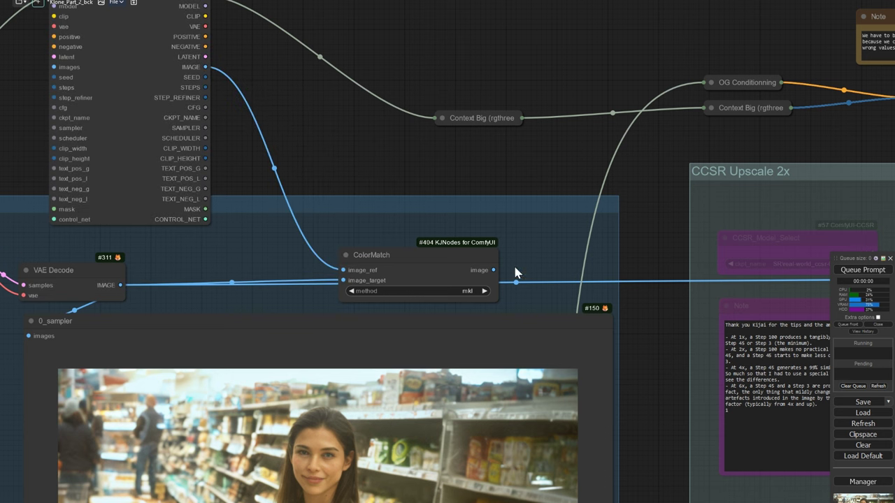
# Step: Connect the ColorMatch image output to the image input of the CCSR_Upscale node
pyautogui.moveTo(505, 281); pyautogui.dragTo(163, 266)
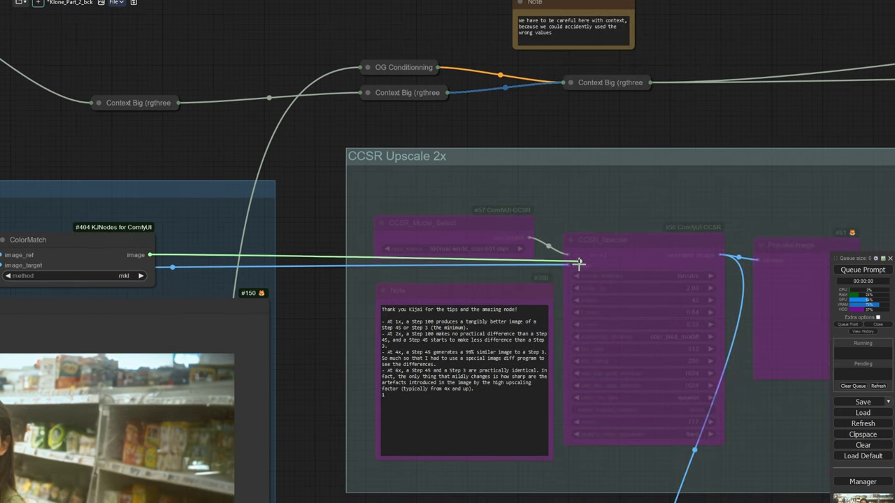
pyautogui.moveTo(579, 262); pyautogui.dragTo(580, 260)
pyautogui.moveTo(134, 216); pyautogui.dragTo(387, 227)
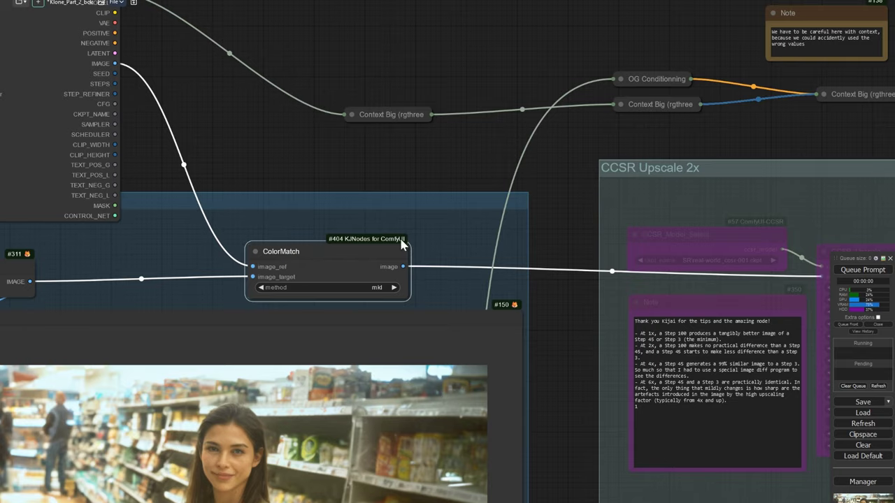
# Step: Queue the workflow and inspect the resulting image in the End of First Pass group
pyautogui.scroll(-16, 369, 273)
pyautogui.moveTo(176, 304); pyautogui.dragTo(17, 274)
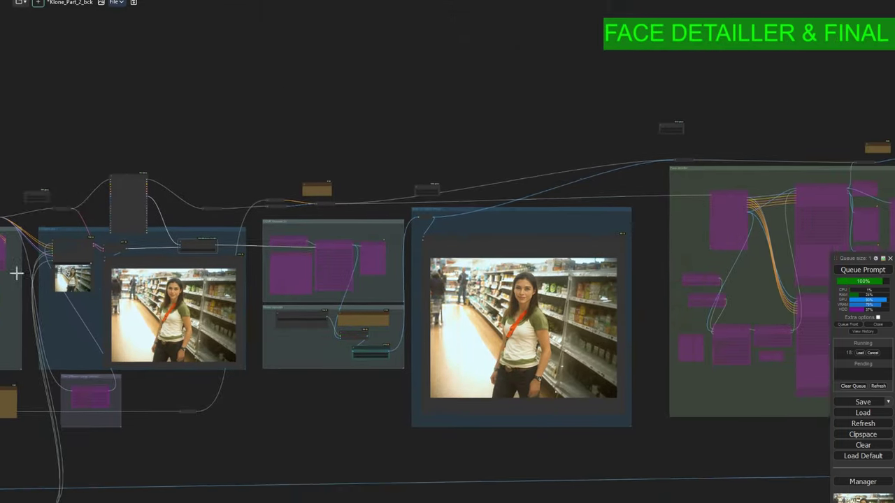
pyautogui.moveTo(496, 321); pyautogui.dragTo(214, 269)
pyautogui.scroll(9, 214, 269)
pyautogui.scroll(-15, 267, 271)
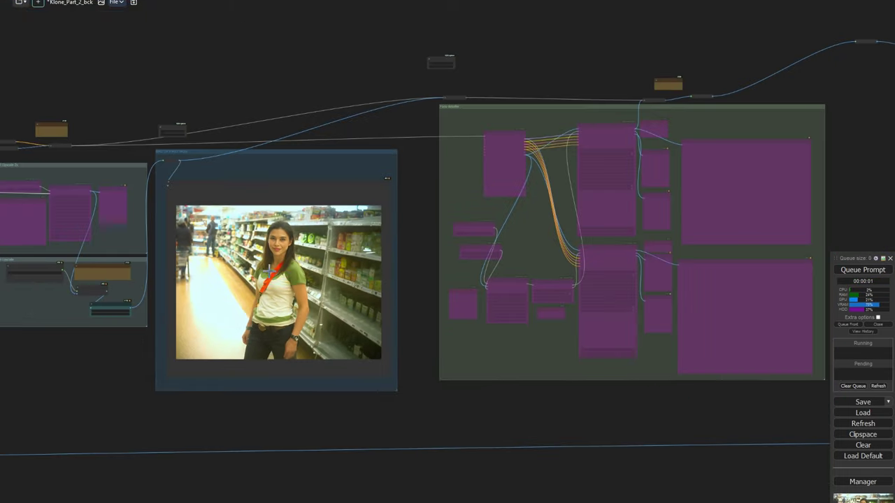
# Step: Paste a Context Big node beside the large context node of CCSR Upscale 2x and link that node's CONTEXT to its base_ctx
pyautogui.moveTo(98, 247); pyautogui.dragTo(627, 260)
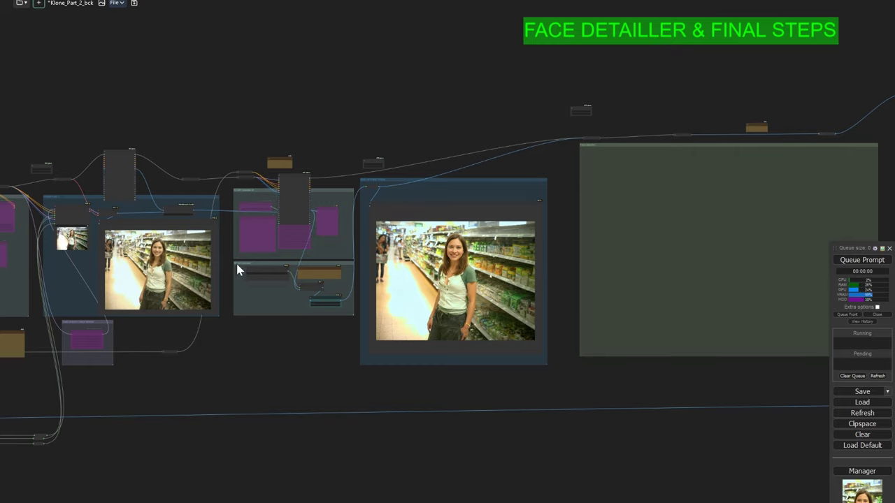
pyautogui.scroll(-1, 237, 265)
pyautogui.moveTo(237, 264); pyautogui.dragTo(151, 303)
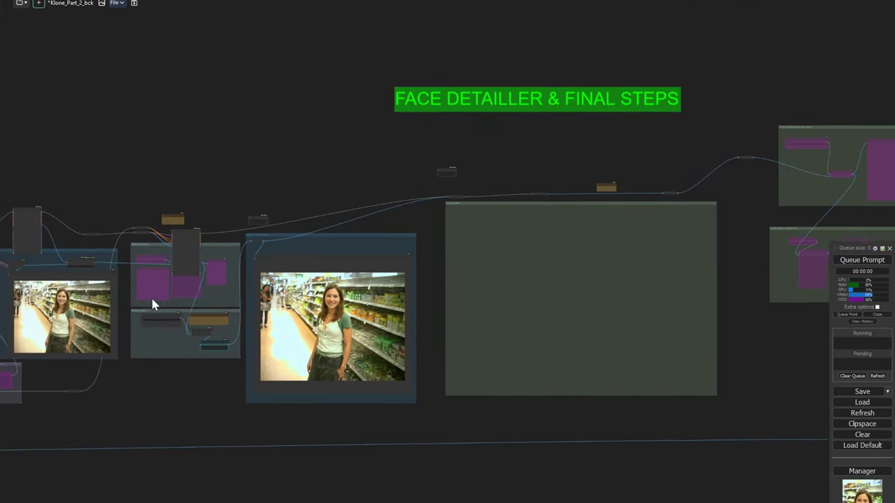
pyautogui.scroll(5, 212, 260)
pyautogui.scroll(1, 150, 172)
pyautogui.hotkey('ctrl', 'v')
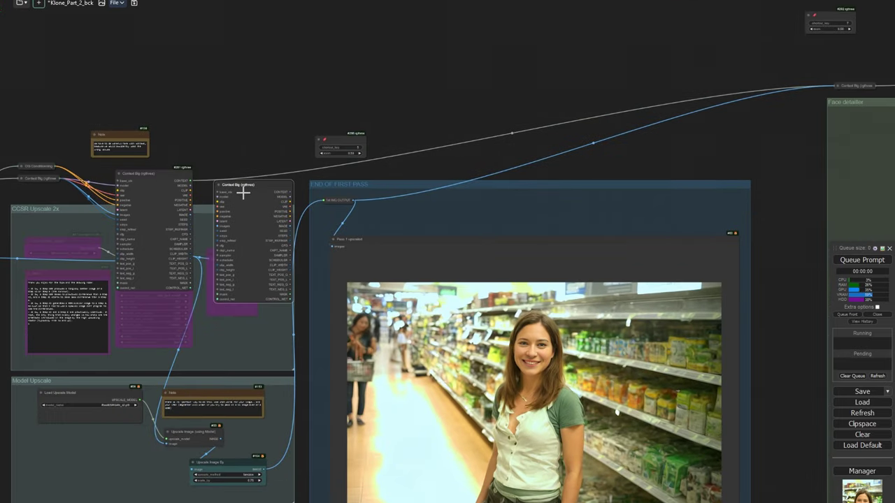
pyautogui.scroll(6, 191, 183)
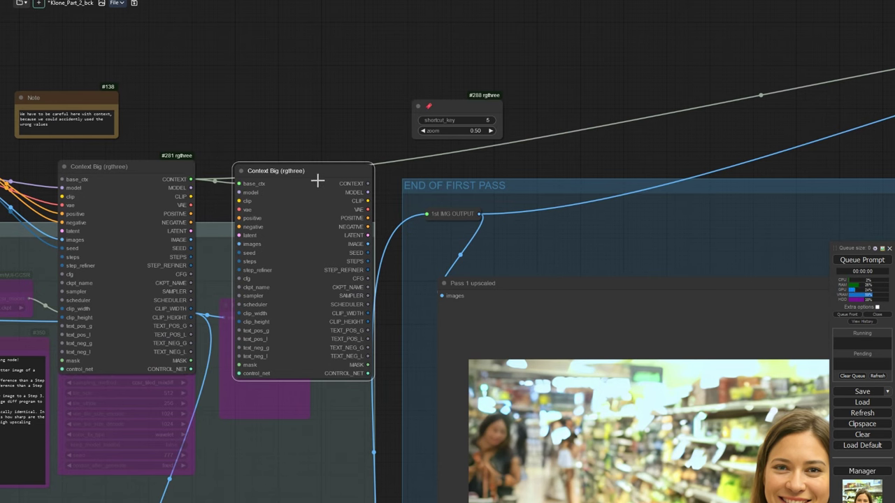
# Step: Connect 1st IMG OUTPUT to the pasted Context Big node's images input and place the node inside the Face detailler group
pyautogui.moveTo(317, 181); pyautogui.dragTo(373, 155)
pyautogui.moveTo(65, 165); pyautogui.dragTo(204, 207)
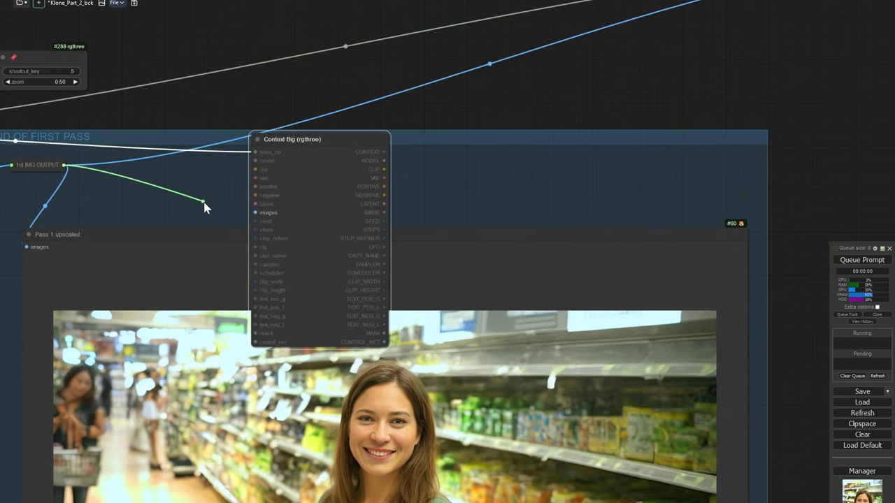
pyautogui.scroll(-7, 314, 186)
pyautogui.moveTo(295, 214); pyautogui.dragTo(357, 106)
pyautogui.scroll(6, 441, 133)
pyautogui.moveTo(469, 145); pyautogui.dragTo(313, 199)
pyautogui.scroll(3, 313, 199)
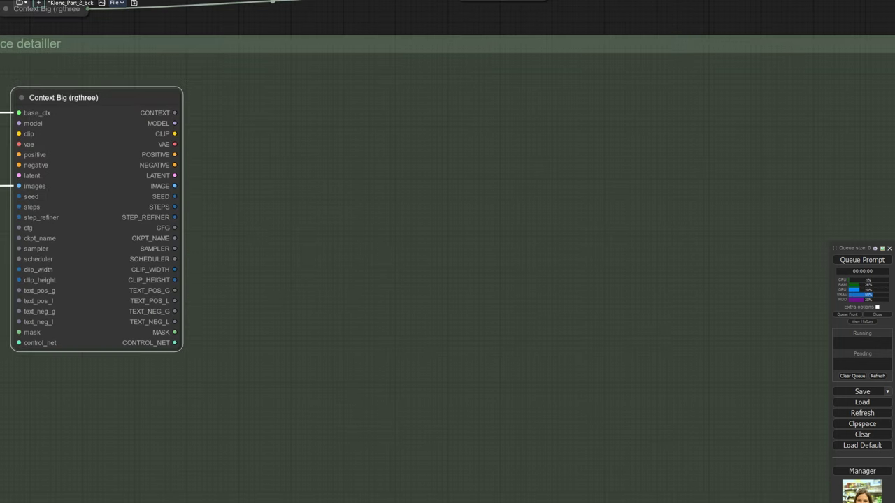
# Step: Add an UltralyticsDetectorProvider node to the Face detailler group, beside the Context Big node
pyautogui.moveTo(404, 189); pyautogui.dragTo(138, 152)
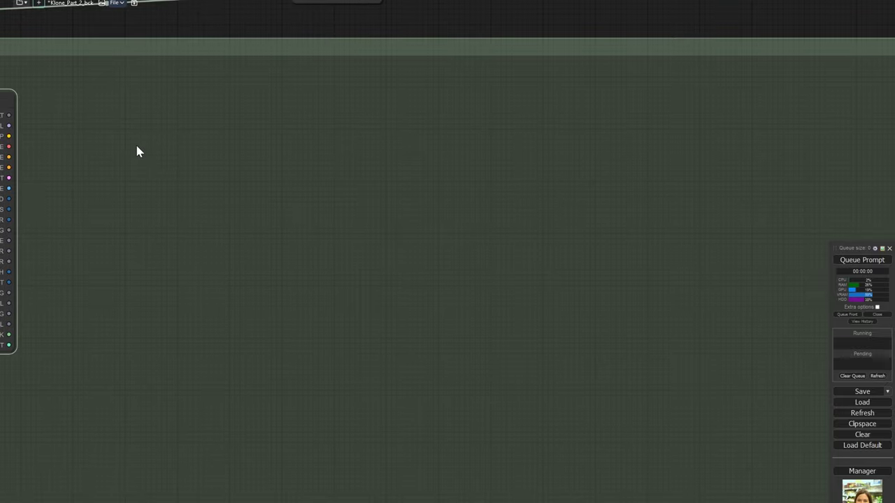
pyautogui.doubleClick(179, 181)
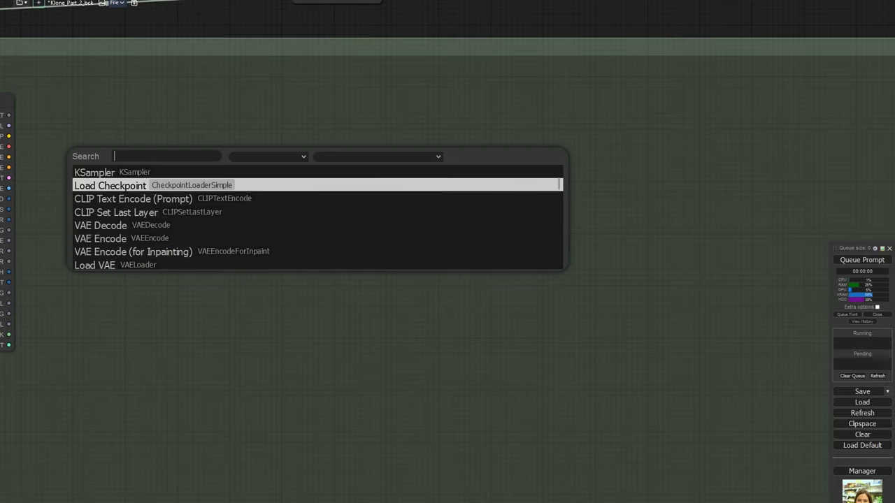
pyautogui.write('ultra')
pyautogui.click(252, 195)
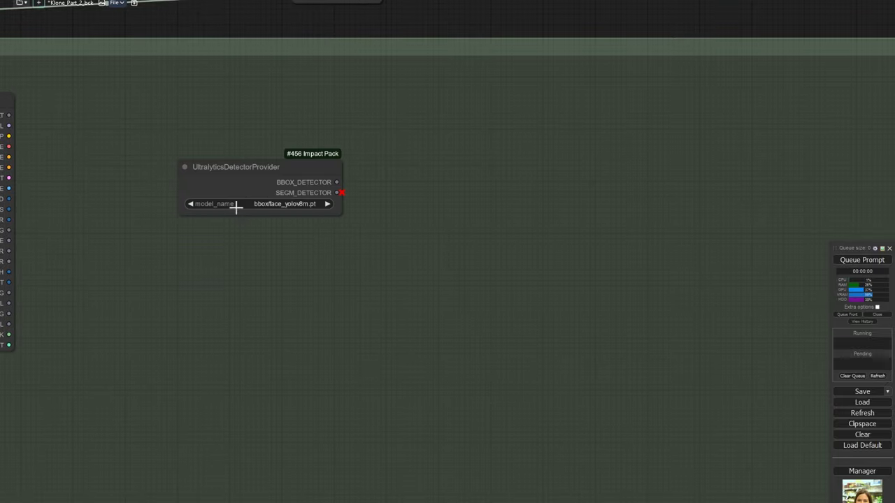
# Step: Add a SAMLoader (Impact) node below the UltralyticsDetectorProvider node
pyautogui.doubleClick(238, 253)
pyautogui.write('samloa')
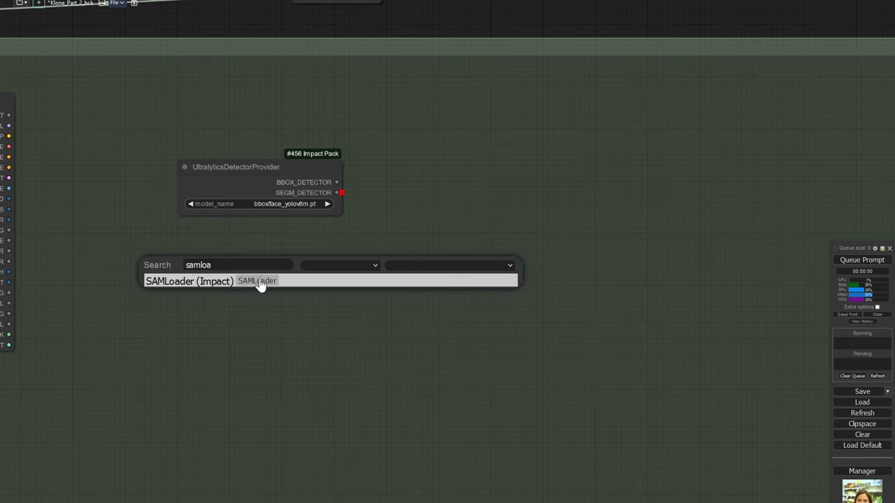
pyautogui.click(259, 283)
pyautogui.moveTo(301, 263); pyautogui.dragTo(263, 283)
pyautogui.scroll(2, 250, 231)
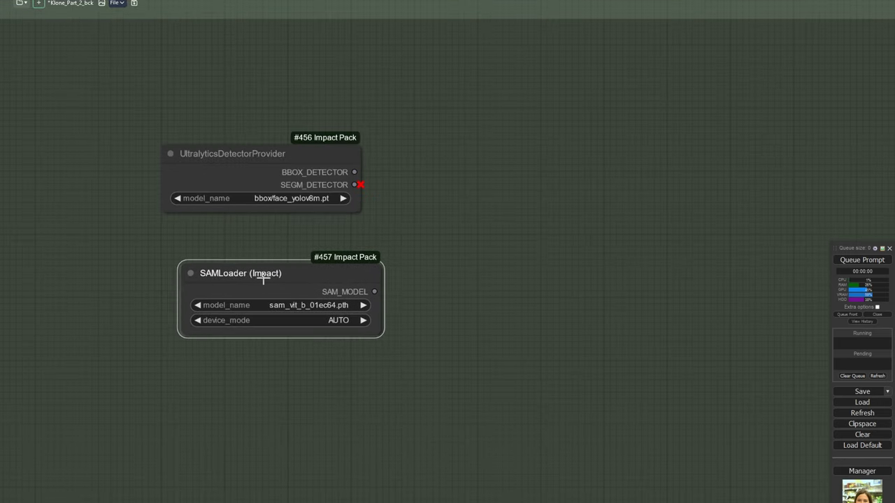
# Step: Select bbox/face_yolov8m.pt as the detector model, align SAMLoader beneath that node, and set SAMLoader's device_mode to Prefer GPU
pyautogui.click(290, 199)
pyautogui.click(331, 191)
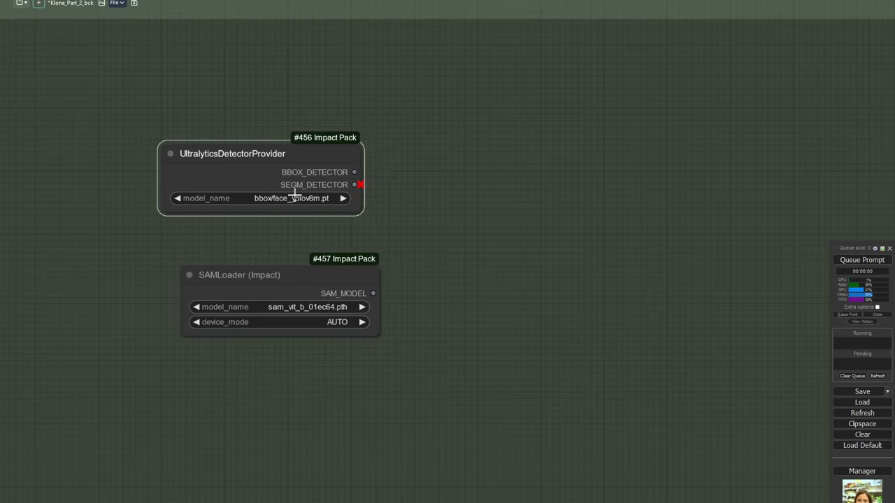
pyautogui.moveTo(297, 280); pyautogui.dragTo(285, 280)
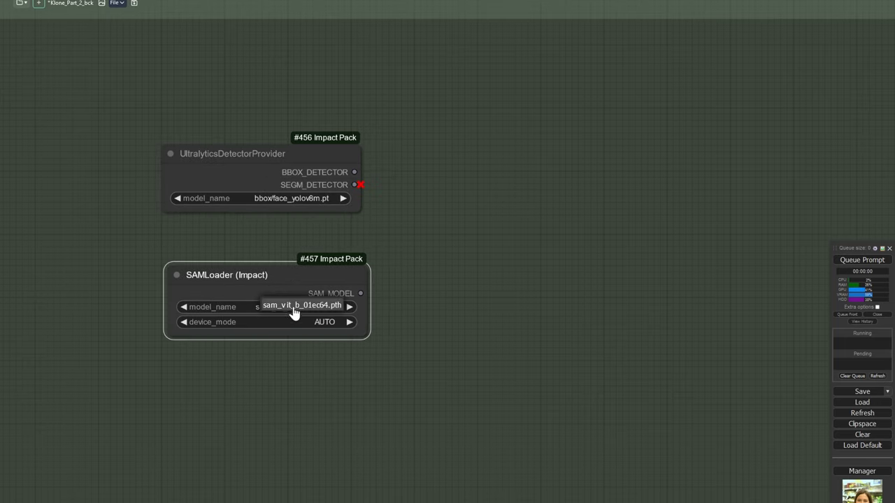
pyautogui.scroll(-5, 287, 302)
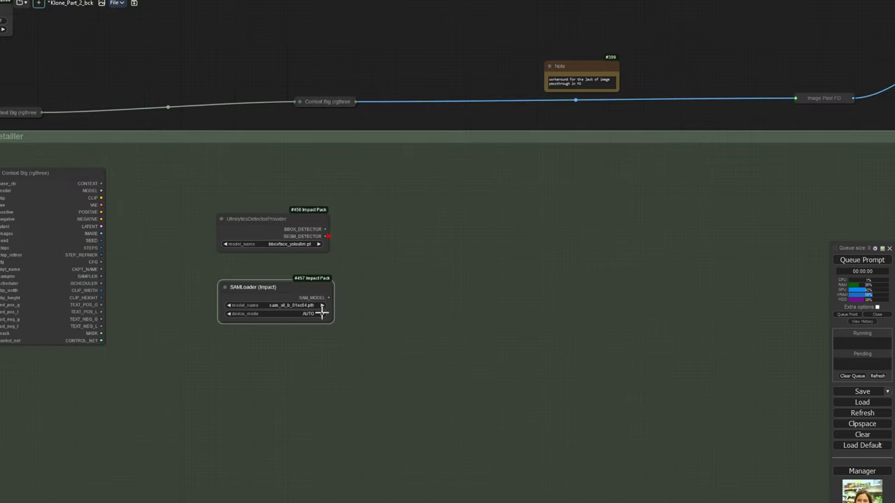
pyautogui.scroll(3, 307, 322)
# Step: Add a Simple Detector (SEGS) node beside the two loader nodes in the Face detailler group
pyautogui.scroll(-5, 308, 319)
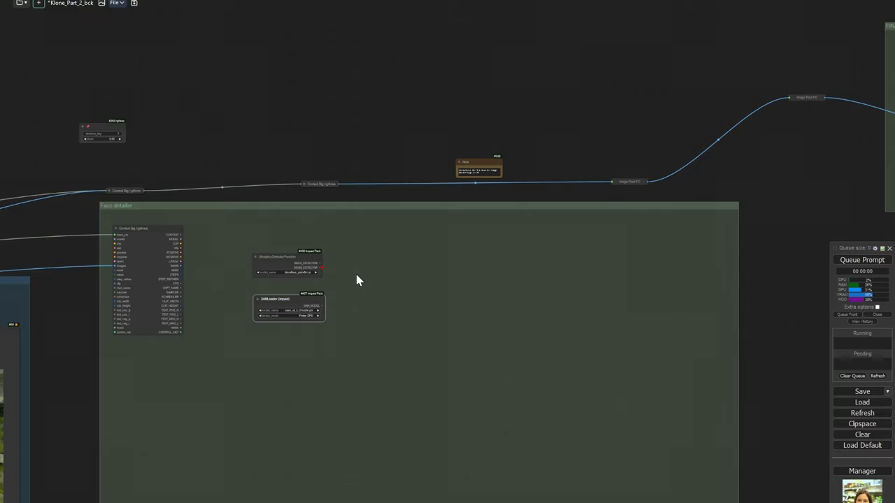
pyautogui.doubleClick(356, 276)
pyautogui.write('s')
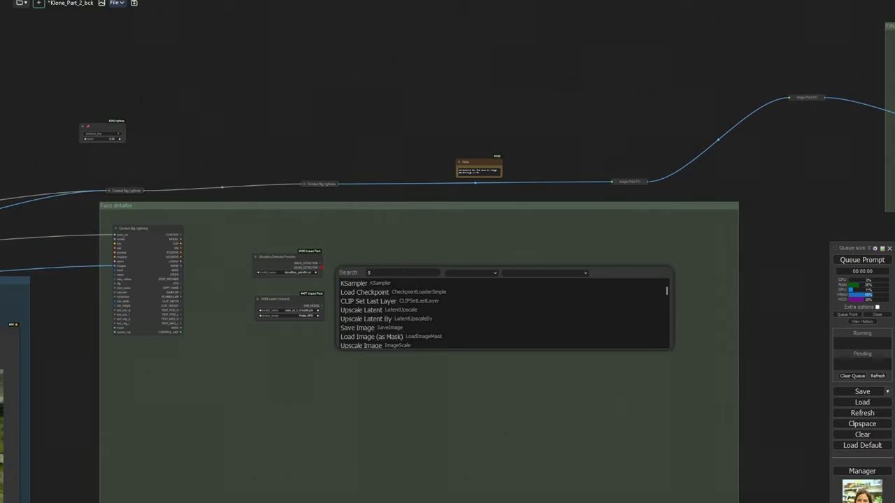
pyautogui.write('imple de')
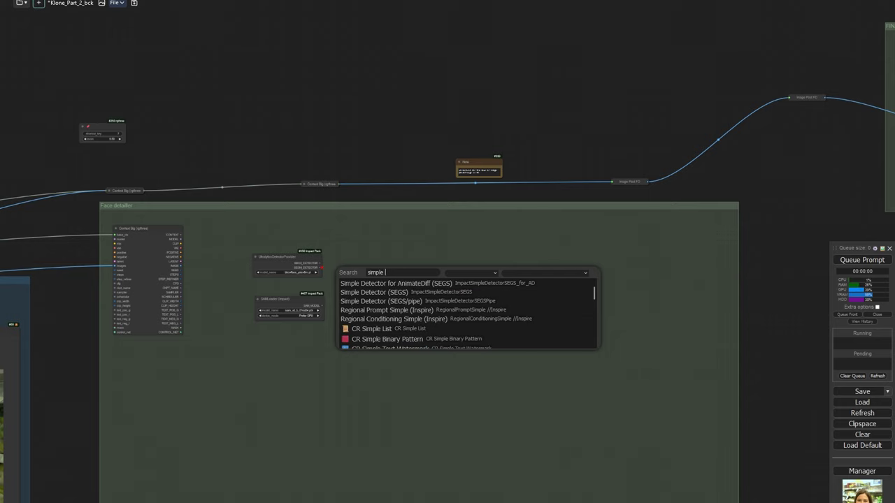
pyautogui.click(406, 293)
# Step: Connect BBOX_DETECTOR, SAM_MODEL and the context node's IMAGE to Simple Detector's bbox_detector, sam_model_opt and image inputs
pyautogui.scroll(9, 394, 289)
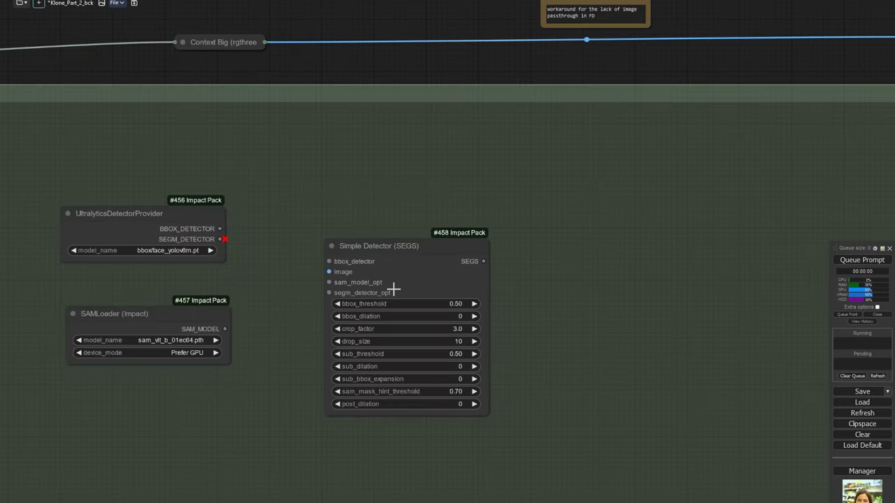
pyautogui.moveTo(218, 228); pyautogui.dragTo(328, 261)
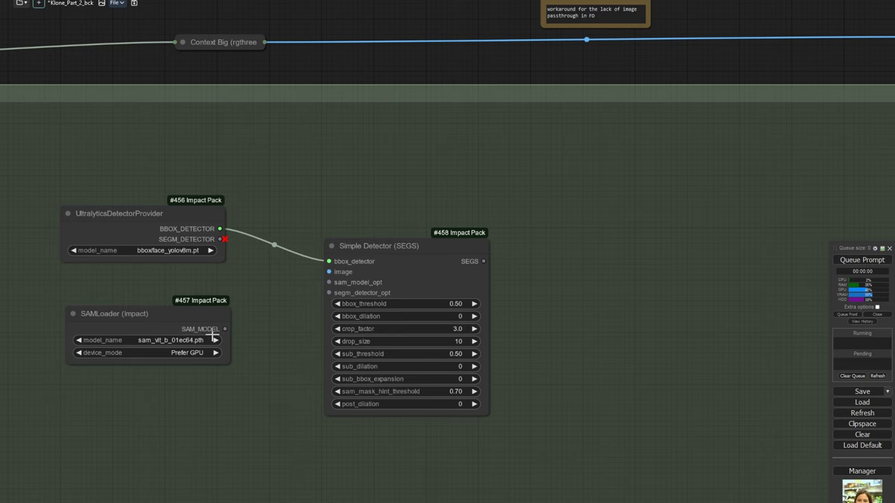
pyautogui.moveTo(224, 329); pyautogui.dragTo(363, 285)
pyautogui.scroll(-3, 234, 287)
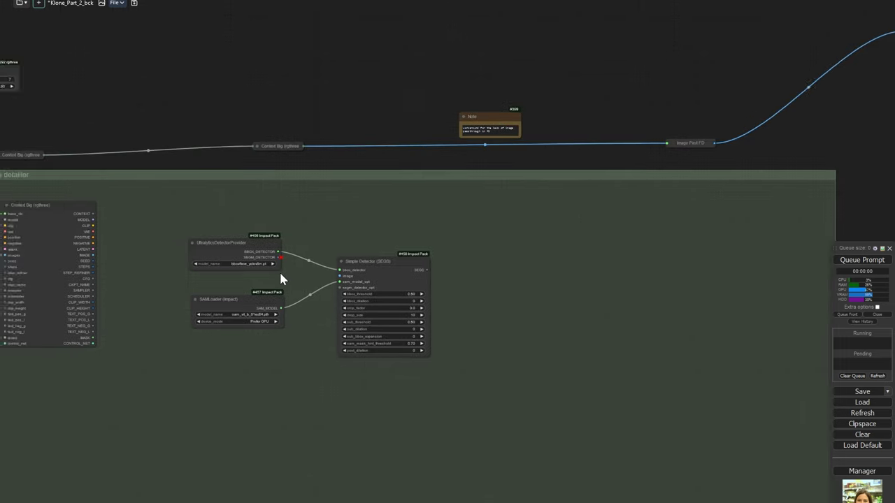
pyautogui.moveTo(51, 233); pyautogui.dragTo(330, 257)
# Step: Add a DetailerDebug (SEGS) node beside Simple Detector in the Face detailler group
pyautogui.moveTo(254, 266); pyautogui.dragTo(32, 287)
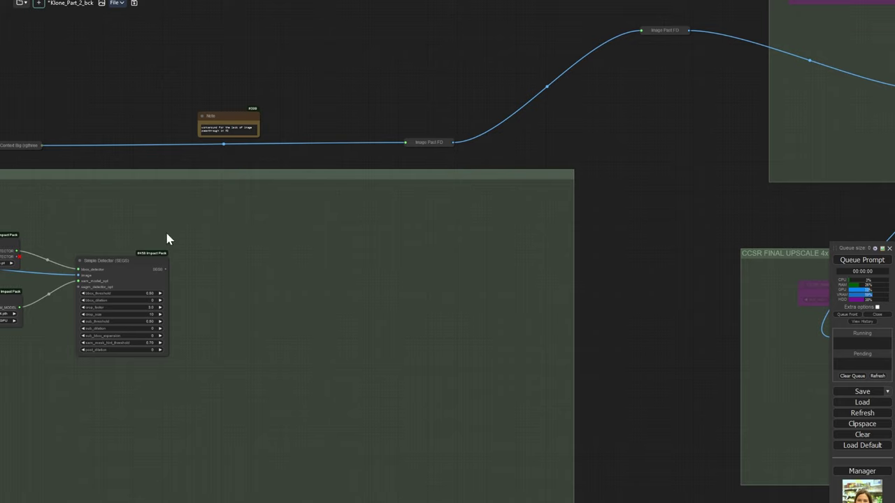
pyautogui.doubleClick(274, 253)
pyautogui.write('detail')
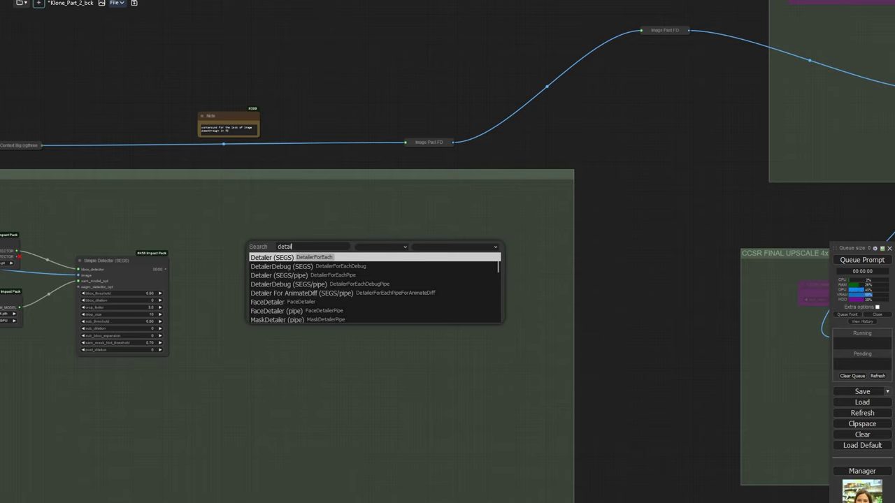
pyautogui.click(376, 266)
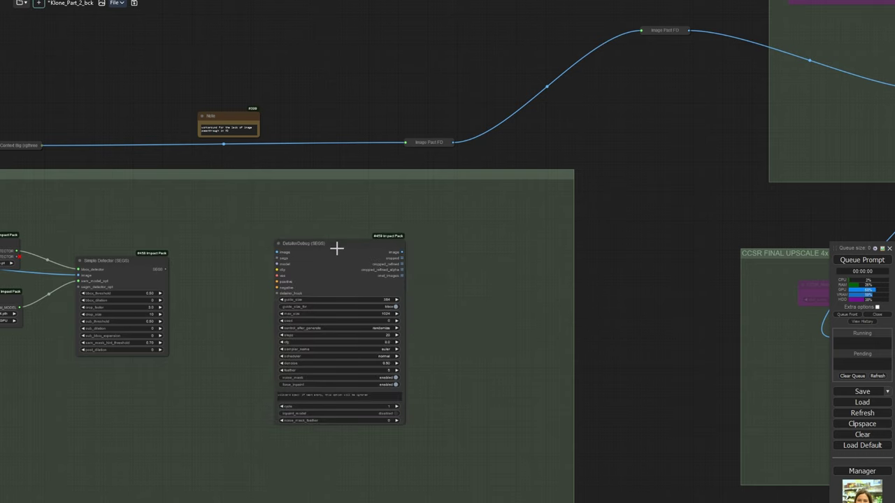
# Step: Align DetailerDebug with Simple Detector and connect the Face detailler context node's IMAGE output to DetailerDebug's image input
pyautogui.scroll(-3, 164, 285)
pyautogui.moveTo(168, 288); pyautogui.dragTo(261, 284)
pyautogui.scroll(3, 269, 280)
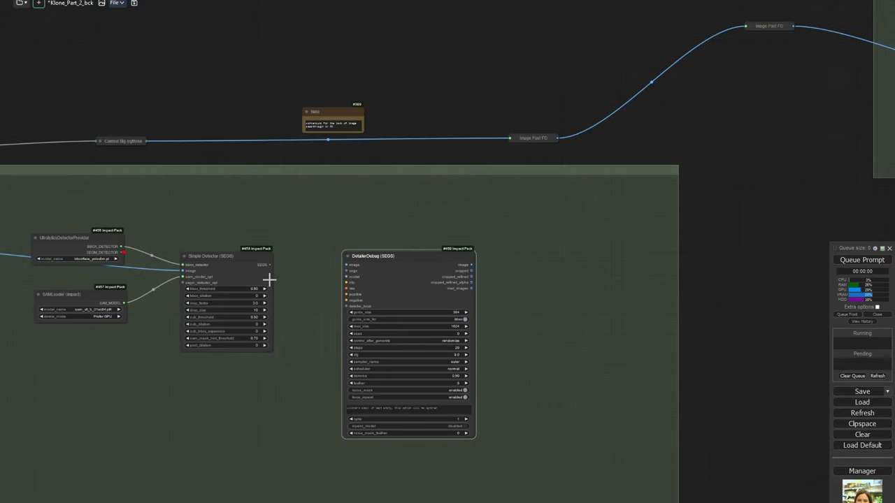
pyautogui.scroll(-2, 299, 292)
pyautogui.moveTo(189, 291); pyautogui.dragTo(289, 299)
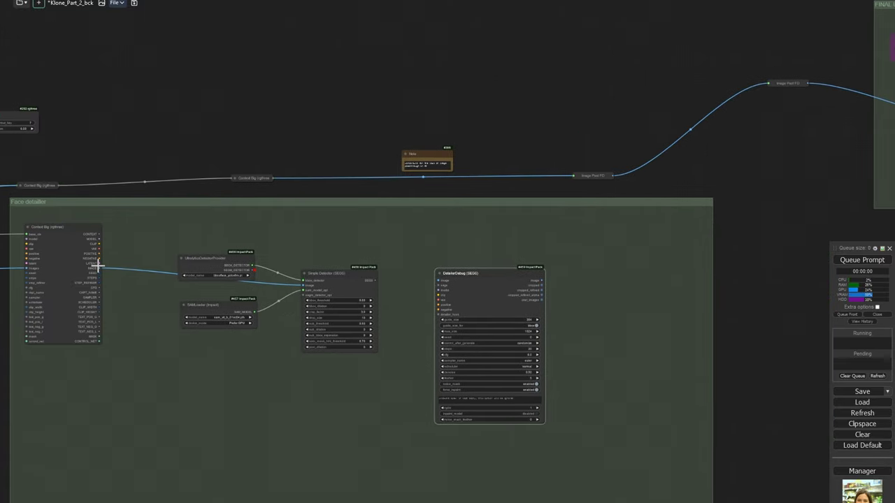
pyautogui.moveTo(100, 269); pyautogui.dragTo(401, 314)
pyautogui.scroll(10, 378, 318)
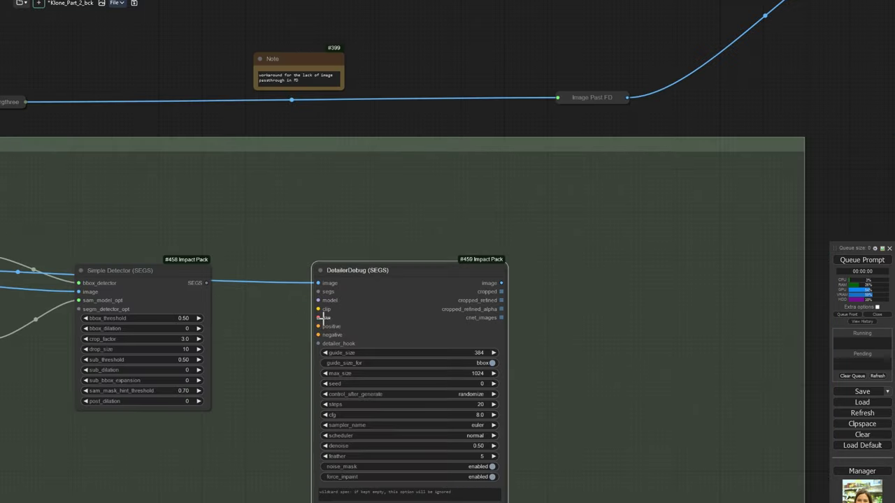
# Step: Connect the context's model, clip, vae, positive and negative outputs and Simple Detector's SEGS to DetailerDebug's matching inputs
pyautogui.scroll(-6, 353, 325)
pyautogui.moveTo(126, 300); pyautogui.dragTo(489, 304)
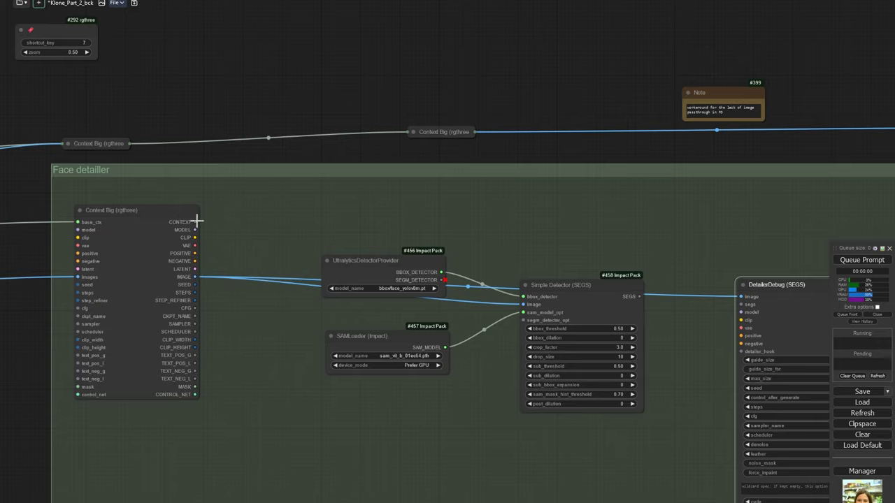
pyautogui.moveTo(197, 221); pyautogui.dragTo(788, 312)
pyautogui.moveTo(689, 318); pyautogui.dragTo(332, 305)
pyautogui.scroll(4, 439, 311)
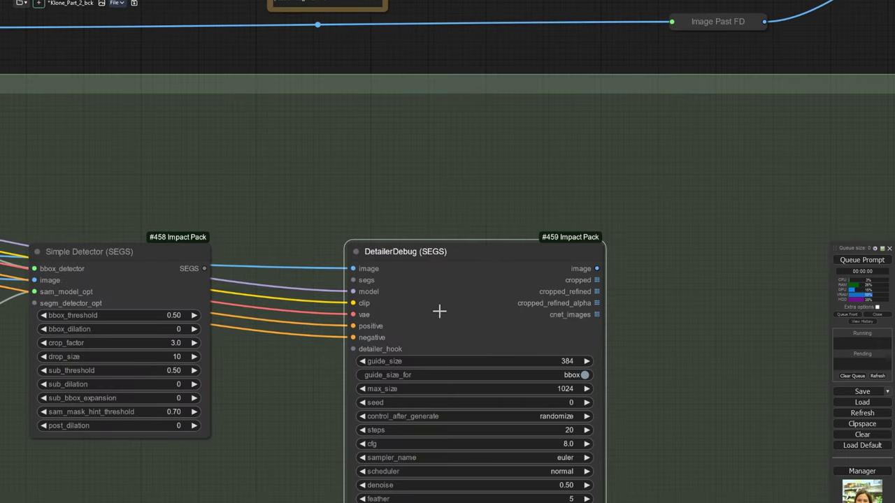
pyautogui.moveTo(403, 271); pyautogui.dragTo(506, 146)
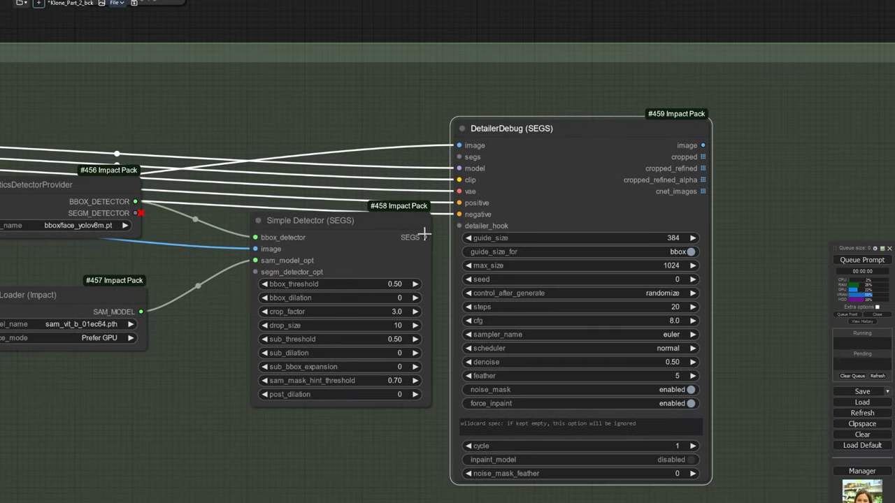
pyautogui.moveTo(424, 237); pyautogui.dragTo(460, 156)
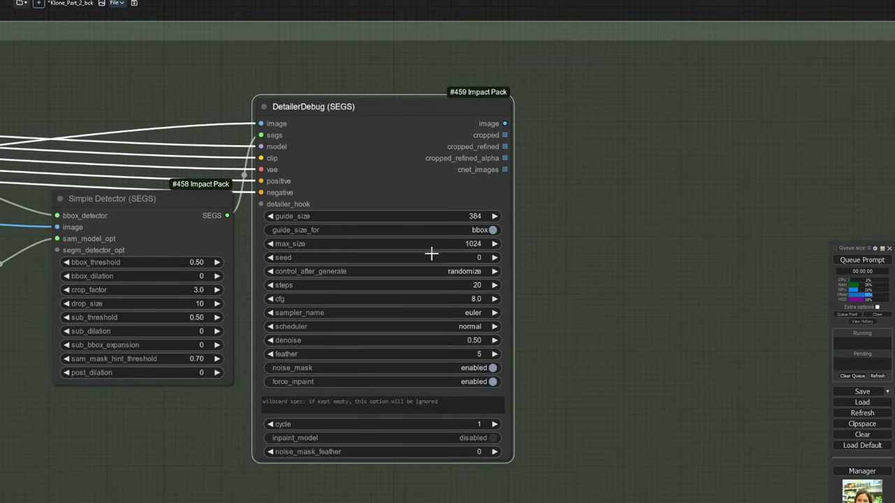
# Step: Set DetailerDebug's seed to 777 and its control_after_generate option to fixed
pyautogui.scroll(6, 431, 254)
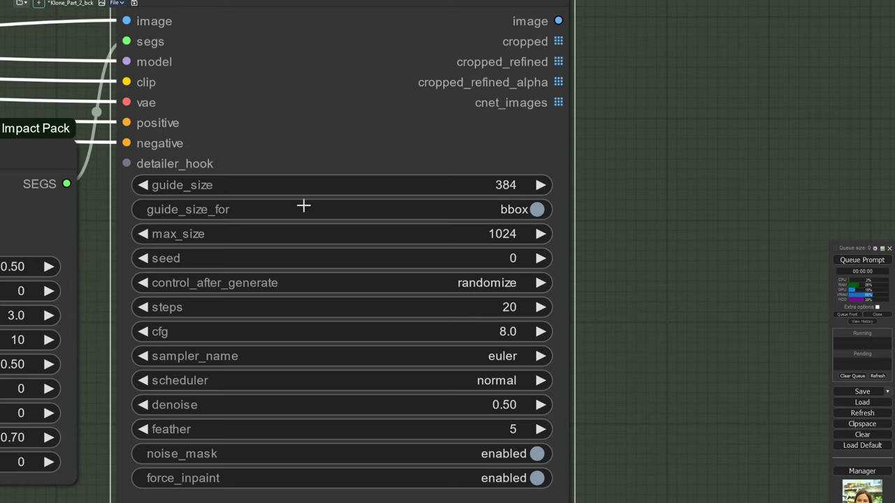
pyautogui.click(312, 259)
pyautogui.write('777')
pyautogui.press('Return')
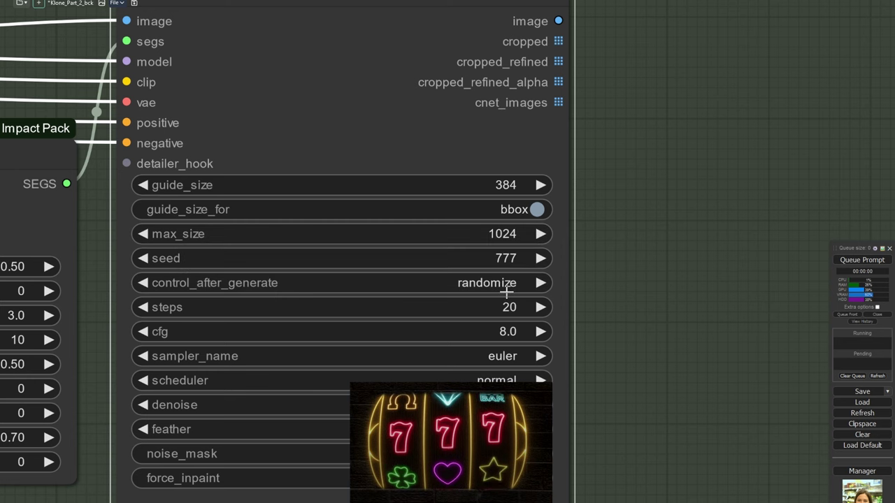
pyautogui.click(501, 285)
pyautogui.click(507, 264)
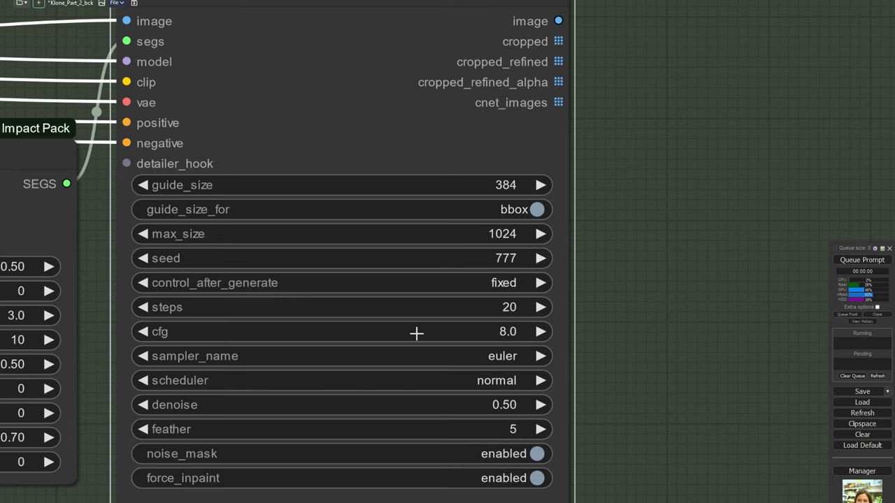
# Step: Set DetailerDebug's steps to 70 and its cfg to 1
pyautogui.scroll(-1, 417, 335)
pyautogui.scroll(-2, 500, 263)
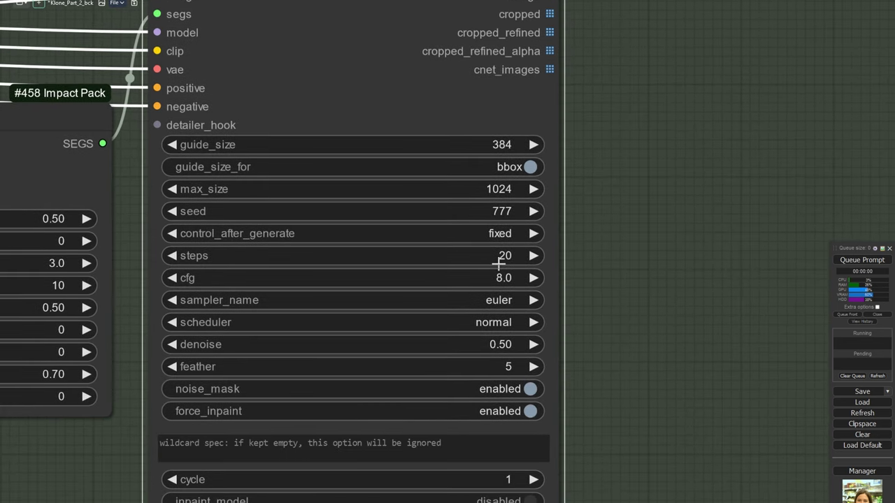
pyautogui.click(430, 262)
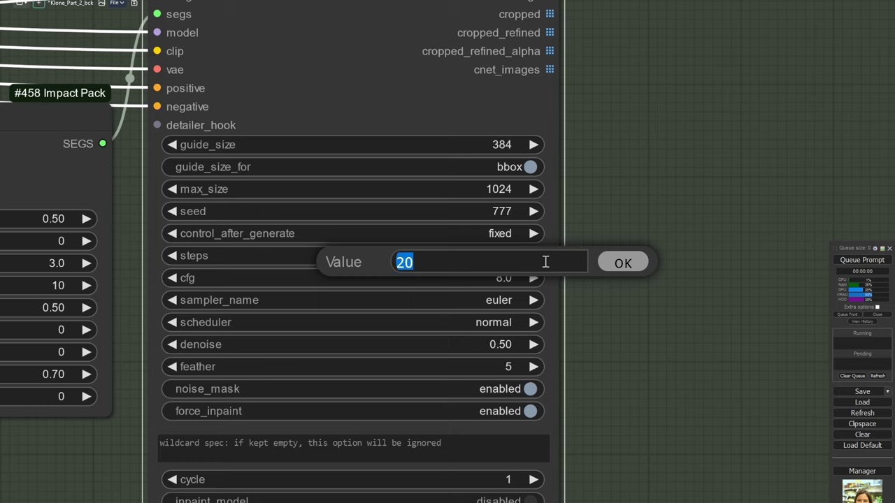
pyautogui.write('70')
pyautogui.press('Return')
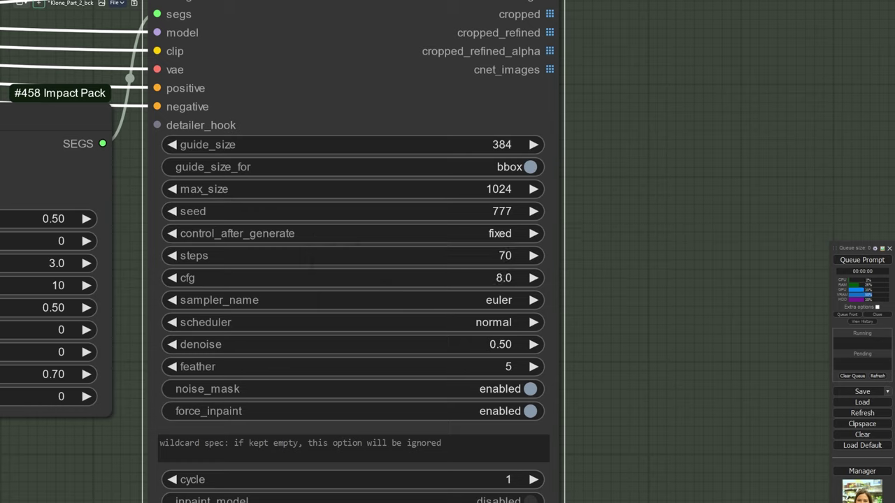
pyautogui.click(404, 272)
pyautogui.write('1')
pyautogui.click(615, 275)
# Step: Set DetailerDebug's sampler_name to dpmpp_3m_sde_gpu and its scheduler to karras, keeping denoise at 0.50
pyautogui.click(509, 302)
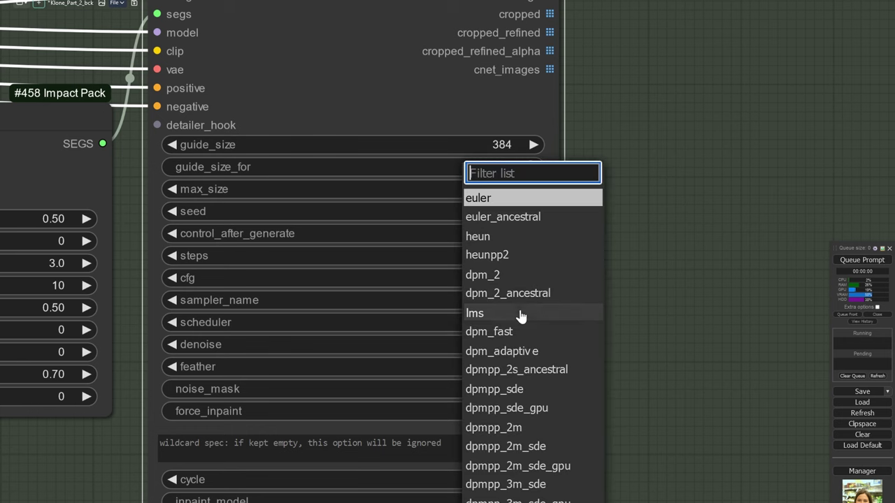
pyautogui.scroll(-2, 537, 346)
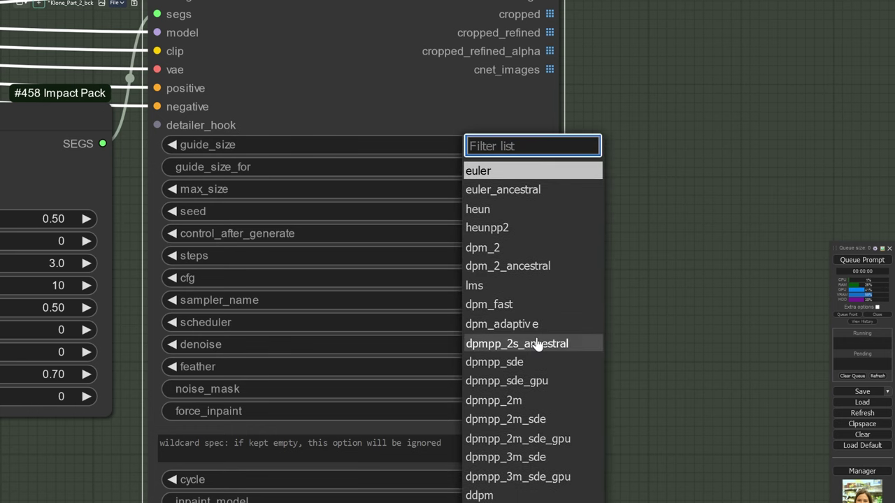
pyautogui.click(543, 468)
pyautogui.click(464, 323)
pyautogui.click(490, 315)
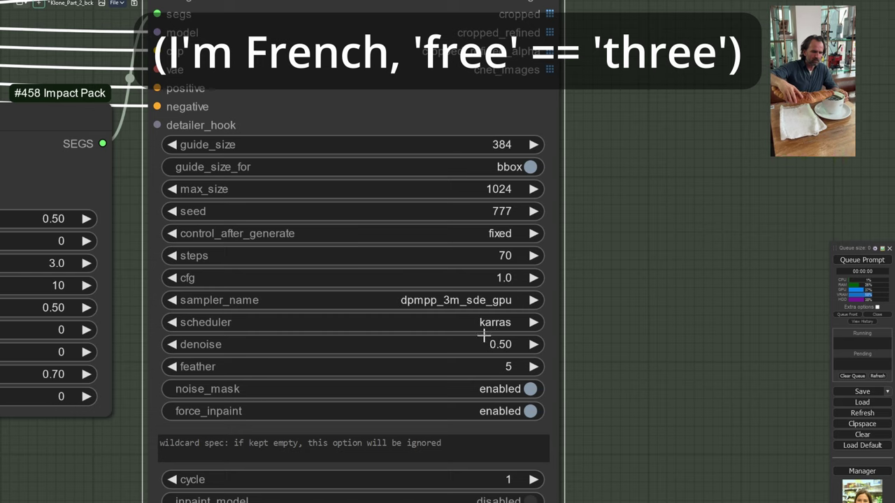
pyautogui.click(517, 344)
pyautogui.click(682, 343)
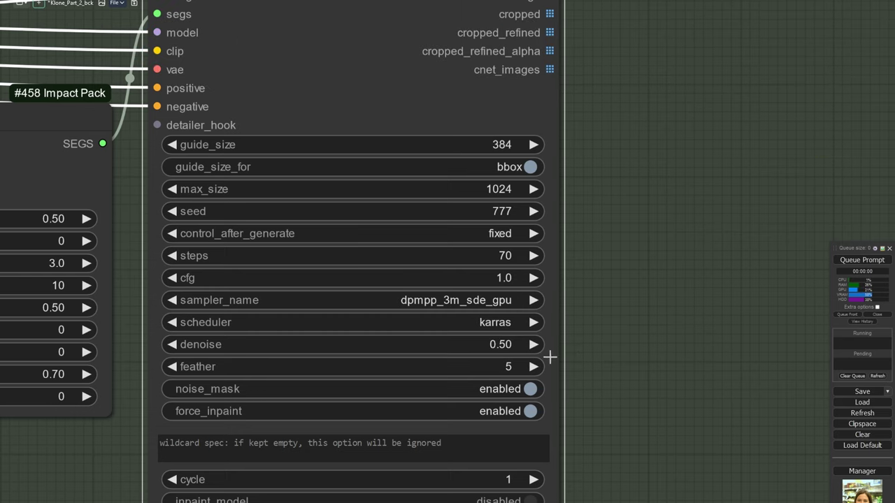
# Step: Add three Preview Image nodes connected to DetailerDebug's image, cropped and cropped_refined outputs
pyautogui.moveTo(530, 362); pyautogui.dragTo(294, 342)
pyautogui.scroll(-12, 514, 242)
pyautogui.scroll(6, 297, 293)
pyautogui.moveTo(270, 234); pyautogui.dragTo(476, 203)
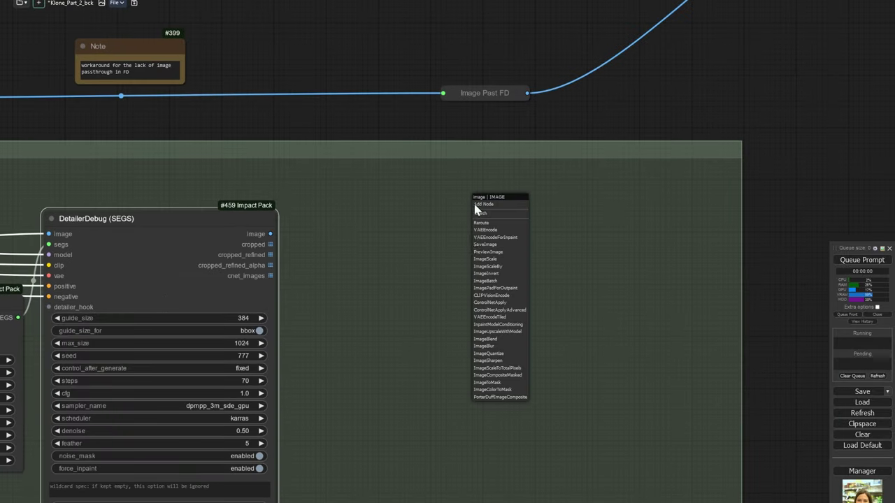
pyautogui.click(496, 252)
pyautogui.moveTo(270, 244); pyautogui.dragTo(294, 243)
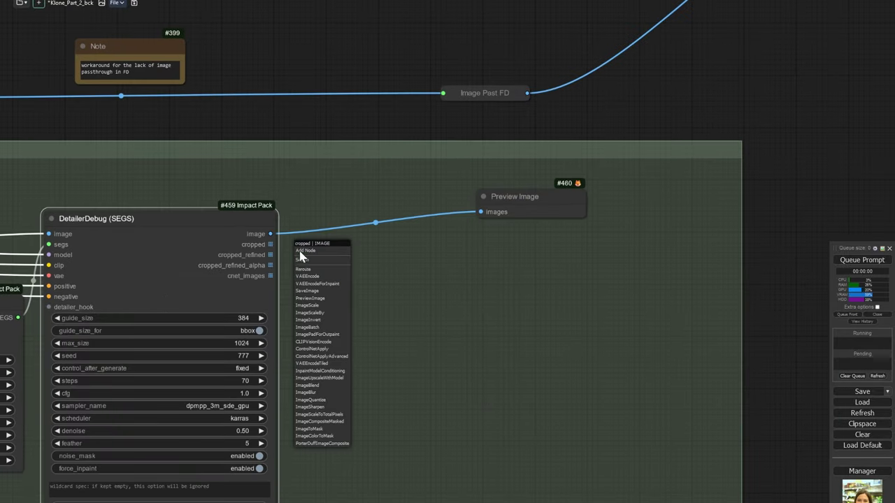
pyautogui.click(321, 299)
pyautogui.moveTo(270, 255); pyautogui.dragTo(305, 296)
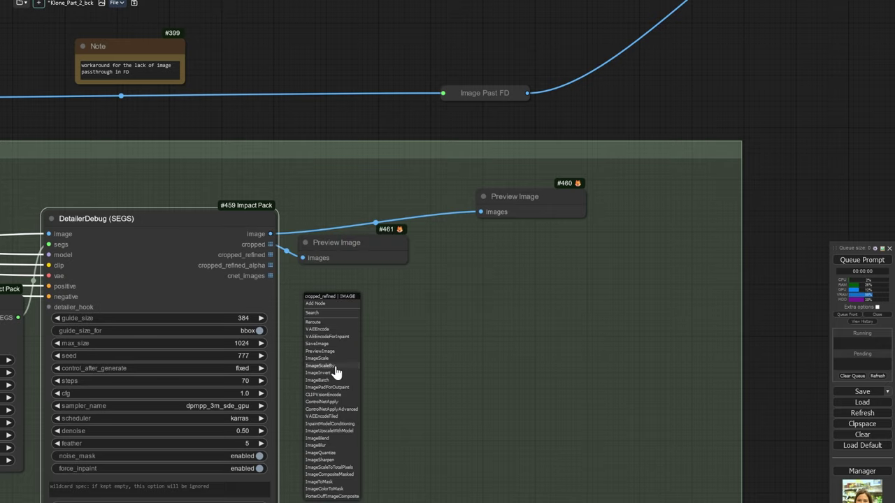
pyautogui.click(342, 351)
# Step: Queue the prompt to run the Face detailler group with its detector, SAM and DetailerDebug nodes
pyautogui.scroll(-5, 448, 269)
pyautogui.moveTo(495, 298); pyautogui.dragTo(715, 300)
pyautogui.moveTo(19, 284); pyautogui.dragTo(270, 293)
pyautogui.scroll(6, 270, 294)
pyautogui.moveTo(424, 302); pyautogui.dragTo(104, 265)
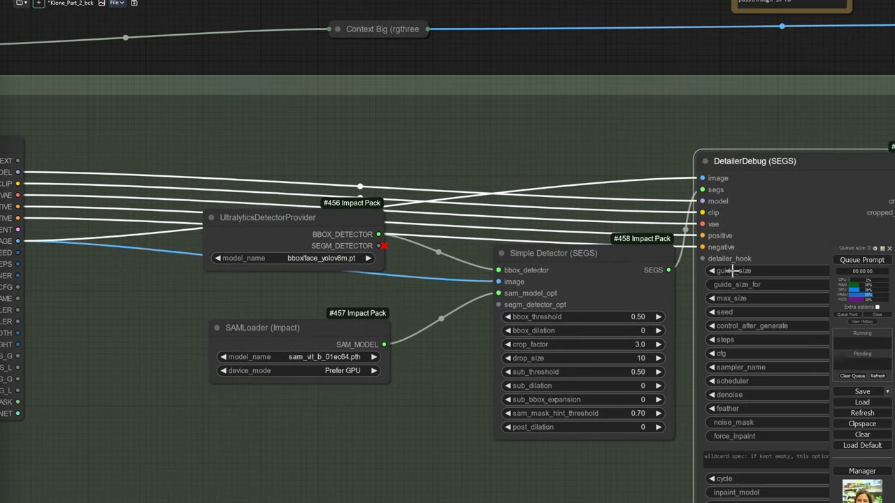
pyautogui.click(855, 261)
# Step: Examine DetailerDebug's live preview and the Preview Image nodes in the Face detailler group while the prompt runs
pyautogui.moveTo(560, 277); pyautogui.dragTo(177, 254)
pyautogui.scroll(-5, 176, 255)
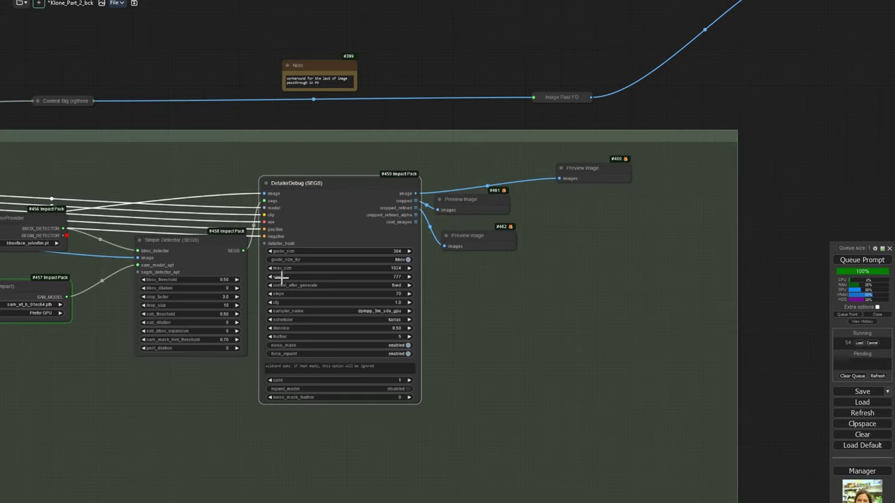
pyautogui.scroll(-5, 280, 277)
pyautogui.moveTo(416, 289); pyautogui.dragTo(280, 286)
pyautogui.scroll(4, 284, 282)
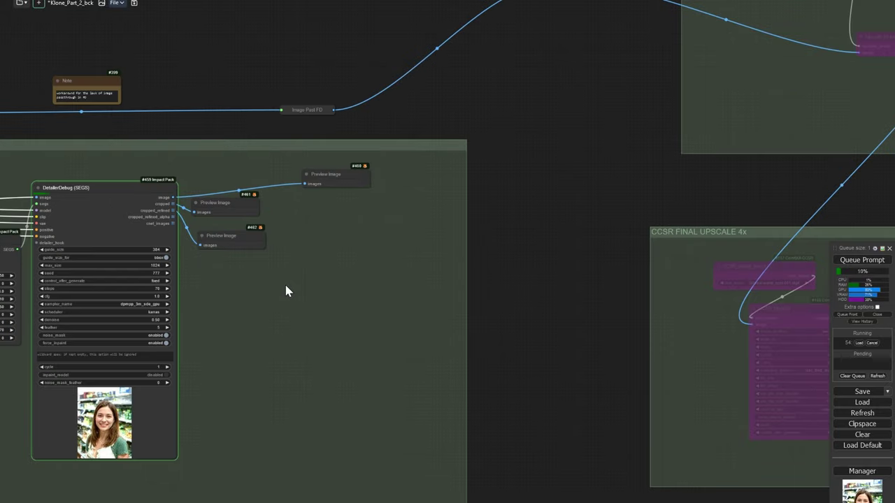
pyautogui.scroll(4, 98, 406)
pyautogui.scroll(-7, 112, 399)
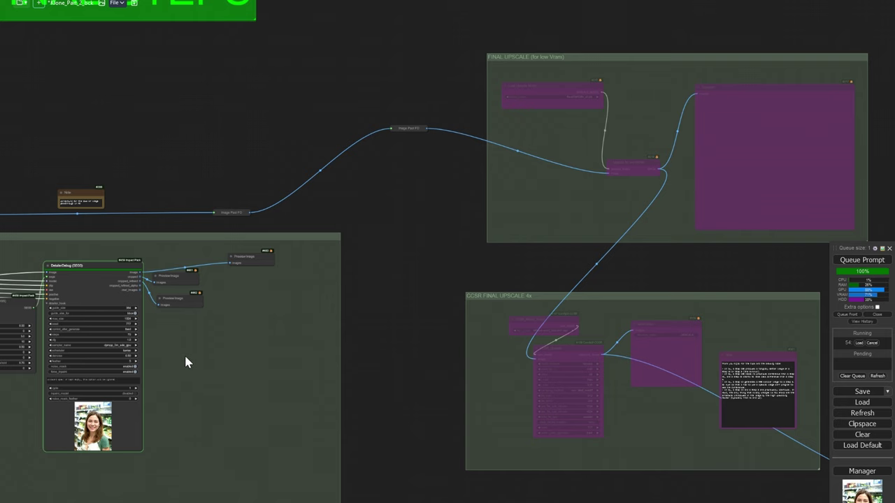
pyautogui.scroll(6, 209, 370)
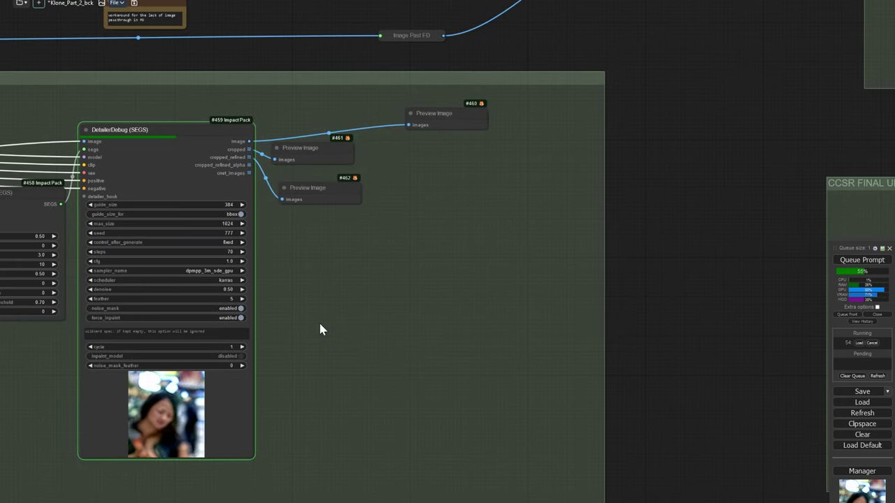
# Step: Move the cropped and cropped_refined Preview Image nodes further down beside DetailerDebug, spacing them apart
pyautogui.moveTo(297, 188); pyautogui.dragTo(298, 255)
pyautogui.moveTo(302, 147); pyautogui.dragTo(299, 162)
pyautogui.scroll(-5, 382, 221)
pyautogui.moveTo(352, 327); pyautogui.dragTo(488, 274)
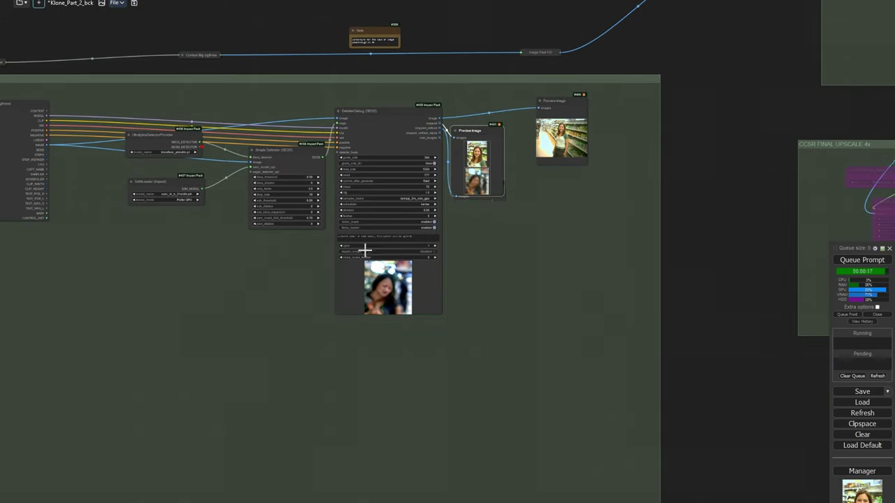
# Step: Move SAMLoader, UltralyticsDetectorProvider and Simple Detector down and away from DetailerDebug to free space between them
pyautogui.moveTo(165, 181); pyautogui.dragTo(34, 315)
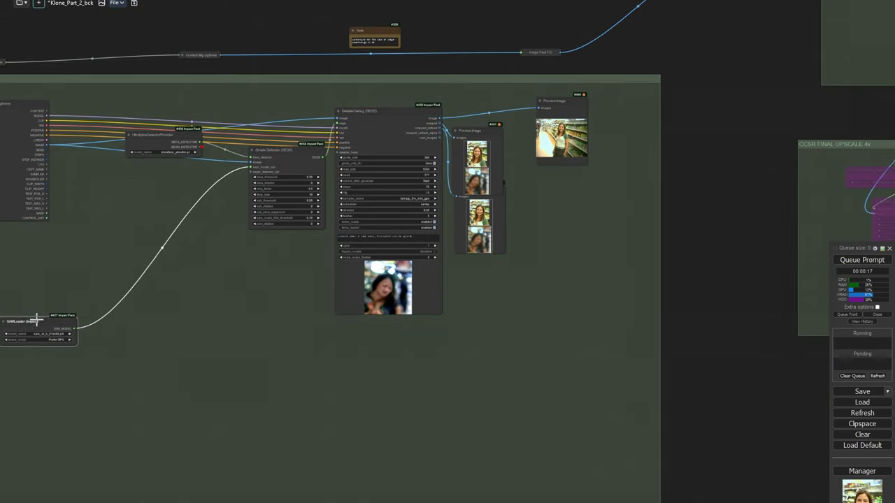
pyautogui.moveTo(153, 144); pyautogui.dragTo(36, 280)
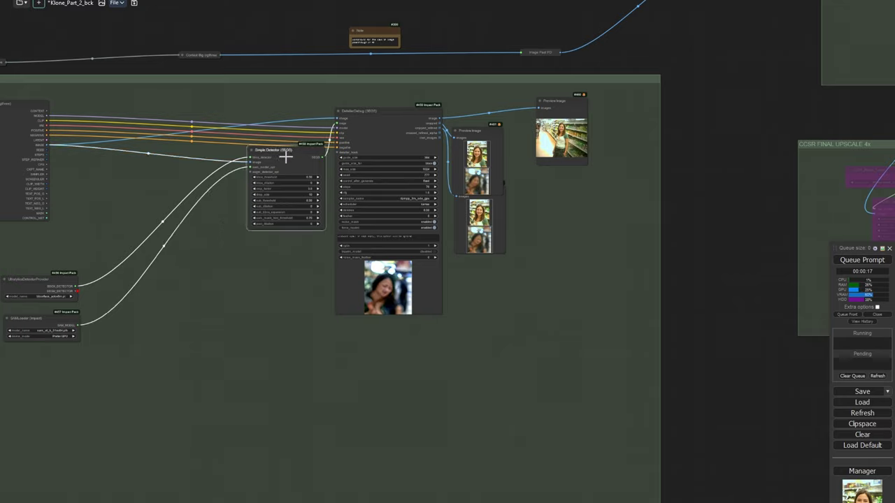
pyautogui.moveTo(286, 152); pyautogui.dragTo(154, 260)
# Step: Check the cropped_refined preview and add a SEGS Filter (ordered) node between Simple Detector and DetailerDebug
pyautogui.scroll(3, 535, 230)
pyautogui.scroll(13, 472, 238)
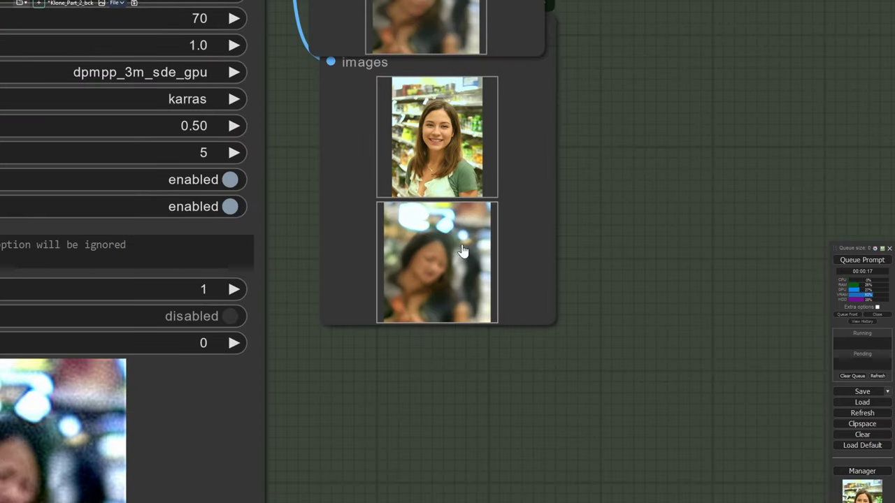
pyautogui.scroll(-12, 430, 278)
pyautogui.moveTo(407, 316); pyautogui.dragTo(644, 305)
pyautogui.scroll(3, 280, 334)
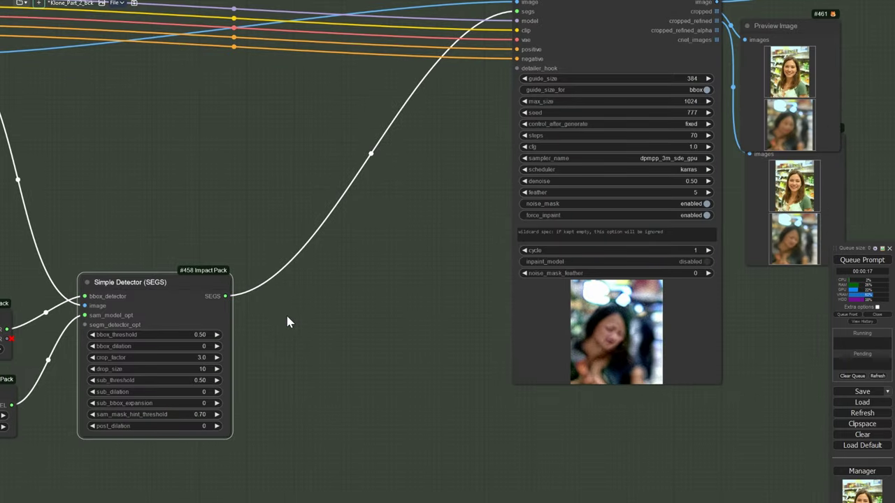
pyautogui.doubleClick(288, 310)
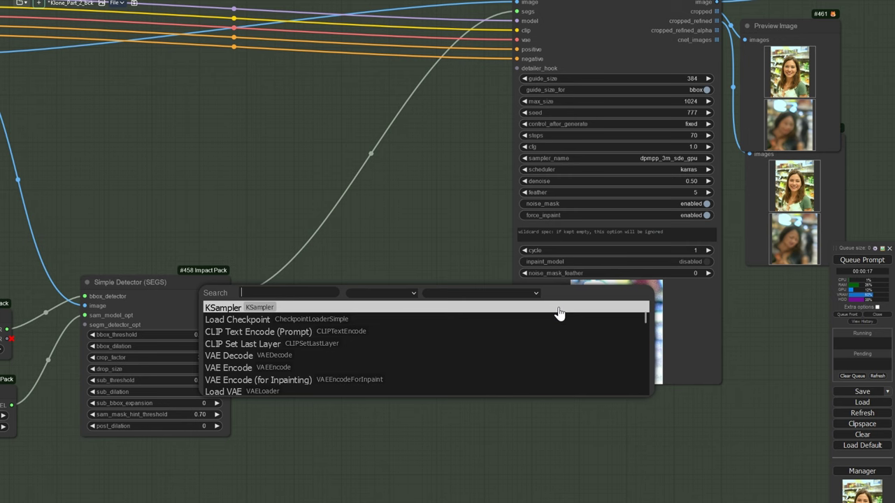
pyautogui.write('segs fil')
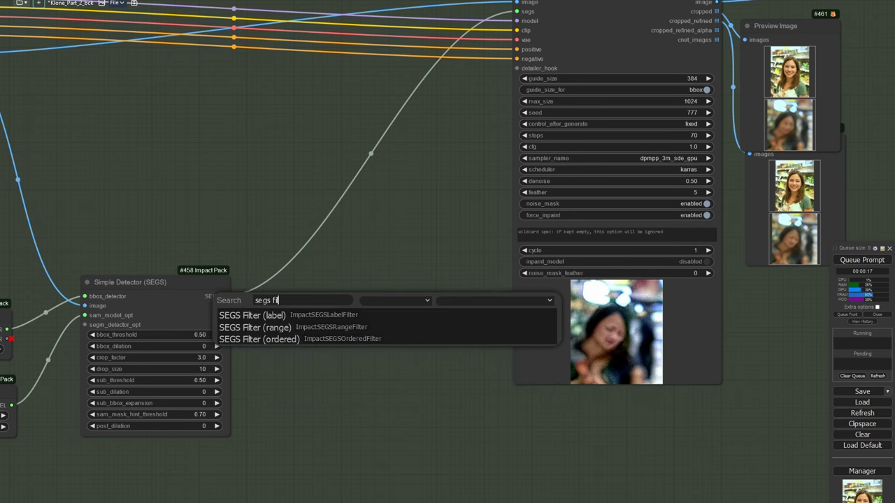
pyautogui.click(455, 339)
pyautogui.scroll(4, 294, 339)
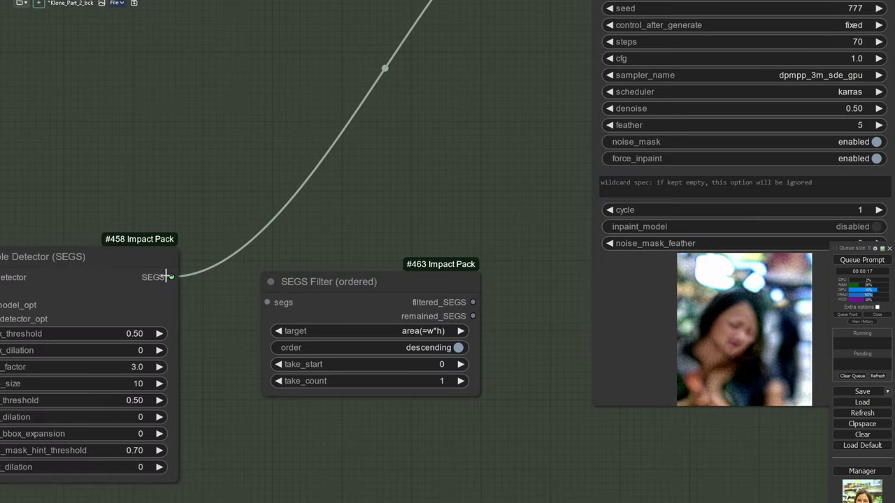
# Step: Connect Simple Detector's SEGS output to the filter's segs input and its filtered_SEGS output to DetailerDebug's segs input
pyautogui.moveTo(169, 276); pyautogui.dragTo(297, 304)
pyautogui.scroll(-4, 340, 286)
pyautogui.moveTo(347, 221); pyautogui.dragTo(192, 280)
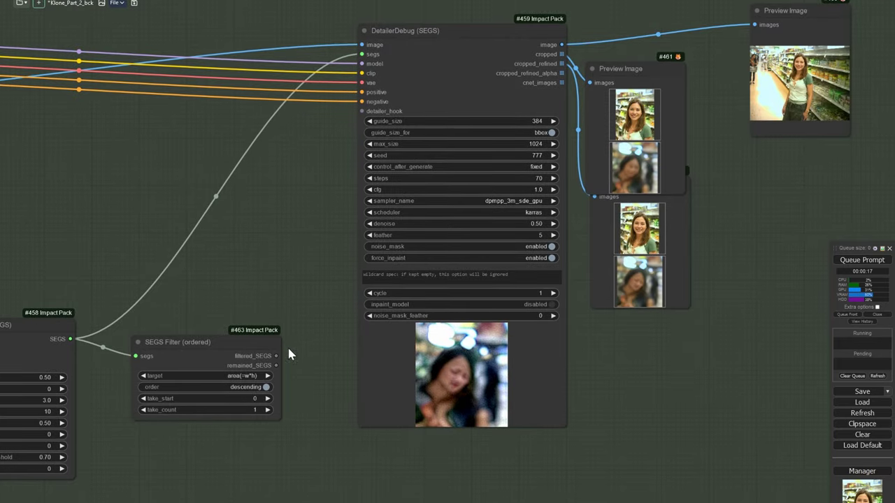
pyautogui.moveTo(276, 355); pyautogui.dragTo(361, 53)
# Step: Duplicate DetailerDebug with its input connections and place the copy below the original
pyautogui.scroll(-3, 414, 135)
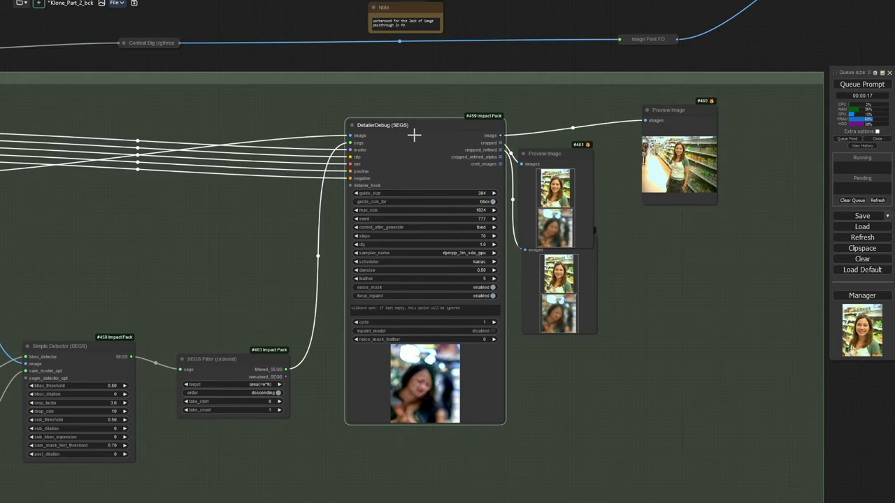
pyautogui.hotkey('ctrl', 'c')
pyautogui.hotkey('ctrl', 'shift', 'v')
pyautogui.moveTo(460, 133); pyautogui.dragTo(397, 464)
# Step: Align the SEGS Filter (ordered) node with Simple Detector and inspect its order, take_start and take_count settings
pyautogui.moveTo(360, 494); pyautogui.dragTo(278, 342)
pyautogui.moveTo(217, 408); pyautogui.dragTo(253, 361)
pyautogui.moveTo(196, 173)
pyautogui.mouseDown()
pyautogui.moveTo(197, 135)
pyautogui.moveTo(202, 159)
pyautogui.mouseUp()
pyautogui.moveTo(240, 403); pyautogui.dragTo(167, 348)
pyautogui.scroll(6, 274, 306)
pyautogui.scroll(-5, 334, 302)
pyautogui.moveTo(319, 296); pyautogui.dragTo(599, 362)
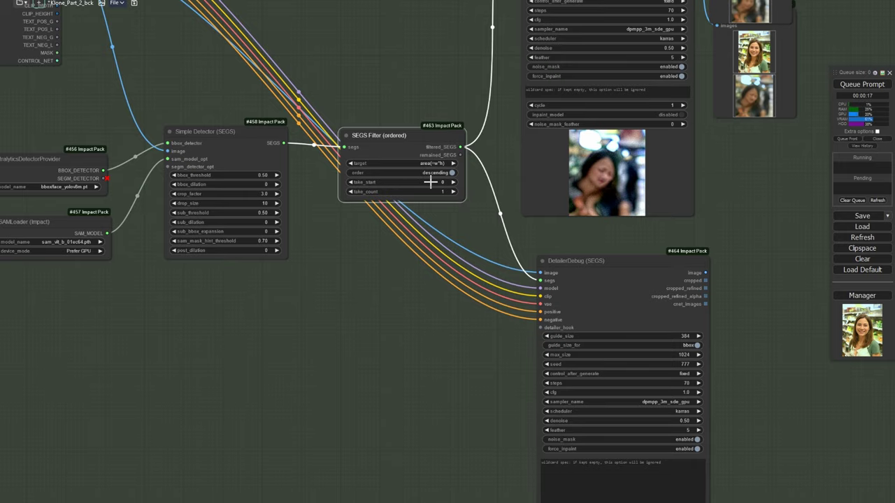
pyautogui.scroll(8, 431, 181)
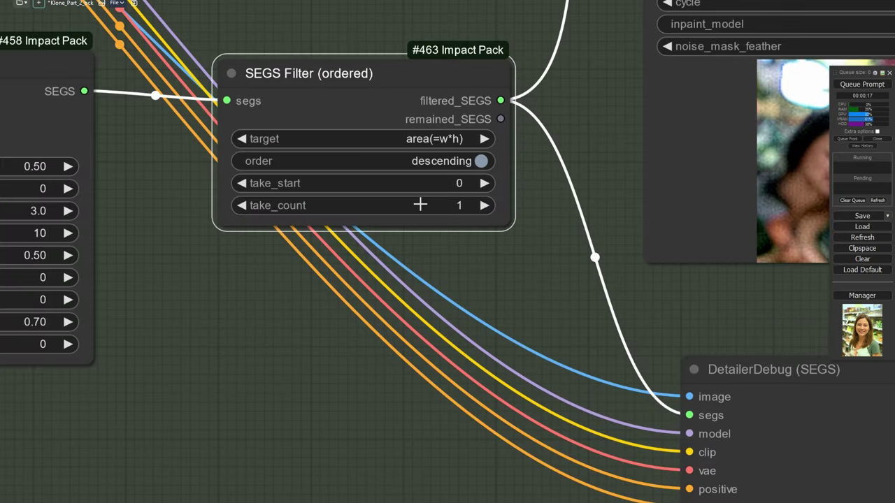
pyautogui.scroll(-12, 355, 316)
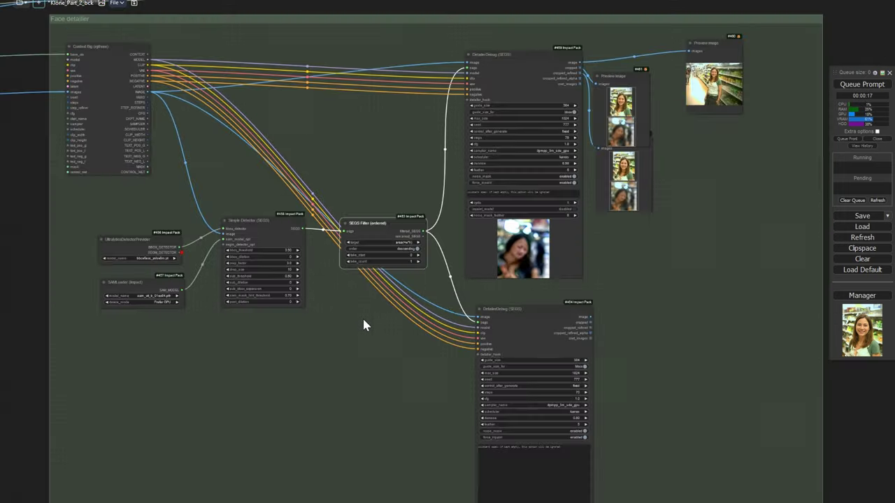
# Step: Add a Preview Image node connected to the second DetailerDebug's image output
pyautogui.moveTo(362, 324); pyautogui.dragTo(189, 333)
pyautogui.scroll(2, 390, 294)
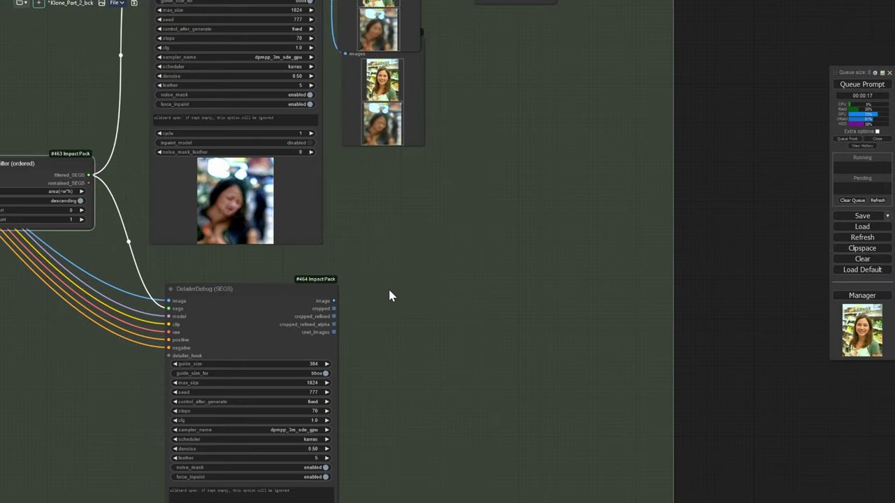
pyautogui.moveTo(333, 300); pyautogui.dragTo(488, 273)
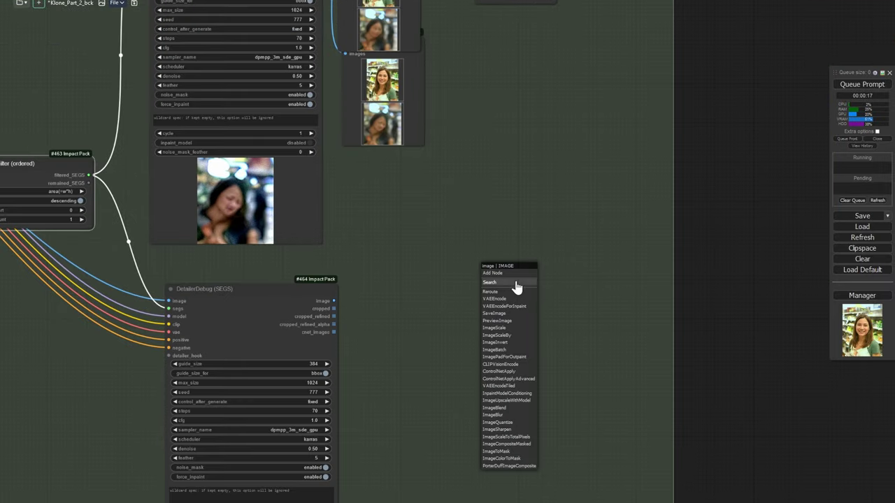
pyautogui.click(518, 322)
# Step: Paste two copies of the new Preview Image node beside the second DetailerDebug and connect them to its cropped and cropped_refined outputs
pyautogui.click(535, 266)
pyautogui.hotkey('ctrl', 'c')
pyautogui.hotkey('ctrl', 'v')
pyautogui.hotkey('ctrl', 'v')
pyautogui.moveTo(639, 299); pyautogui.dragTo(387, 375)
pyautogui.moveTo(622, 286); pyautogui.dragTo(381, 337)
pyautogui.moveTo(334, 308); pyautogui.dragTo(452, 362)
pyautogui.scroll(-3, 386, 344)
pyautogui.moveTo(480, 177); pyautogui.dragTo(438, 314)
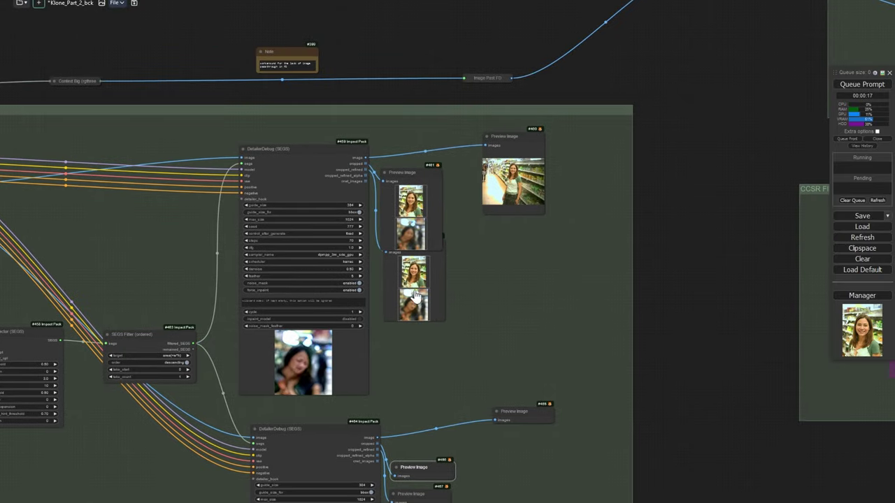
pyautogui.scroll(4, 420, 297)
pyautogui.scroll(-3, 422, 307)
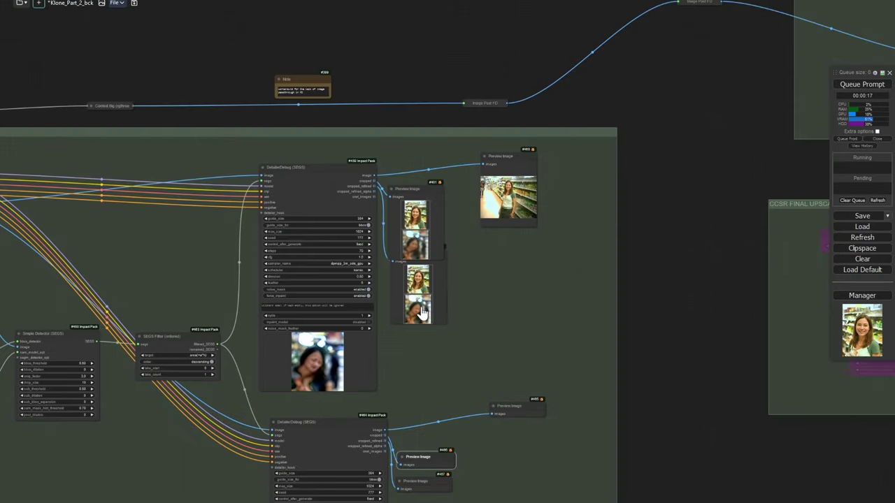
pyautogui.moveTo(263, 396); pyautogui.dragTo(278, 445)
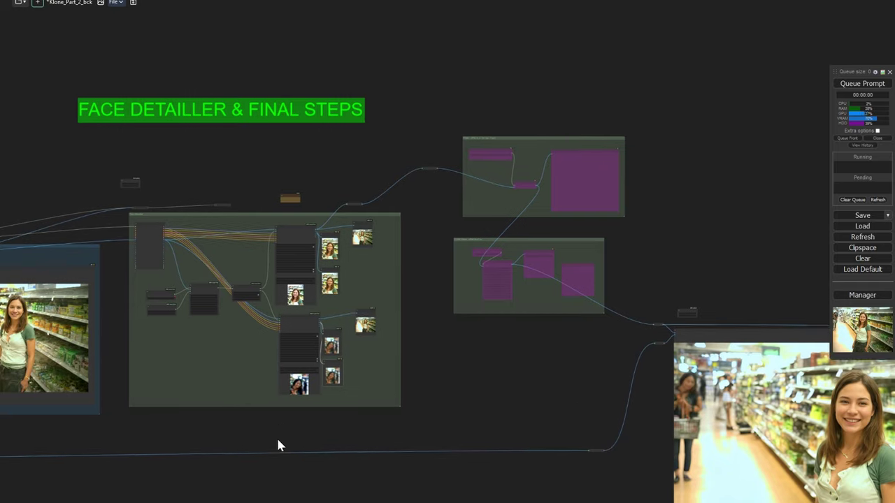
# Step: Enlarge the Preview Image node connected to the first DetailerDebug's image output
pyautogui.scroll(15, 300, 314)
pyautogui.moveTo(293, 284); pyautogui.dragTo(179, 327)
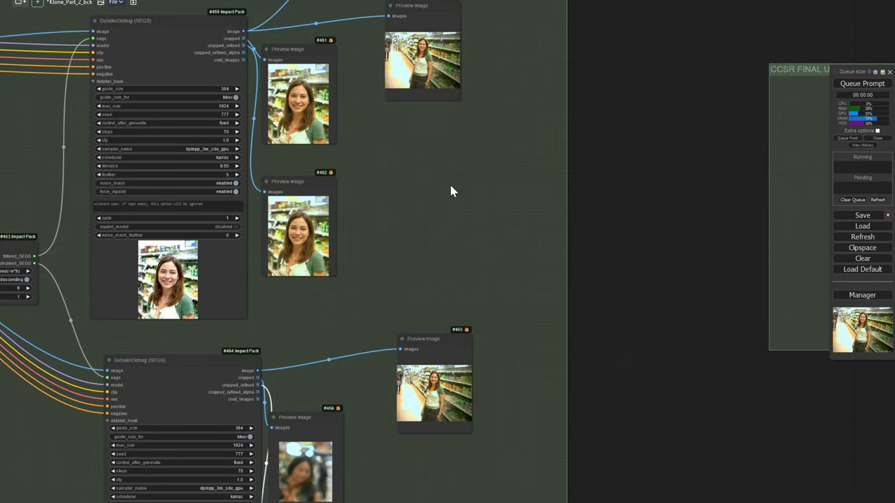
pyautogui.moveTo(450, 183); pyautogui.dragTo(450, 270)
pyautogui.moveTo(460, 190); pyautogui.dragTo(556, 381)
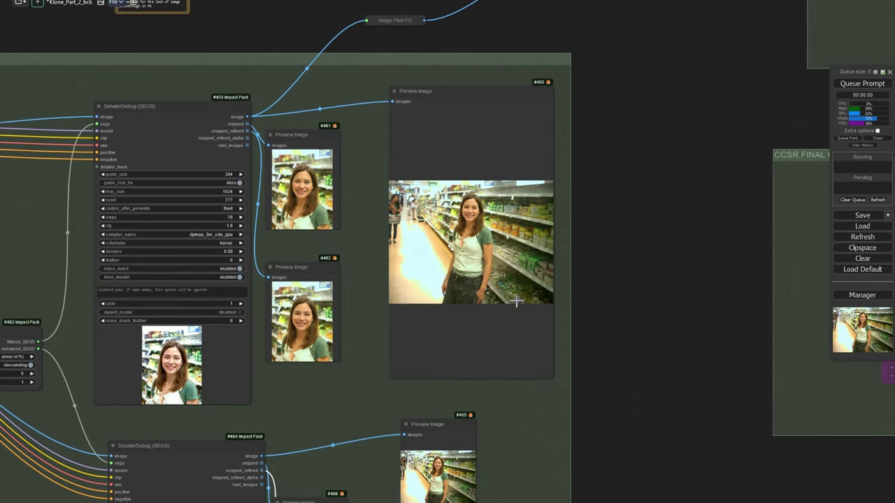
# Step: Examine the woman's refined face in the first DetailerDebug's full-image preview and compare it with the cropped previews
pyautogui.scroll(10, 515, 304)
pyautogui.scroll(4, 450, 214)
pyautogui.scroll(-17, 450, 214)
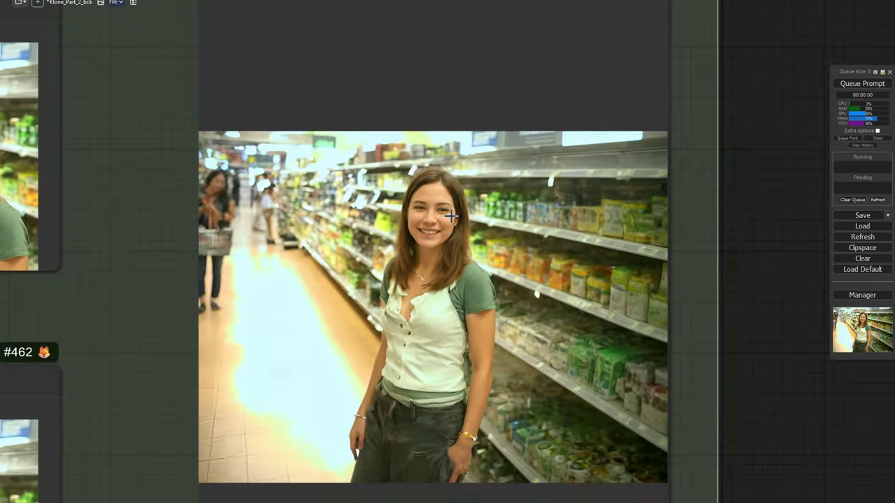
pyautogui.moveTo(276, 298); pyautogui.dragTo(577, 257)
pyautogui.moveTo(396, 259); pyautogui.dragTo(212, 304)
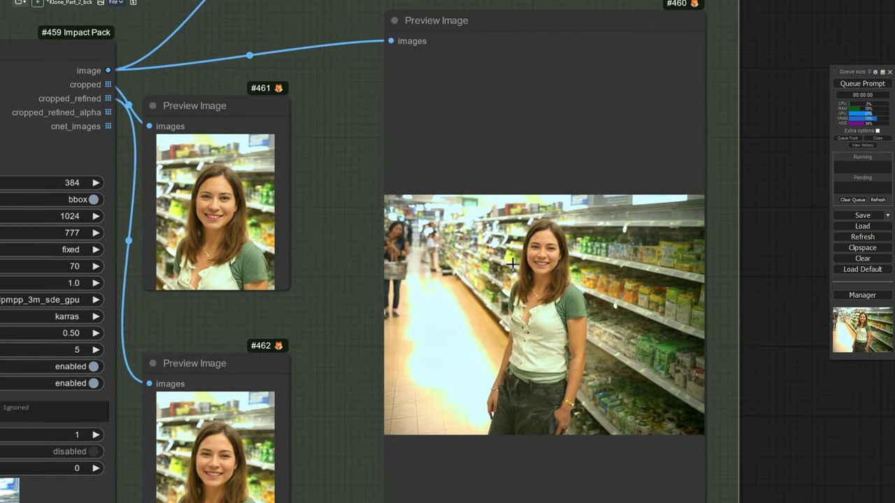
pyautogui.scroll(5, 506, 253)
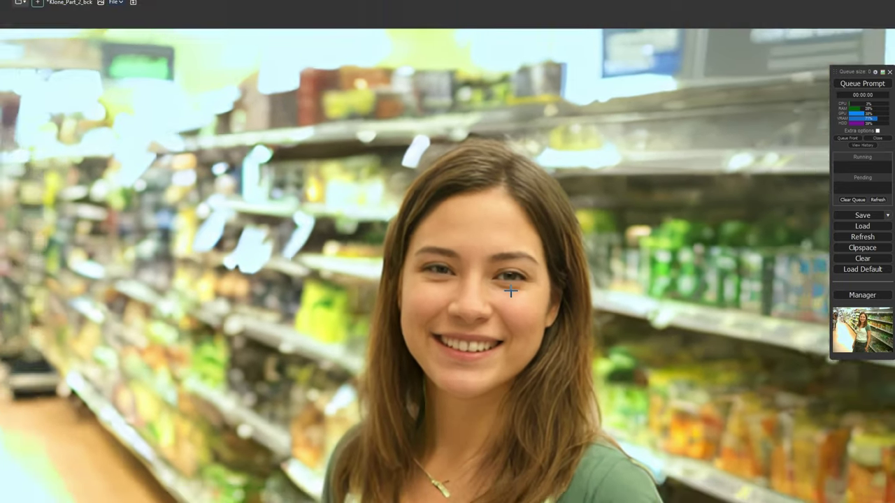
pyautogui.scroll(-4, 510, 286)
pyautogui.hscroll(-8, 413, 293)
pyautogui.scroll(-1, 458, 306)
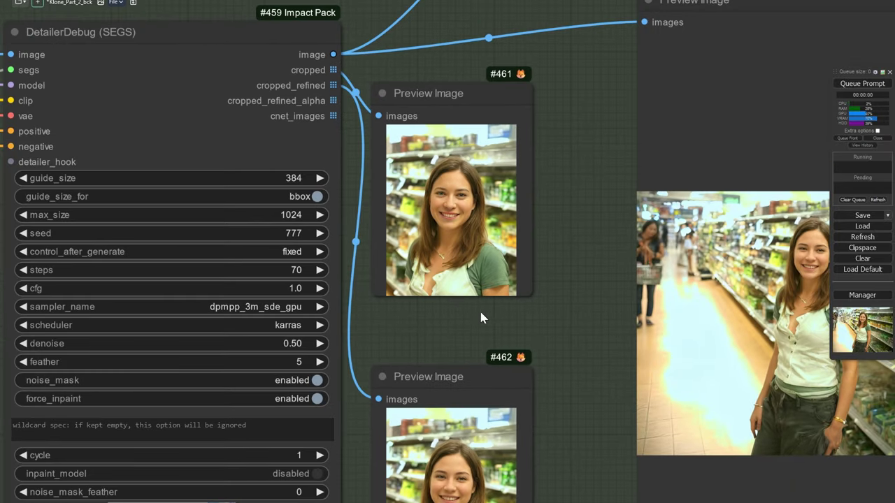
# Step: Set the first DetailerDebug's denoise to 0.5
pyautogui.click(293, 344)
pyautogui.write('0.5')
pyautogui.press('Return')
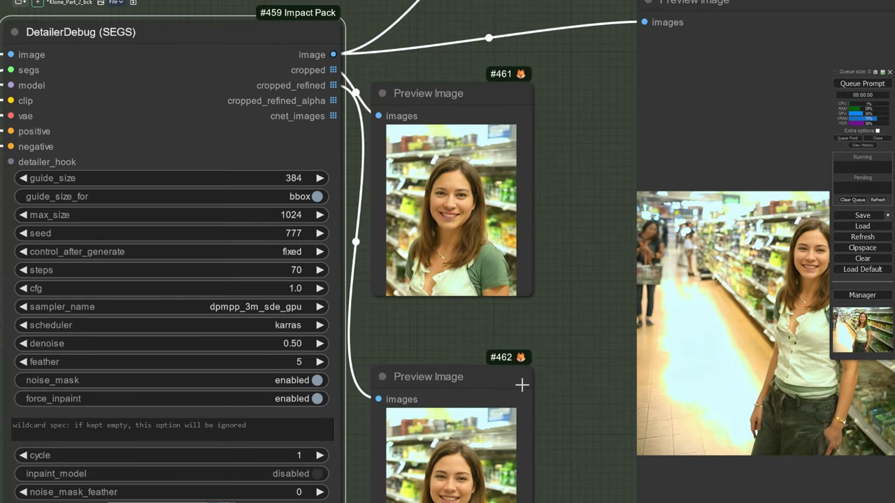
# Step: Enter "faceless:3.0" as the wildcard spec of the second DetailerDebug
pyautogui.scroll(-10, 487, 374)
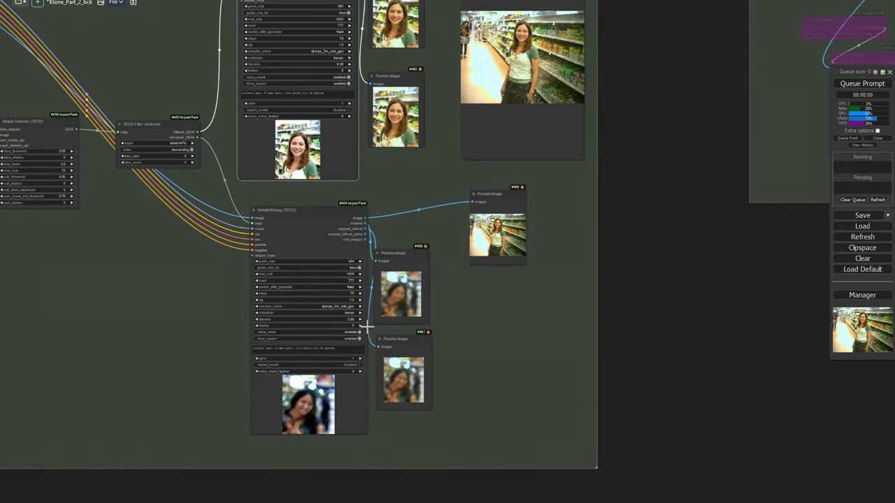
pyautogui.scroll(10, 298, 336)
pyautogui.scroll(1, 299, 335)
pyautogui.click(263, 374)
pyautogui.write('faceless:3.0')
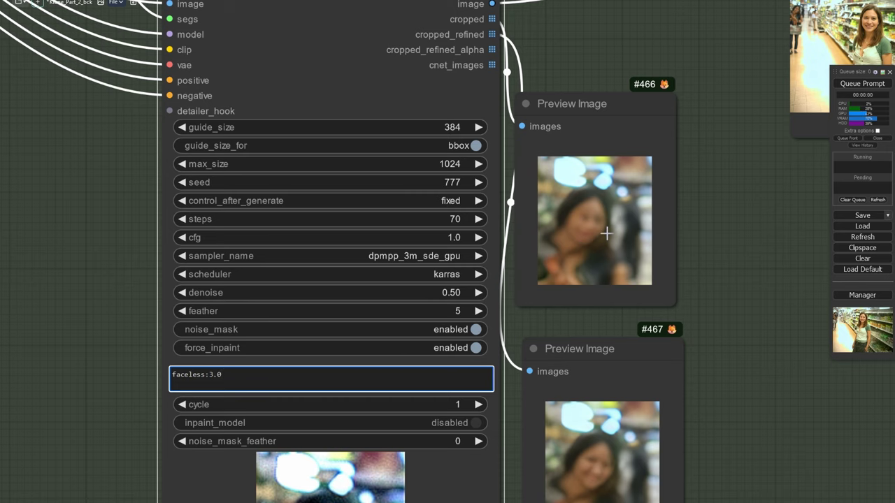
# Step: Compare the background woman's face in the second DetailerDebug's cropped and cropped_refined previews
pyautogui.moveTo(683, 450); pyautogui.dragTo(602, 329)
pyautogui.scroll(10, 559, 329)
pyautogui.moveTo(728, 147); pyautogui.dragTo(688, 441)
pyautogui.moveTo(461, 127); pyautogui.dragTo(465, 5)
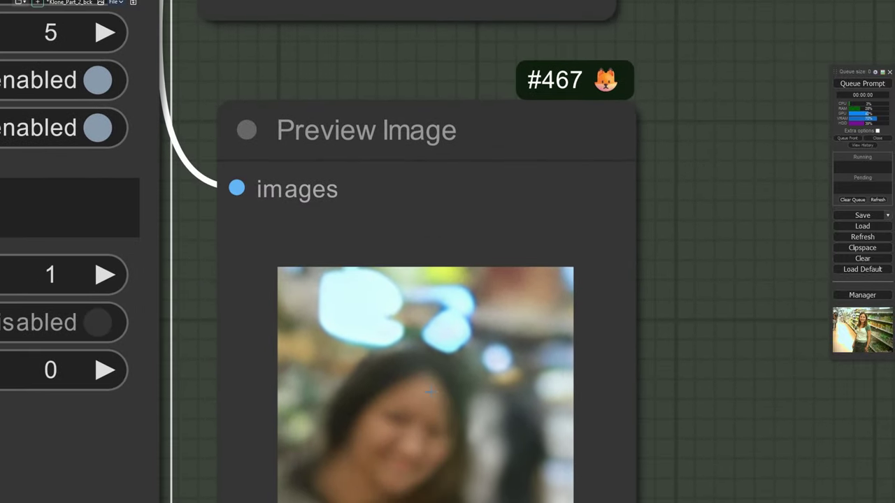
pyautogui.moveTo(431, 391); pyautogui.dragTo(443, 303)
pyautogui.scroll(3, 447, 294)
pyautogui.scroll(-5, 447, 302)
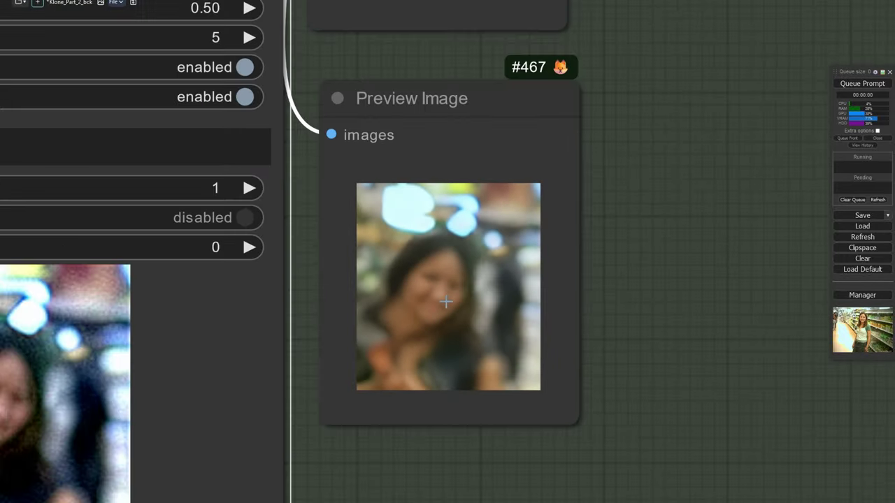
pyautogui.scroll(-3, 471, 295)
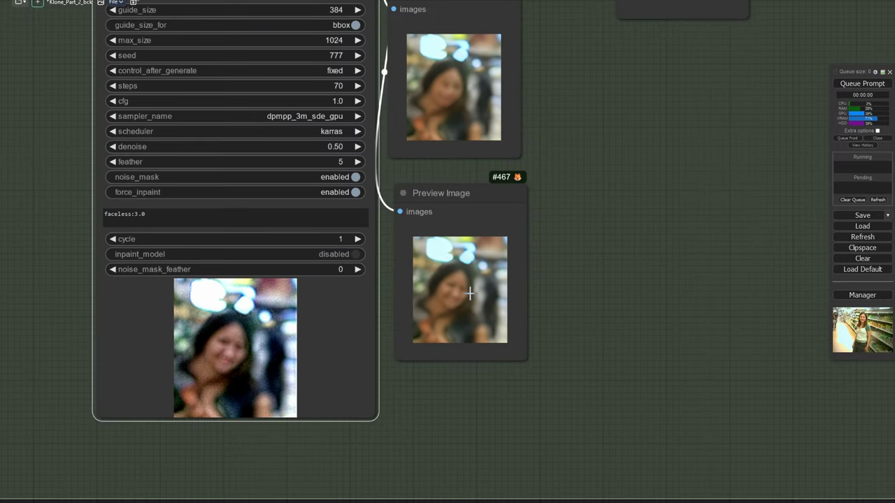
pyautogui.moveTo(470, 293); pyautogui.dragTo(498, 355)
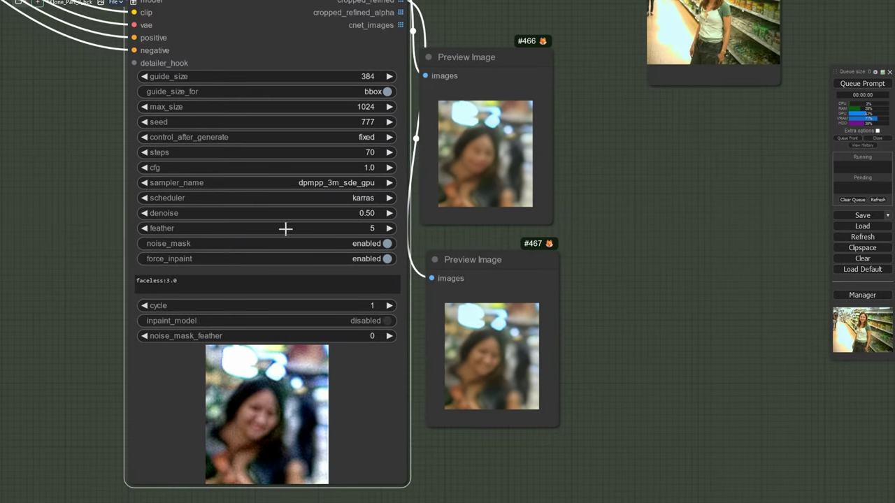
# Step: Clear the wildcard spec of the second DetailerDebug
pyautogui.click(241, 288)
pyautogui.hotkey('ctrl', 'a')
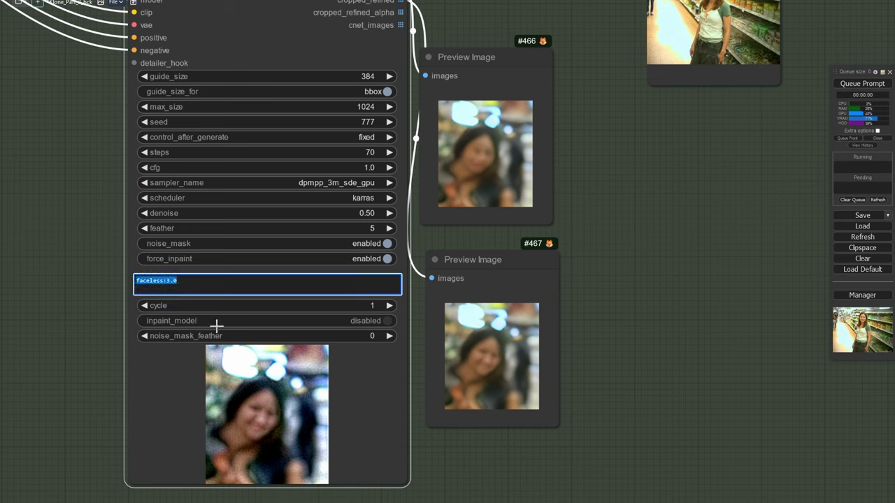
pyautogui.press('BackSpace')
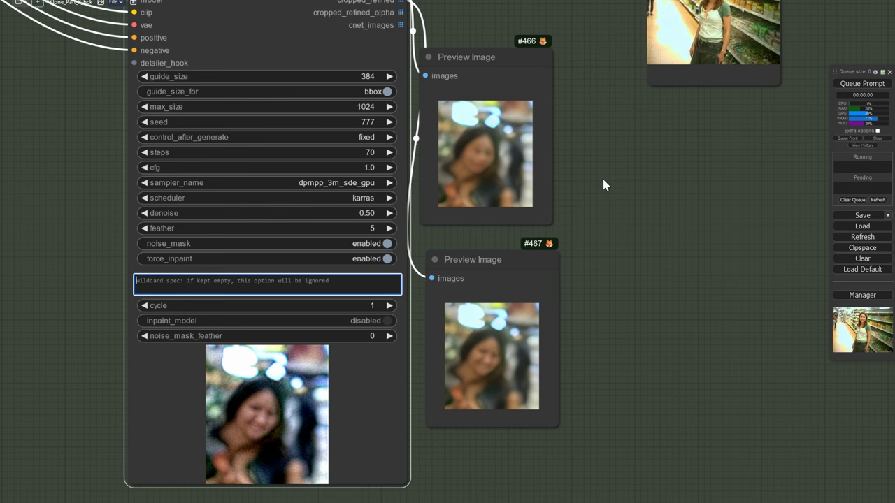
# Step: Compare the original and upscaled supermarket images in the large image comparer beyond the CCSR FINAL UPSCALE 4x group
pyautogui.scroll(-3, 600, 176)
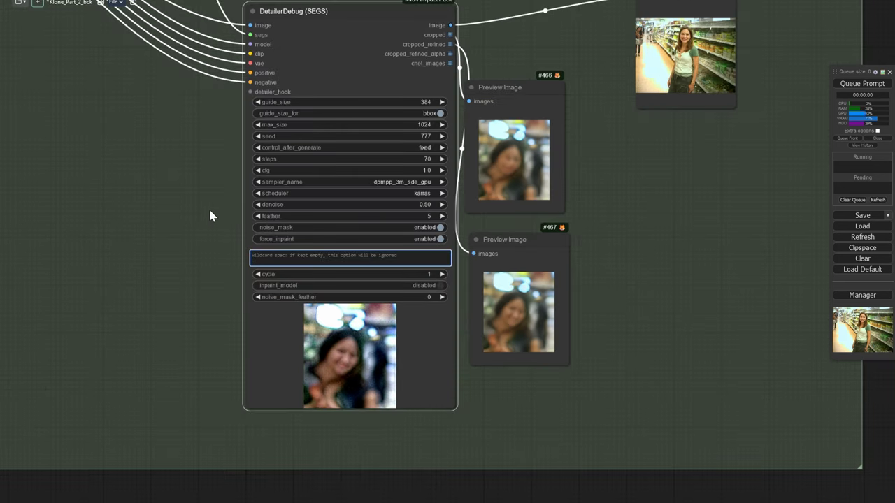
pyautogui.moveTo(208, 207); pyautogui.dragTo(174, 335)
pyautogui.scroll(-3, 177, 318)
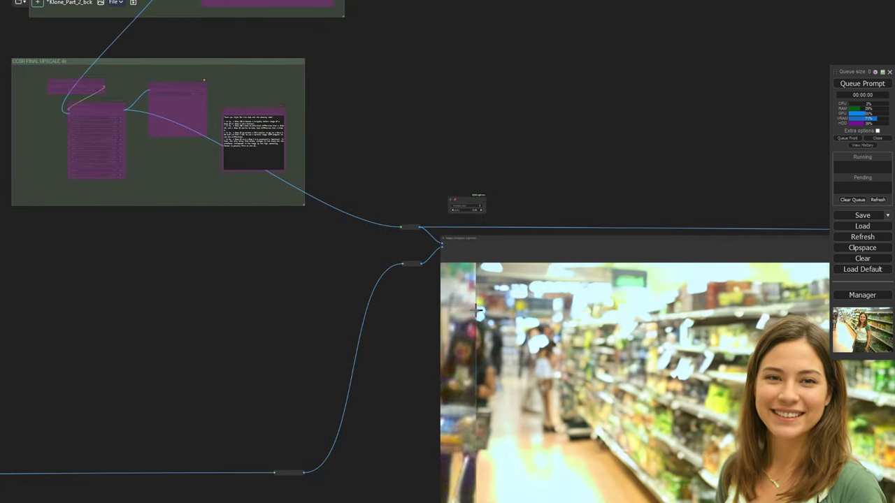
pyautogui.moveTo(477, 441); pyautogui.dragTo(96, 173)
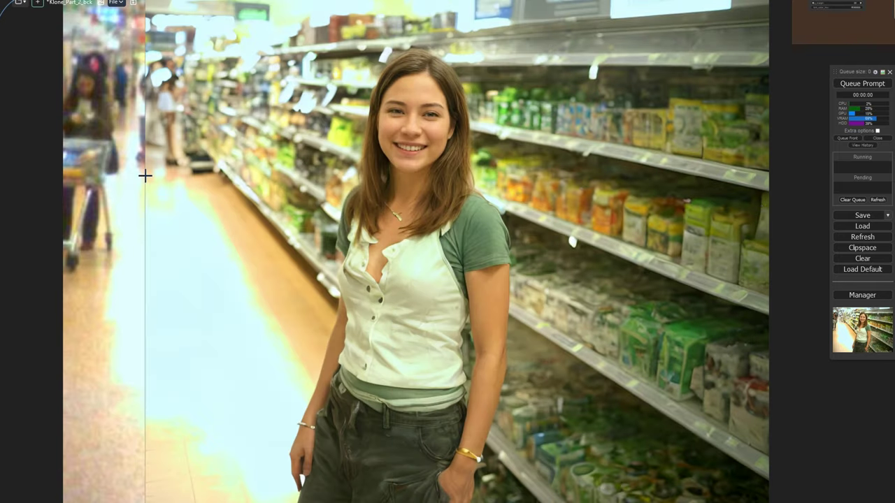
# Step: Inspect the CR Simple Text Watermark settings and the Save Image preview in the watermark group
pyautogui.scroll(-9, 371, 179)
pyautogui.moveTo(609, 59); pyautogui.dragTo(381, 148)
pyautogui.scroll(4, 381, 149)
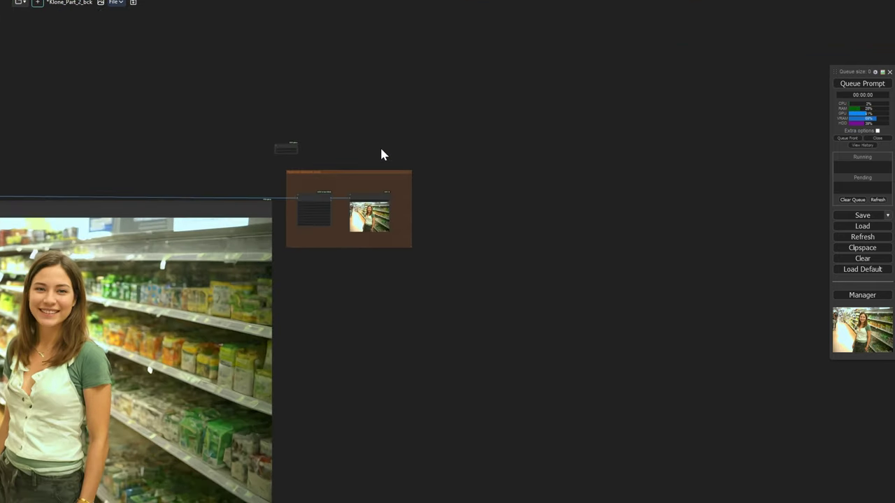
pyautogui.scroll(10, 381, 148)
pyautogui.scroll(-12, 291, 168)
pyautogui.moveTo(193, 178); pyautogui.dragTo(305, 155)
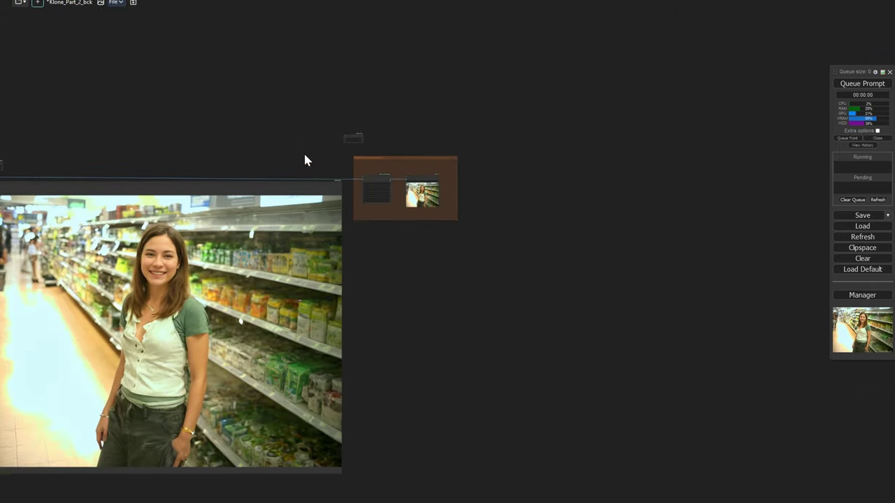
pyautogui.moveTo(424, 198); pyautogui.dragTo(259, 170)
pyautogui.scroll(20, 255, 170)
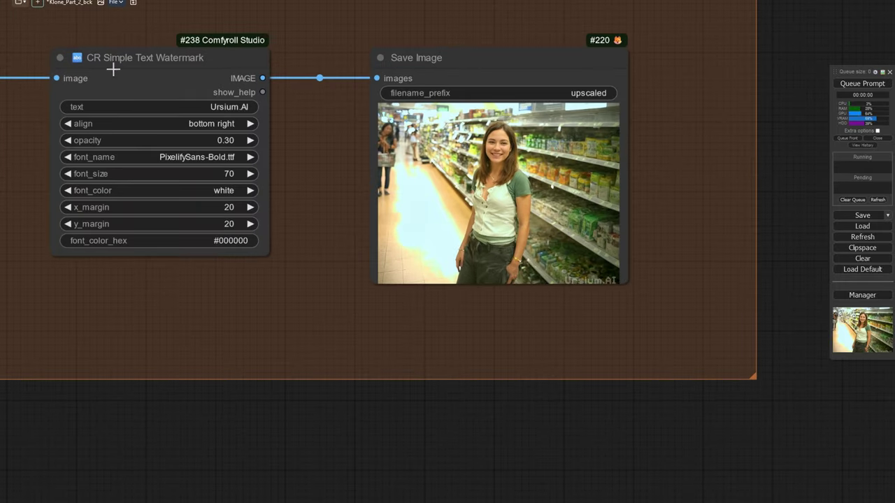
pyautogui.scroll(-19, 248, 142)
pyautogui.moveTo(229, 197); pyautogui.dragTo(686, 179)
pyautogui.moveTo(214, 217)
pyautogui.mouseDown()
pyautogui.moveTo(515, 267)
pyautogui.moveTo(220, 212)
pyautogui.mouseUp()
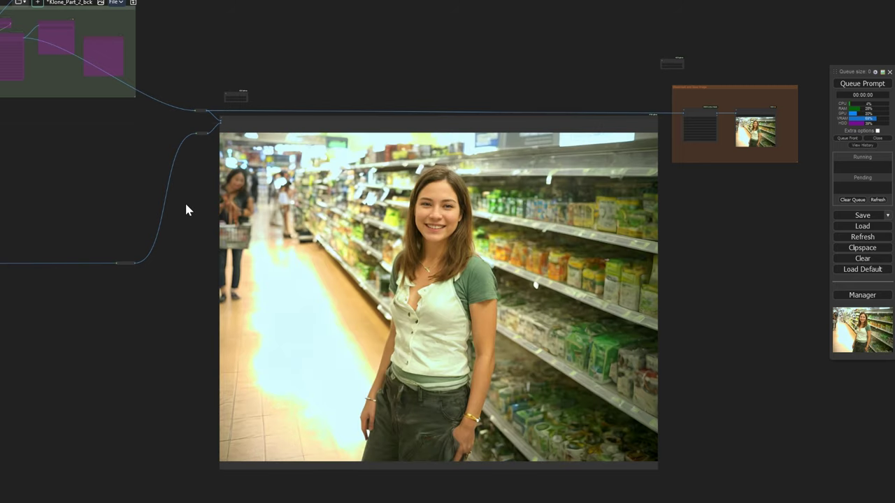
pyautogui.scroll(-3, 187, 210)
pyautogui.moveTo(187, 210); pyautogui.dragTo(268, 181)
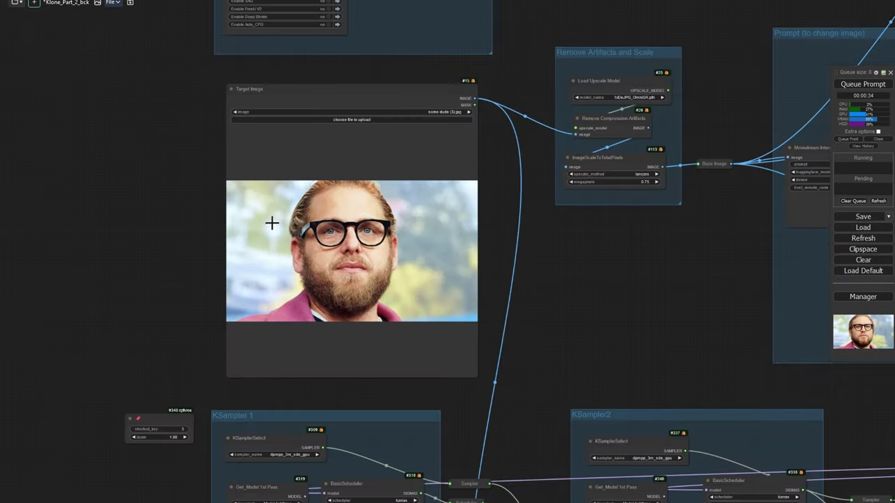
# Step: Examine the bearded man's face in the Target Image node and review the First Pass and Second Pass enable options
pyautogui.scroll(4, 271, 223)
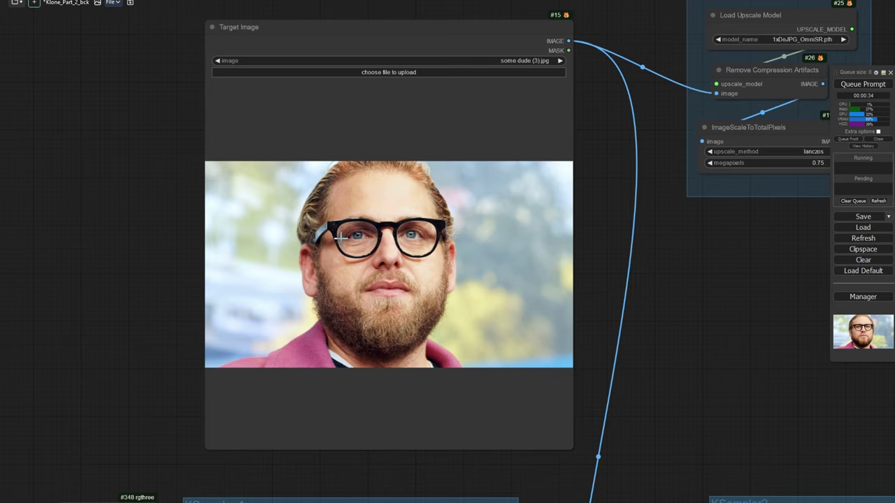
pyautogui.scroll(4, 340, 238)
pyautogui.scroll(16, 345, 238)
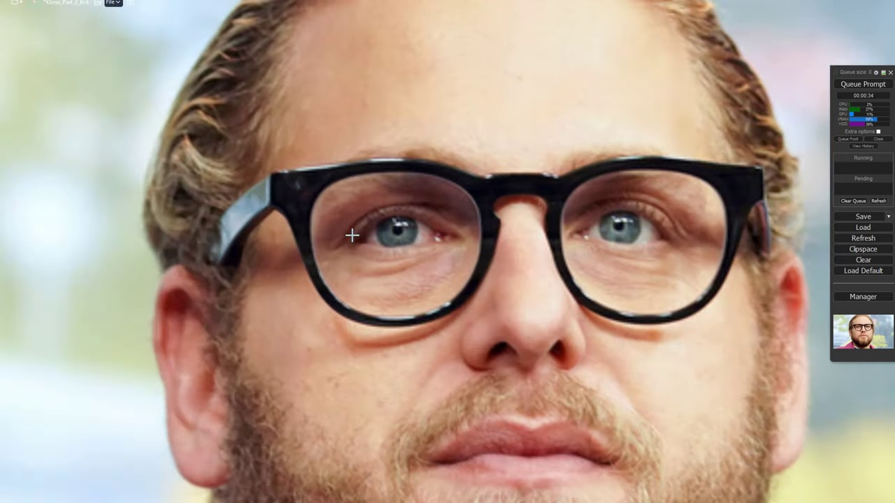
pyautogui.scroll(-20, 400, 223)
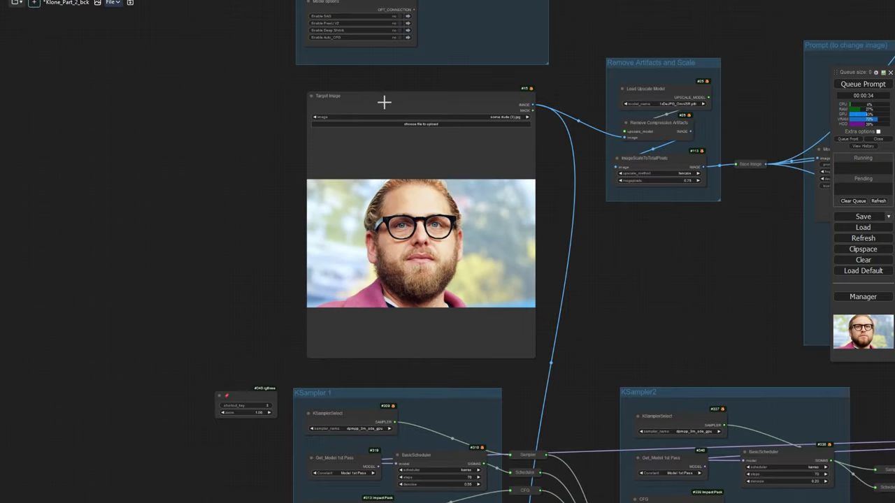
pyautogui.moveTo(381, 100); pyautogui.dragTo(381, 355)
pyautogui.scroll(12, 368, 150)
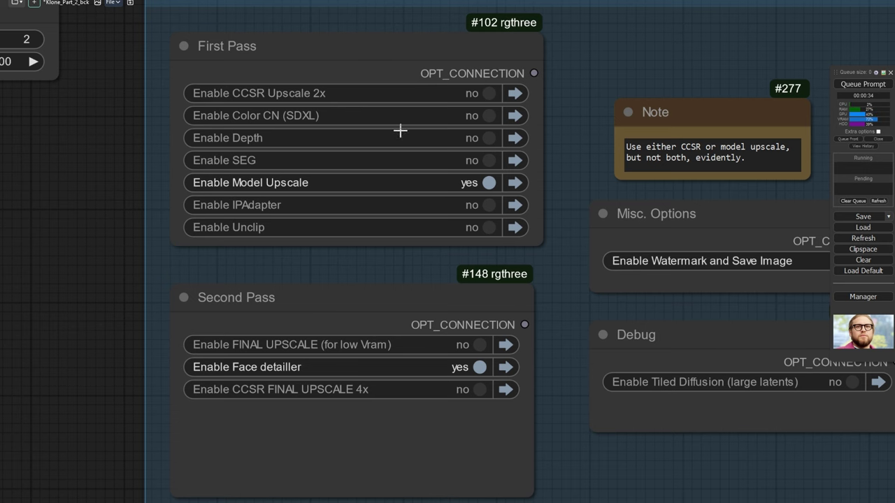
pyautogui.scroll(-4, 346, 94)
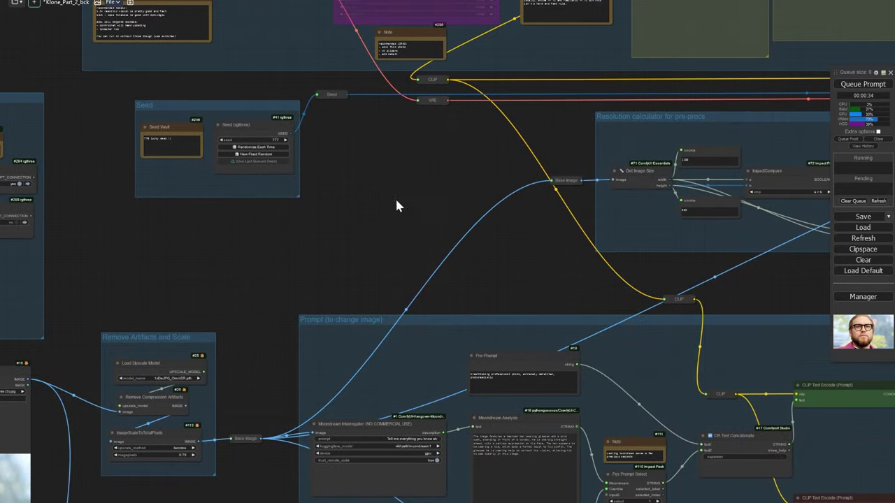
# Step: Review the bearded man's portrait in the KSAMPLER 1 preview and the END OF FIRST PASS preview
pyautogui.moveTo(630, 185); pyautogui.dragTo(203, 163)
pyautogui.moveTo(583, 163); pyautogui.dragTo(237, 103)
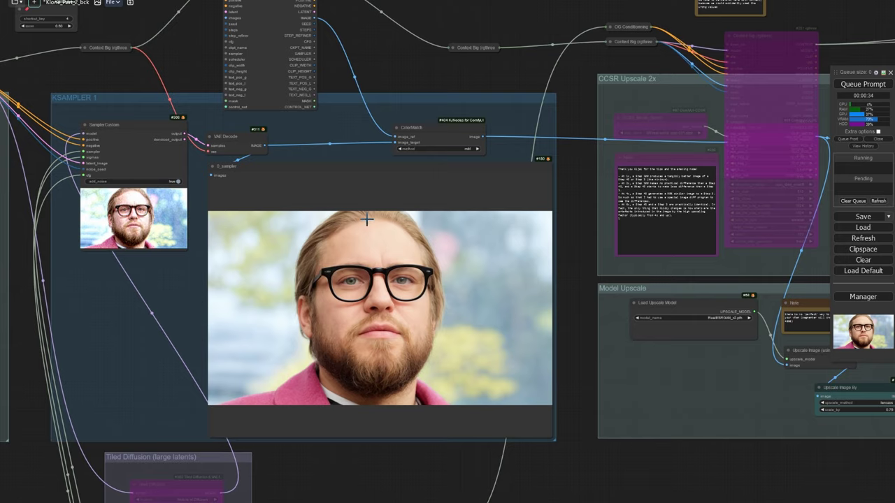
pyautogui.scroll(4, 367, 219)
pyautogui.scroll(-6, 365, 226)
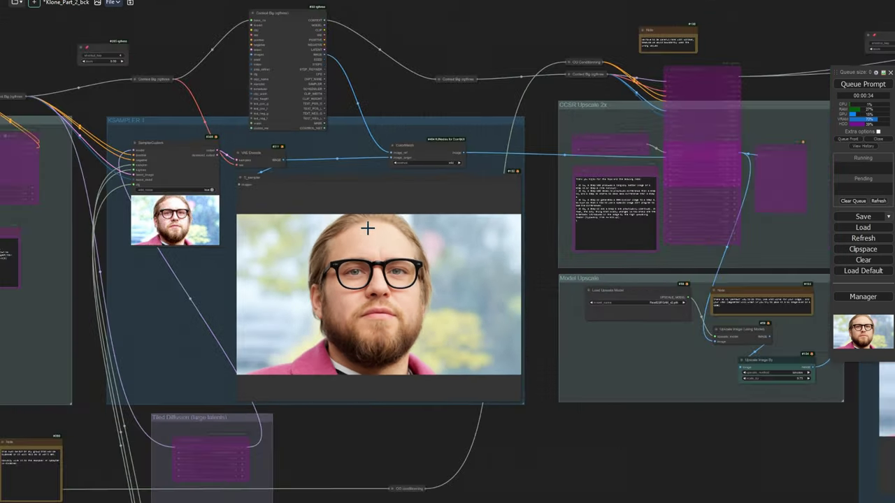
pyautogui.scroll(-1, 513, 166)
pyautogui.moveTo(762, 109); pyautogui.dragTo(165, 96)
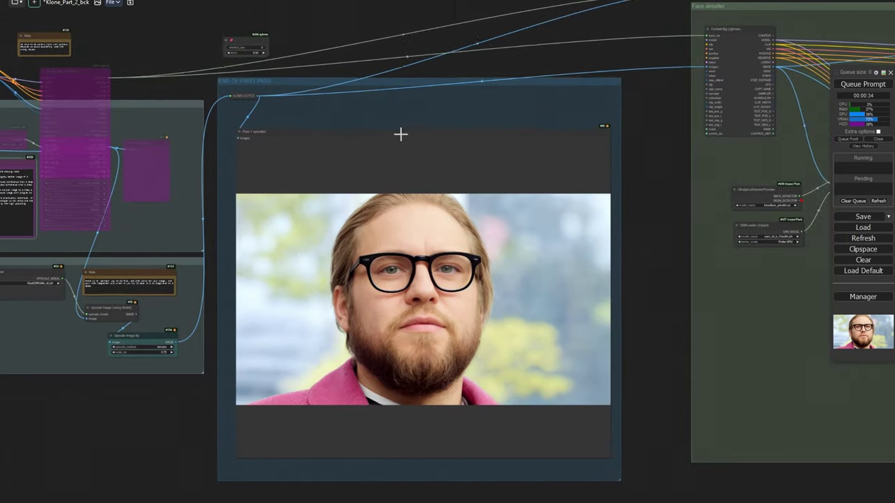
# Step: Compare the portrait in the first DetailerDebug's cropped and cropped_refined previews inside the Face detailler group
pyautogui.moveTo(633, 140); pyautogui.dragTo(154, 133)
pyautogui.middleClick(596, 145)
pyautogui.moveTo(514, 118); pyautogui.dragTo(165, 152)
pyautogui.scroll(12, 400, 129)
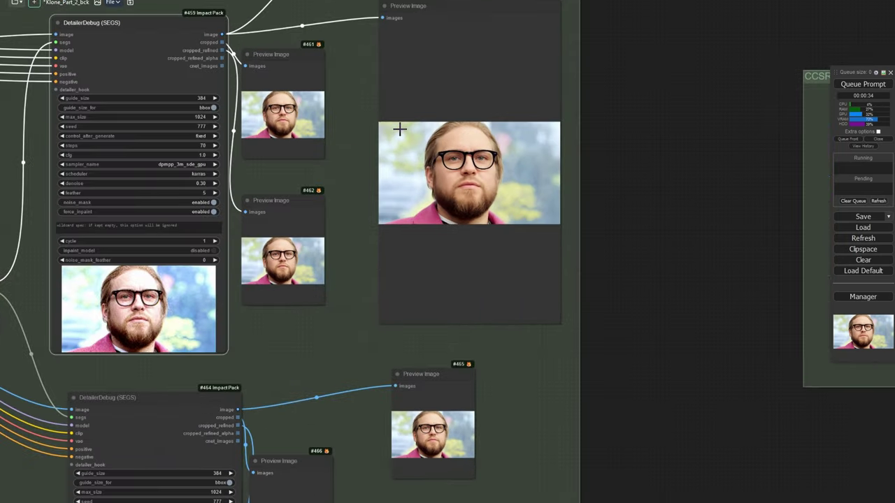
pyautogui.scroll(1, 309, 170)
pyautogui.moveTo(309, 170); pyautogui.dragTo(416, 152)
pyautogui.scroll(9, 299, 107)
pyautogui.moveTo(300, 107); pyautogui.dragTo(313, 354)
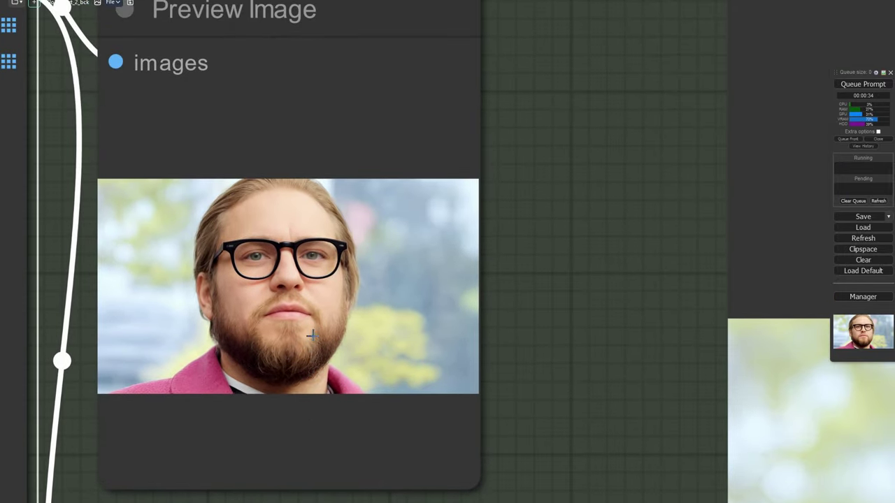
pyautogui.scroll(7, 306, 303)
pyautogui.scroll(-7, 306, 303)
pyautogui.scroll(-7, 305, 302)
pyautogui.scroll(6, 302, 386)
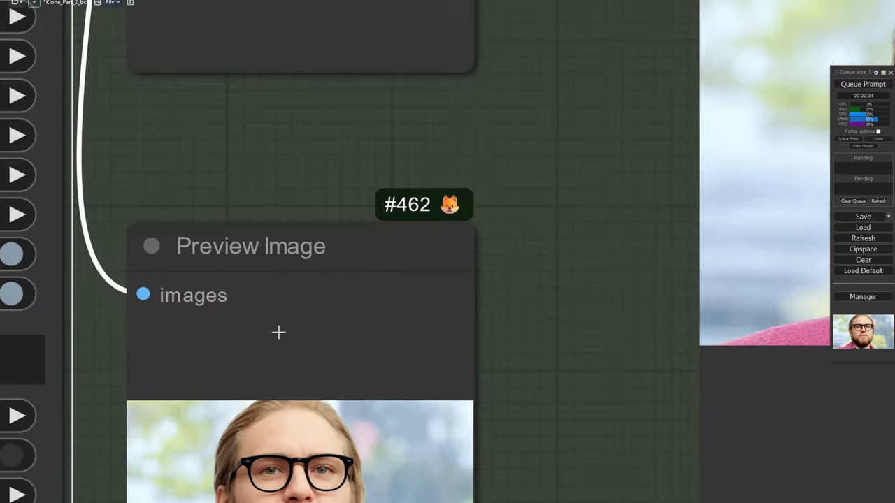
pyautogui.scroll(-6, 277, 330)
# Step: Examine the skin and beard detail in the first DetailerDebug's full-image preview and check that node's settings
pyautogui.scroll(8, 470, 282)
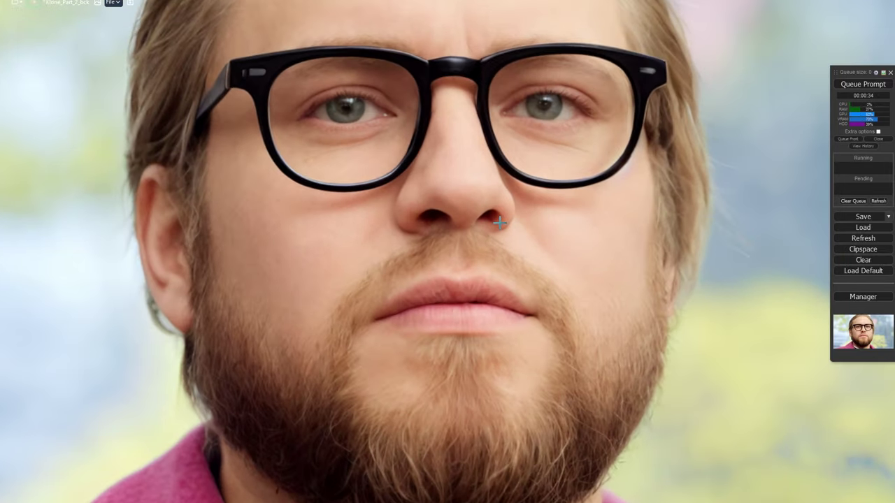
pyautogui.scroll(-8, 499, 230)
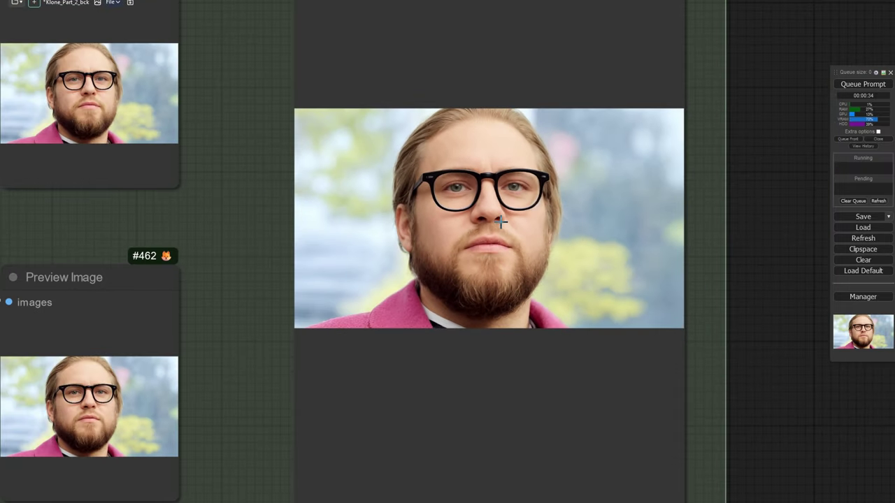
pyautogui.scroll(5, 252, 231)
pyautogui.scroll(2, 196, 86)
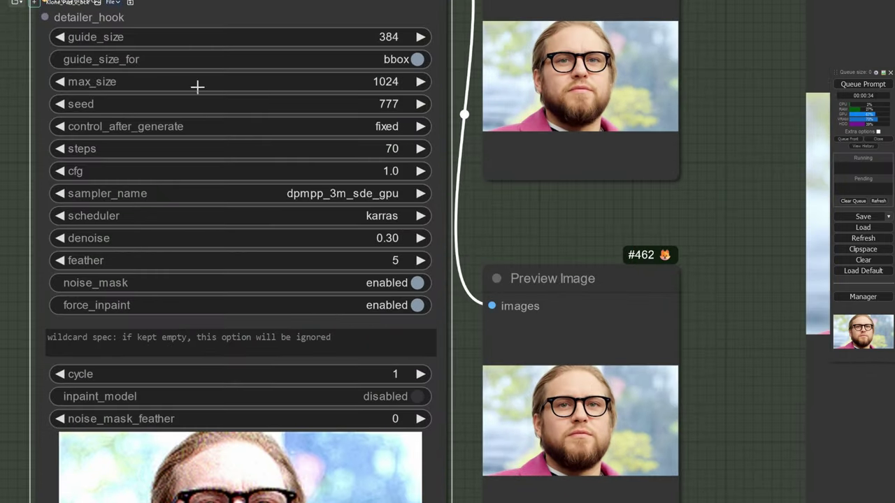
# Step: Follow the workflow from the Face detailler group past the CCSR FINAL UPSCALE 4x group to the Image Comparer node
pyautogui.scroll(-4, 329, 170)
pyautogui.scroll(-6, 329, 171)
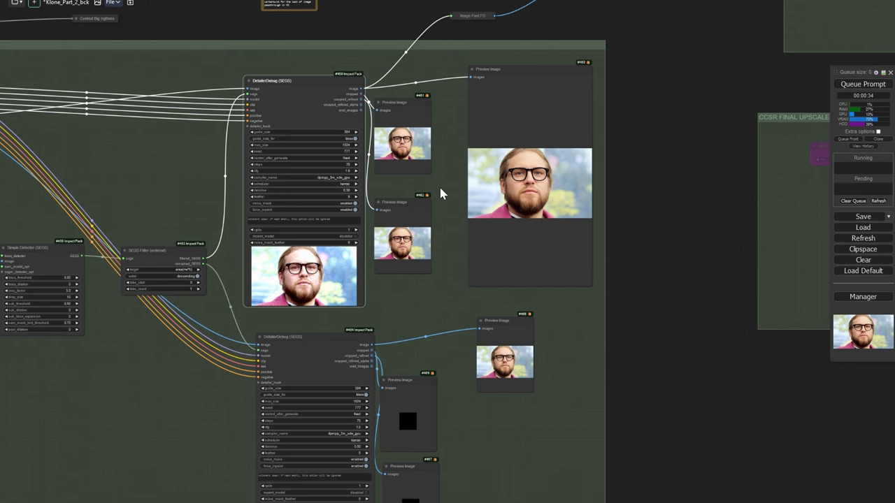
pyautogui.moveTo(436, 205); pyautogui.dragTo(65, 256)
pyautogui.moveTo(559, 99); pyautogui.dragTo(208, 126)
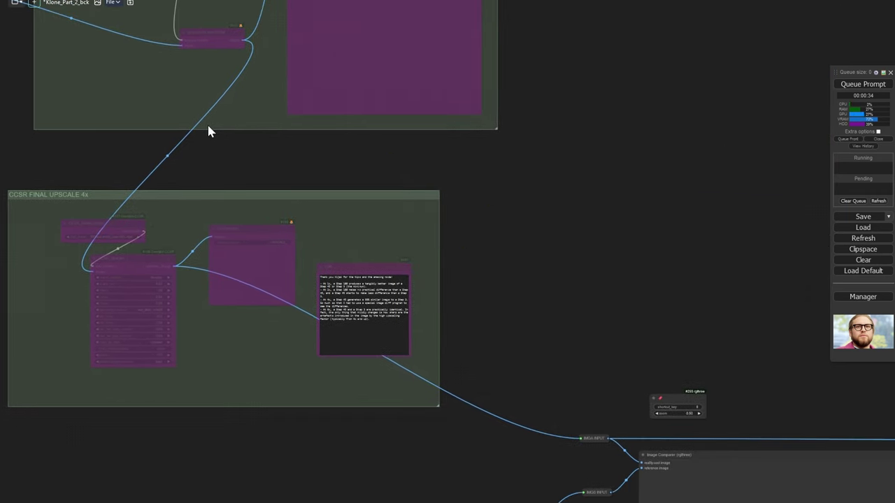
pyautogui.moveTo(608, 268); pyautogui.dragTo(299, 66)
pyautogui.scroll(1, 299, 67)
pyautogui.moveTo(711, 203); pyautogui.dragTo(320, 59)
pyautogui.scroll(-10, 319, 59)
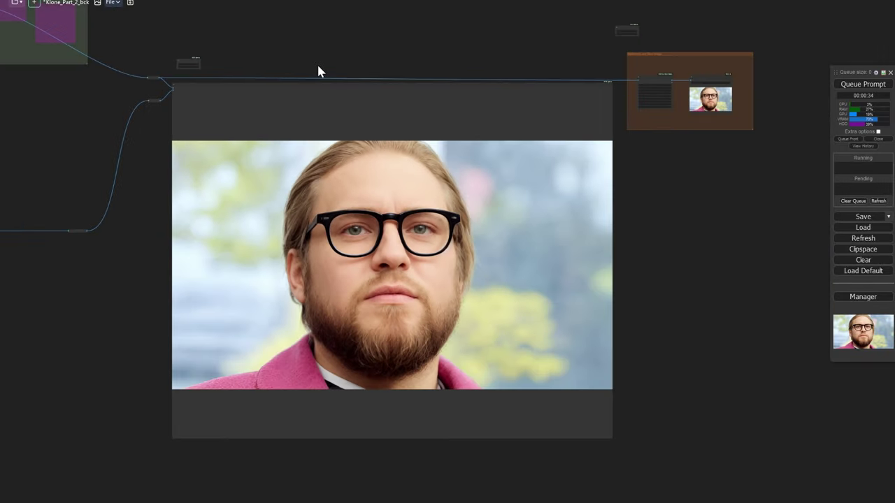
# Step: Compare the original and refined skin and eye detail around the man's glasses in the Image Comparer
pyautogui.scroll(10, 408, 154)
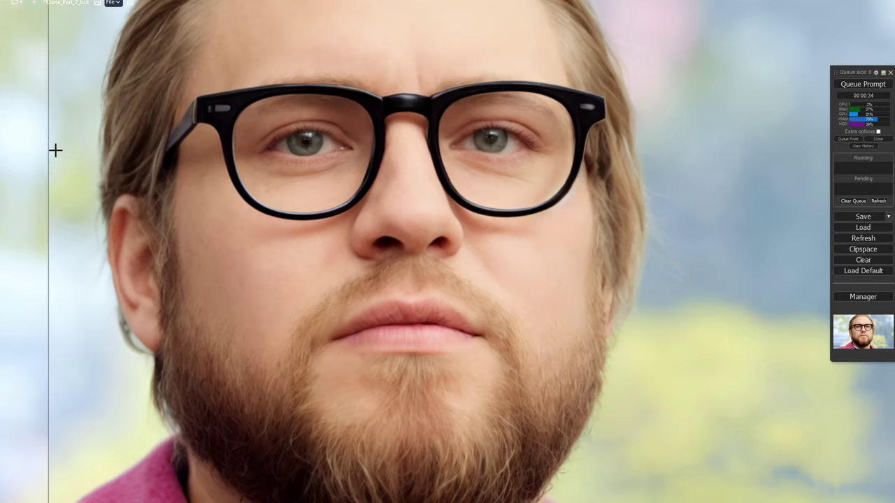
pyautogui.scroll(5, 56, 144)
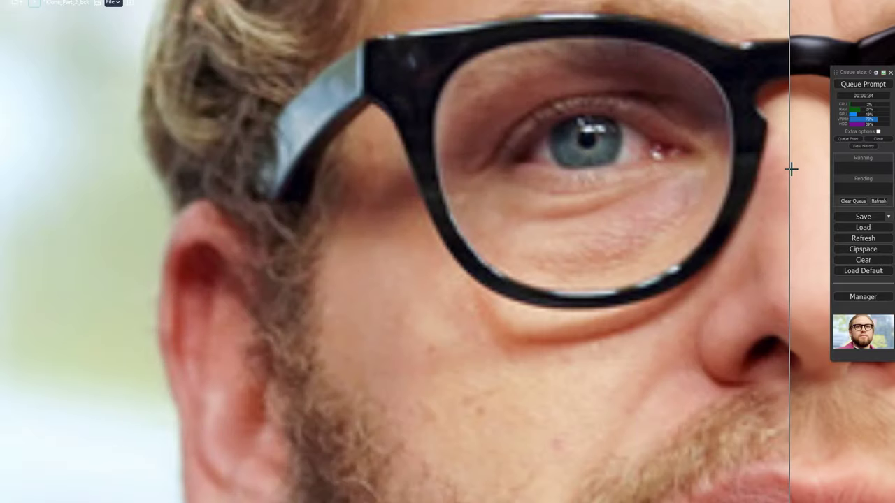
pyautogui.moveTo(819, 166); pyautogui.dragTo(569, 214)
pyautogui.scroll(8, 573, 211)
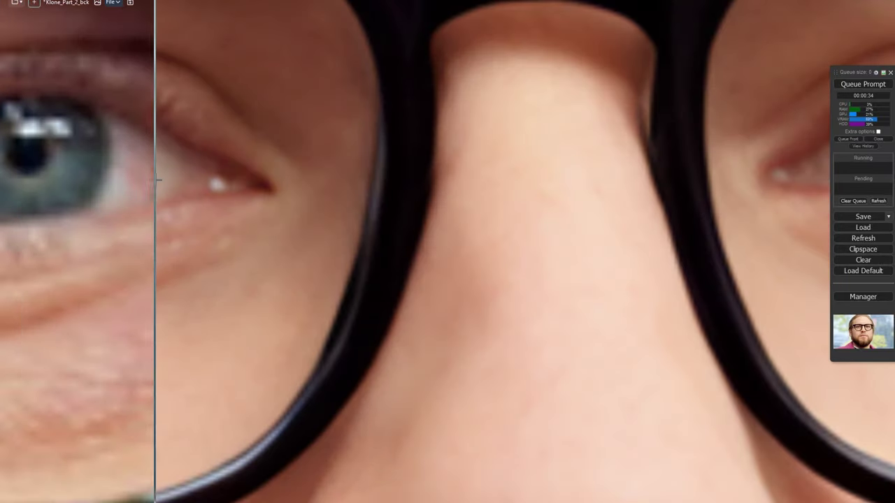
pyautogui.moveTo(160, 168); pyautogui.dragTo(523, 166)
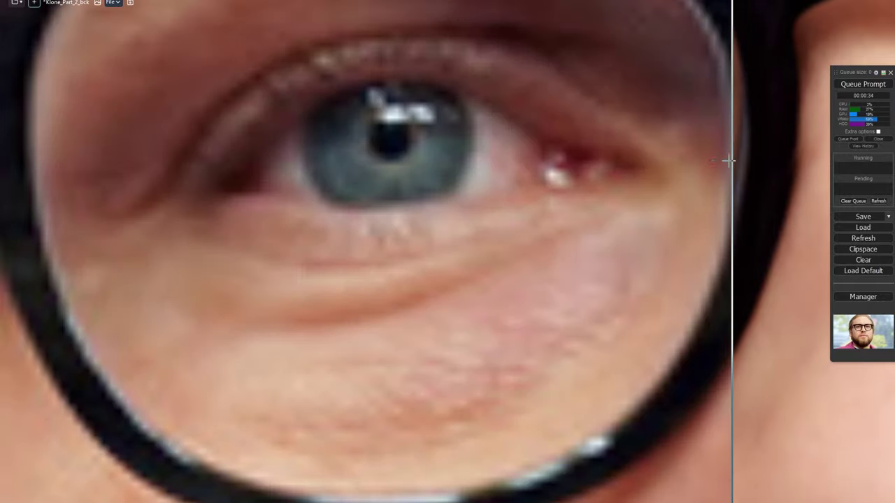
pyautogui.scroll(-10, 235, 146)
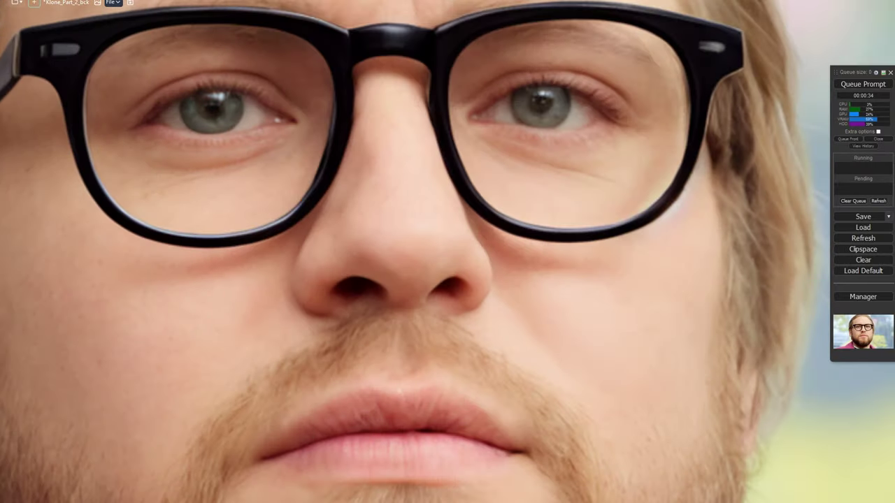
# Step: Compare the bearded man's full portrait before and after refinement in the Image Comparer
pyautogui.scroll(-10, 112, 116)
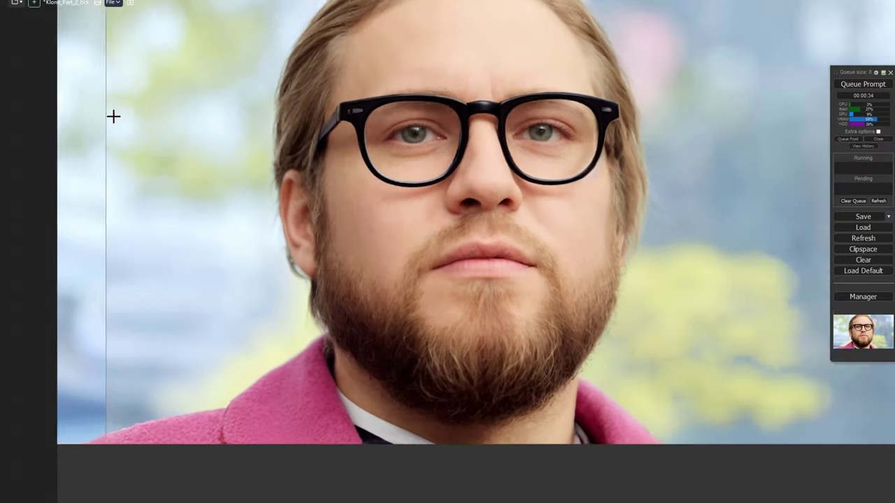
pyautogui.scroll(-4, 192, 116)
pyautogui.scroll(5, 391, 144)
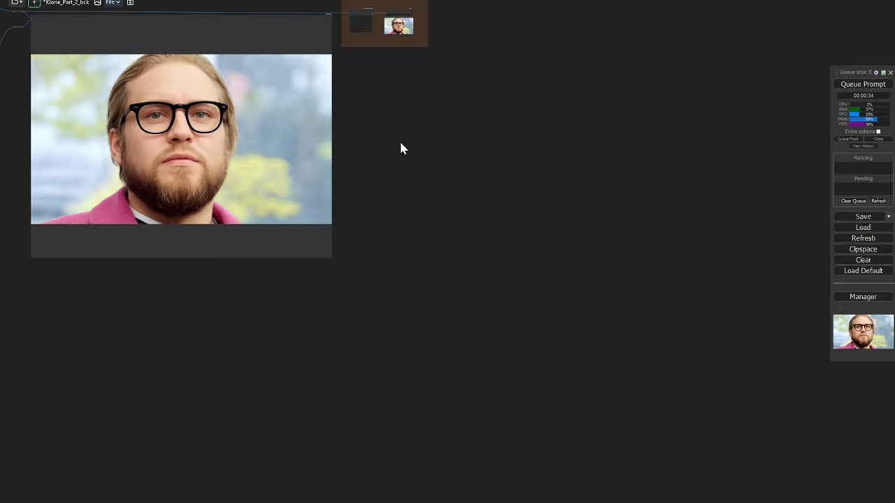
pyautogui.moveTo(427, 167); pyautogui.dragTo(595, 228)
pyautogui.scroll(5, 206, 154)
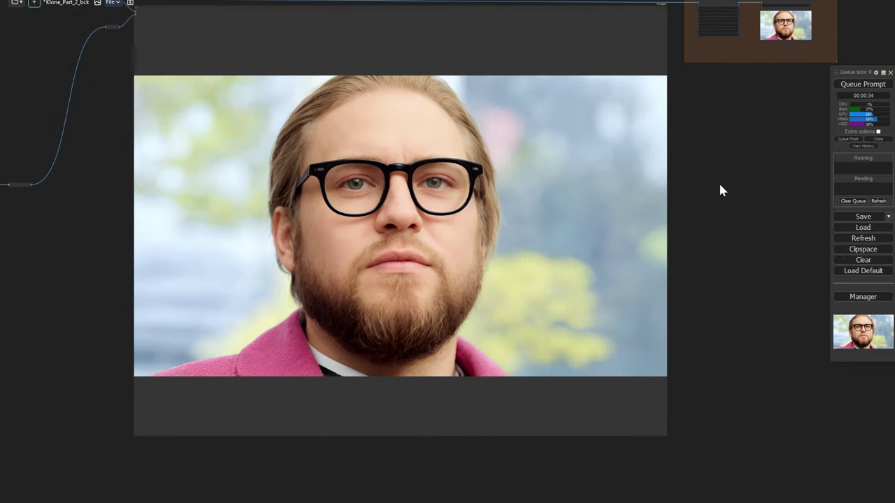
pyautogui.scroll(-4, 179, 172)
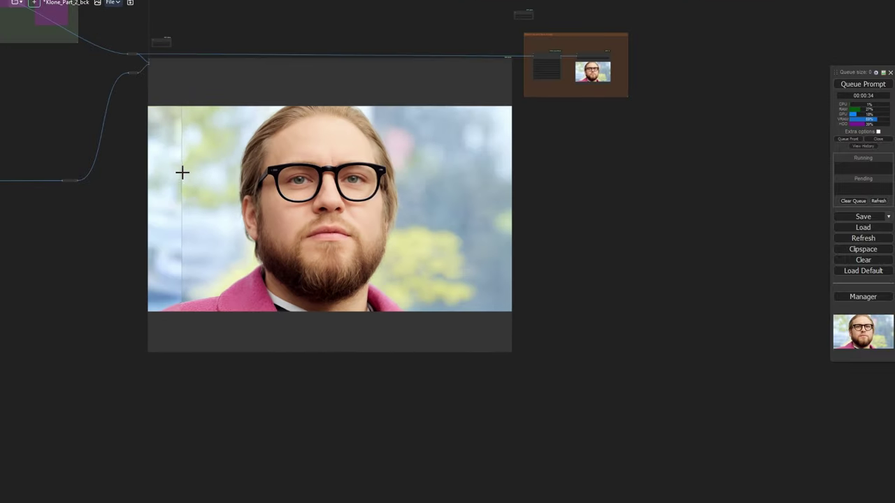
pyautogui.scroll(-4, 184, 177)
# Step: Survey the FACE DETAILLER & FINAL STEPS section, from the earlier portrait previews to the final comparison
pyautogui.moveTo(197, 185); pyautogui.dragTo(389, 205)
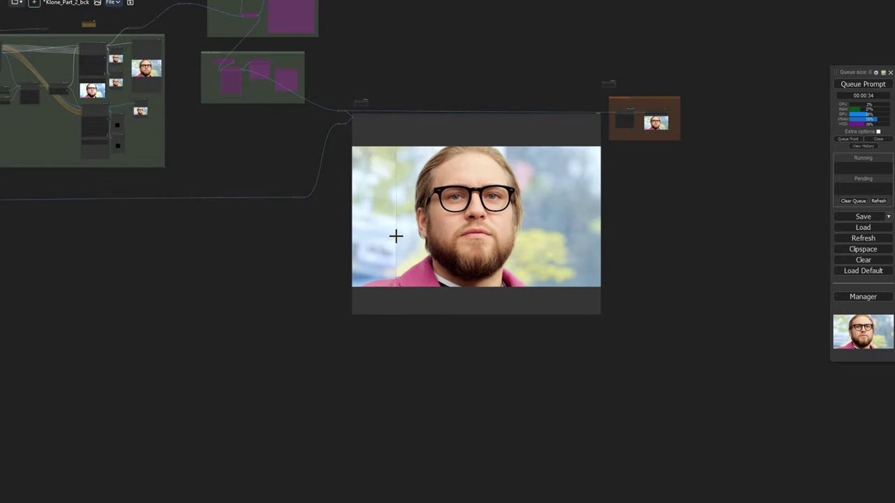
pyautogui.moveTo(251, 237); pyautogui.dragTo(513, 281)
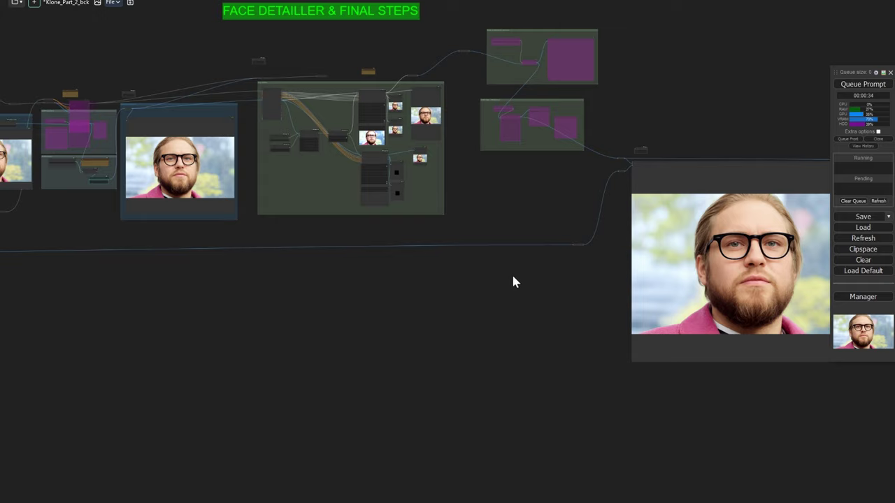
pyautogui.moveTo(513, 281); pyautogui.dragTo(715, 286)
pyautogui.moveTo(306, 296); pyautogui.dragTo(468, 316)
pyautogui.moveTo(543, 305); pyautogui.dragTo(251, 316)
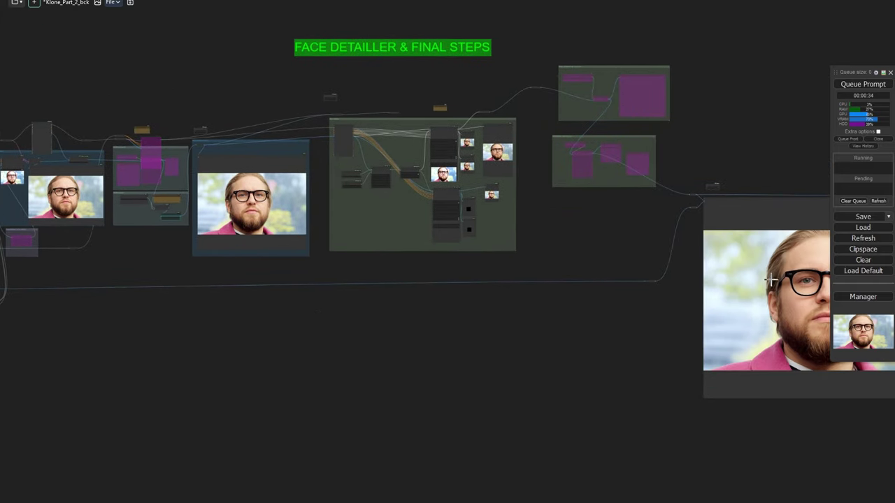
pyautogui.moveTo(620, 256); pyautogui.dragTo(336, 327)
pyautogui.moveTo(222, 318); pyautogui.dragTo(547, 314)
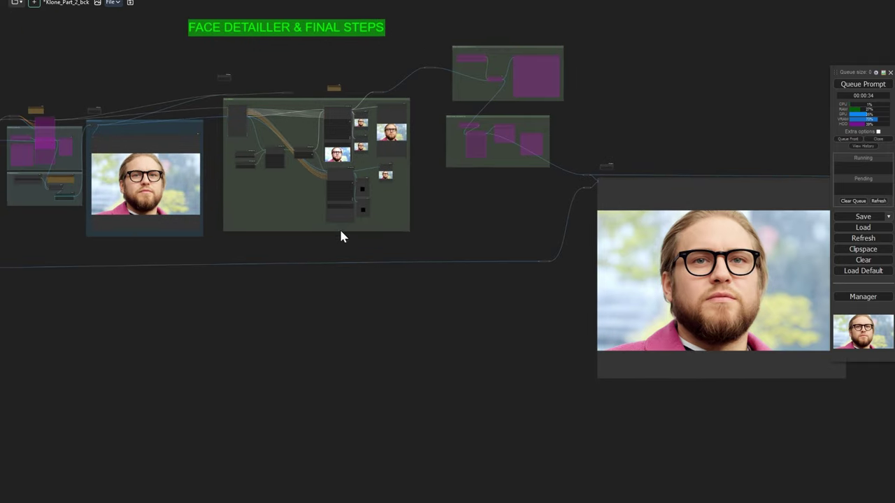
pyautogui.moveTo(349, 363); pyautogui.dragTo(698, 384)
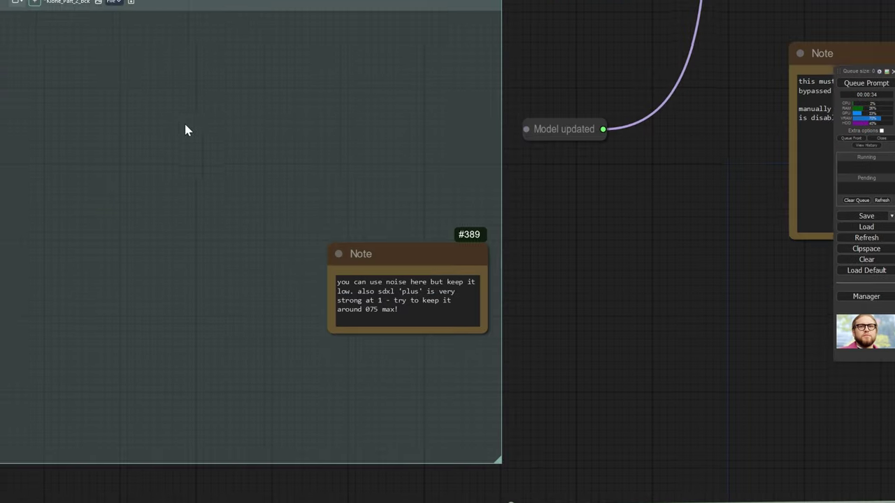
# Step: Move the Model reroute slightly closer to the Image (original) reroute beside the IPAdapter group
pyautogui.moveTo(184, 124); pyautogui.dragTo(477, 195)
pyautogui.scroll(-6, 373, 160)
pyautogui.scroll(6, 393, 121)
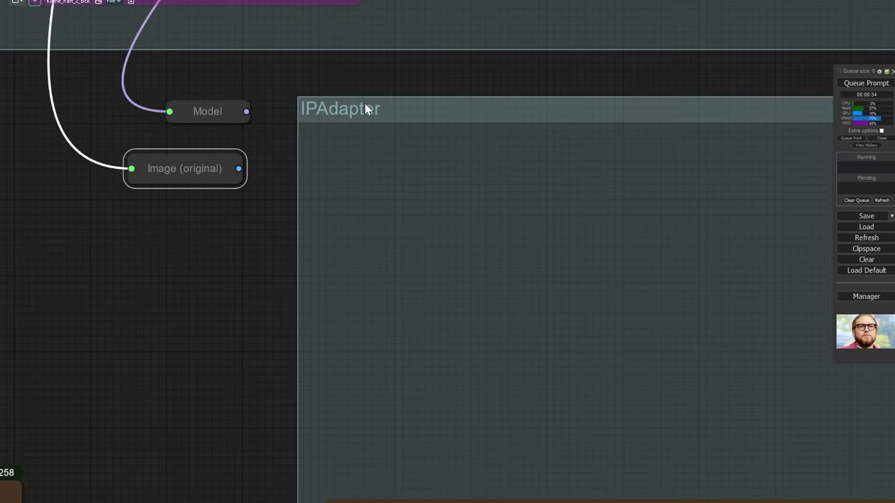
pyautogui.moveTo(208, 111)
pyautogui.mouseDown()
pyautogui.moveTo(209, 94)
pyautogui.moveTo(207, 111)
pyautogui.mouseUp()
pyautogui.click(190, 162)
pyautogui.moveTo(190, 112)
pyautogui.mouseDown()
pyautogui.moveTo(190, 100)
pyautogui.moveTo(179, 104)
pyautogui.moveTo(185, 127)
pyautogui.mouseUp()
# Step: Examine the empty IPAdapter group with its notes and the Model updated reroute on its output side
pyautogui.moveTo(643, 209); pyautogui.dragTo(273, 184)
pyautogui.scroll(-5, 272, 182)
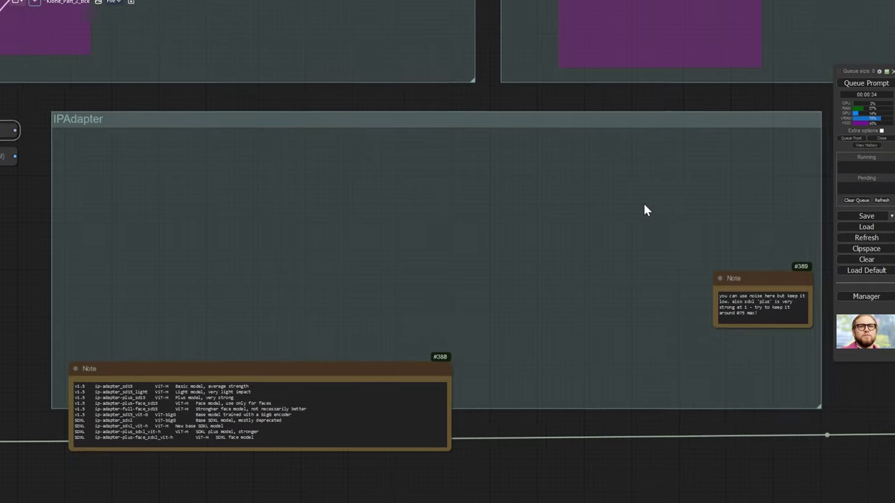
pyautogui.moveTo(677, 205); pyautogui.dragTo(177, 208)
pyautogui.scroll(11, 401, 193)
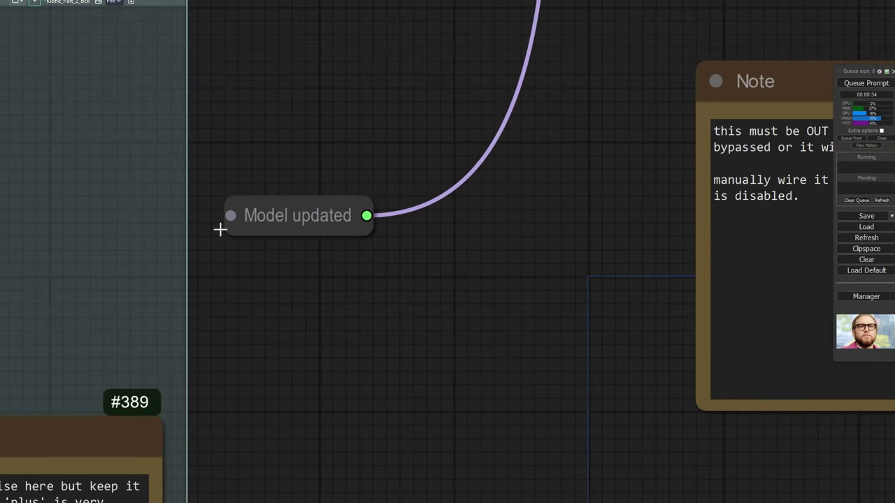
pyautogui.scroll(-4, 345, 226)
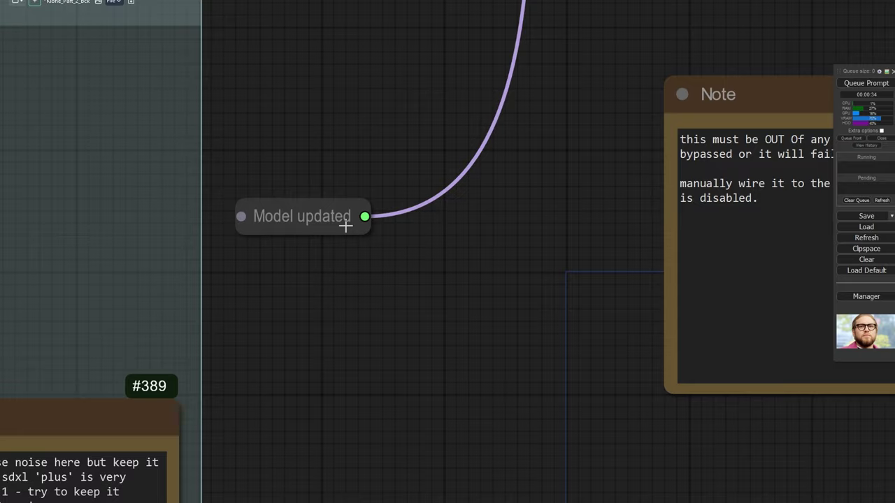
pyautogui.moveTo(310, 238); pyautogui.dragTo(622, 250)
pyautogui.scroll(-6, 192, 203)
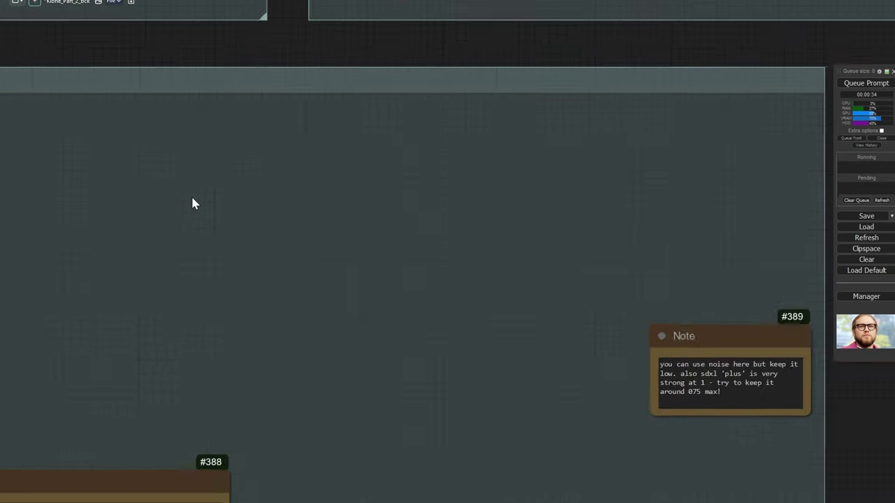
pyautogui.moveTo(194, 198); pyautogui.dragTo(426, 219)
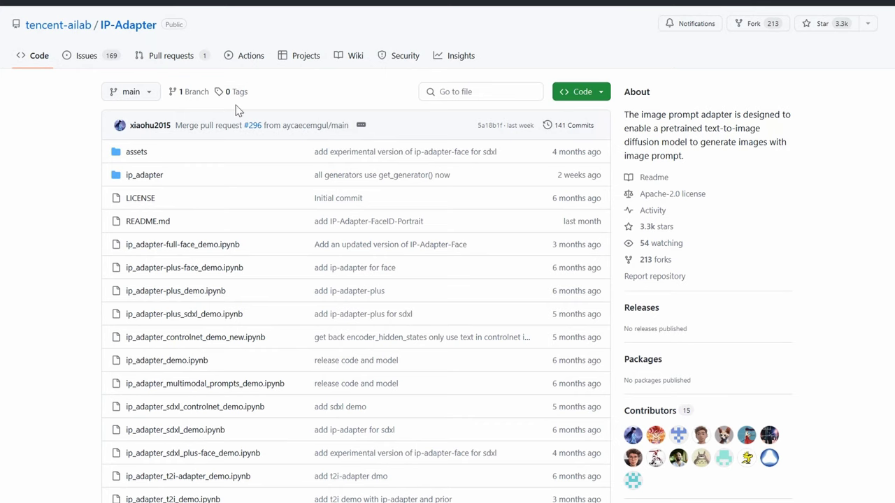
# Step: Read the introduction, architecture diagram and release list on the tencent-ailab/IP-Adapter GitHub page
pyautogui.scroll(-10, 238, 109)
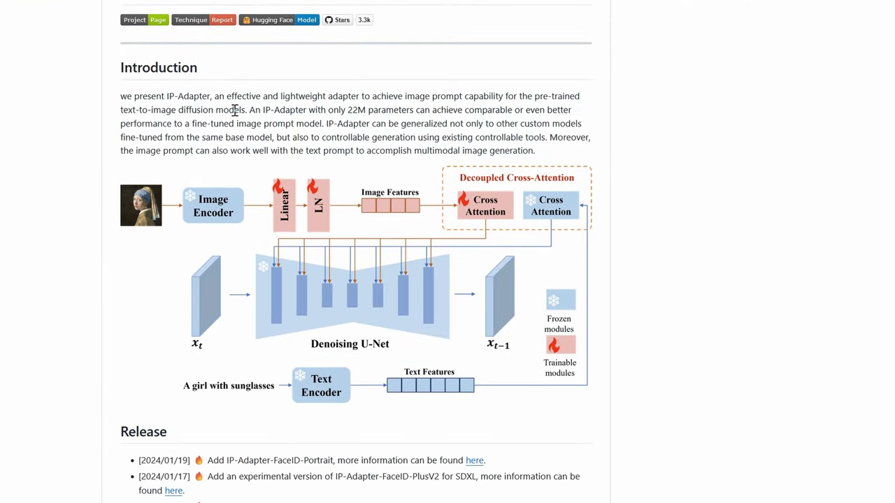
pyautogui.scroll(-1, 235, 110)
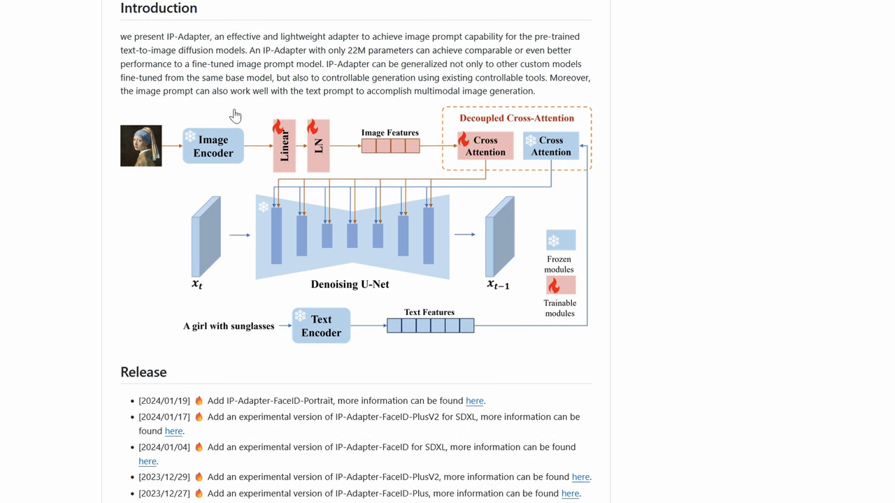
pyautogui.scroll(-1, 236, 112)
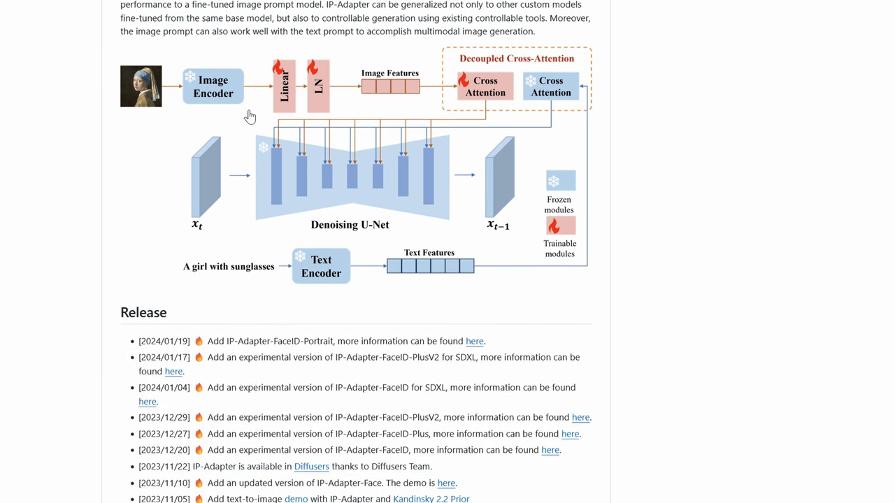
pyautogui.scroll(-3, 250, 112)
pyautogui.scroll(2, 250, 114)
pyautogui.scroll(2, 250, 116)
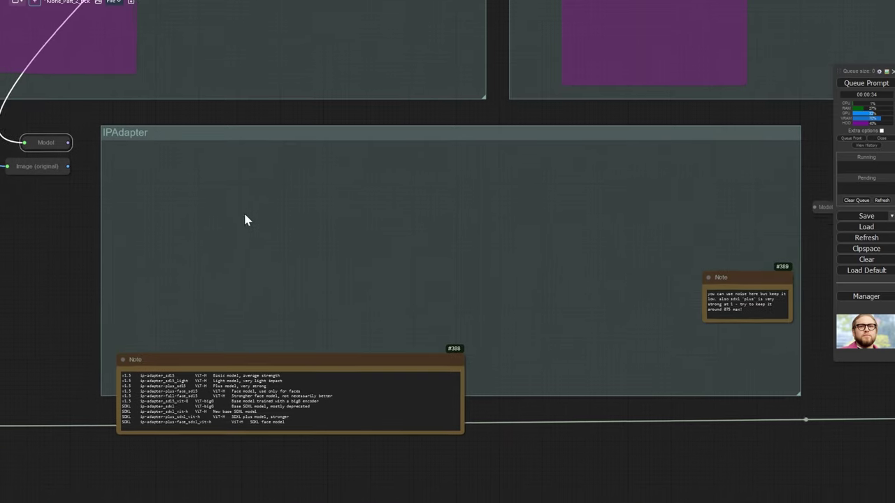
# Step: Read the IP-Adapter model note, highlighting the v1.5 entries and the SDXL entries
pyautogui.scroll(5, 243, 212)
pyautogui.scroll(1, 215, 231)
pyautogui.moveTo(215, 232); pyautogui.dragTo(267, 144)
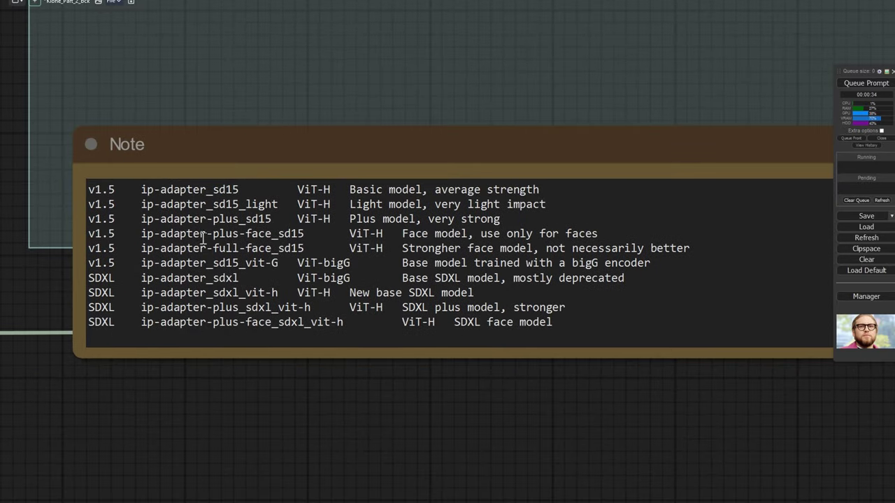
pyautogui.doubleClick(225, 189)
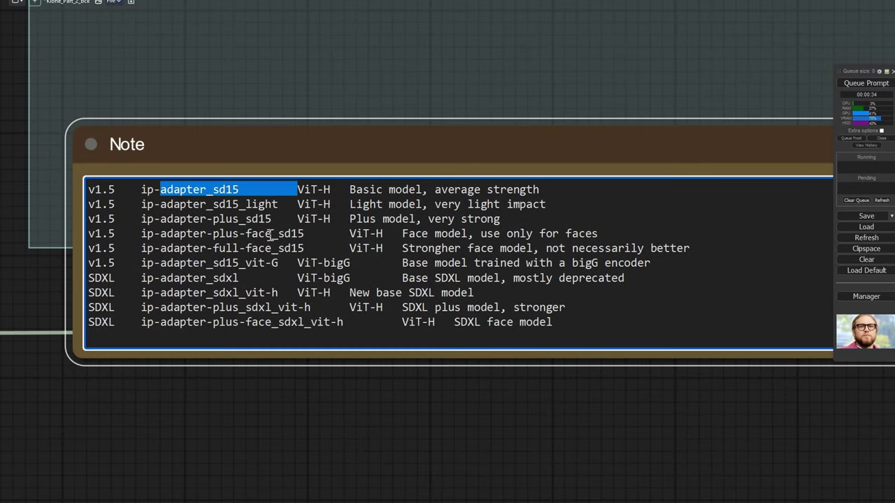
pyautogui.doubleClick(228, 293)
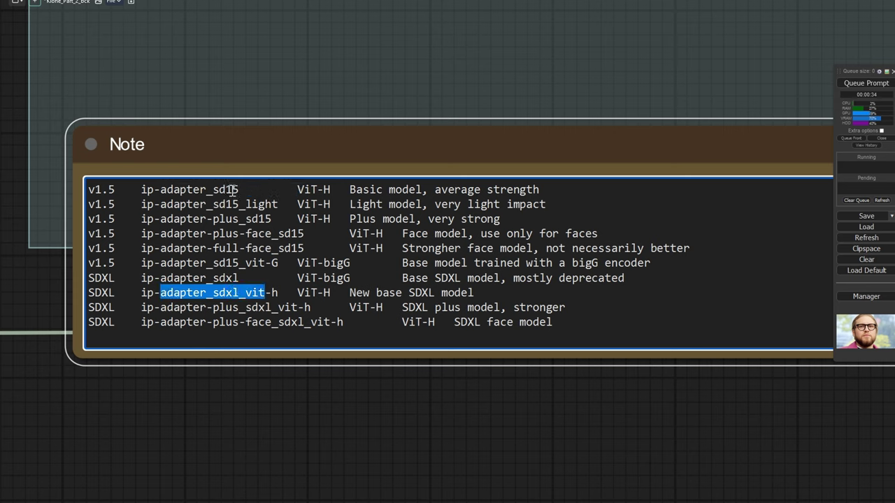
pyautogui.moveTo(232, 189); pyautogui.dragTo(279, 248)
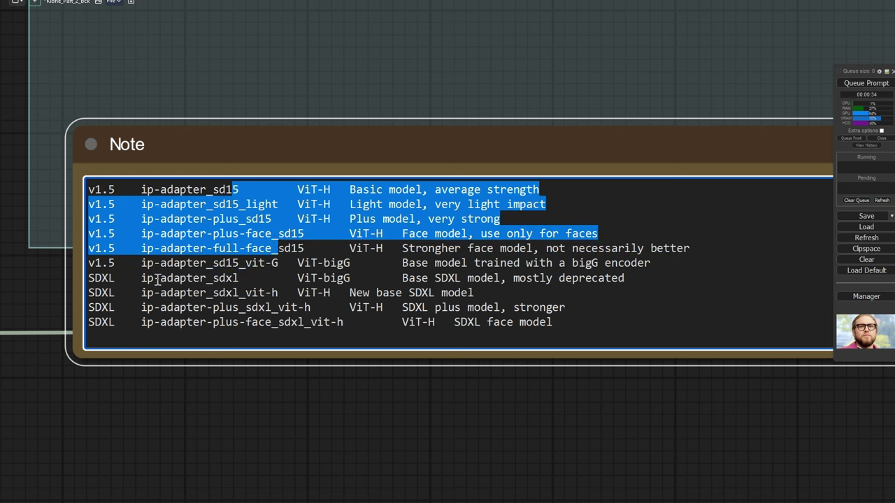
pyautogui.moveTo(142, 280); pyautogui.dragTo(318, 323)
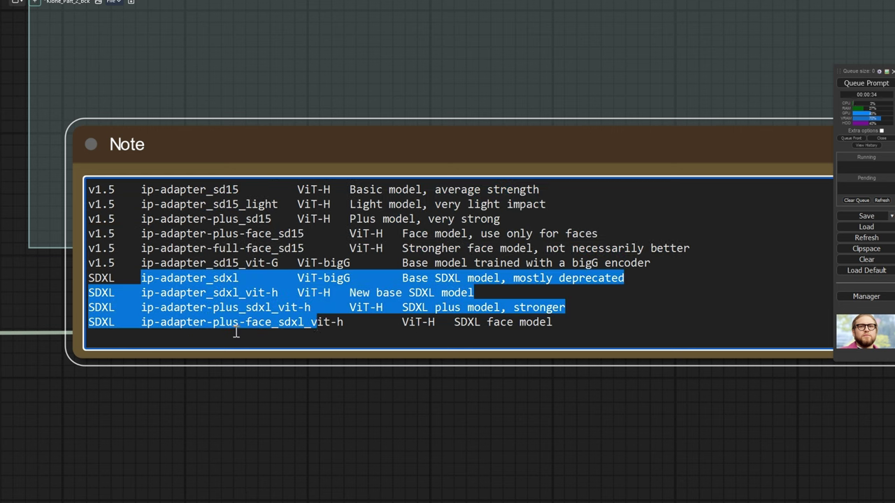
# Step: Highlight the note's complete model list and return to the empty IPAdapter group
pyautogui.moveTo(587, 313); pyautogui.dragTo(80, 198)
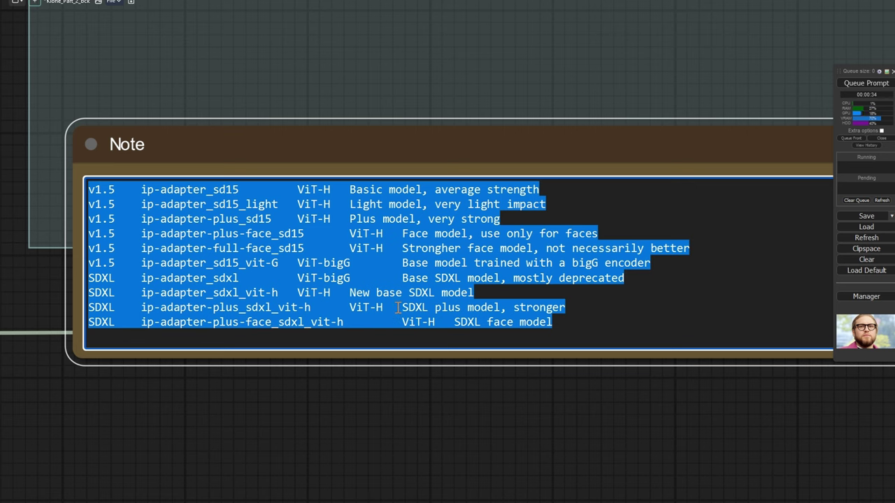
pyautogui.scroll(-4, 388, 51)
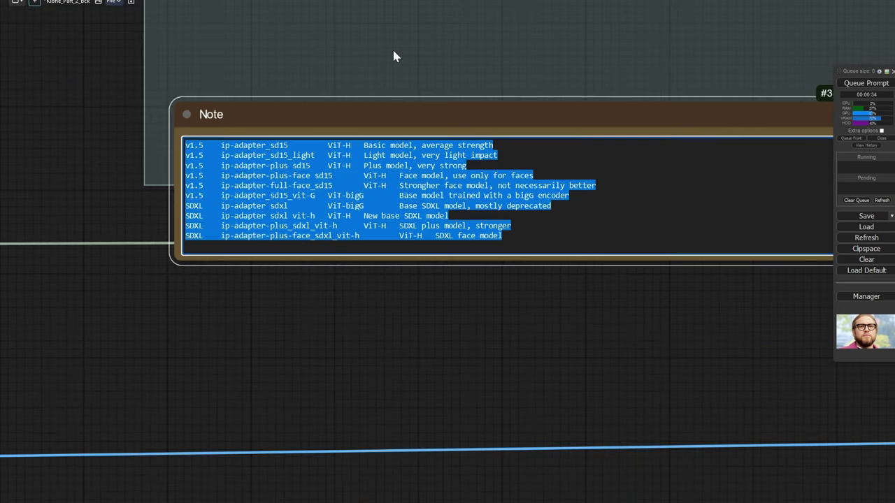
pyautogui.moveTo(393, 49); pyautogui.dragTo(313, 268)
pyautogui.scroll(-5, 346, 223)
pyautogui.scroll(-1, 352, 222)
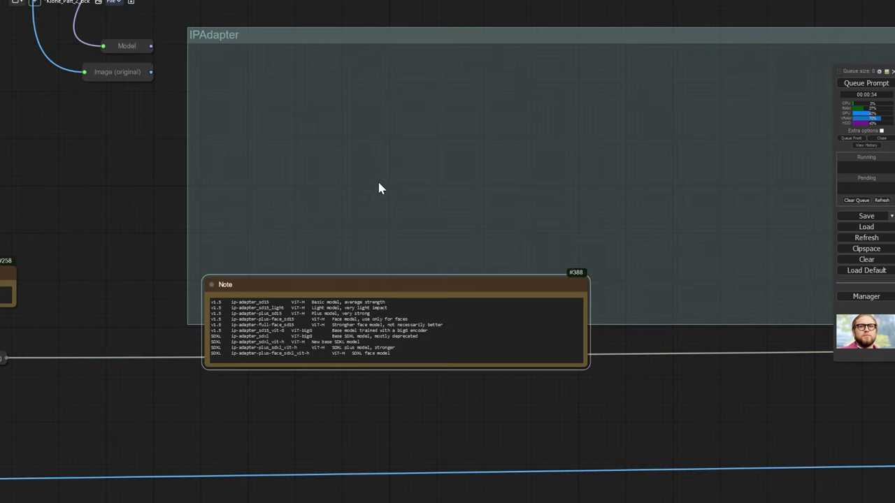
# Step: Add a Prepare Image For Clip Vision node inside the IPAdapter group
pyautogui.moveTo(377, 192); pyautogui.dragTo(346, 200)
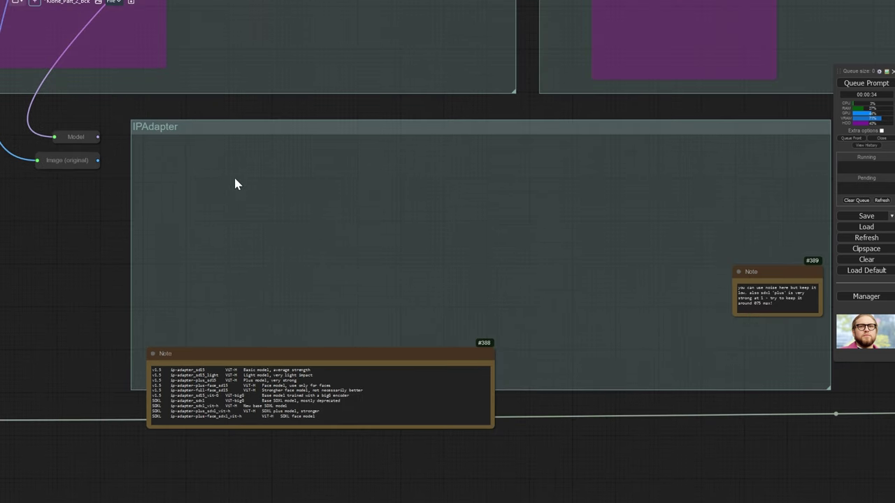
pyautogui.doubleClick(223, 181)
pyautogui.write('pre')
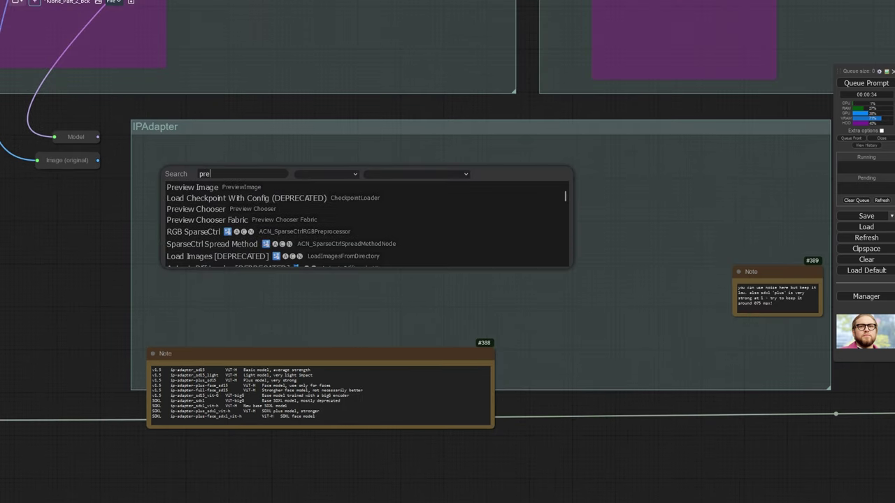
pyautogui.write('pare im')
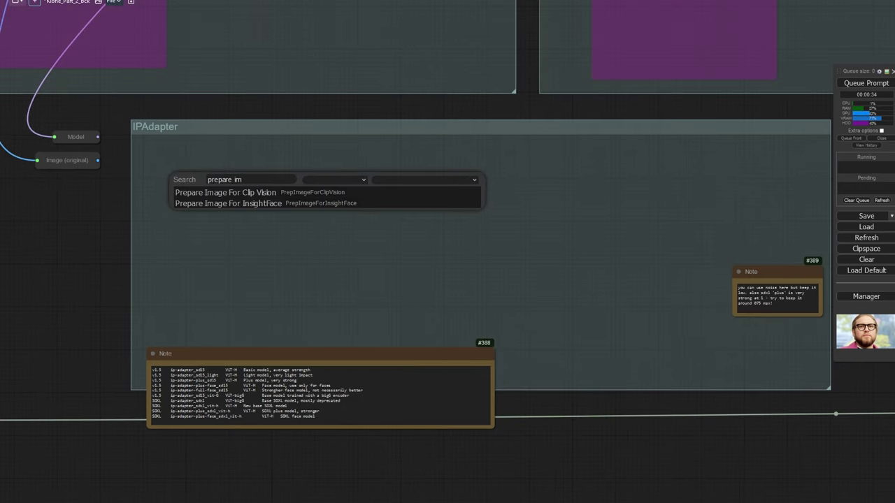
pyautogui.click(259, 193)
# Step: Add a Load IPAdapter Model node beside the Prepare Image For Clip Vision node
pyautogui.doubleClick(462, 190)
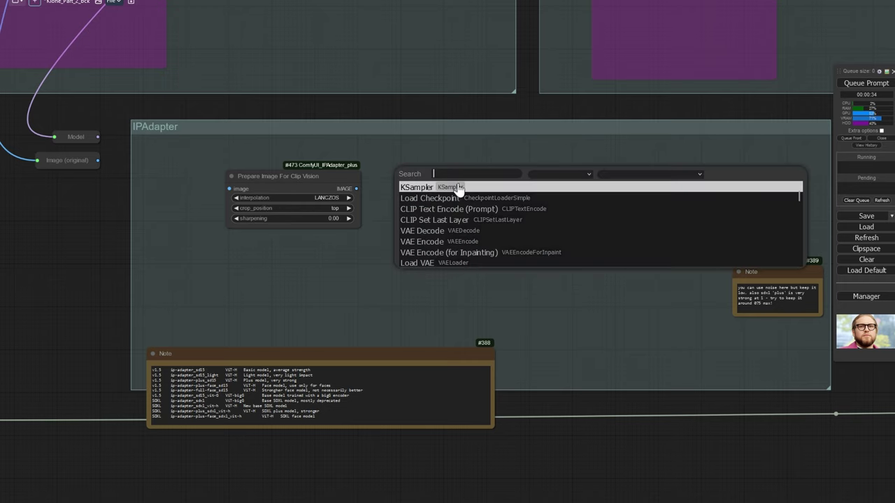
pyautogui.write('load ')
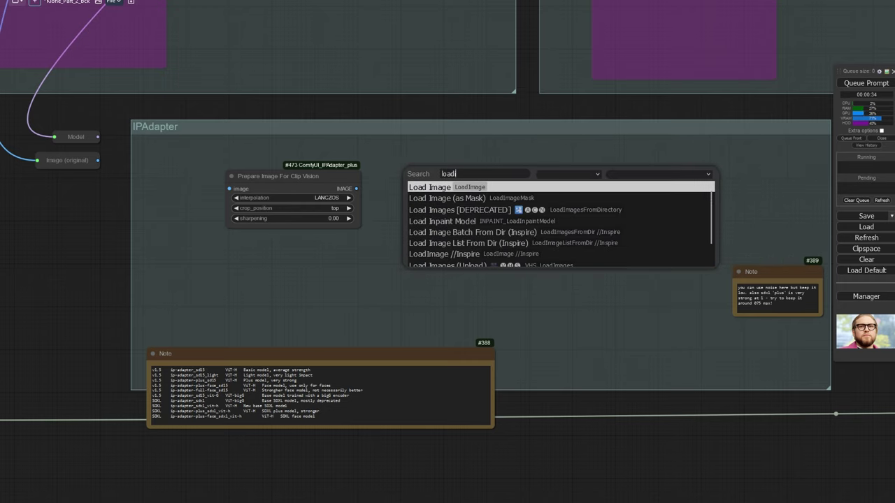
pyautogui.write('ip')
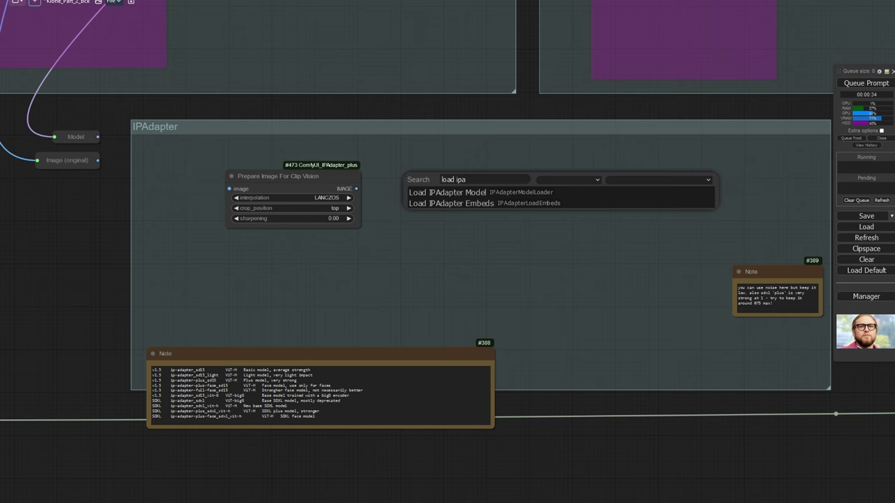
pyautogui.write('a')
pyautogui.click(481, 194)
pyautogui.moveTo(502, 192); pyautogui.dragTo(305, 212)
# Step: Add an Apply IPAdapter node at the output side of the IPAdapter group
pyautogui.doubleClick(458, 182)
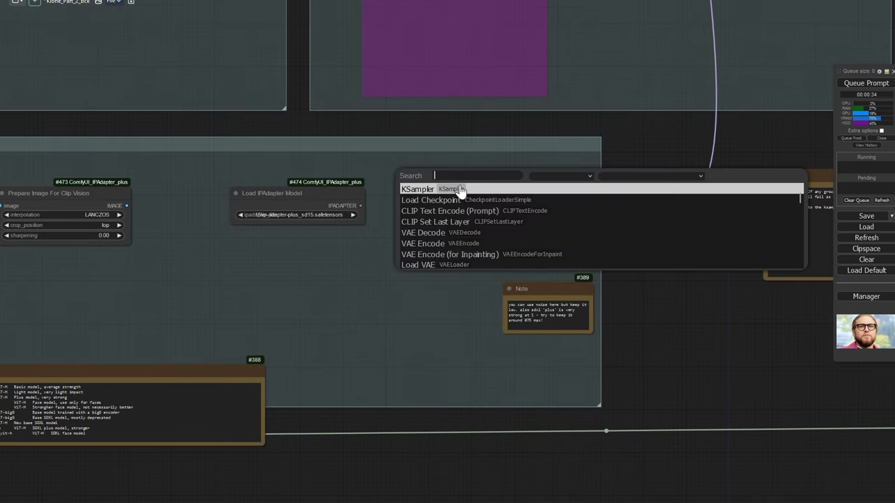
pyautogui.write('apply')
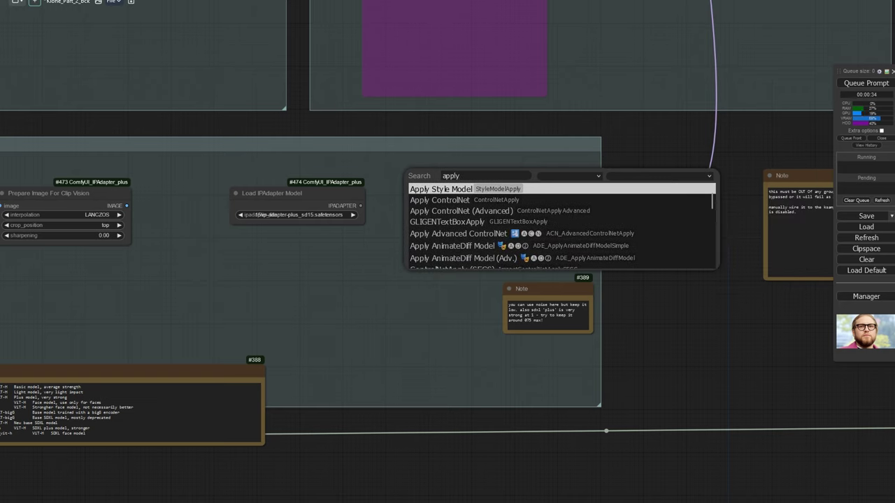
pyautogui.write(' ip')
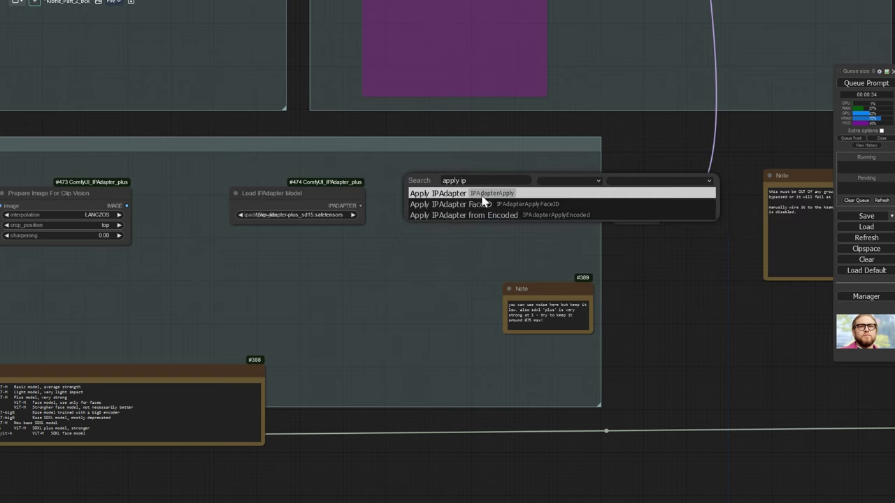
pyautogui.click(482, 198)
# Step: Add a Load CLIP Vision node below the Load IPAdapter Model node and widen it so its full model name fits
pyautogui.doubleClick(233, 271)
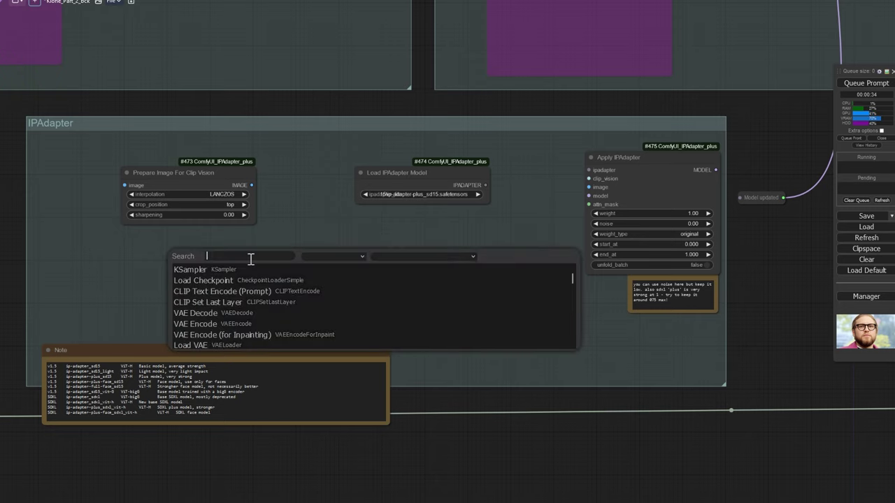
pyautogui.write('load clip')
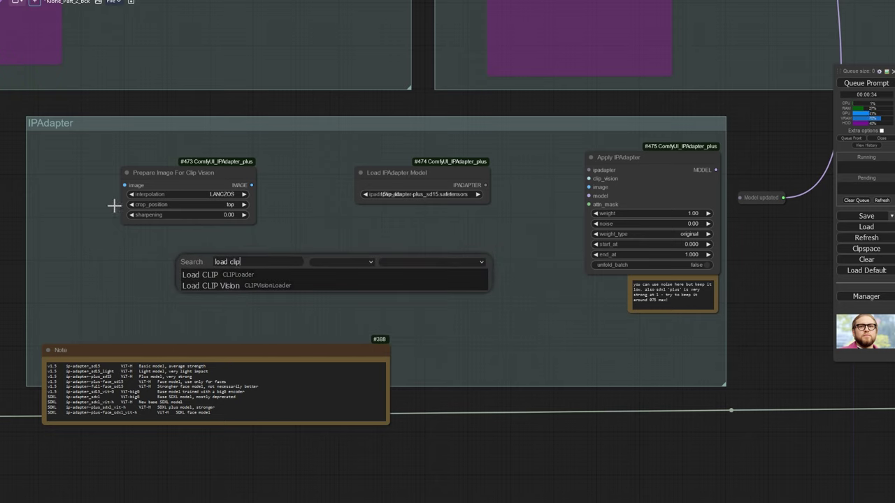
pyautogui.click(234, 286)
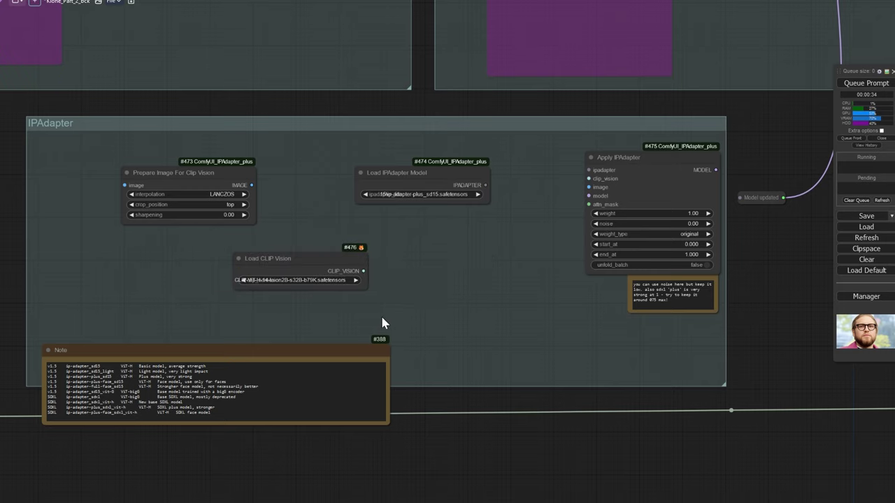
pyautogui.moveTo(365, 289); pyautogui.dragTo(482, 304)
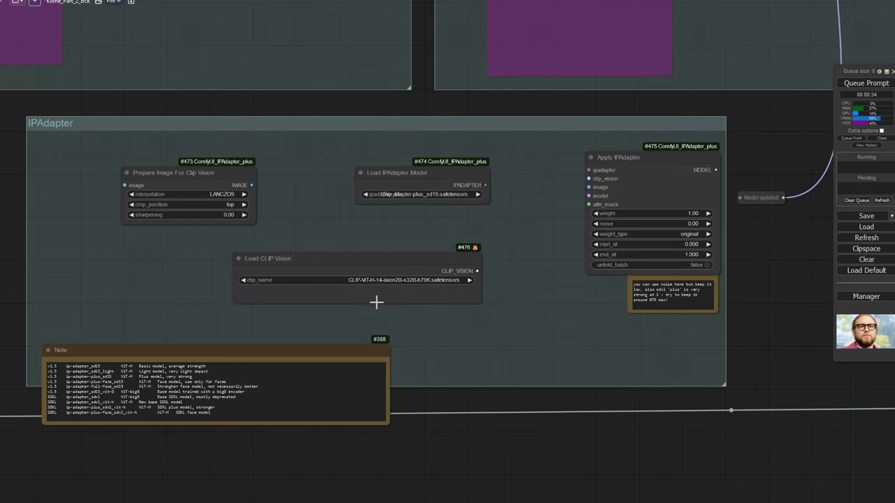
# Step: Connect the Image (original) reroute to the Prepare Image For Clip Vision node and set its crop_position to center
pyautogui.scroll(5, 239, 251)
pyautogui.moveTo(200, 241); pyautogui.dragTo(300, 284)
pyautogui.moveTo(250, 174); pyautogui.dragTo(303, 204)
pyautogui.click(302, 203)
pyautogui.click(342, 193)
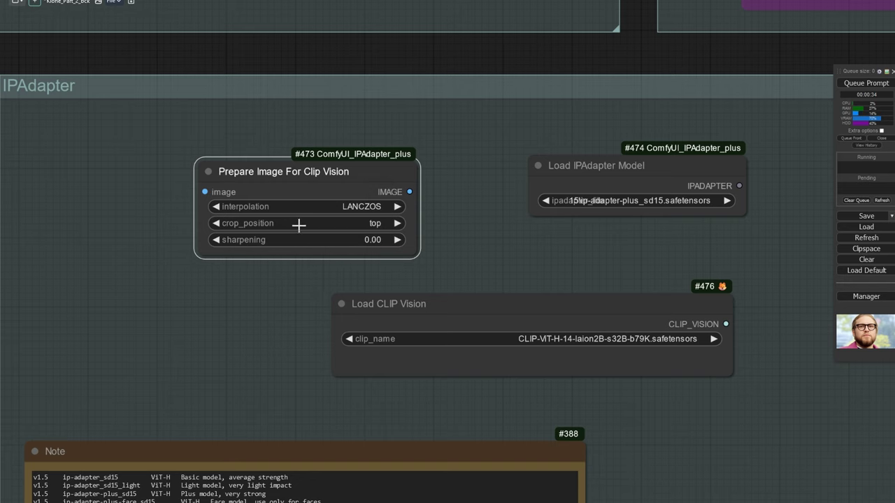
pyautogui.scroll(-5, 235, 247)
pyautogui.moveTo(179, 244); pyautogui.dragTo(297, 247)
pyautogui.moveTo(174, 183); pyautogui.dragTo(334, 215)
pyautogui.scroll(2, 360, 224)
pyautogui.click(379, 236)
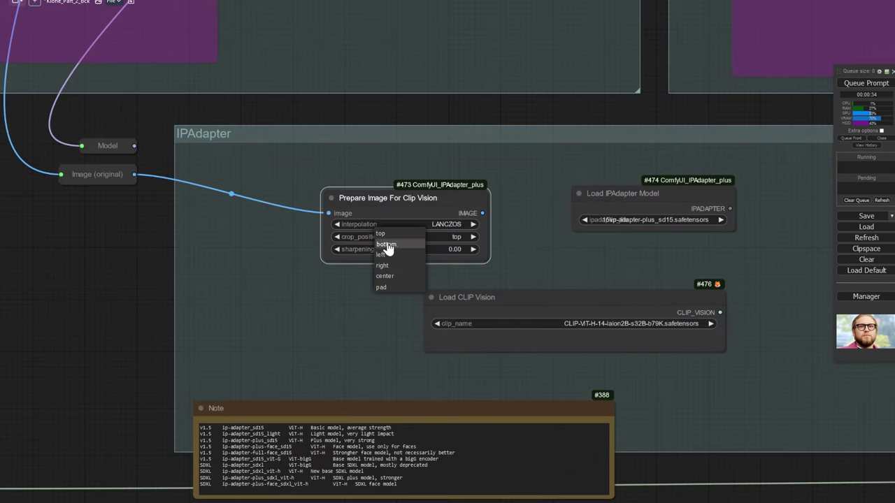
pyautogui.click(412, 276)
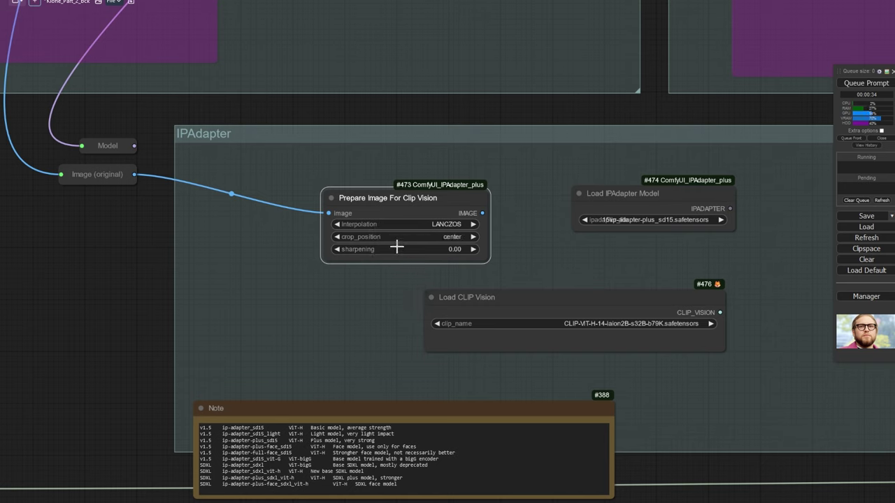
# Step: Attach a Preview Image node to the Prepare Image For Clip Vision output and place it below that node
pyautogui.moveTo(386, 210); pyautogui.dragTo(233, 285)
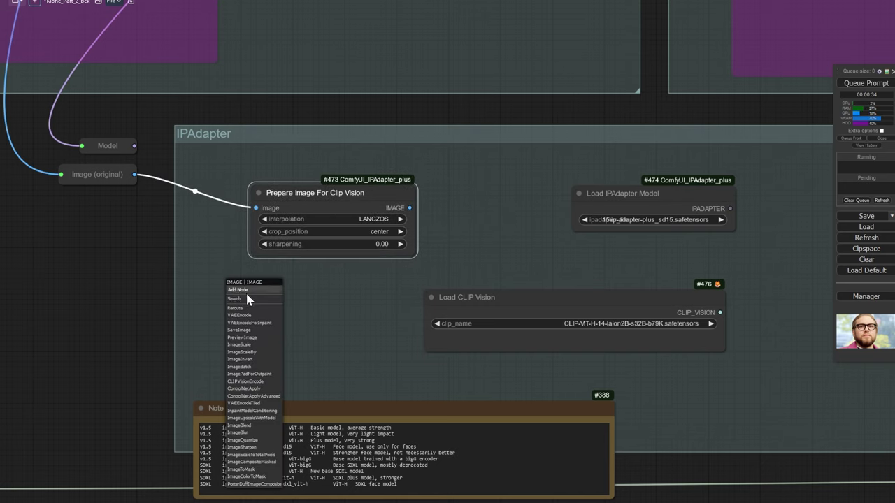
pyautogui.click(254, 337)
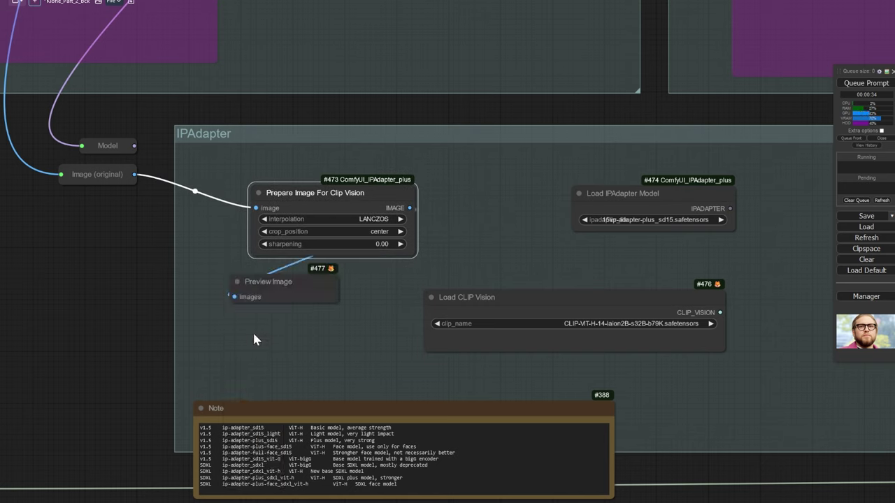
pyautogui.moveTo(314, 280); pyautogui.dragTo(264, 285)
# Step: Reposition the Load IPAdapter Model node and enlarge it so its full file name fits
pyautogui.moveTo(506, 276); pyautogui.dragTo(262, 270)
pyautogui.scroll(-2, 254, 272)
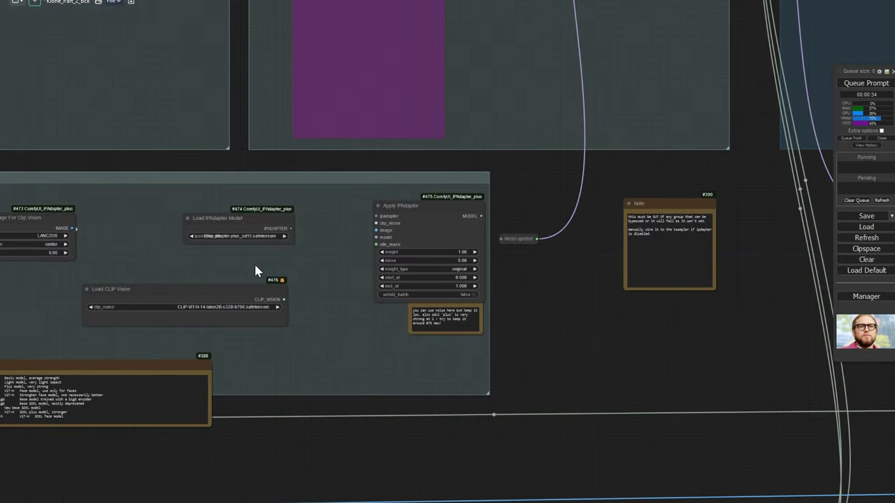
pyautogui.moveTo(140, 249); pyautogui.dragTo(341, 217)
pyautogui.scroll(5, 144, 256)
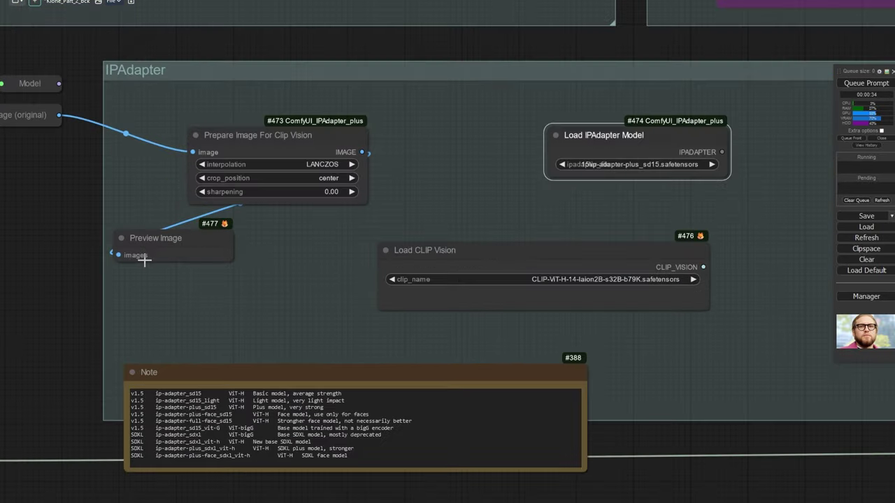
pyautogui.scroll(-6, 185, 241)
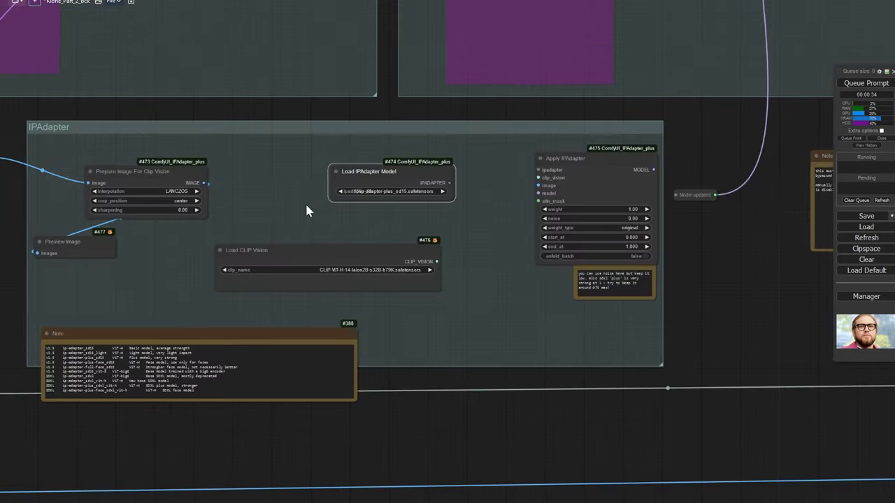
pyautogui.moveTo(304, 202); pyautogui.dragTo(221, 201)
pyautogui.moveTo(287, 174); pyautogui.dragTo(232, 163)
pyautogui.scroll(5, 265, 182)
pyautogui.moveTo(299, 186); pyautogui.dragTo(436, 216)
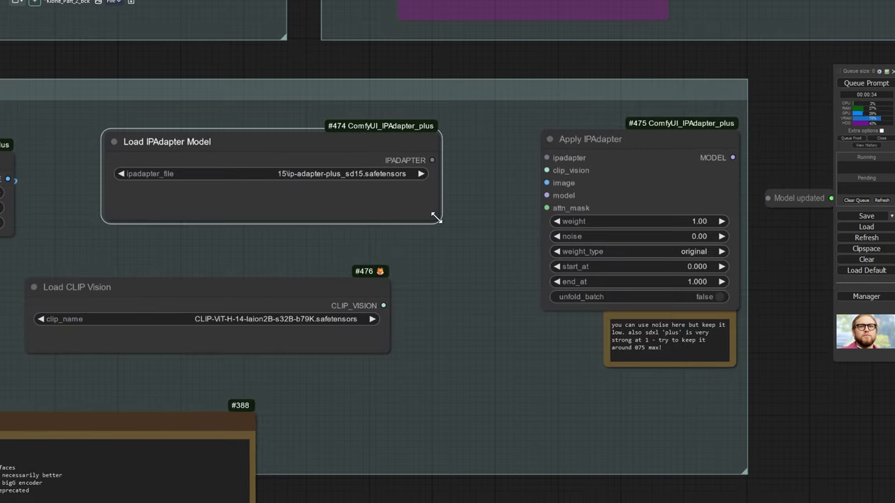
pyautogui.moveTo(236, 245); pyautogui.dragTo(358, 264)
pyautogui.scroll(1, 378, 251)
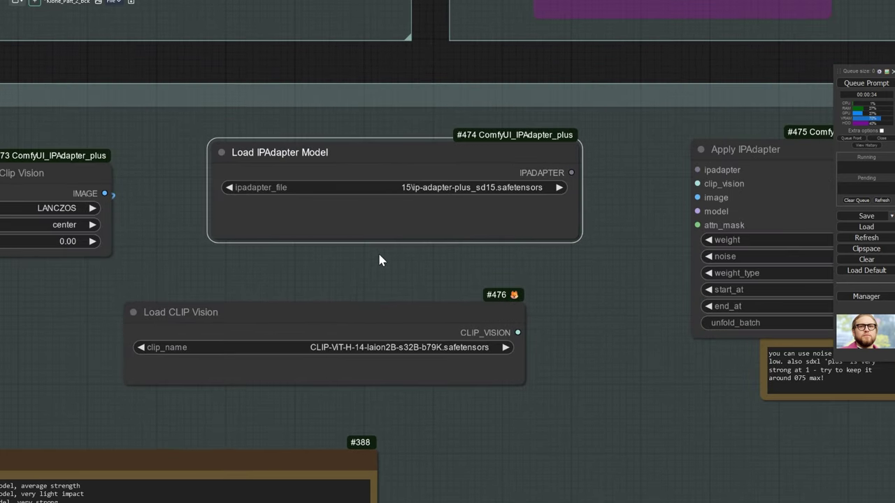
# Step: Choose ip-adapter-plus_sdxl_vit-h.safetensors as the IPAdapter model and CLIP-ViT-H-14-laion2B-s32B-b79K.safetensors as the CLIP Vision model
pyautogui.scroll(-4, 365, 245)
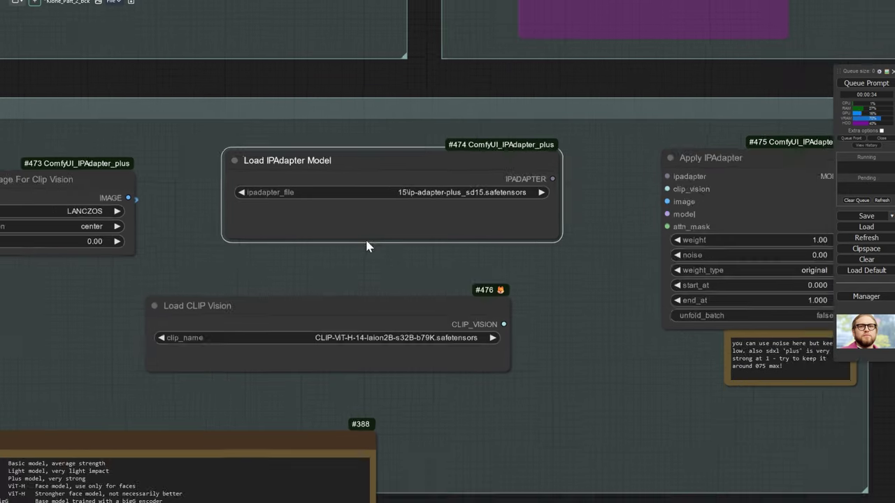
pyautogui.scroll(4, 363, 219)
pyautogui.click(166, 367)
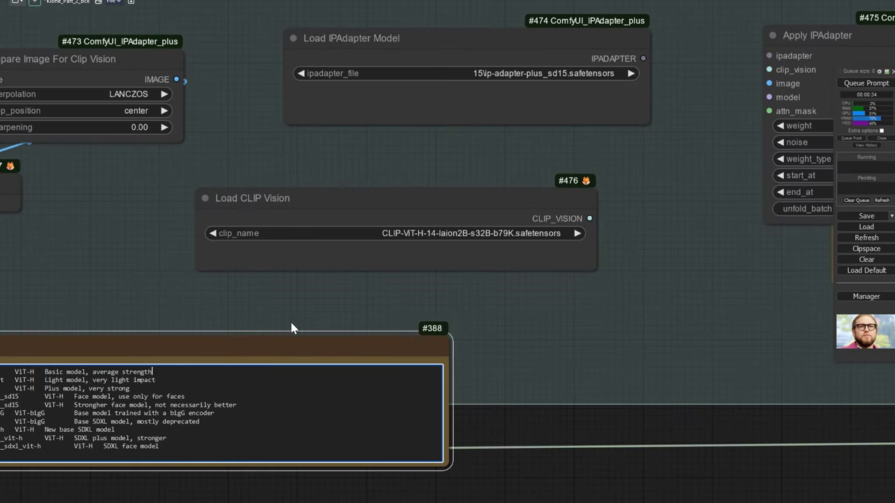
pyautogui.moveTo(260, 304); pyautogui.dragTo(274, 298)
pyautogui.click(522, 67)
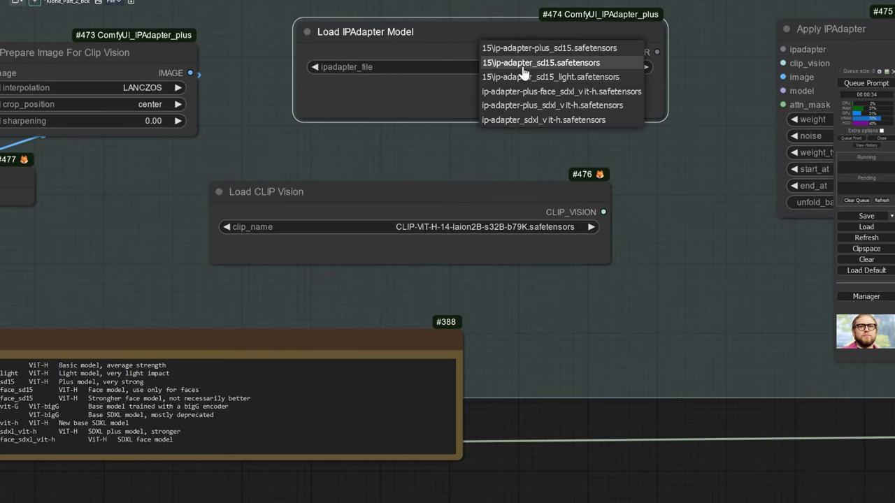
pyautogui.click(600, 106)
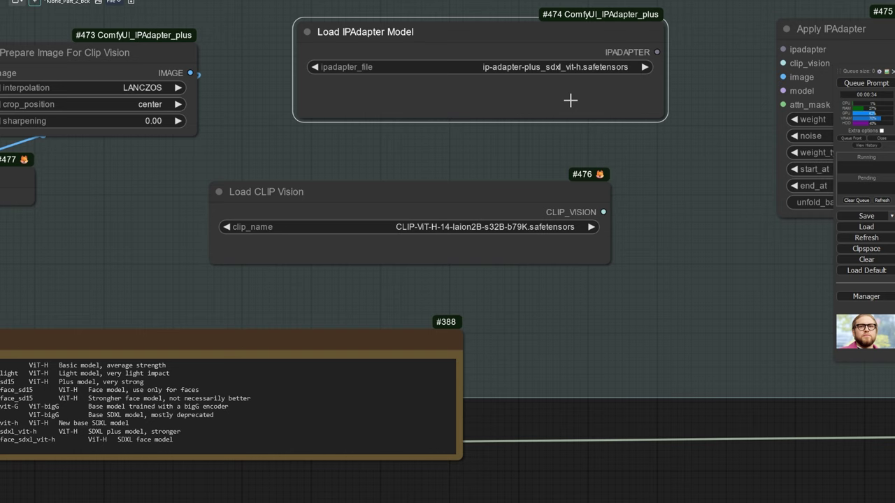
pyautogui.click(482, 229)
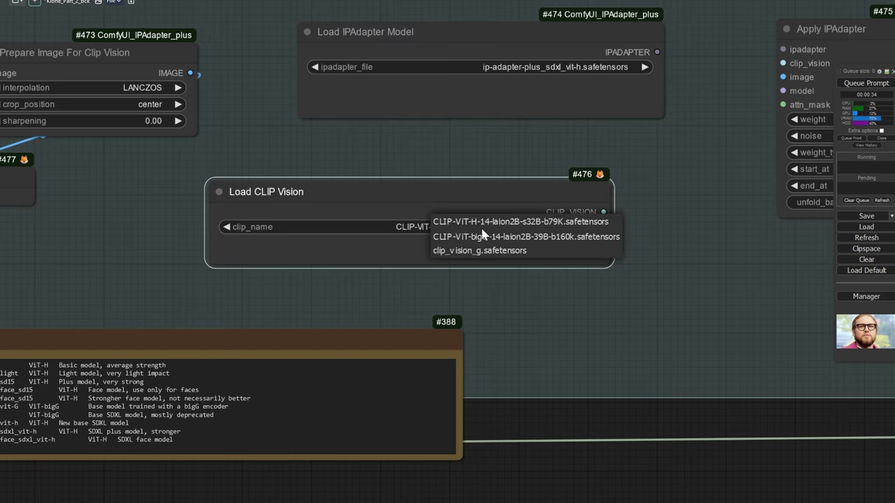
pyautogui.click(524, 223)
# Step: Connect the Load IPAdapter Model and Load CLIP Vision outputs to the ipadapter and clip_vision inputs of Apply IPAdapter
pyautogui.scroll(-3, 513, 180)
pyautogui.moveTo(513, 180); pyautogui.dragTo(227, 202)
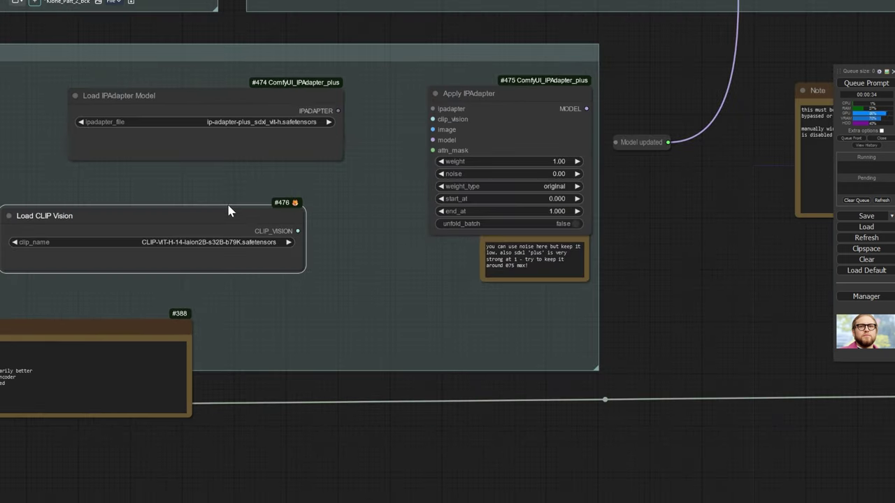
pyautogui.moveTo(307, 194); pyautogui.dragTo(396, 207)
pyautogui.moveTo(428, 134); pyautogui.dragTo(522, 133)
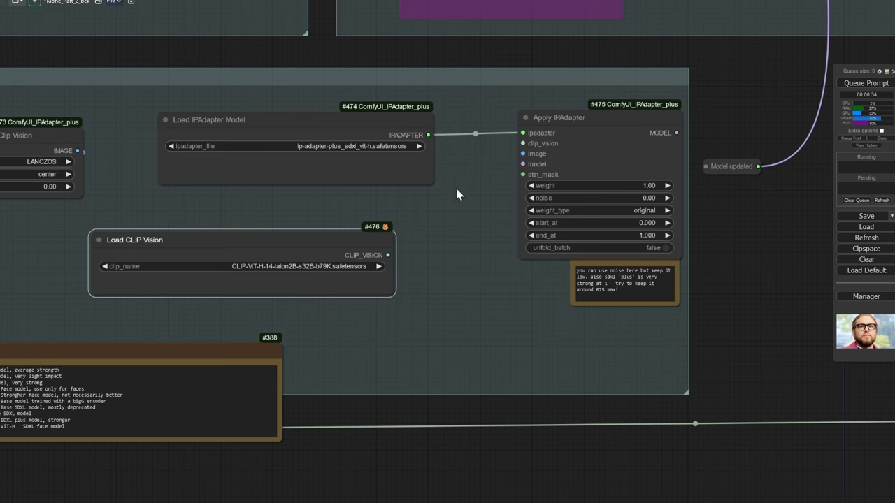
pyautogui.moveTo(388, 254); pyautogui.dragTo(524, 143)
# Step: Connect the prepared image output and the Model reroute to the image and model inputs of Apply IPAdapter
pyautogui.moveTo(292, 227); pyautogui.dragTo(458, 219)
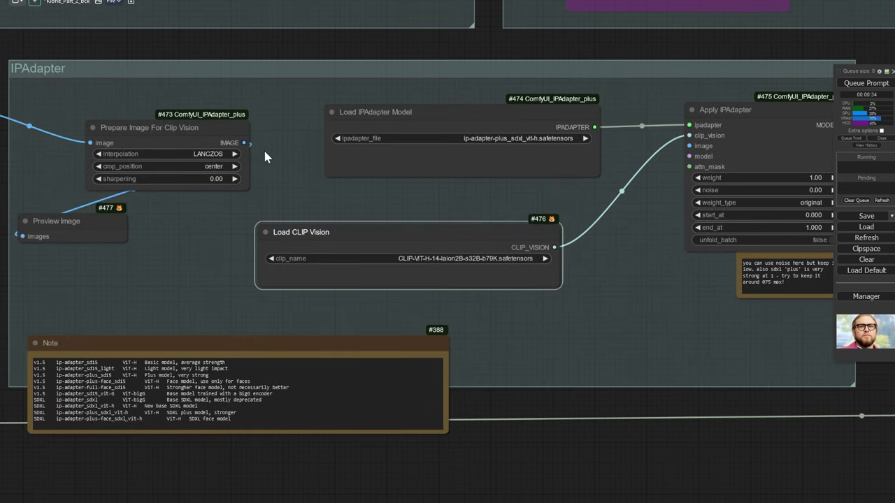
pyautogui.moveTo(245, 143); pyautogui.dragTo(699, 145)
pyautogui.scroll(-3, 591, 178)
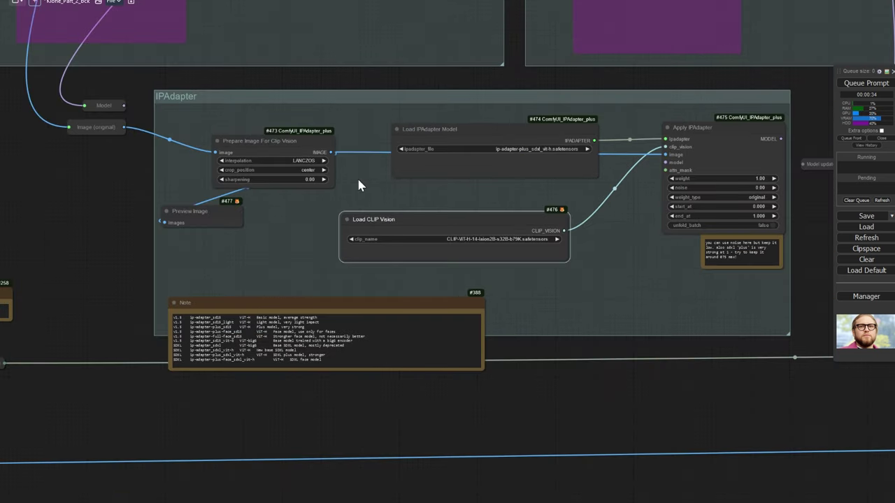
pyautogui.moveTo(123, 105); pyautogui.dragTo(665, 162)
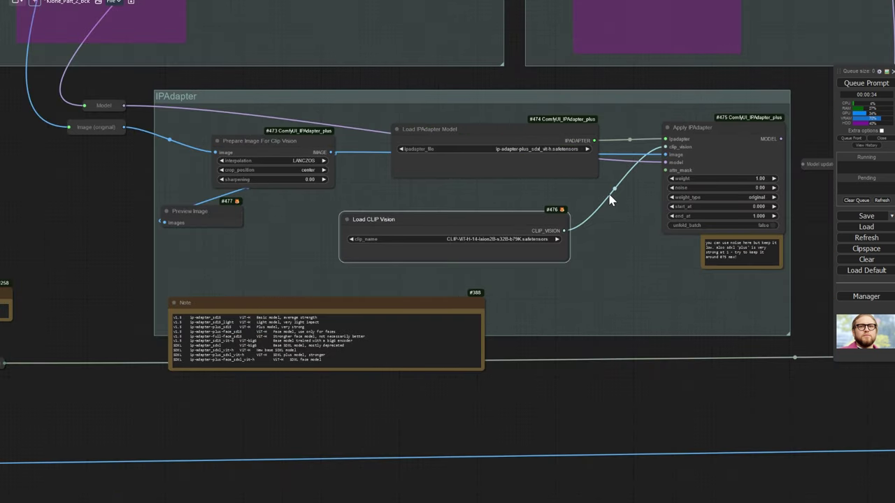
# Step: Connect the MODEL output of Apply IPAdapter to the Model updated reroute
pyautogui.moveTo(596, 202); pyautogui.dragTo(201, 241)
pyautogui.moveTo(386, 179); pyautogui.dragTo(429, 205)
pyautogui.moveTo(261, 219); pyautogui.dragTo(514, 185)
pyautogui.moveTo(238, 192); pyautogui.dragTo(307, 190)
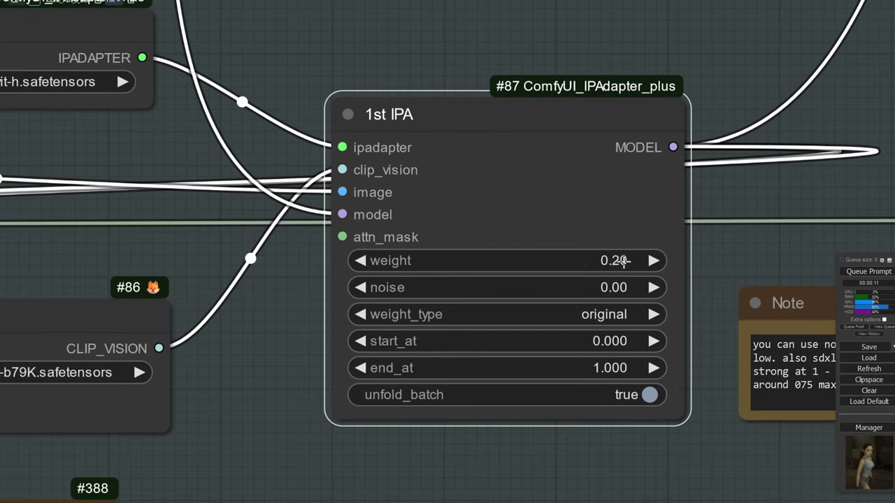
# Step: Set the 1st IPA node's weight to 1
pyautogui.click(621, 260)
pyautogui.write('1')
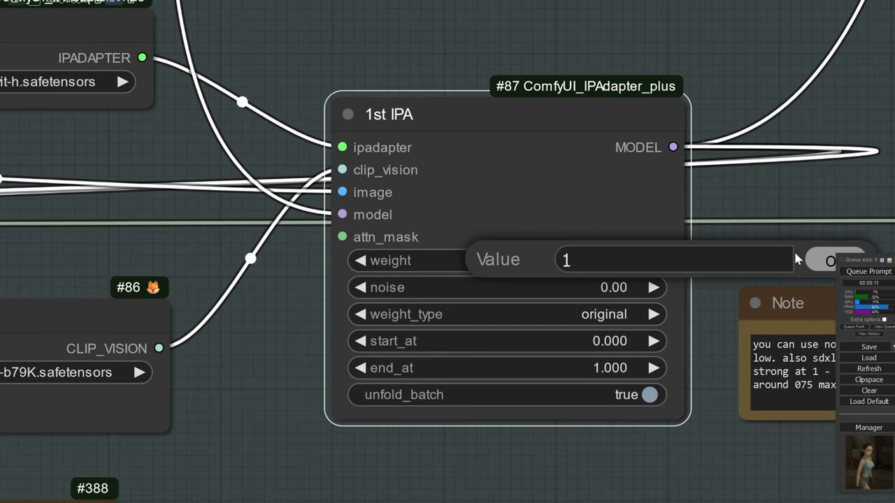
pyautogui.press('Return')
# Step: Set the 1st IPA node's weight to 0.4
pyautogui.click(612, 260)
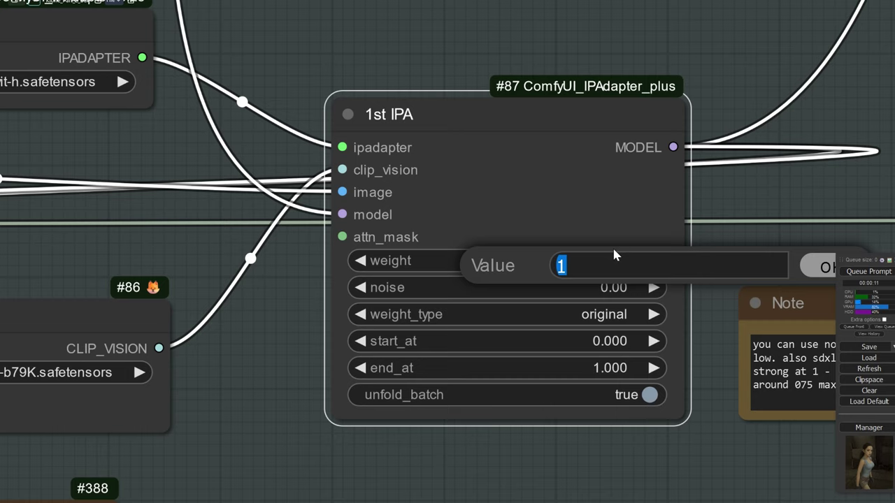
pyautogui.write('0.4')
pyautogui.press('Return')
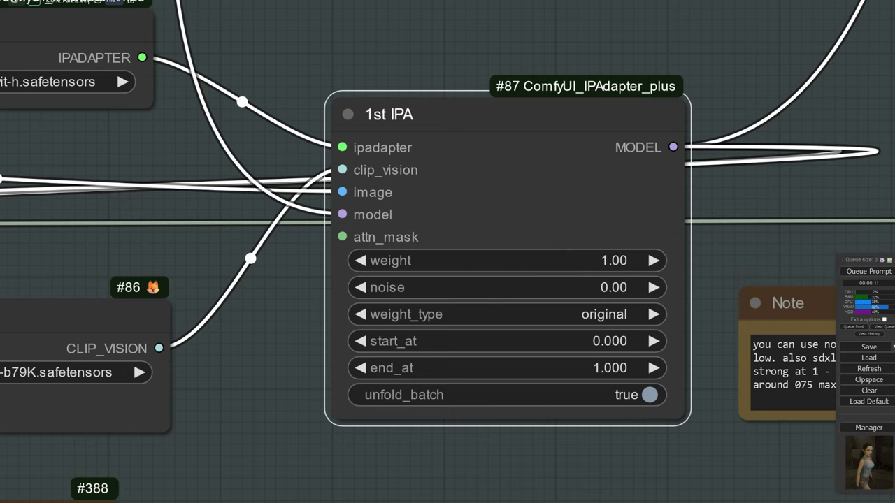
# Step: Review the IPAdapter group's loader nodes and wiring, and how the group sits within the overall workflow
pyautogui.moveTo(444, 146); pyautogui.dragTo(676, 182)
pyautogui.scroll(-1, 354, 225)
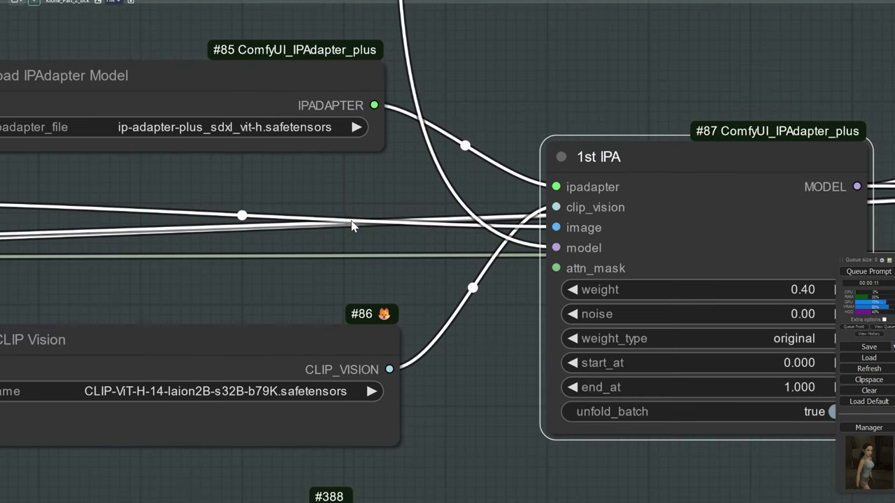
pyautogui.moveTo(197, 184); pyautogui.dragTo(355, 204)
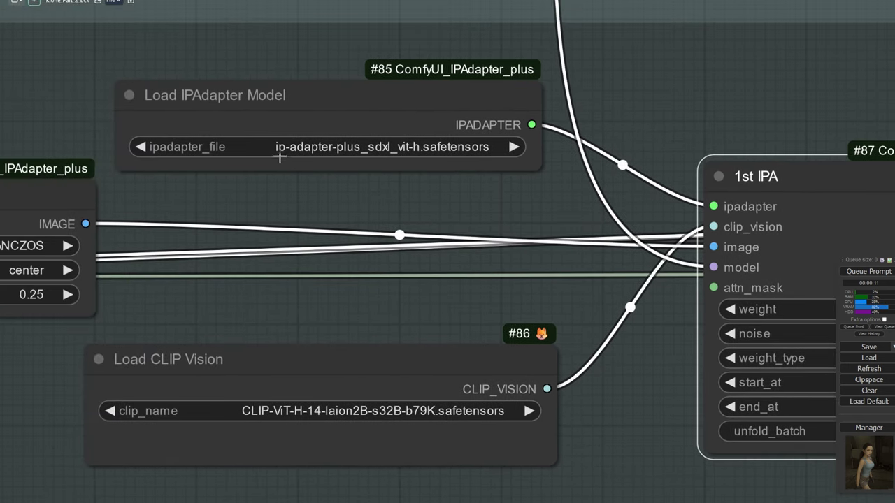
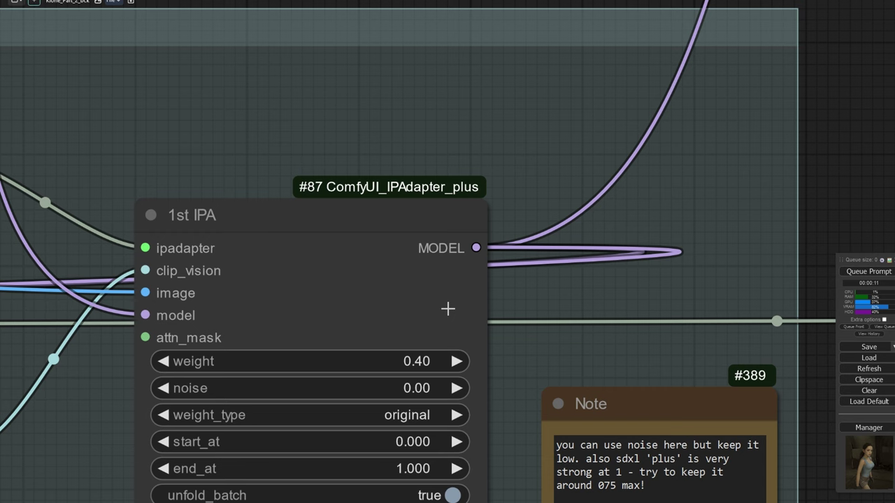
pyautogui.scroll(-6, 434, 213)
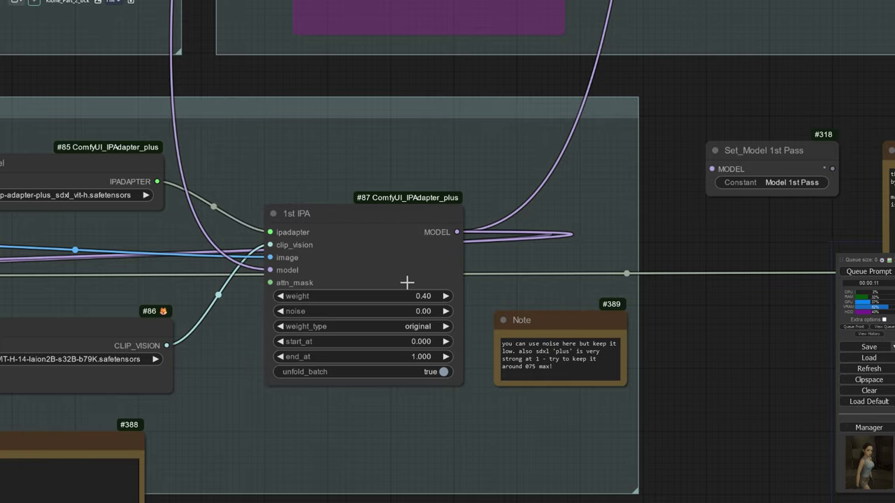
pyautogui.scroll(-5, 413, 233)
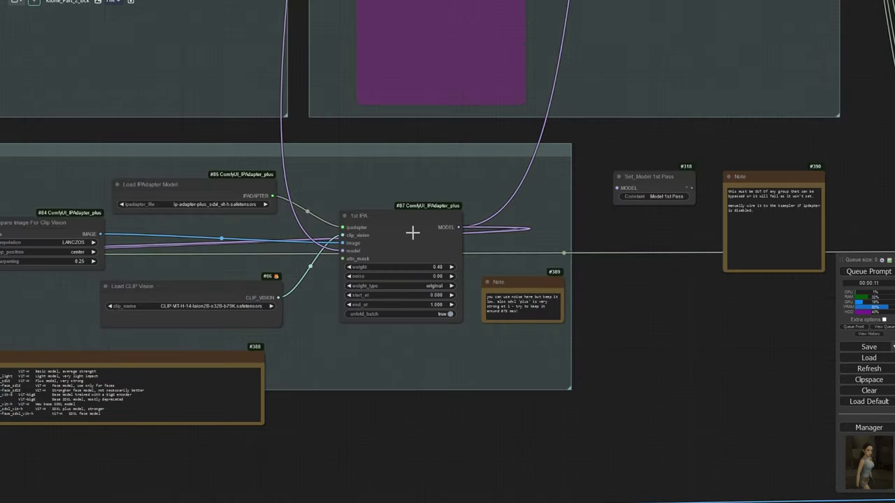
pyautogui.scroll(-8, 409, 232)
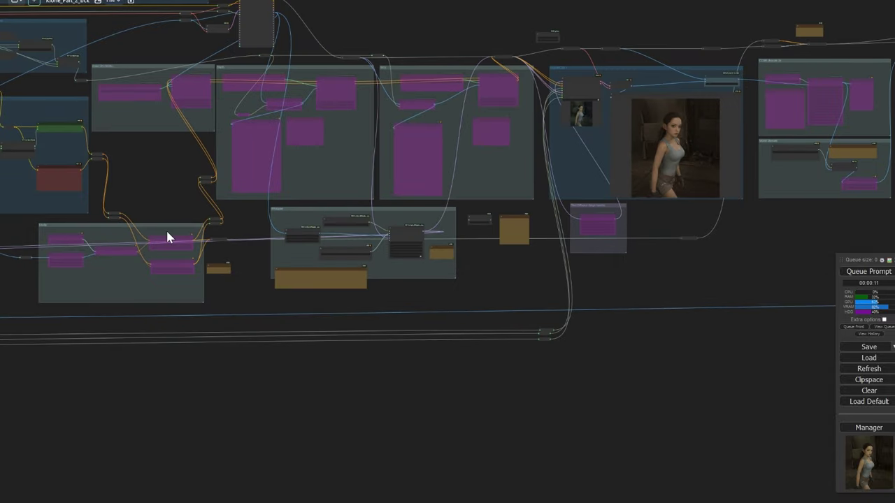
pyautogui.moveTo(168, 238); pyautogui.dragTo(632, 292)
pyautogui.moveTo(210, 223); pyautogui.dragTo(382, 291)
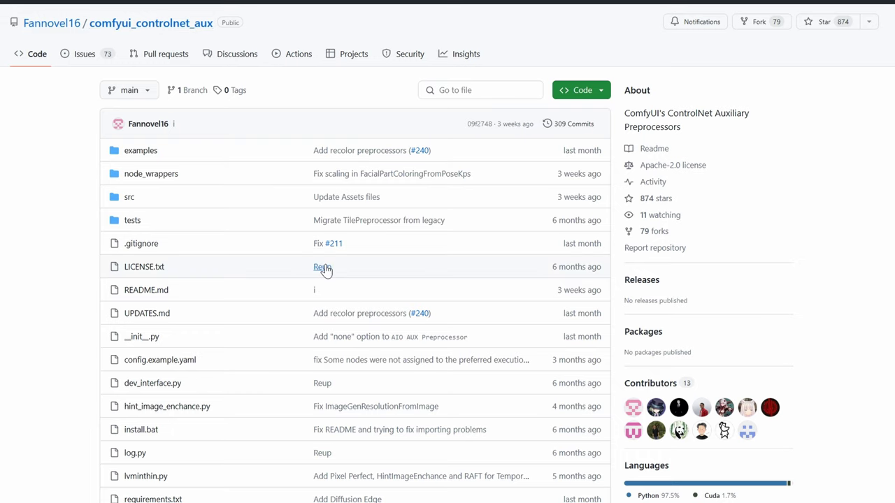
# Step: Switch to the comfyui_controlnet_aux page on GitHub and read the README introduction and the Marigold depth estimation section
pyautogui.scroll(-3, 330, 235)
pyautogui.scroll(-3, 332, 225)
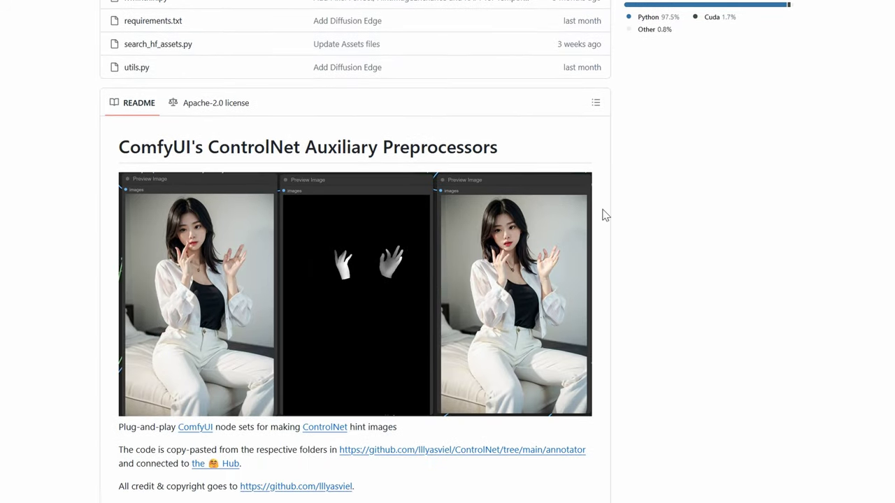
pyautogui.scroll(-4, 605, 215)
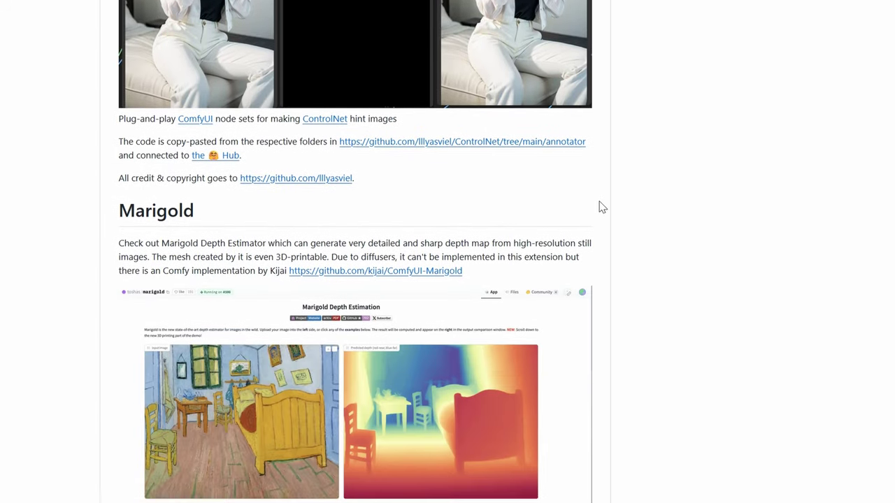
pyautogui.scroll(-2, 602, 207)
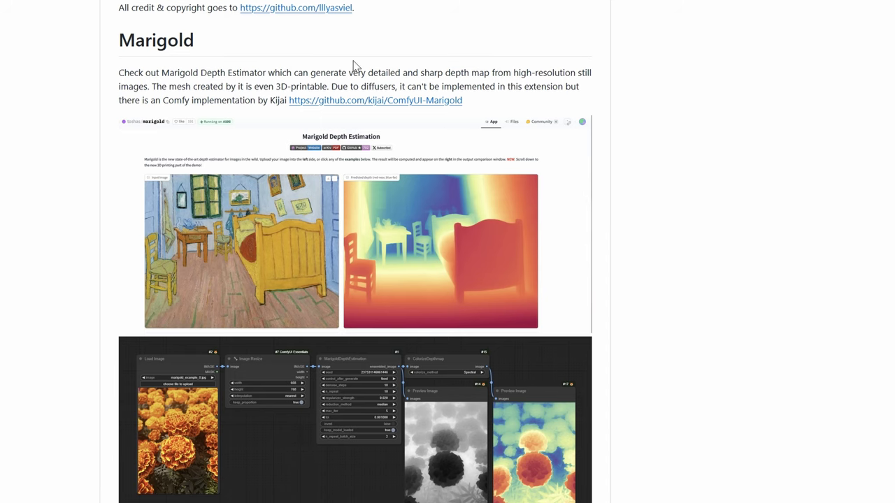
pyautogui.scroll(-1, 353, 65)
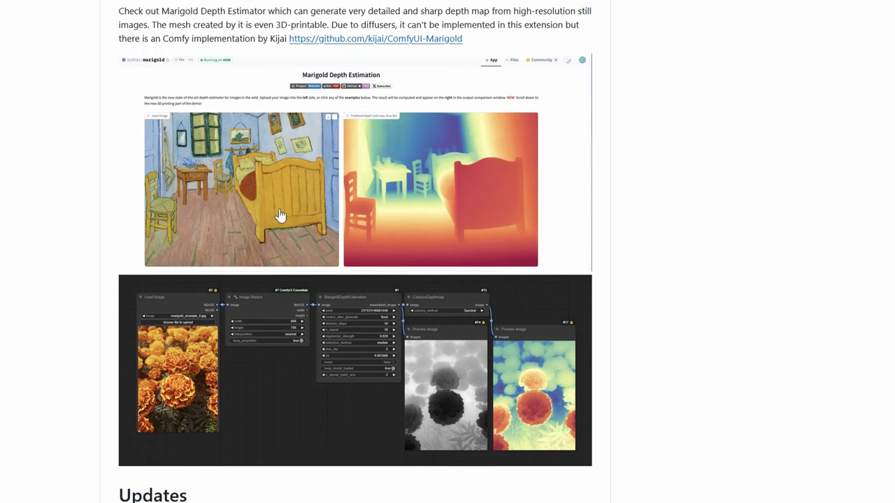
pyautogui.scroll(-1, 280, 215)
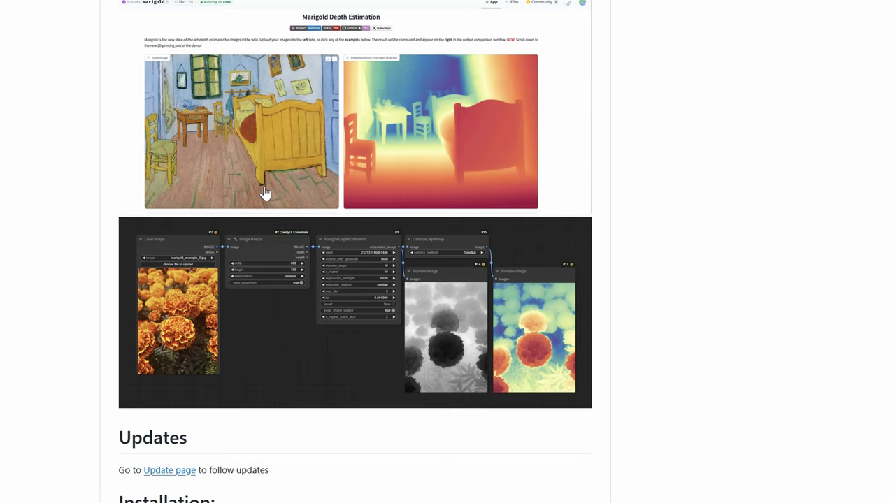
# Step: Examine the README's preprocessor node tables for line extractors and for normal and depth estimators, including BAE Normal Map
pyautogui.scroll(-12, 266, 194)
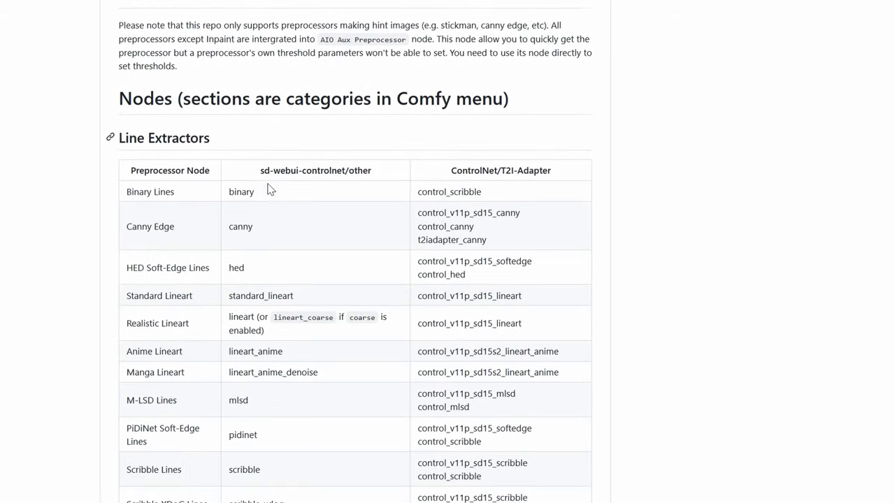
pyautogui.scroll(-7, 271, 190)
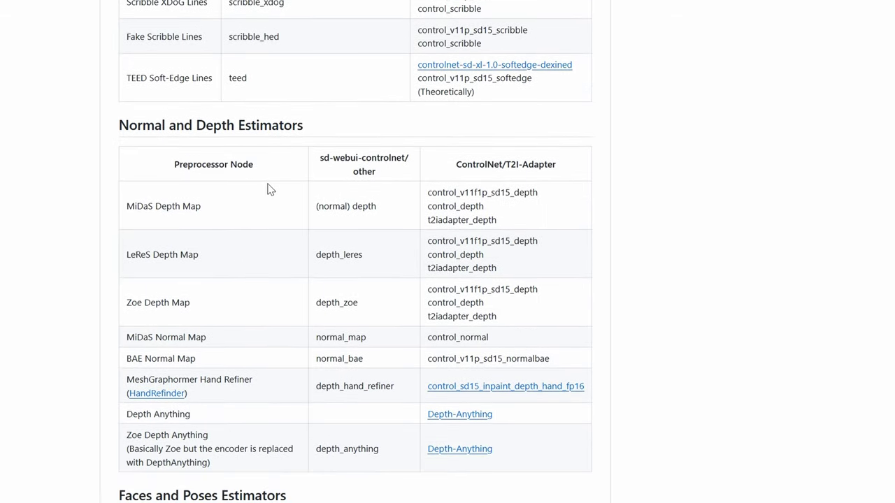
pyautogui.moveTo(124, 262); pyautogui.dragTo(200, 260)
pyautogui.scroll(-1, 209, 258)
pyautogui.moveTo(138, 298); pyautogui.dragTo(212, 305)
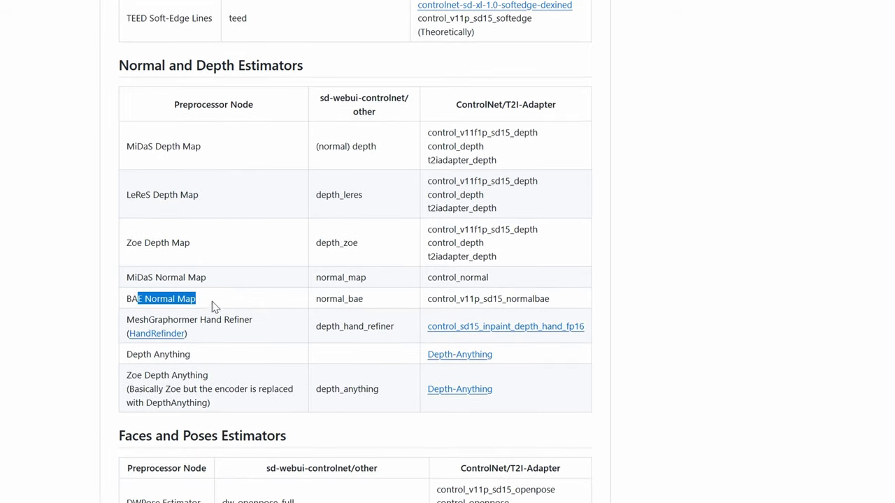
# Step: Look through the README section on getting OpenPose-format JSON, including the DWPose Estimator workflow and the code samples
pyautogui.scroll(-10, 268, 288)
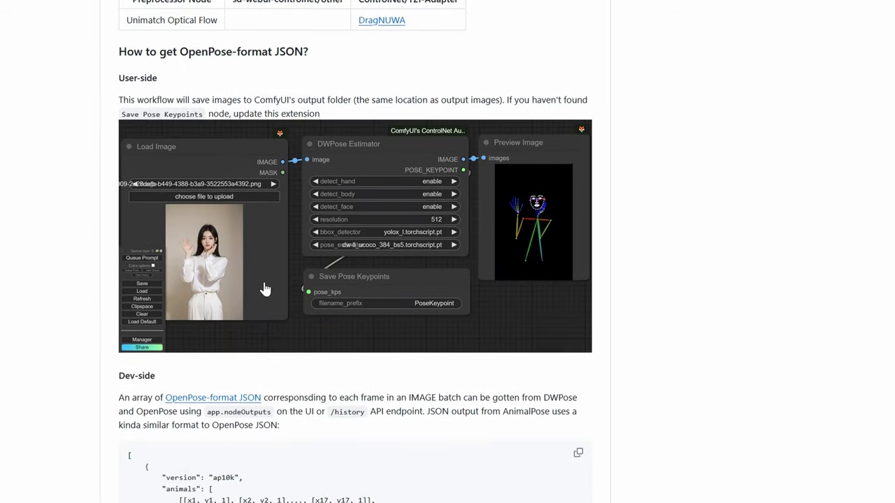
pyautogui.scroll(1, 265, 289)
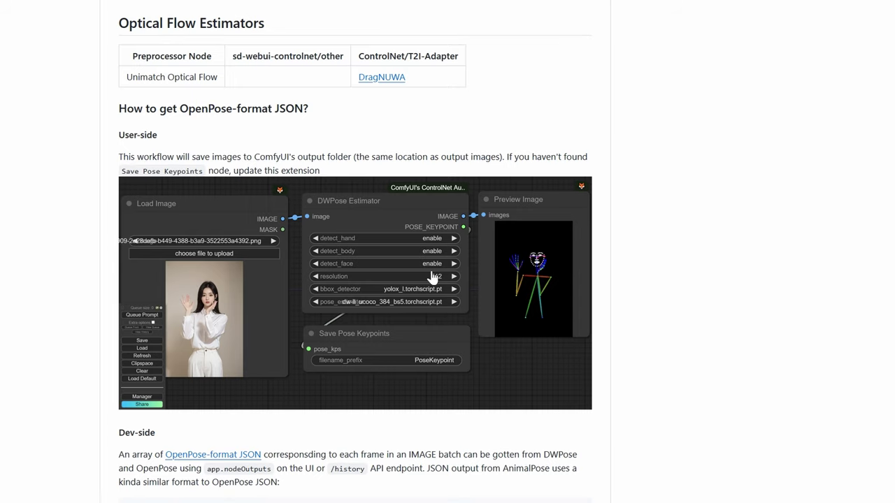
pyautogui.scroll(-5, 419, 276)
pyautogui.scroll(-10, 417, 272)
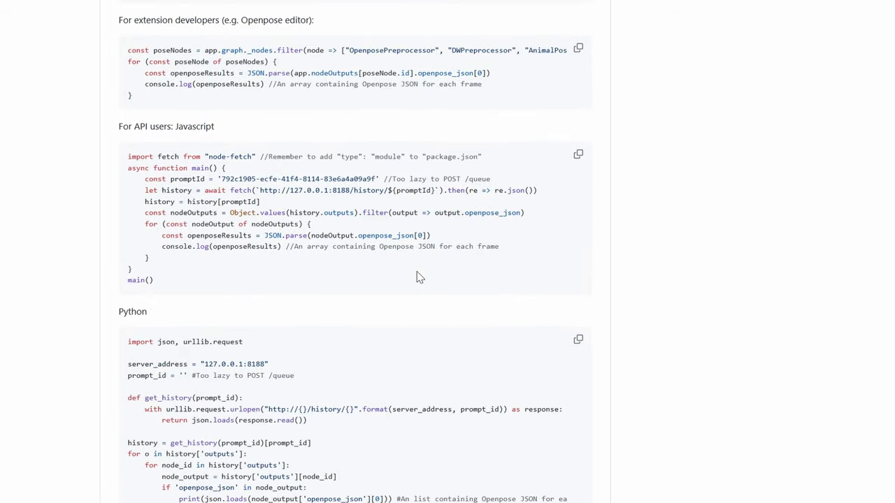
# Step: Compare the README's line extractor examples: Canny Edge, HED Lines, Realistic Lineart, Scribble/Fake Scribble and TEED Soft-Edge Lines
pyautogui.scroll(-6, 420, 276)
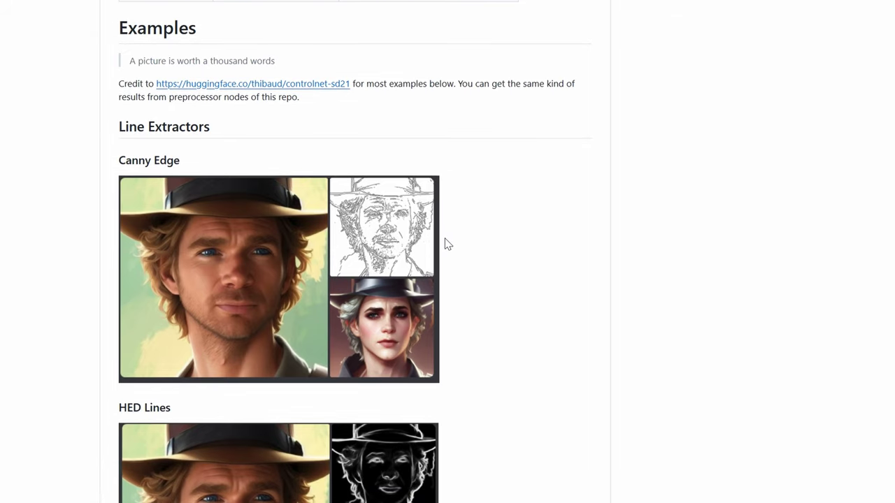
pyautogui.scroll(-1, 448, 244)
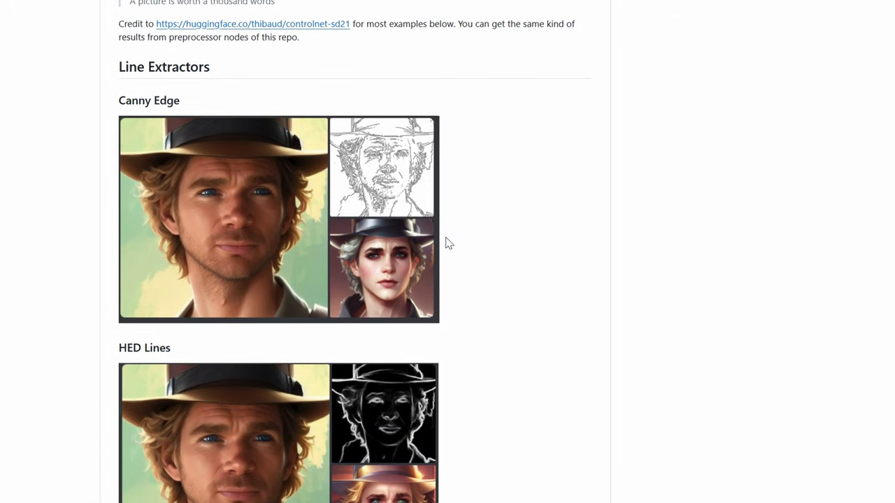
pyautogui.scroll(-2, 450, 246)
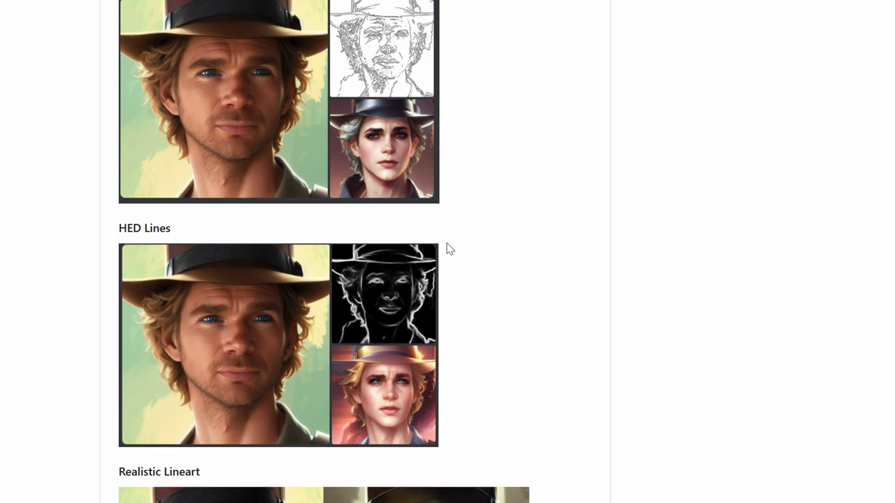
pyautogui.scroll(-4, 450, 250)
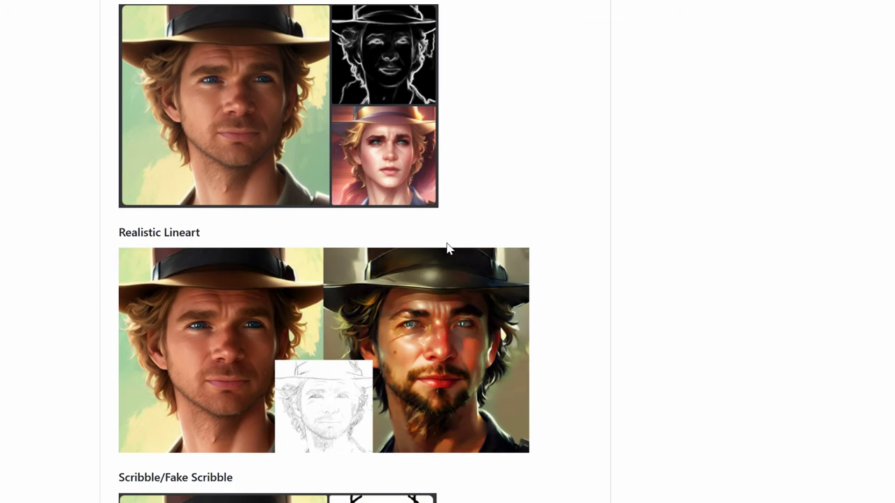
pyautogui.scroll(-2, 448, 244)
pyautogui.scroll(4, 529, 257)
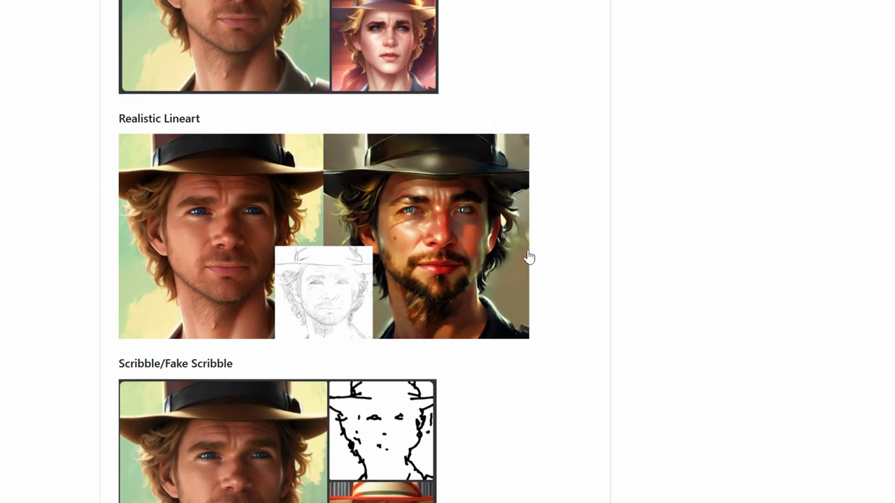
pyautogui.scroll(3, 527, 258)
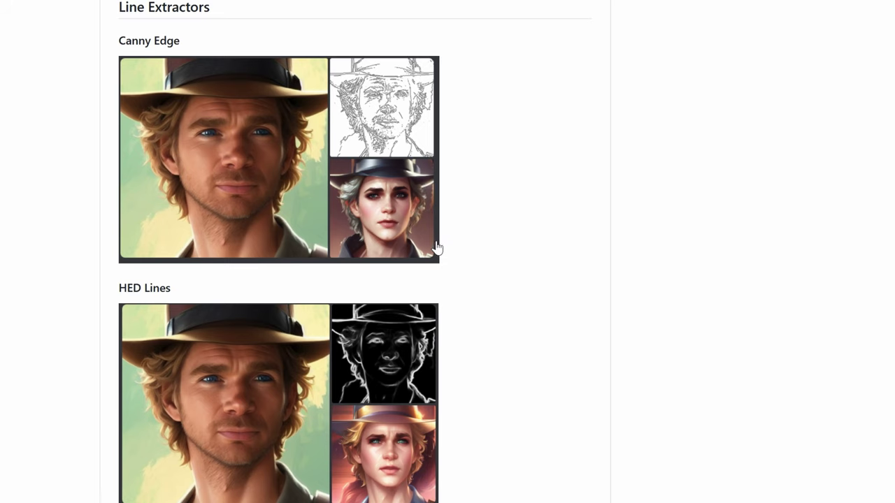
pyautogui.scroll(-5, 482, 266)
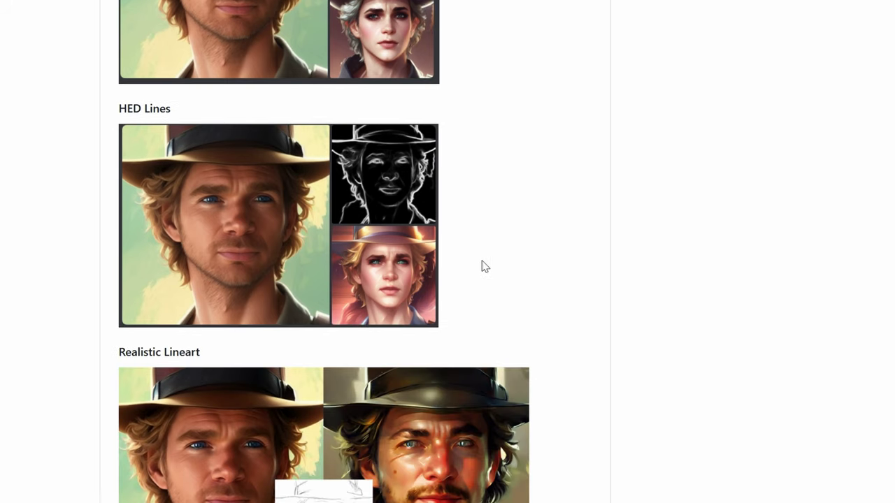
pyautogui.scroll(-3, 468, 245)
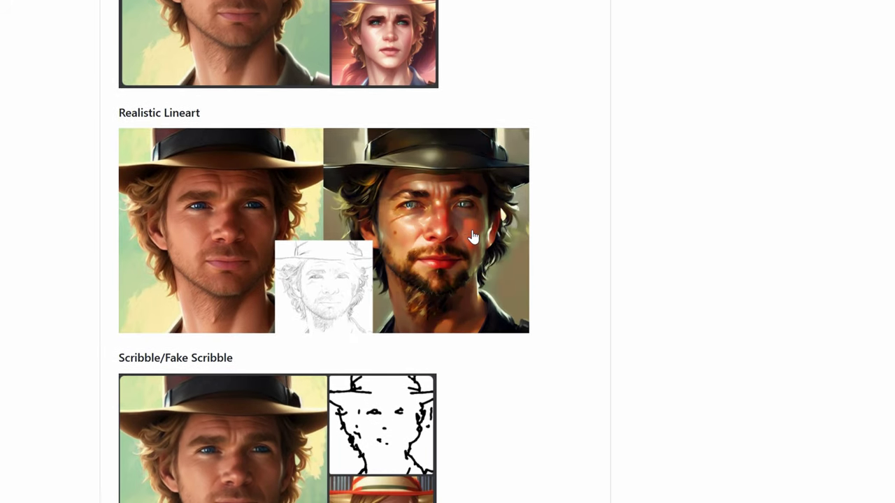
pyautogui.scroll(2, 472, 224)
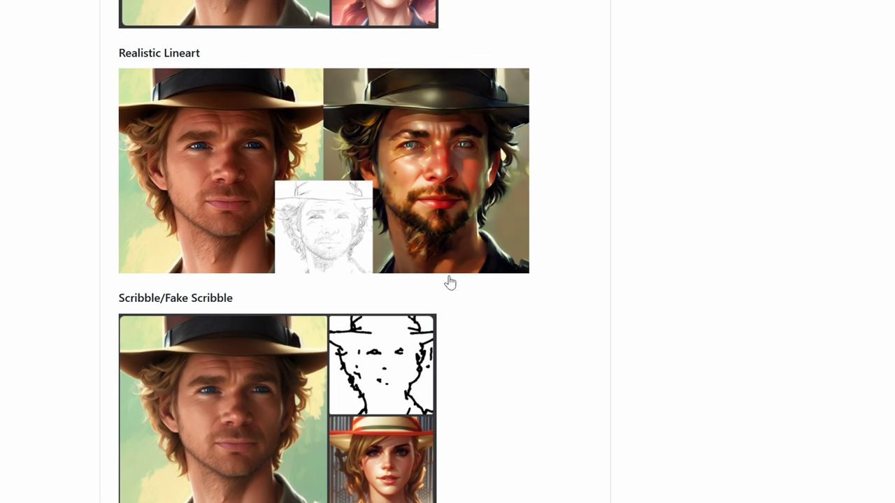
pyautogui.scroll(-3, 451, 281)
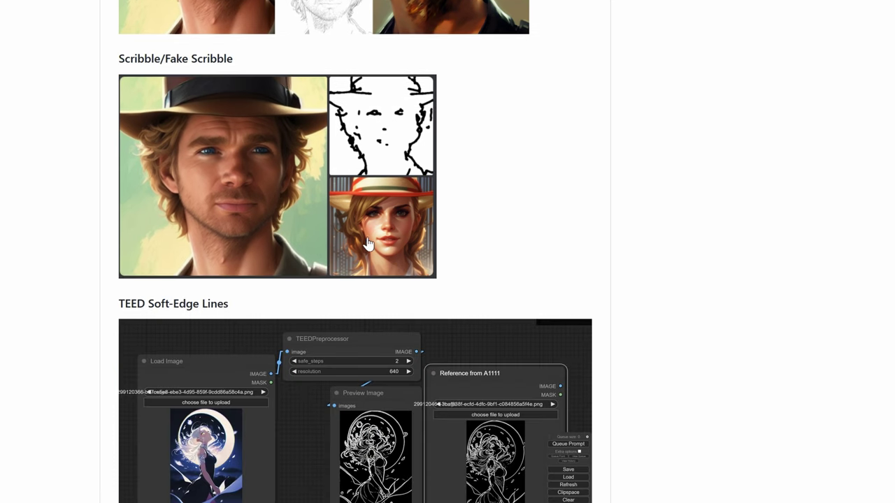
pyautogui.scroll(1, 378, 259)
pyautogui.scroll(-3, 434, 296)
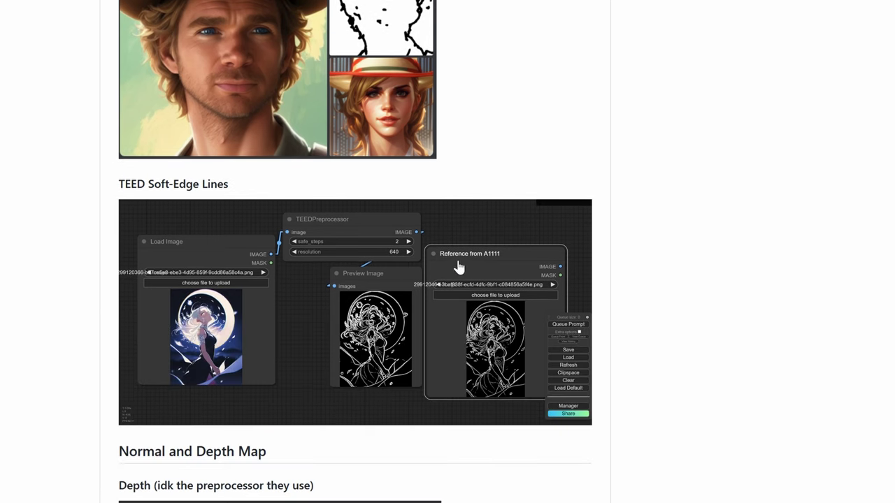
# Step: Examine the README's depth preprocessor examples, including the Zoe depth map
pyautogui.scroll(-6, 492, 153)
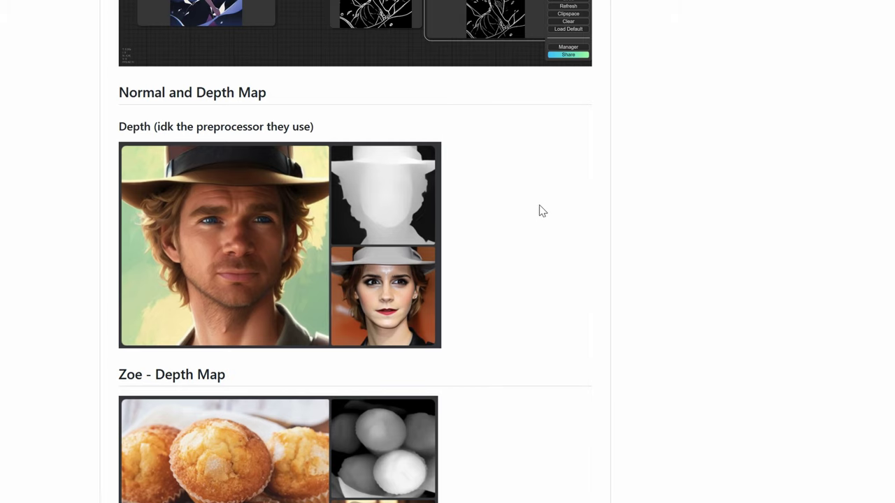
pyautogui.scroll(-2, 543, 211)
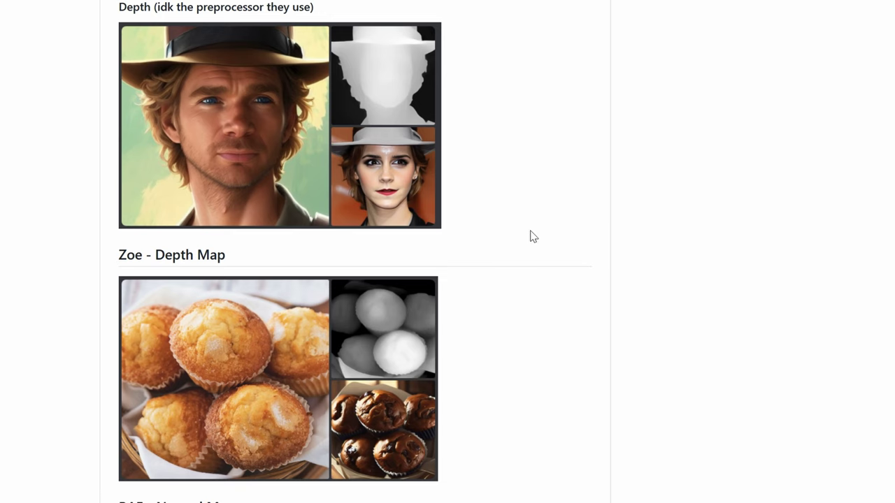
pyautogui.scroll(-2, 530, 237)
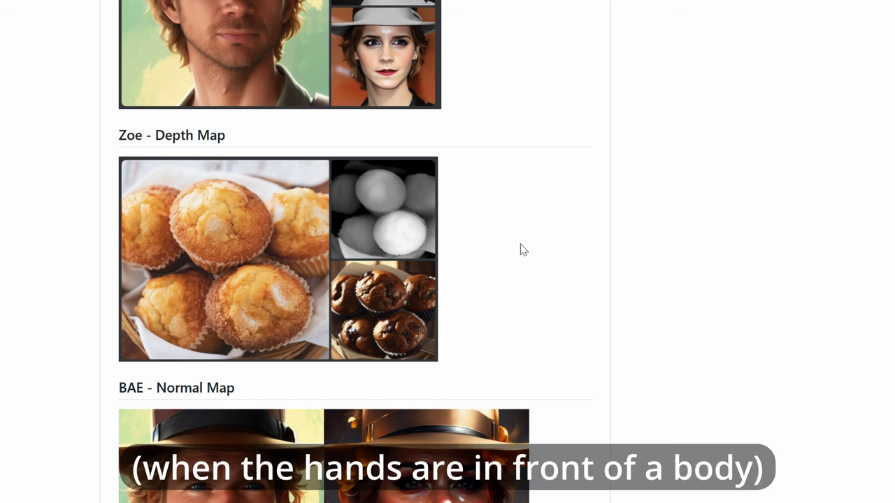
# Step: Examine the README's BAE Normal Map, MeshGraphormer and Depth Anything examples, plus the pose examples including Animal Pose and DensePose
pyautogui.scroll(-5, 521, 250)
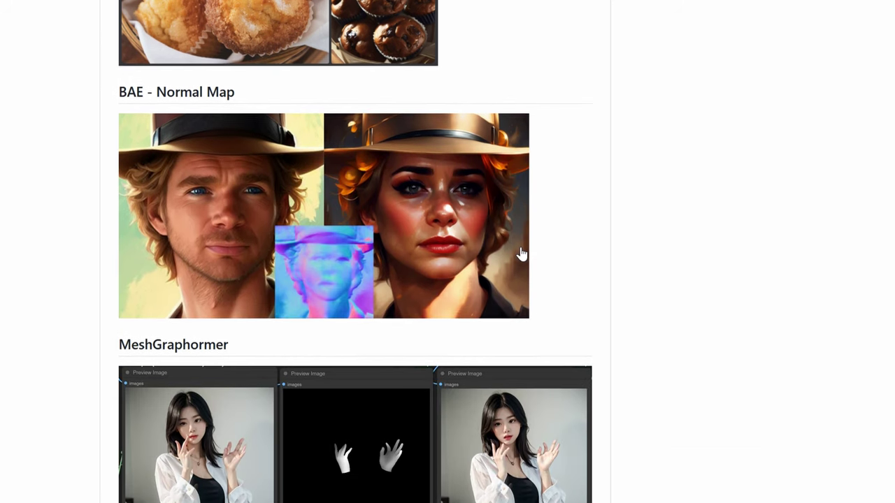
pyautogui.scroll(-4, 521, 254)
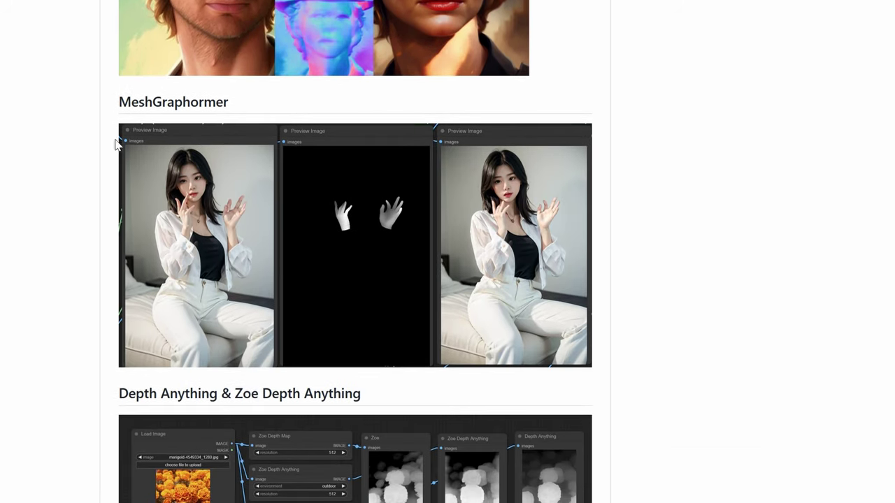
pyautogui.moveTo(131, 102); pyautogui.dragTo(235, 104)
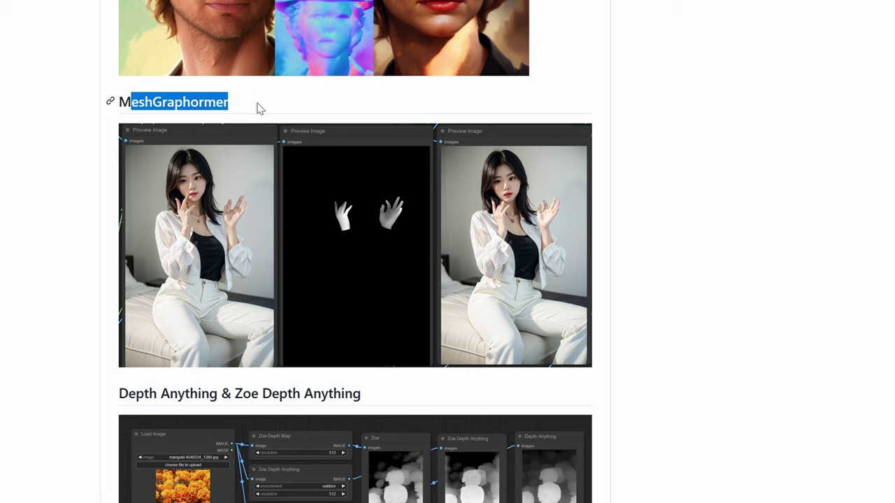
pyautogui.scroll(-3, 632, 265)
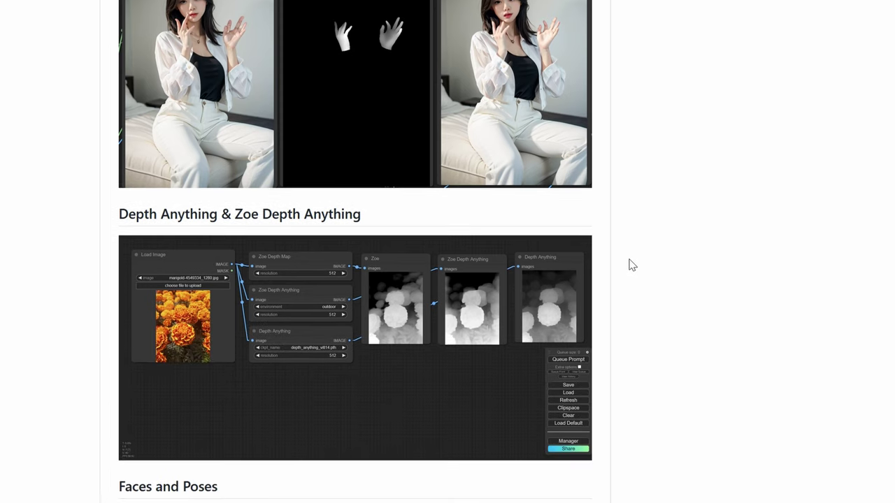
pyautogui.scroll(-8, 632, 265)
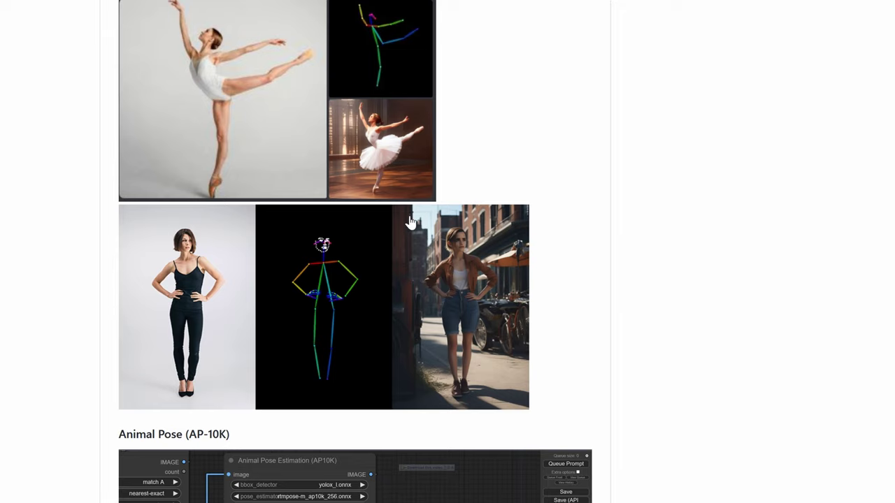
pyautogui.scroll(-5, 410, 221)
pyautogui.rightClick(414, 220)
pyautogui.click(683, 158)
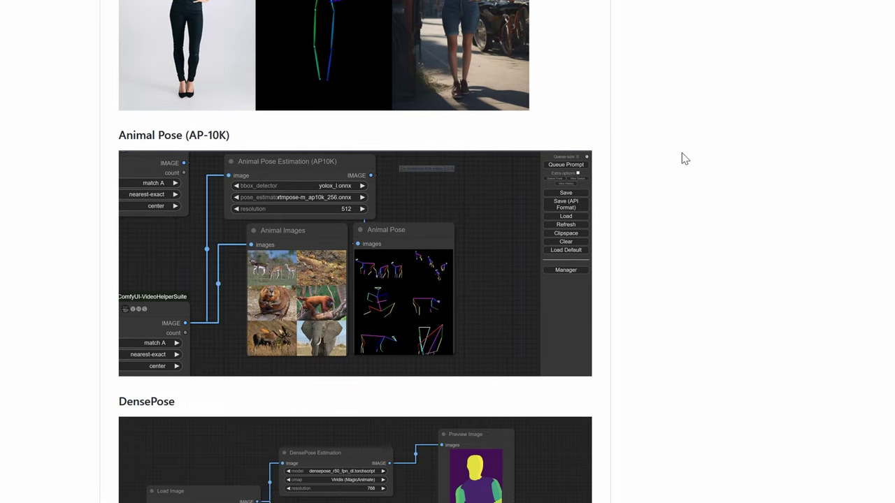
pyautogui.scroll(-1, 420, 265)
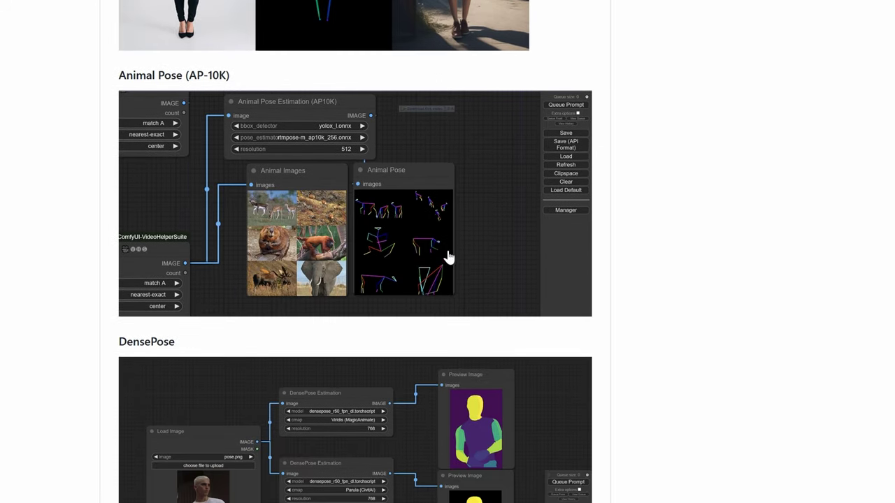
pyautogui.scroll(-3, 449, 249)
pyautogui.scroll(-3, 462, 238)
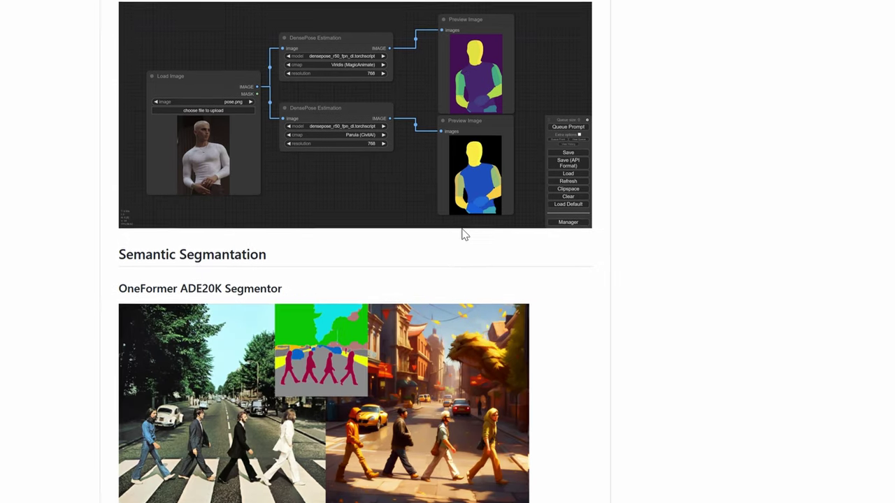
# Step: Look through the README's semantic segmentation, T2I-Adapter color palette, Unimatch optical flow and Recolor examples, down to the Q&A
pyautogui.scroll(-3, 458, 243)
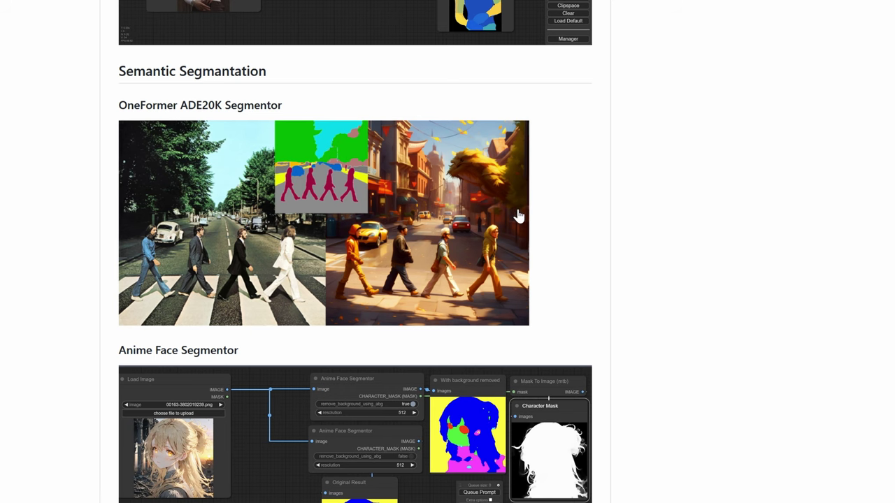
pyautogui.scroll(-2, 521, 212)
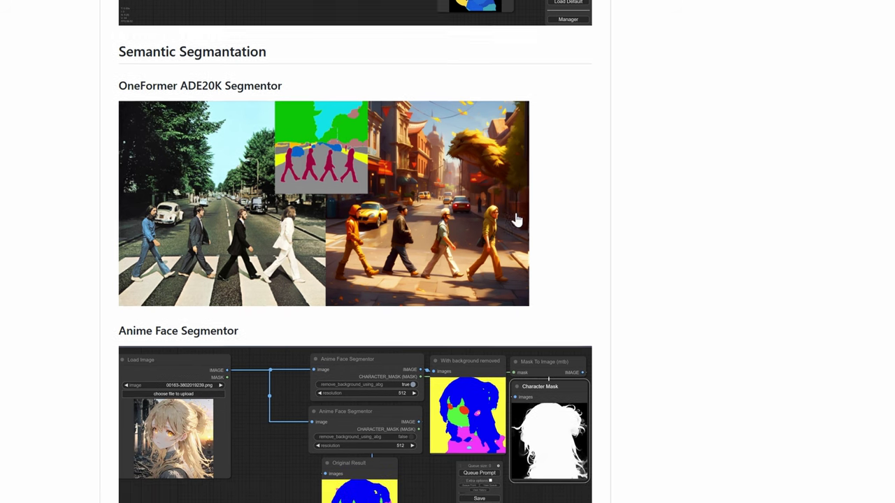
pyautogui.scroll(-3, 517, 221)
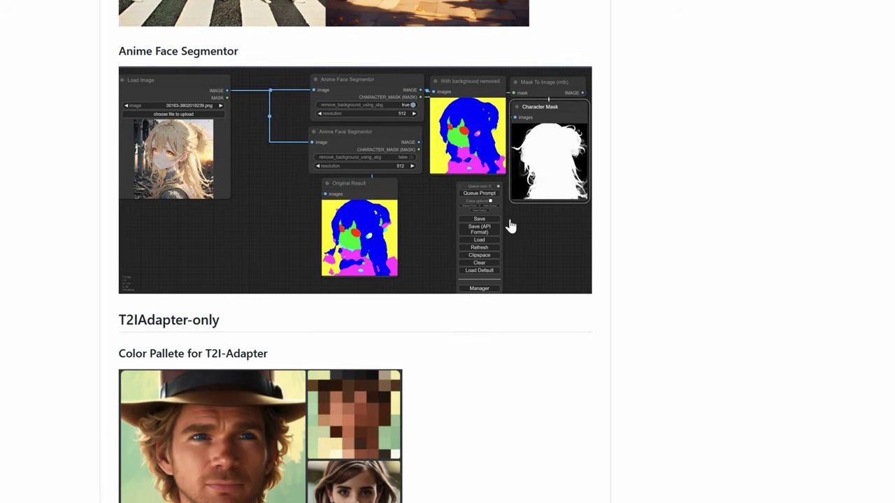
pyautogui.scroll(-4, 510, 225)
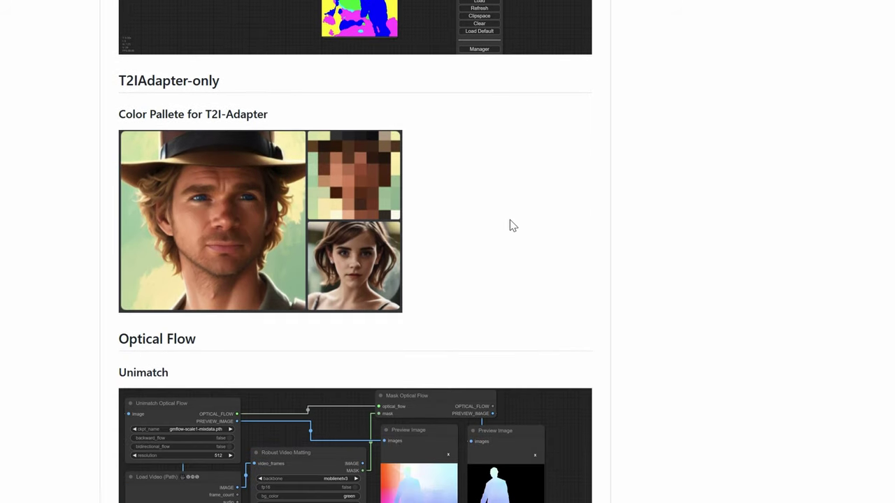
pyautogui.scroll(-6, 513, 225)
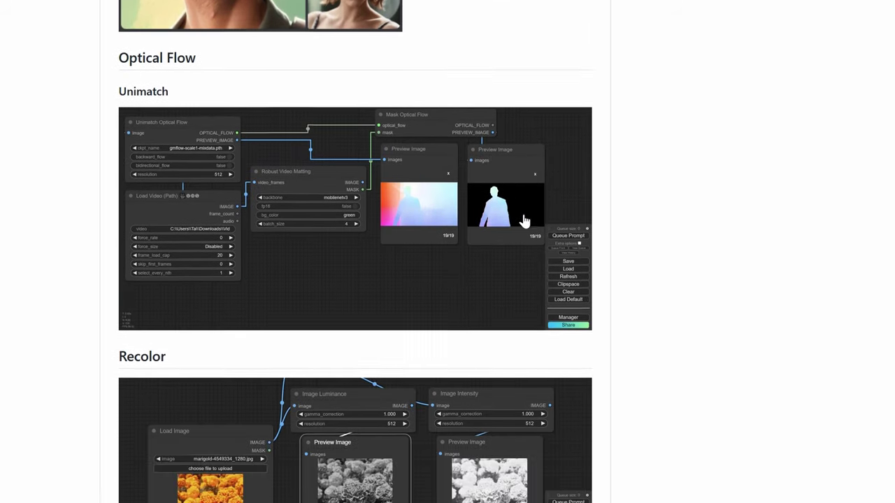
pyautogui.scroll(-3, 525, 222)
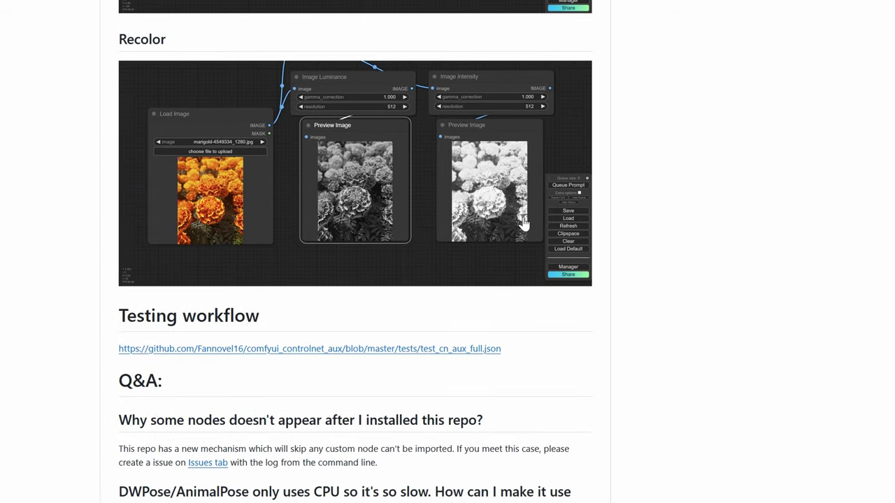
pyautogui.scroll(-4, 524, 223)
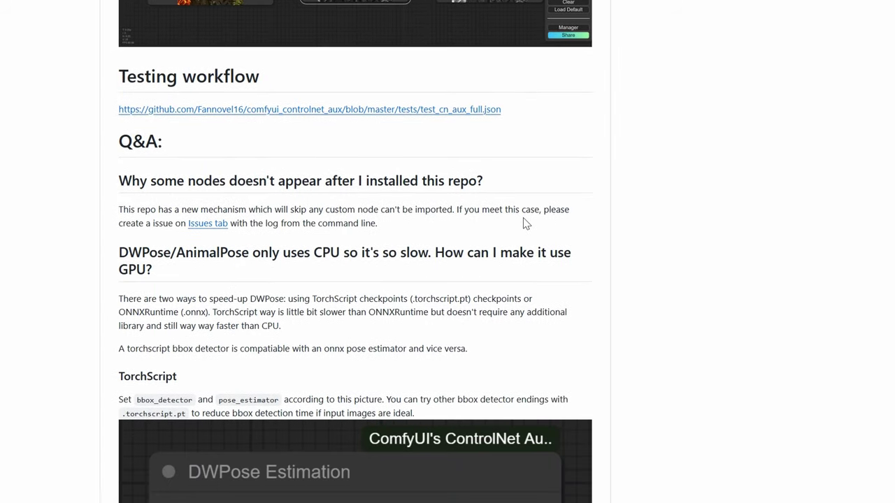
pyautogui.scroll(-3, 527, 223)
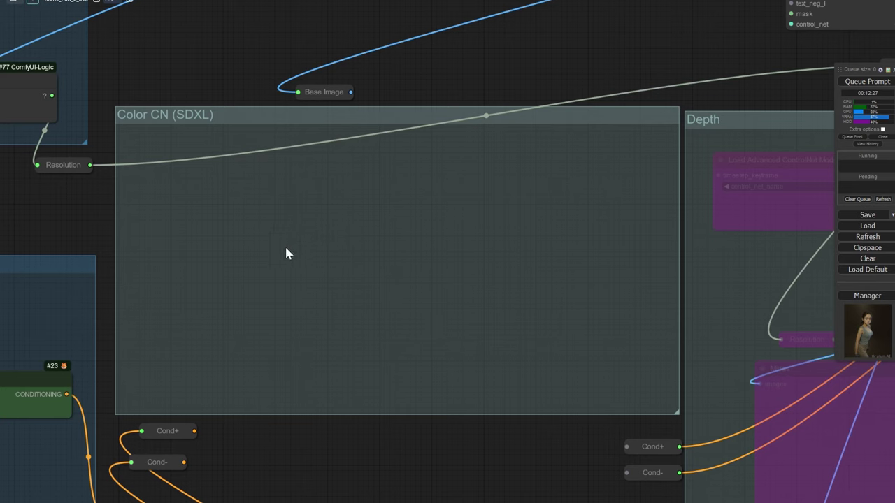
# Step: Add a Load Advanced ControlNet Model node to the Color CN (SDXL) group, widen it and place it near the group's upper-left corner
pyautogui.doubleClick(122, 162)
pyautogui.write('load adv')
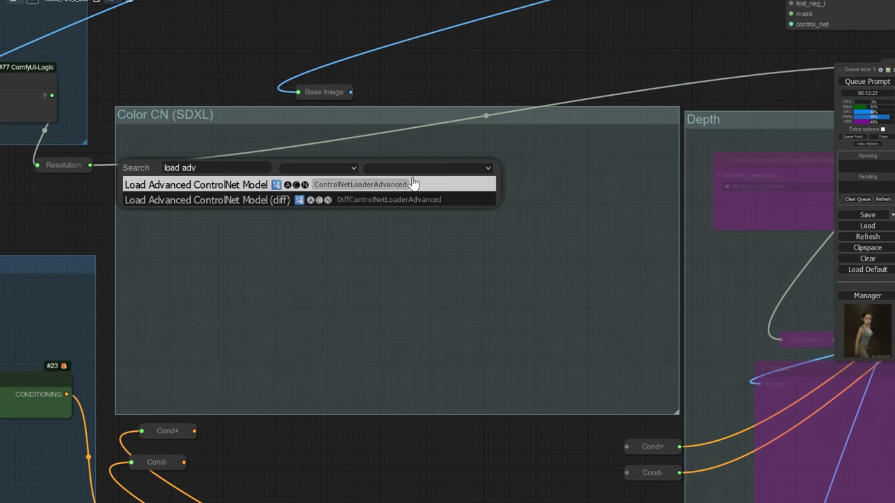
pyautogui.click(313, 188)
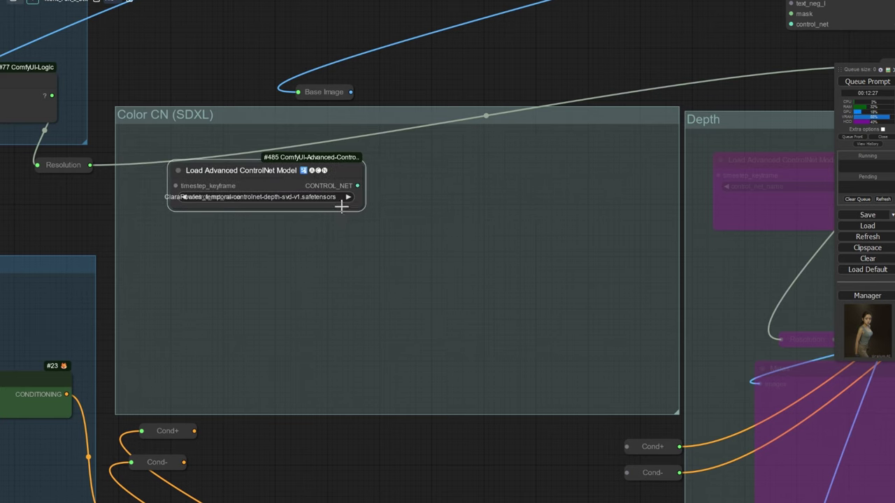
pyautogui.moveTo(357, 207); pyautogui.dragTo(468, 236)
pyautogui.moveTo(361, 170); pyautogui.dragTo(338, 159)
# Step: Add an Apply ControlNet (Advanced) node beside the model loader in the Color CN (SDXL) group
pyautogui.doubleClick(499, 179)
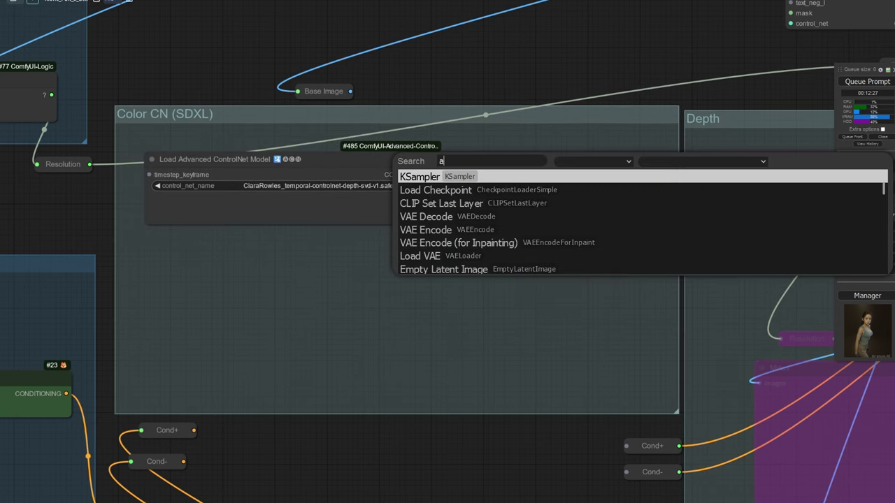
pyautogui.write('apply')
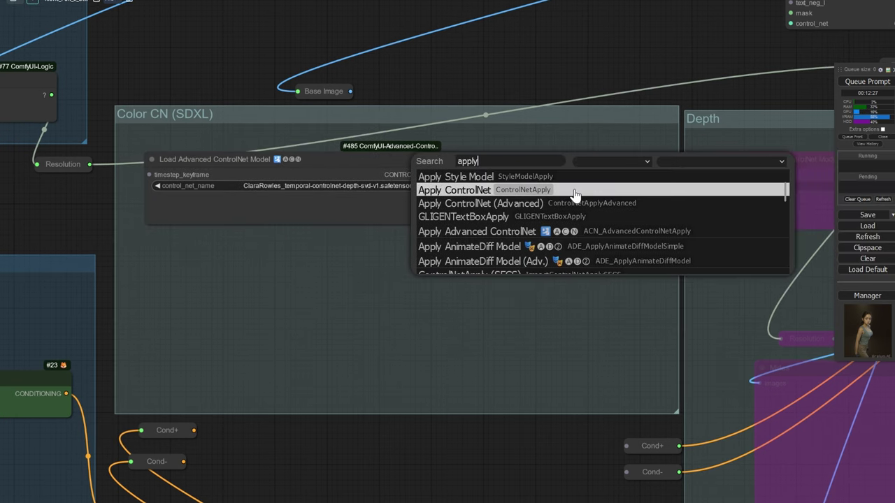
pyautogui.click(583, 210)
pyautogui.moveTo(566, 178); pyautogui.dragTo(556, 160)
pyautogui.moveTo(461, 307); pyautogui.dragTo(479, 311)
pyautogui.moveTo(377, 294); pyautogui.dragTo(347, 274)
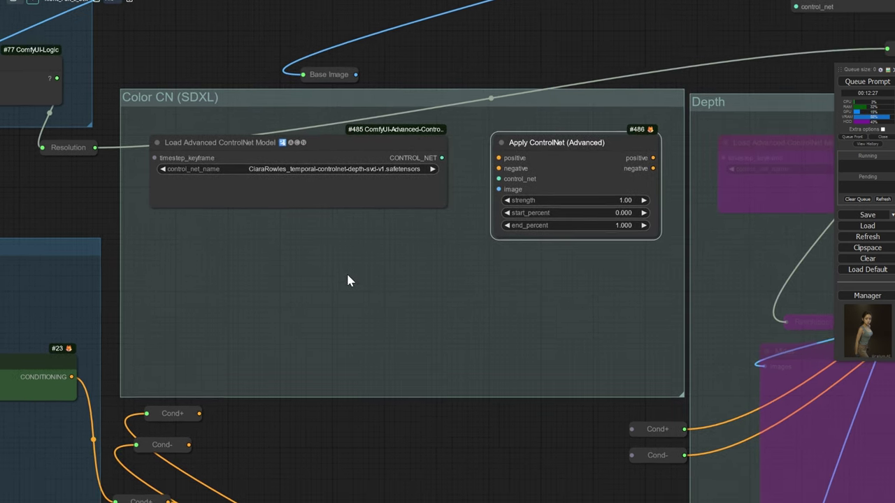
# Step: Route the Cond+ and Cond- reroutes through Apply ControlNet's positive and negative inputs, and its outputs to the Cond+ and Cond- reroutes before the Depth group
pyautogui.moveTo(197, 413); pyautogui.dragTo(493, 157)
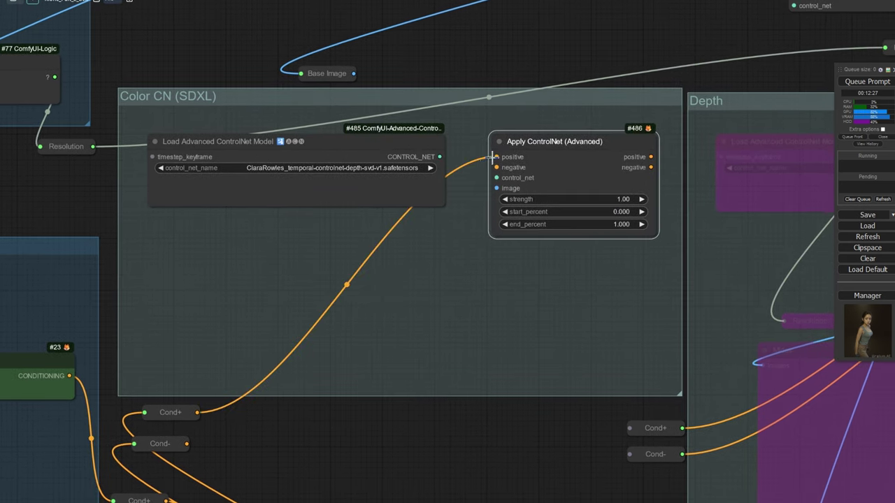
pyautogui.moveTo(187, 444); pyautogui.dragTo(496, 167)
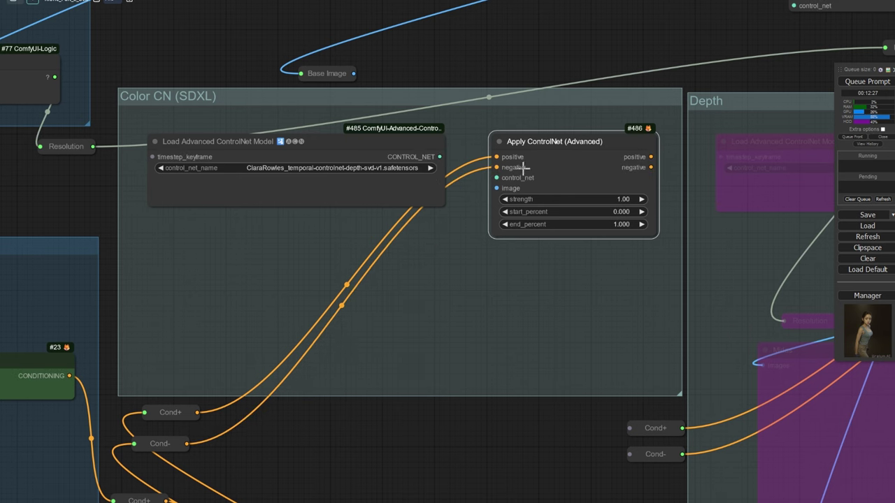
pyautogui.moveTo(638, 160); pyautogui.dragTo(435, 181)
pyautogui.scroll(-1, 435, 184)
pyautogui.moveTo(448, 178); pyautogui.dragTo(426, 424)
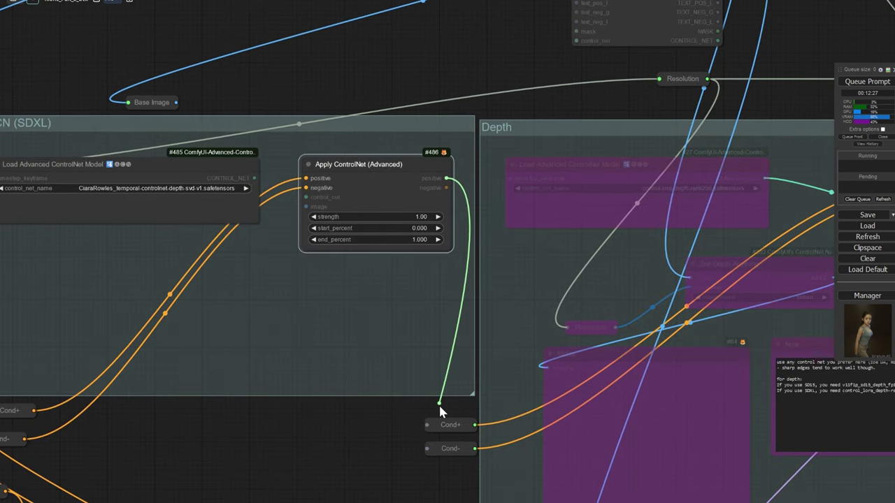
pyautogui.moveTo(446, 188); pyautogui.dragTo(428, 448)
# Step: Connect the Base Image reroute to Apply ControlNet's image input and the loader's CONTROL_NET output to its control_net input
pyautogui.moveTo(353, 277); pyautogui.dragTo(403, 279)
pyautogui.scroll(5, 235, 221)
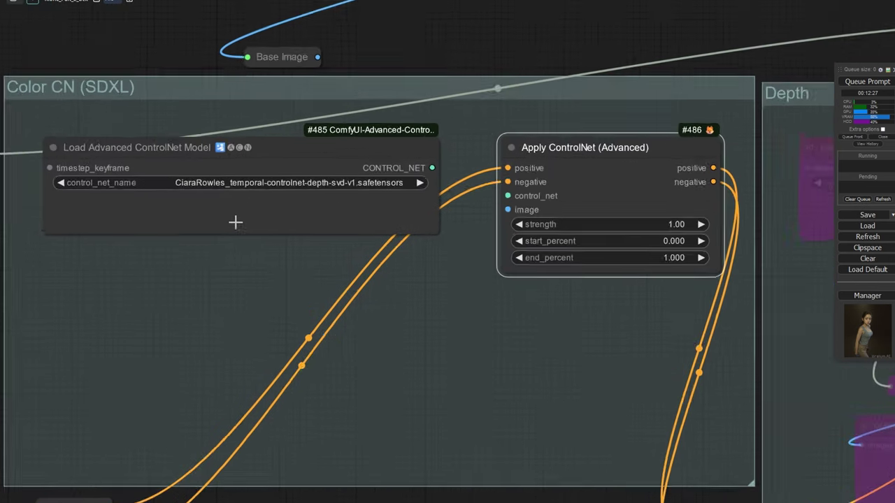
pyautogui.moveTo(236, 222); pyautogui.dragTo(369, 236)
pyautogui.scroll(-3, 363, 236)
pyautogui.moveTo(506, 290); pyautogui.dragTo(492, 288)
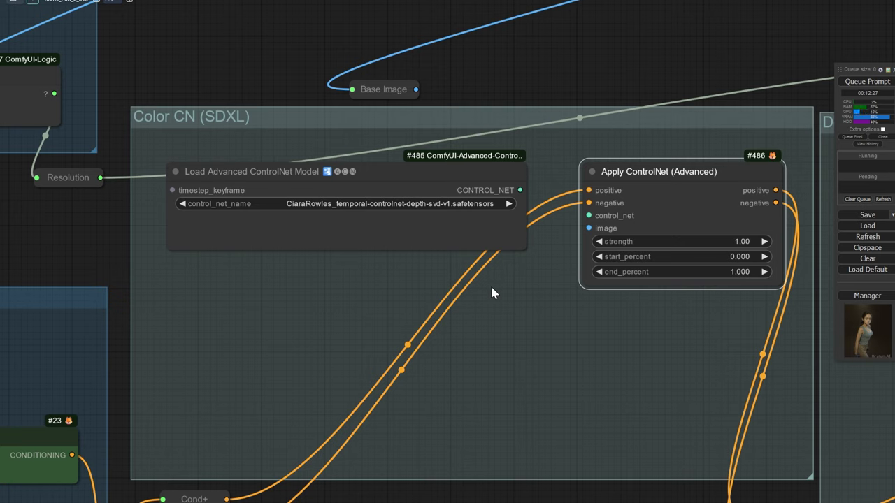
pyautogui.moveTo(416, 90); pyautogui.dragTo(591, 232)
pyautogui.moveTo(520, 190); pyautogui.dragTo(590, 215)
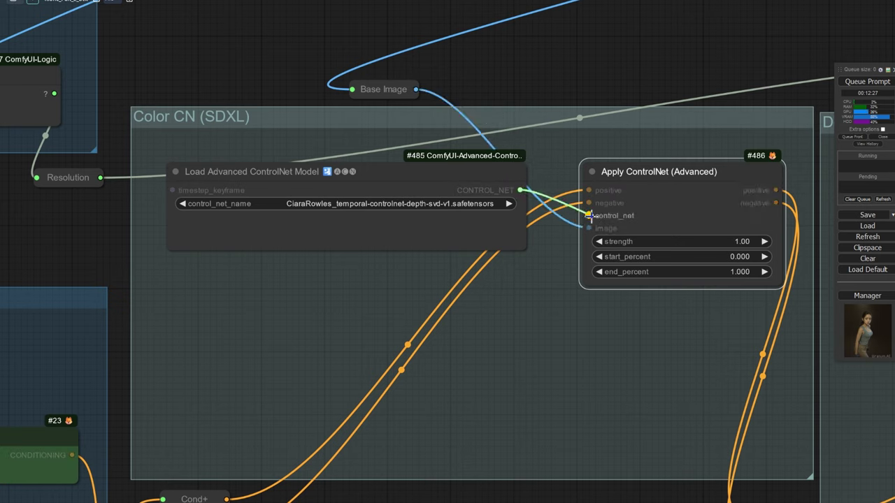
# Step: Set the strength of the Apply ControlNet (Advanced) node to 0.7
pyautogui.moveTo(536, 260); pyautogui.dragTo(431, 257)
pyautogui.scroll(8, 549, 232)
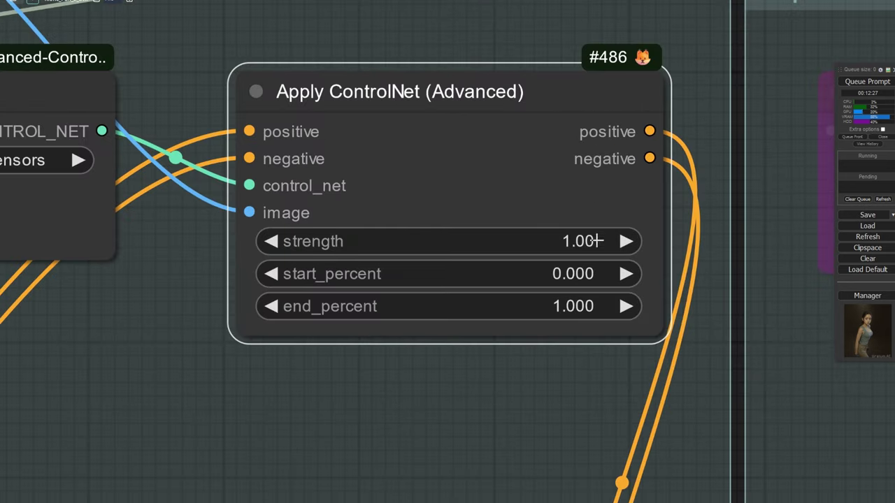
pyautogui.click(592, 240)
pyautogui.write('0.7')
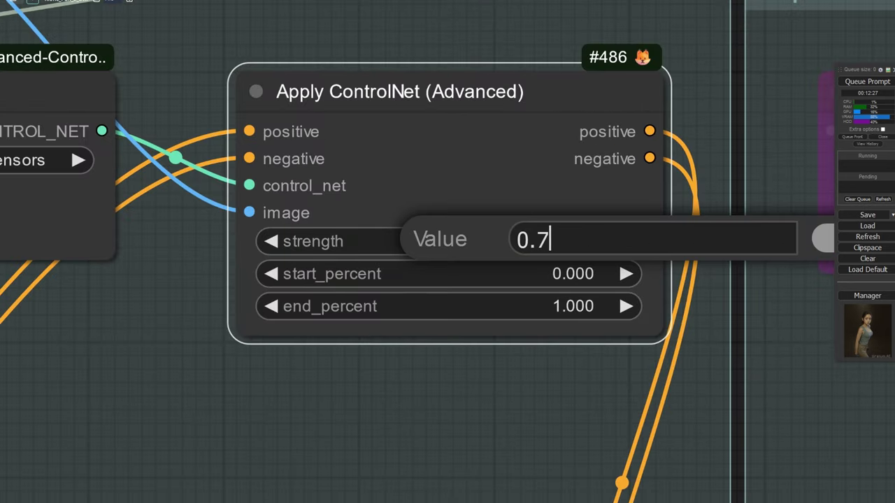
pyautogui.press('Return')
# Step: Select control-lora-recolor-rank256.safetensors as the ControlNet model in the Color CN (SDXL) group's loader
pyautogui.scroll(-7, 328, 251)
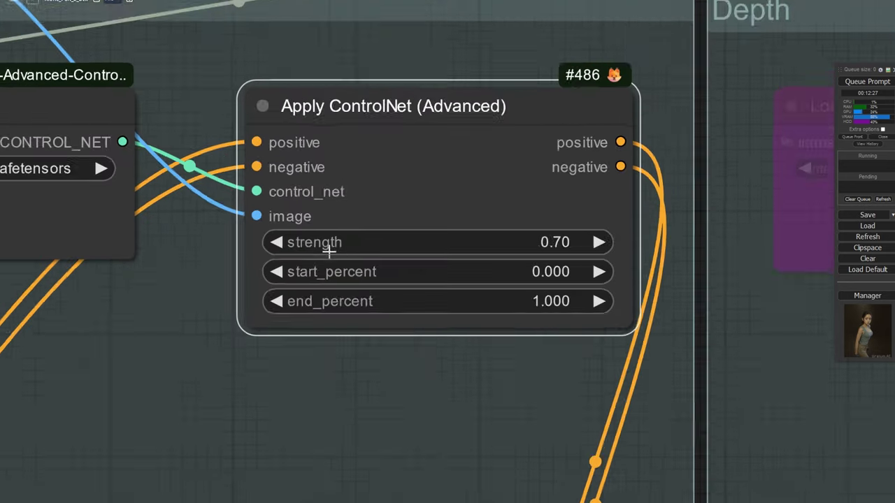
pyautogui.moveTo(241, 289); pyautogui.dragTo(425, 287)
pyautogui.scroll(3, 280, 230)
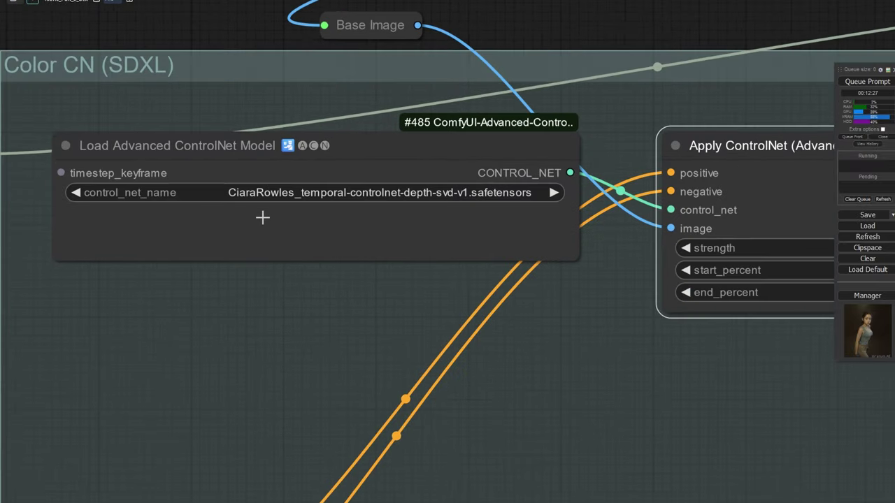
pyautogui.click(230, 193)
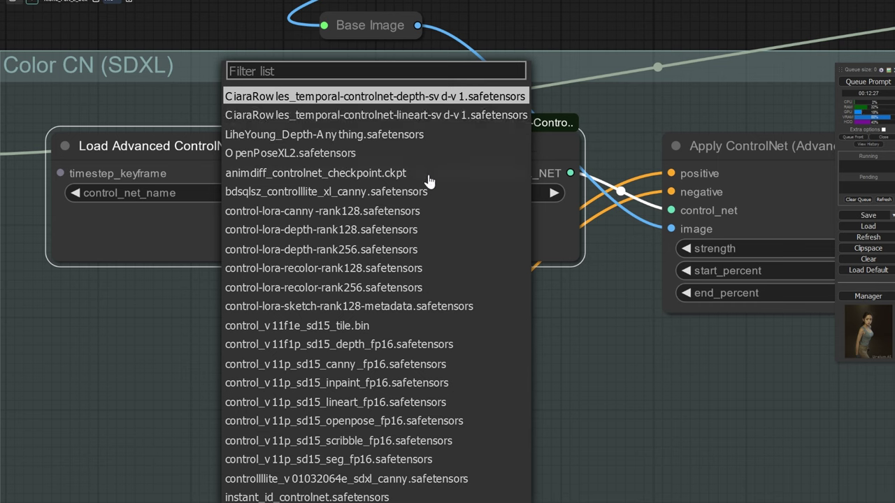
pyautogui.click(448, 291)
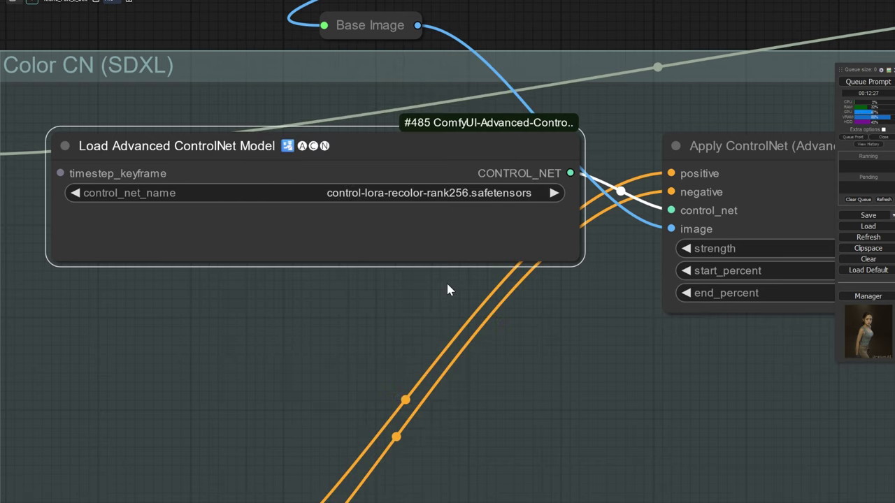
# Step: Examine the Depth group's ControlNet model loader, Zoe Depth Anything preprocessor and Apply Advanced ControlNet node
pyautogui.scroll(-3, 570, 302)
pyautogui.moveTo(569, 302); pyautogui.dragTo(311, 297)
pyautogui.scroll(1, 501, 303)
pyautogui.moveTo(431, 266); pyautogui.dragTo(332, 251)
pyautogui.hscroll(10, 544, 238)
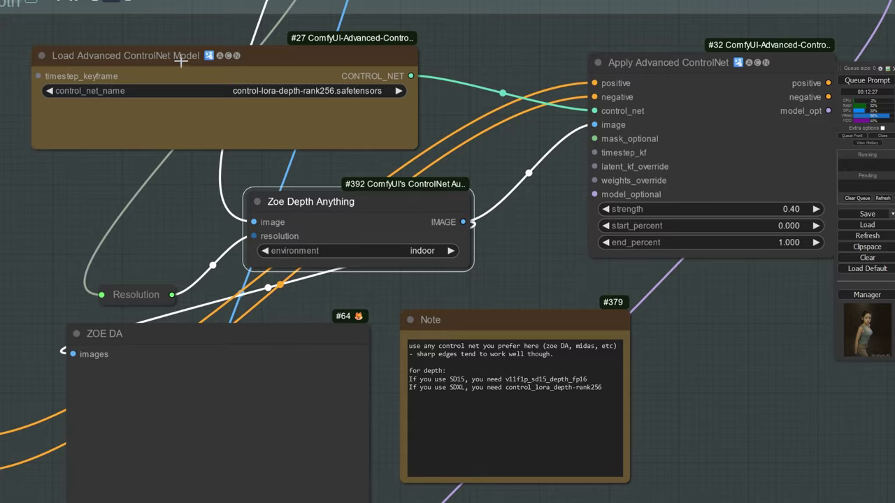
pyautogui.moveTo(181, 60); pyautogui.dragTo(180, 49)
pyautogui.scroll(7, 271, 82)
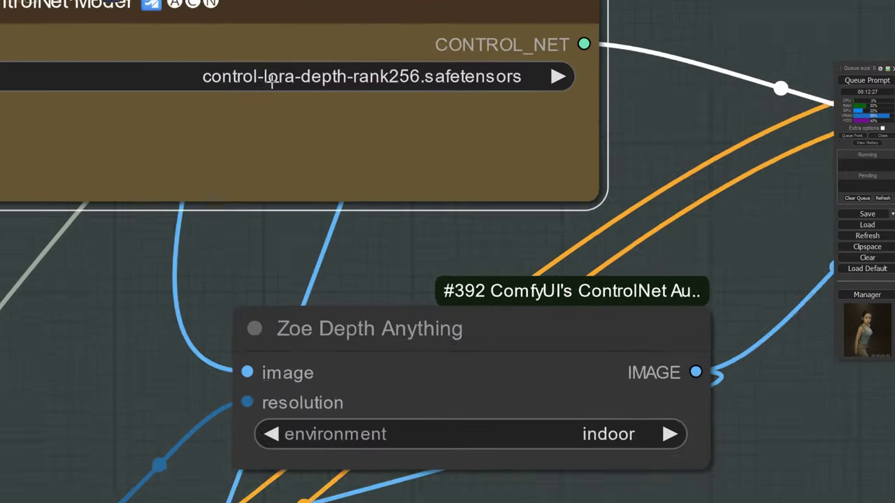
pyautogui.scroll(9, 272, 82)
pyautogui.scroll(-16, 394, 88)
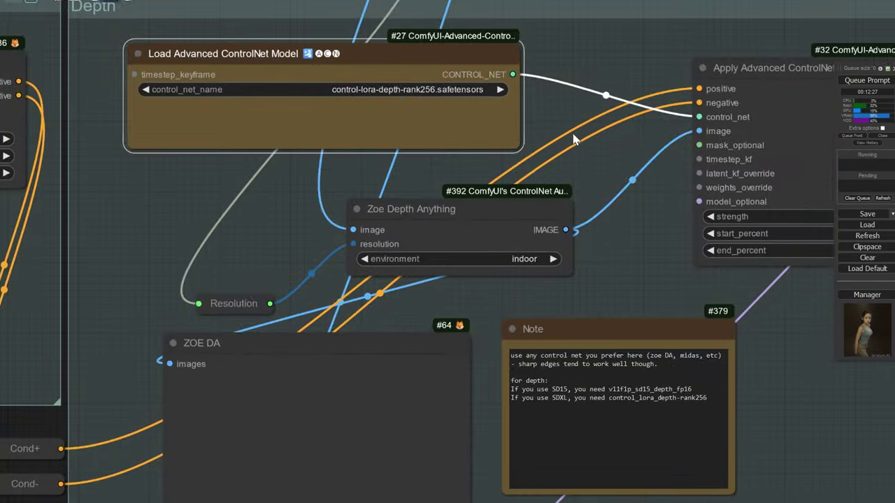
pyautogui.moveTo(573, 134); pyautogui.dragTo(284, 132)
pyautogui.scroll(12, 518, 75)
pyautogui.scroll(-4, 611, 79)
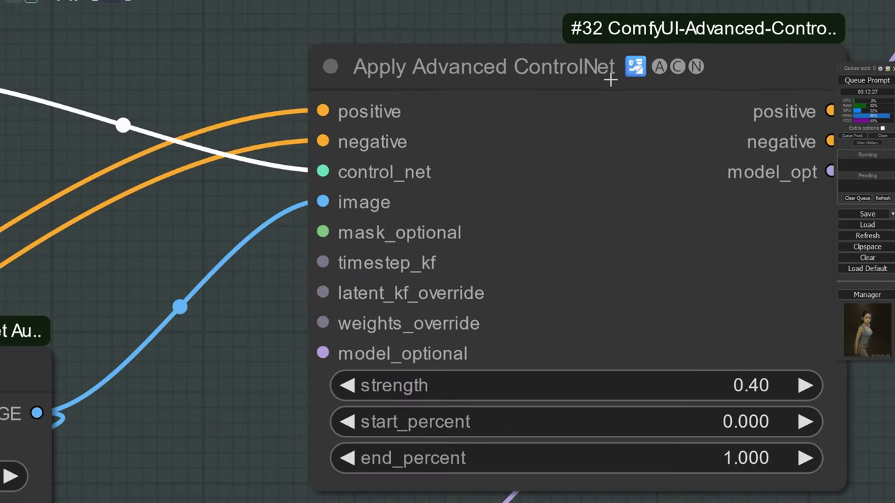